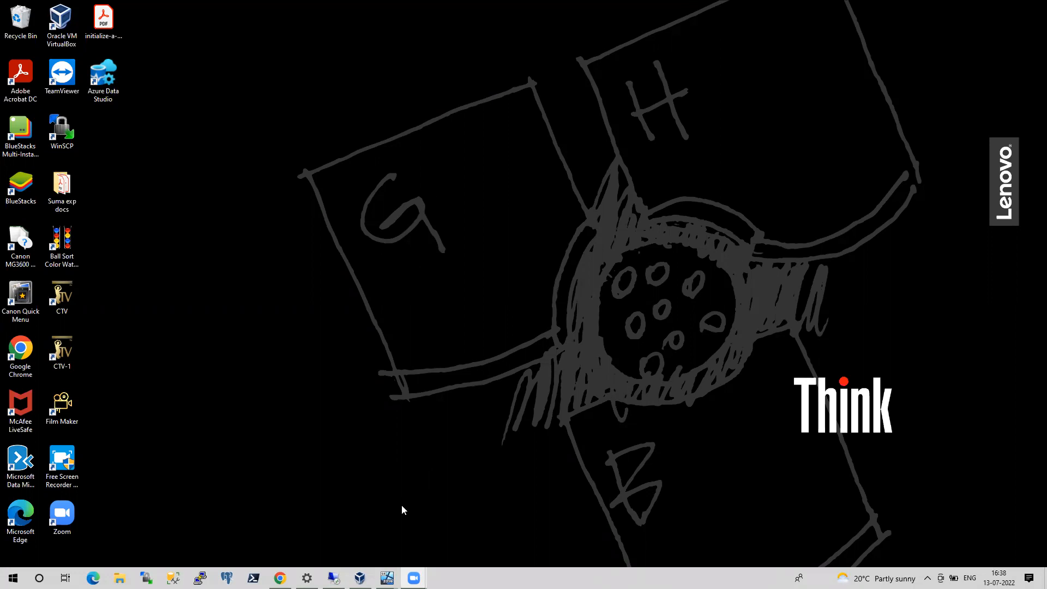
Bring up the desktop of the onpremsql virtual machine
{"action": "mouse_move", "coordinate": [414, 578]}
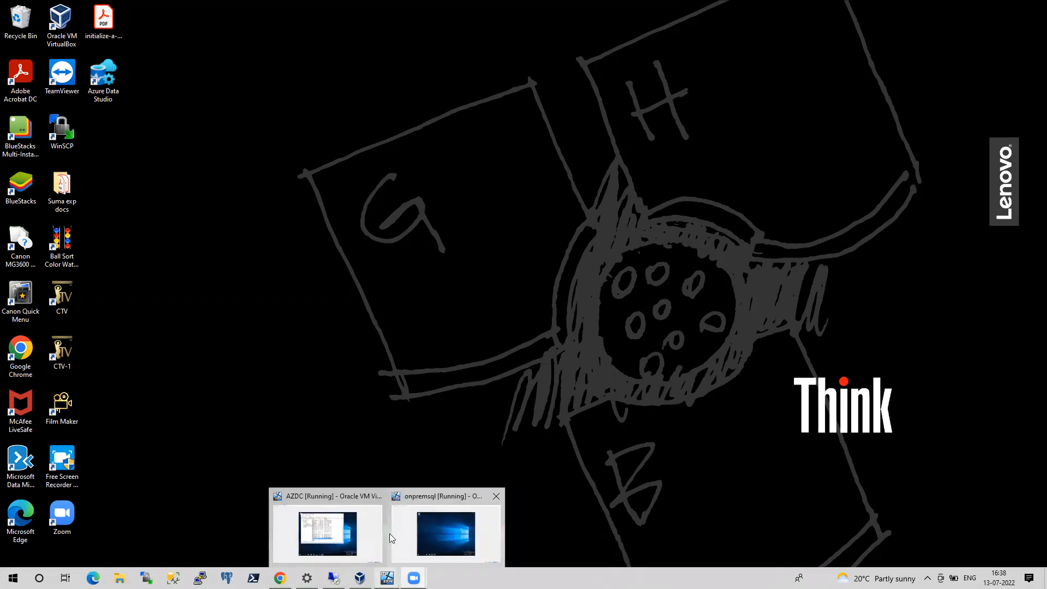
{"action": "left_click", "coordinate": [439, 522]}
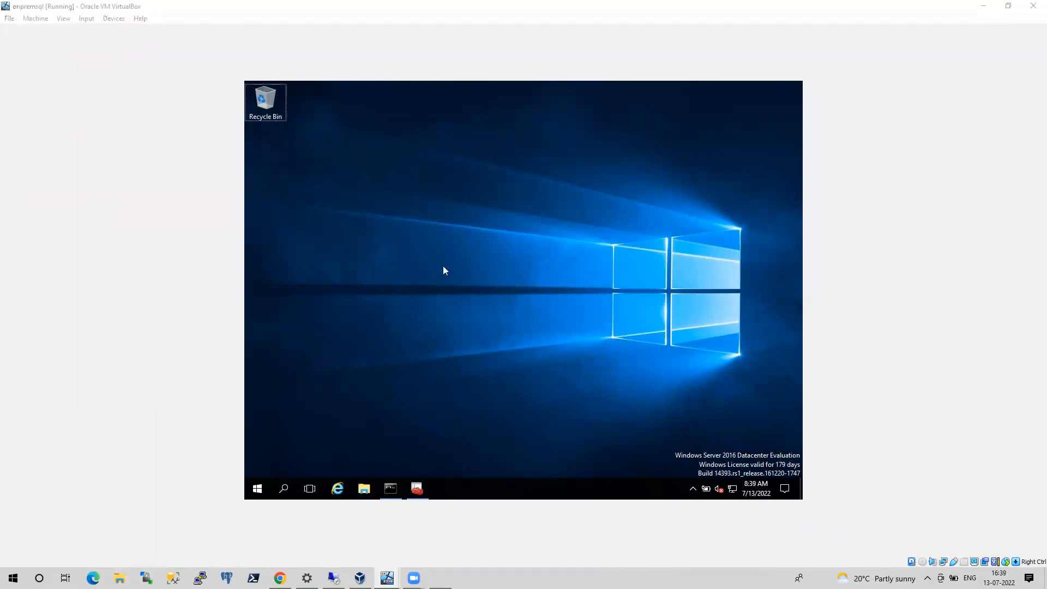
{"action": "key", "text": "super+r"}
{"action": "key", "text": "Escape"}
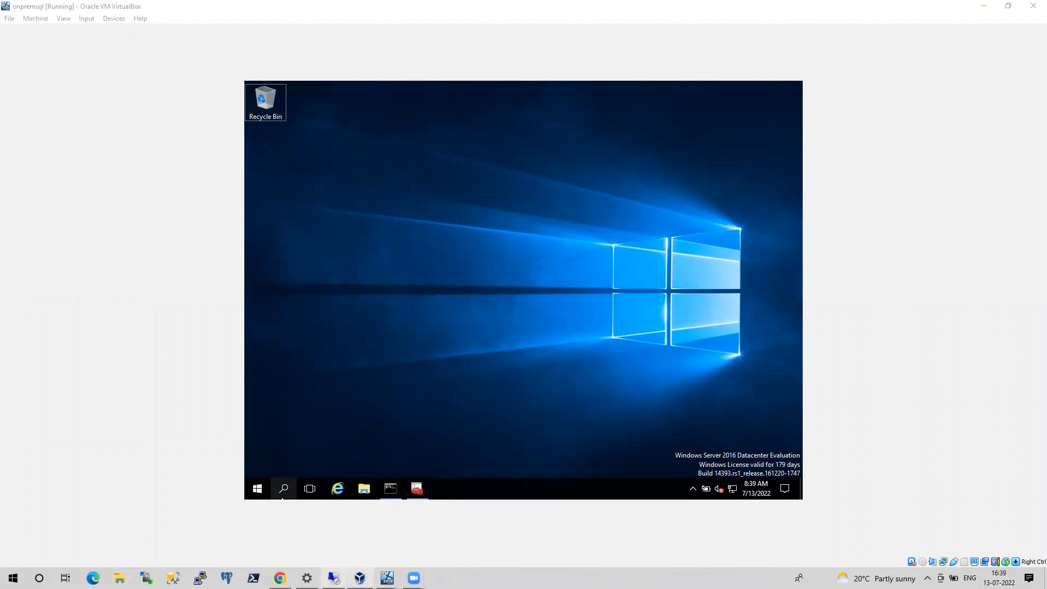
Switch to the AZDC virtual machine and open Routing and Remote Access
{"action": "left_click", "coordinate": [387, 578]}
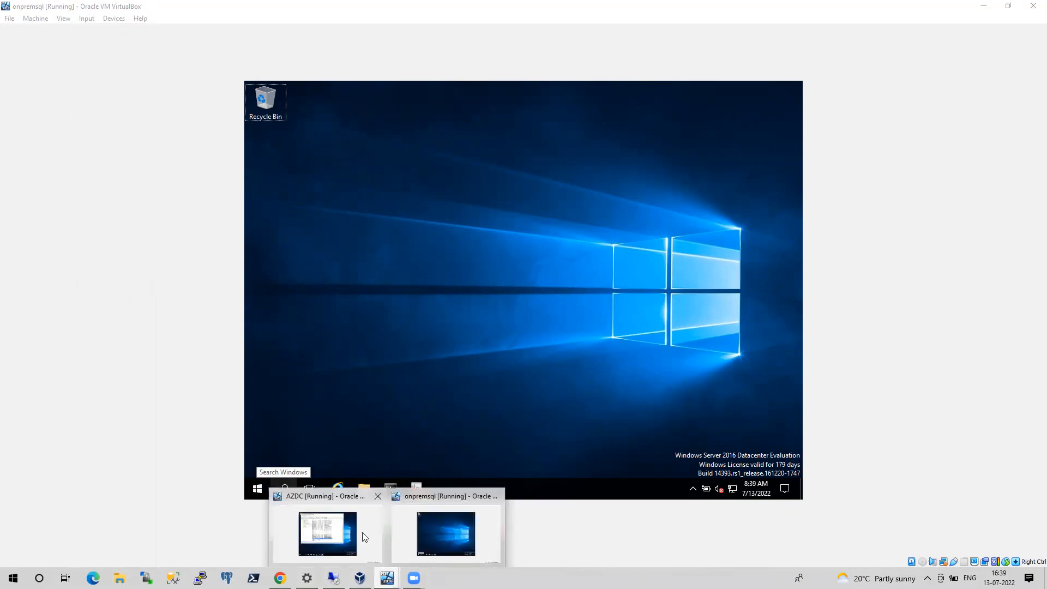
{"action": "left_click", "coordinate": [327, 534]}
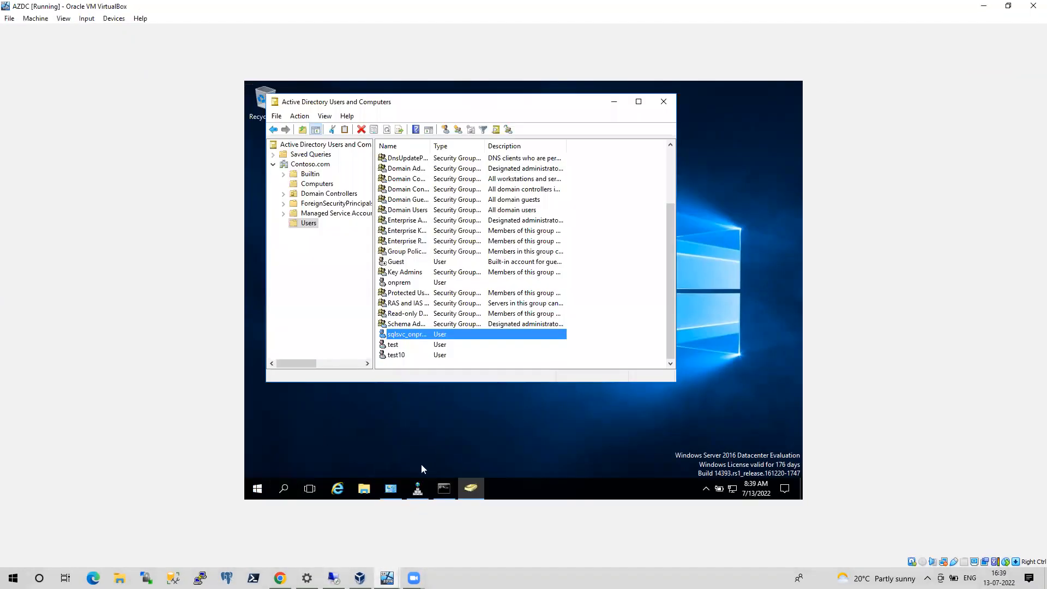
{"action": "left_click", "coordinate": [258, 487]}
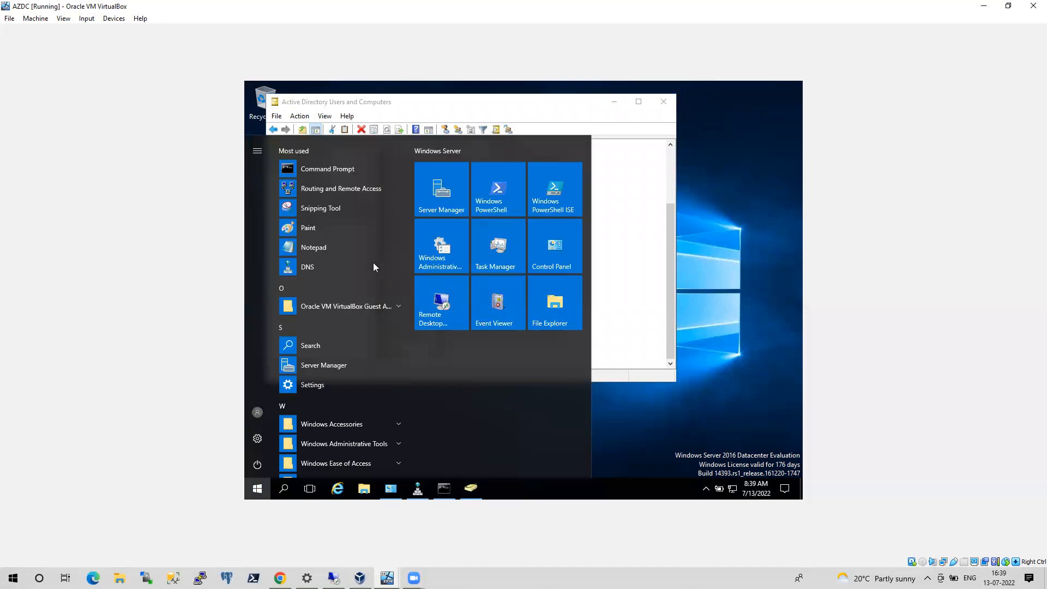
{"action": "left_click", "coordinate": [354, 189]}
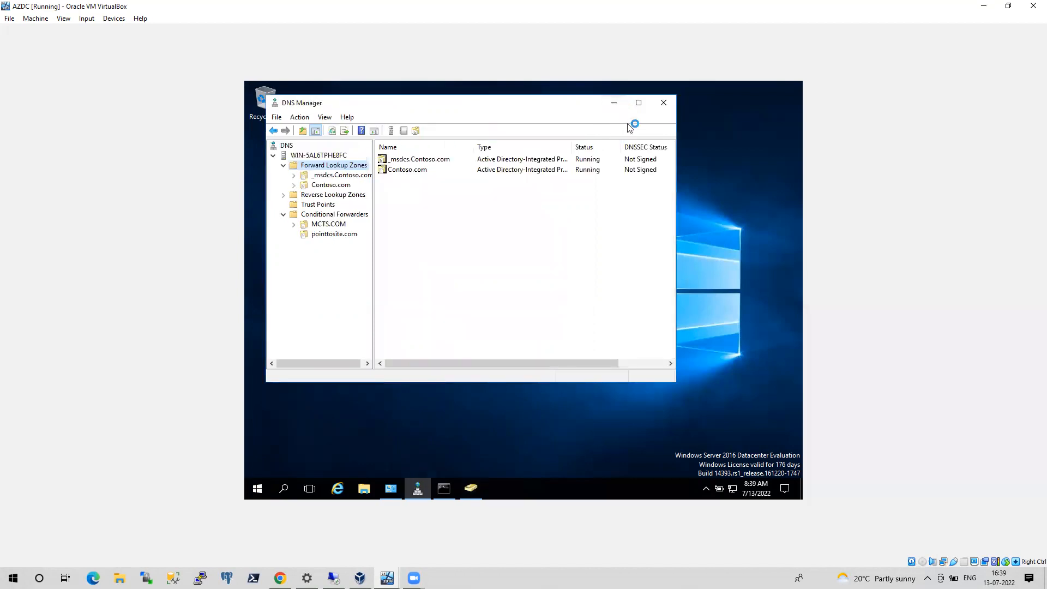
Close DNS Manager, Active Directory Users and Computers, and the command prompt on the AZDC virtual machine
{"action": "left_click", "coordinate": [663, 103]}
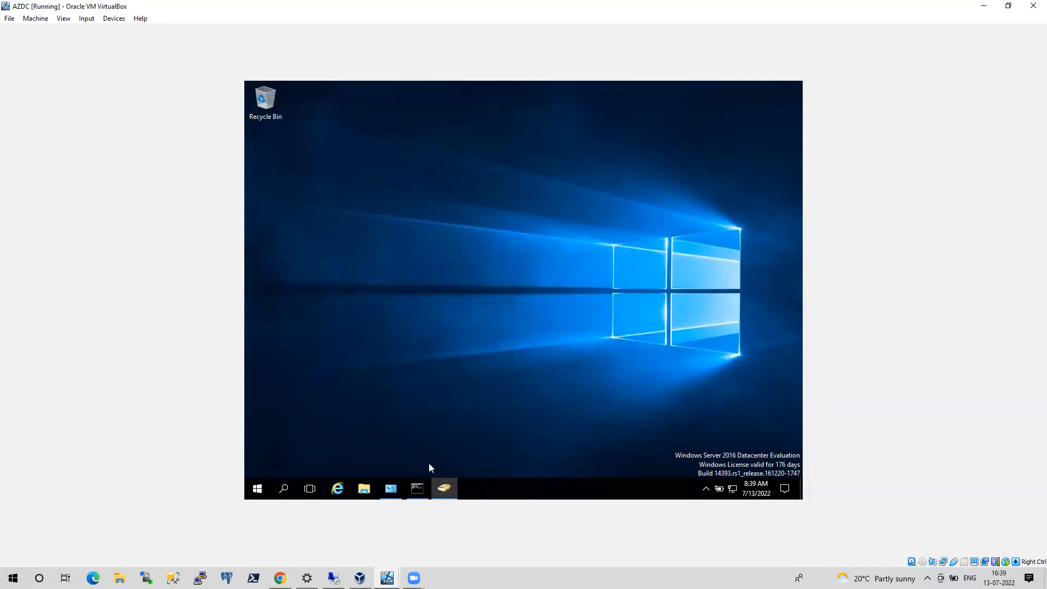
{"action": "left_click", "coordinate": [446, 483]}
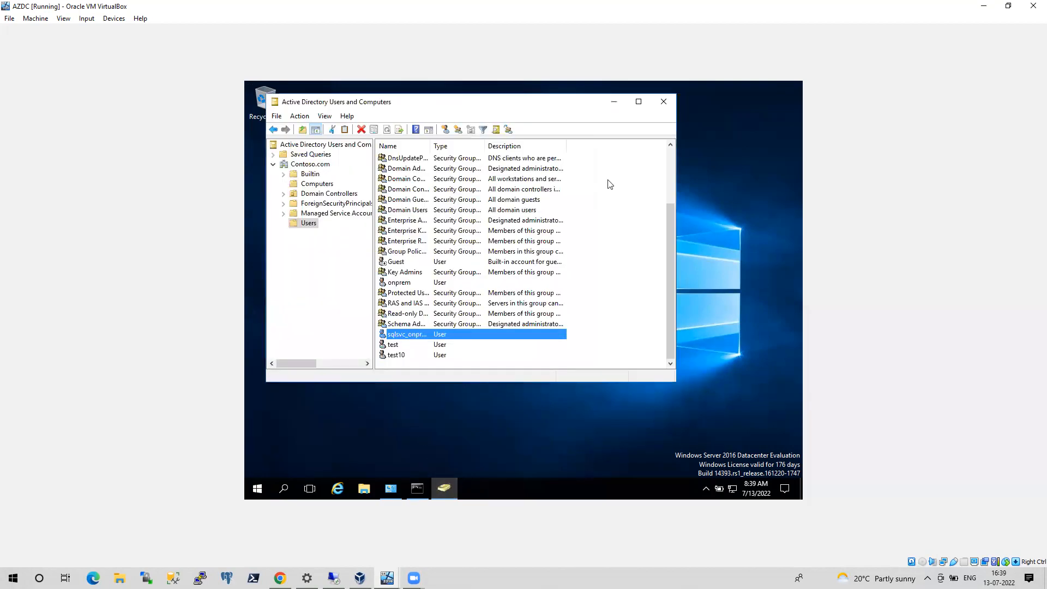
{"action": "left_click", "coordinate": [663, 102]}
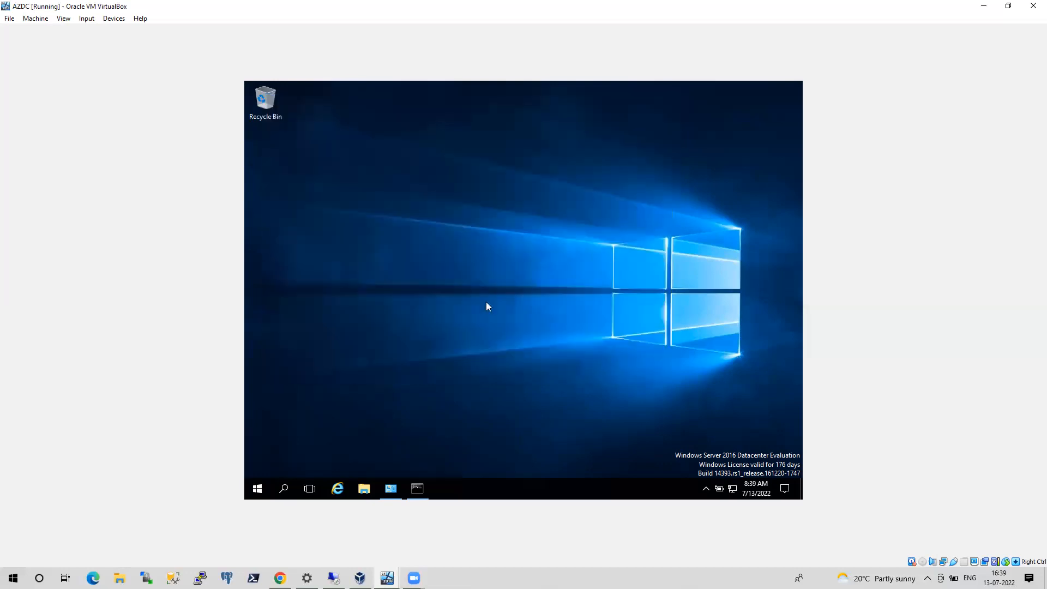
{"action": "left_click", "coordinate": [417, 486]}
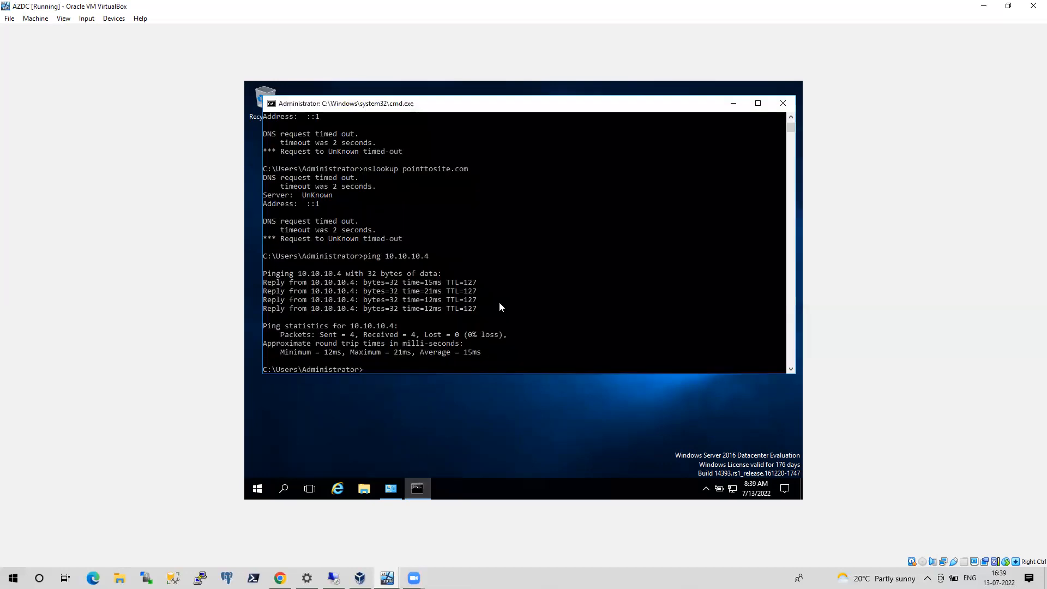
{"action": "left_click", "coordinate": [782, 105]}
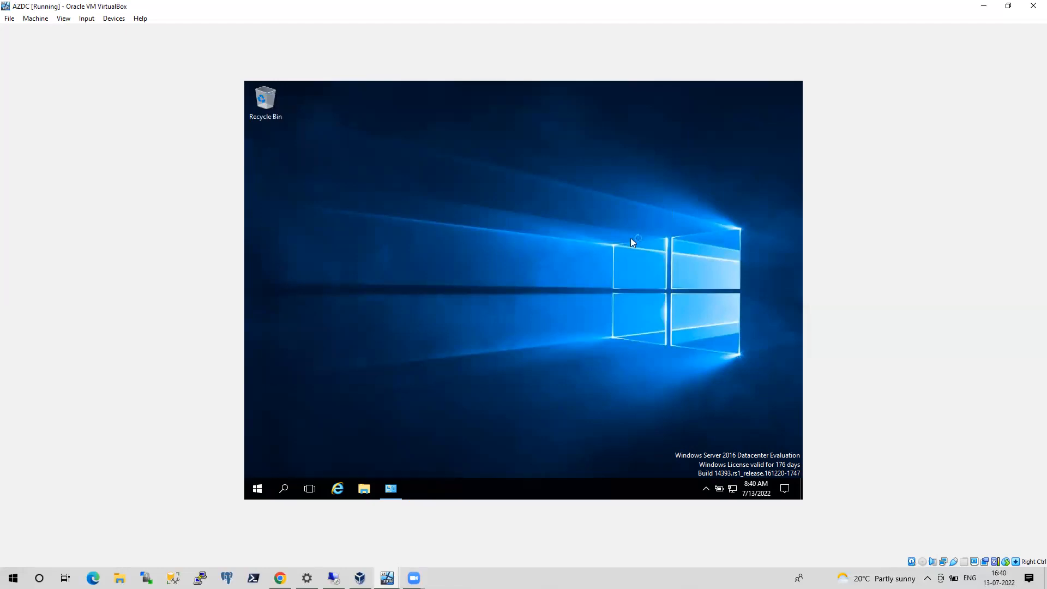
Switch to the Azure portal and view the connections of the virtual network gateway P2SVNGW
{"action": "left_click", "coordinate": [279, 578]}
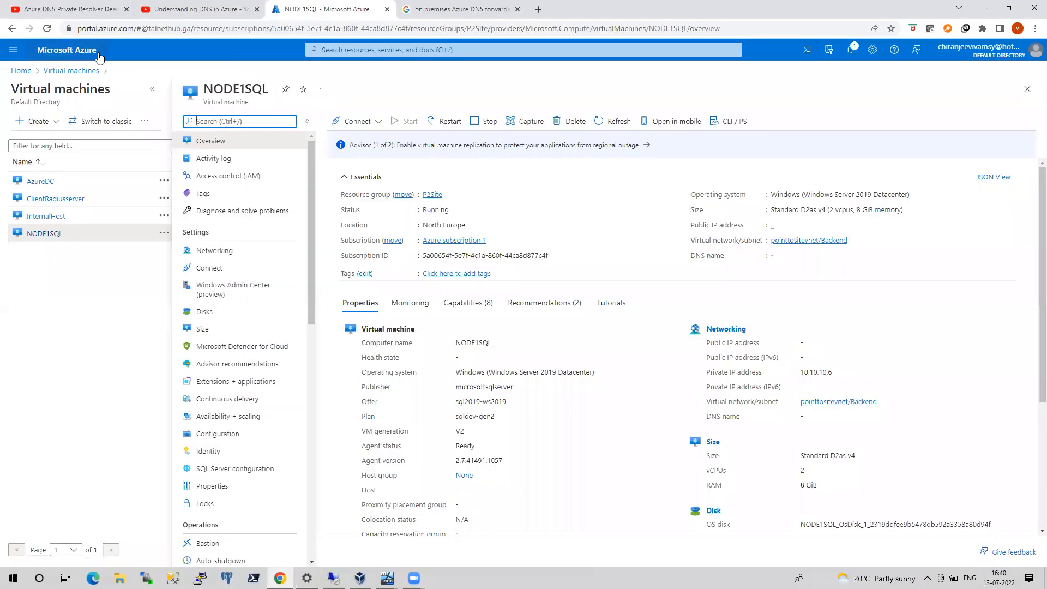
{"action": "left_click", "coordinate": [29, 73]}
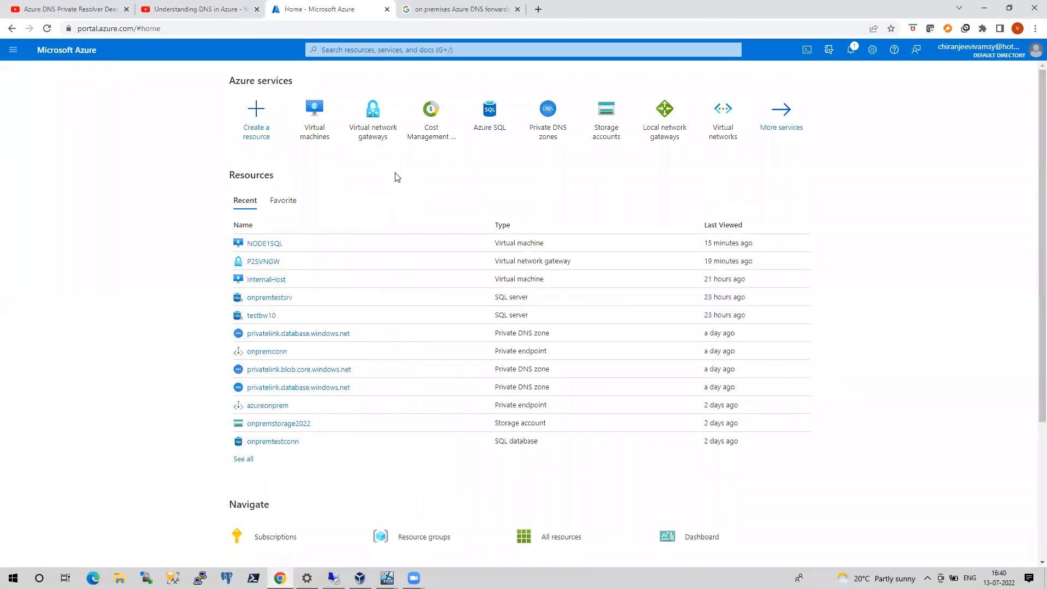
{"action": "left_click", "coordinate": [376, 136]}
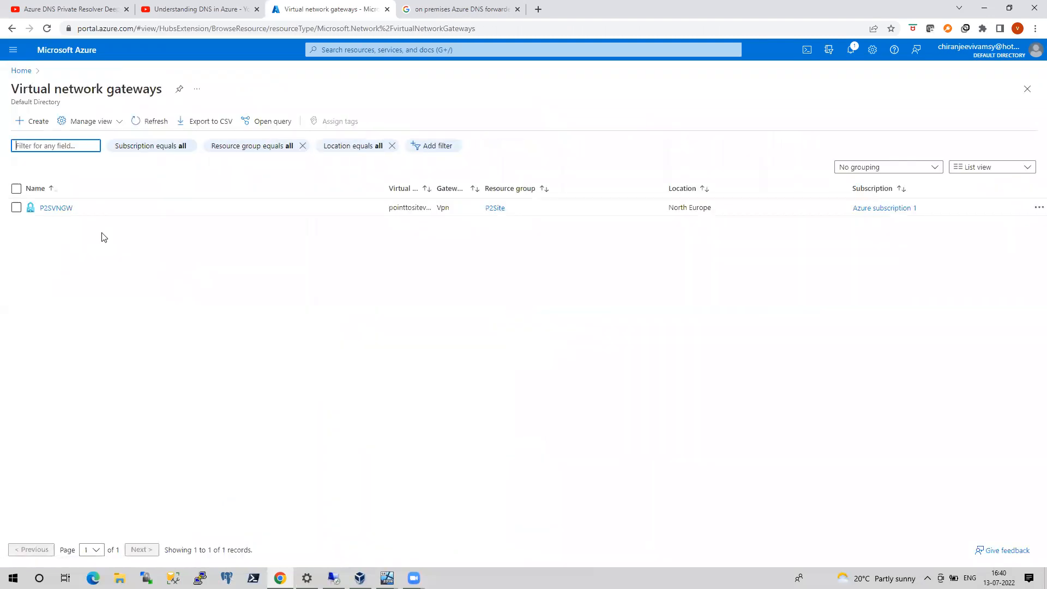
{"action": "left_click", "coordinate": [60, 208]}
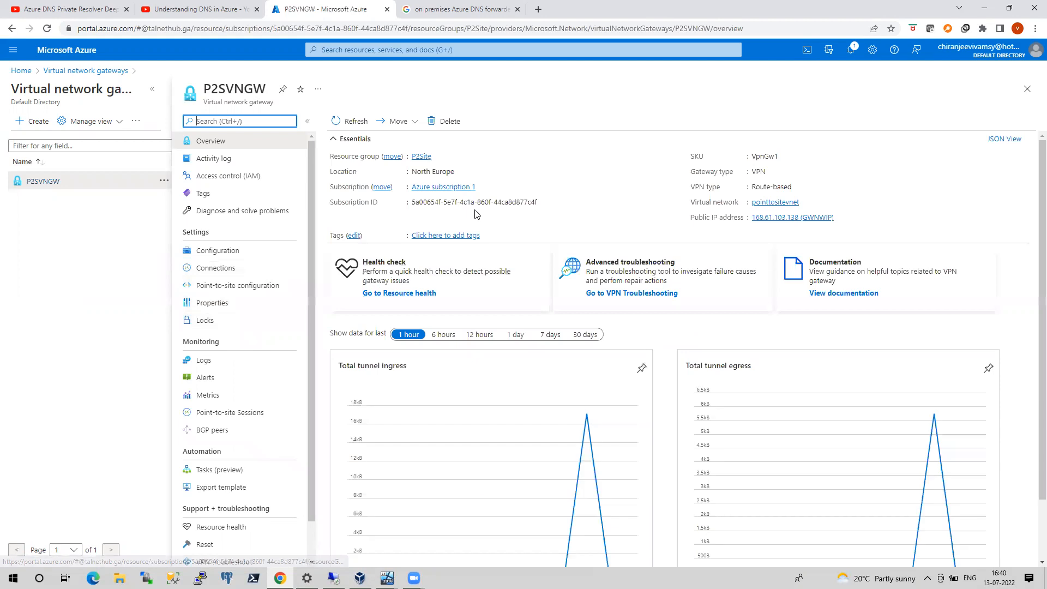
{"action": "left_click", "coordinate": [233, 270]}
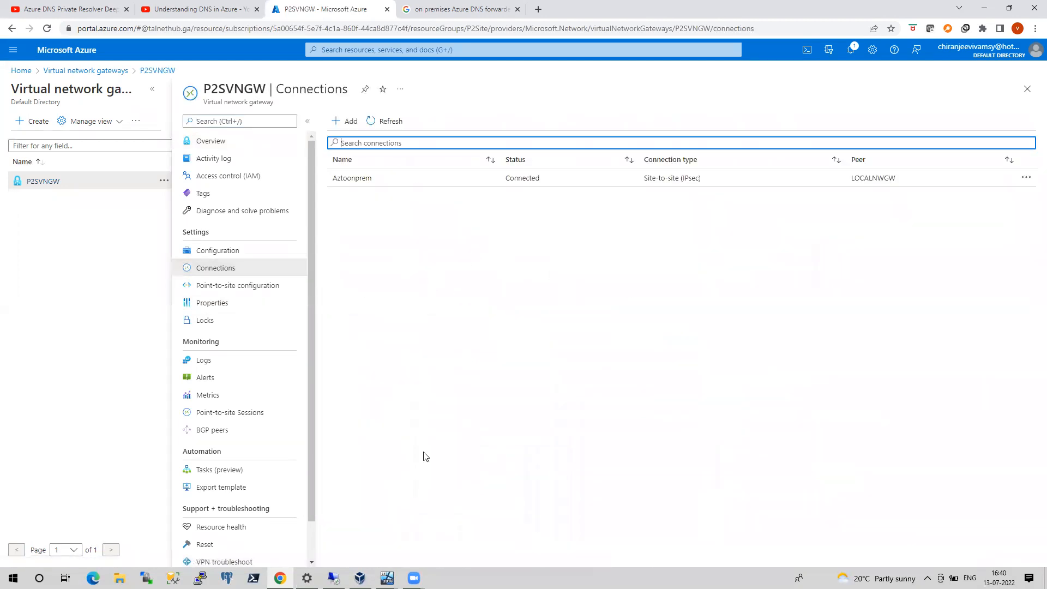
Glance at the AZDC virtual machine, return to the Azure portal, and review the Cost Management + Billing overview
{"action": "left_click", "coordinate": [387, 578]}
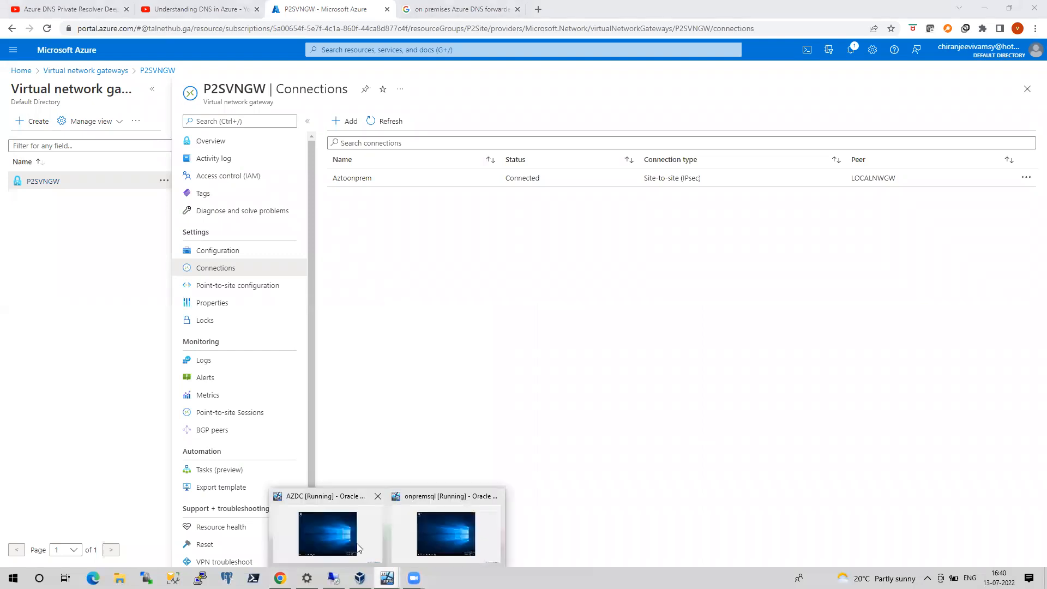
{"action": "left_click", "coordinate": [350, 543]}
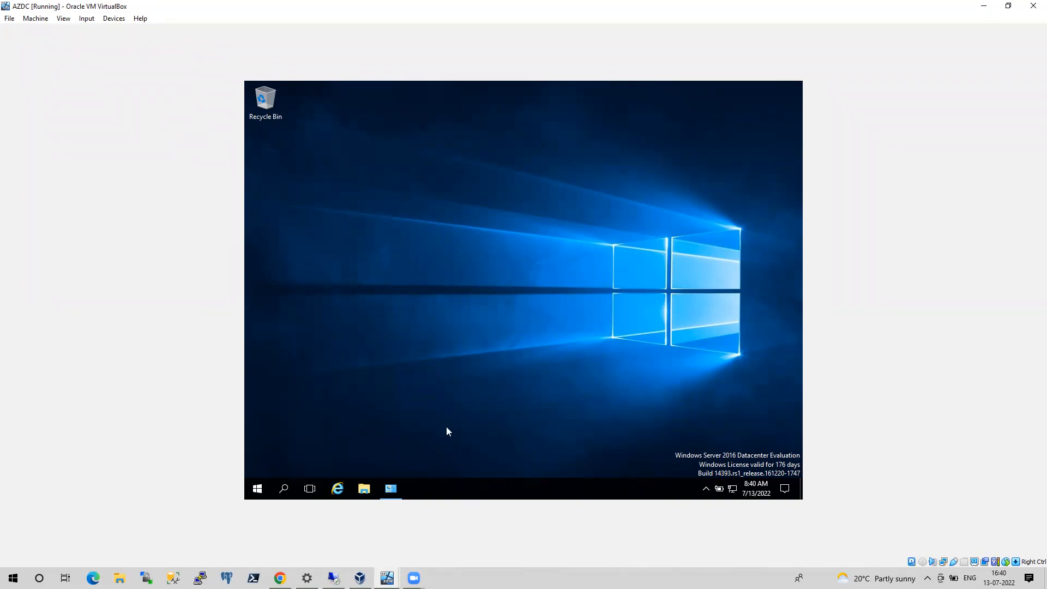
{"action": "left_click", "coordinate": [279, 578]}
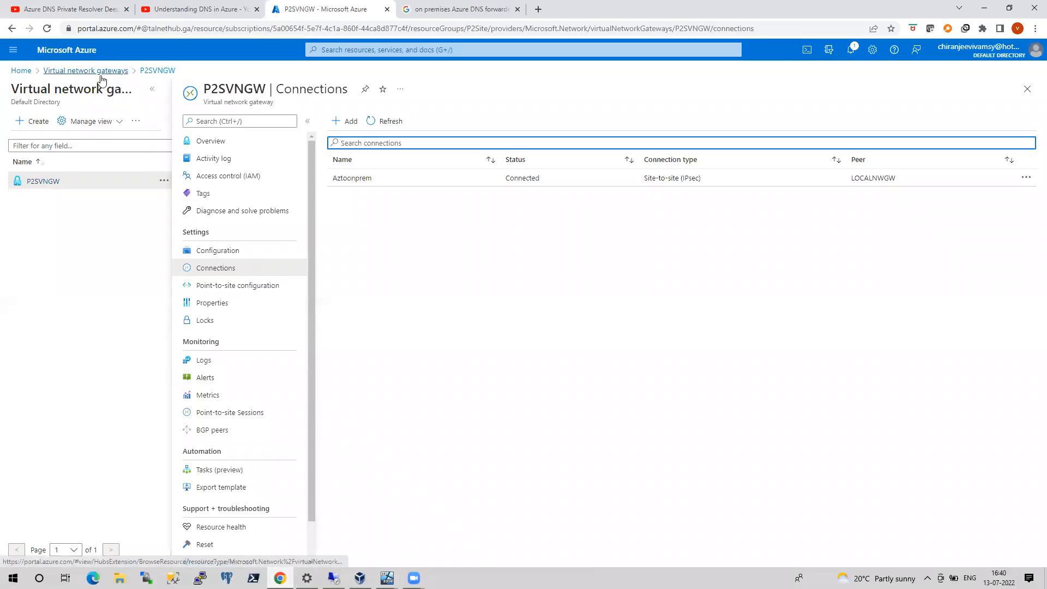
{"action": "left_click", "coordinate": [21, 70]}
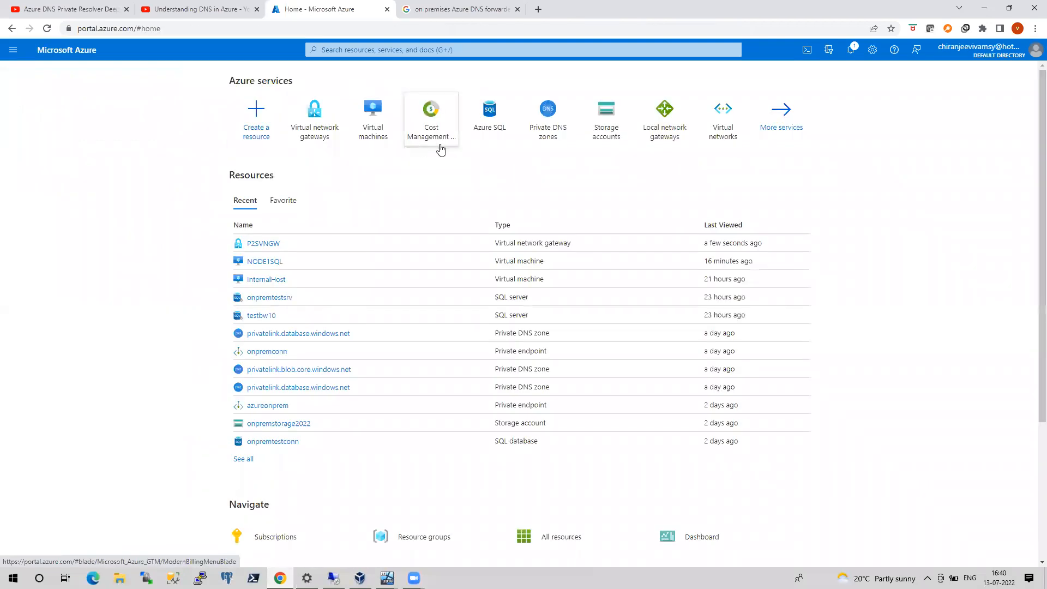
{"action": "left_click", "coordinate": [432, 141]}
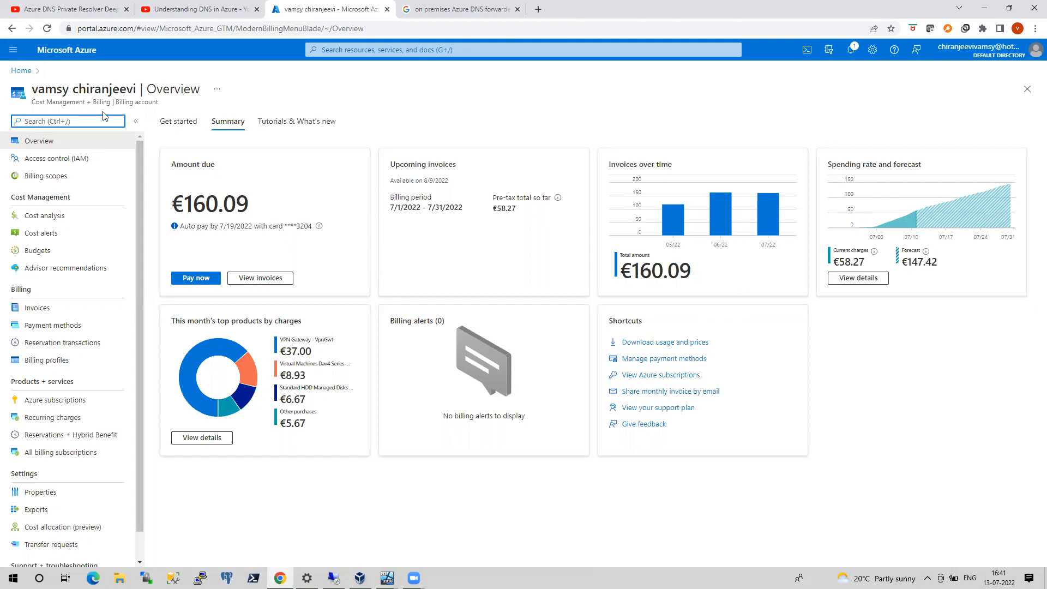
{"action": "left_click", "coordinate": [21, 71]}
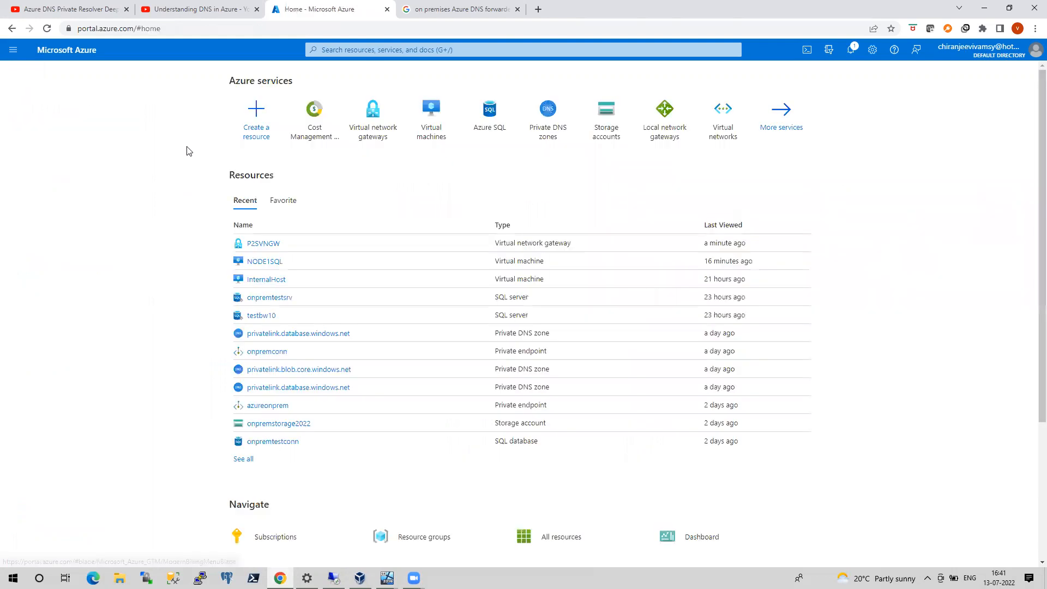
Switch to the remote desktop session at 10.10.10.6 and close Server Manager there
{"action": "left_click", "coordinate": [387, 578]}
{"action": "left_click", "coordinate": [358, 544]}
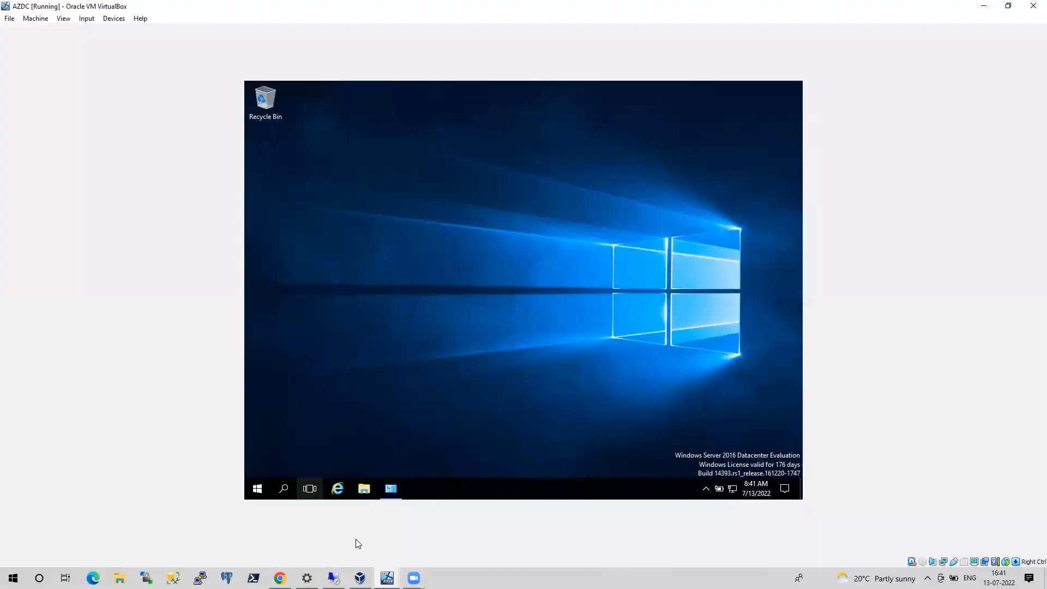
{"action": "mouse_move", "coordinate": [390, 488]}
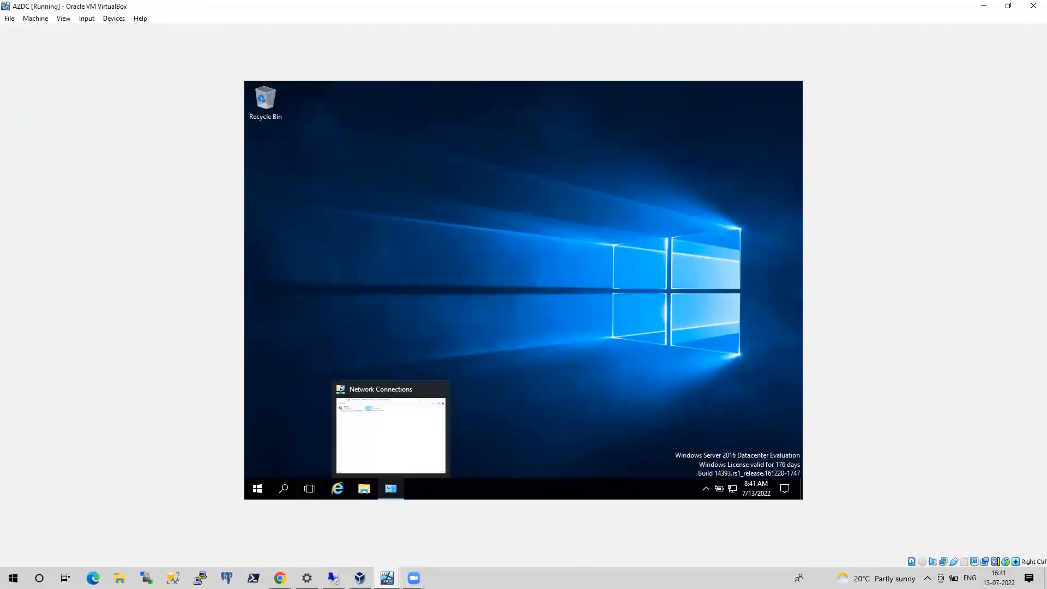
{"action": "mouse_move", "coordinate": [388, 578]}
{"action": "left_click", "coordinate": [435, 548]}
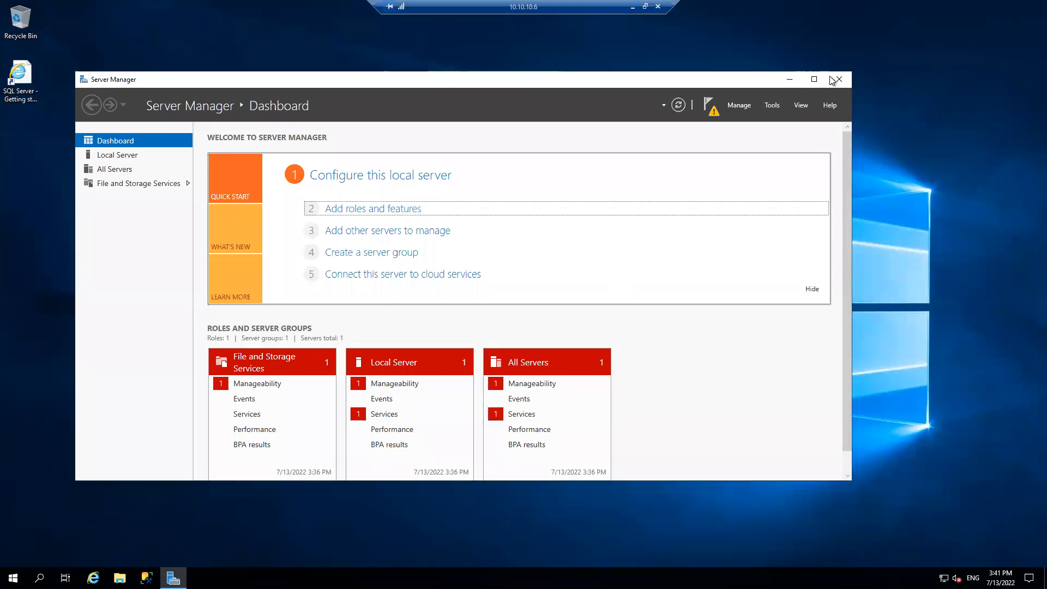
{"action": "left_click", "coordinate": [838, 79]}
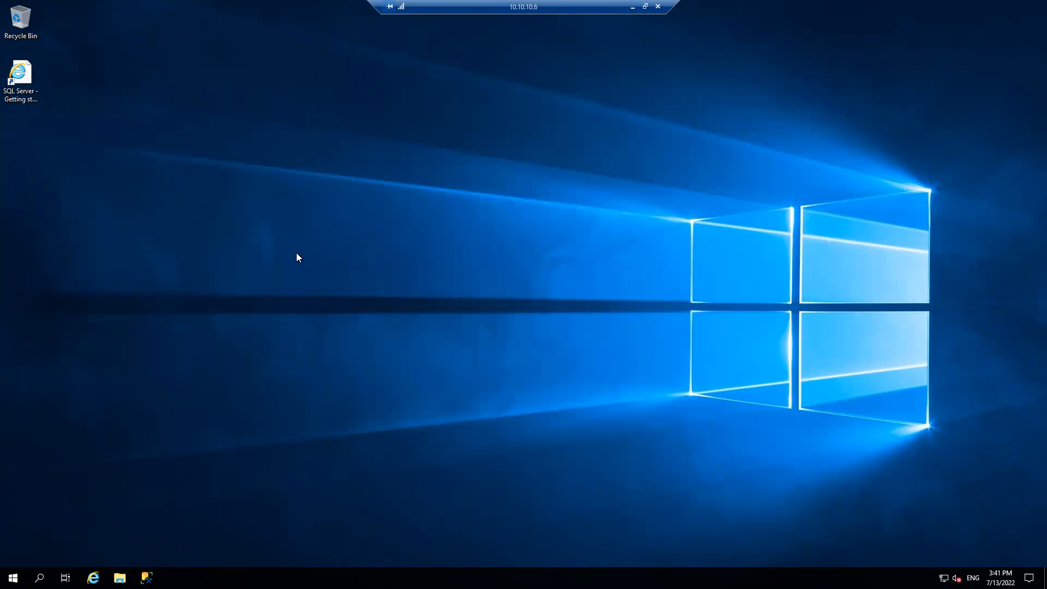
Bring up the Run dialog in the remote session, leave it unused, and minimize the session to return to onpremsql
{"action": "key", "text": "super+r"}
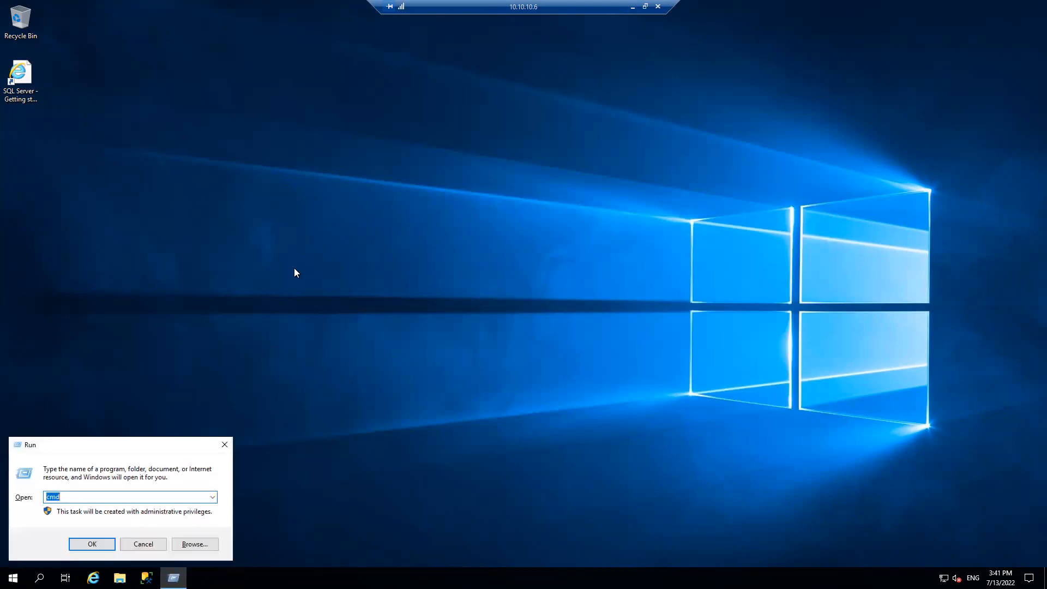
{"action": "left_click", "coordinate": [509, 241]}
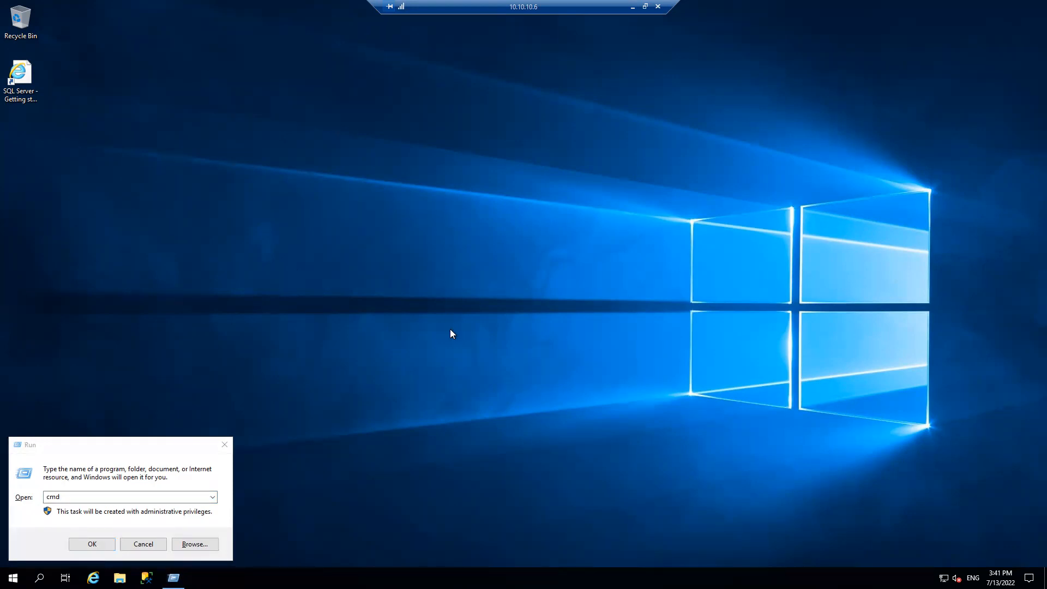
{"action": "left_click", "coordinate": [633, 8]}
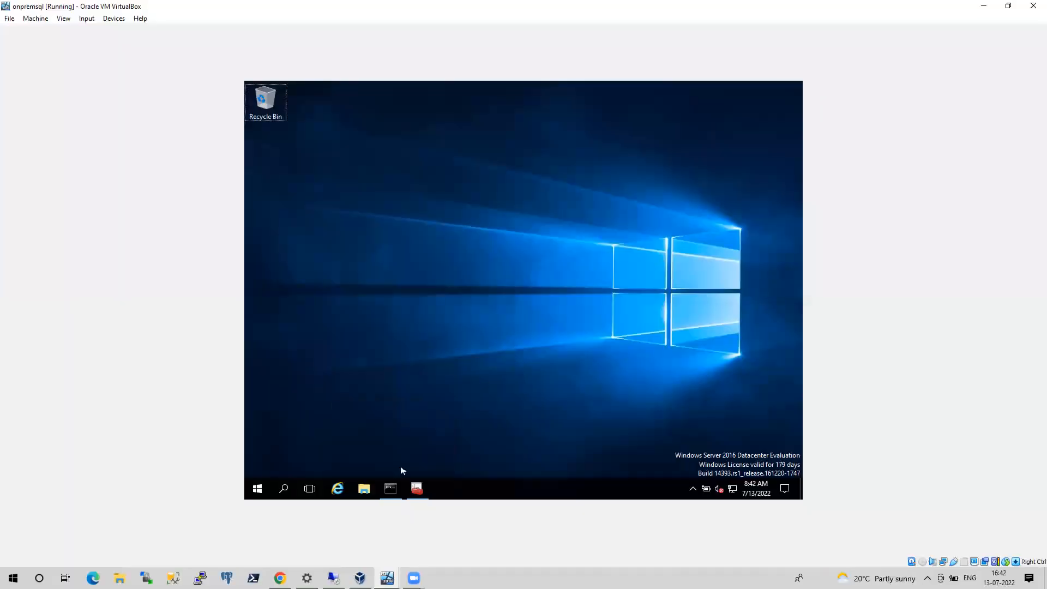
Launch Failover Cluster Manager on onpremsql by running cluadmin.msc at the command prompt, and close SQL Server Configuration Manager
{"action": "left_click", "coordinate": [390, 488]}
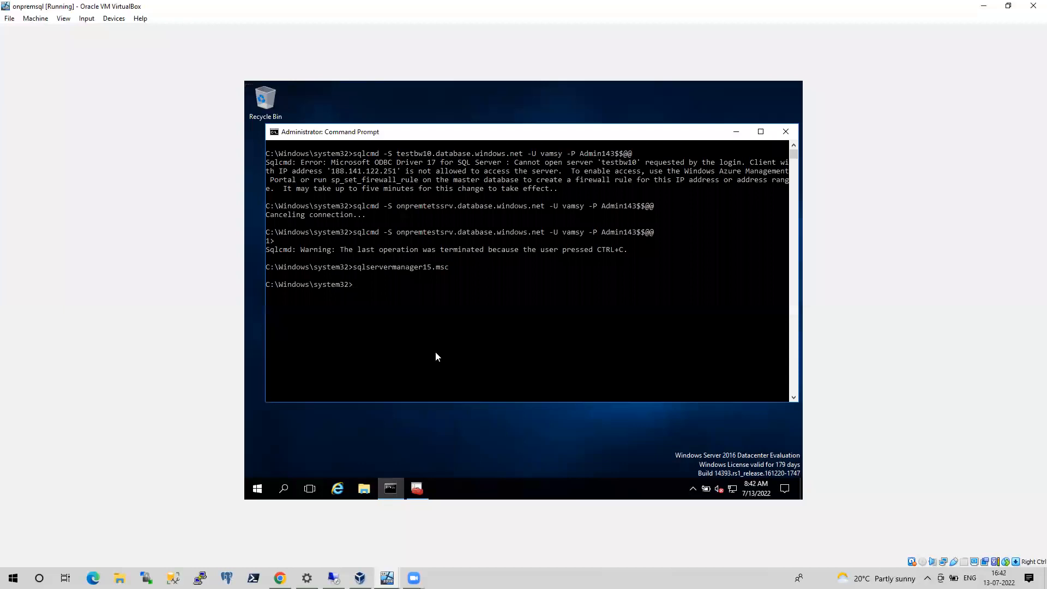
{"action": "type", "text": "cluadmin.msc"}
{"action": "key", "text": "Return"}
{"action": "left_click", "coordinate": [738, 132]}
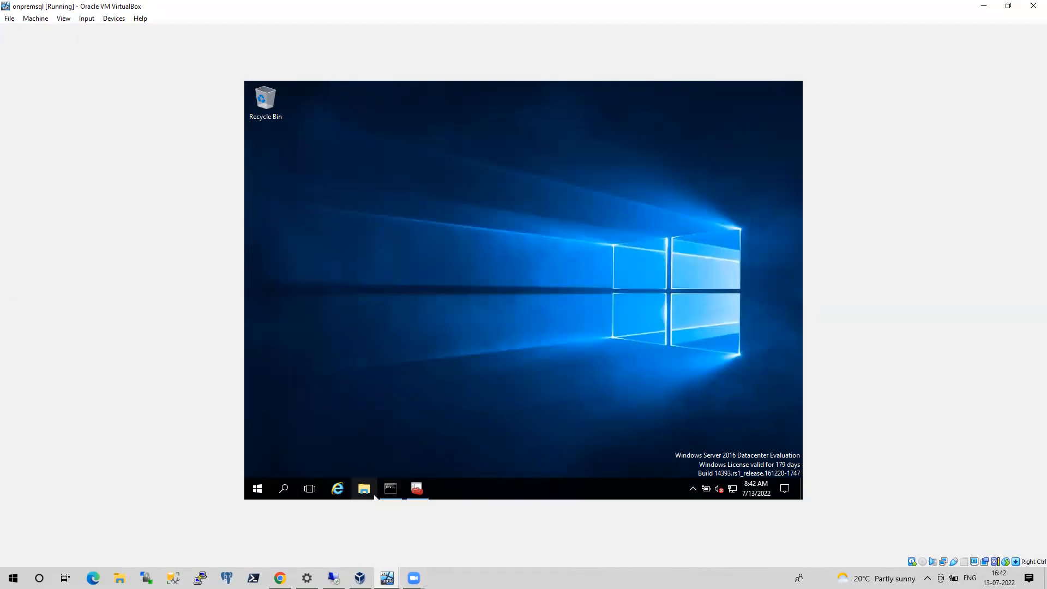
{"action": "left_click", "coordinate": [417, 488]}
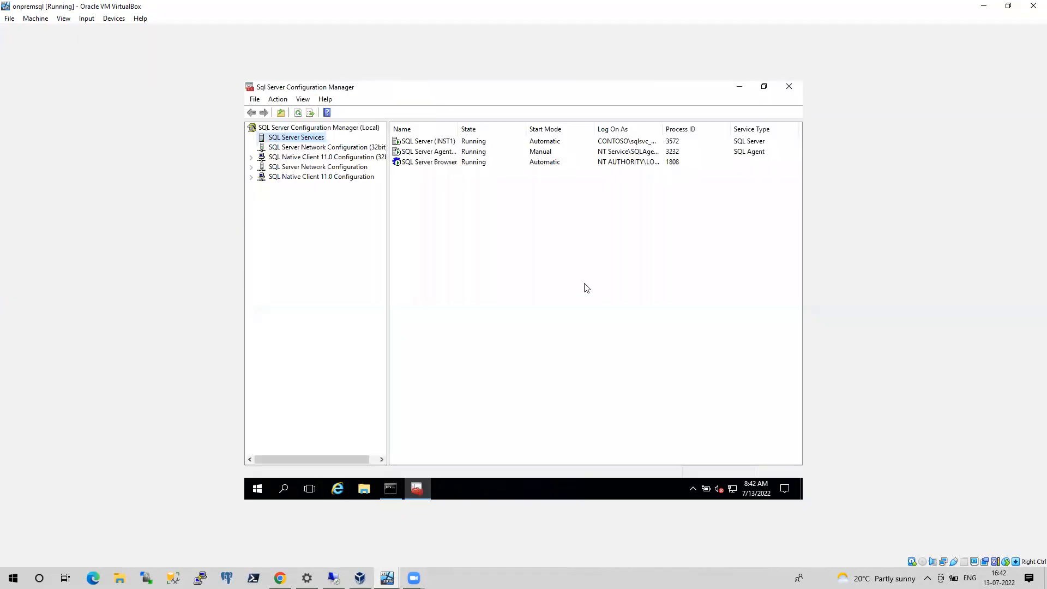
{"action": "left_click", "coordinate": [789, 86]}
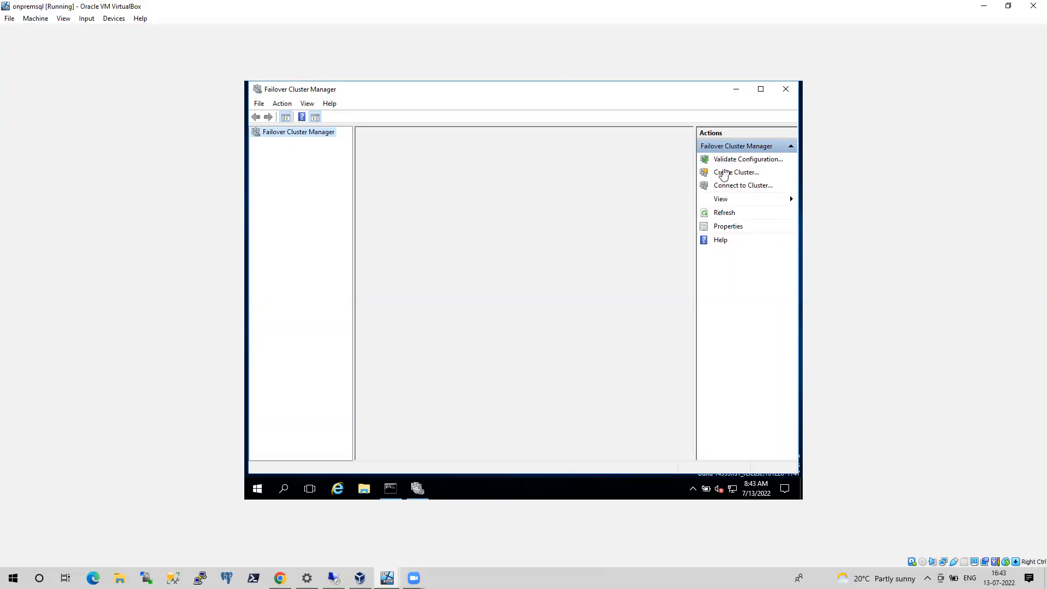
Launch the Create Cluster Wizard, ping 10.10.10.6 at the command prompt, and minimize the prompt
{"action": "left_click", "coordinate": [731, 173]}
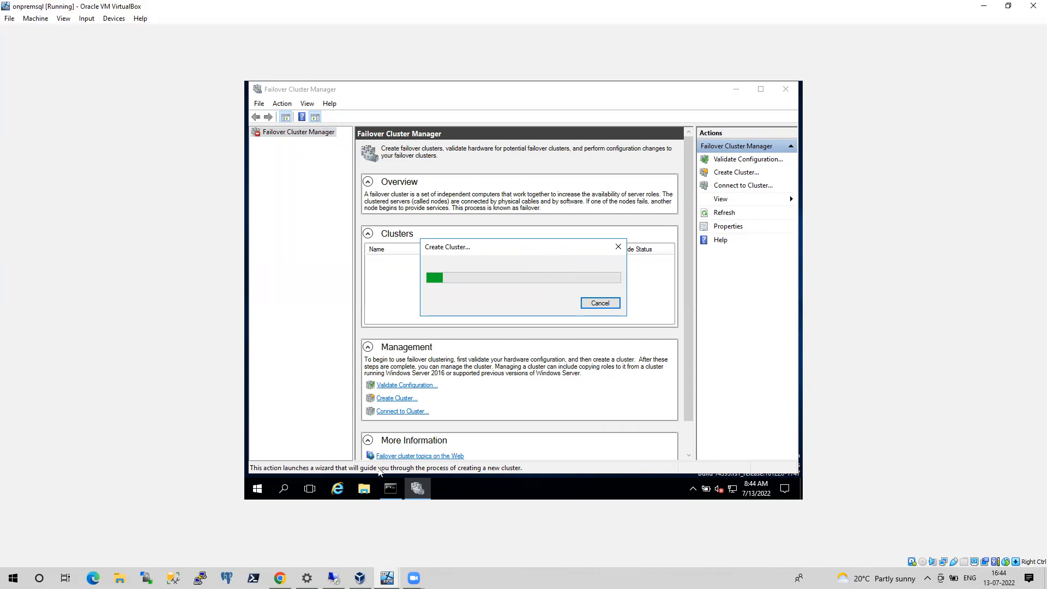
{"action": "left_click", "coordinate": [398, 490]}
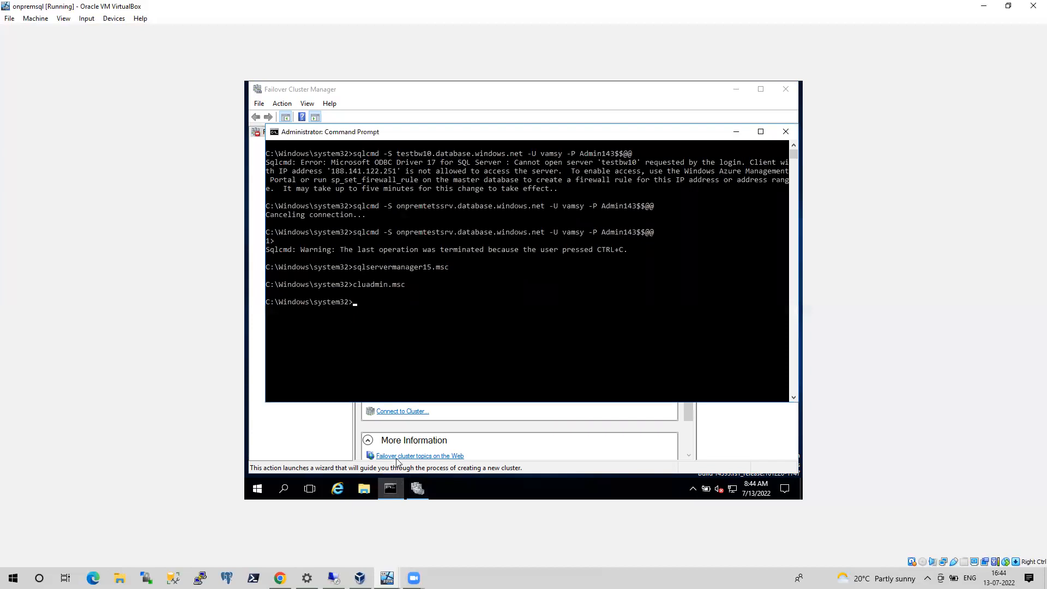
{"action": "type", "text": "op"}
{"action": "type", "text": "10"}
{"action": "type", "text": ".10.10.6"}
{"action": "key", "text": "Return"}
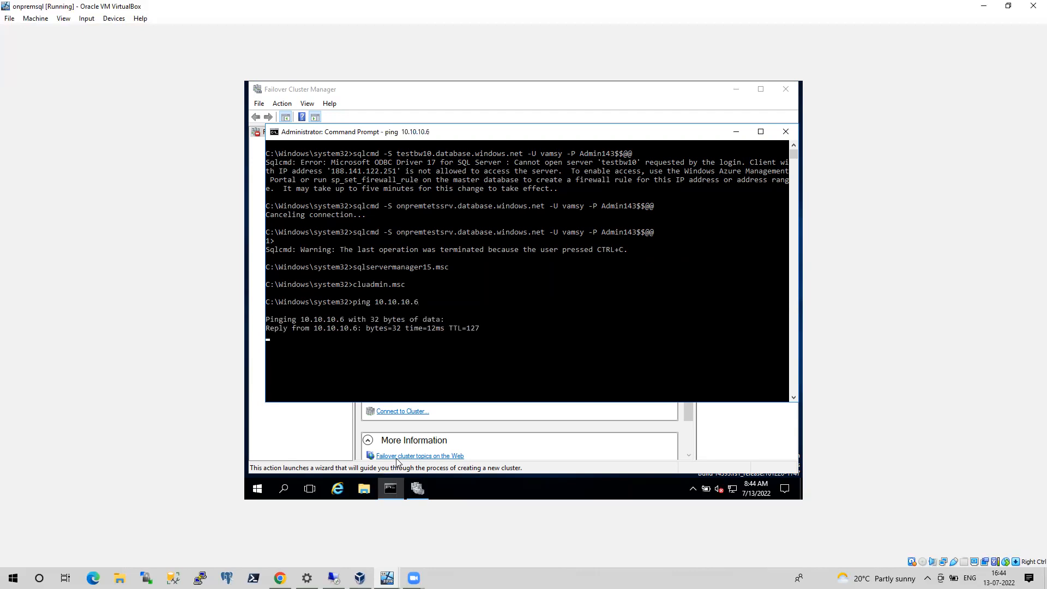
{"action": "left_click", "coordinate": [741, 133]}
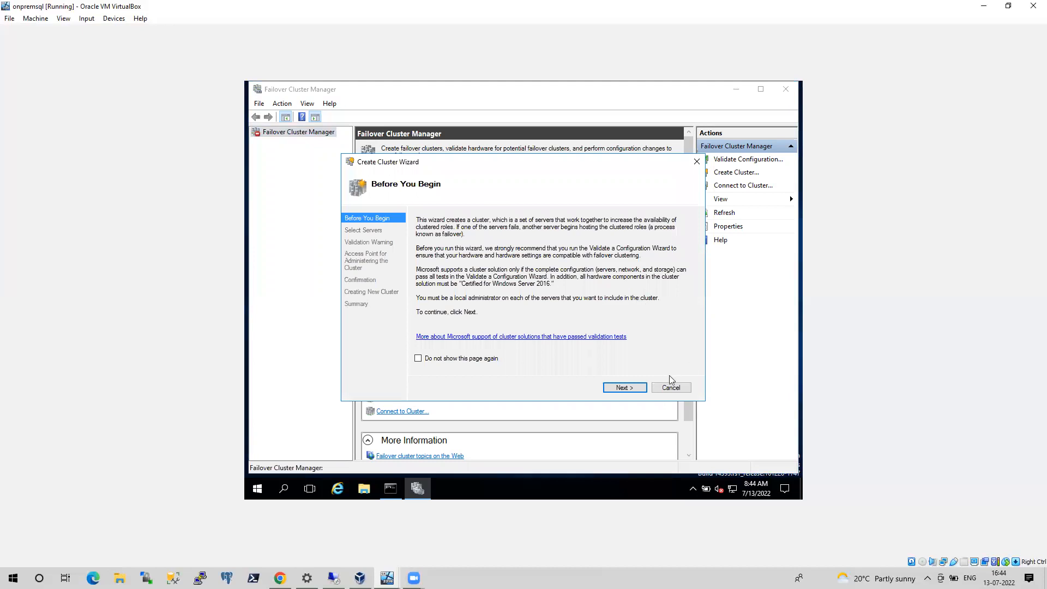
Proceed to server selection, search the Entire Directory for computers, and choose AG1NODE1
{"action": "left_click", "coordinate": [624, 388]}
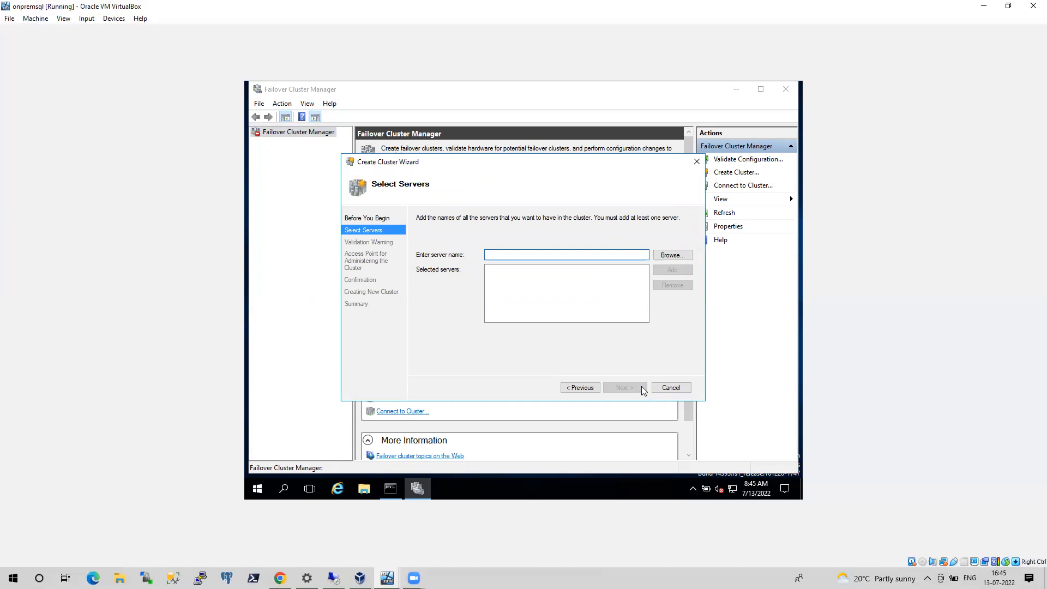
{"action": "left_click", "coordinate": [671, 258]}
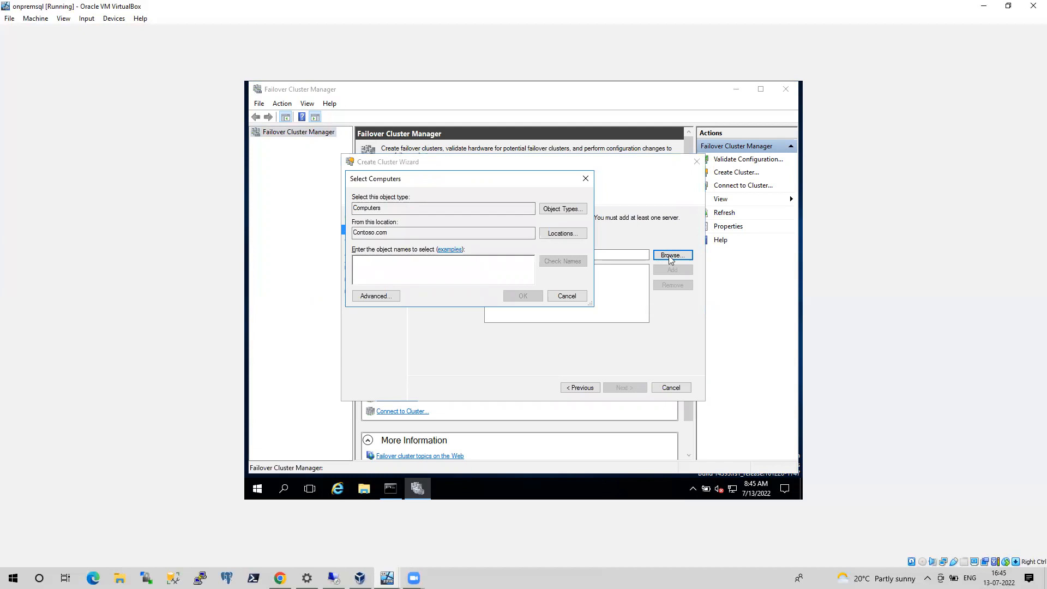
{"action": "left_click", "coordinate": [570, 234]}
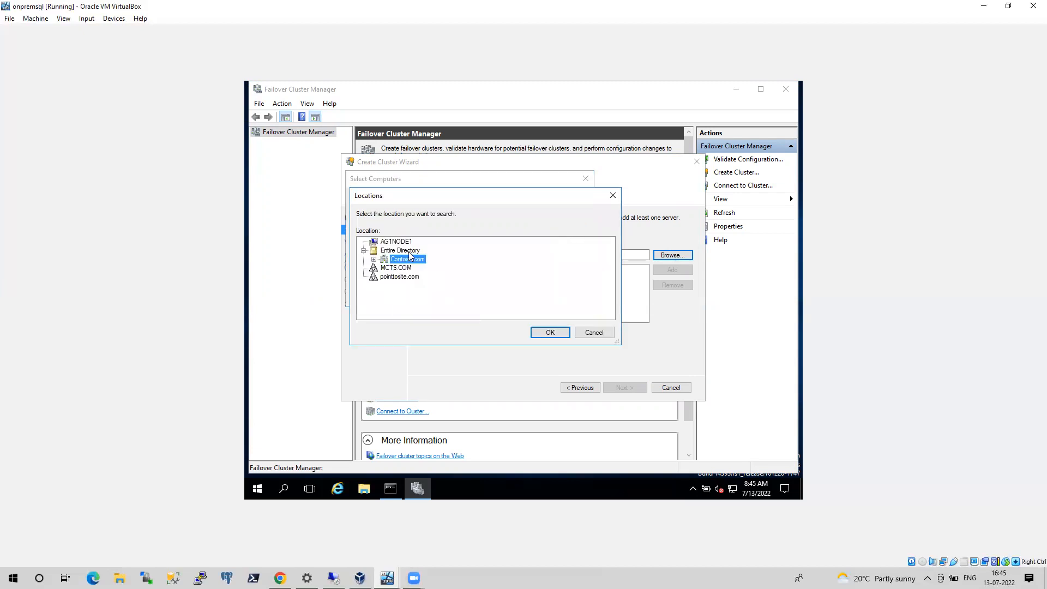
{"action": "left_click", "coordinate": [409, 252]}
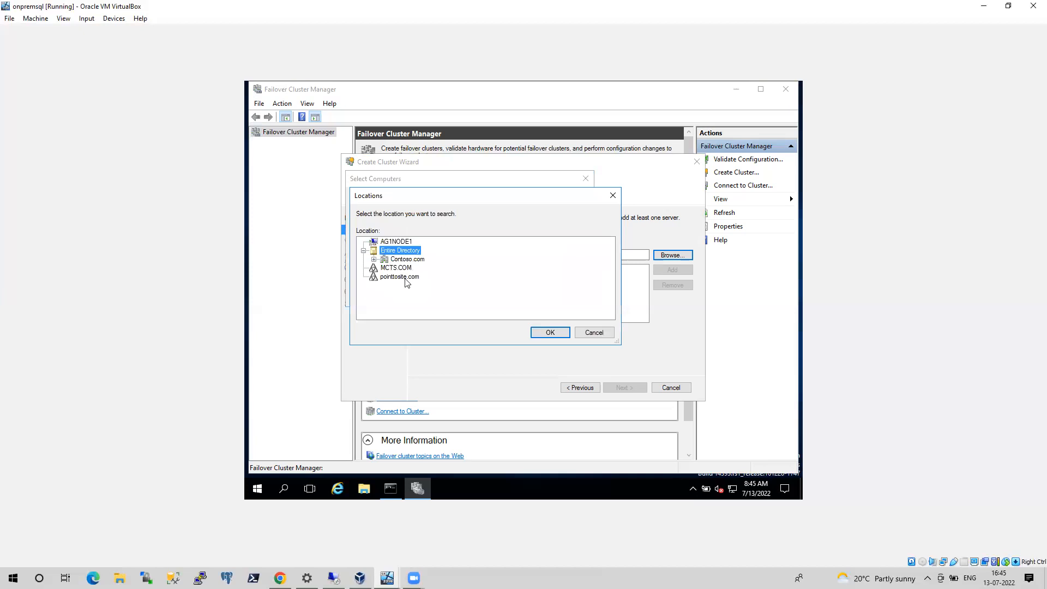
{"action": "left_click", "coordinate": [550, 331]}
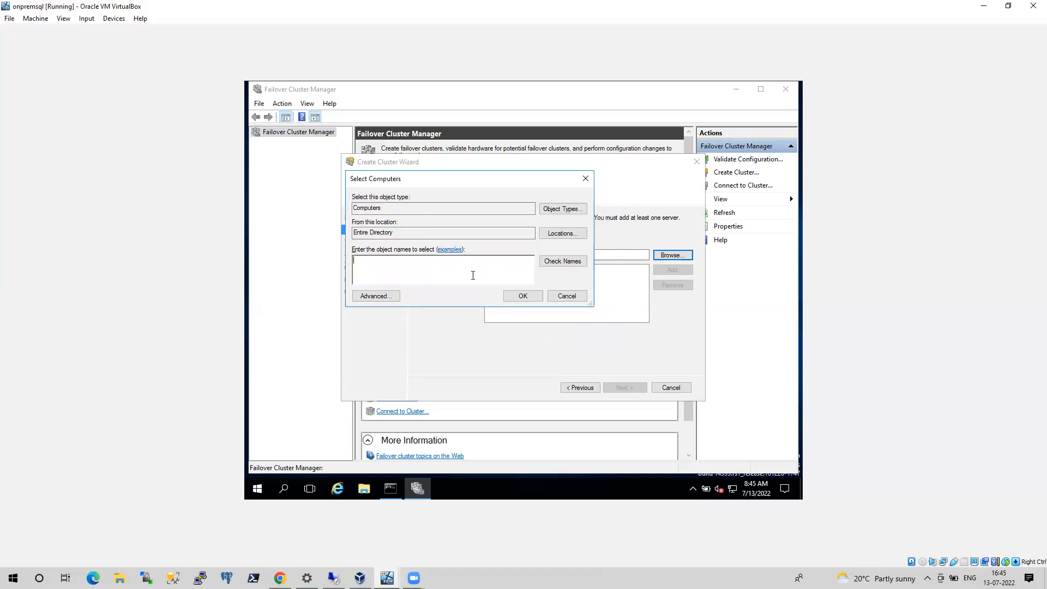
{"action": "left_click", "coordinate": [369, 299]}
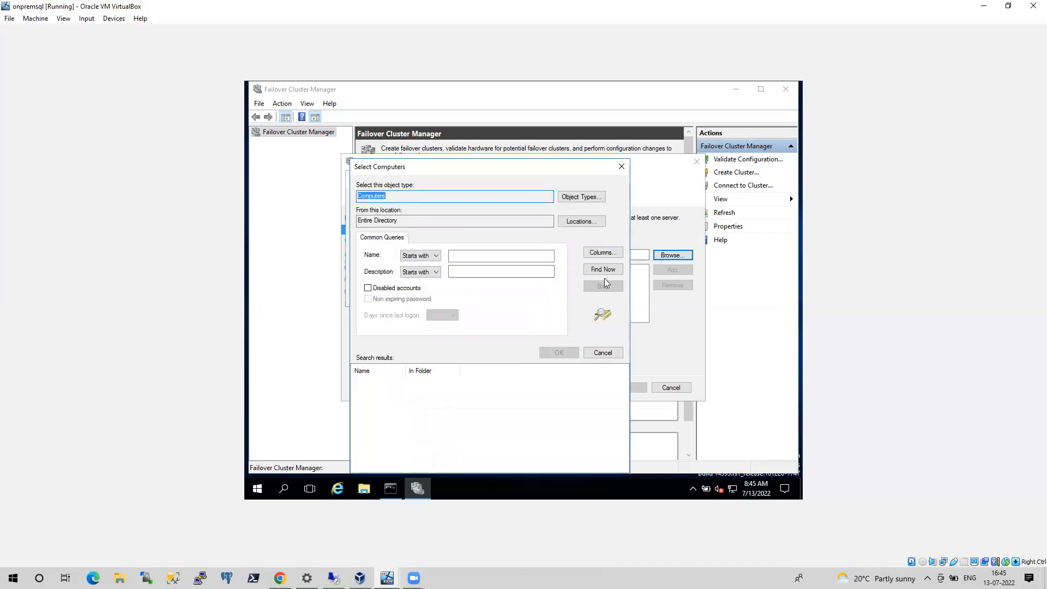
{"action": "left_click", "coordinate": [603, 269]}
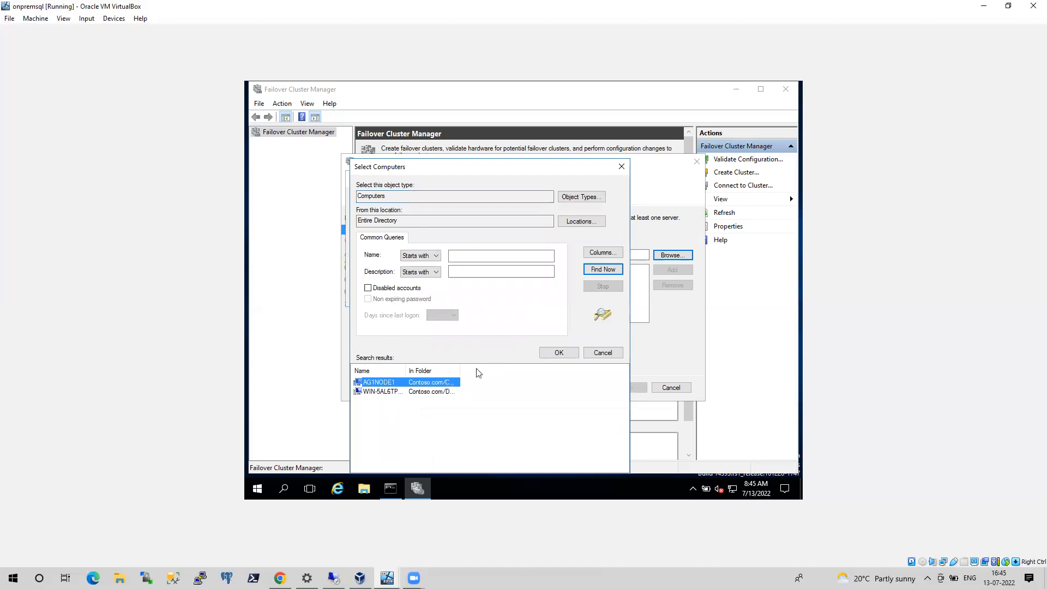
{"action": "left_click", "coordinate": [557, 353]}
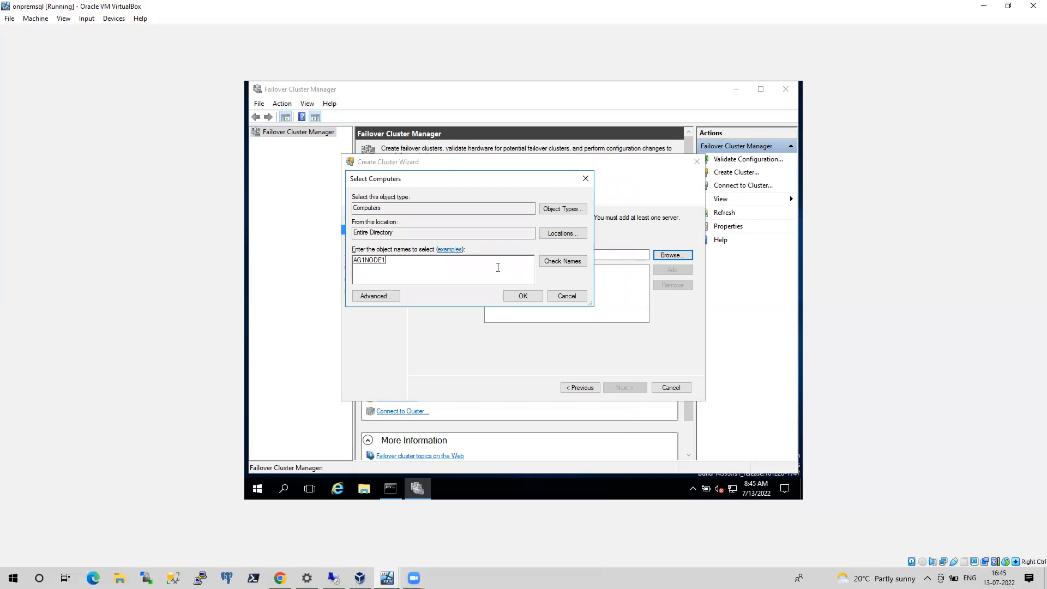
Search the pointtosite.com location for computers, choose NODE1SQL alongside AG1NODE1, and submit both servers to the cluster wizard
{"action": "left_click", "coordinate": [563, 234]}
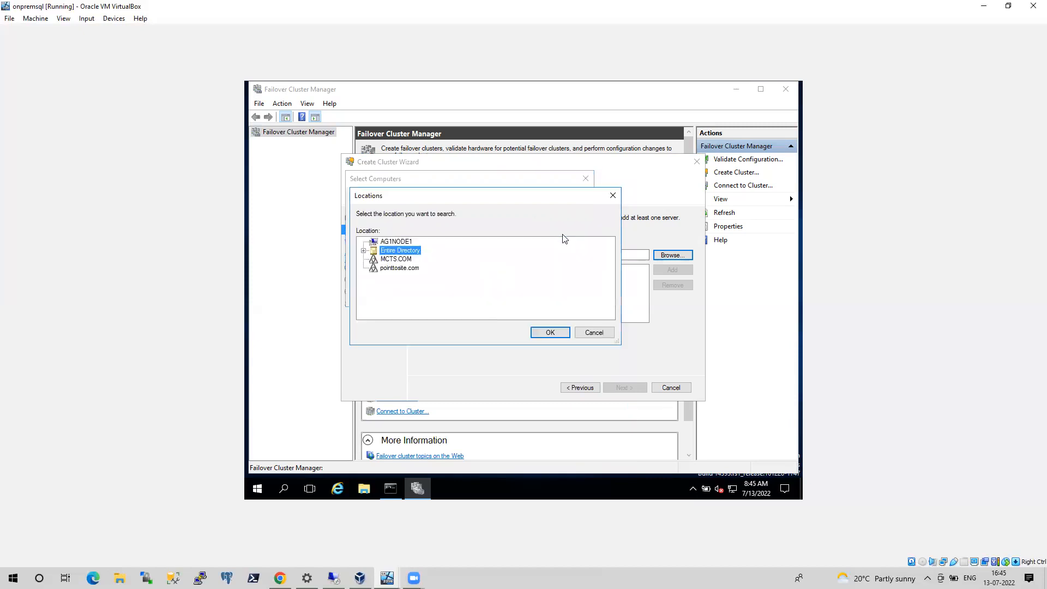
{"action": "left_click", "coordinate": [413, 268]}
{"action": "left_click", "coordinate": [548, 332]}
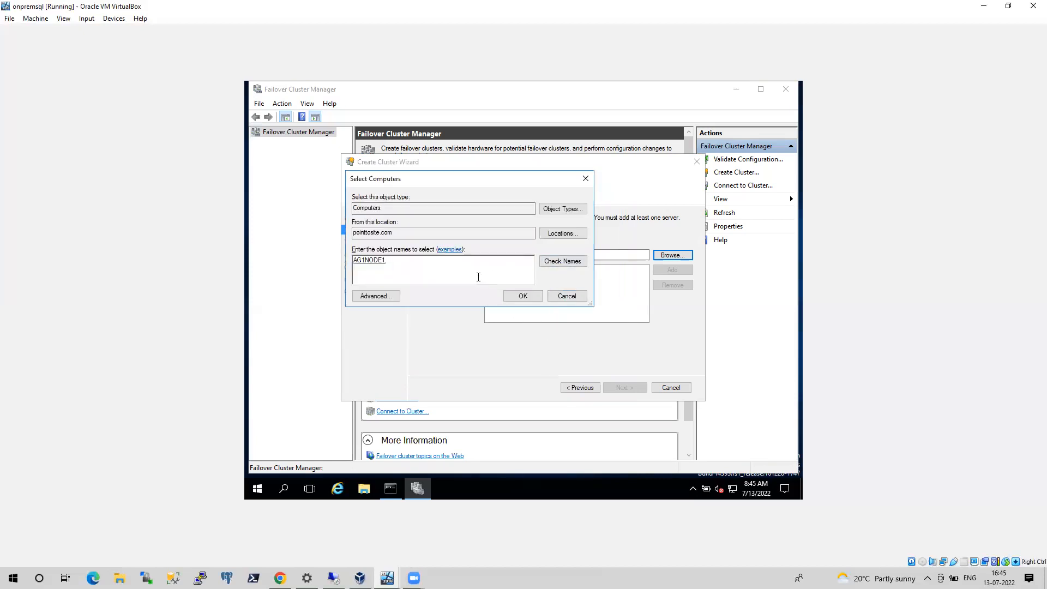
{"action": "left_click", "coordinate": [377, 297]}
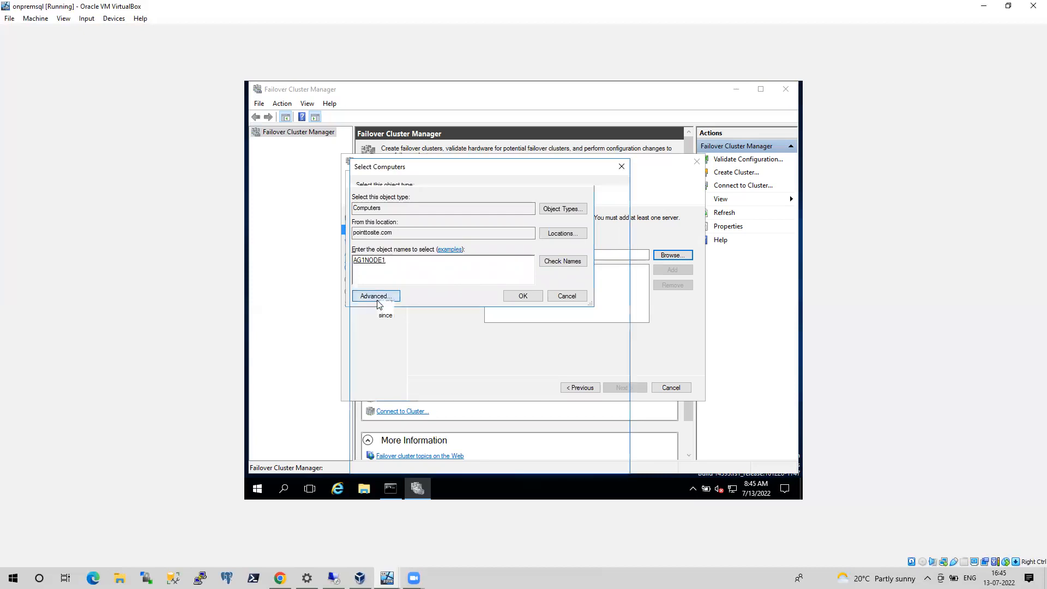
{"action": "left_click", "coordinate": [595, 271]}
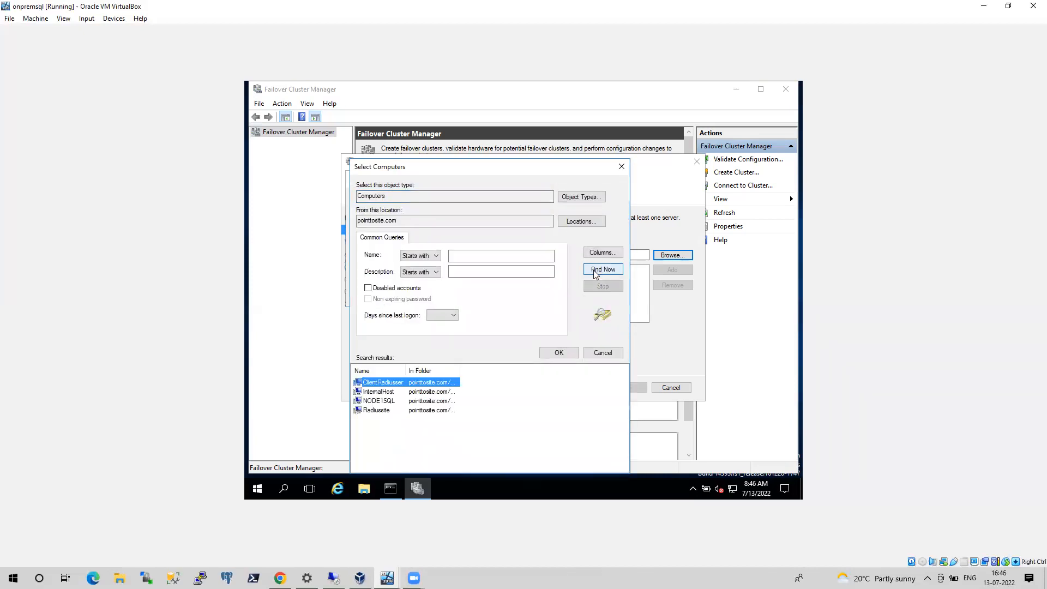
{"action": "left_click", "coordinate": [381, 402]}
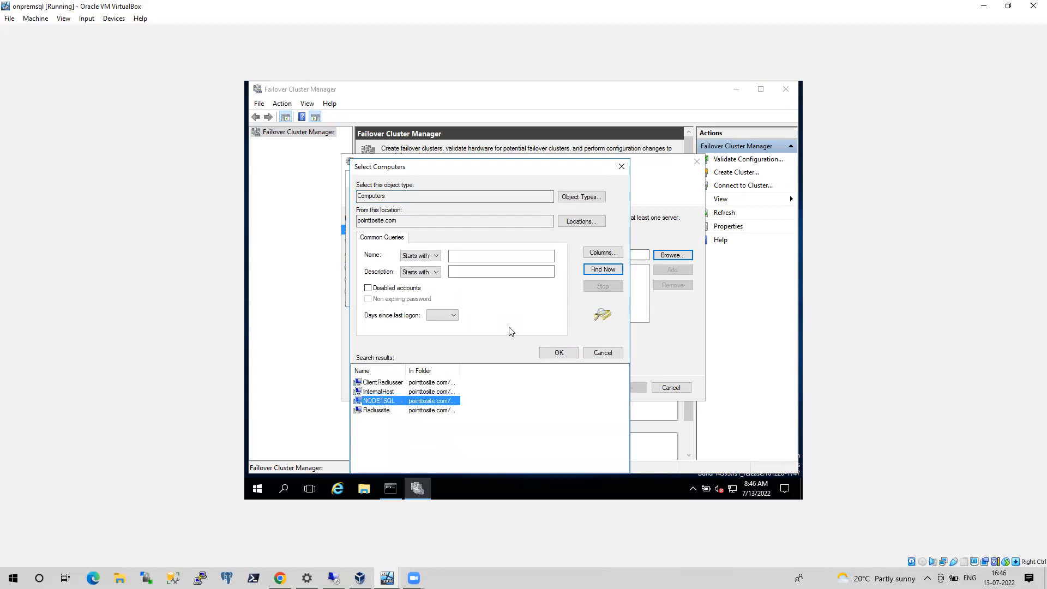
{"action": "left_click", "coordinate": [556, 352]}
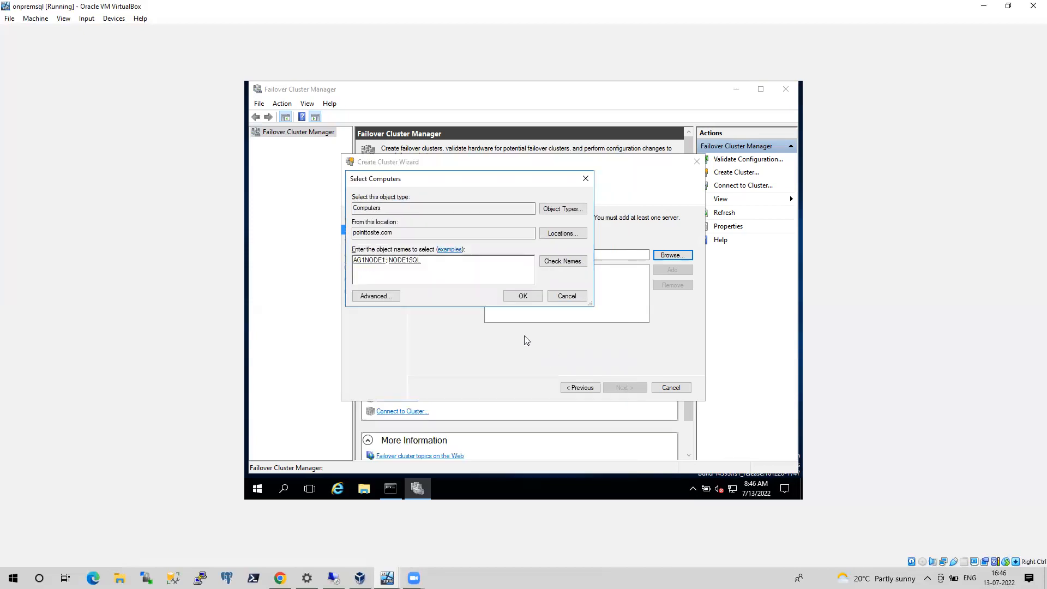
{"action": "left_click", "coordinate": [521, 296]}
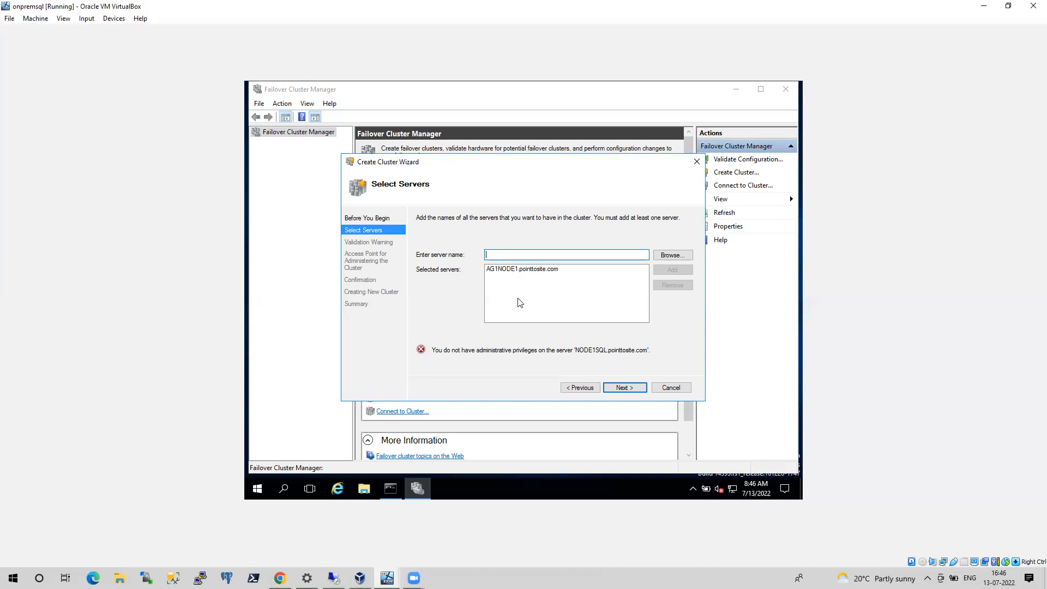
Switch to the remote desktop session at 10.10.10.6 and launch Local Users and Groups by running lusrmgr.msc
{"action": "mouse_move", "coordinate": [379, 496]}
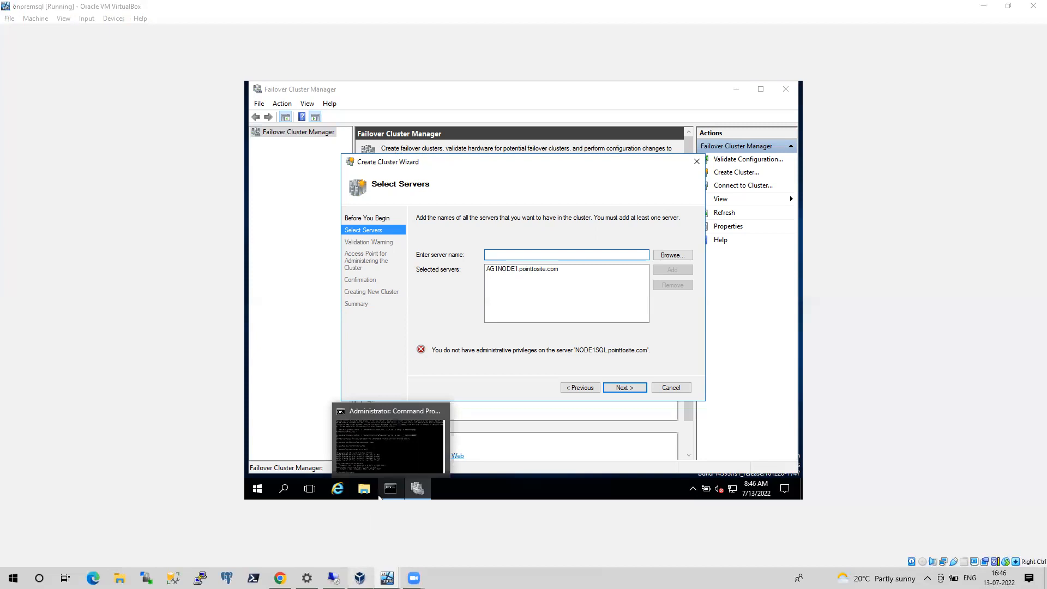
{"action": "left_click", "coordinate": [360, 578]}
{"action": "left_click", "coordinate": [334, 578]}
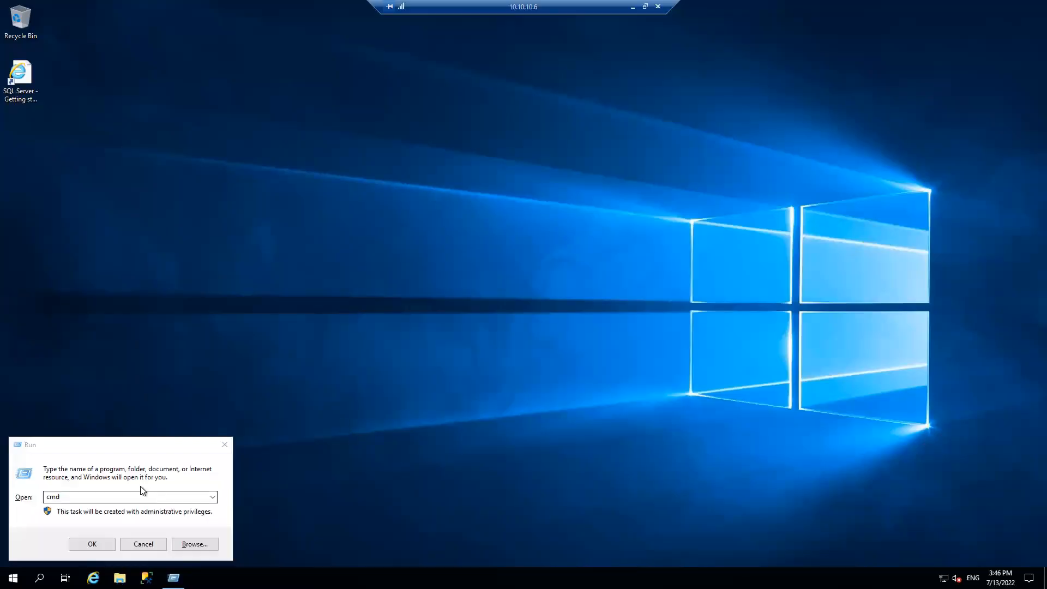
{"action": "left_click", "coordinate": [112, 486]}
{"action": "type", "text": "l"}
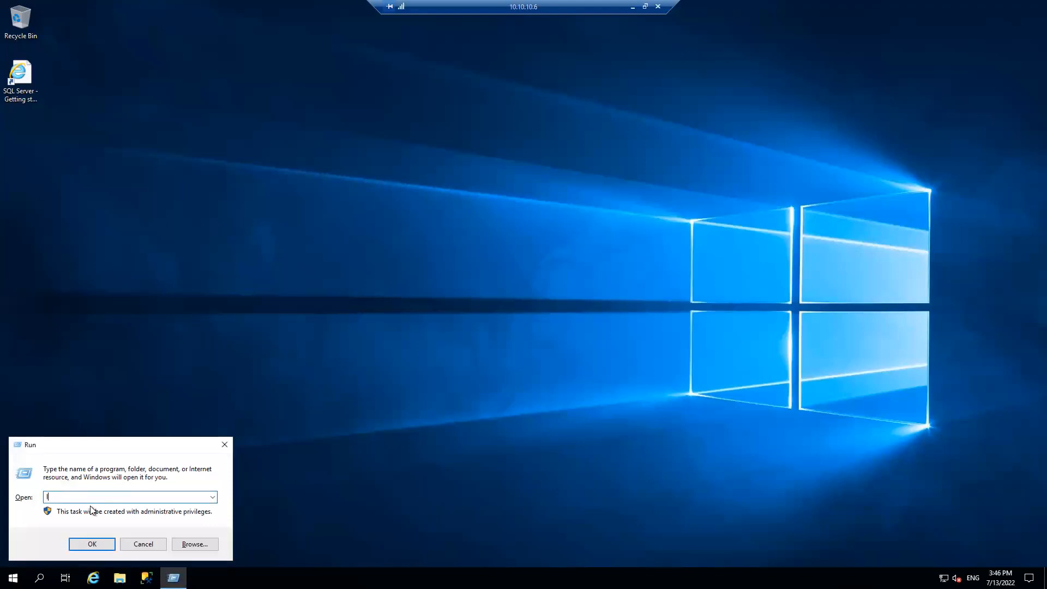
{"action": "type", "text": "usrmgr.msc"}
{"action": "key", "text": "Return"}
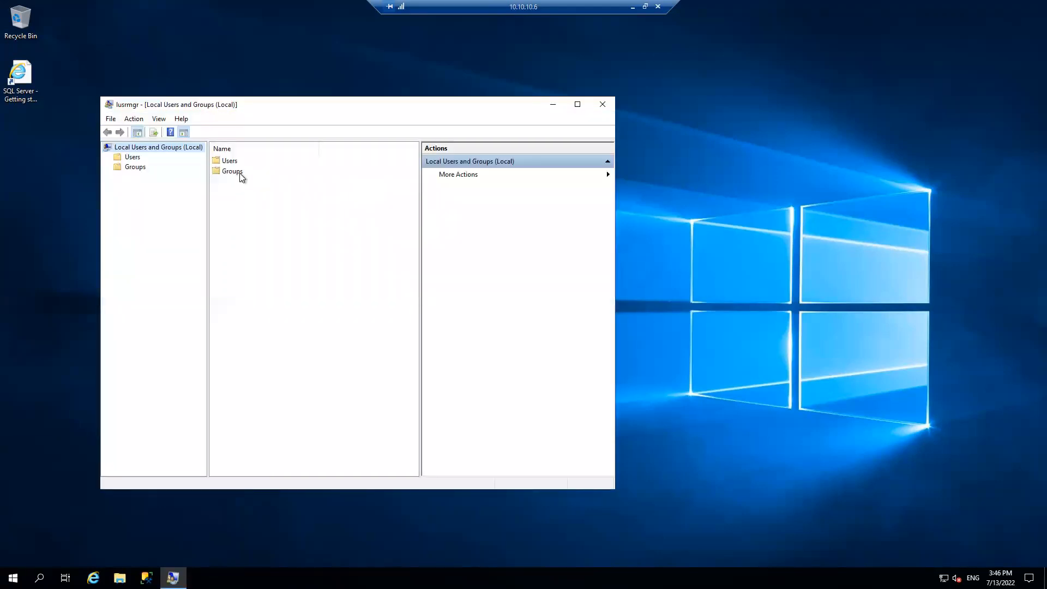
Begin adding contoso\Adminsitrator to the local Administrators group, with Contoso.com as the search location
{"action": "left_click", "coordinate": [239, 174]}
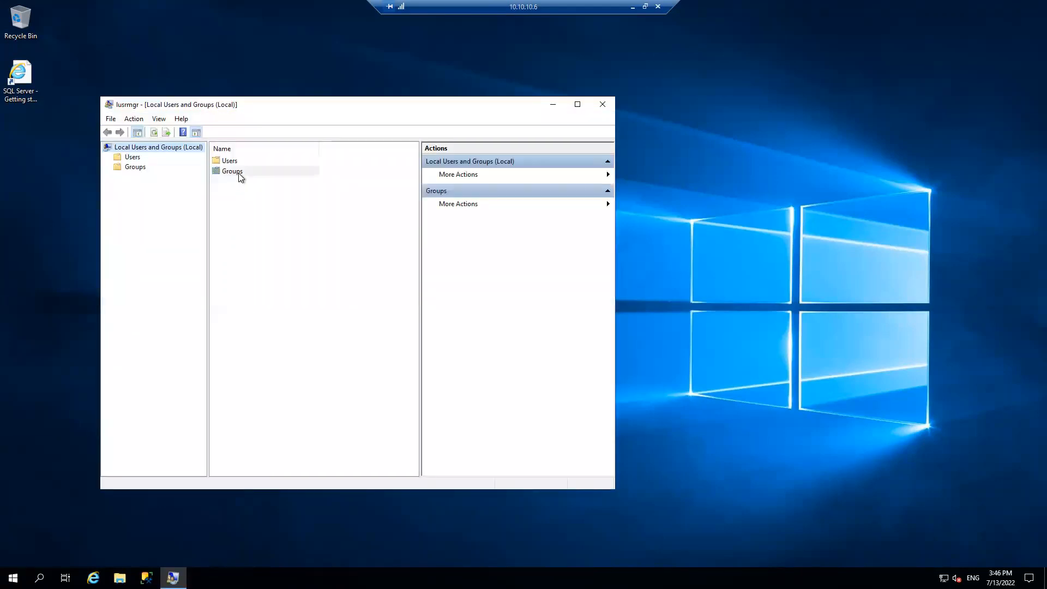
{"action": "double_click", "coordinate": [240, 172]}
{"action": "double_click", "coordinate": [246, 171]}
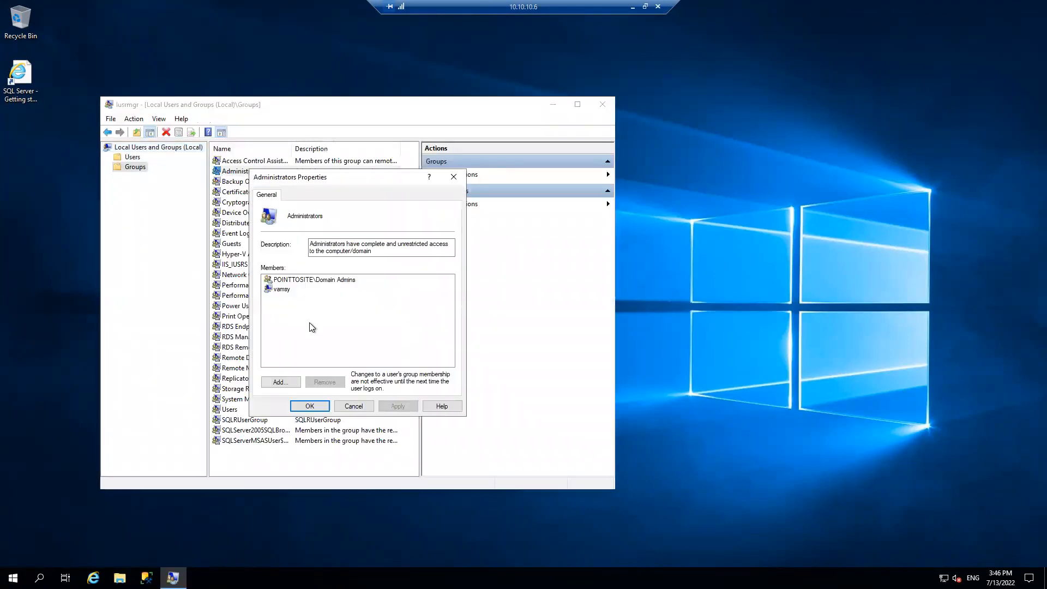
{"action": "left_click", "coordinate": [287, 382]}
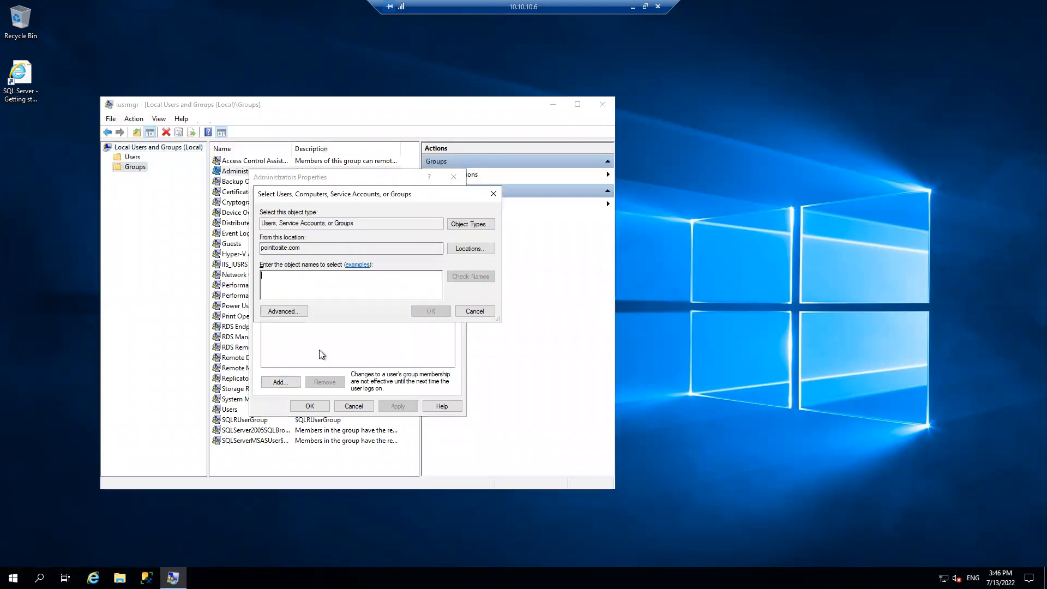
{"action": "type", "text": "contoso"}
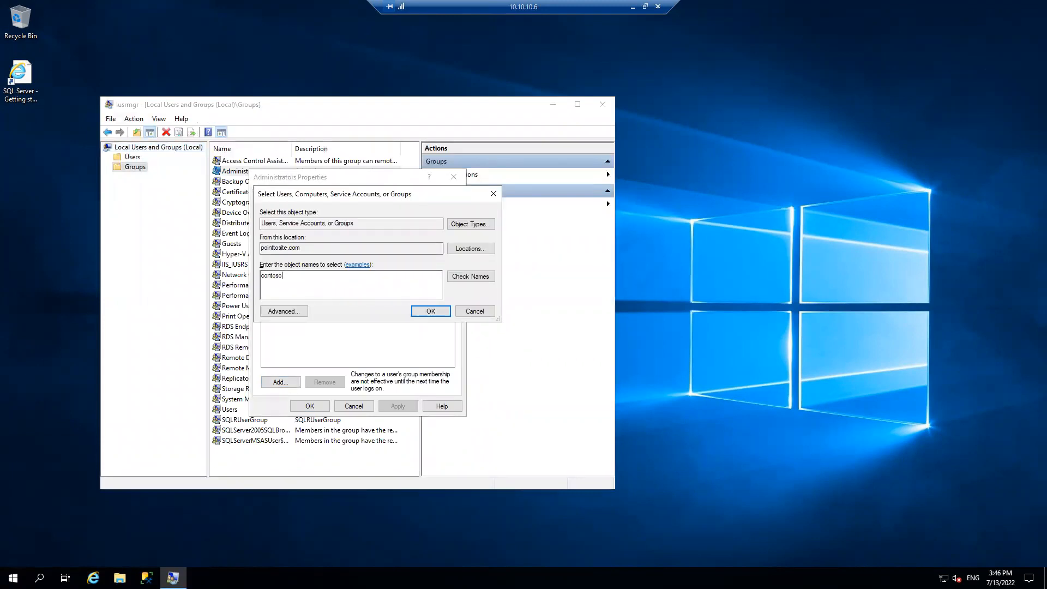
{"action": "type", "text": "\\Adminsitrator"}
{"action": "left_click", "coordinate": [467, 250]}
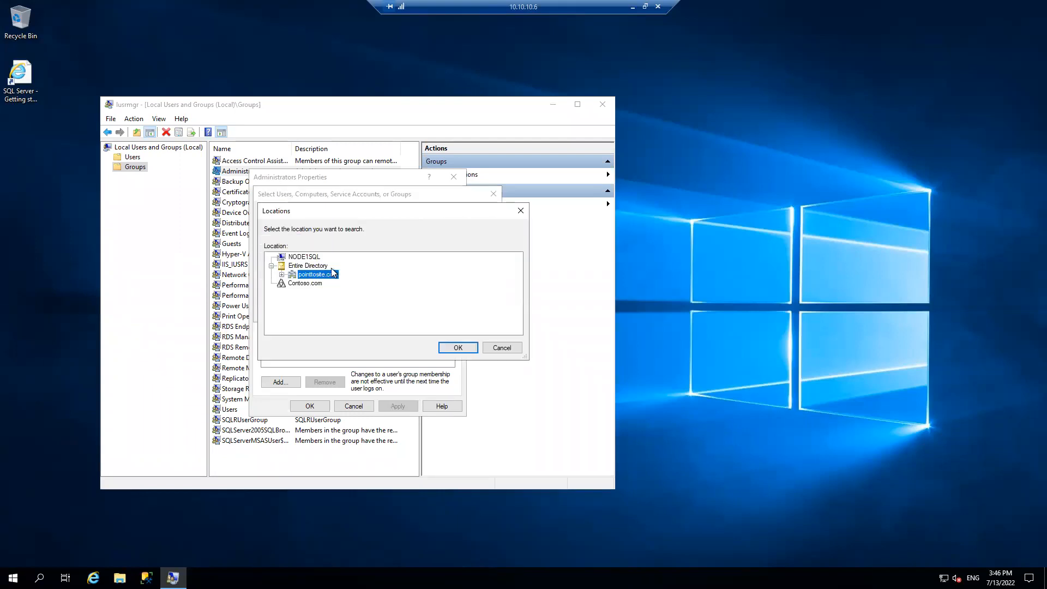
{"action": "left_click", "coordinate": [312, 282]}
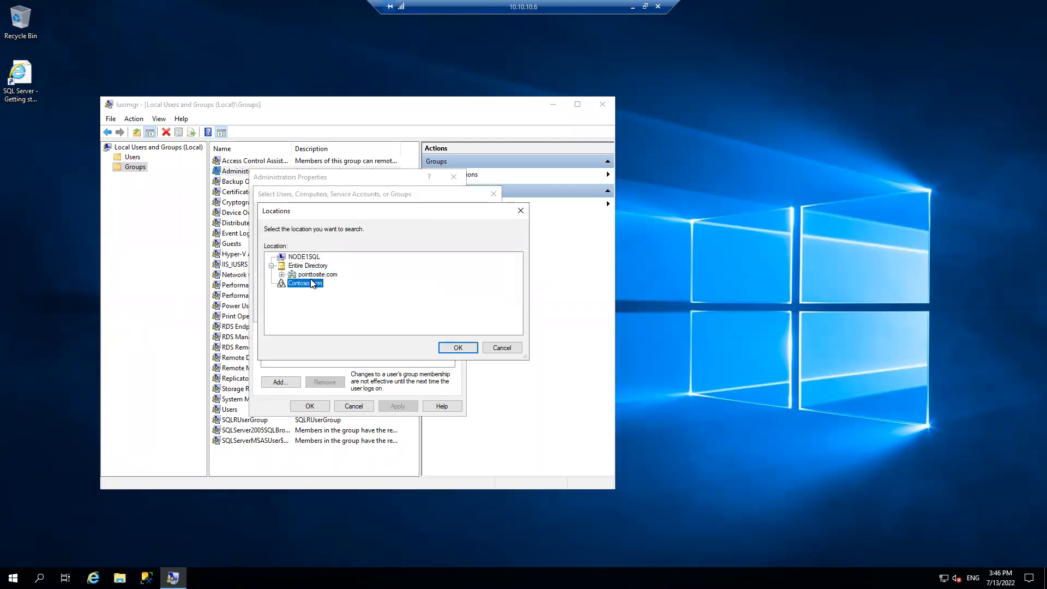
{"action": "left_click", "coordinate": [450, 343]}
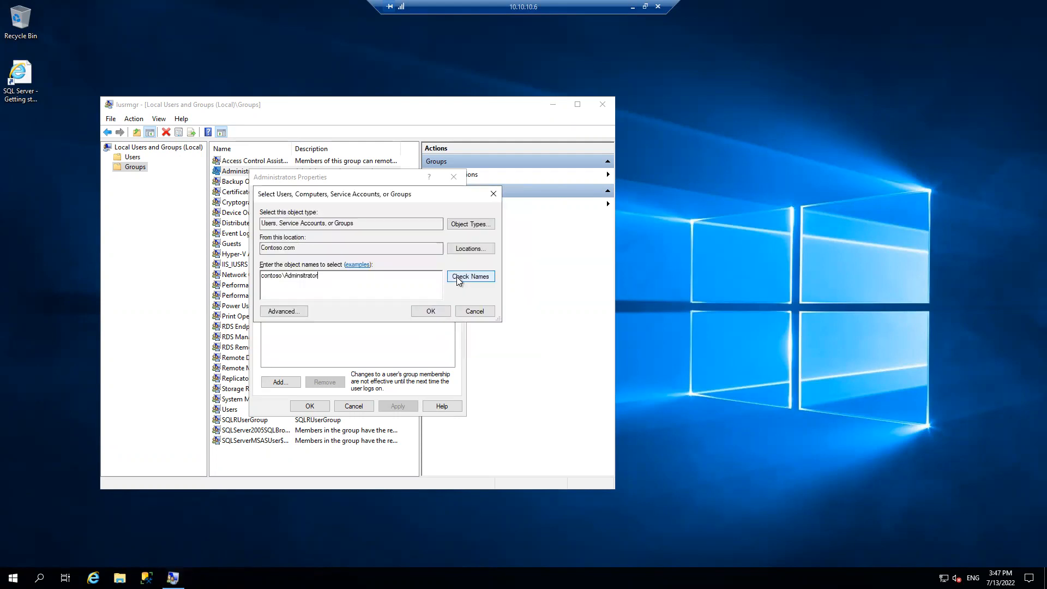
Try to check and accept the entered account name against Contoso.com, and dismiss the correction dialog each time
{"action": "left_click", "coordinate": [459, 278]}
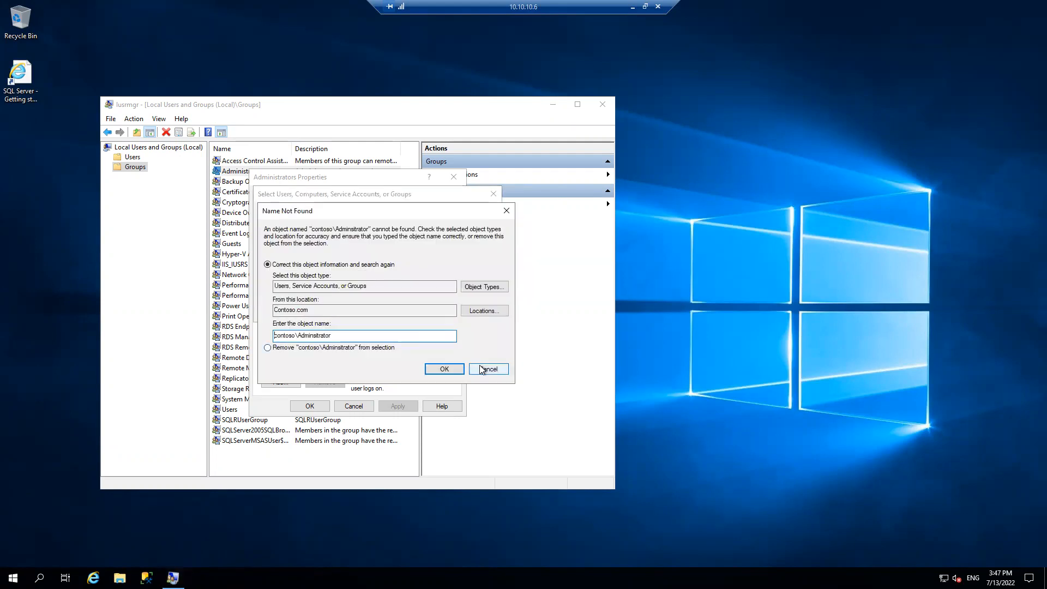
{"action": "left_click", "coordinate": [482, 369]}
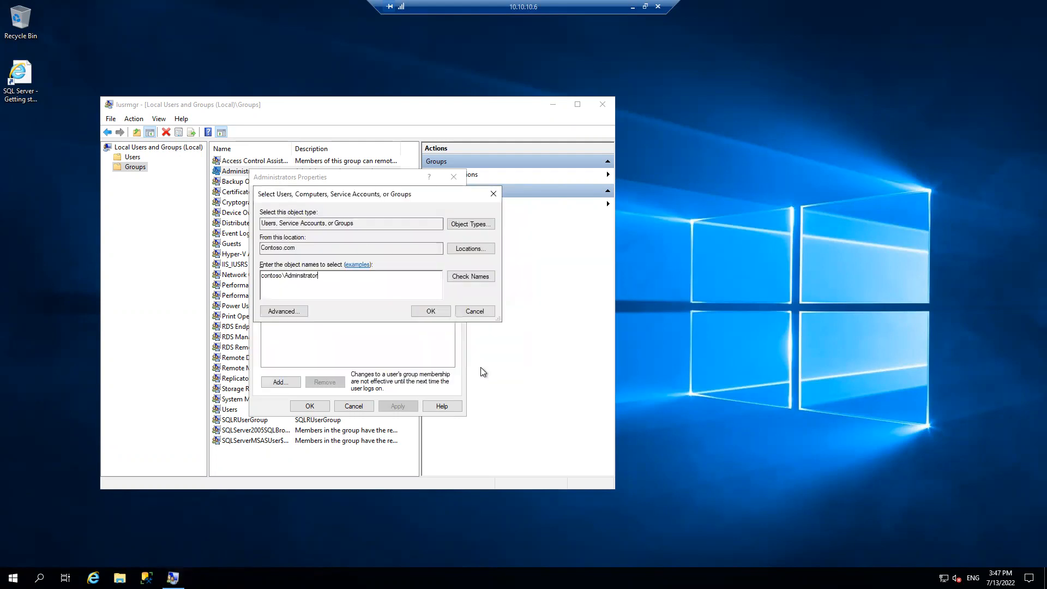
{"action": "left_click", "coordinate": [424, 310]}
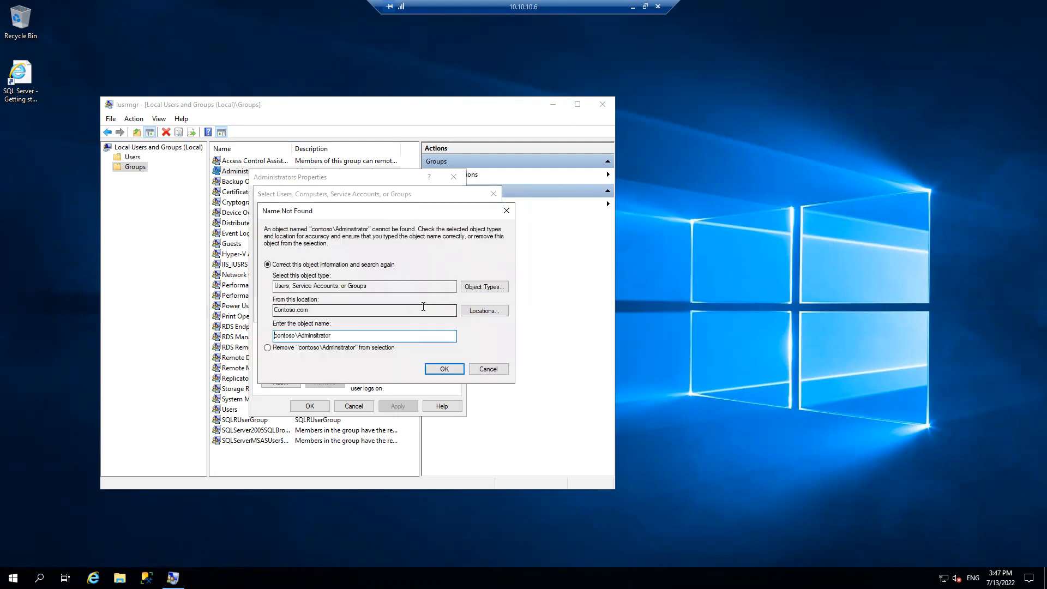
{"action": "left_click", "coordinate": [488, 369]}
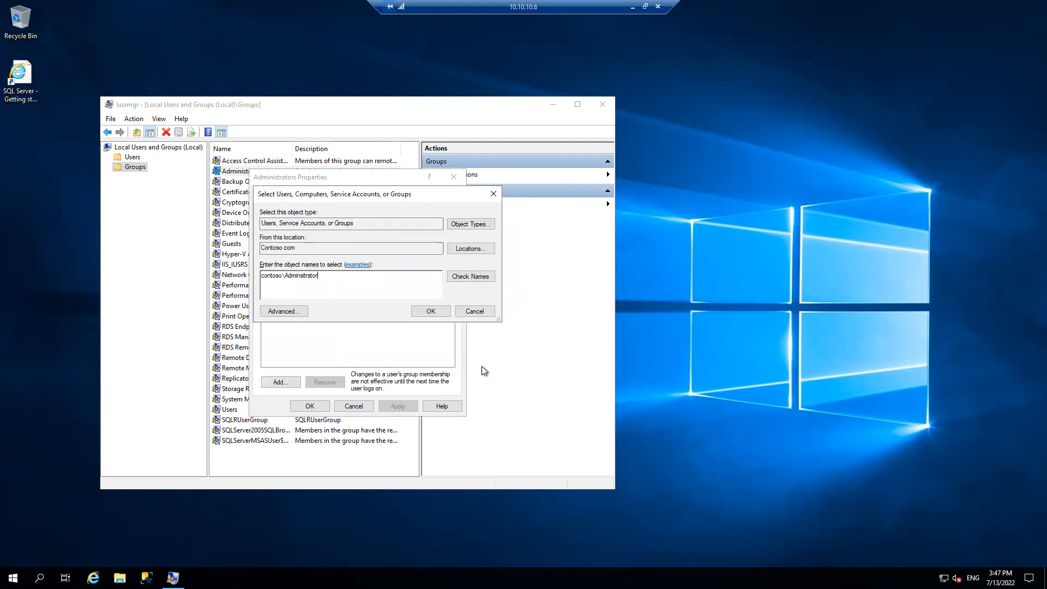
Correct the account name to contoso\Administrator, save it as an Administrators group member, and minimize the remote session
{"action": "left_click_drag", "start_coordinate": [285, 278], "coordinate": [231, 292]}
{"action": "key", "text": "BackSpace"}
{"action": "left_click", "coordinate": [279, 280]}
{"action": "type", "text": "i"}
{"action": "key", "text": "BackSpace"}
{"action": "key", "text": "BackSpace"}
{"action": "key", "text": "BackSpace"}
{"action": "key", "text": "BackSpace"}
{"action": "key", "text": "BackSpace"}
{"action": "type", "text": "yt"}
{"action": "key", "text": "BackSpace"}
{"action": "type", "text": "trator"}
{"action": "left_click", "coordinate": [467, 276]}
{"action": "left_click", "coordinate": [428, 312]}
{"action": "left_click", "coordinate": [404, 411]}
{"action": "left_click", "coordinate": [310, 406]}
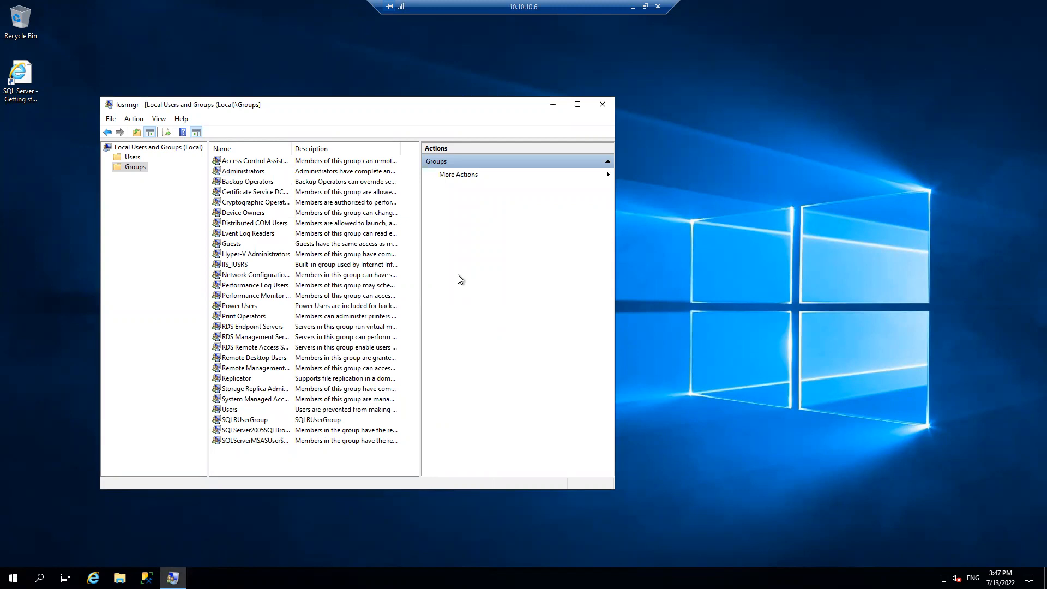
{"action": "left_click", "coordinate": [632, 7]}
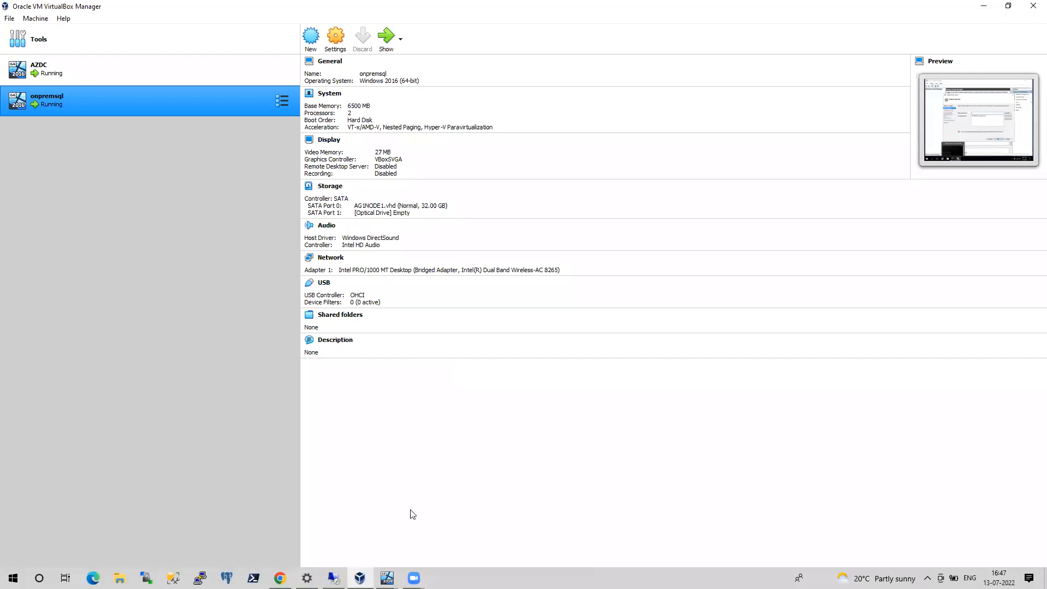
Switch to the onpremsql VM and try to add NODE1SQL from the pointtosite.com location to the new cluster's selected servers
{"action": "mouse_move", "coordinate": [388, 578]}
{"action": "left_click", "coordinate": [456, 540]}
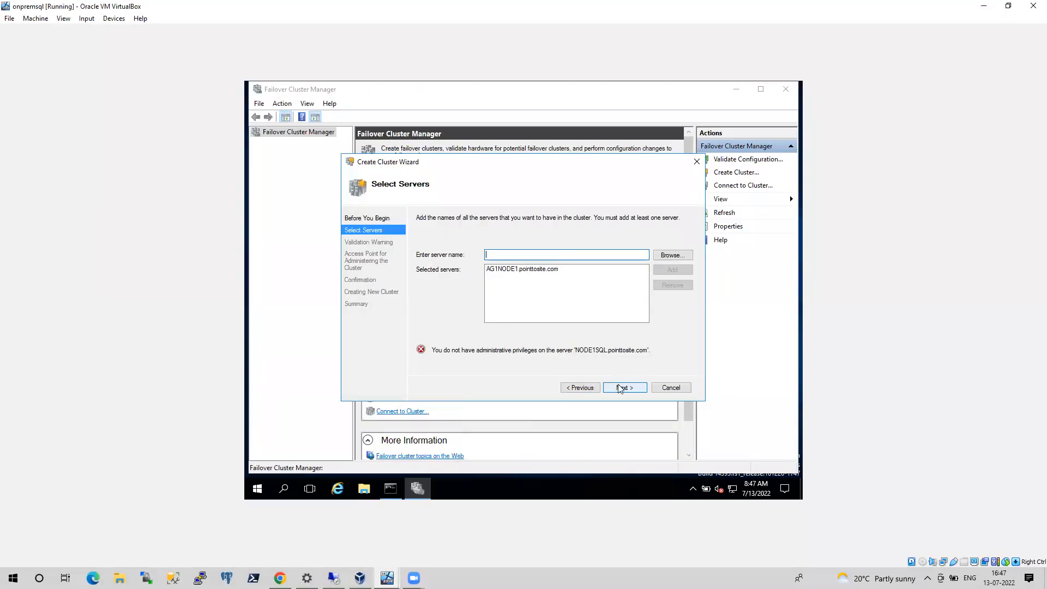
{"action": "left_click", "coordinate": [665, 256]}
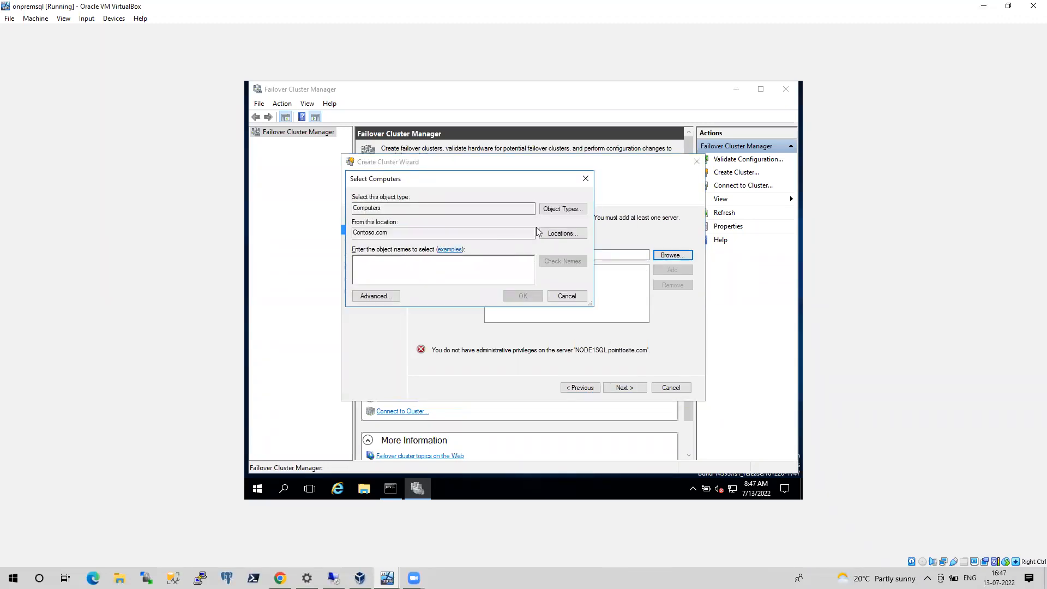
{"action": "left_click", "coordinate": [562, 234]}
{"action": "left_click", "coordinate": [383, 276]}
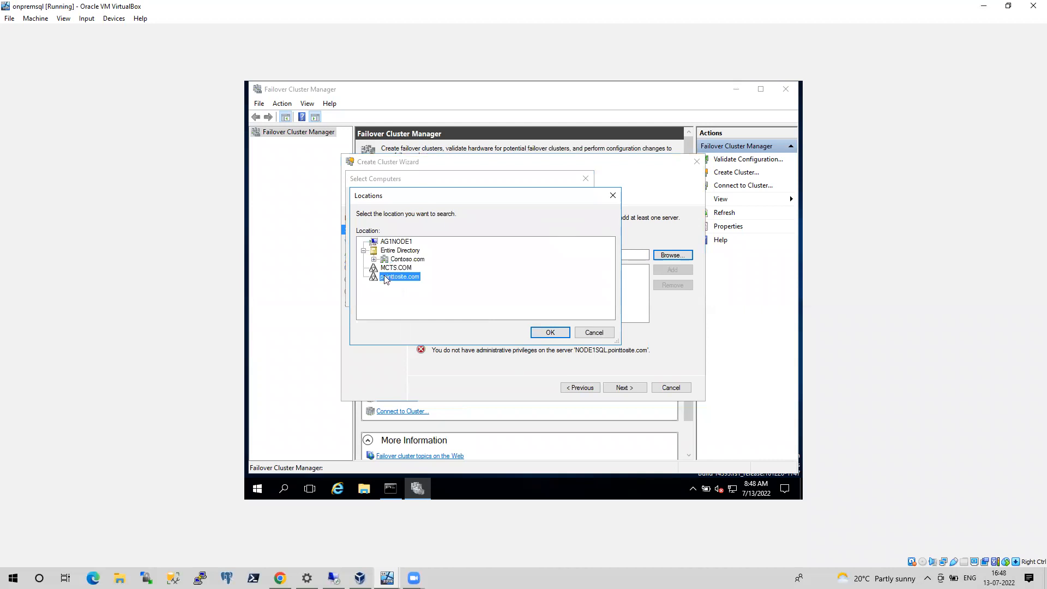
{"action": "left_click", "coordinate": [554, 332]}
{"action": "type", "text": "NODE1SQL"}
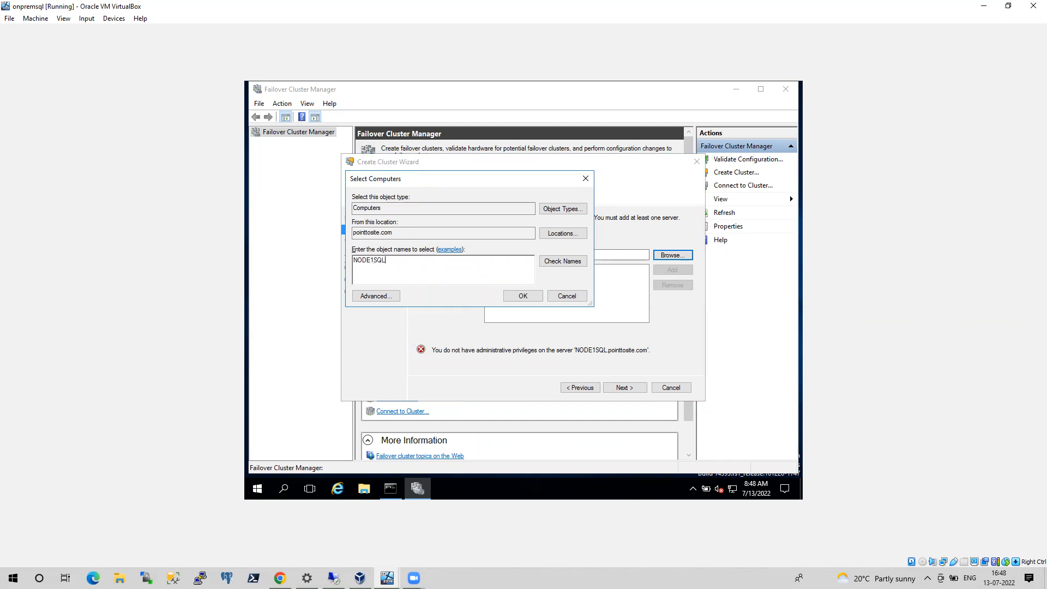
{"action": "left_click", "coordinate": [565, 262]}
{"action": "left_click", "coordinate": [522, 297]}
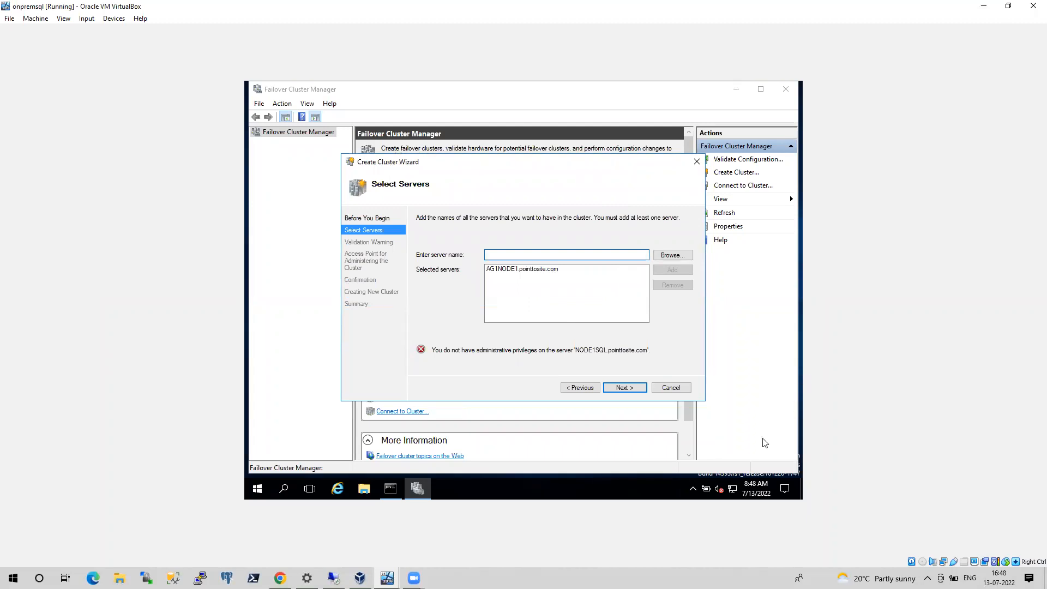
Compare the onpremsql VM's clock with the clock in the 10.10.10.6 remote session, and return to the Create Cluster Wizard
{"action": "left_click", "coordinate": [768, 492]}
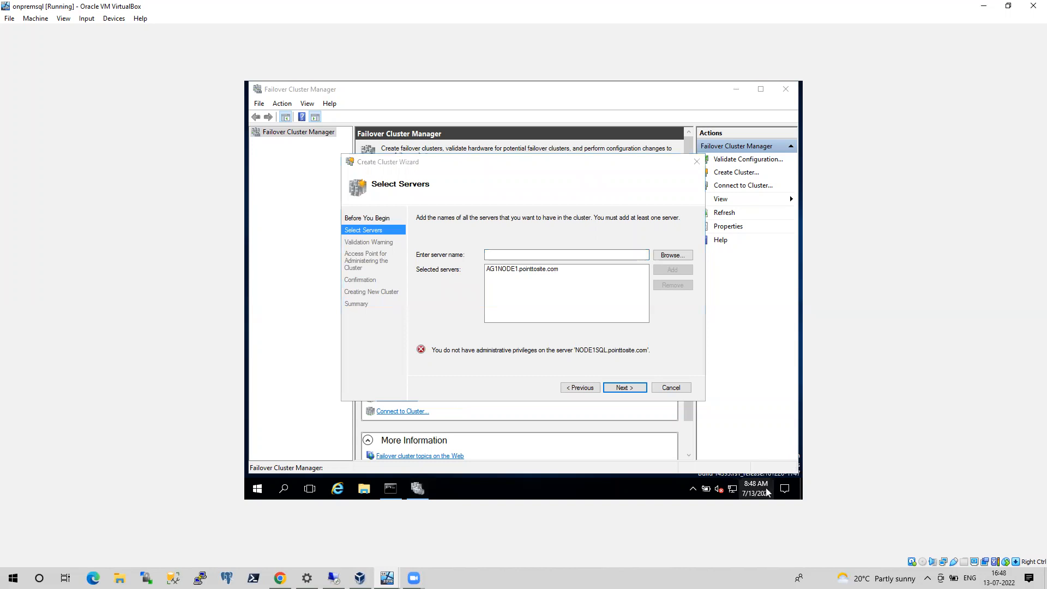
{"action": "left_click", "coordinate": [744, 493]}
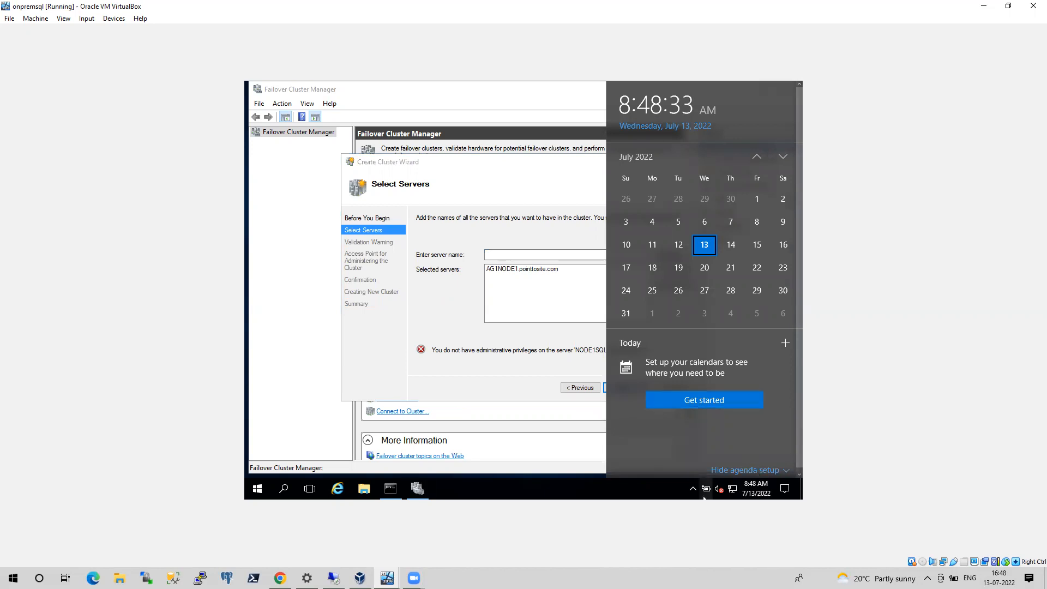
{"action": "left_click", "coordinate": [360, 577]}
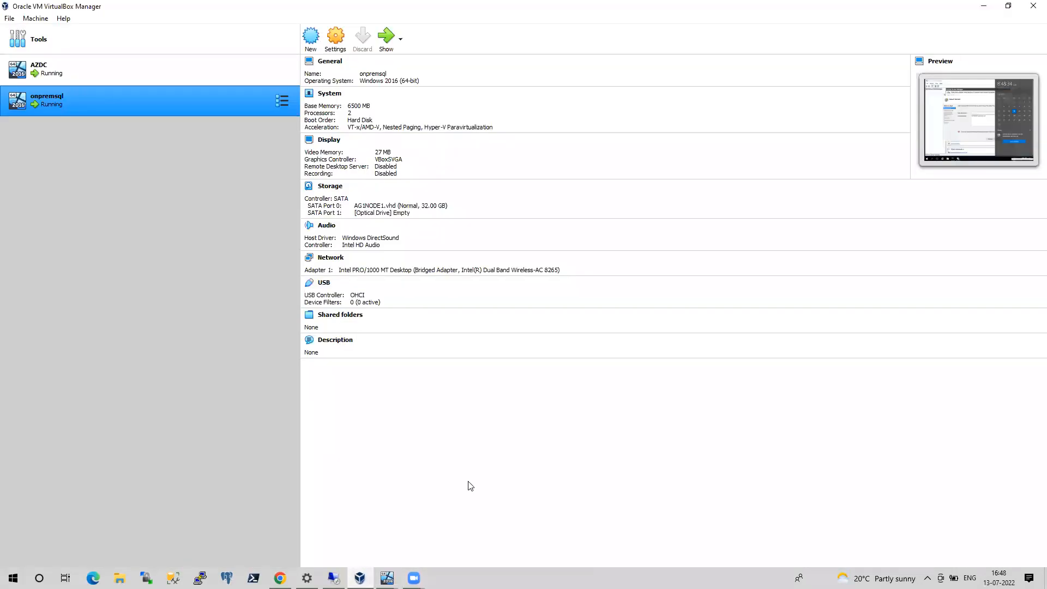
{"action": "left_click", "coordinate": [387, 578]}
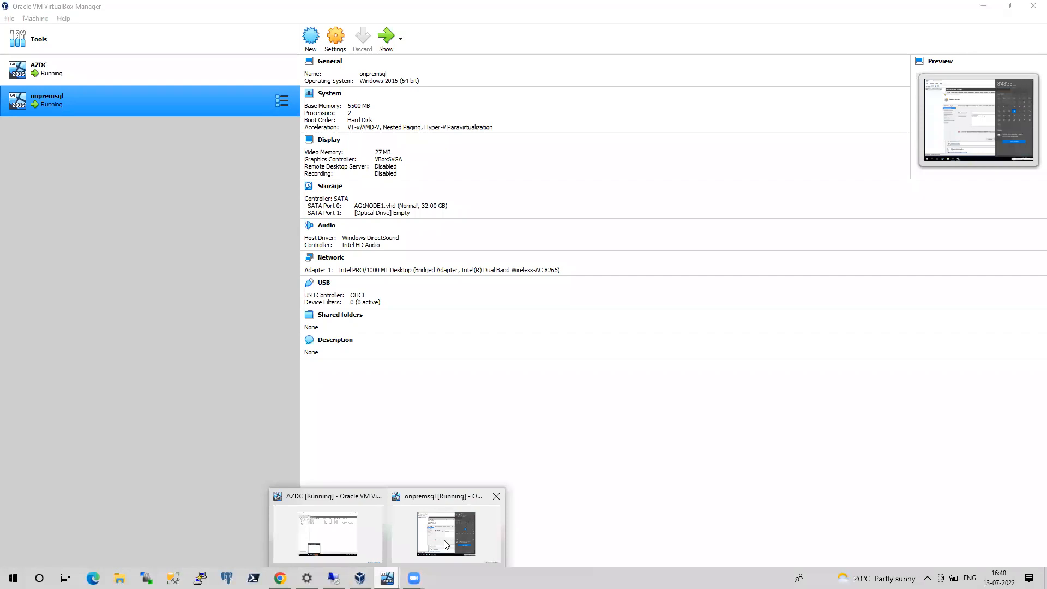
{"action": "left_click", "coordinate": [431, 550]}
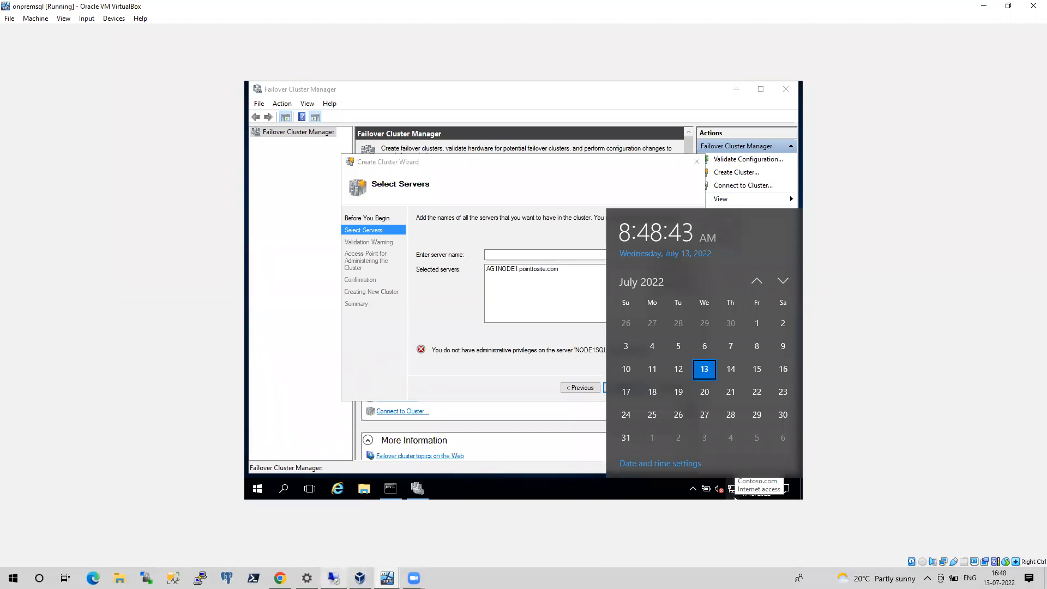
{"action": "left_click", "coordinate": [334, 578]}
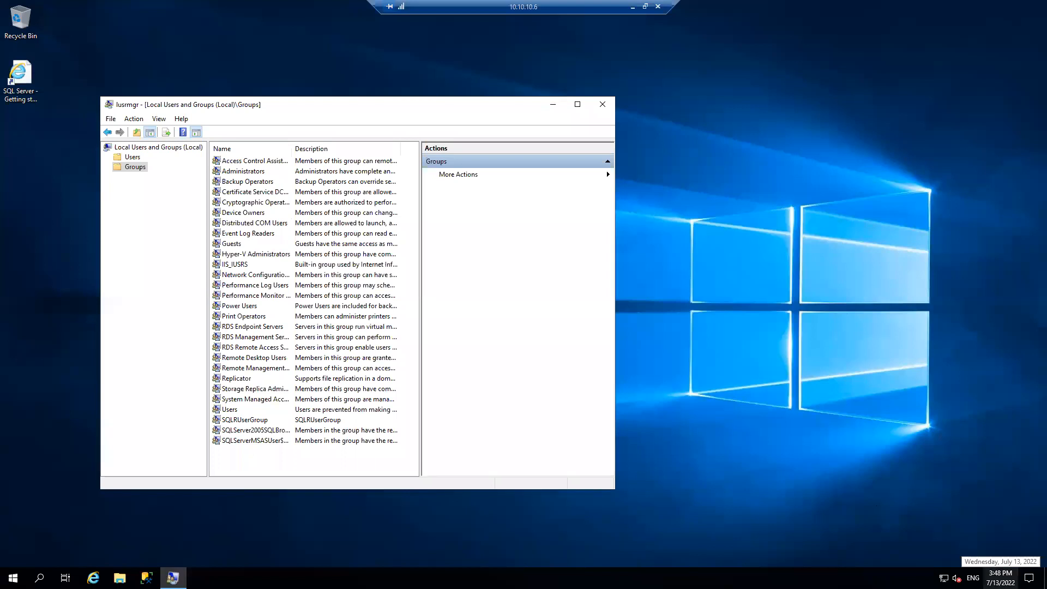
{"action": "left_click", "coordinate": [632, 7]}
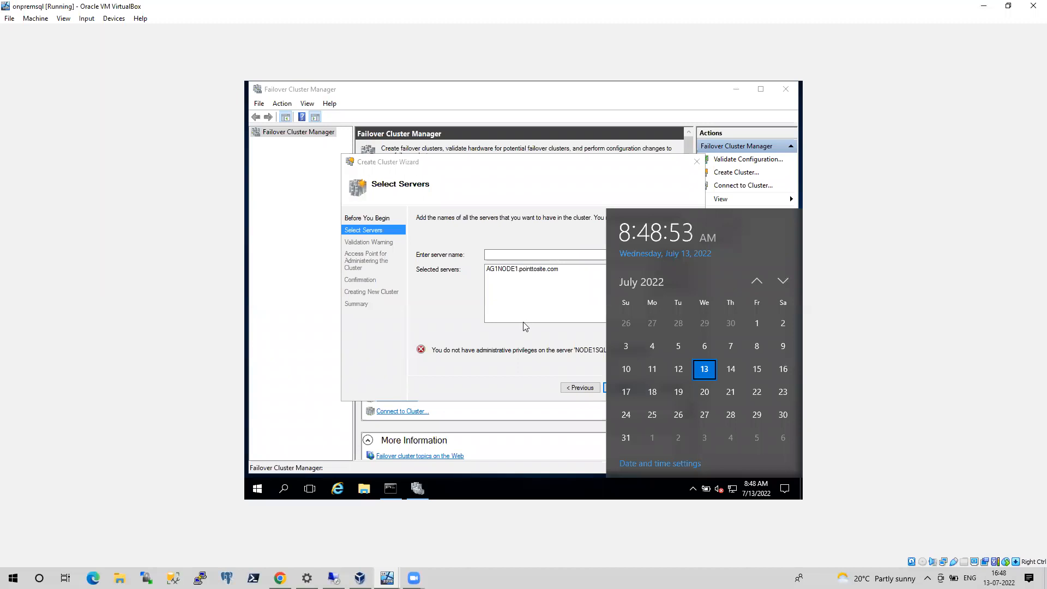
{"action": "mouse_move", "coordinate": [418, 488]}
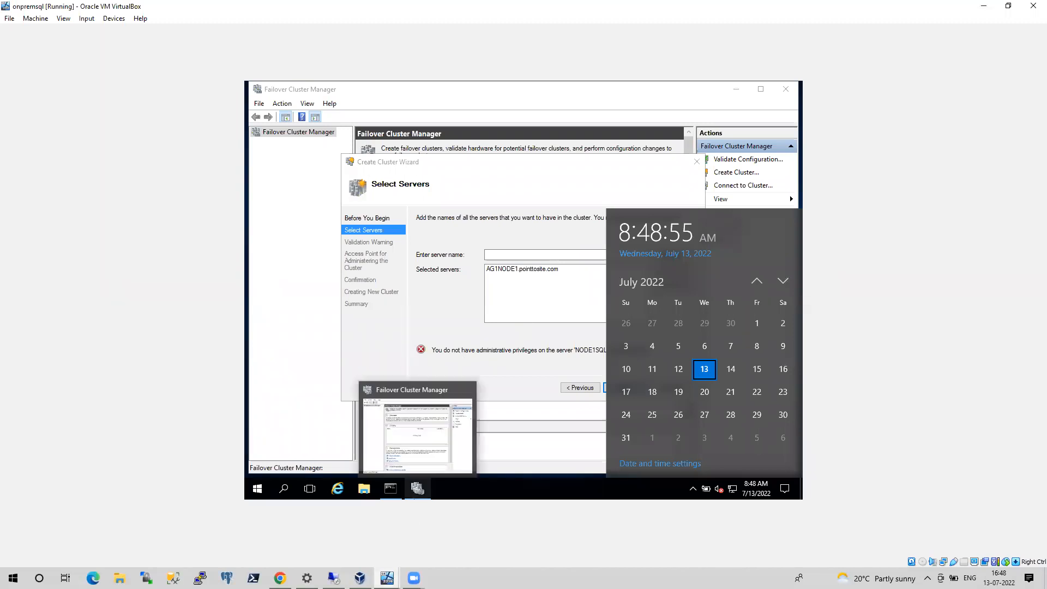
{"action": "left_click", "coordinate": [278, 440]}
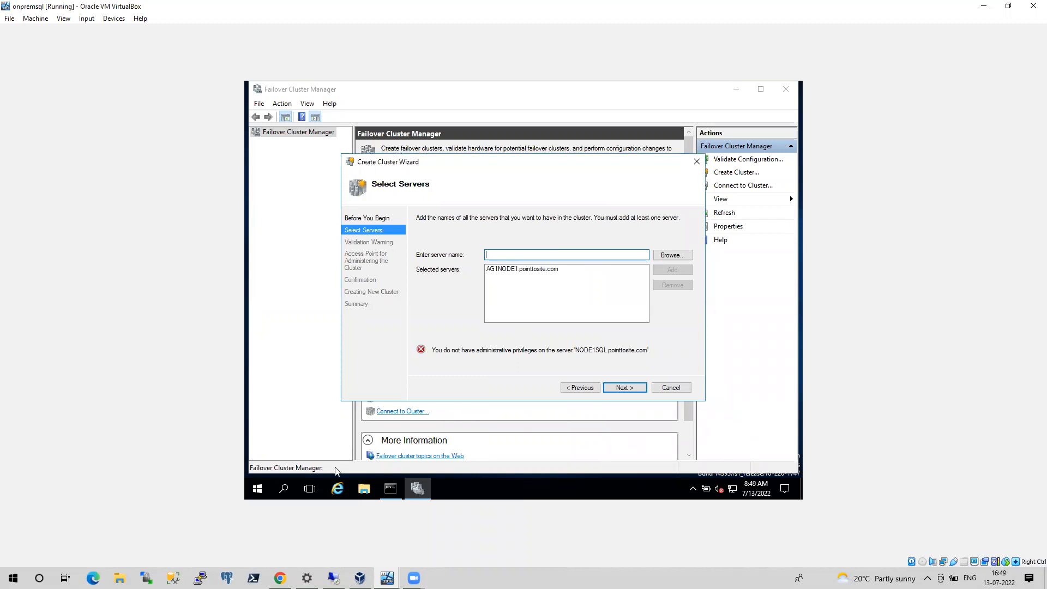
Launch Local Users and Groups on the onpremsql VM by running lusrmgr
{"action": "right_click", "coordinate": [259, 488]}
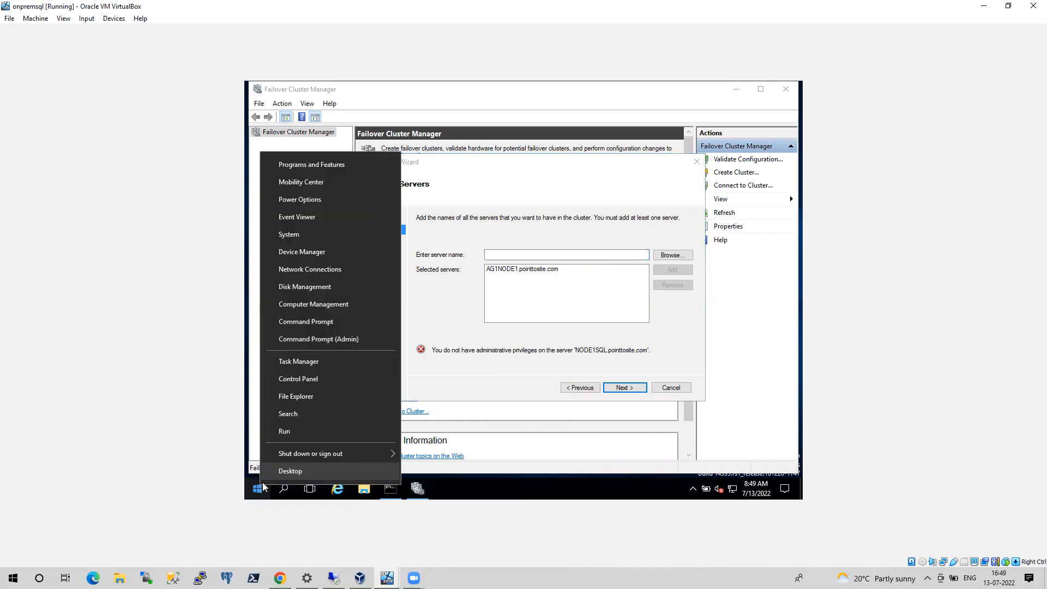
{"action": "left_click", "coordinate": [290, 435]}
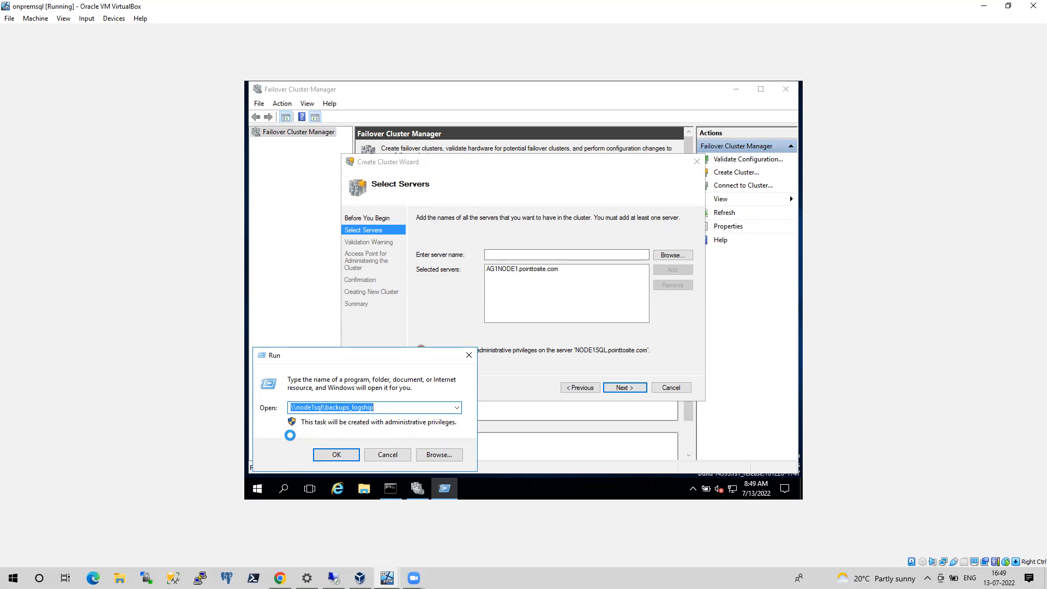
{"action": "type", "text": "l"}
{"action": "key", "text": "Down"}
{"action": "key", "text": "Return"}
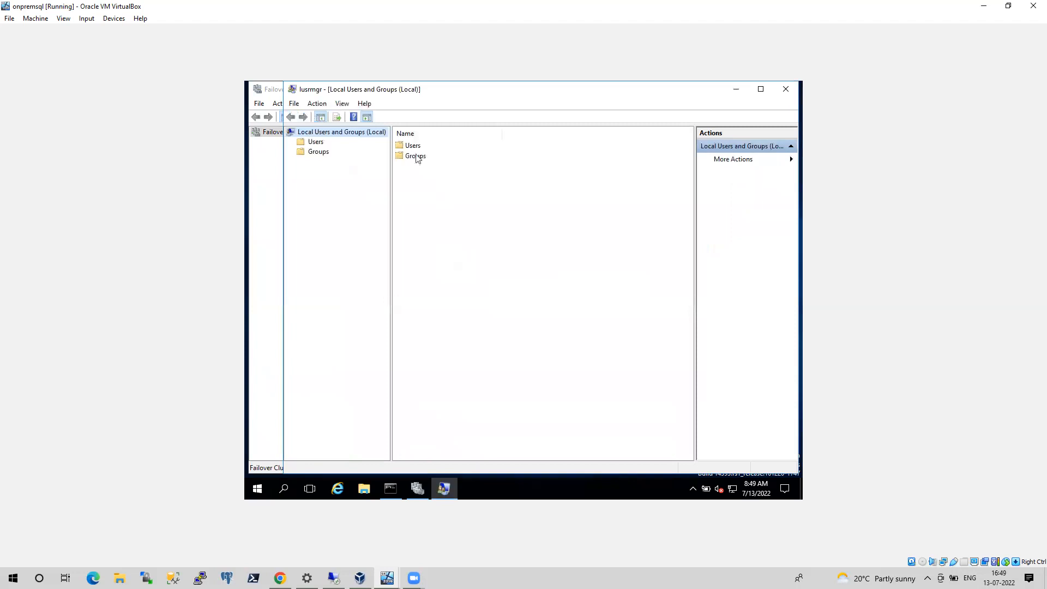
Begin adding a member to the local Administrators group, with pointtosite.com as the search location
{"action": "double_click", "coordinate": [414, 157]}
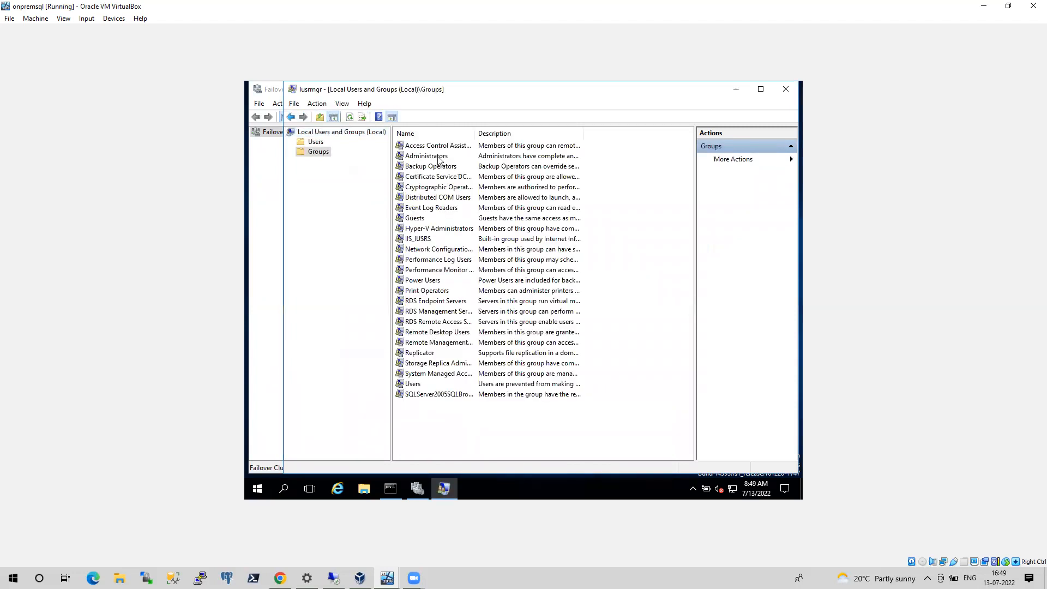
{"action": "double_click", "coordinate": [440, 158]}
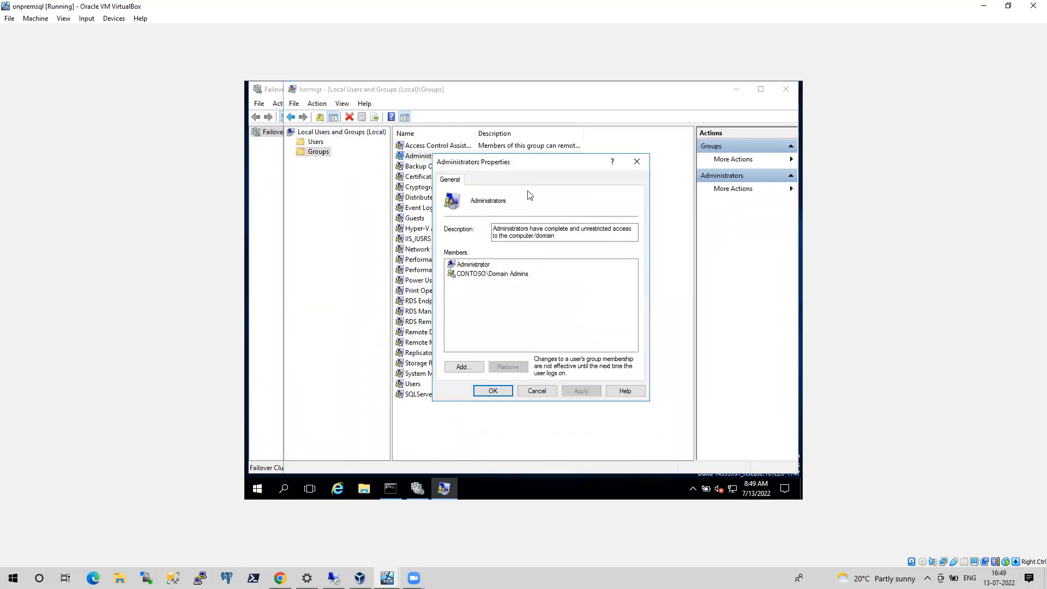
{"action": "left_click", "coordinate": [463, 367]}
{"action": "left_click", "coordinate": [639, 234]}
{"action": "left_click", "coordinate": [488, 278]}
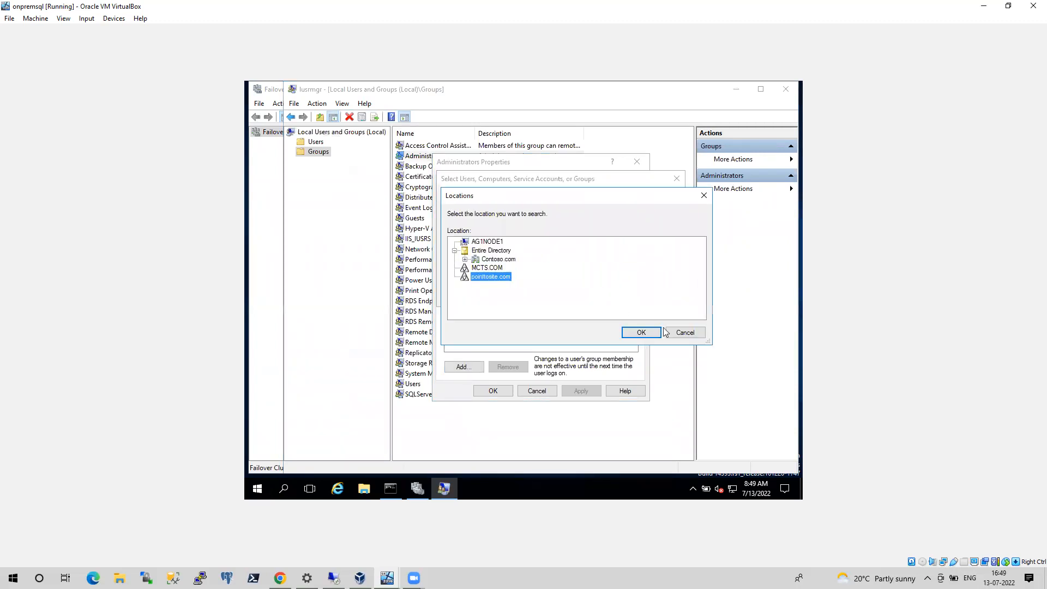
{"action": "left_click", "coordinate": [654, 333]}
Enter and check the POINTTOSITE domain user's account name, save it as an Administrators member, and minimize Local Users and Groups
{"action": "type", "text": "vamsy"}
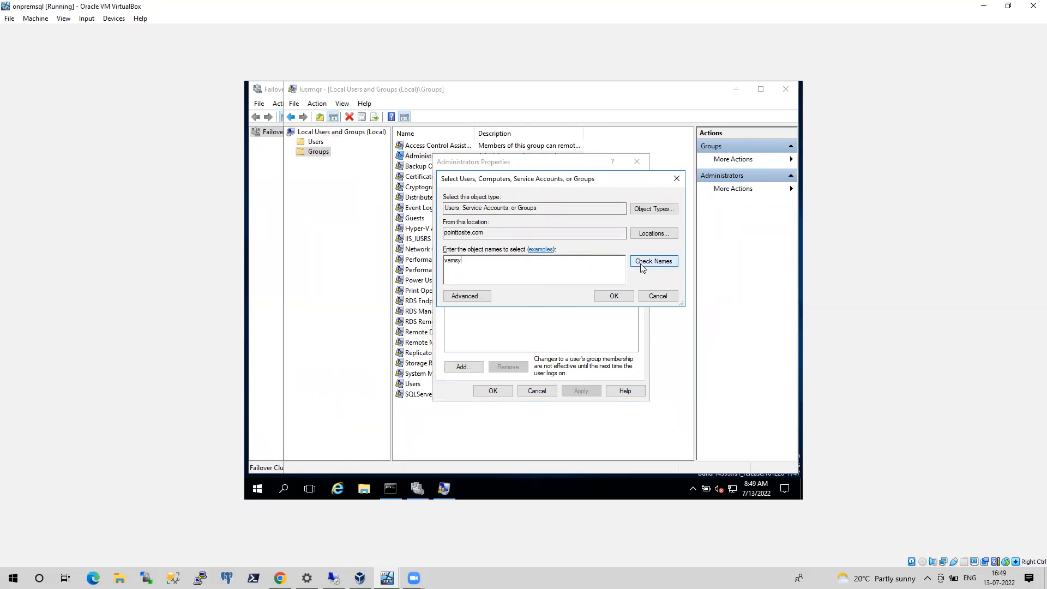
{"action": "left_click", "coordinate": [641, 261]}
{"action": "left_click", "coordinate": [612, 293]}
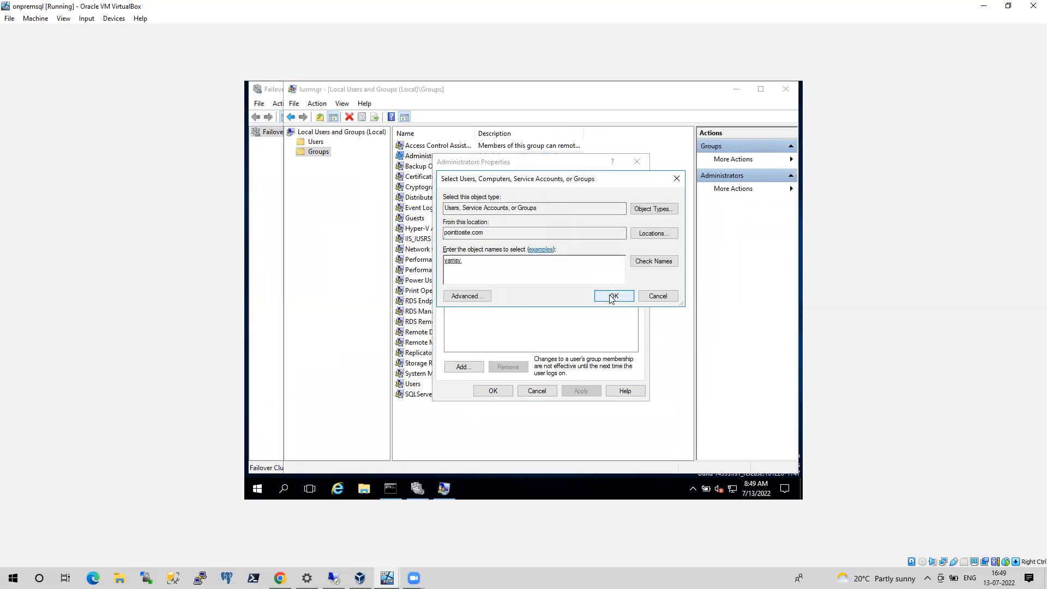
{"action": "left_click", "coordinate": [580, 392]}
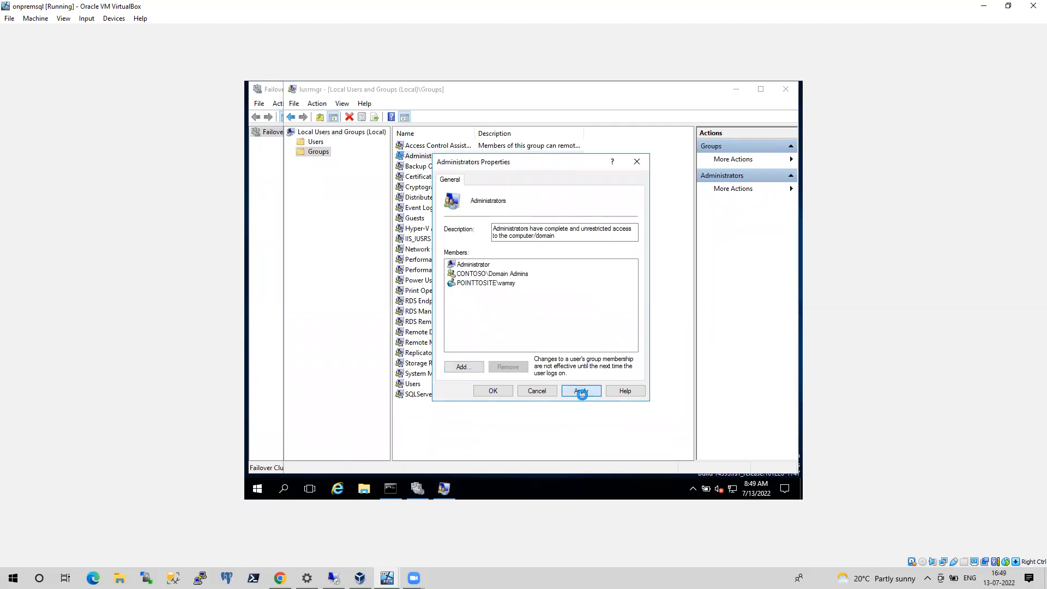
{"action": "left_click", "coordinate": [492, 392]}
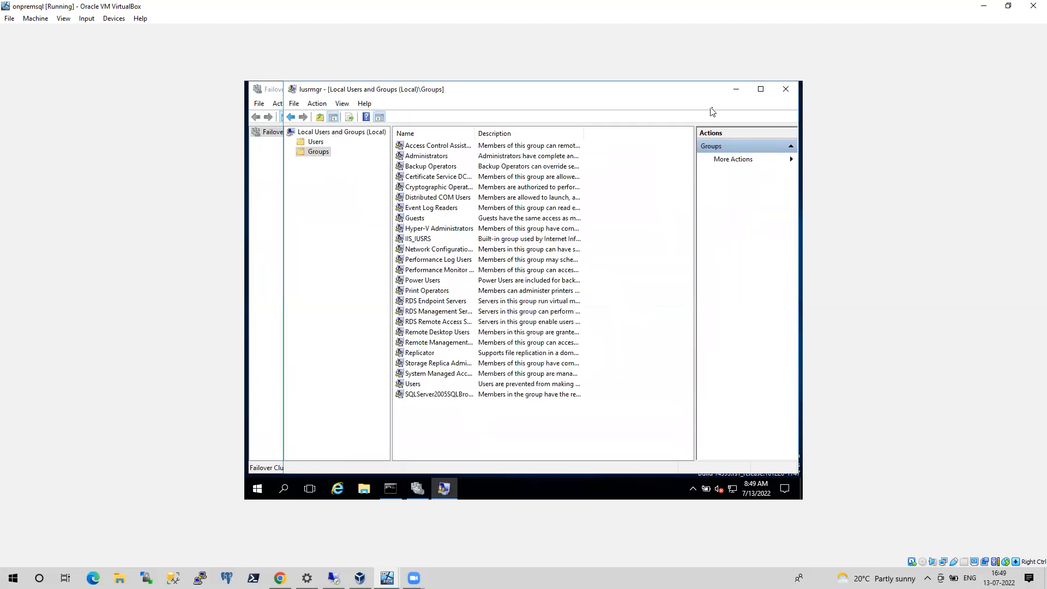
{"action": "left_click", "coordinate": [736, 92]}
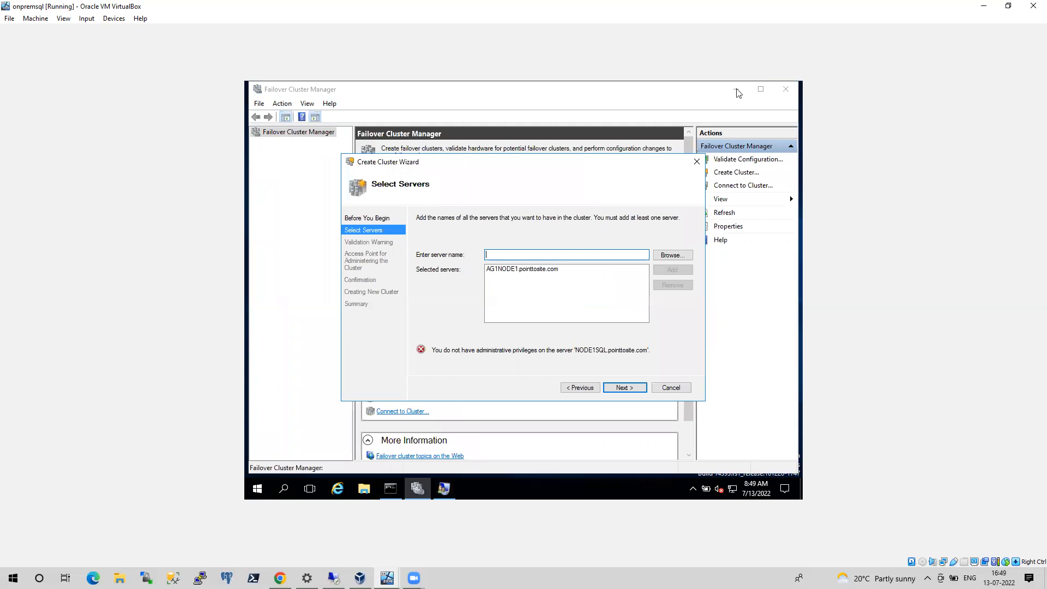
Retry adding NODE1SQL to the cluster's selected servers, with pointtosite.com as the search location
{"action": "left_click", "coordinate": [677, 254]}
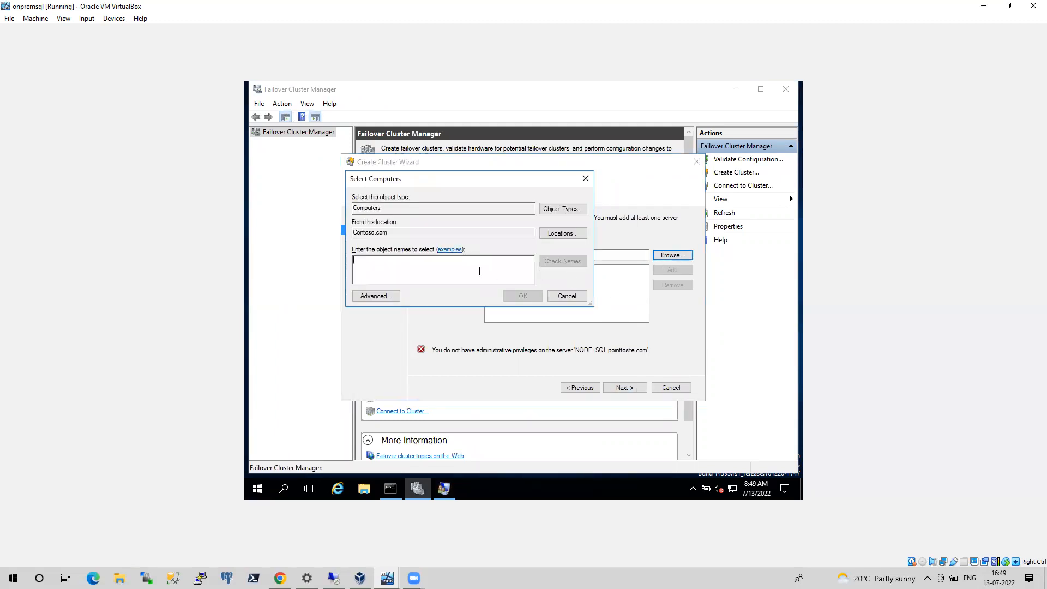
{"action": "left_click", "coordinate": [552, 238]}
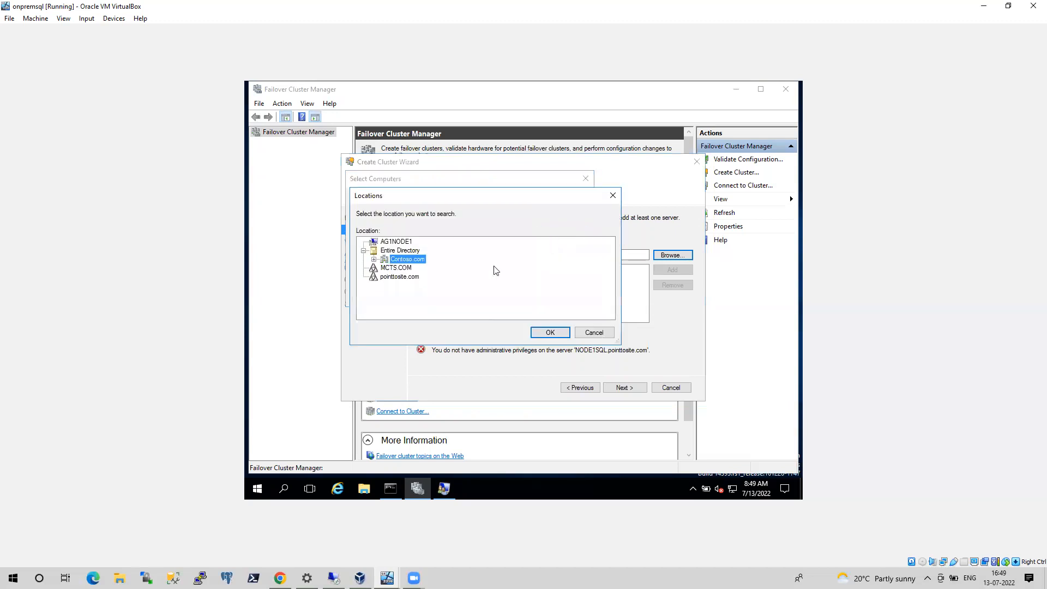
{"action": "left_click", "coordinate": [399, 276]}
{"action": "left_click", "coordinate": [548, 332]}
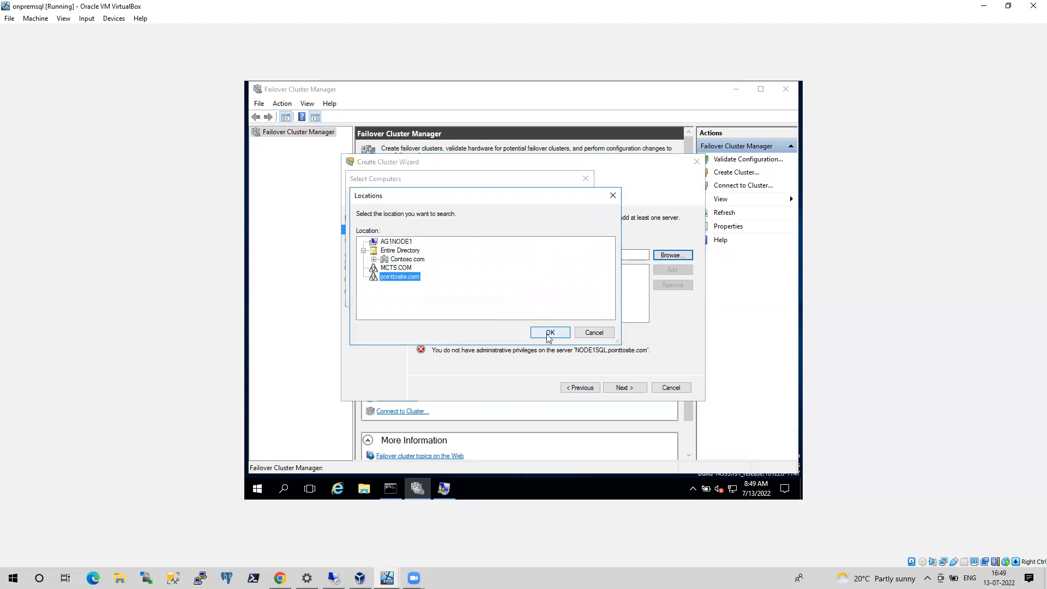
{"action": "type", "text": "NODE"}
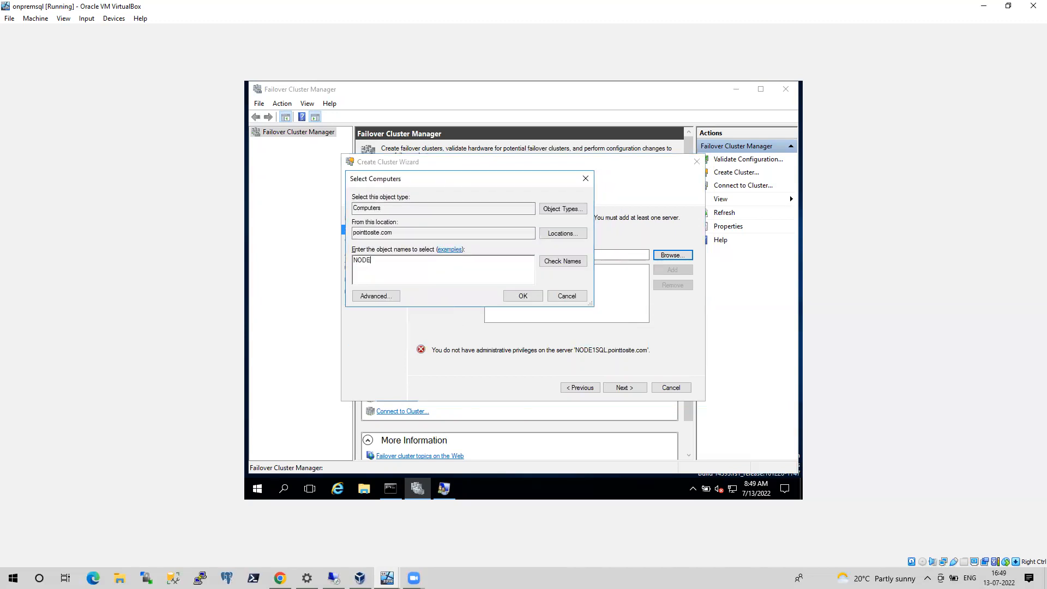
{"action": "type", "text": "1SQL"}
{"action": "left_click", "coordinate": [559, 268]}
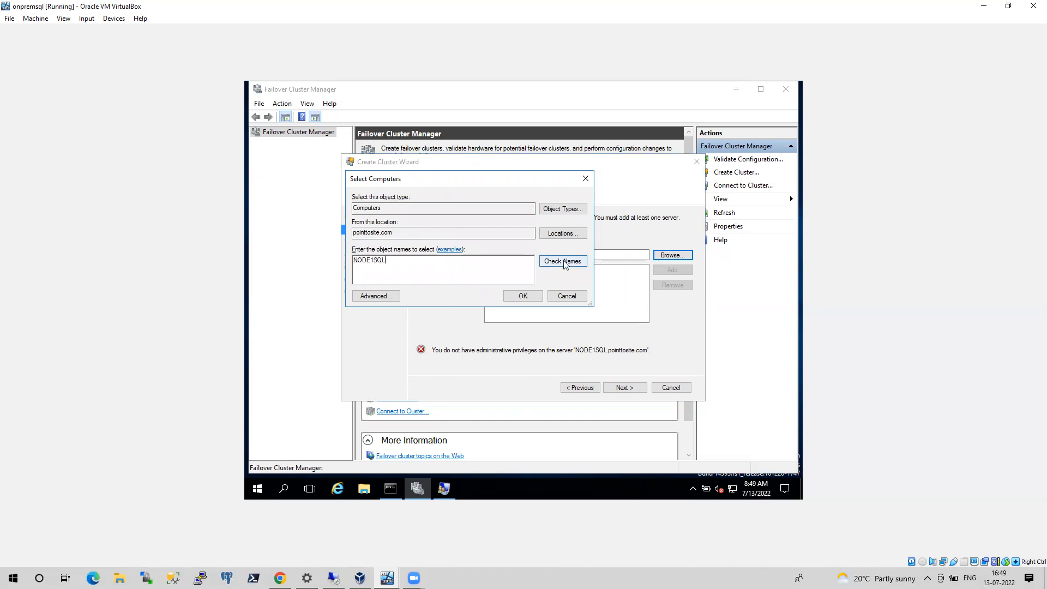
{"action": "left_click", "coordinate": [523, 295]}
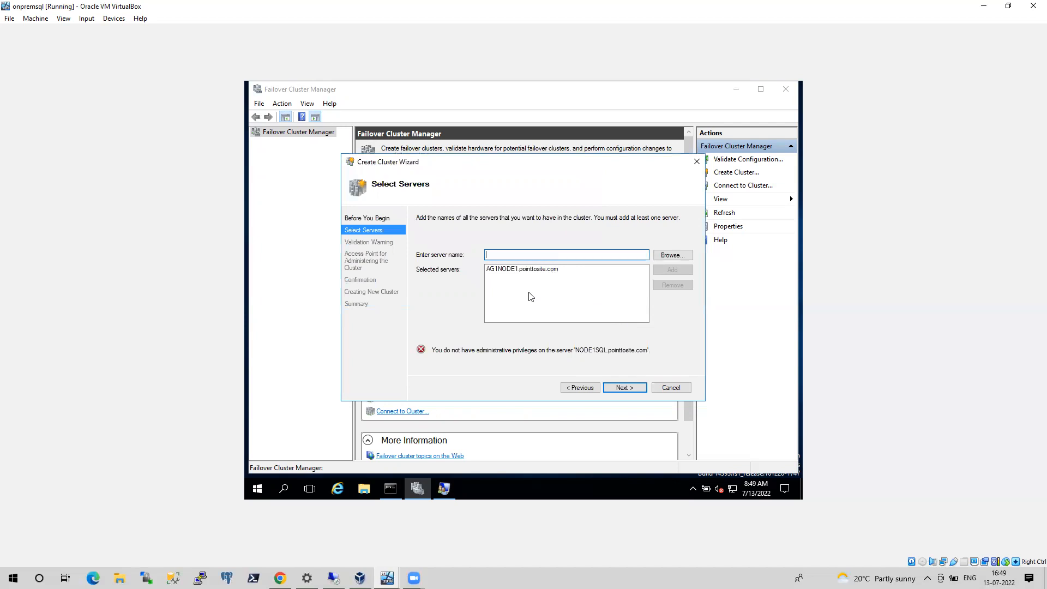
Open the date and time settings on the onpremsql VM and show its available time zones
{"action": "left_click", "coordinate": [757, 491]}
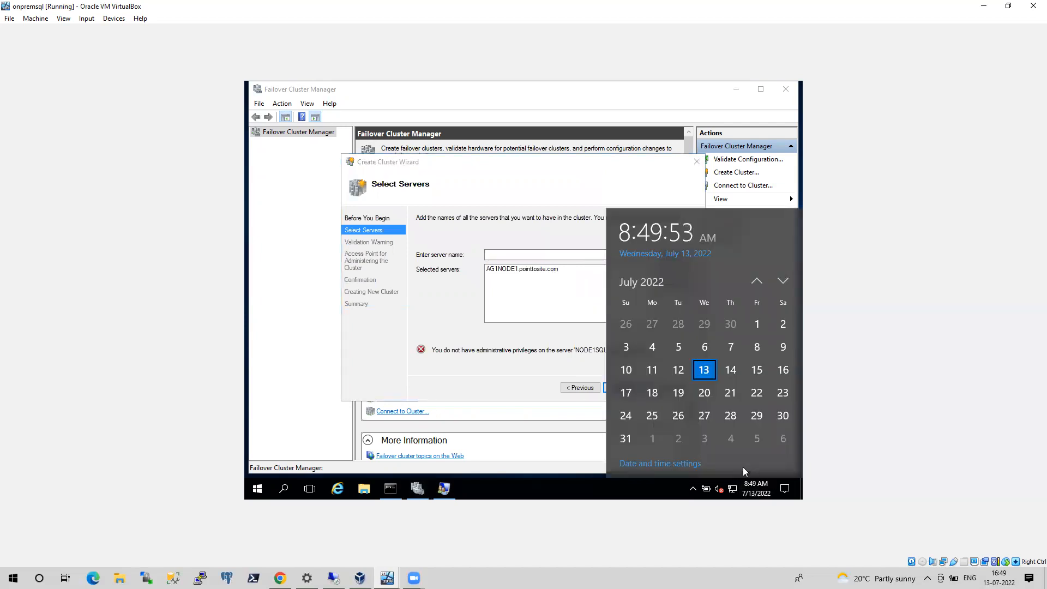
{"action": "left_click", "coordinate": [685, 465]}
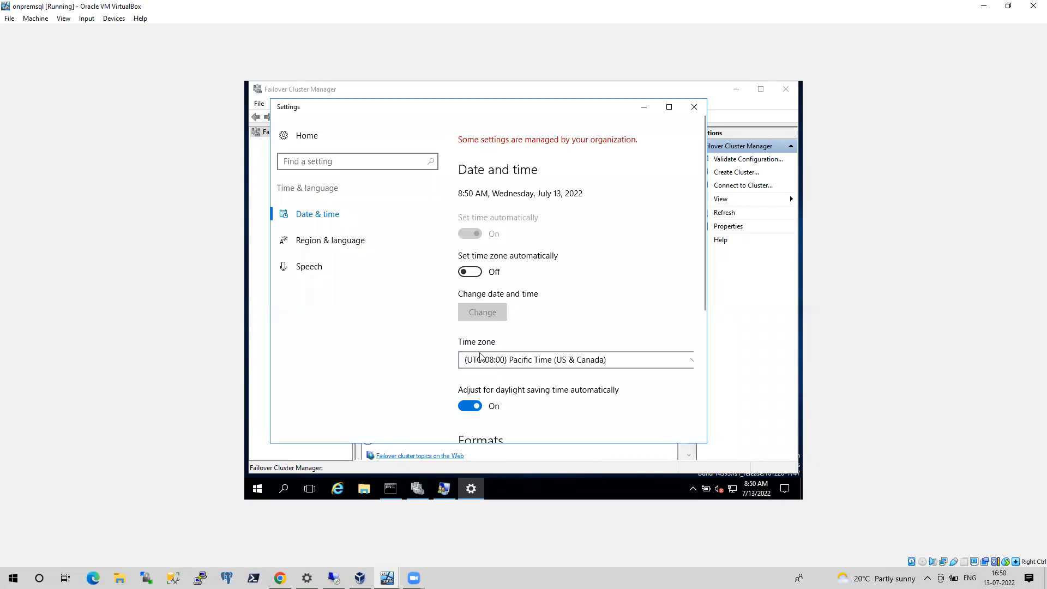
{"action": "left_click", "coordinate": [588, 362]}
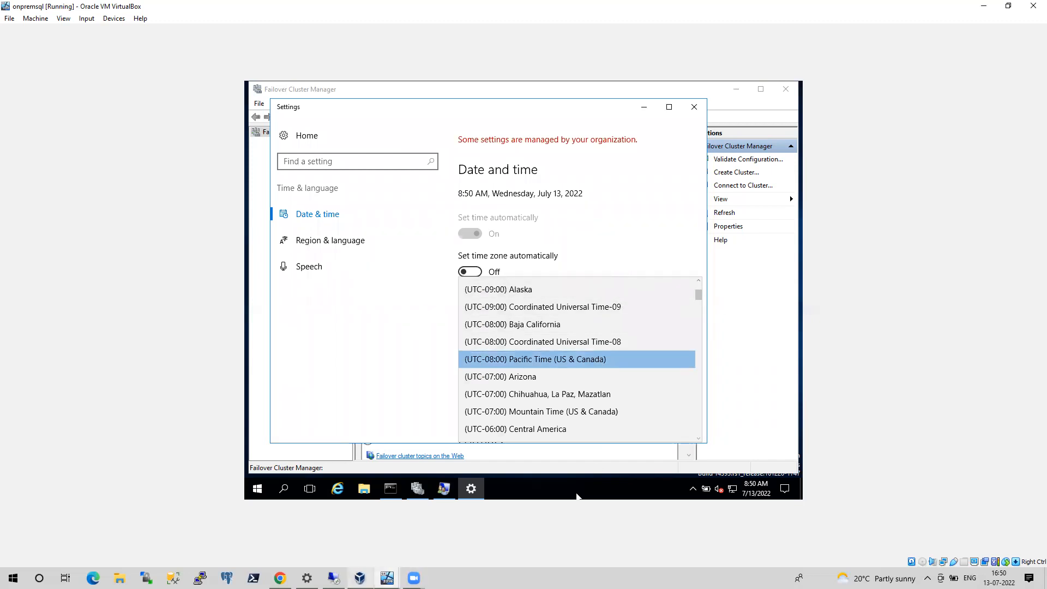
Check the time zone in the date and time settings of the remote VM at 10.10.10.6, and minimize its session
{"action": "left_click", "coordinate": [360, 578]}
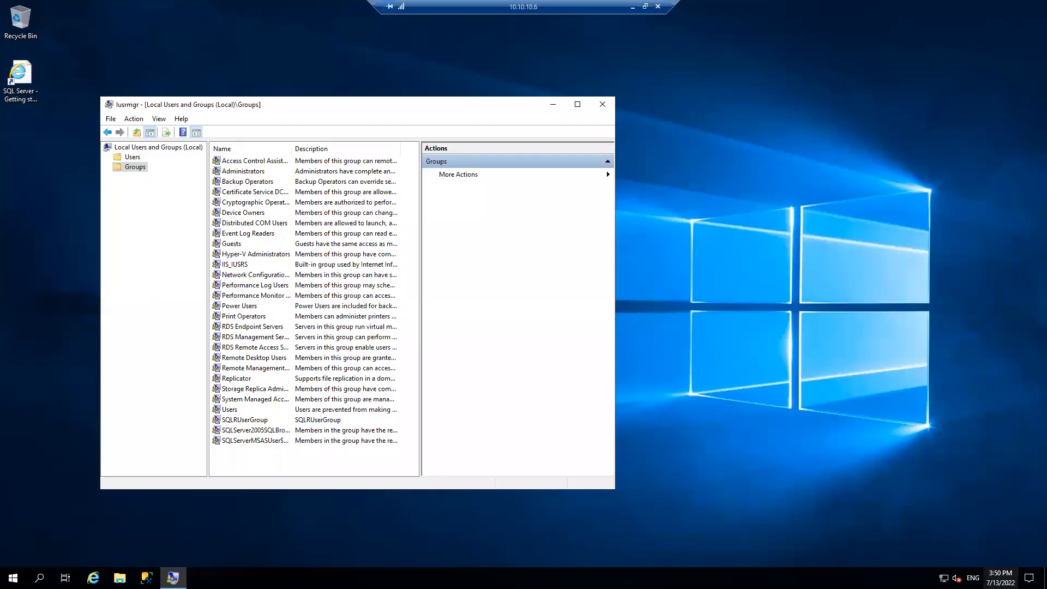
{"action": "right_click", "coordinate": [1001, 578]}
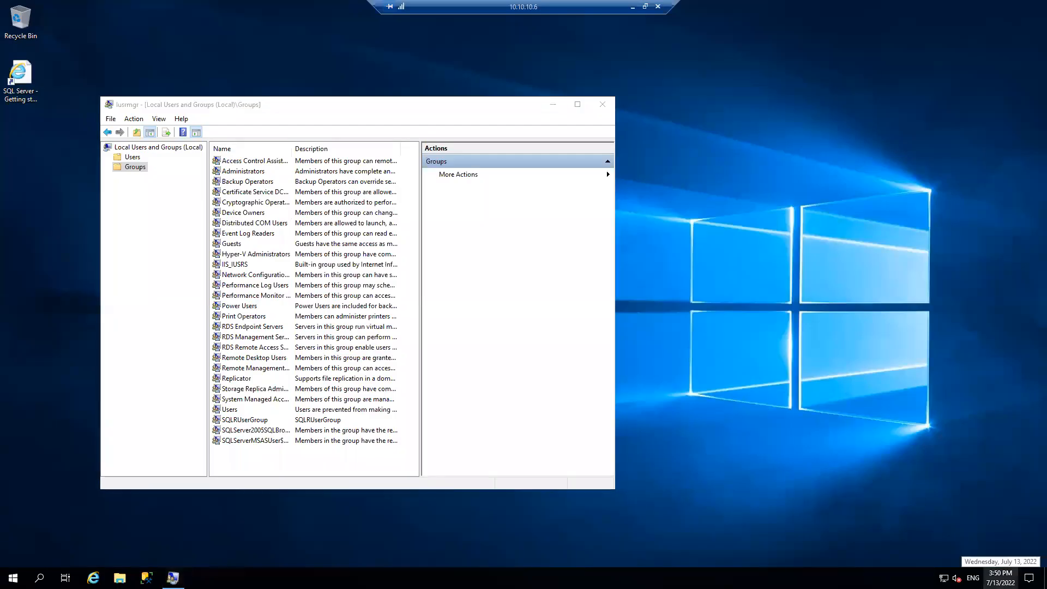
{"action": "left_click", "coordinate": [1000, 578]}
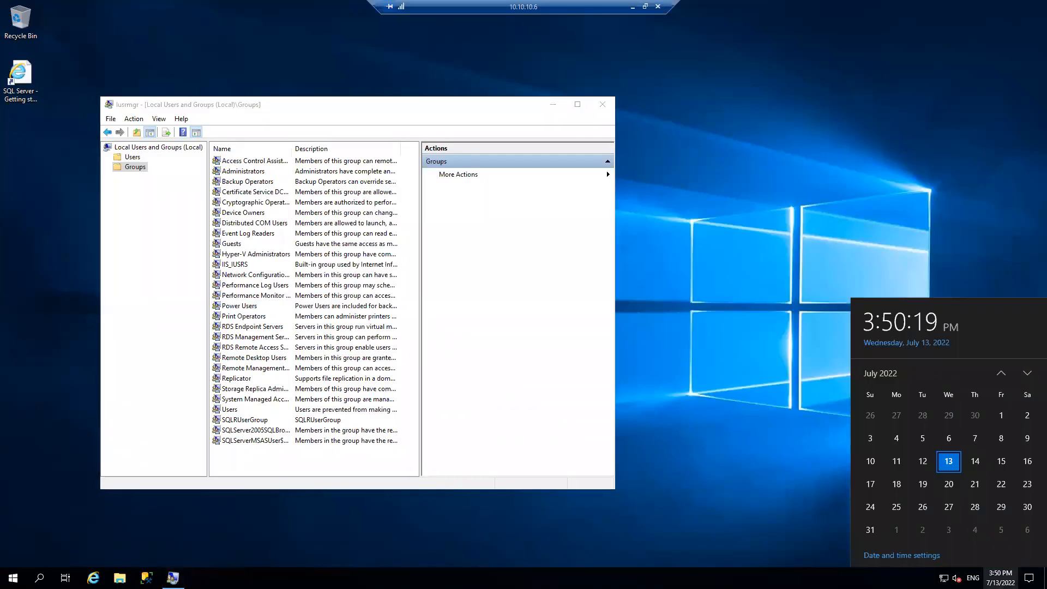
{"action": "left_click", "coordinate": [905, 556]}
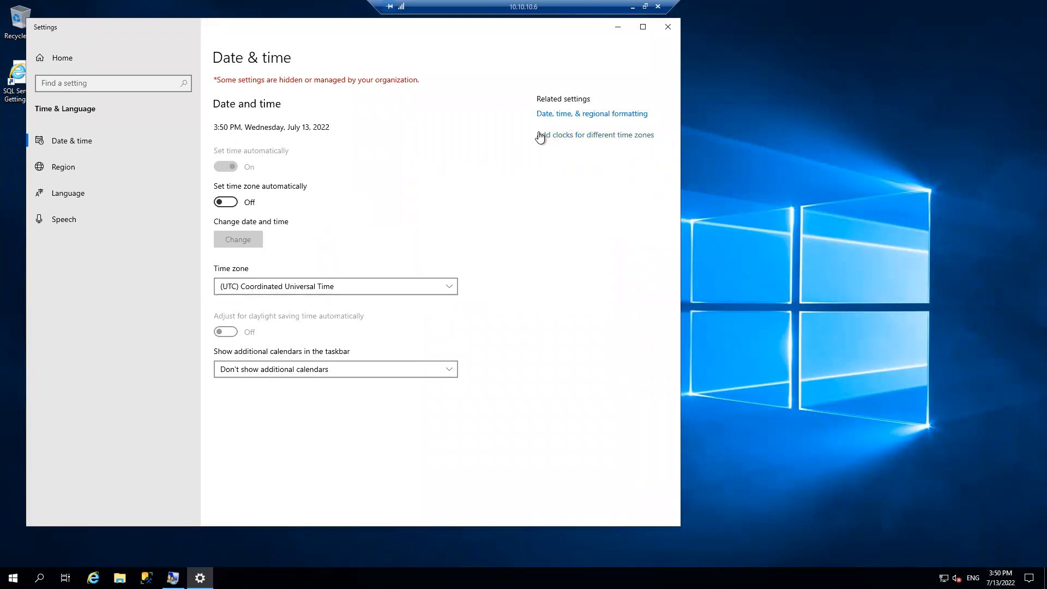
{"action": "left_click", "coordinate": [632, 6]}
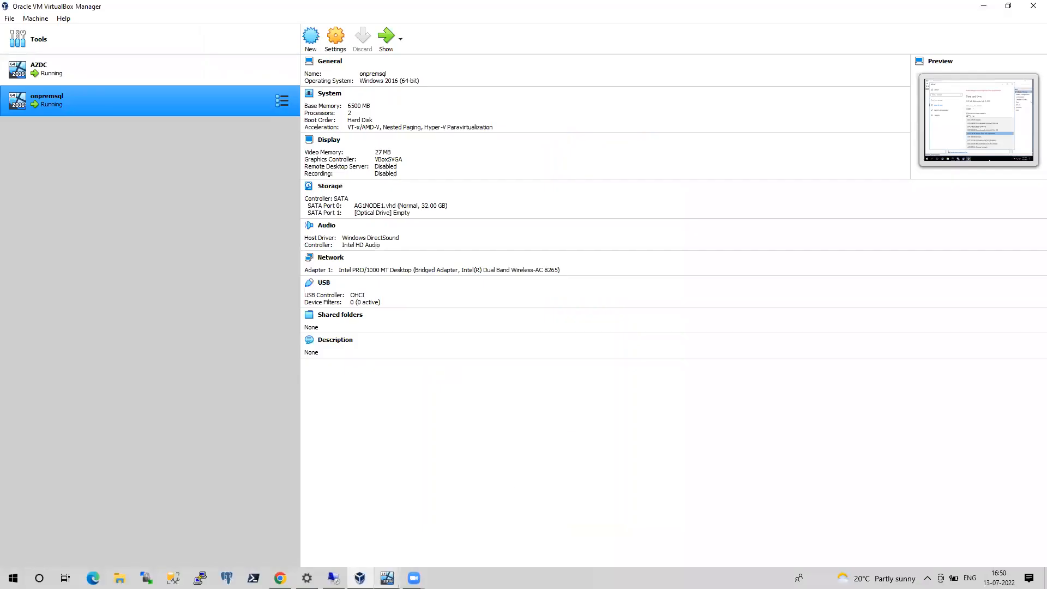
Set the onpremsql VM's time zone to (UTC) Coordinated Universal Time and close Settings
{"action": "left_click", "coordinate": [387, 578]}
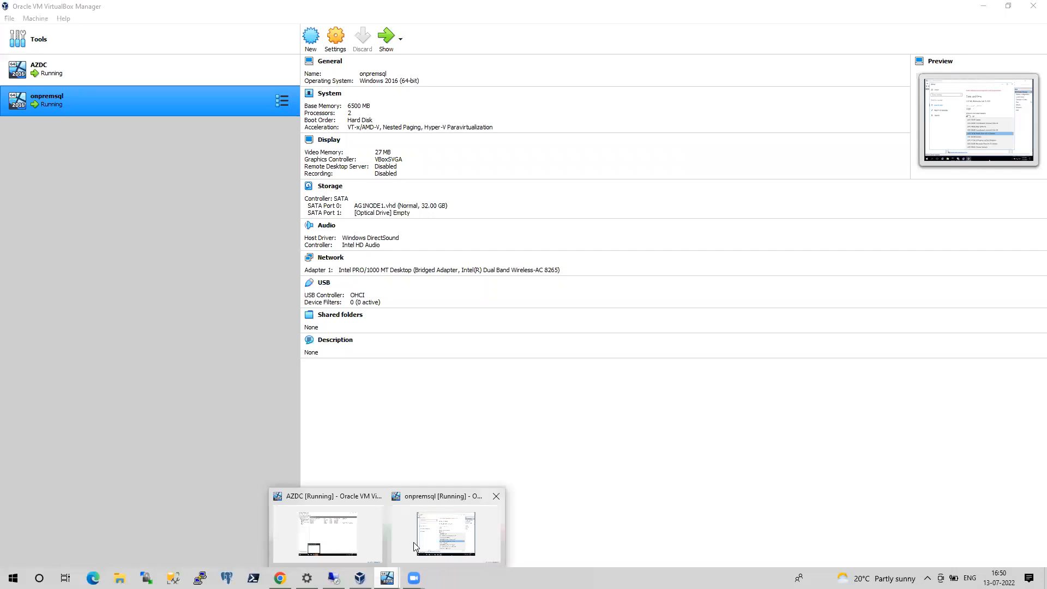
{"action": "left_click", "coordinate": [413, 542]}
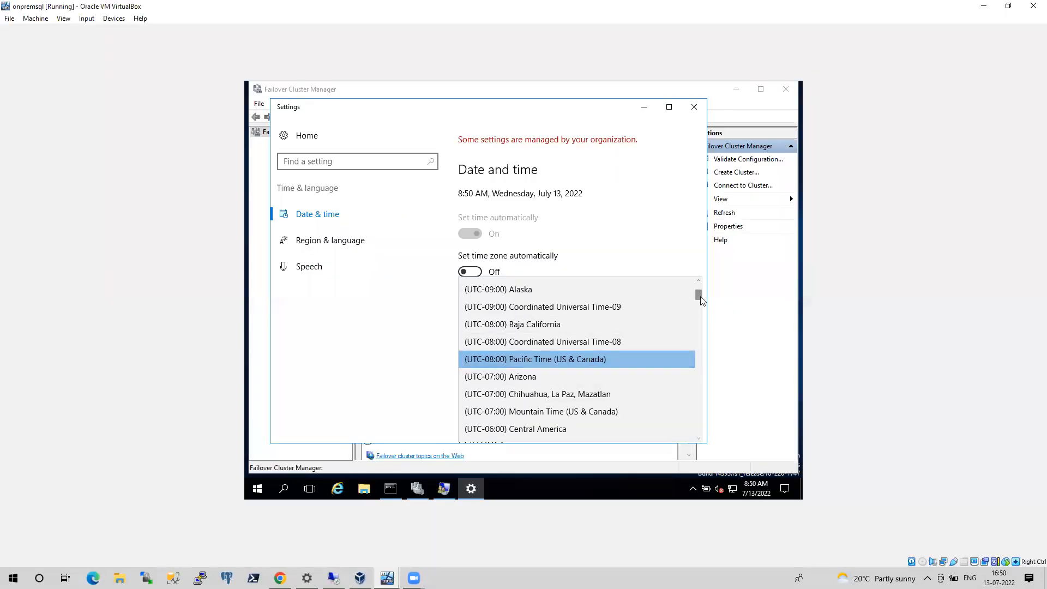
{"action": "left_click_drag", "start_coordinate": [701, 297], "coordinate": [710, 336]}
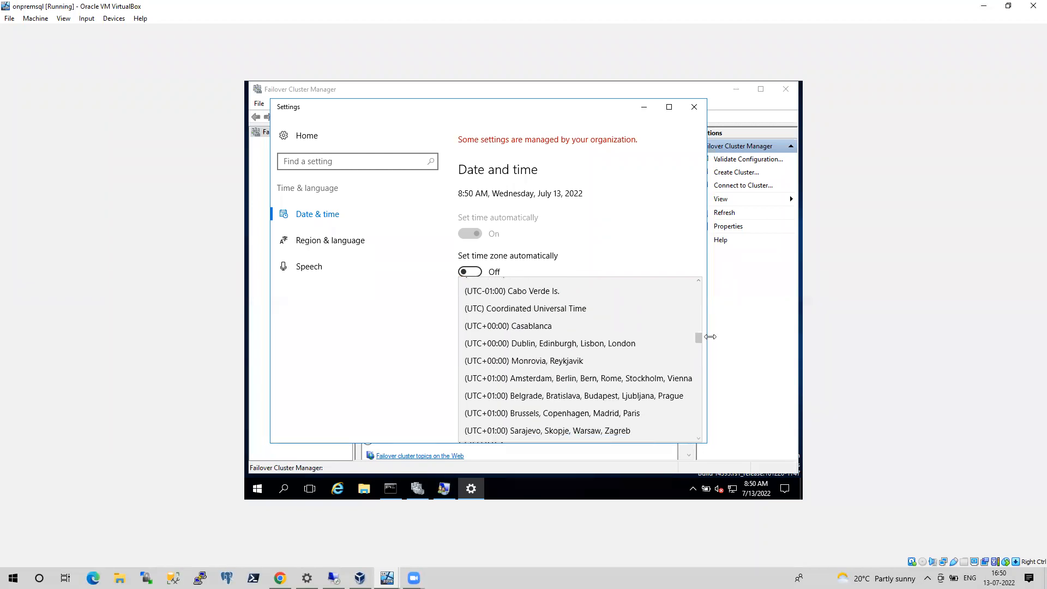
{"action": "left_click", "coordinate": [561, 310]}
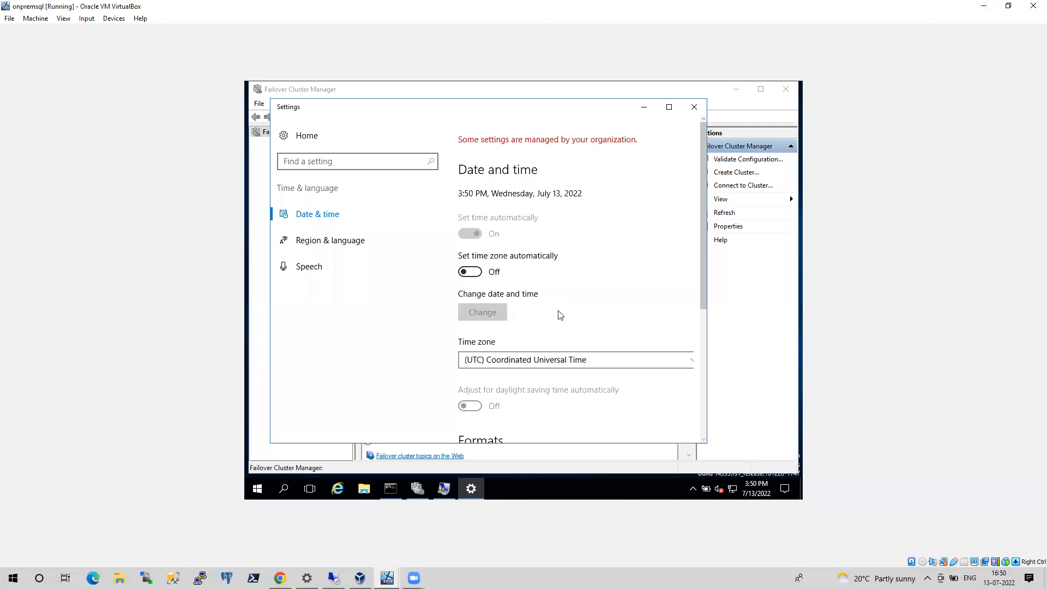
{"action": "left_click", "coordinate": [670, 107]}
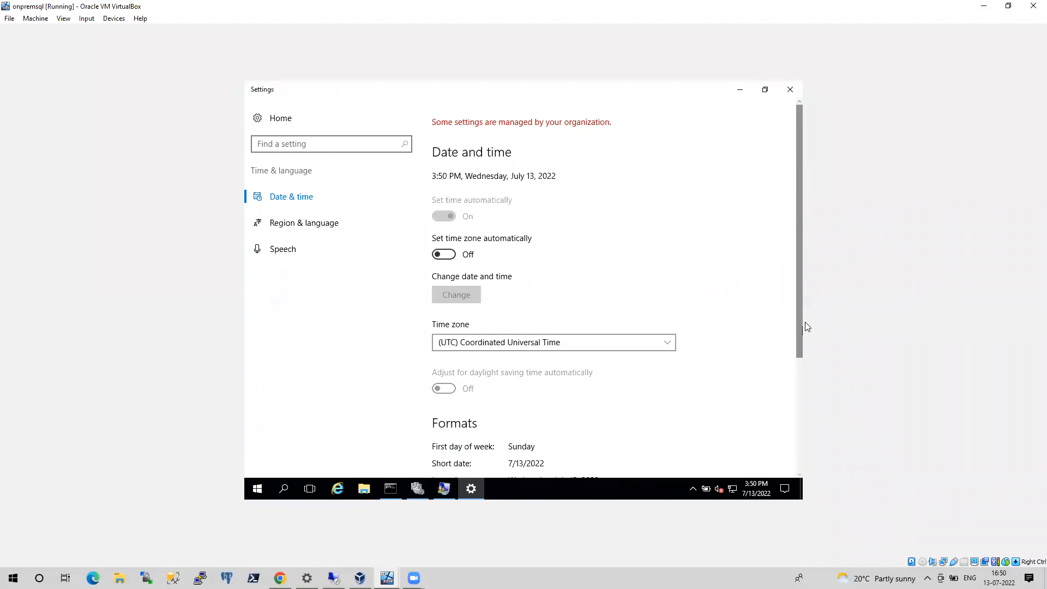
{"action": "left_click_drag", "start_coordinate": [801, 326], "coordinate": [808, 476]}
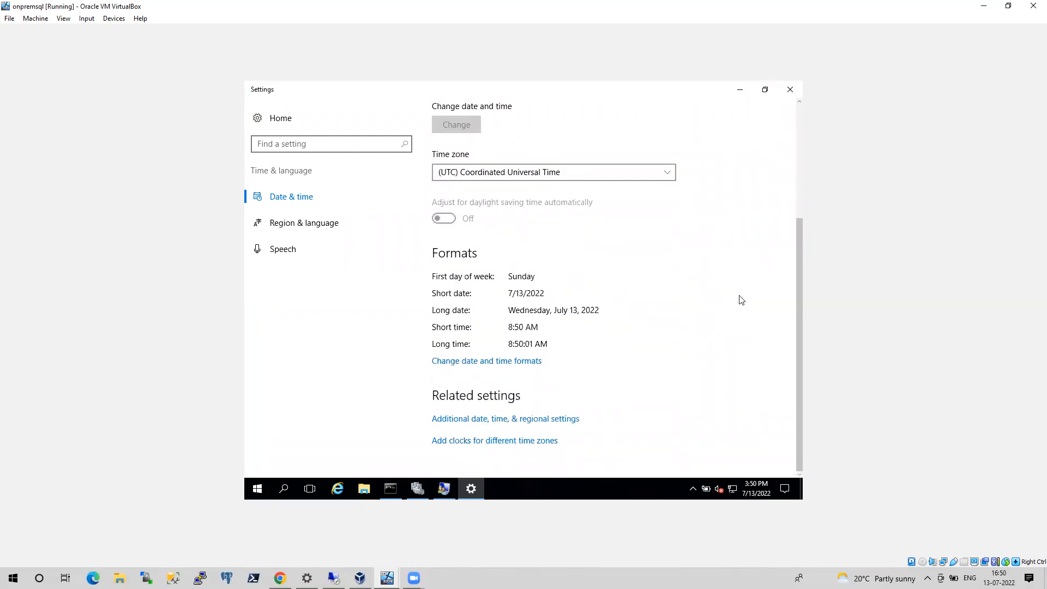
{"action": "left_click", "coordinate": [789, 90]}
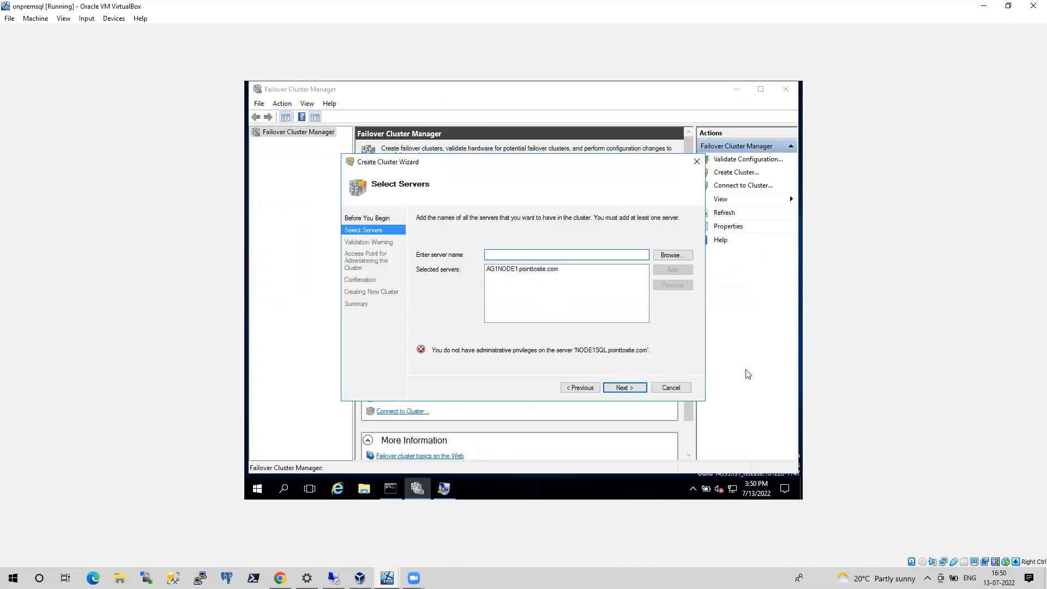
Try again to add NODE1SQL from pointtosite.com to the Create Cluster Wizard's selected servers
{"action": "left_click", "coordinate": [661, 256]}
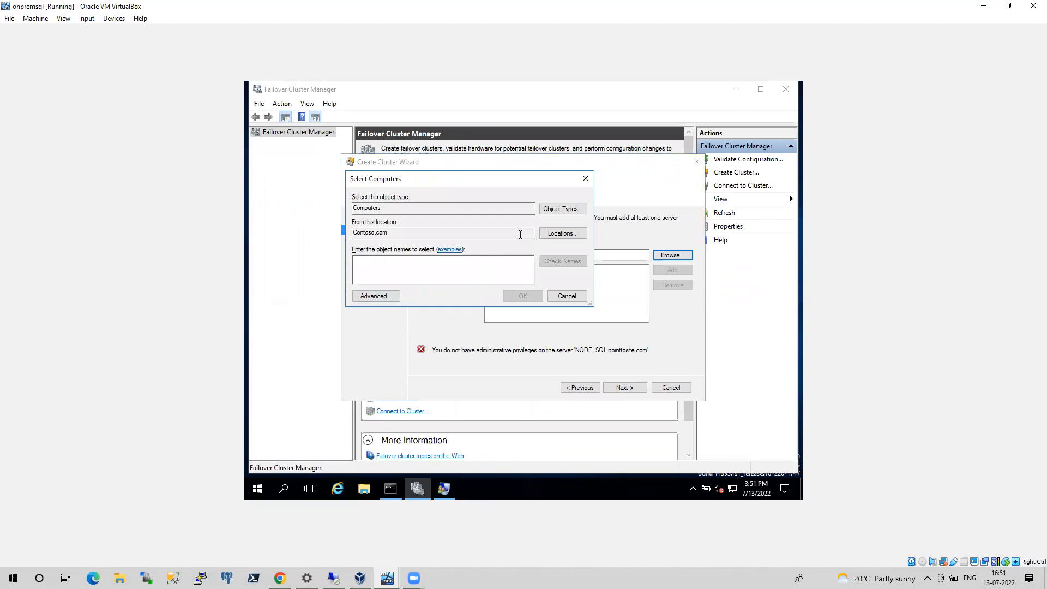
{"action": "left_click", "coordinate": [554, 234]}
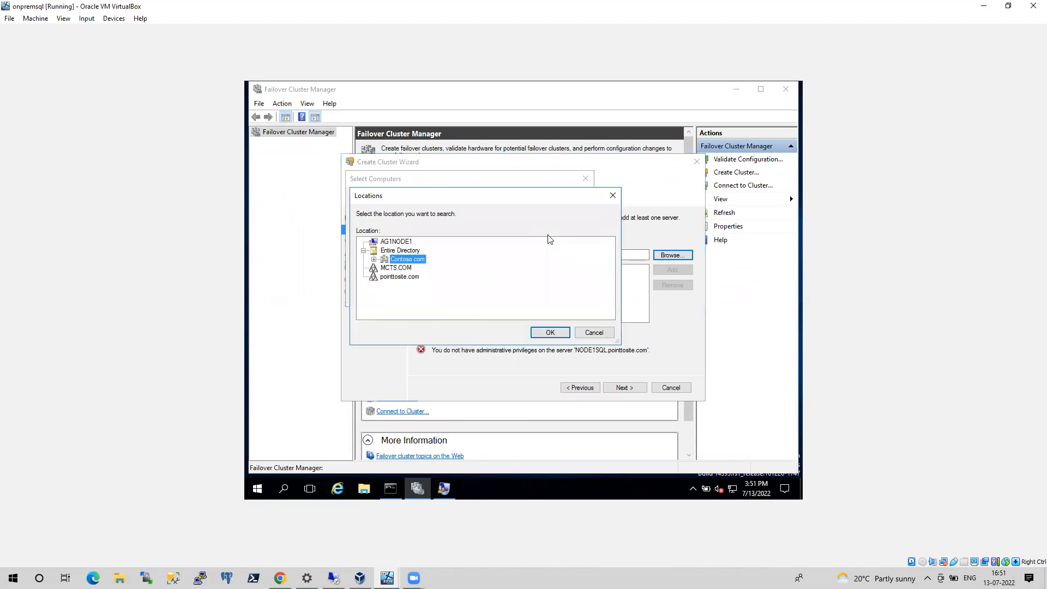
{"action": "left_click", "coordinate": [401, 276]}
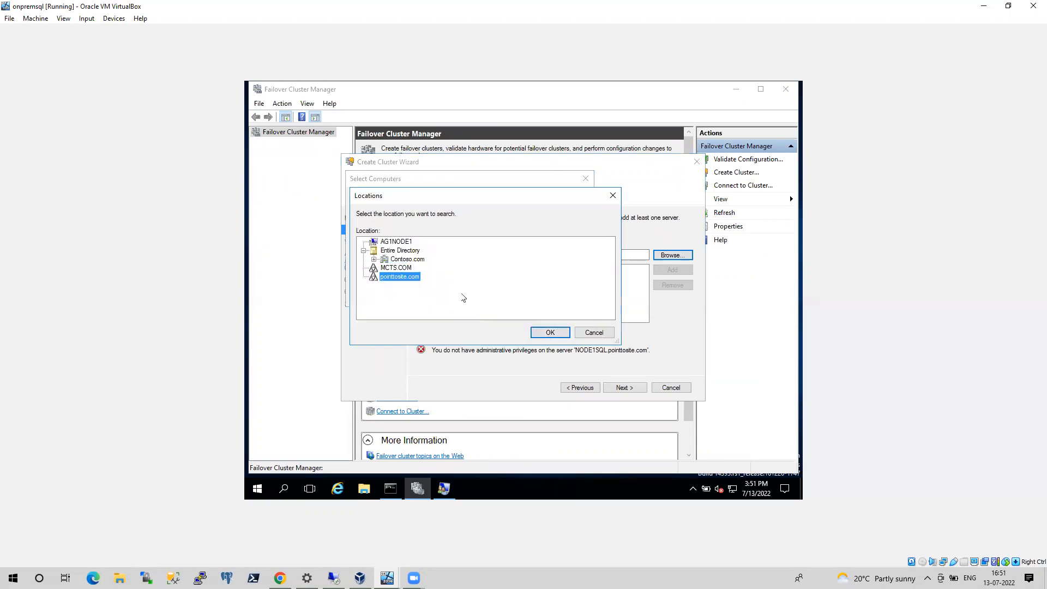
{"action": "left_click", "coordinate": [552, 331]}
{"action": "left_click", "coordinate": [423, 274]}
{"action": "type", "text": "NODE"}
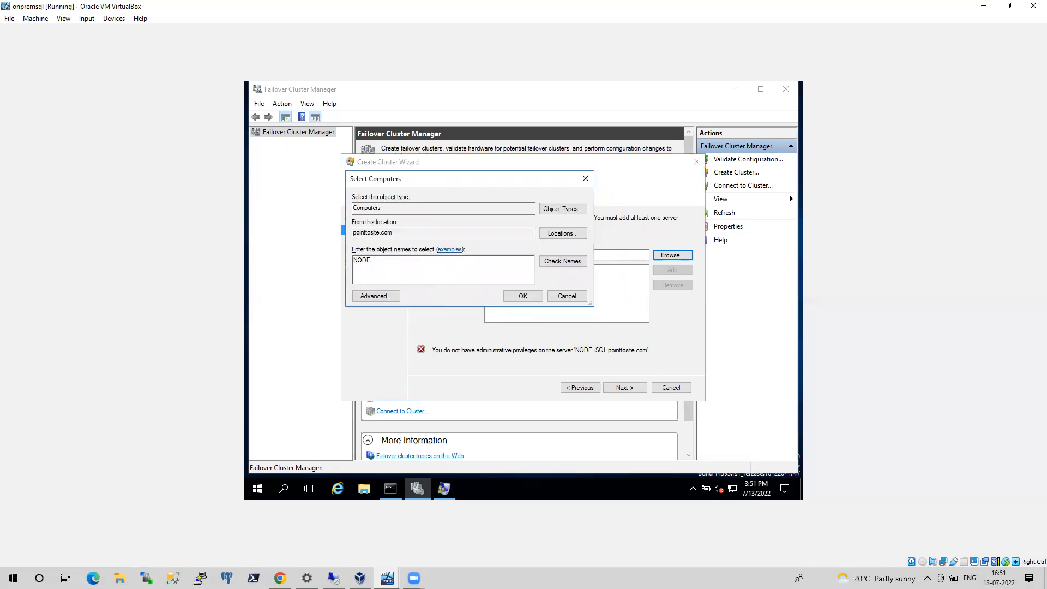
{"action": "type", "text": "1SQL"}
{"action": "key", "text": "Return"}
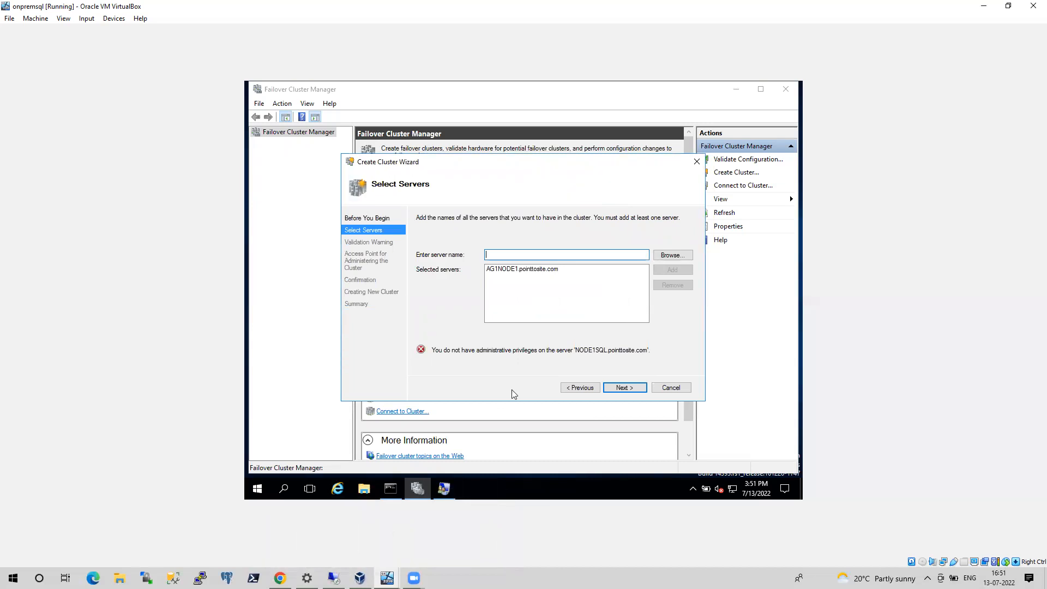
Switch to the remote VM at 10.10.10.6 and try to launch Failover Cluster Manager by running cluadmin.msc
{"action": "mouse_move", "coordinate": [417, 496]}
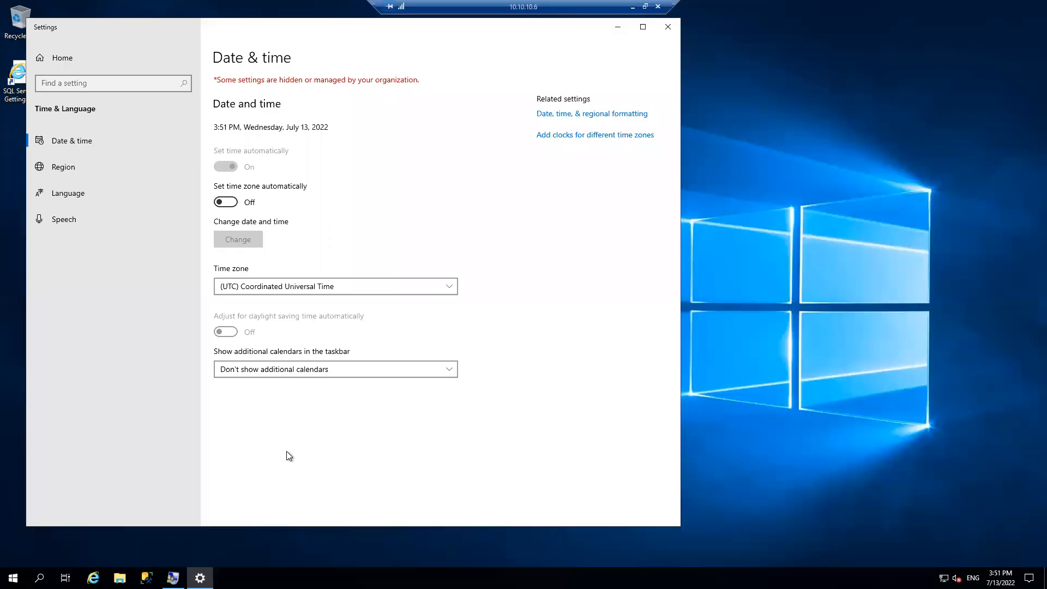
{"action": "key", "text": "super+r"}
{"action": "type", "text": "cl"}
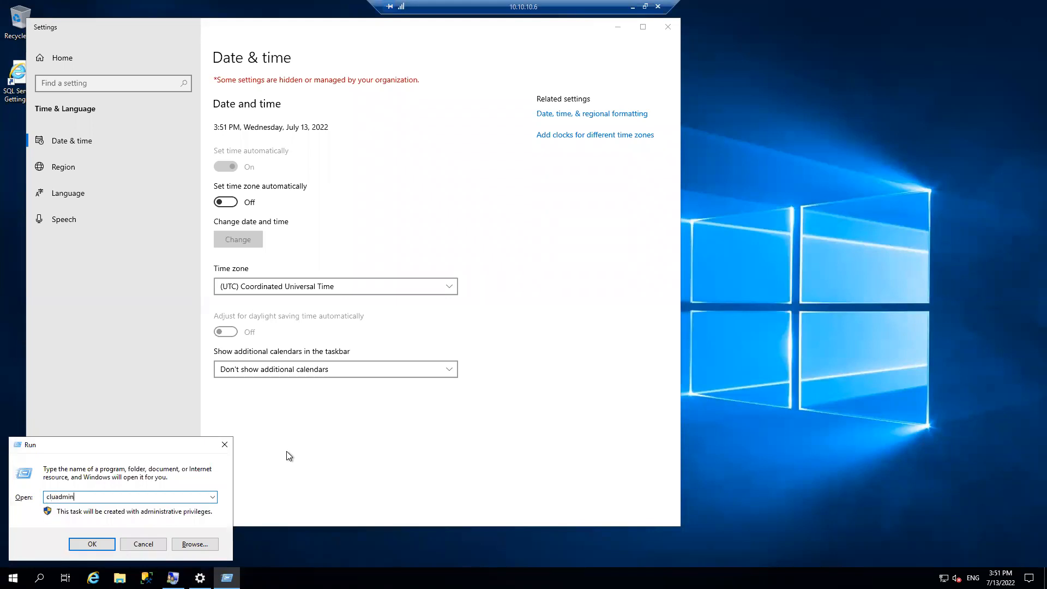
{"action": "key", "text": "Return"}
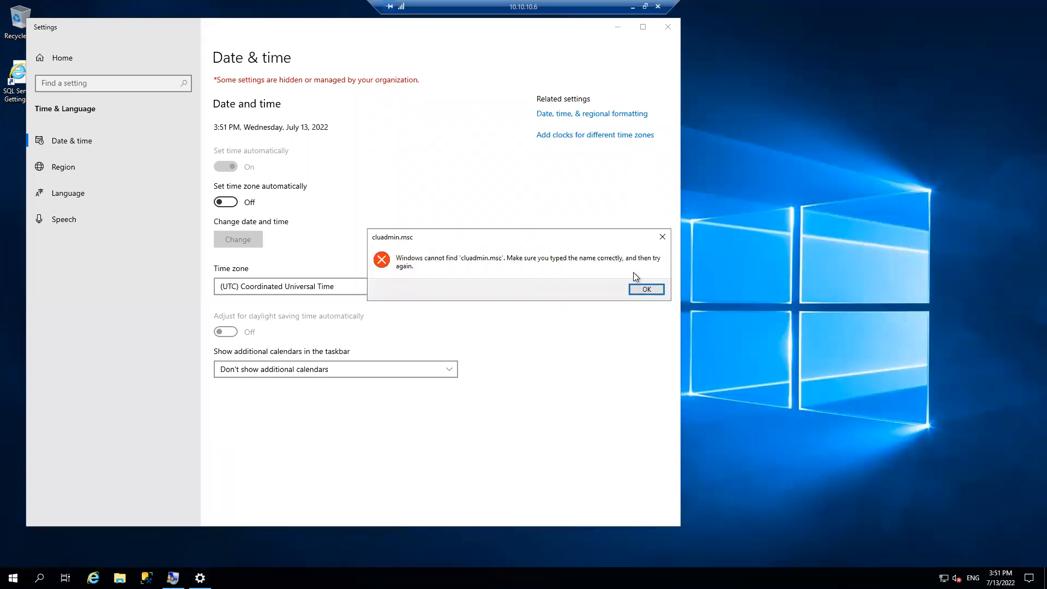
{"action": "left_click", "coordinate": [646, 289]}
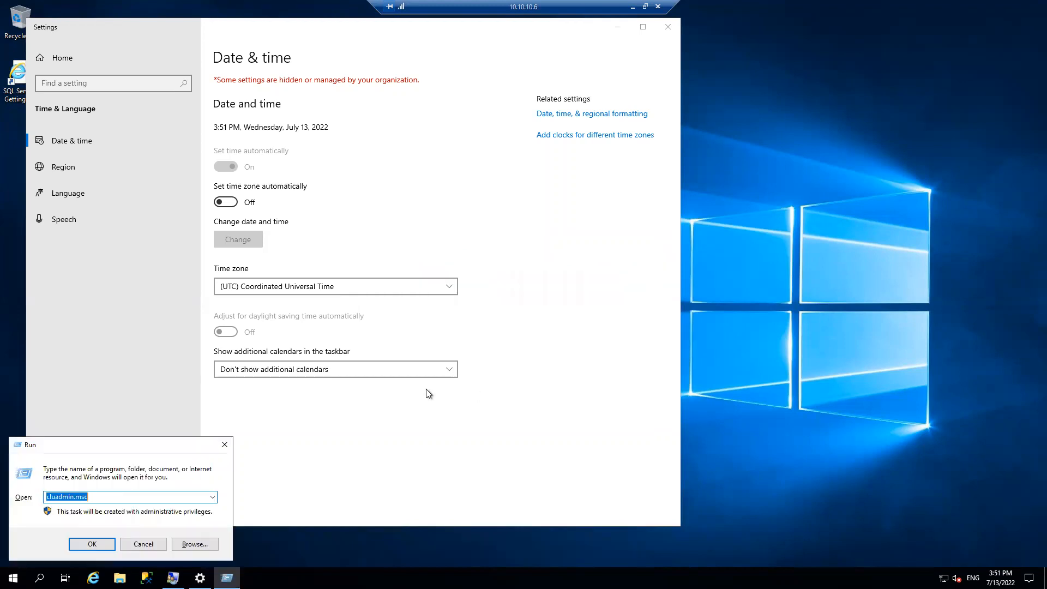
{"action": "left_click", "coordinate": [145, 545]}
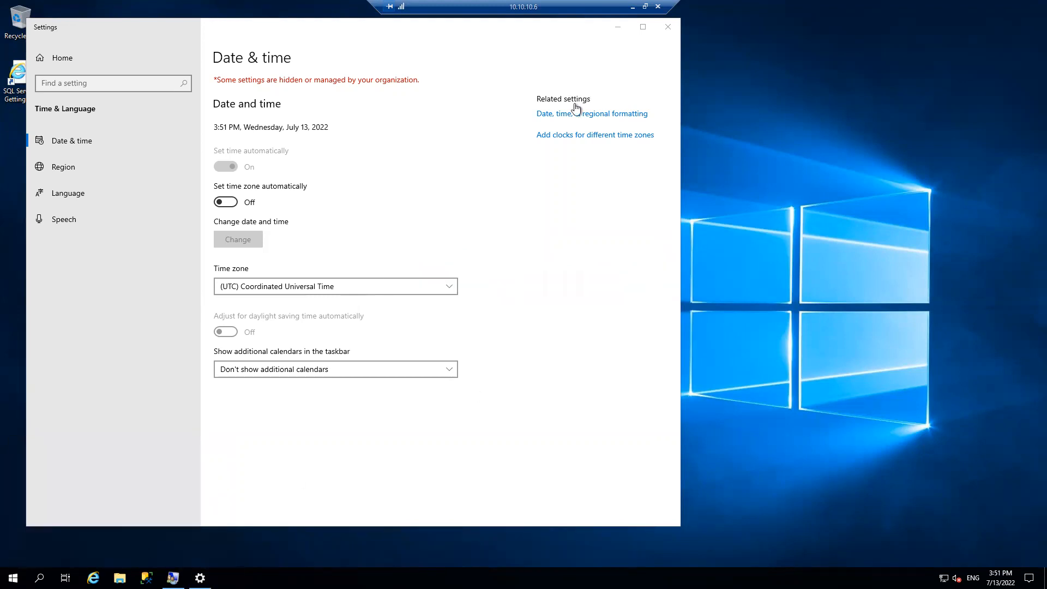
Close Settings and Local Users and Groups, and look through Administrative Tools for the failover clustering tool
{"action": "left_click", "coordinate": [668, 27]}
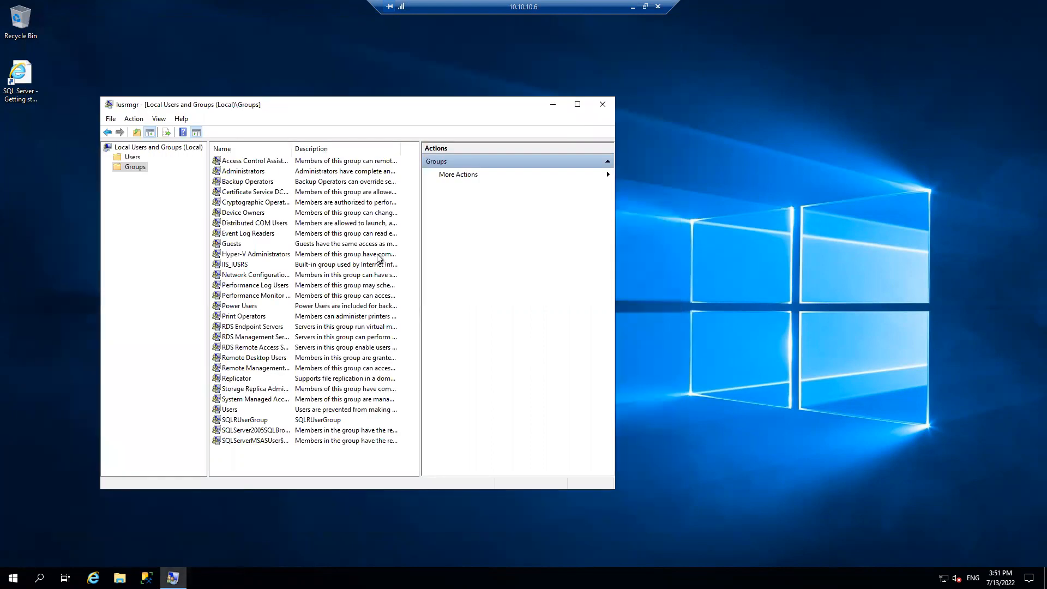
{"action": "left_click", "coordinate": [603, 105]}
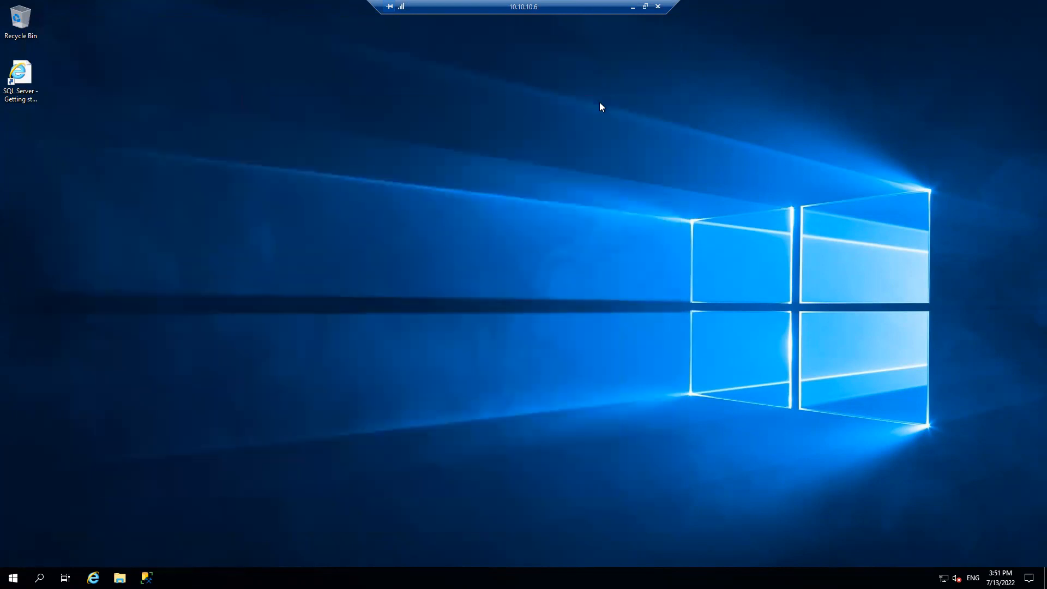
{"action": "left_click", "coordinate": [14, 578]}
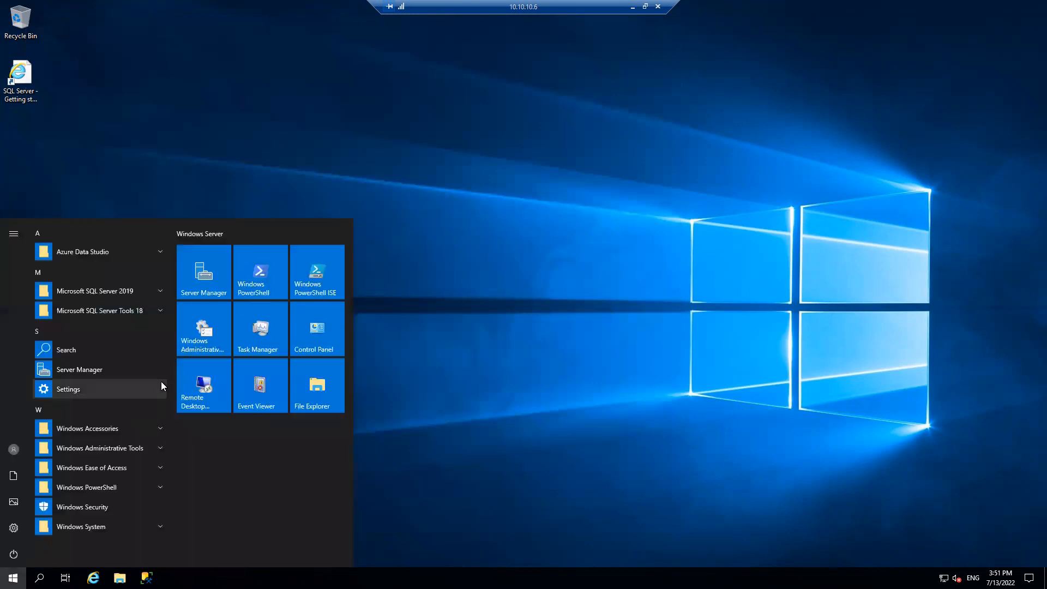
{"action": "left_click", "coordinate": [200, 333]}
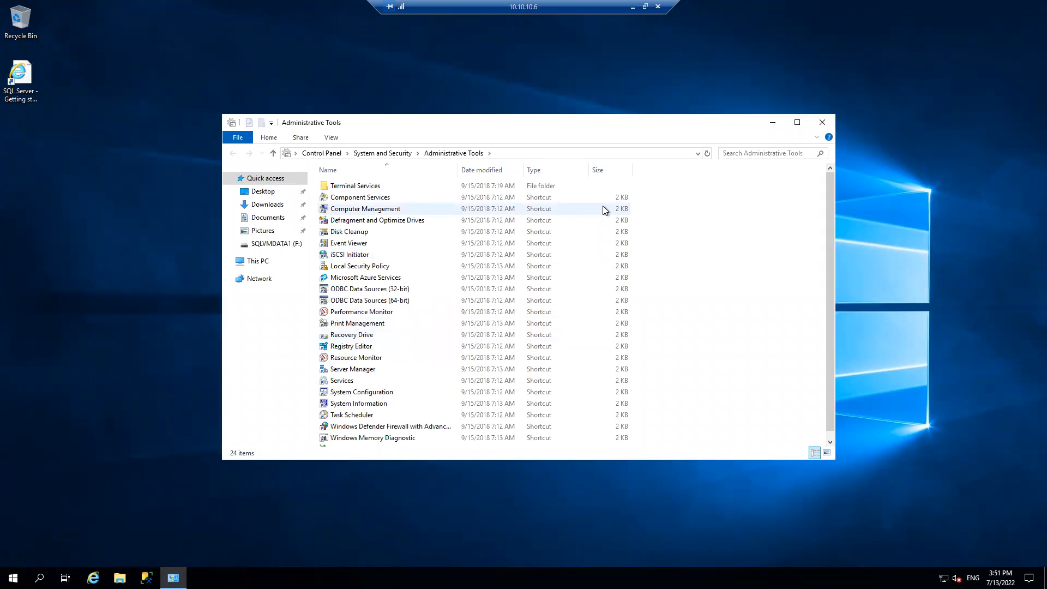
{"action": "left_click", "coordinate": [773, 123]}
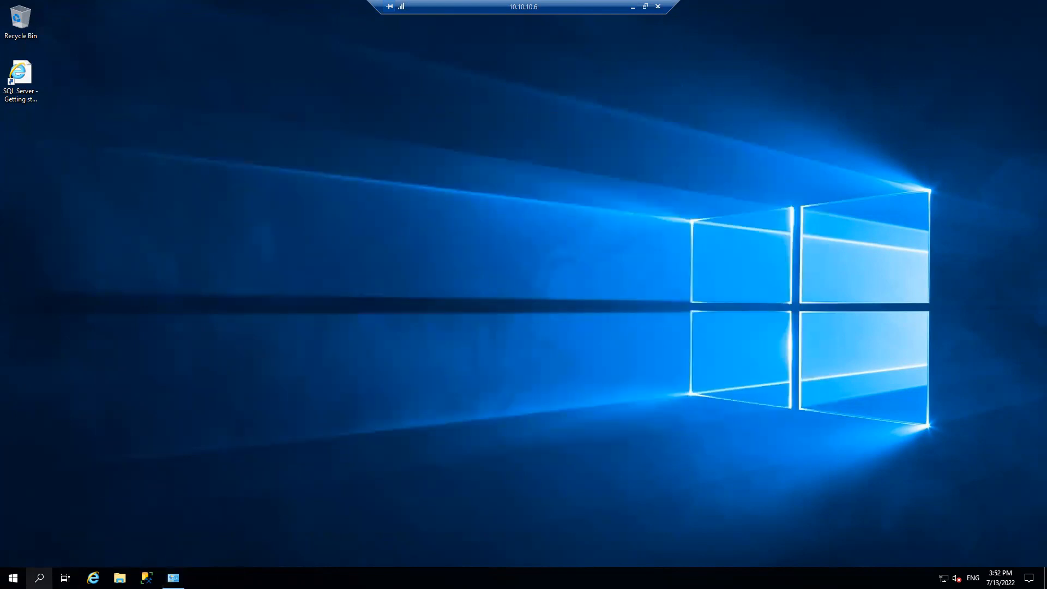
Launch Server Manager and advance the Add Roles and Features Wizard to the features list to check Failover Clustering on NODE1SQL
{"action": "left_click", "coordinate": [13, 578]}
{"action": "left_click", "coordinate": [221, 281]}
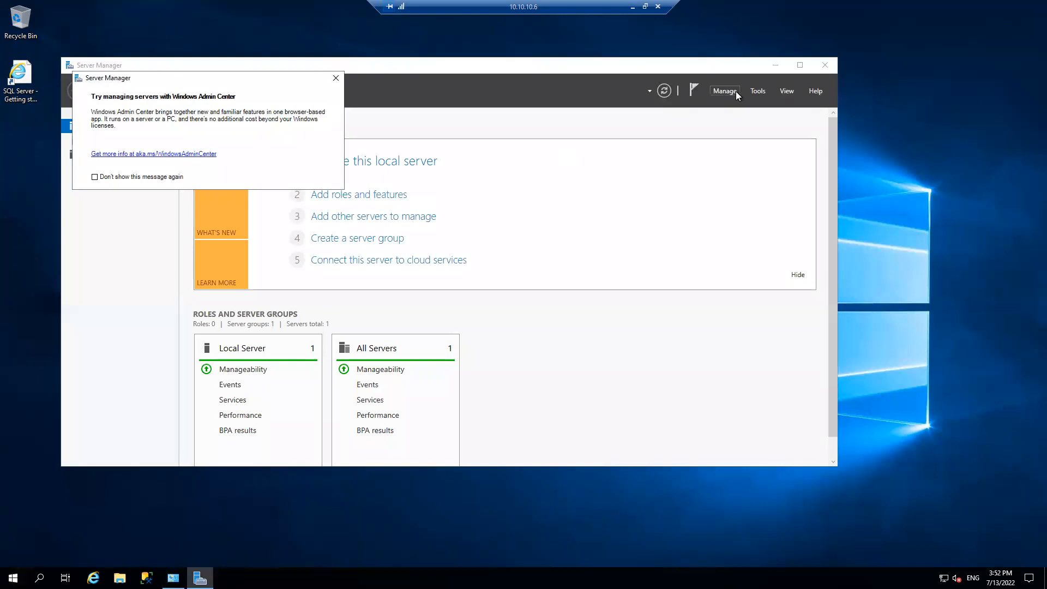
{"action": "left_click", "coordinate": [731, 91]}
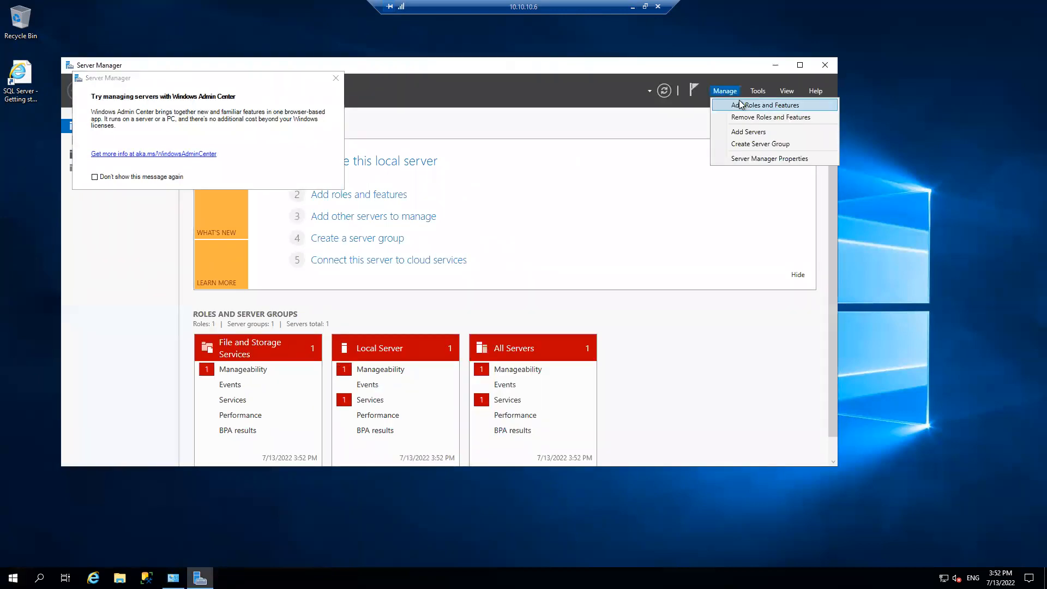
{"action": "left_click", "coordinate": [741, 105]}
{"action": "left_click", "coordinate": [388, 380]}
{"action": "left_click", "coordinate": [389, 381]}
{"action": "left_click", "coordinate": [381, 378]}
{"action": "left_click", "coordinate": [381, 378]}
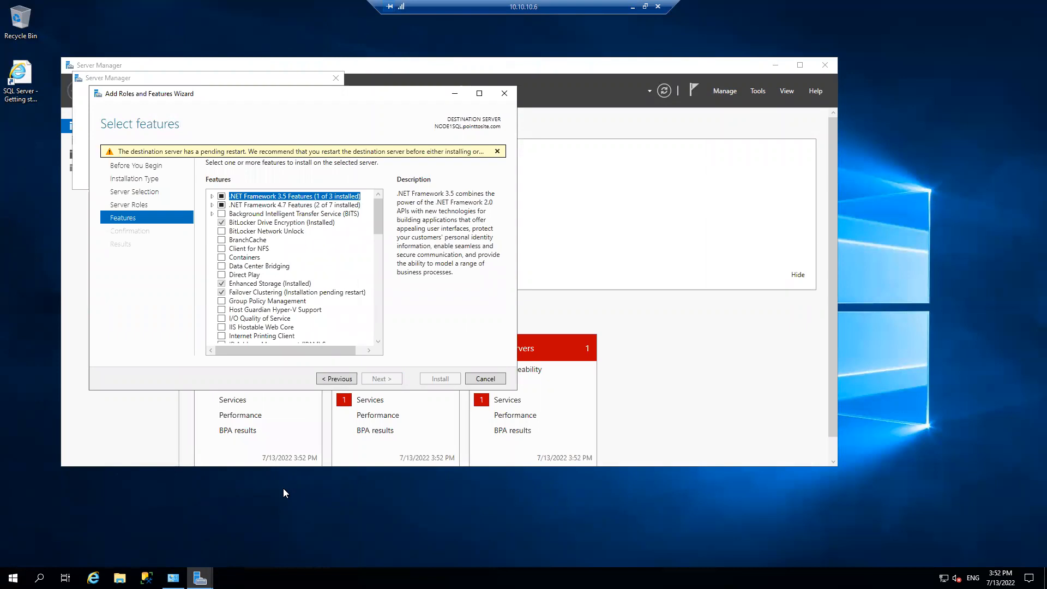
Restart the NODE1SQL virtual machine, giving Other (Planned) as the reason
{"action": "right_click", "coordinate": [13, 577]}
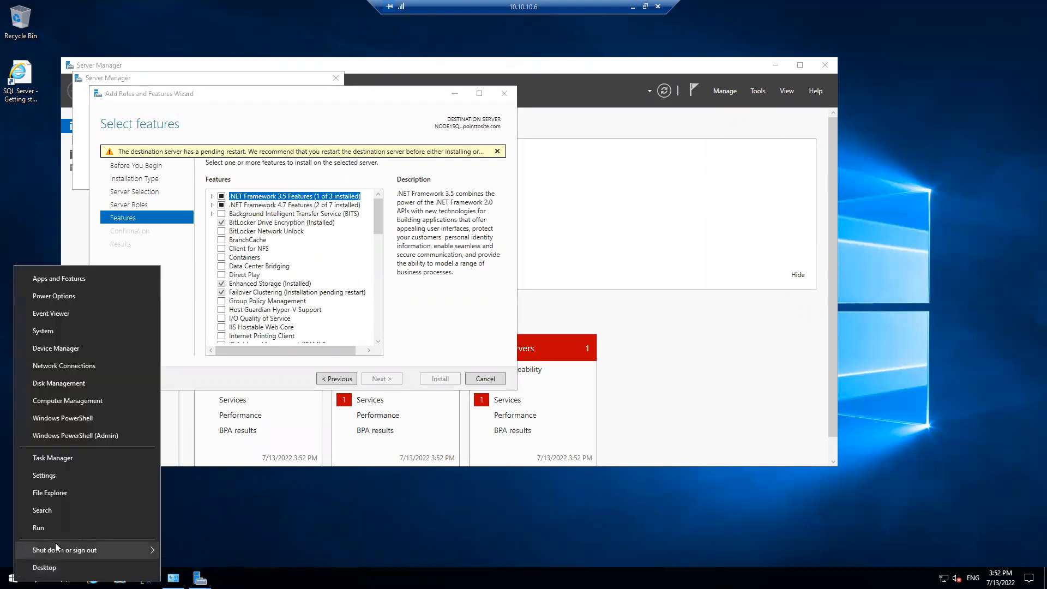
{"action": "mouse_move", "coordinate": [100, 549]}
{"action": "left_click", "coordinate": [198, 542]}
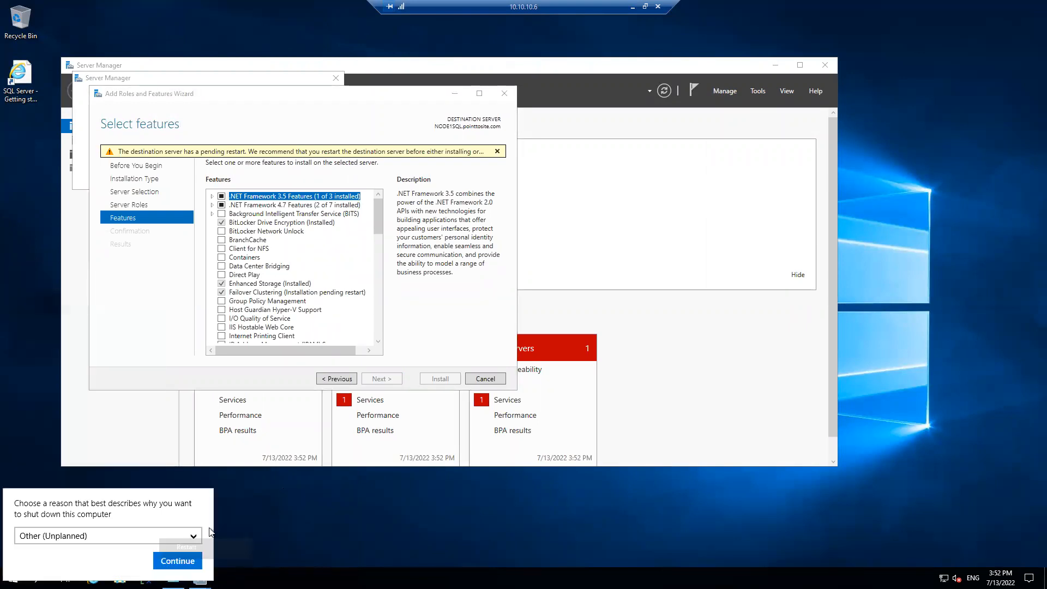
{"action": "left_click", "coordinate": [138, 535]}
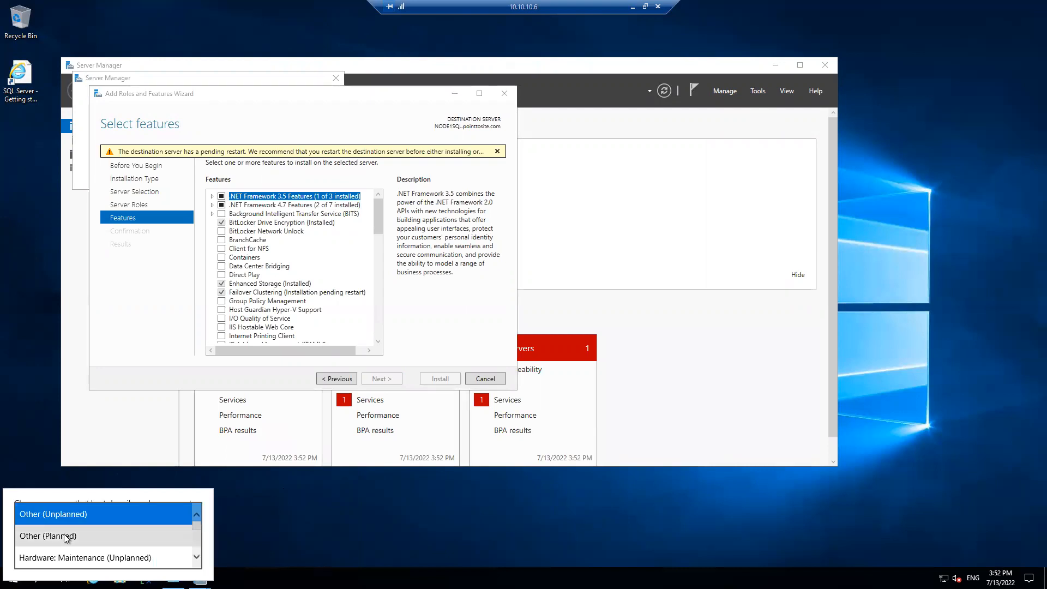
{"action": "left_click", "coordinate": [76, 534]}
{"action": "left_click", "coordinate": [185, 562]}
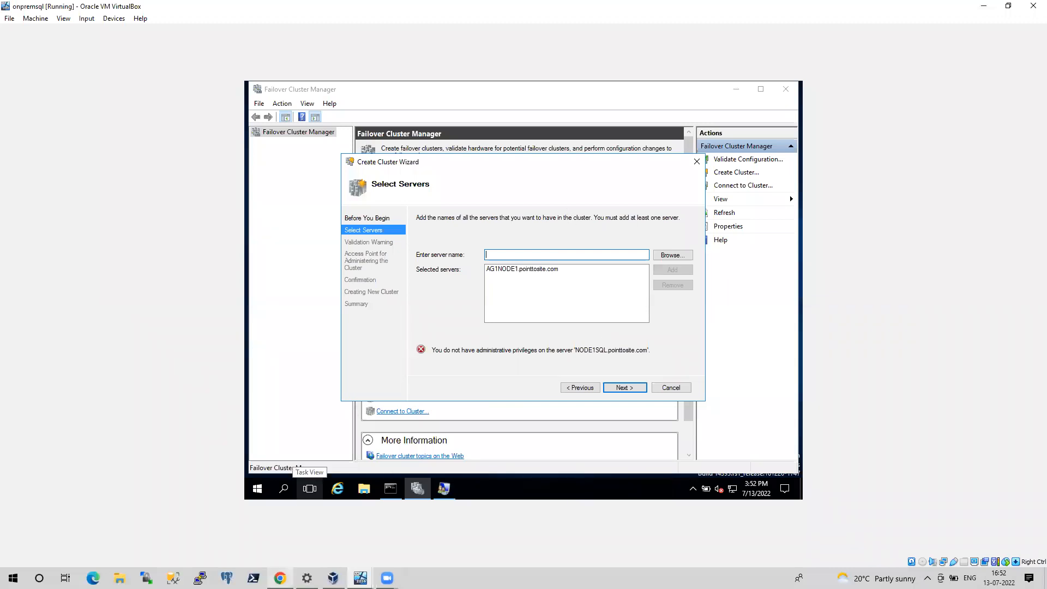
Open the virtual machines list in the Azure portal and check the VM's connectivity from Command Prompt with ping 10.10.10.6 -t
{"action": "left_click", "coordinate": [280, 578]}
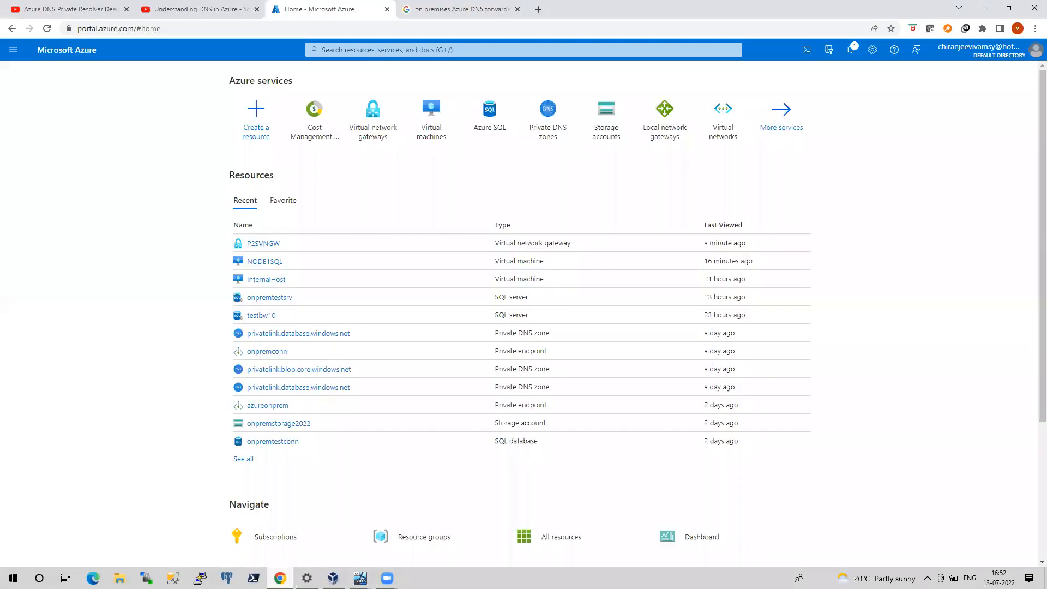
{"action": "left_click", "coordinate": [433, 133]}
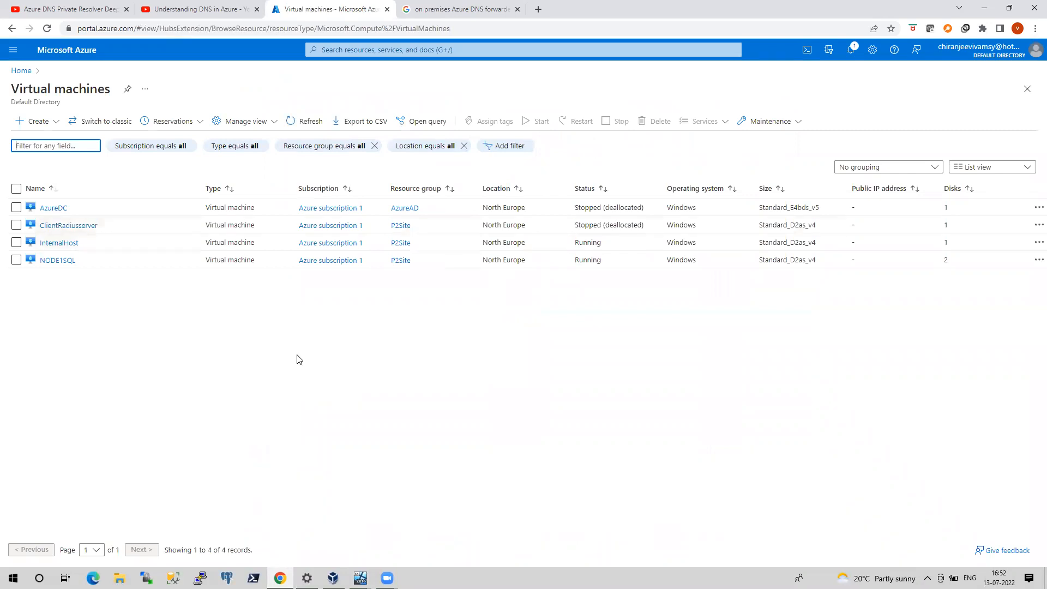
{"action": "key", "text": "super+r"}
{"action": "type", "text": "cmd"}
{"action": "key", "text": "Return"}
{"action": "type", "text": "ping 10.10."}
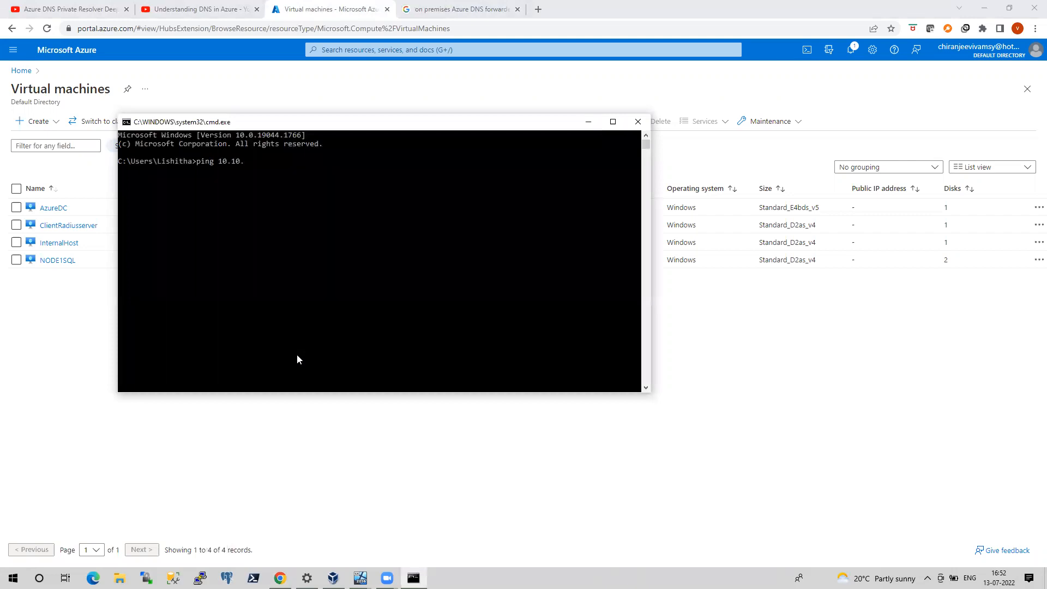
{"action": "type", "text": "10.6 -t"}
{"action": "key", "text": "Return"}
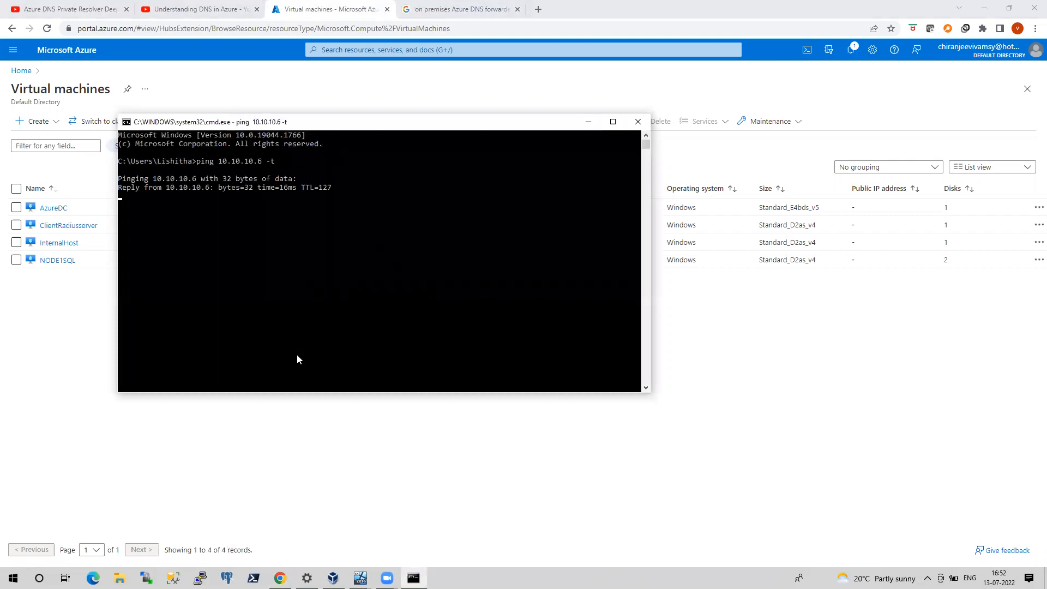
{"action": "left_click", "coordinate": [638, 121]}
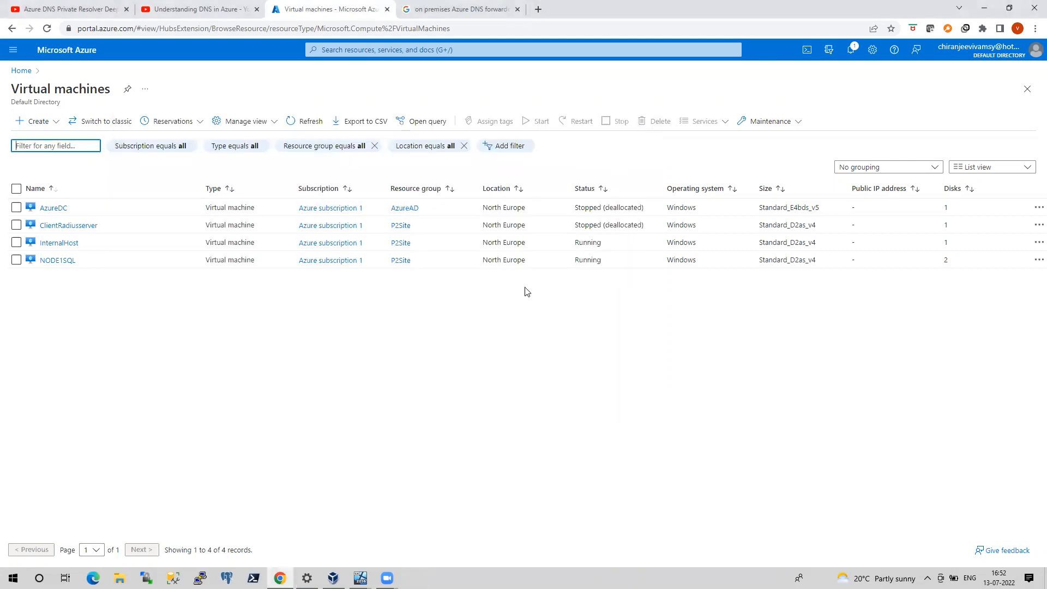
Reconnect to 10.10.10.6 through Remote Desktop, entering the account password and accepting the untrusted certificate
{"action": "key", "text": "super+r"}
{"action": "type", "text": "mstsc"}
{"action": "key", "text": "Return"}
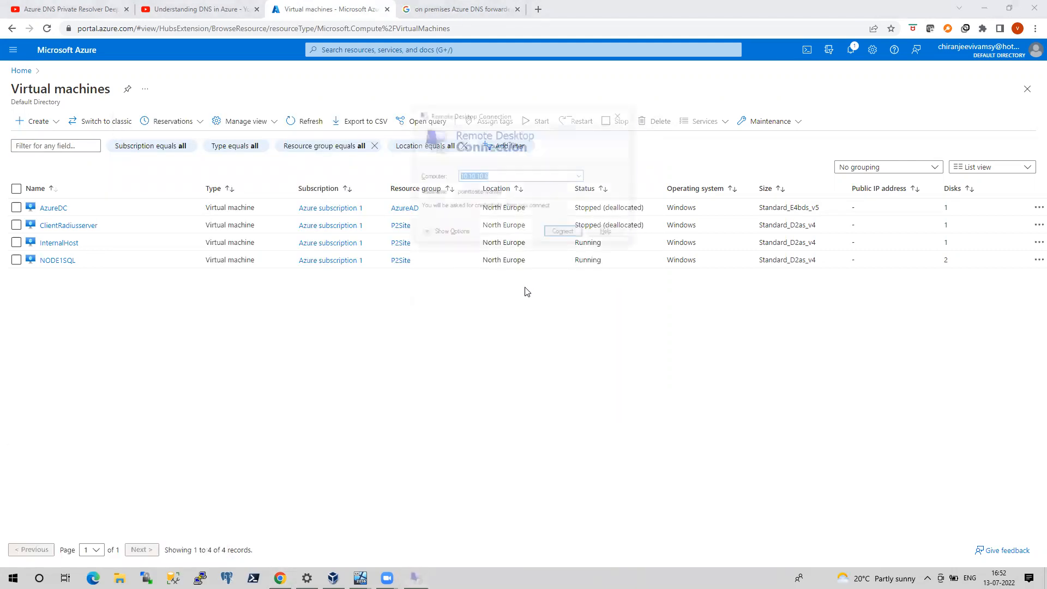
{"action": "key", "text": "Return"}
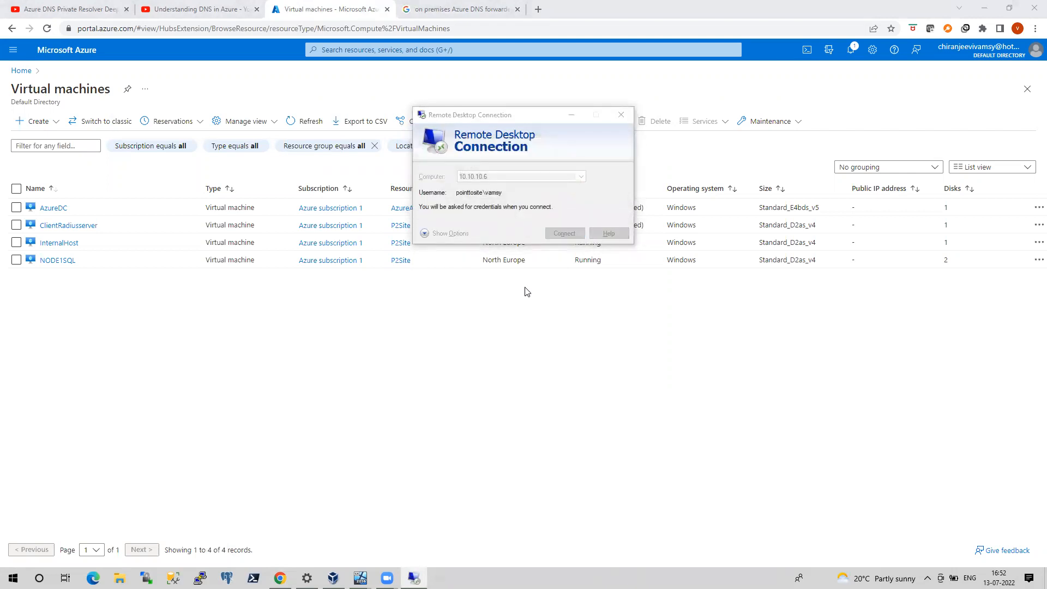
{"action": "type", "text": "******"}
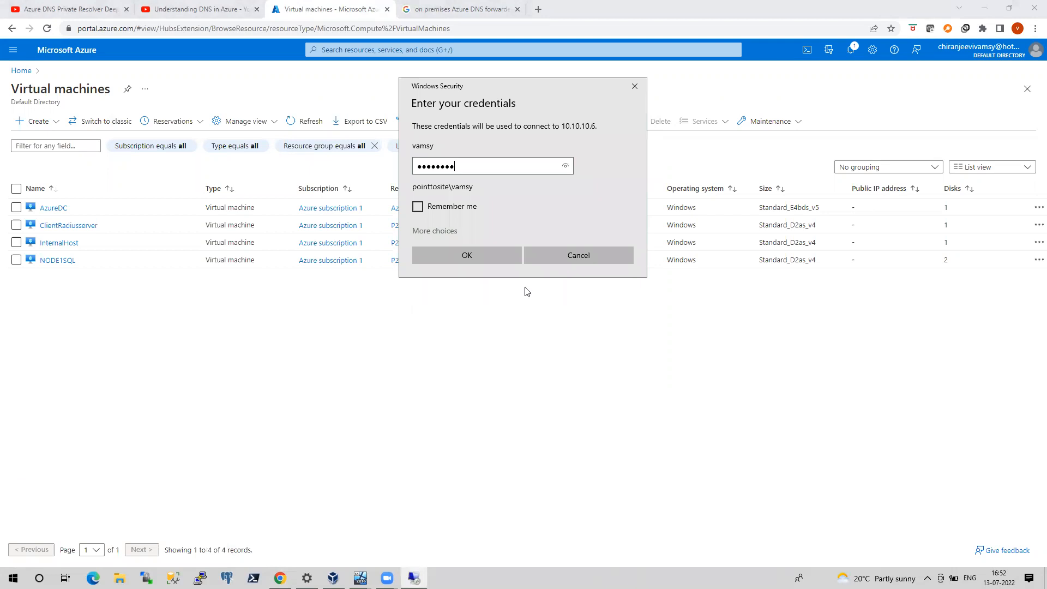
{"action": "key", "text": "Return"}
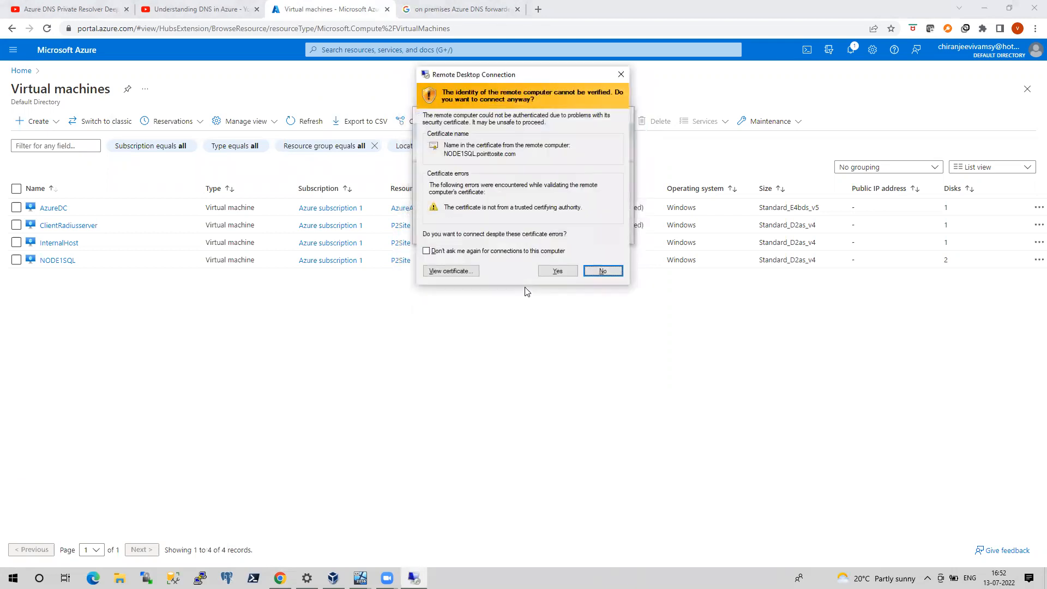
{"action": "left_click", "coordinate": [556, 270]}
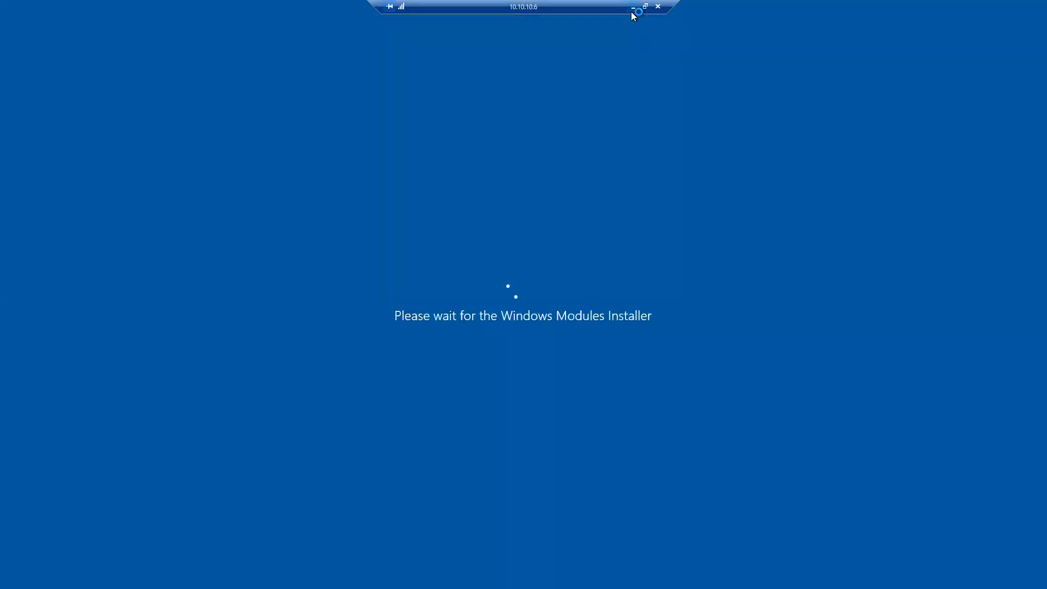
Switch to the onpremsql VM and retry adding NODE1SQL from the pointtosite.com location to the cluster's selected servers
{"action": "left_click", "coordinate": [632, 7]}
{"action": "left_click", "coordinate": [360, 578]}
{"action": "left_click", "coordinate": [410, 533]}
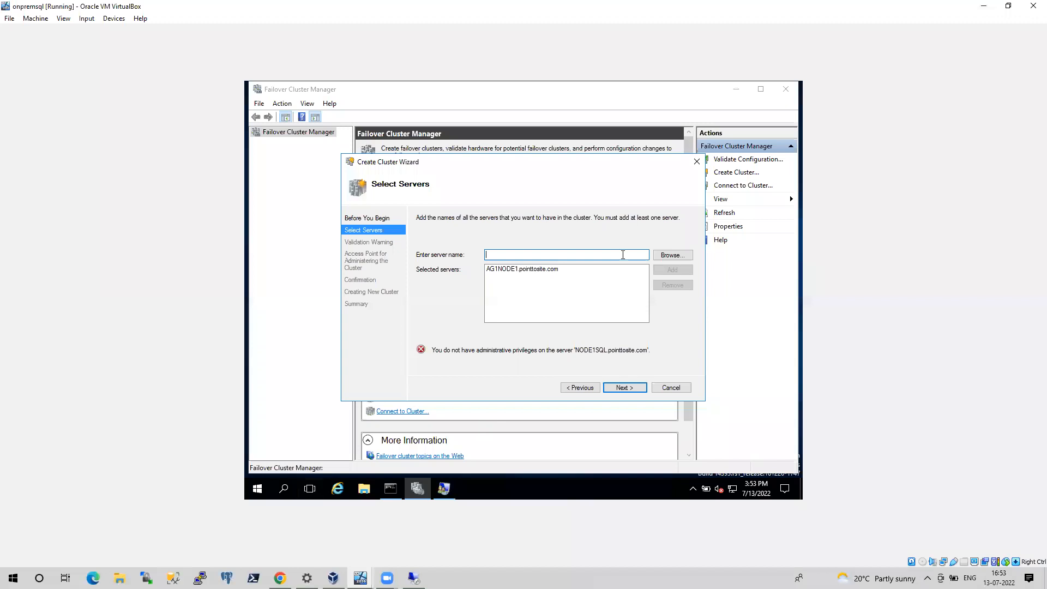
{"action": "left_click", "coordinate": [672, 255]}
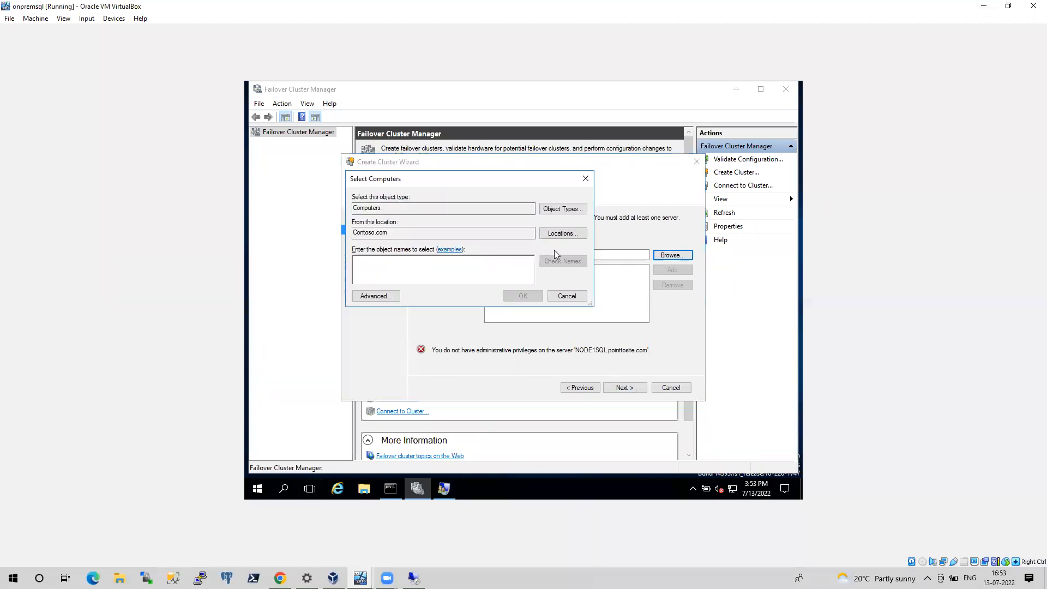
{"action": "left_click", "coordinate": [563, 233]}
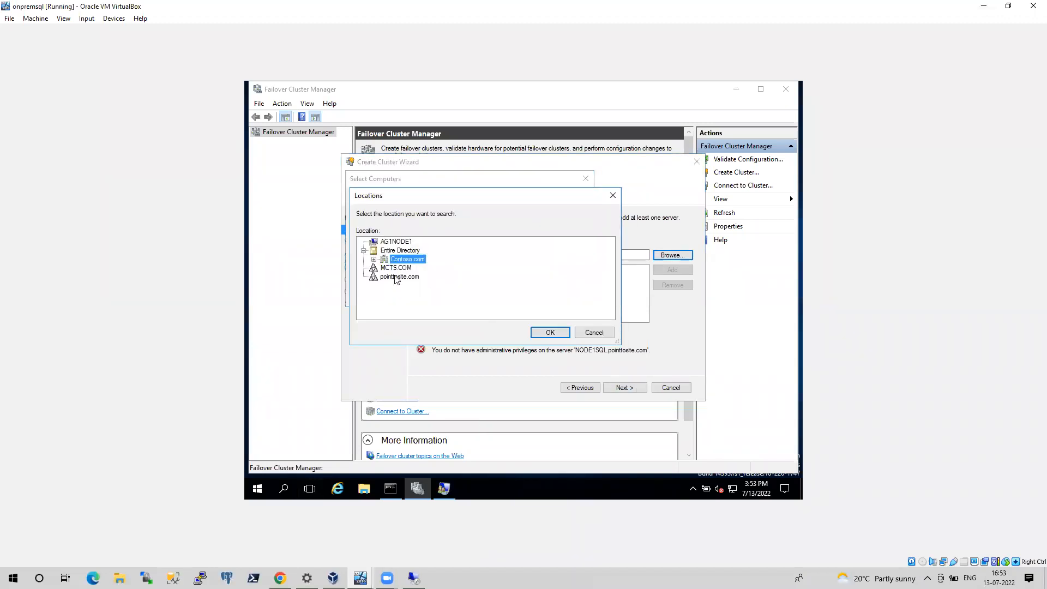
{"action": "left_click", "coordinate": [398, 278]}
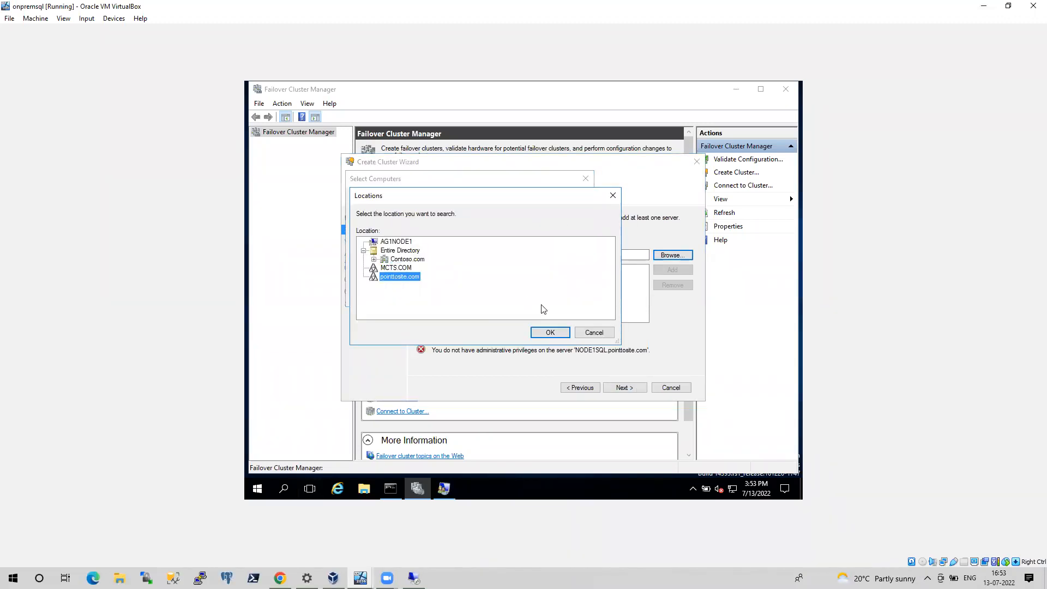
{"action": "left_click", "coordinate": [550, 331]}
{"action": "type", "text": "NODE1SQL"}
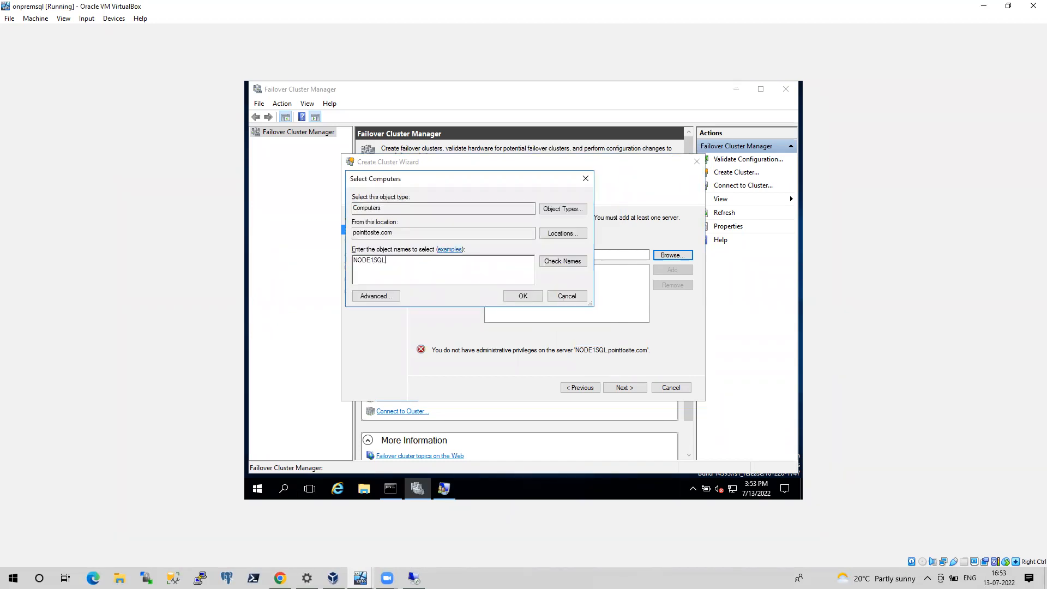
{"action": "left_click", "coordinate": [562, 262]}
{"action": "left_click", "coordinate": [536, 295]}
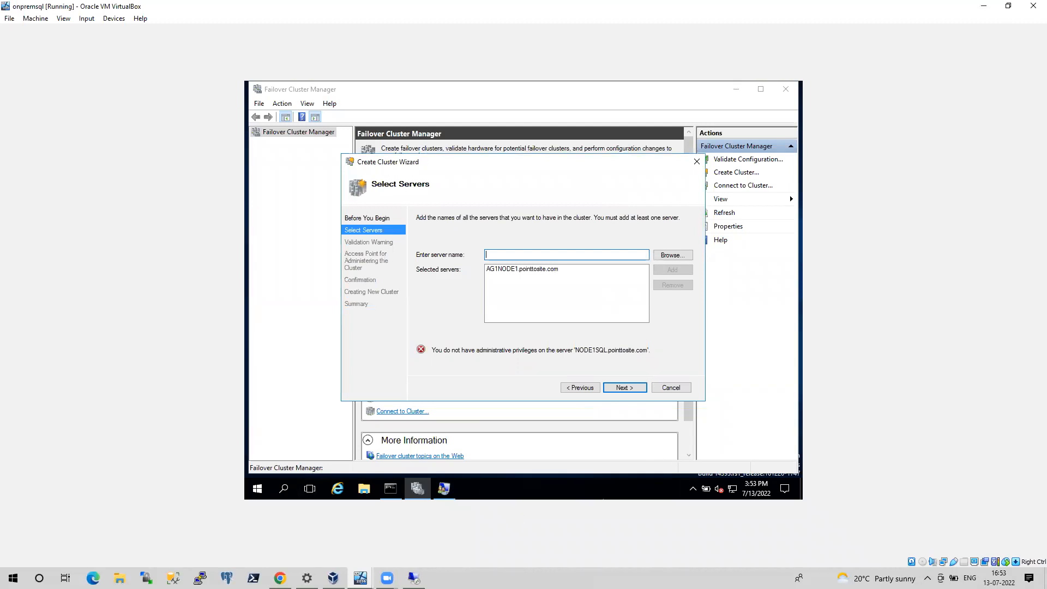
Return to the 10.10.10.6 session, launch Failover Cluster Manager by running cluadmin.msc, and dismiss the Windows Admin Center notices
{"action": "left_click", "coordinate": [420, 526]}
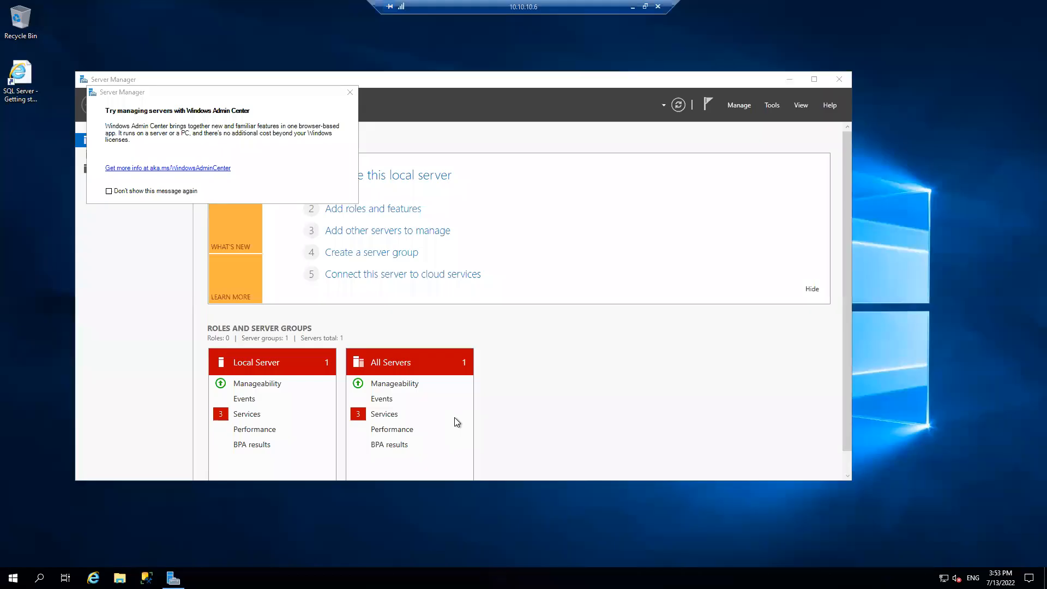
{"action": "key", "text": "super+r"}
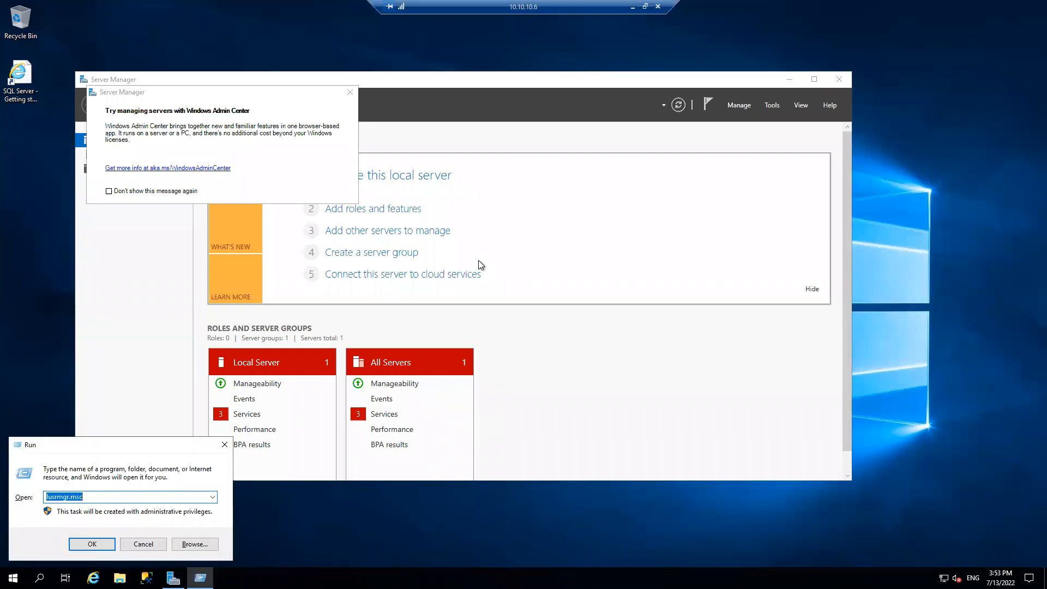
{"action": "type", "text": "cluadmin.,sc"}
{"action": "key", "text": "BackSpace"}
{"action": "key", "text": "BackSpace"}
{"action": "key", "text": "BackSpace"}
{"action": "type", "text": "msc"}
{"action": "key", "text": "Return"}
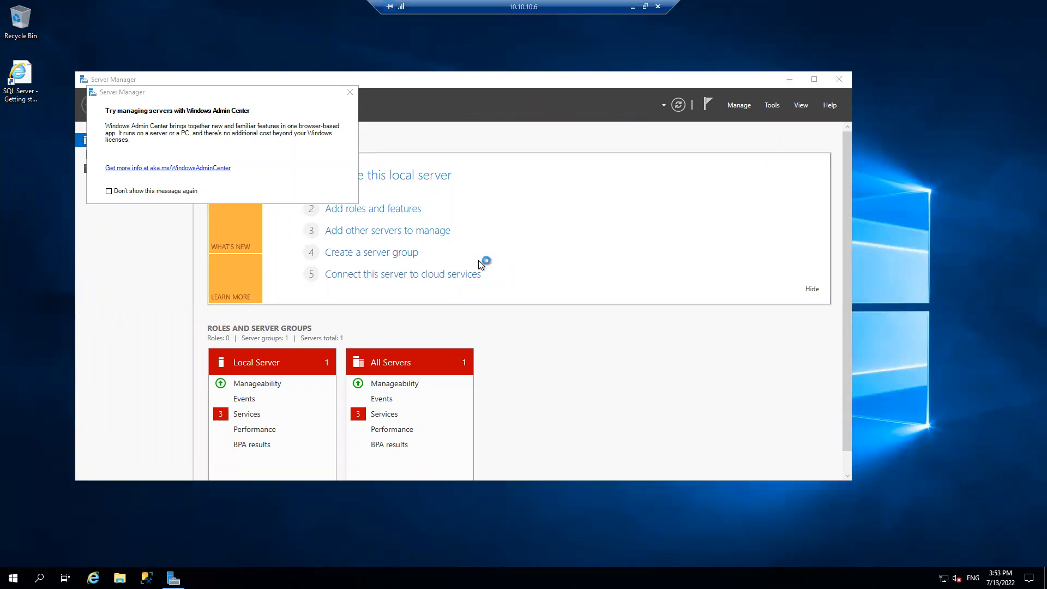
{"action": "left_click", "coordinate": [350, 93]}
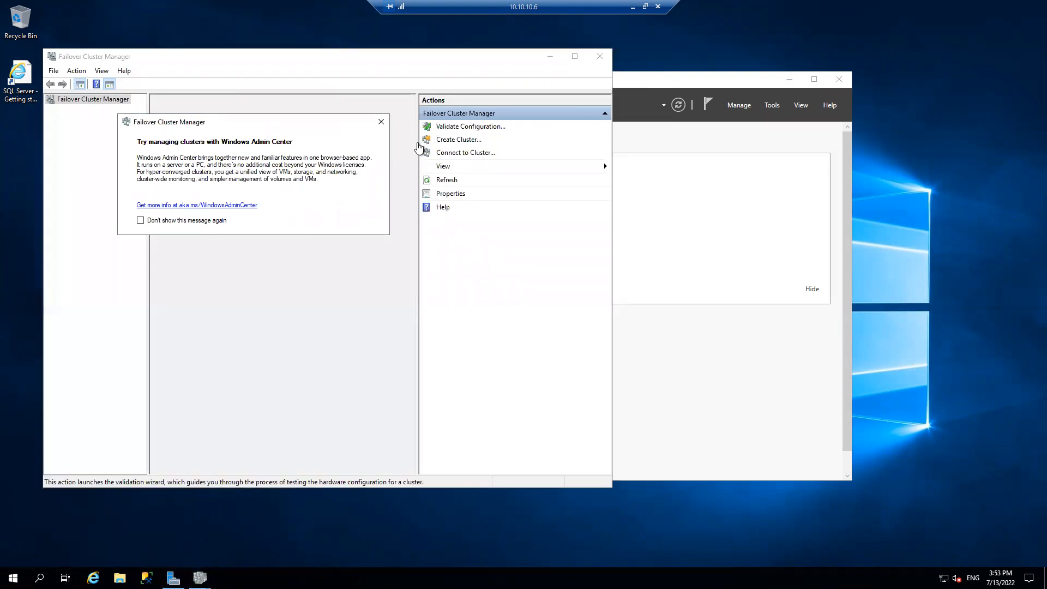
{"action": "left_click", "coordinate": [381, 122]}
Start the Create Cluster Wizard and add NODE1SQL from pointtosite.com to the selected servers
{"action": "left_click", "coordinate": [467, 143]}
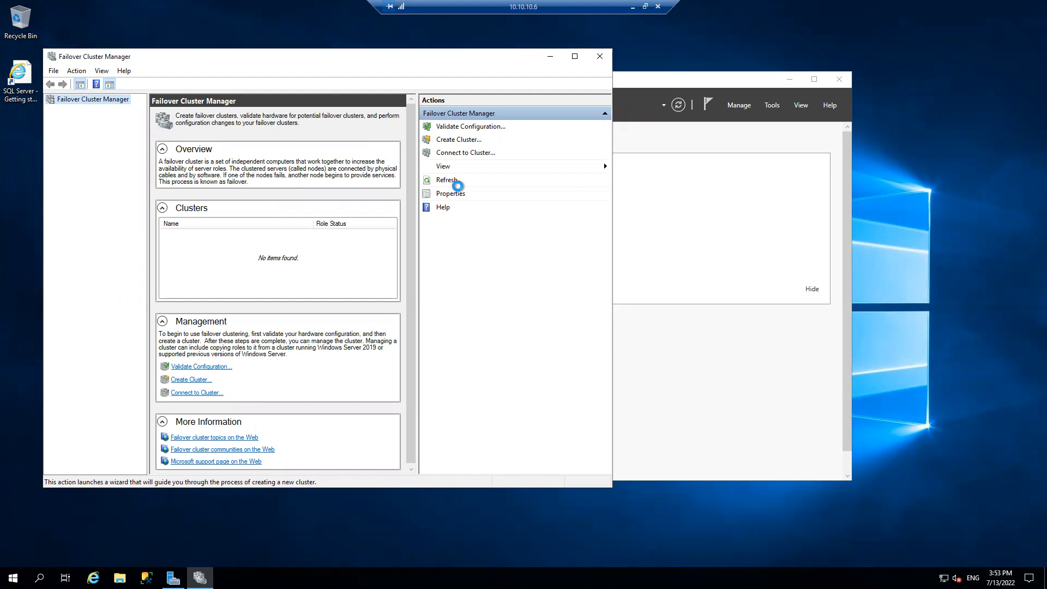
{"action": "left_click", "coordinate": [438, 379]}
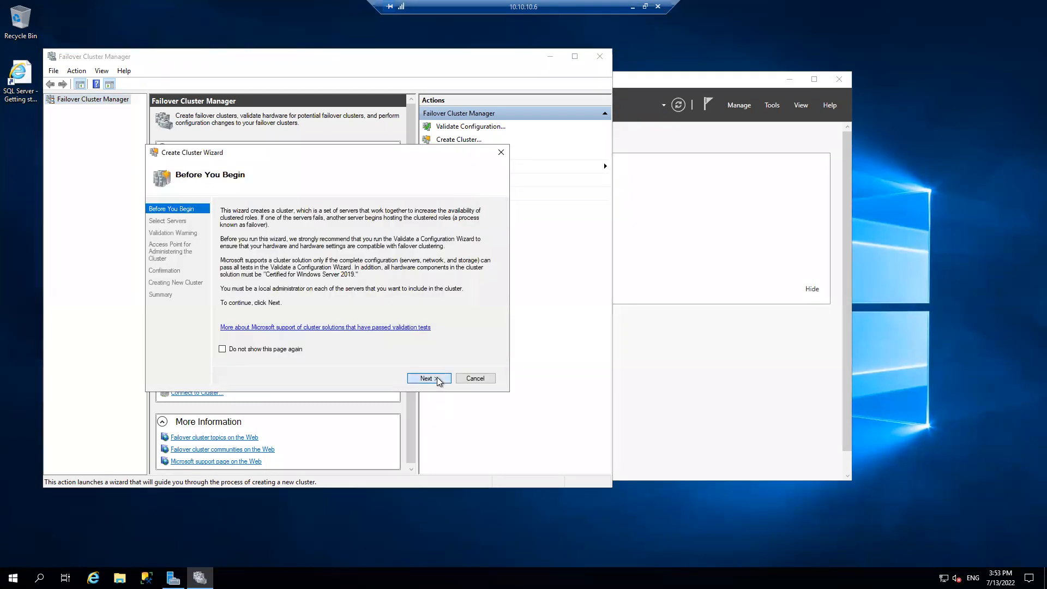
{"action": "left_click", "coordinate": [475, 246]}
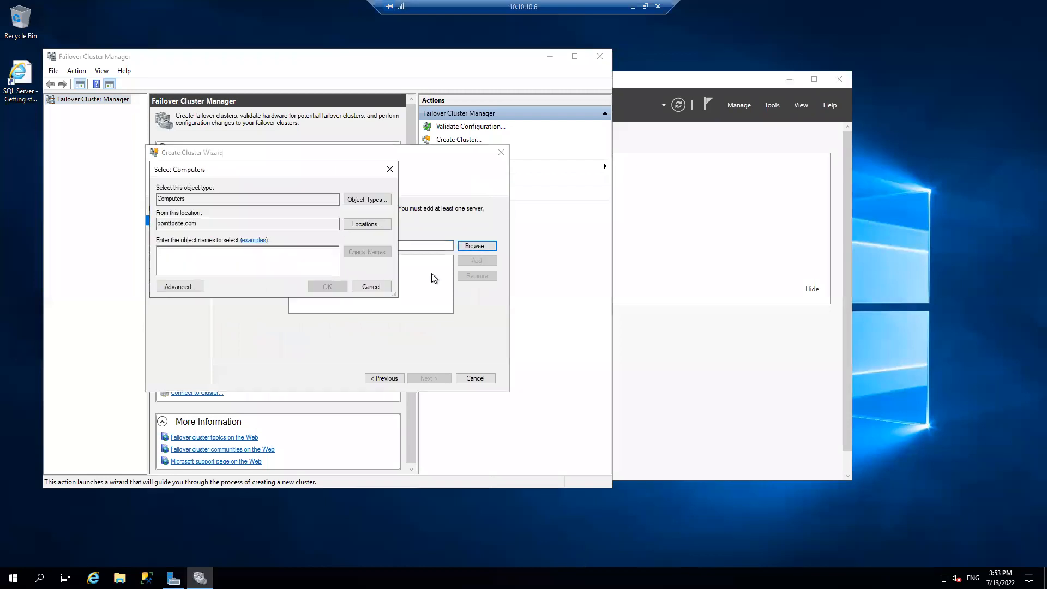
{"action": "left_click", "coordinate": [195, 286]}
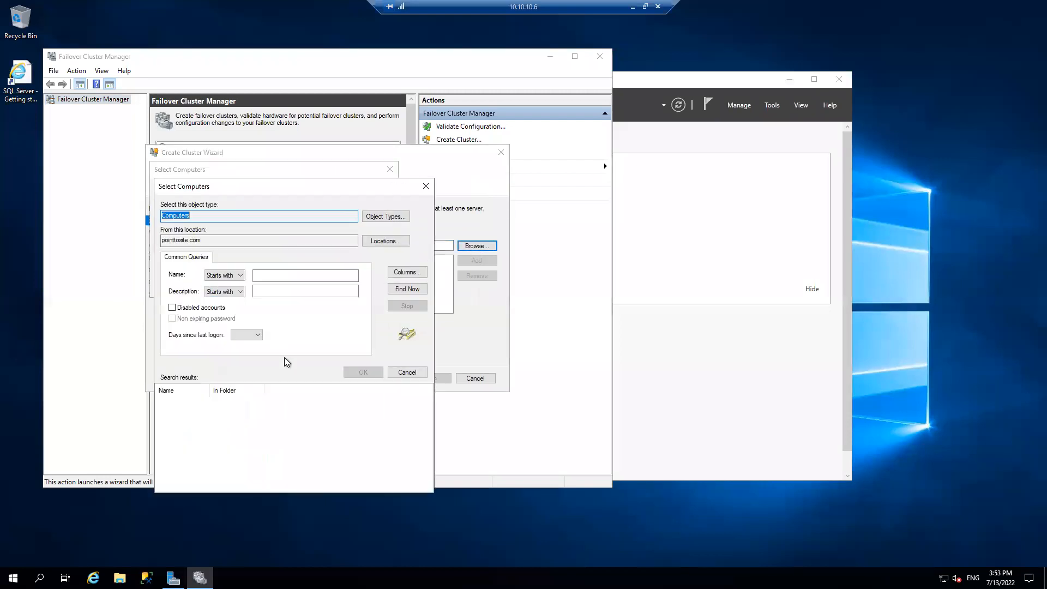
{"action": "left_click", "coordinate": [404, 290]}
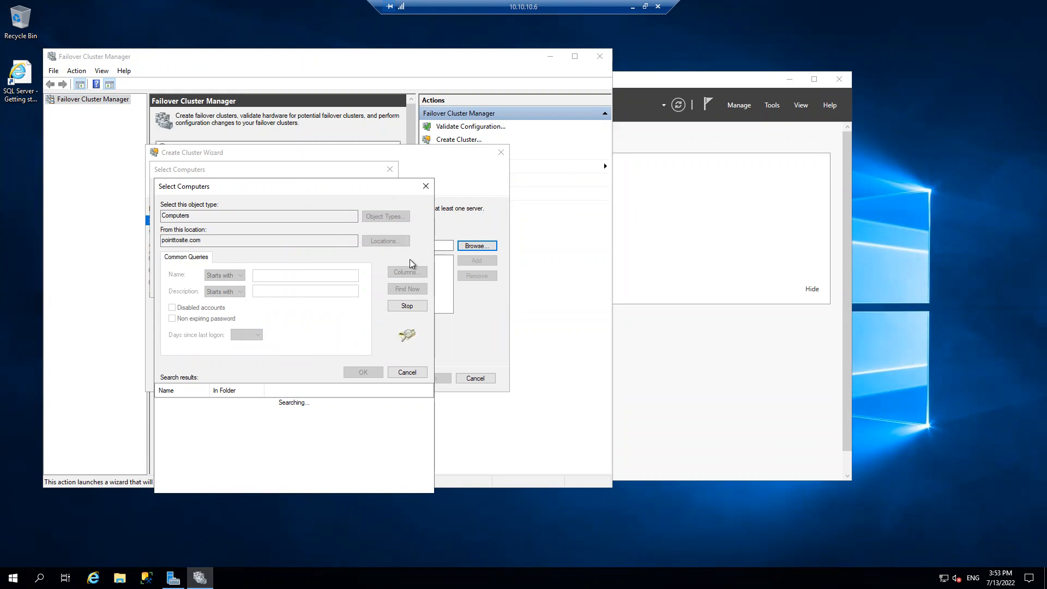
{"action": "left_click", "coordinate": [407, 373]}
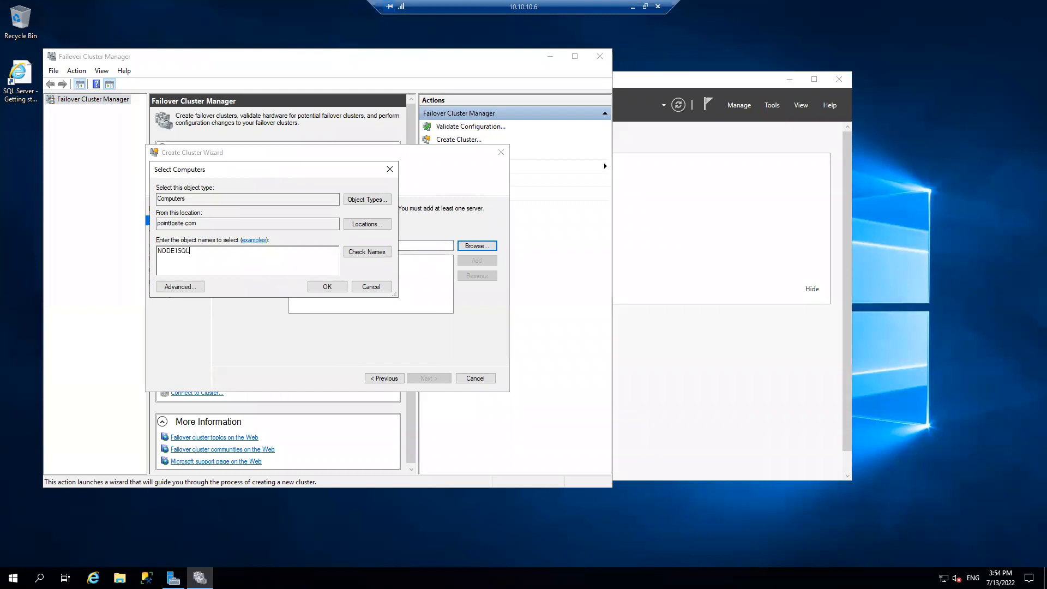
{"action": "left_click", "coordinate": [350, 252]}
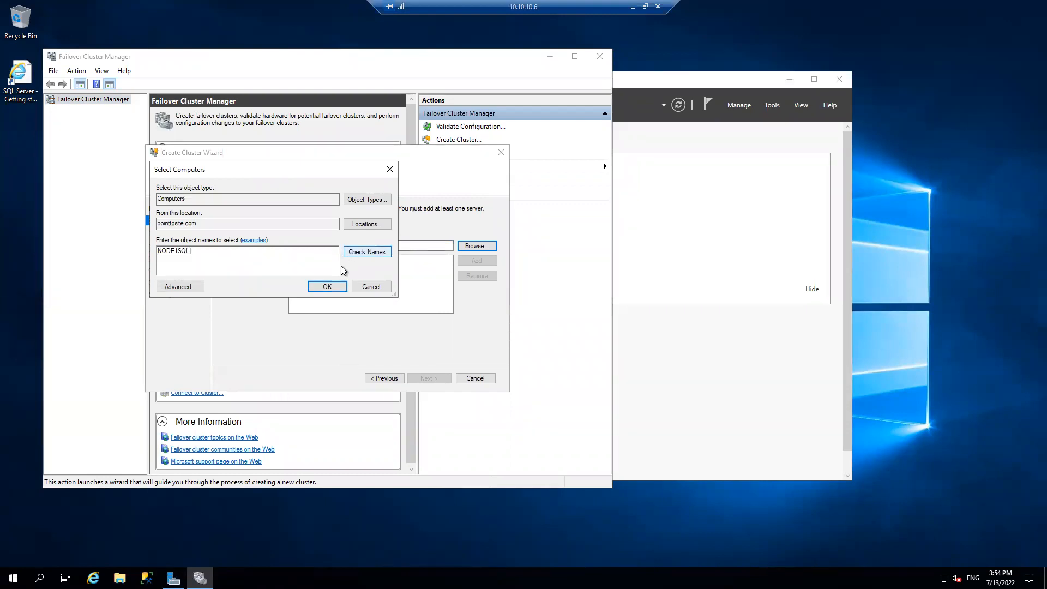
{"action": "left_click", "coordinate": [331, 287]}
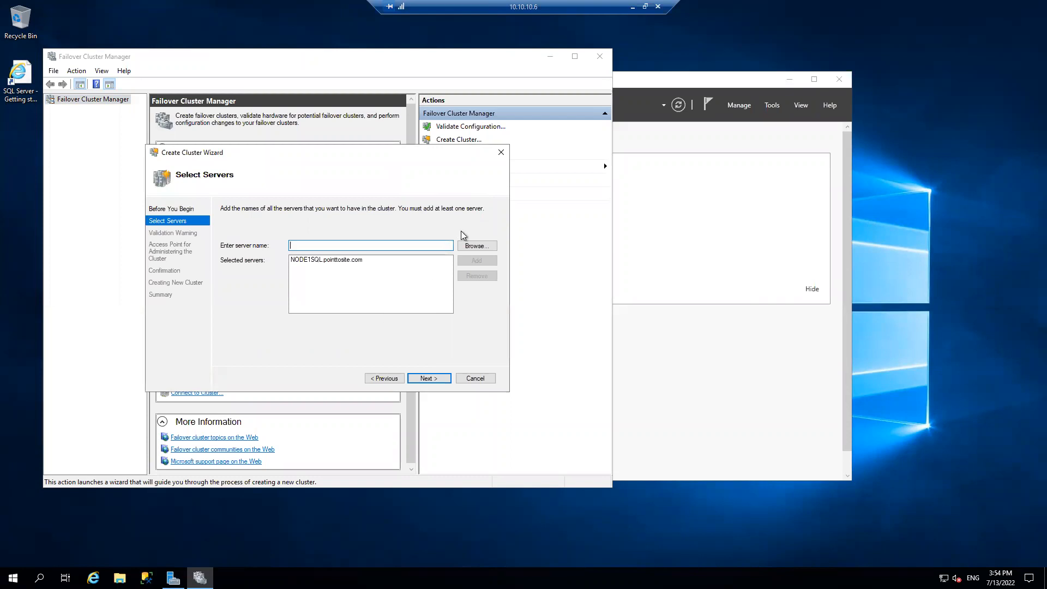
Find AG1NODE1 in the Contoso.com location and add it to the cluster's selected servers
{"action": "left_click", "coordinate": [473, 247]}
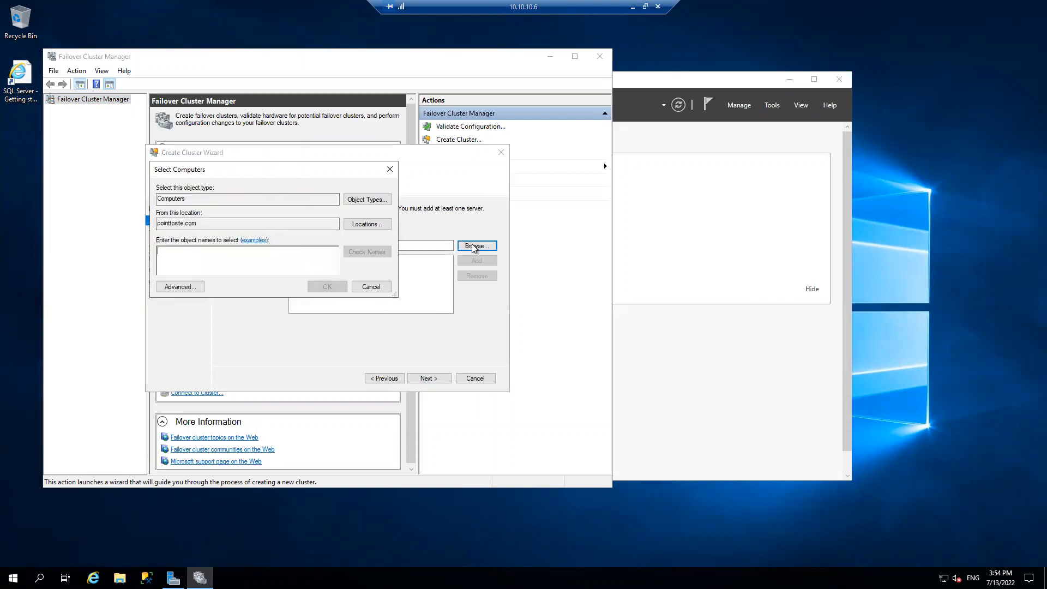
{"action": "left_click", "coordinate": [365, 226]}
{"action": "left_click", "coordinate": [194, 260]}
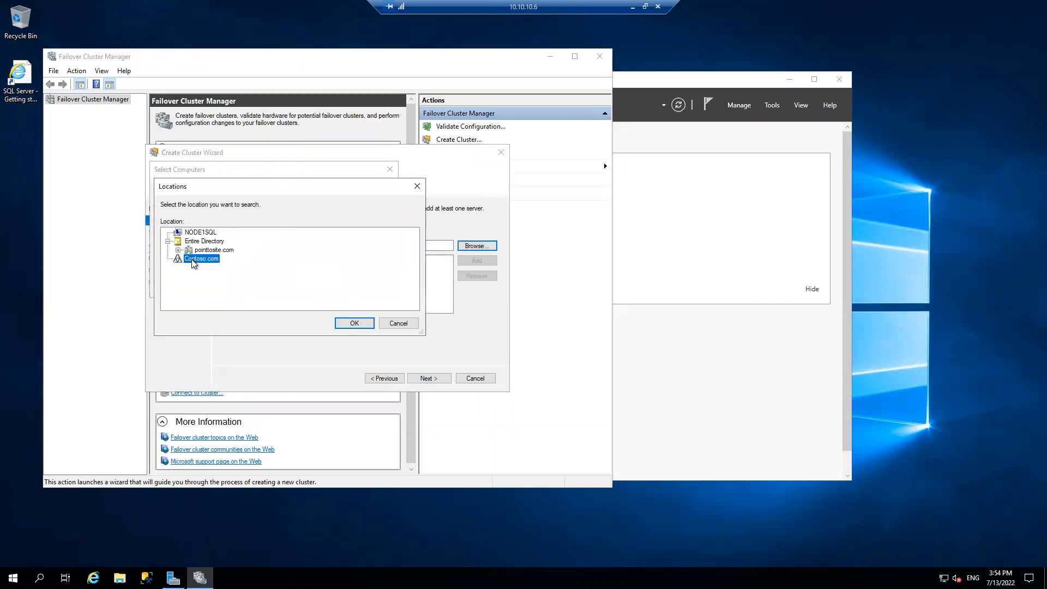
{"action": "left_click", "coordinate": [354, 324]}
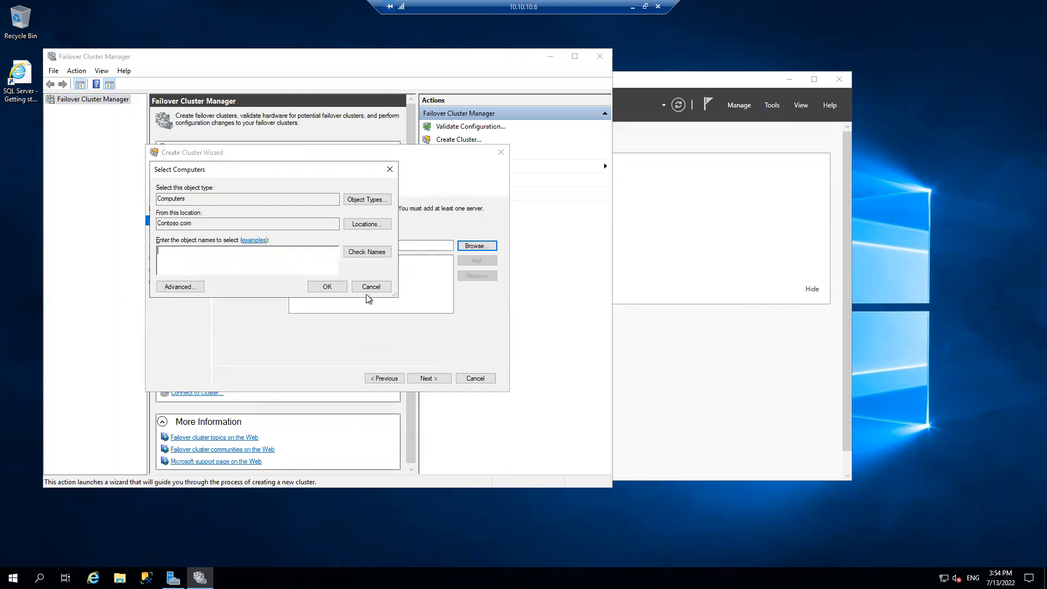
{"action": "left_click", "coordinate": [193, 288]}
{"action": "left_click", "coordinate": [406, 291]}
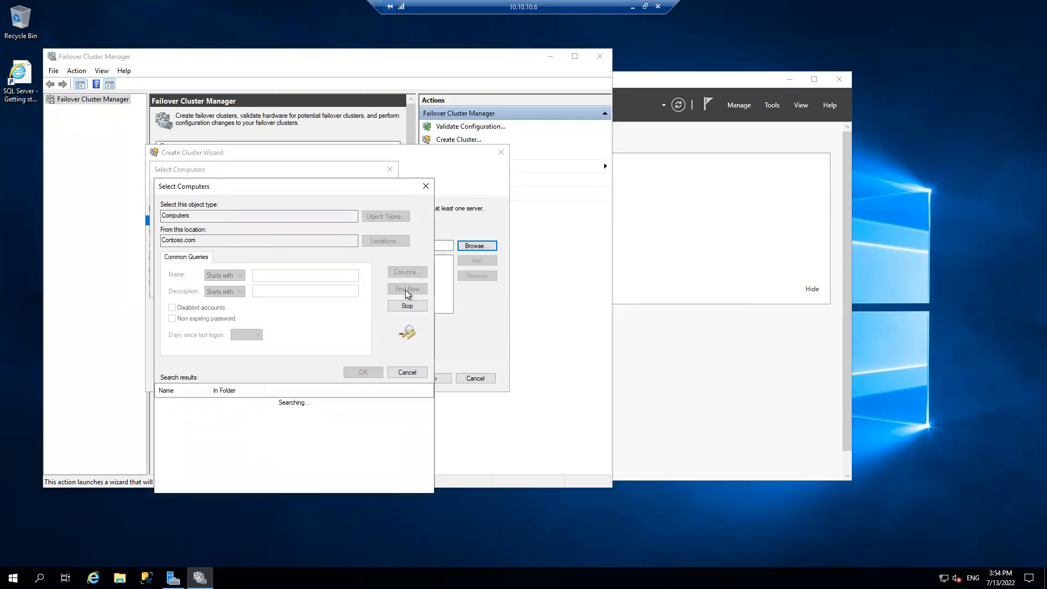
{"action": "left_click", "coordinate": [363, 372]}
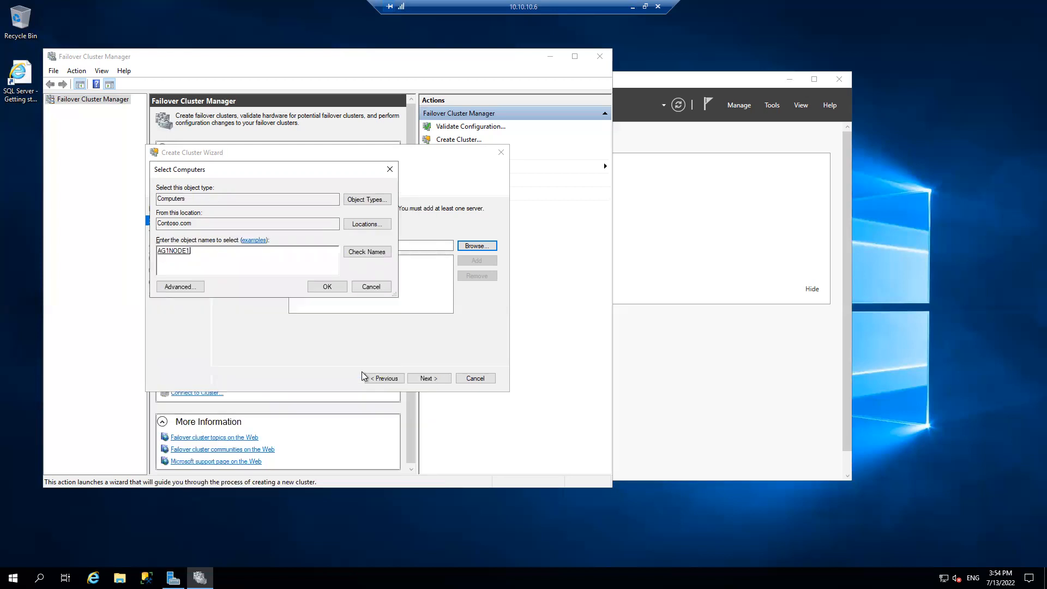
{"action": "left_click", "coordinate": [329, 287]}
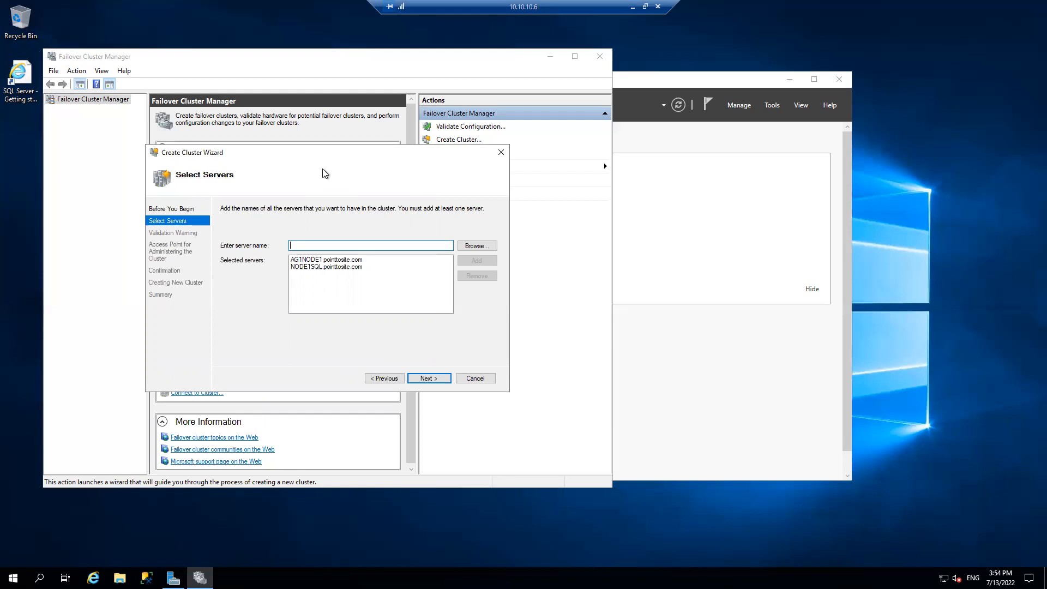
Accept the selected servers, name the cluster WINCLUS, and set its address on the 192.168.0.0/24 network to 192.168.0.20
{"action": "left_click", "coordinate": [429, 379]}
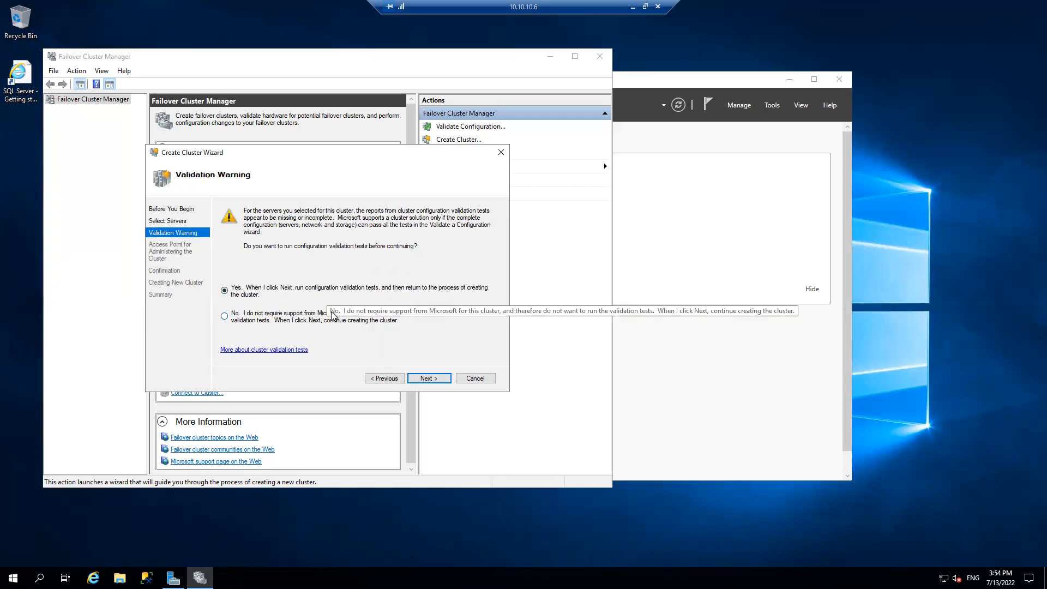
{"action": "left_click", "coordinate": [431, 379]}
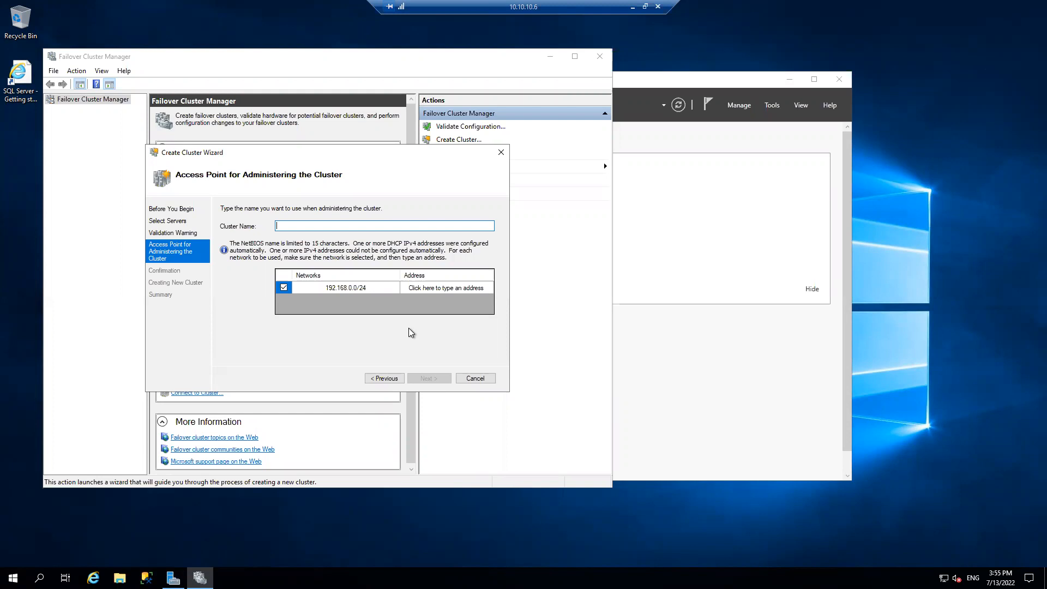
{"action": "type", "text": "WINCLUSO"}
{"action": "key", "text": "BackSpace"}
{"action": "left_click", "coordinate": [428, 290]}
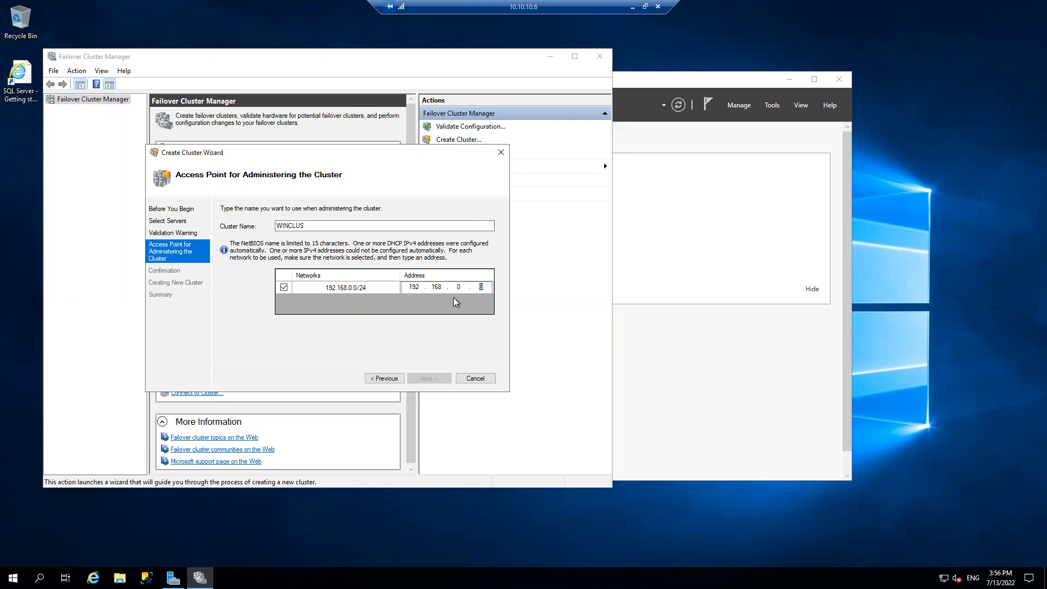
{"action": "type", "text": "20"}
{"action": "left_click", "coordinate": [442, 378]}
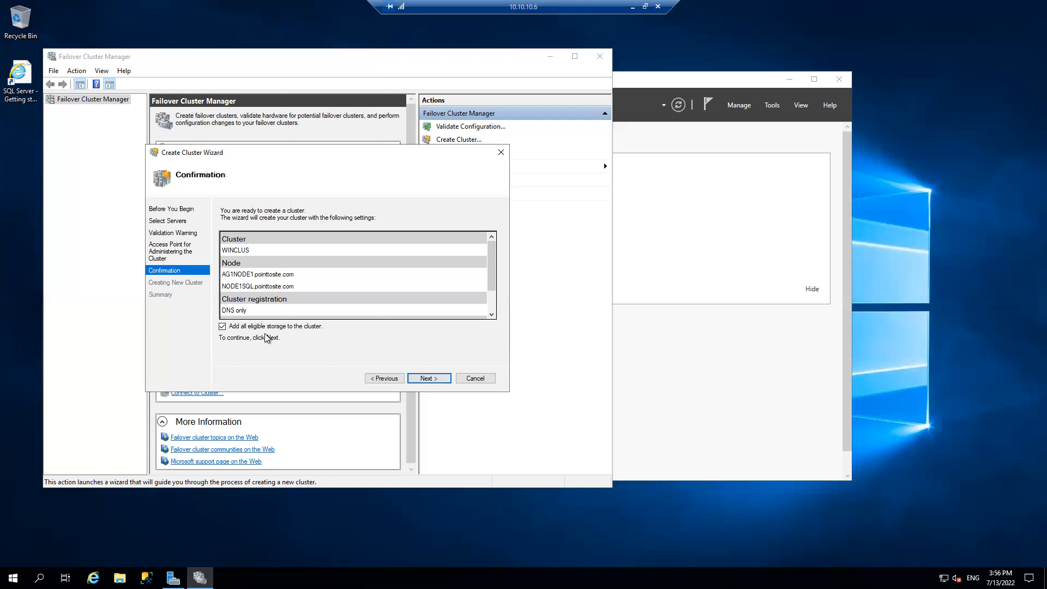
Try to create the WINCLUS cluster without adding eligible storage, read the wizard's summary, and refresh Failover Cluster Manager
{"action": "left_click", "coordinate": [222, 326]}
{"action": "left_click", "coordinate": [429, 379]}
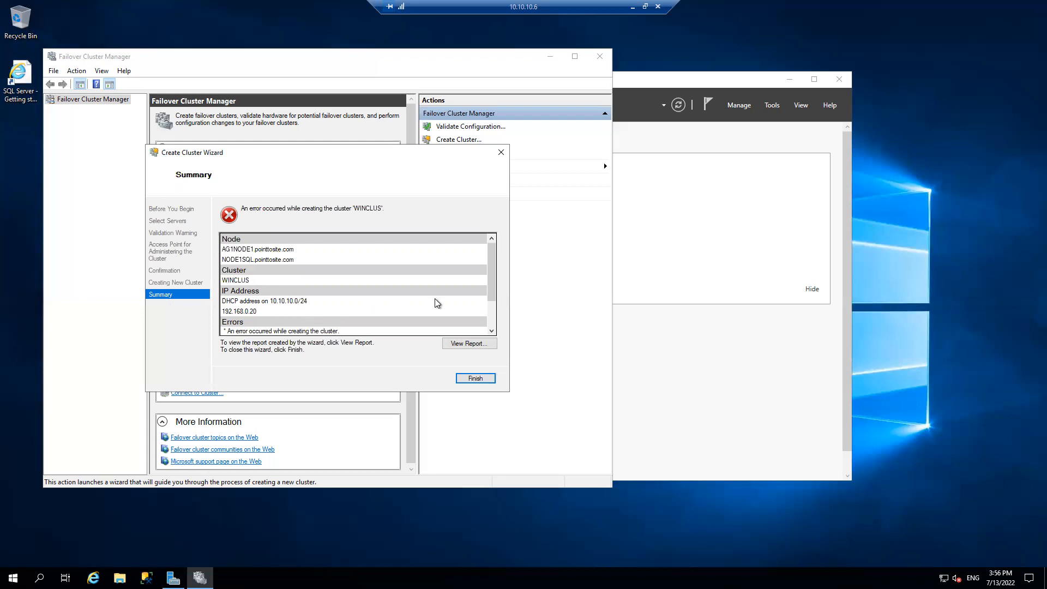
{"action": "left_click_drag", "start_coordinate": [493, 283], "coordinate": [485, 309]}
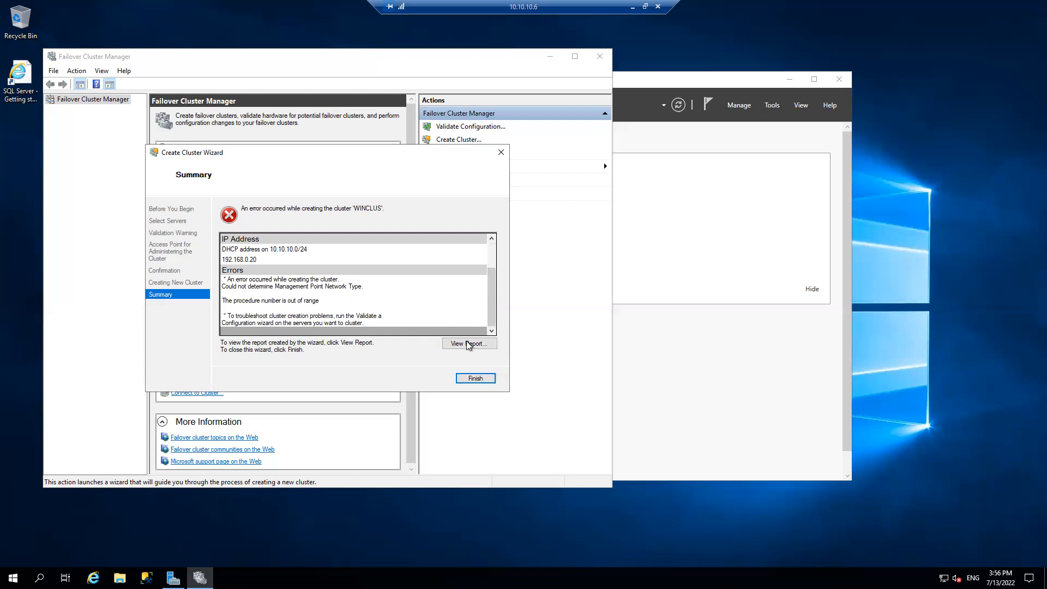
{"action": "left_click", "coordinate": [476, 378]}
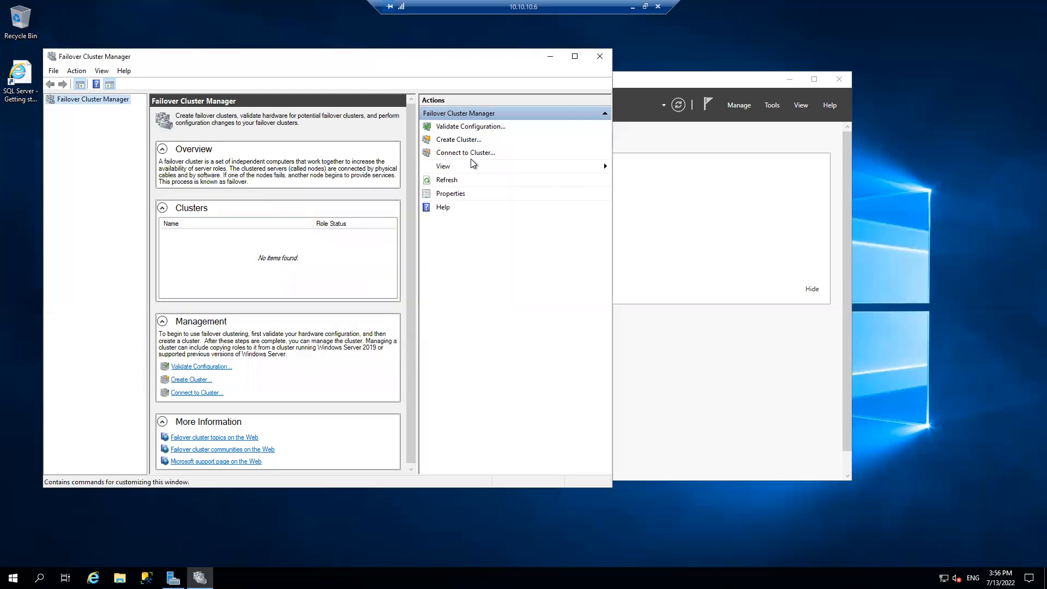
{"action": "left_click", "coordinate": [445, 183]}
Switch to the host computer and open MyNotes_on_DNN.docx from the Documents folder in Word
{"action": "left_click", "coordinate": [631, 5]}
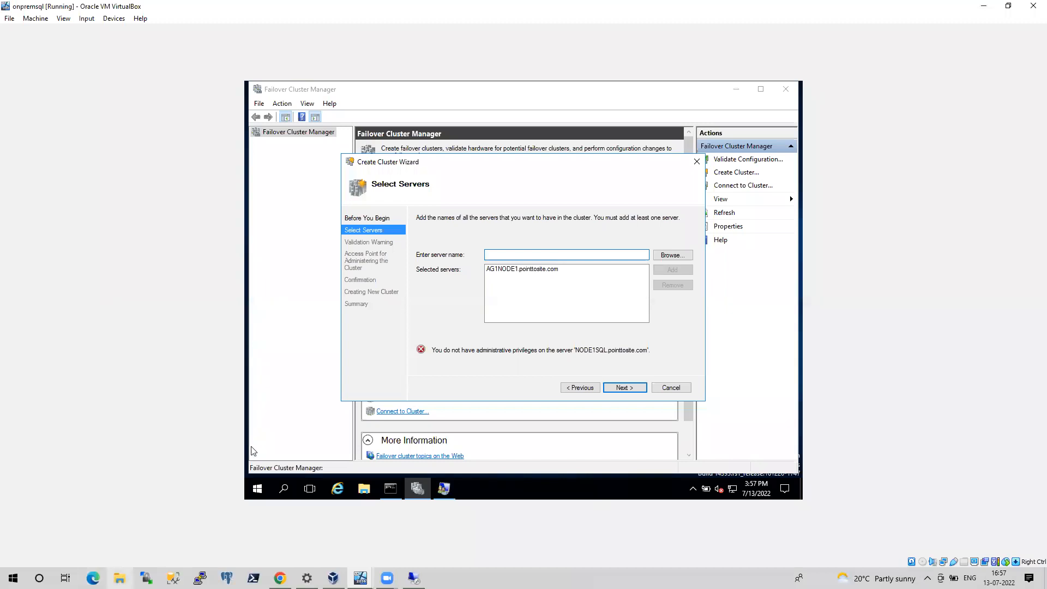
{"action": "key", "text": "super+e"}
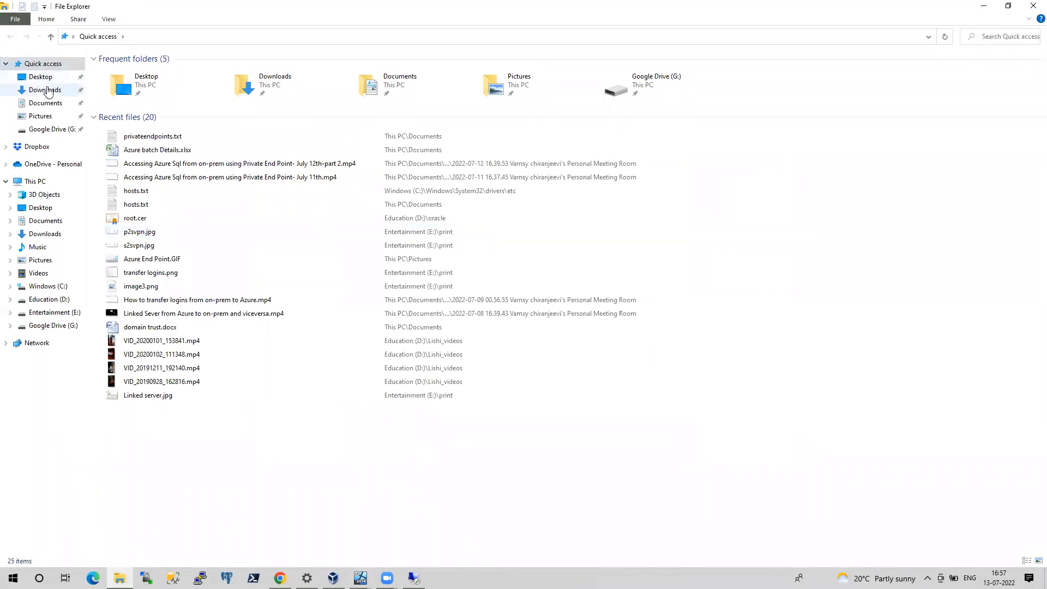
{"action": "left_click", "coordinate": [48, 103]}
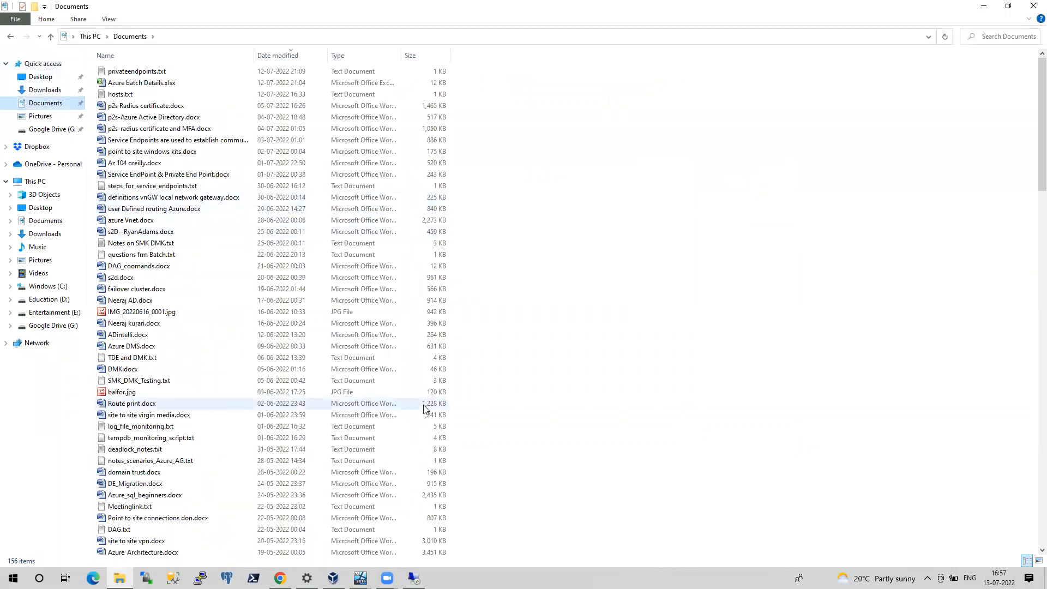
{"action": "left_click_drag", "start_coordinate": [1032, 141], "coordinate": [1032, 191]}
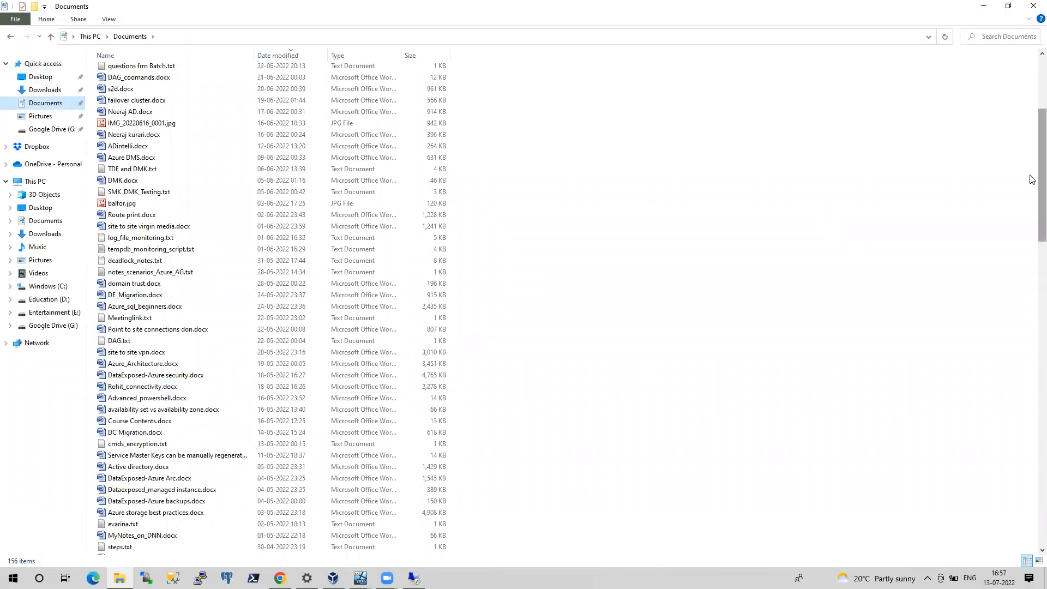
{"action": "left_click_drag", "start_coordinate": [1033, 179], "coordinate": [1032, 206]}
{"action": "double_click", "coordinate": [172, 431]}
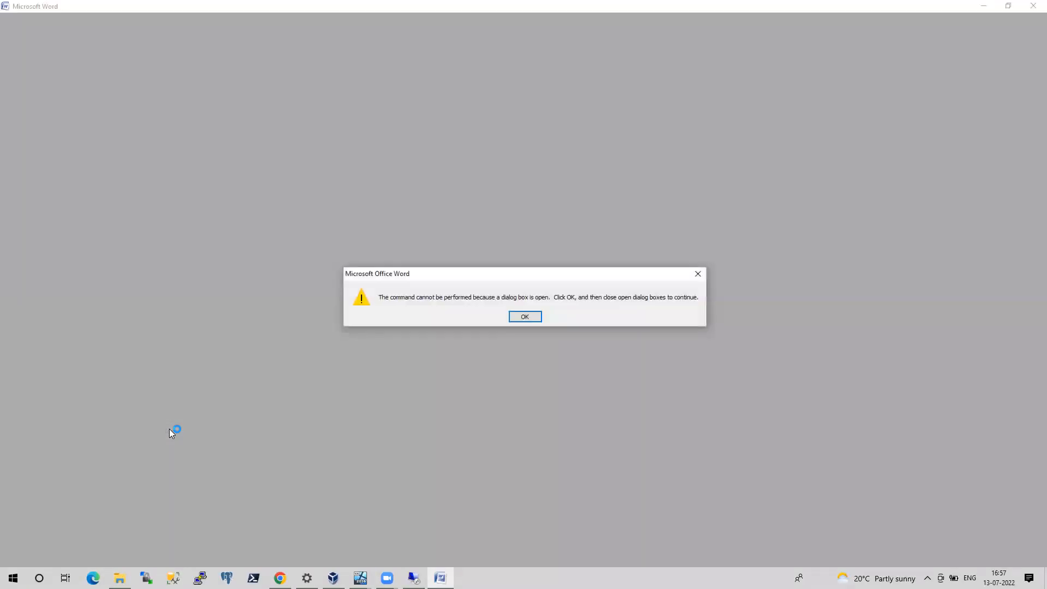
{"action": "left_click", "coordinate": [524, 317]}
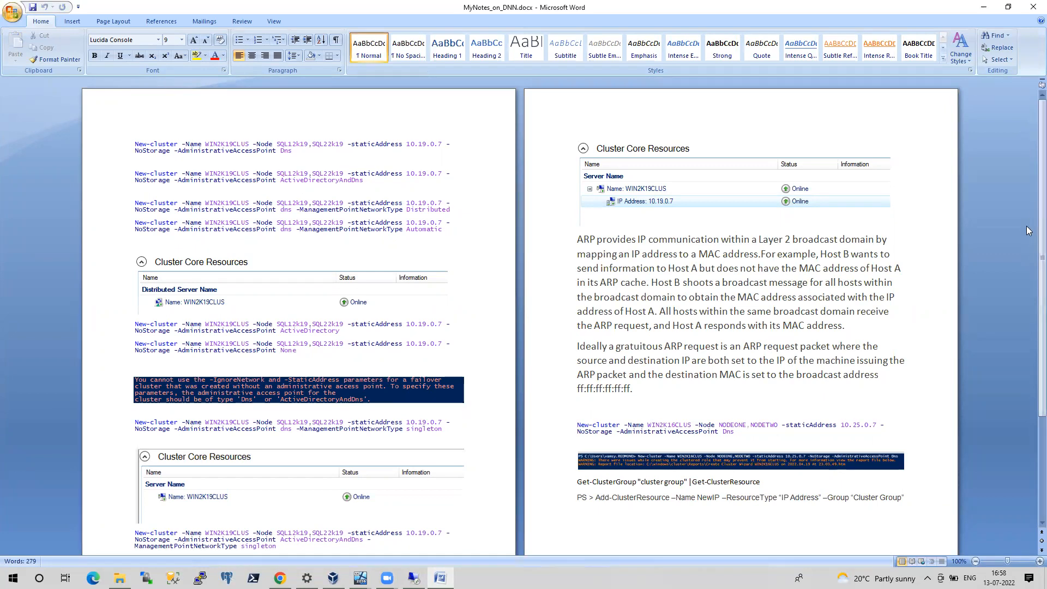
Copy the notes' New-cluster command with ActiveDirectoryAndDns and singleton into a new, maximized Notepad file in the 10.10.10.6 session
{"action": "left_click_drag", "start_coordinate": [1041, 242], "coordinate": [1030, 321]}
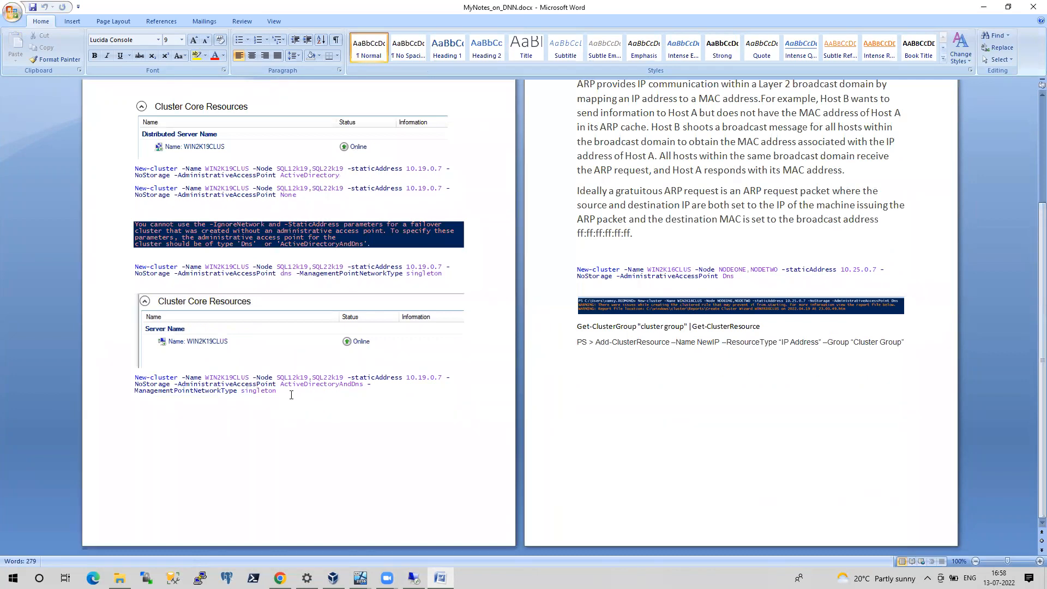
{"action": "left_click_drag", "start_coordinate": [281, 392], "coordinate": [125, 380]}
{"action": "key", "text": "ctrl+c"}
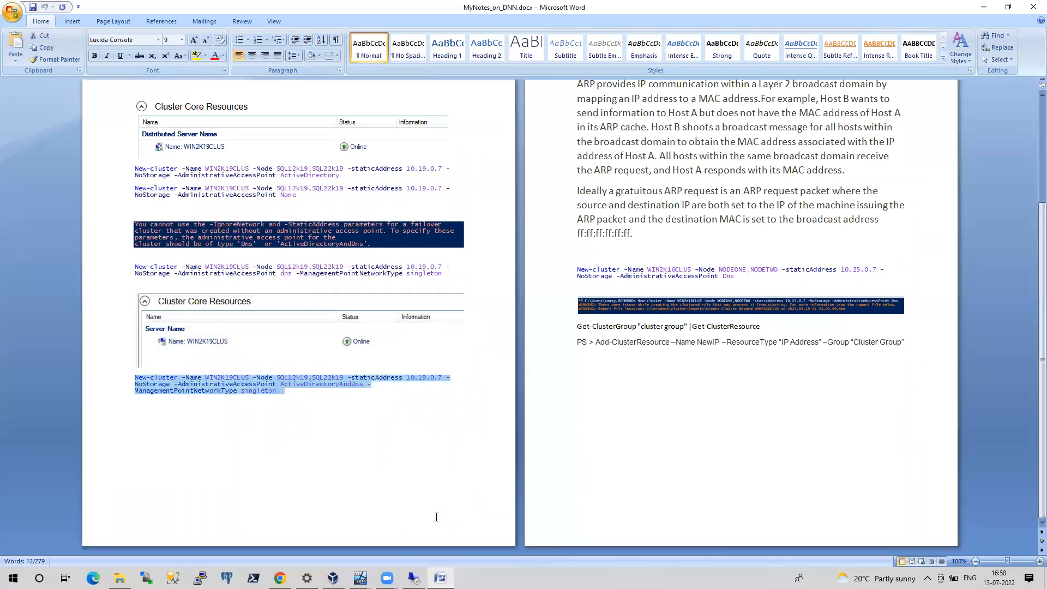
{"action": "left_click", "coordinate": [412, 578]}
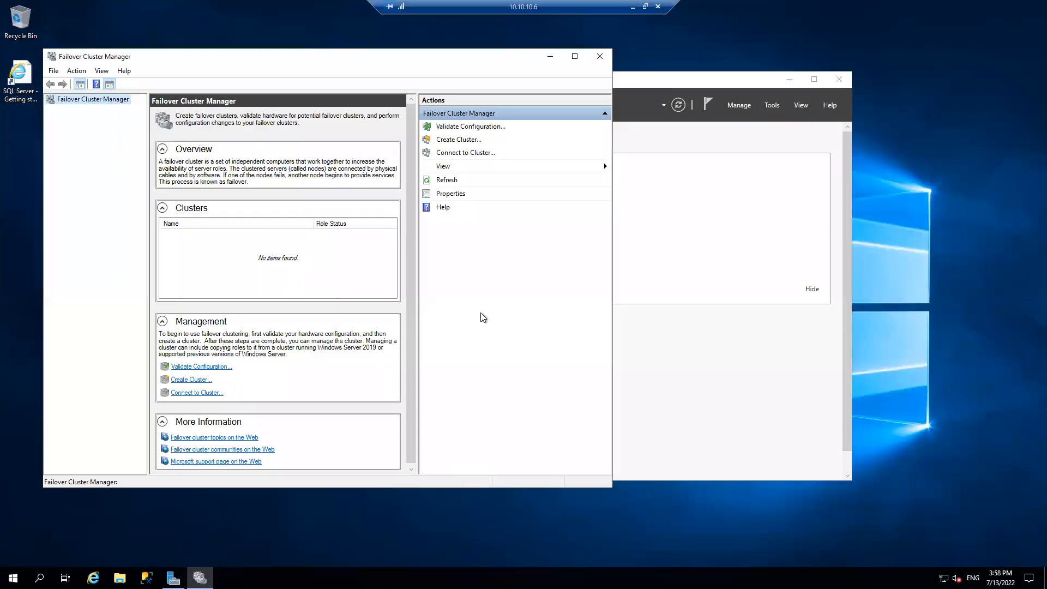
{"action": "left_click", "coordinate": [177, 513]}
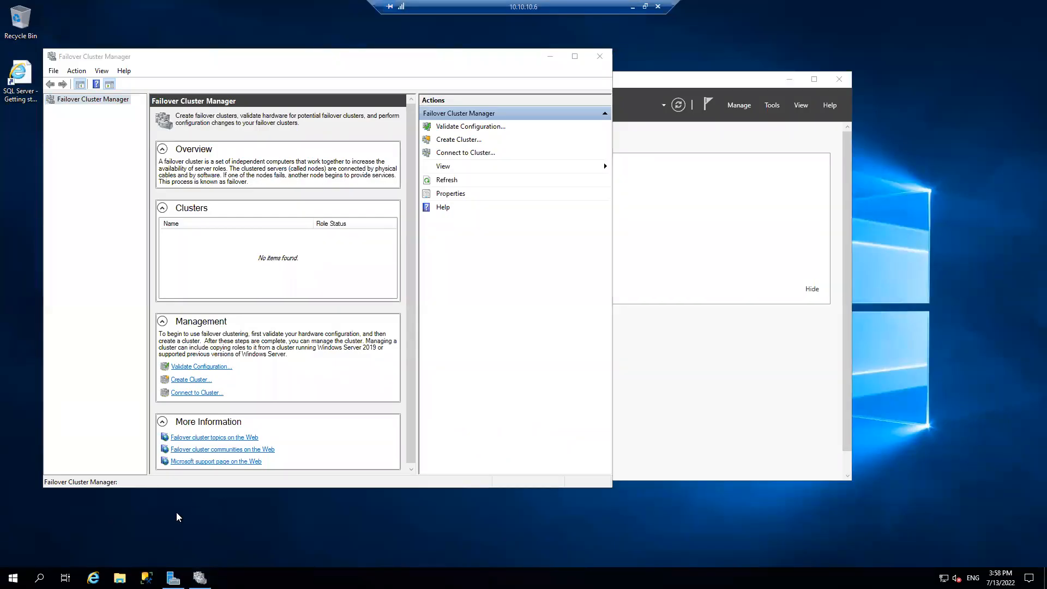
{"action": "key", "text": "super+r"}
{"action": "type", "text": "notepa"}
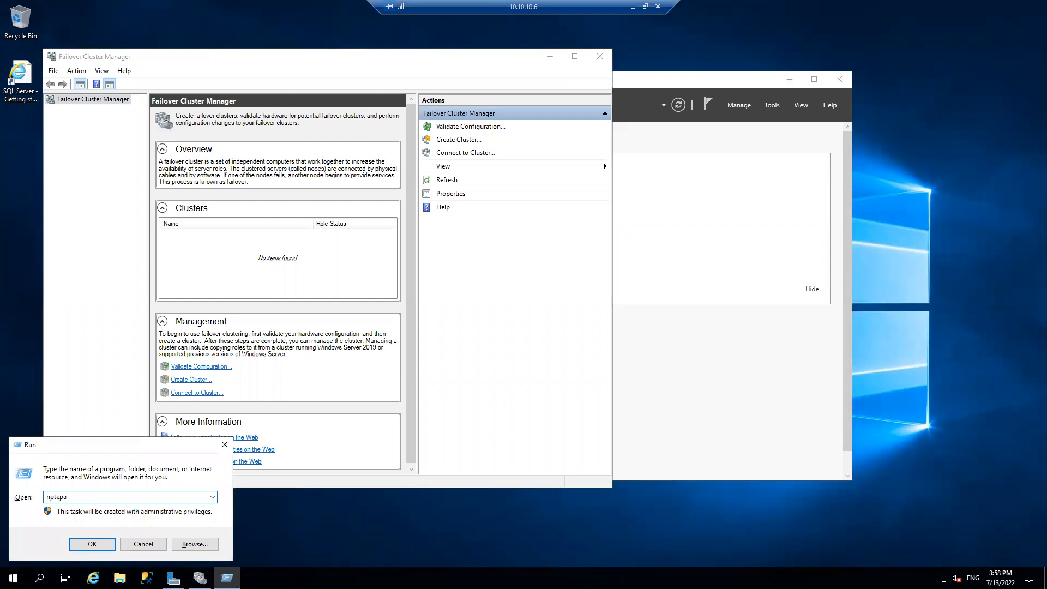
{"action": "type", "text": "d"}
{"action": "key", "text": "Return"}
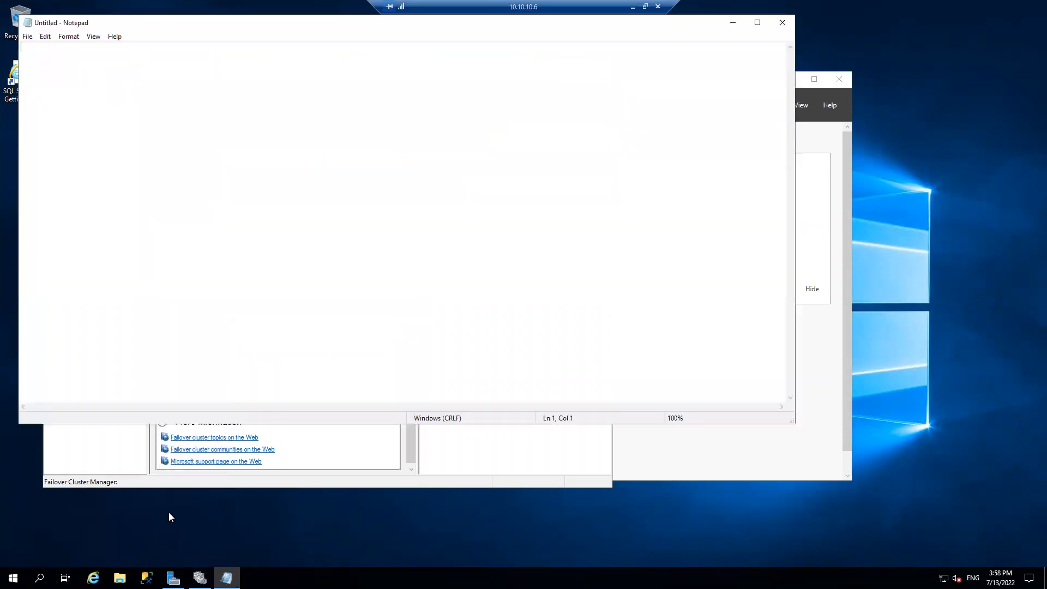
{"action": "key", "text": "ctrl+v"}
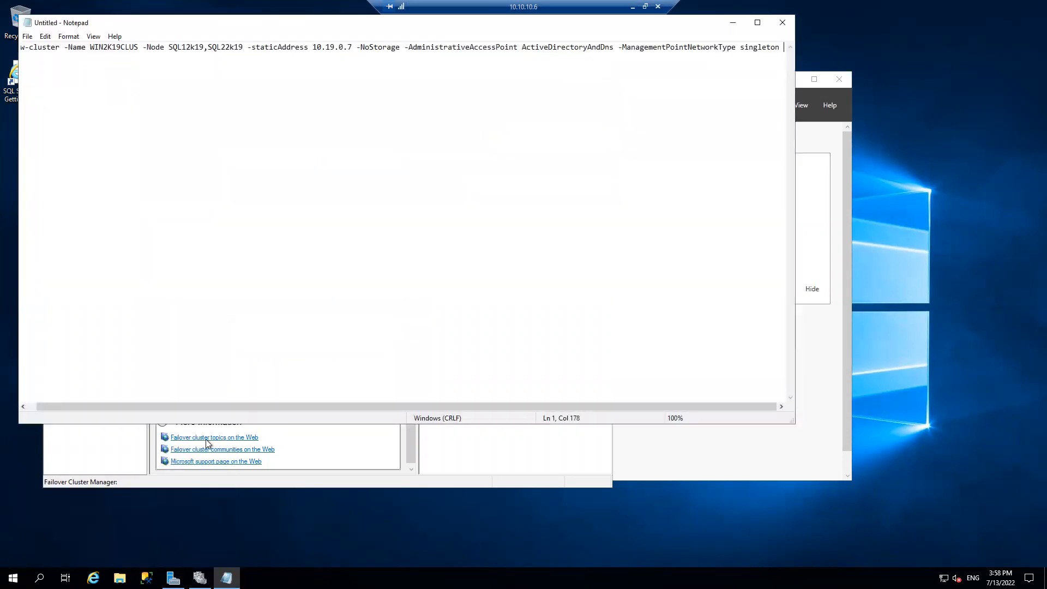
{"action": "left_click", "coordinate": [756, 25]}
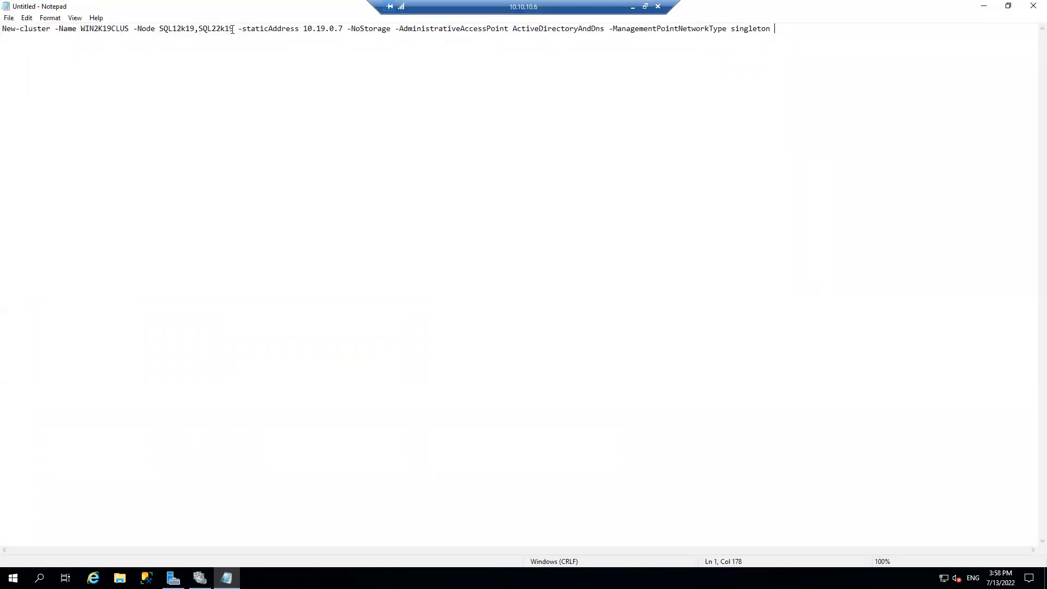
Replace the two sample node names in the New-cluster command with NODE1SQL.pointtosite.com
{"action": "left_click_drag", "start_coordinate": [234, 29], "coordinate": [161, 30]}
{"action": "type", "text": "1SQL."}
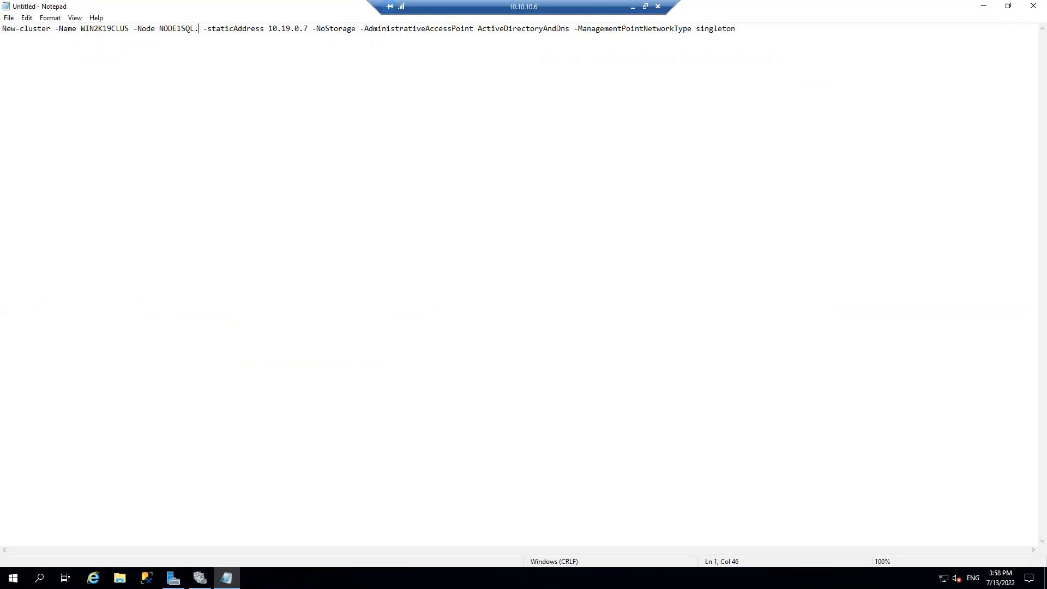
{"action": "type", "text": "pointto"}
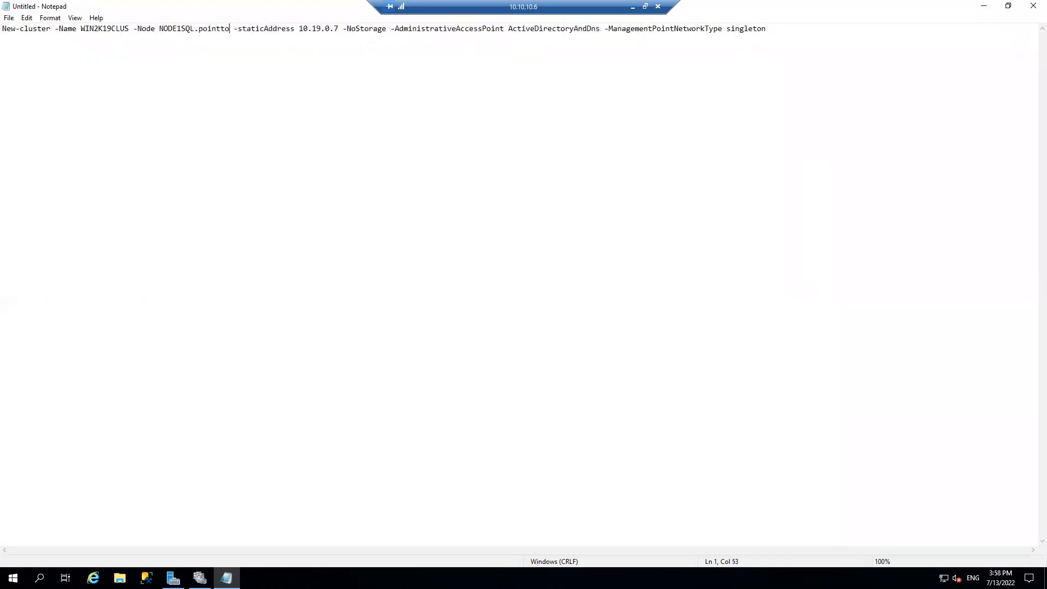
{"action": "type", "text": "site,"}
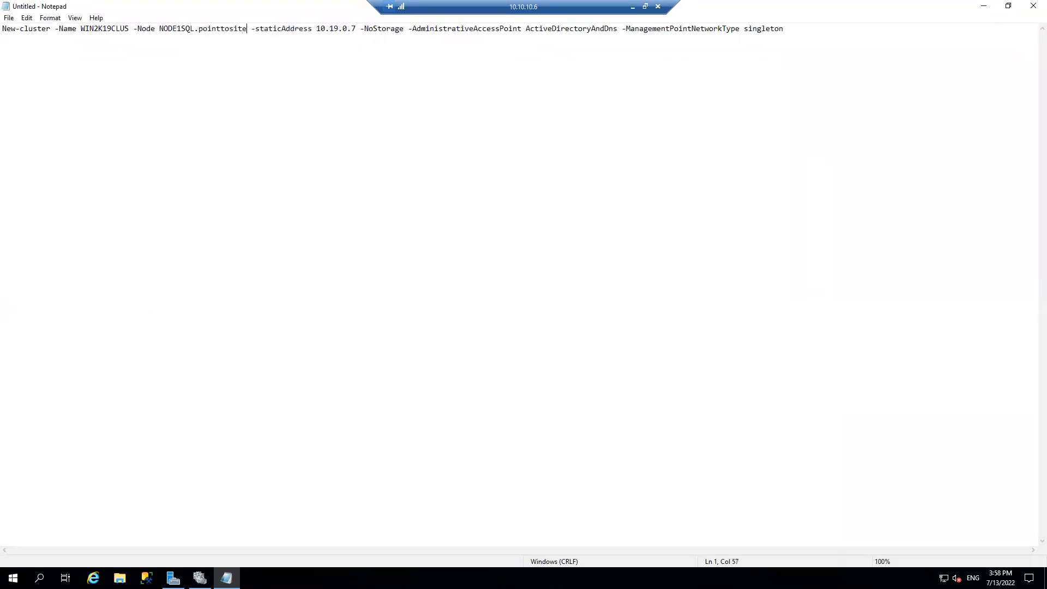
{"action": "key", "text": "BackSpace"}
{"action": "type", "text": ".com"}
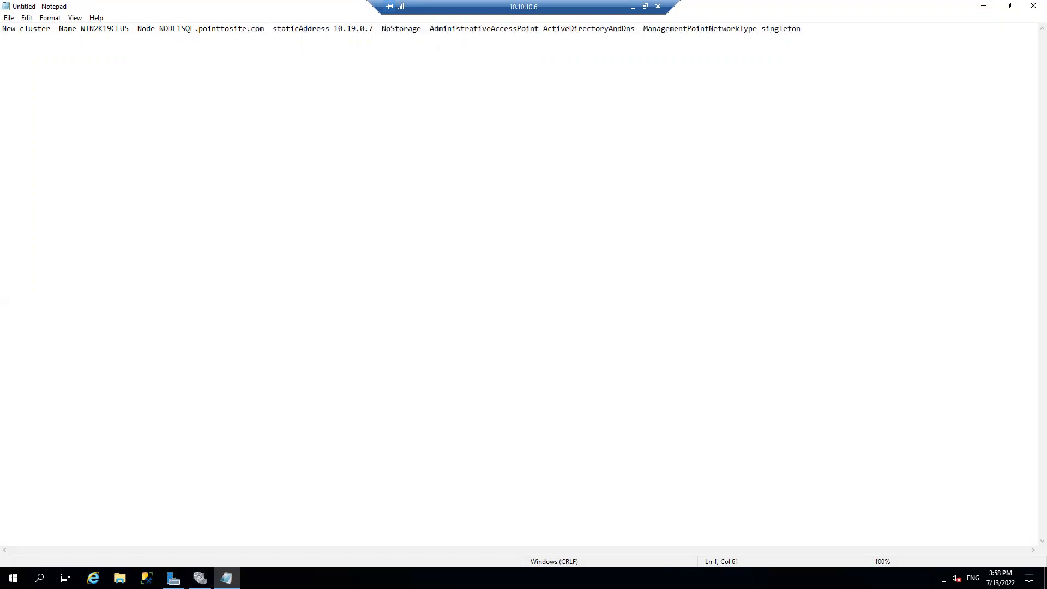
{"action": "type", "text": ","}
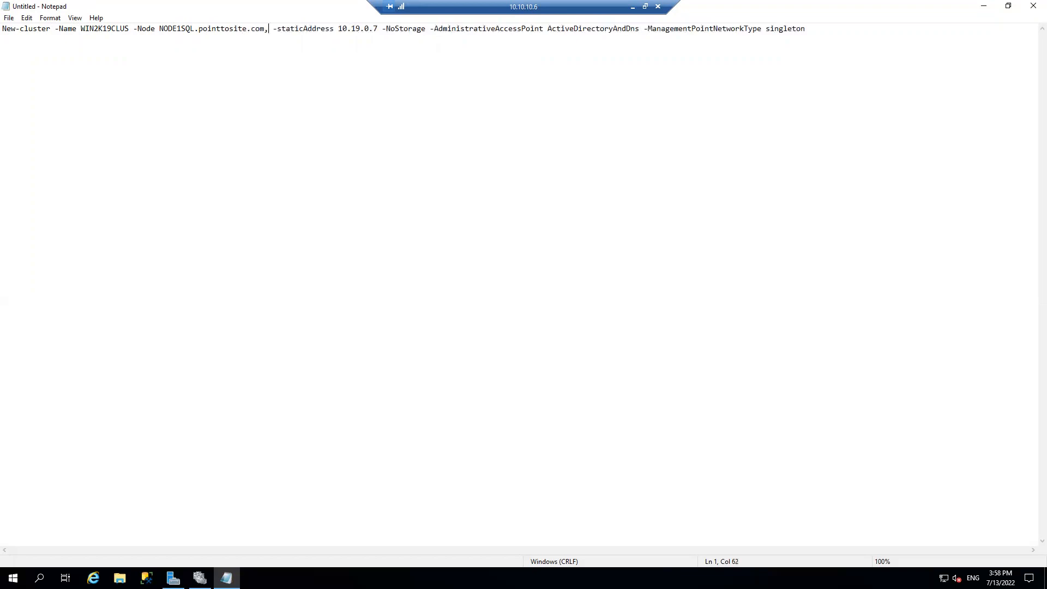
{"action": "type", "text": "AG1NODE1."}
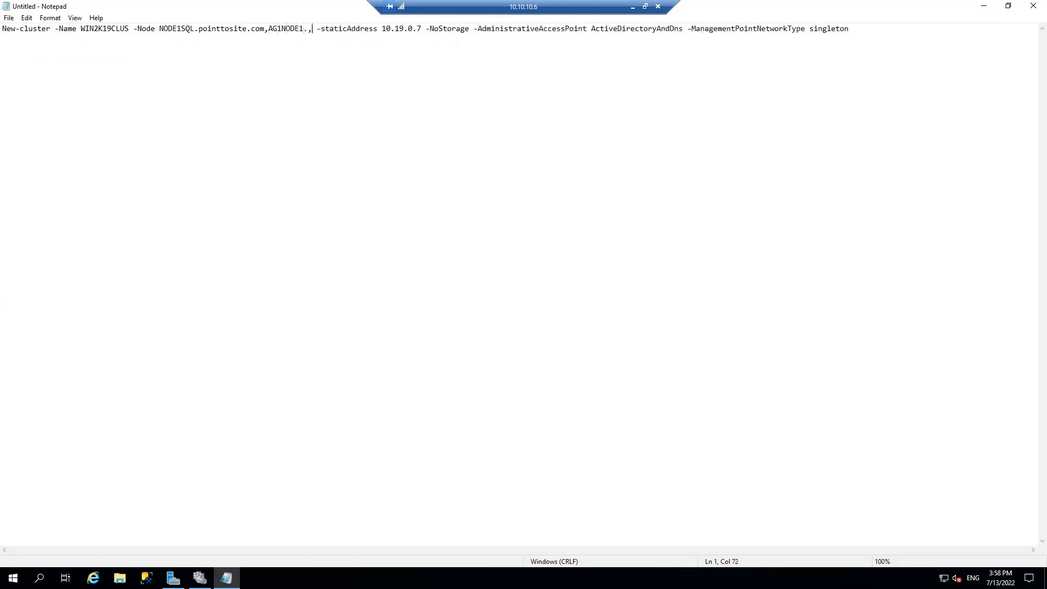
{"action": "type", "text": "contoso.com"}
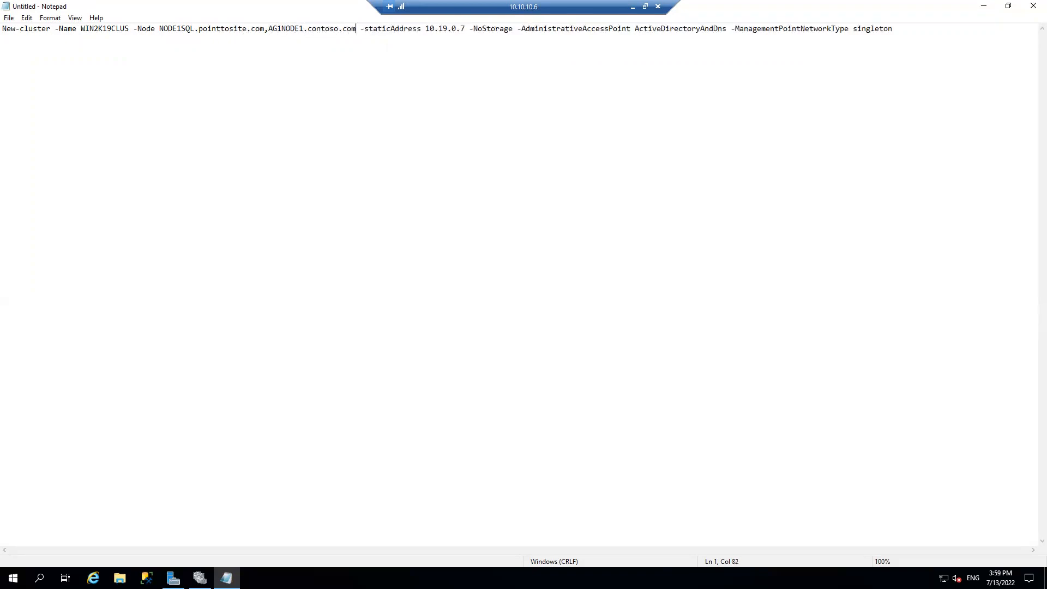
Set the static address in the New-cluster command to 192.168.0.25
{"action": "left_click", "coordinate": [467, 28]}
{"action": "left_click_drag", "start_coordinate": [468, 28], "coordinate": [426, 29]}
{"action": "type", "text": "192.168.0.25"}
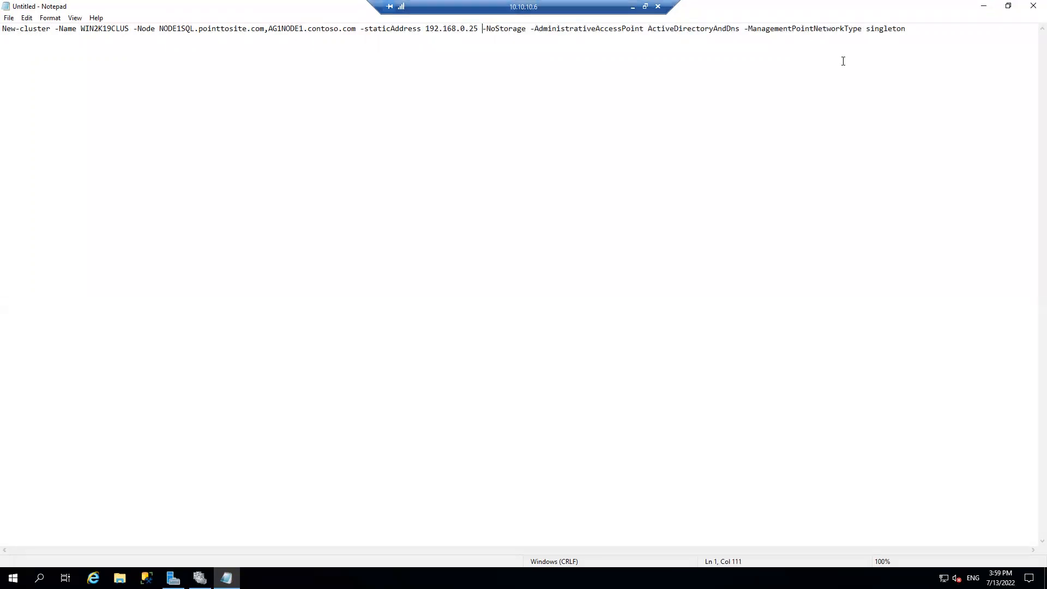
Copy the whole New-cluster command from Notepad into a new script in Windows PowerShell ISE
{"action": "left_click", "coordinate": [917, 29]}
{"action": "key", "text": "shift+Home"}
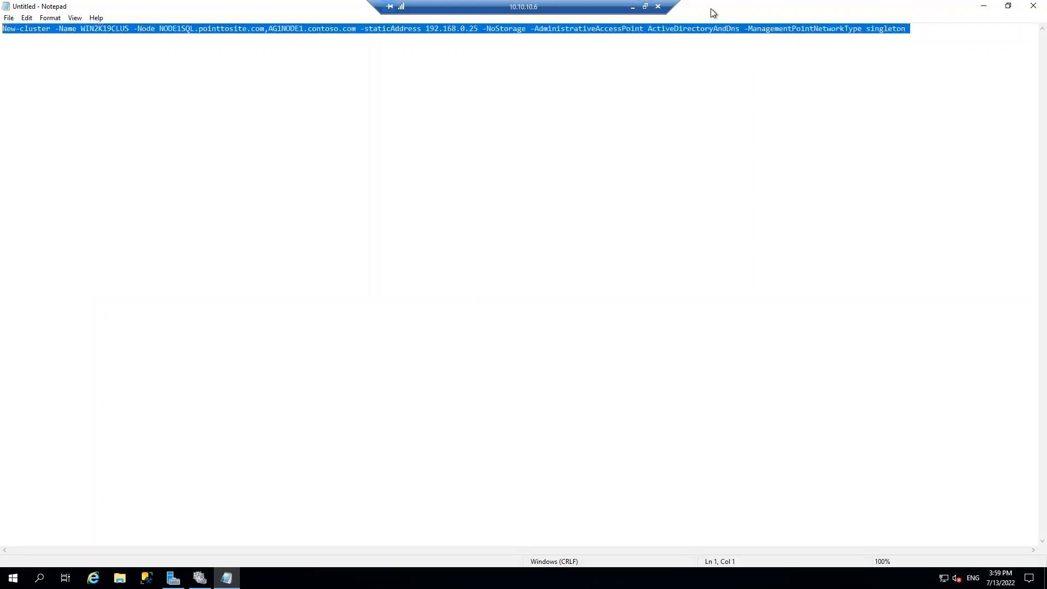
{"action": "left_click", "coordinate": [130, 30]}
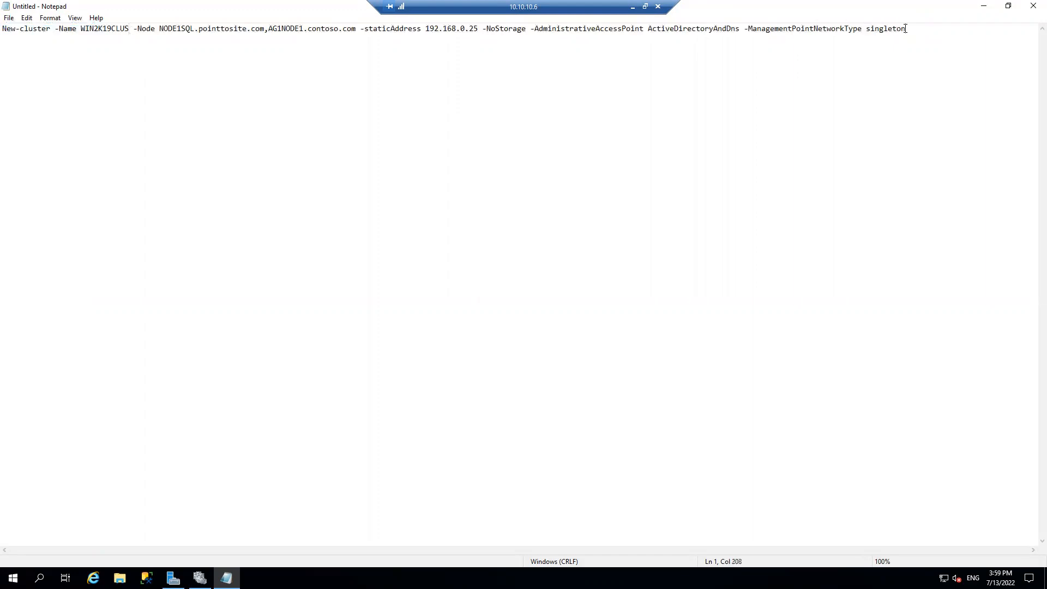
{"action": "key", "text": "shift+Home"}
{"action": "key", "text": "ctrl+c"}
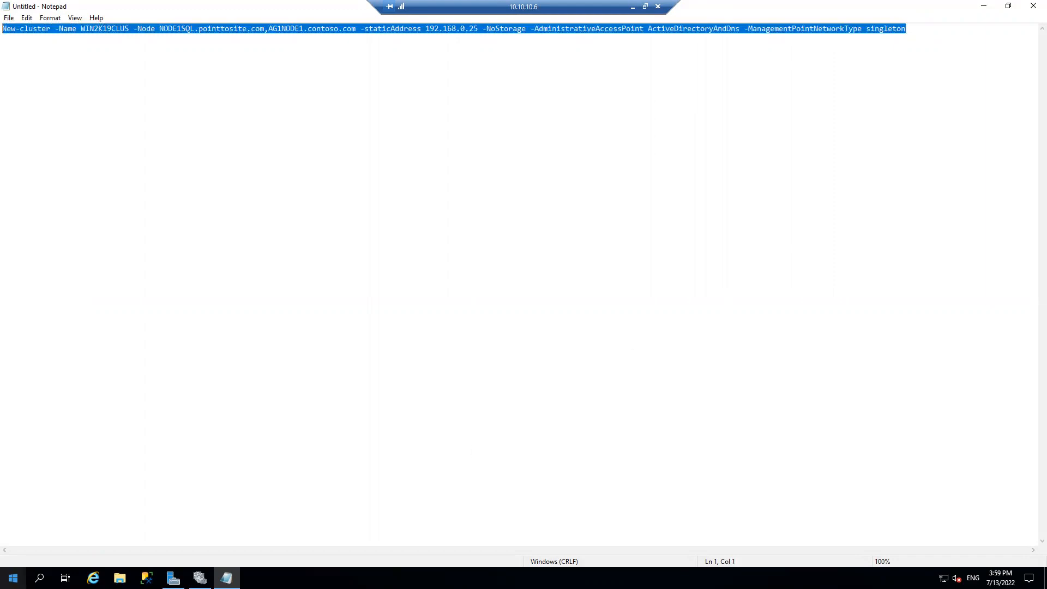
{"action": "left_click", "coordinate": [13, 578]}
{"action": "left_click", "coordinate": [312, 275]}
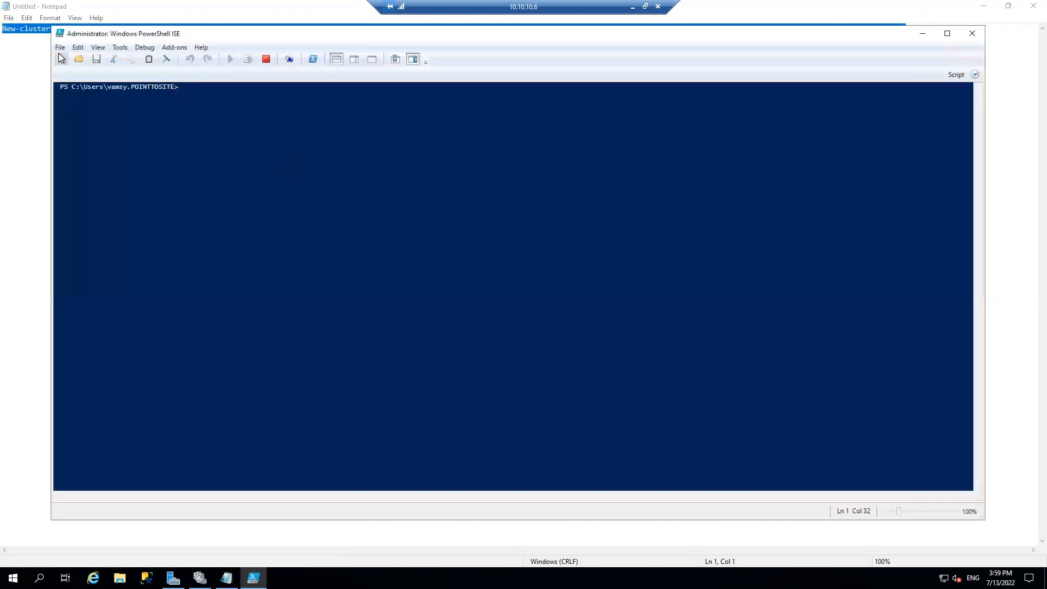
{"action": "left_click", "coordinate": [60, 48]}
{"action": "mouse_move", "coordinate": [76, 49]}
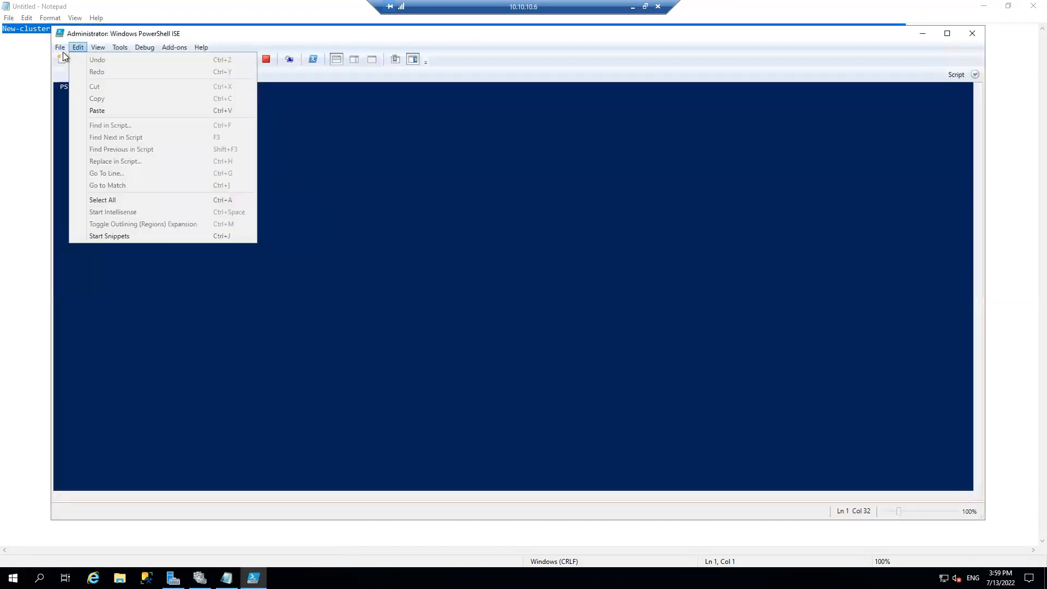
{"action": "left_click", "coordinate": [67, 58]}
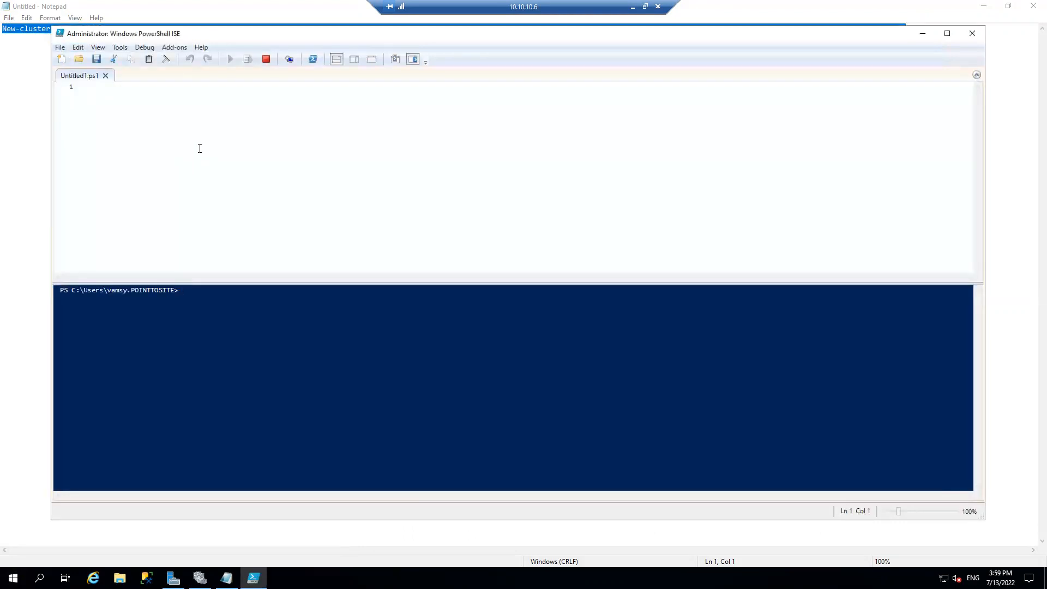
{"action": "key", "text": "ctrl+v"}
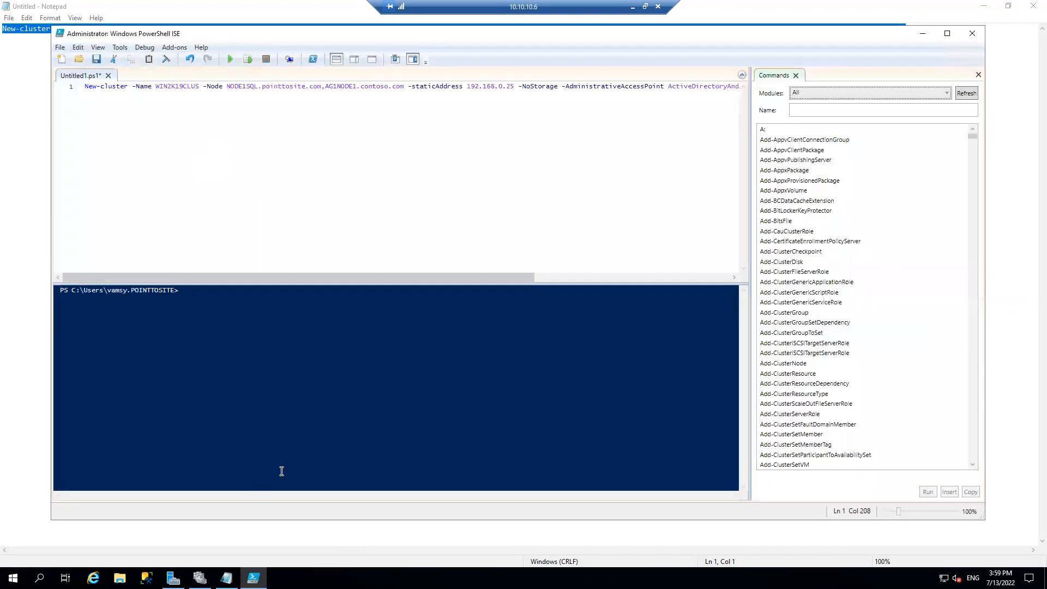
Switch to Failover Cluster Manager, start validating a configuration and add NODE1SQL from pointtosite.com as the first server
{"action": "left_click", "coordinate": [200, 578]}
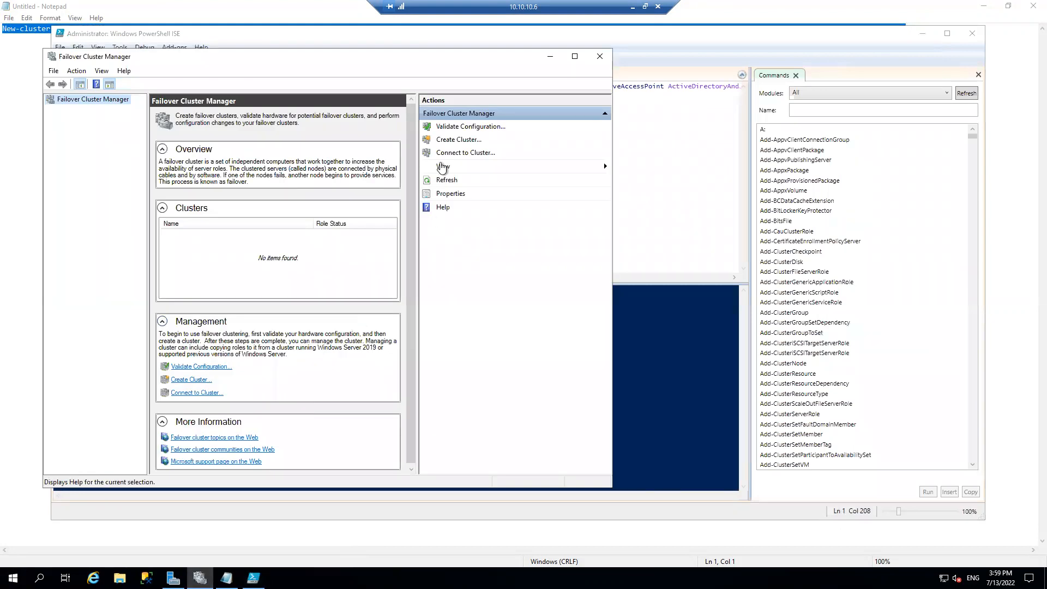
{"action": "left_click", "coordinate": [463, 128]}
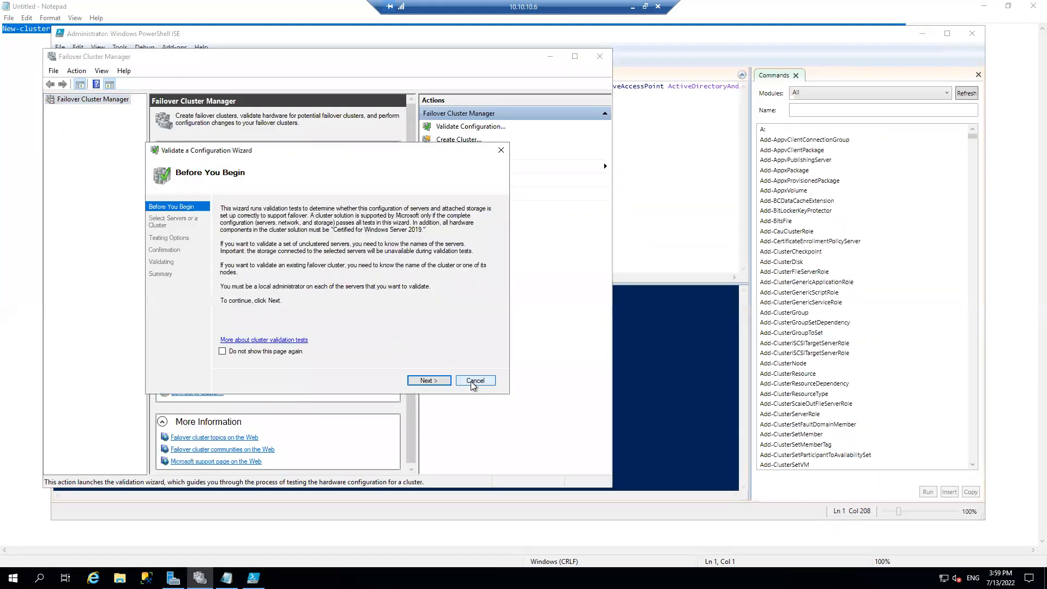
{"action": "left_click", "coordinate": [439, 381]}
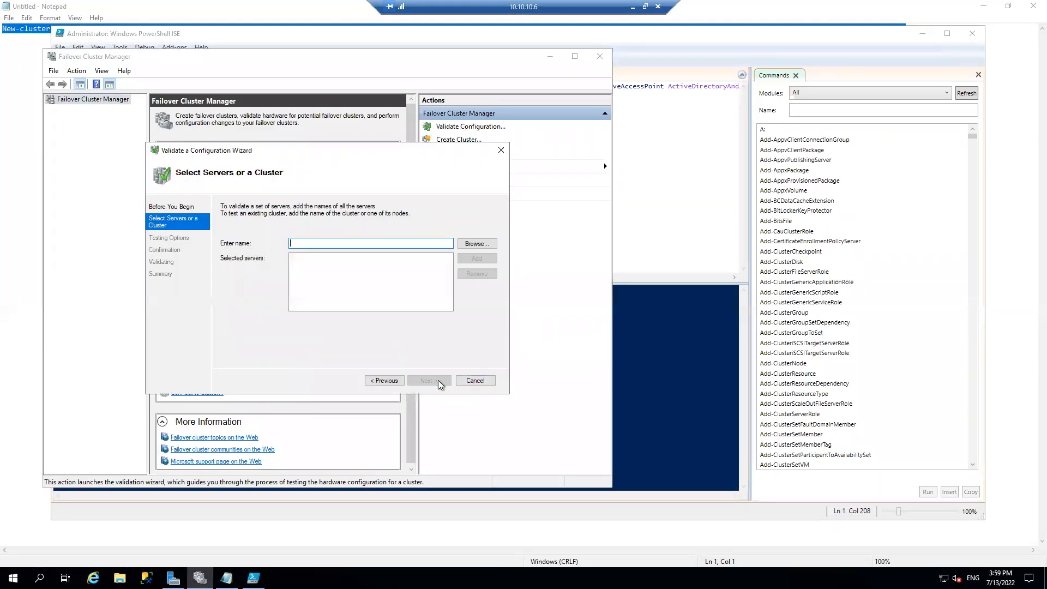
{"action": "left_click", "coordinate": [478, 244]}
{"action": "type", "text": "NODESQL"}
{"action": "key", "text": "Return"}
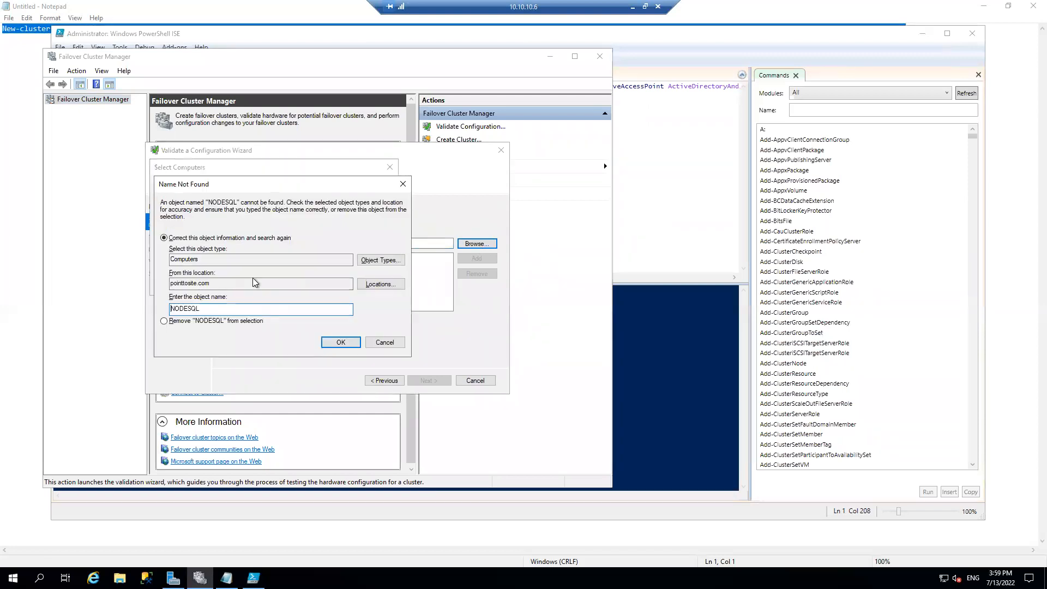
{"action": "left_click", "coordinate": [382, 343]}
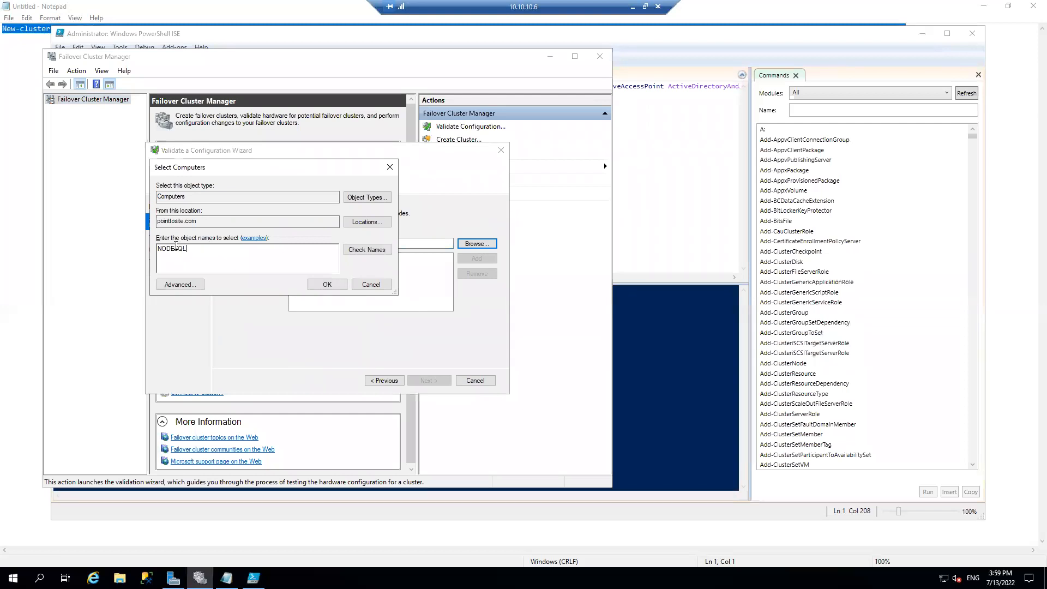
{"action": "type", "text": "1"}
{"action": "left_click", "coordinate": [328, 286]}
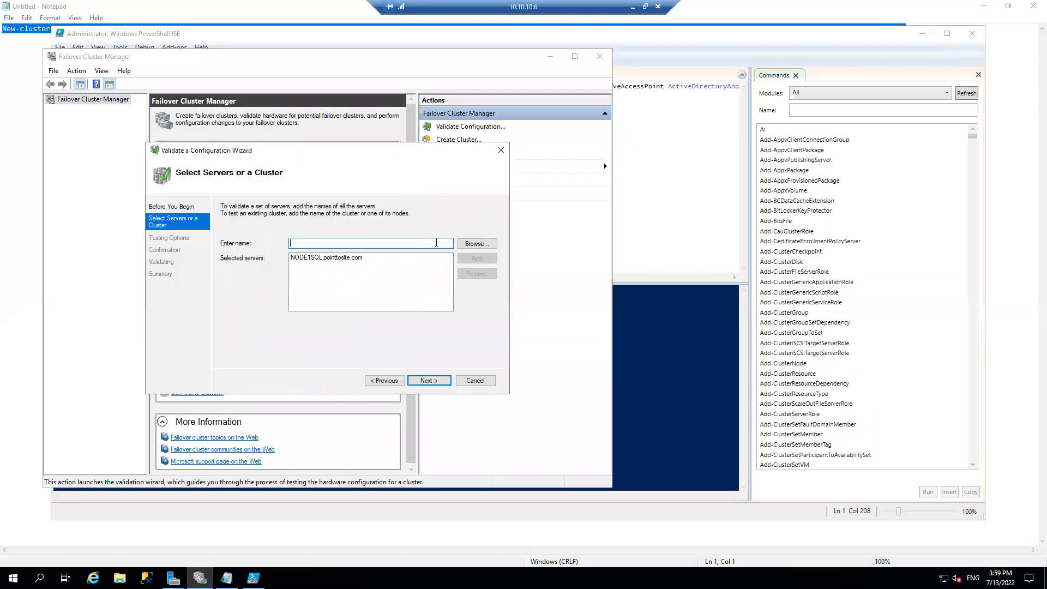
Add AG1NODE1 from the Contoso.com domain to the servers selected for validation
{"action": "left_click", "coordinate": [475, 245]}
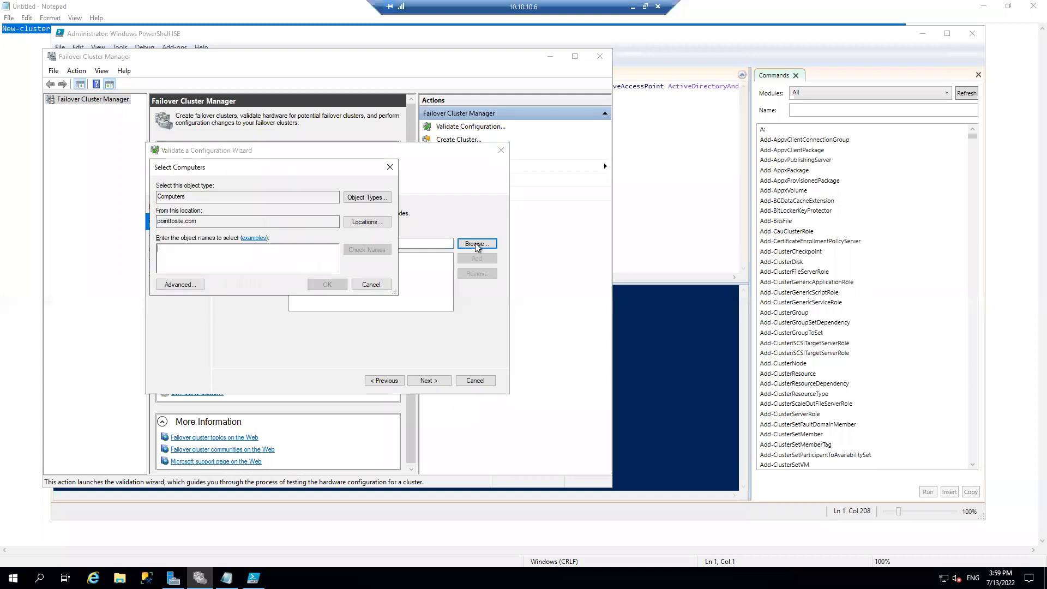
{"action": "left_click", "coordinate": [361, 223]}
{"action": "left_click", "coordinate": [201, 257]}
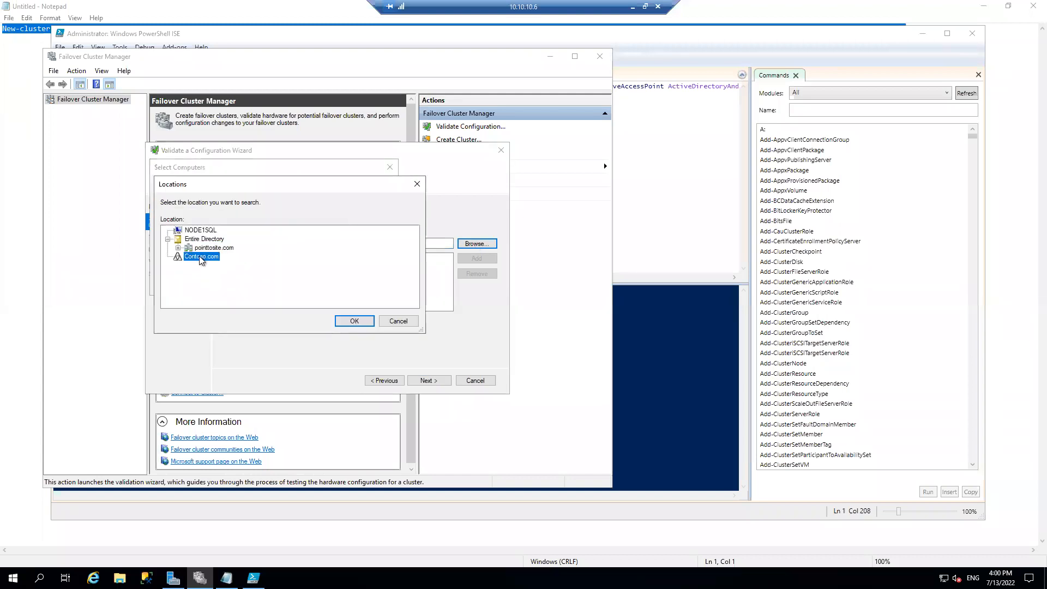
{"action": "left_click", "coordinate": [355, 321]}
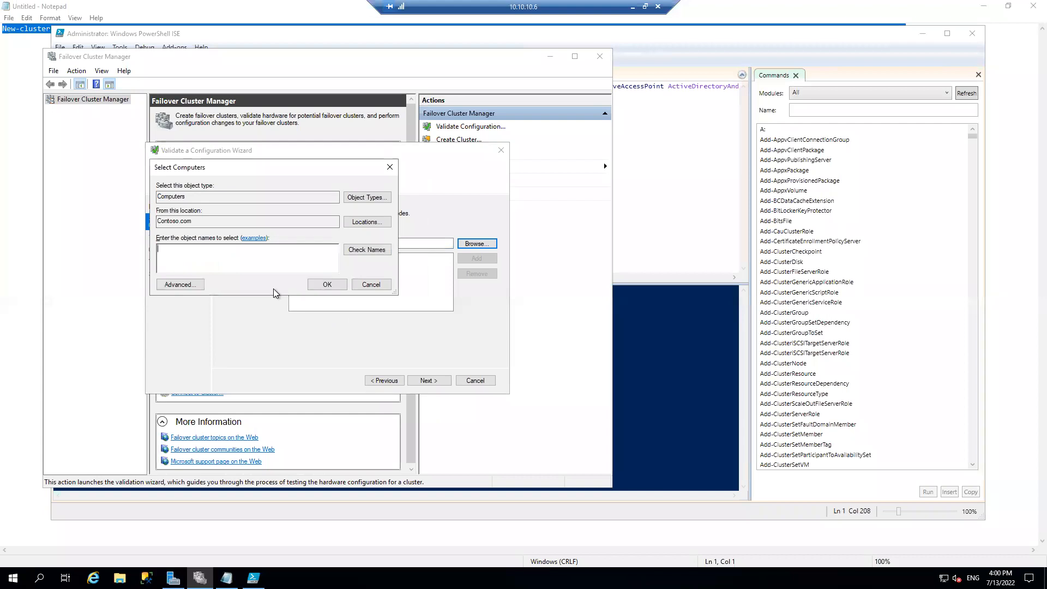
{"action": "type", "text": "AG1NODE1"}
{"action": "left_click", "coordinate": [350, 253]}
{"action": "left_click", "coordinate": [339, 285]}
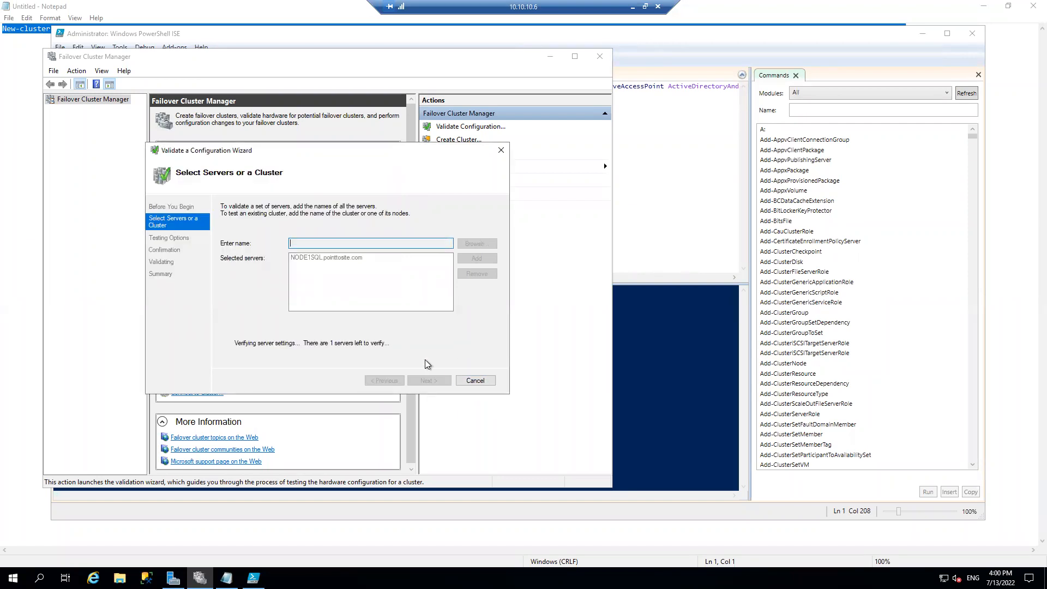
Keep the option to run all tests (recommended) and start the cluster validation on the selected servers
{"action": "left_click", "coordinate": [442, 384]}
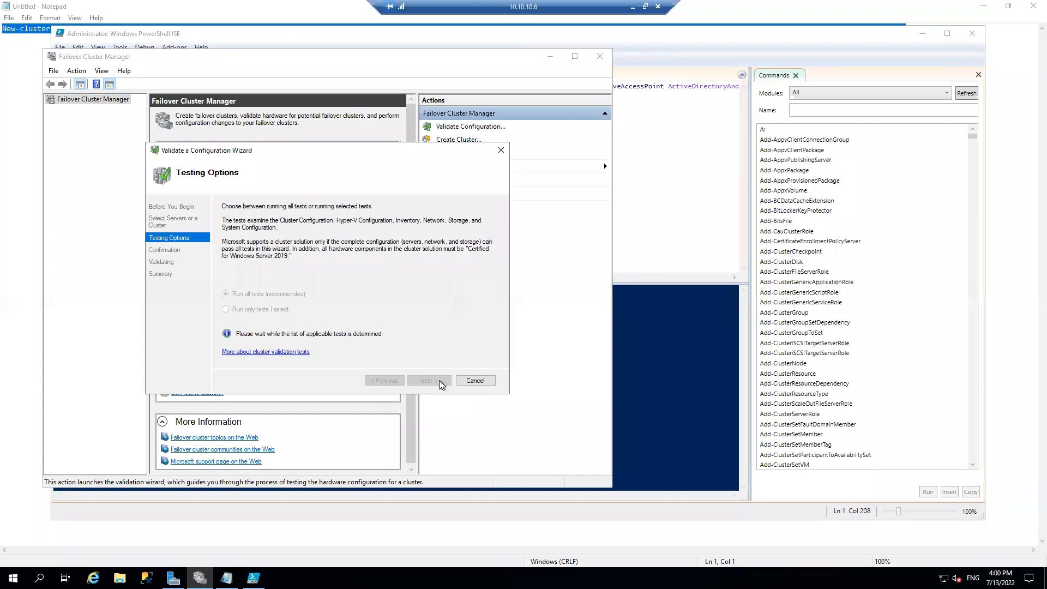
{"action": "left_click", "coordinate": [439, 382]}
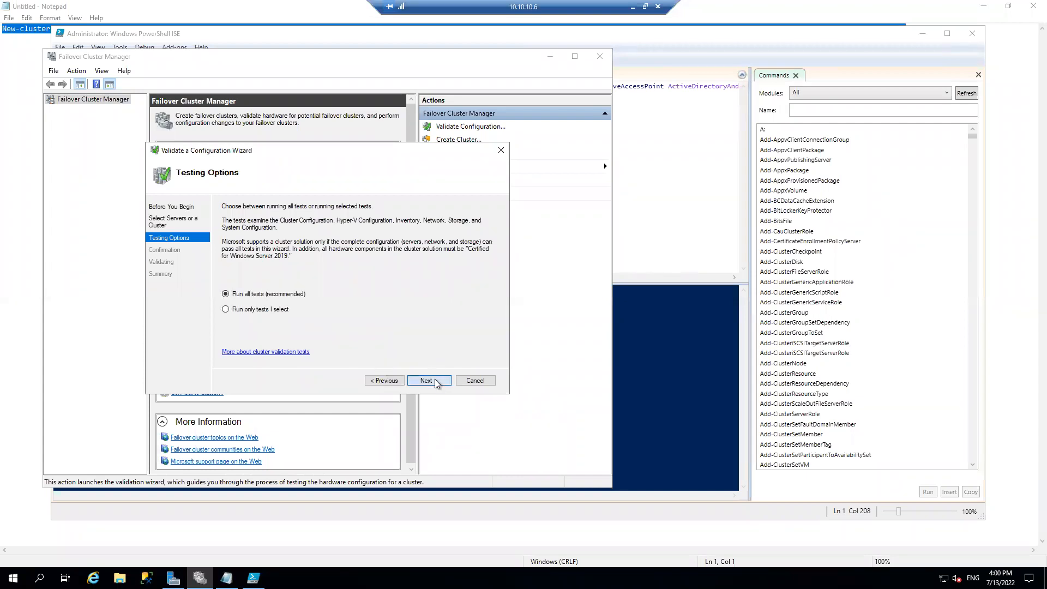
{"action": "left_click", "coordinate": [437, 382]}
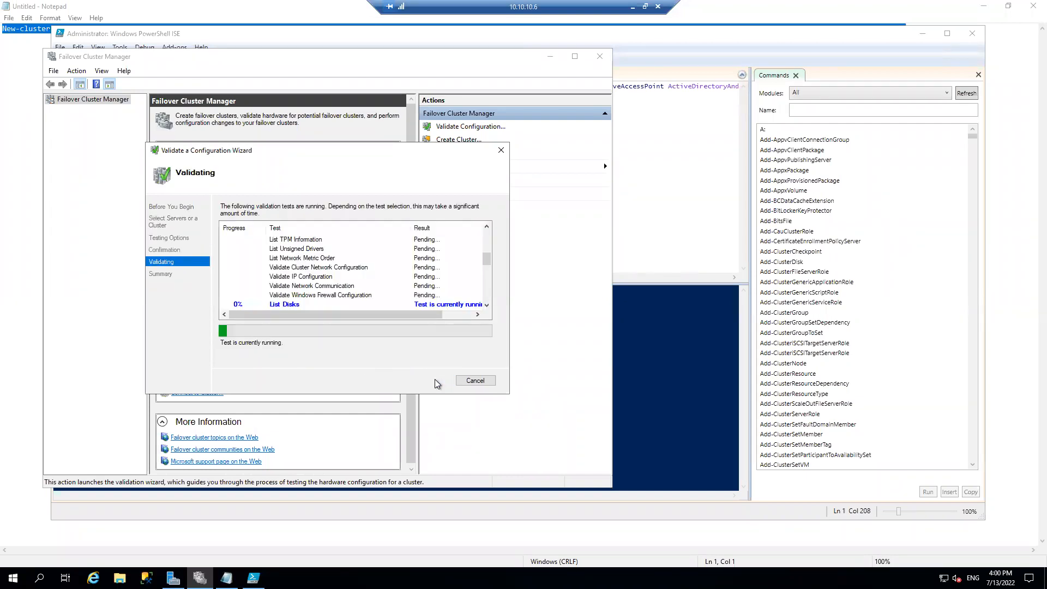
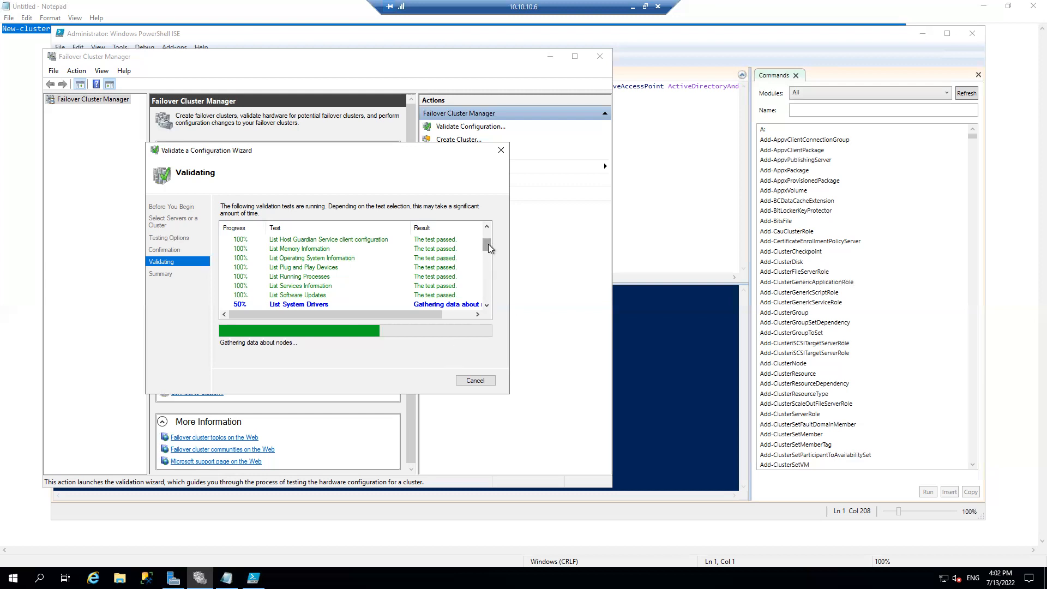
Close the Commands pane in PowerShell ISE, put that window away and follow the running cluster validation tests
{"action": "mouse_move", "coordinate": [489, 249]}
{"action": "left_mouse_down"}
{"action": "mouse_move", "coordinate": [488, 306]}
{"action": "mouse_move", "coordinate": [503, 257]}
{"action": "left_mouse_up"}
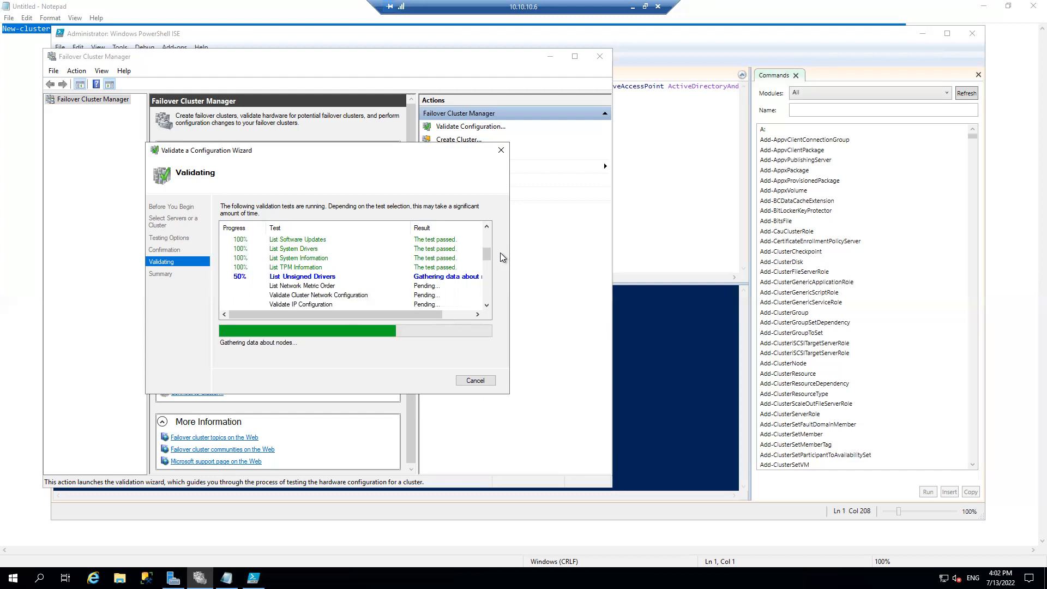
{"action": "left_click", "coordinate": [795, 75]}
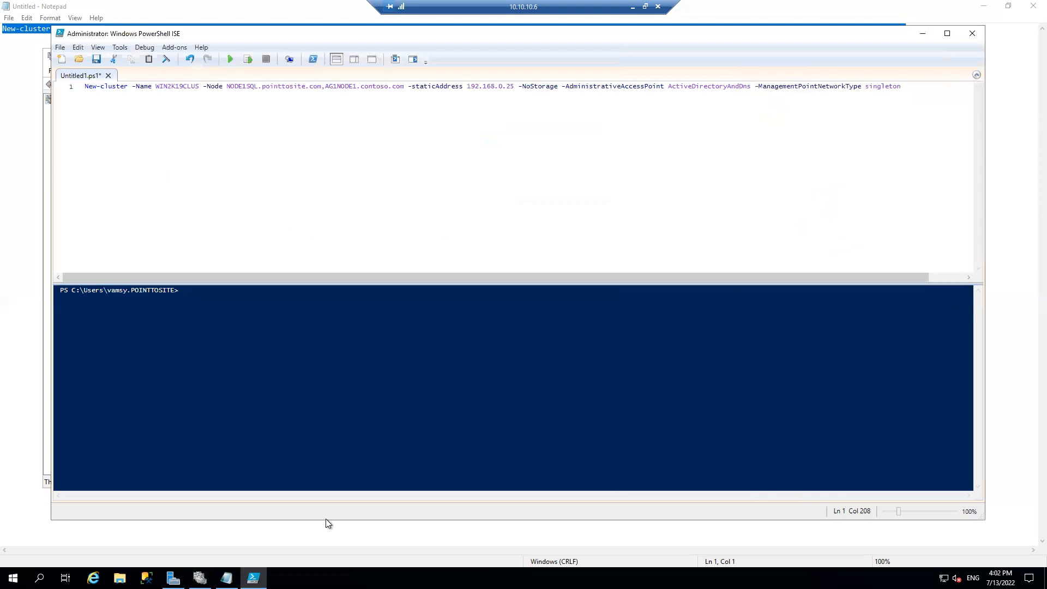
{"action": "left_click", "coordinate": [253, 578]}
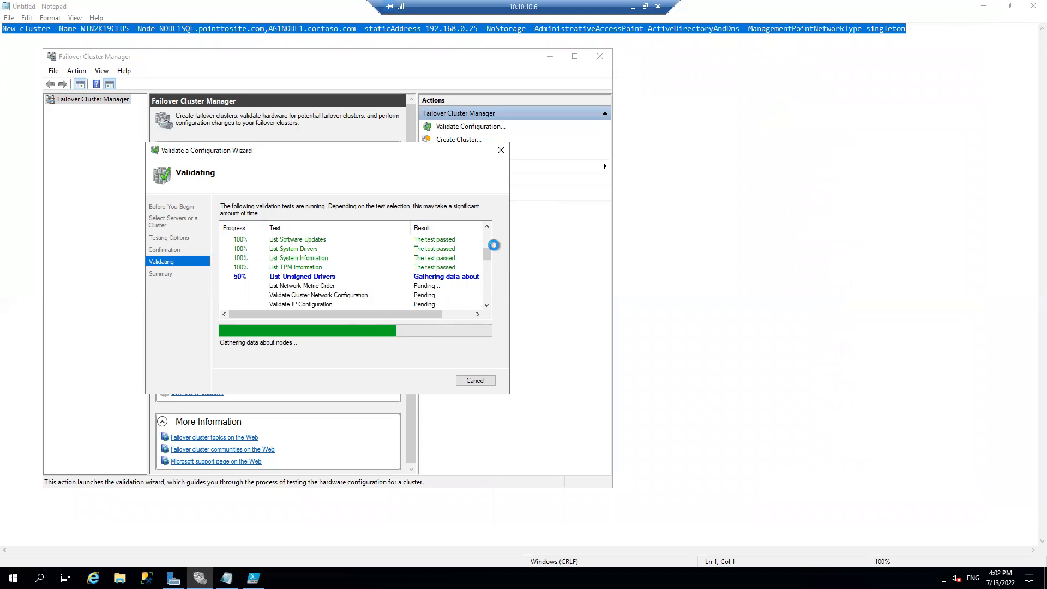
{"action": "left_click_drag", "start_coordinate": [489, 260], "coordinate": [485, 299]}
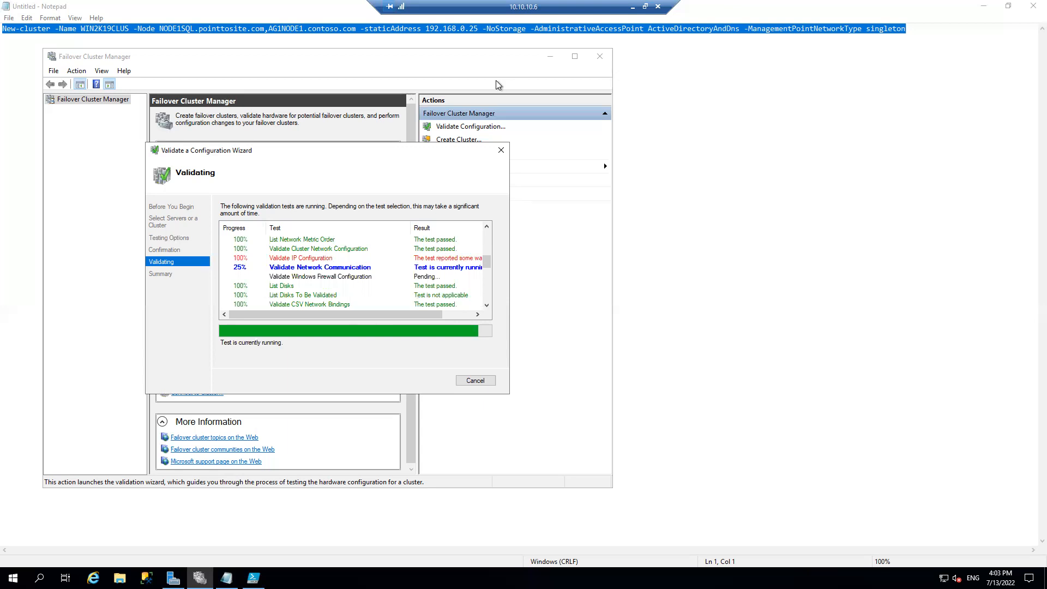
Switch to Chrome on the local machine and search Google for "can we create windows cluster between different operating systems version"
{"action": "left_click", "coordinate": [634, 8]}
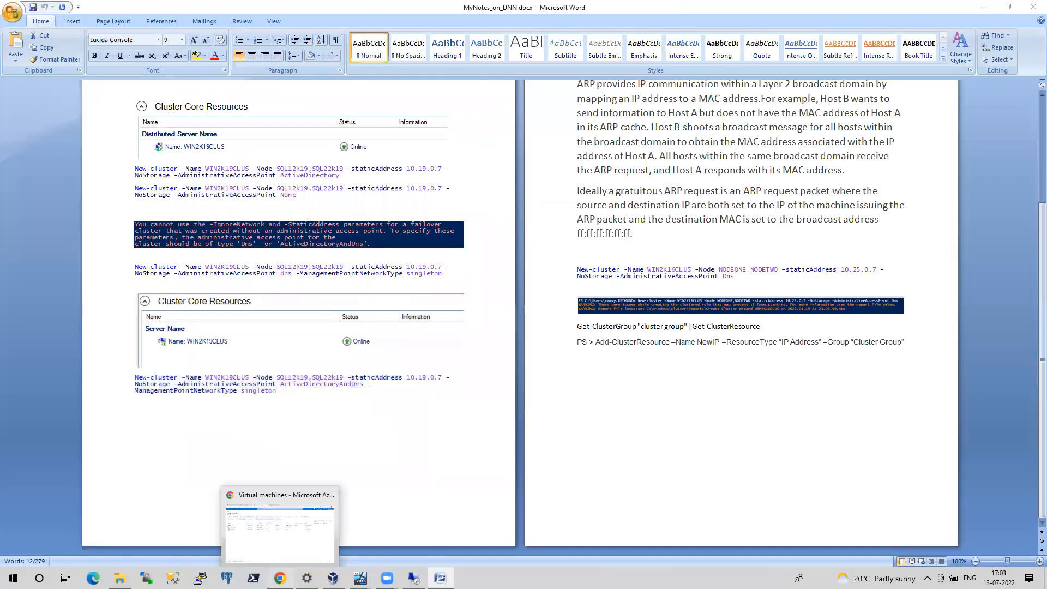
{"action": "left_click", "coordinate": [279, 578]}
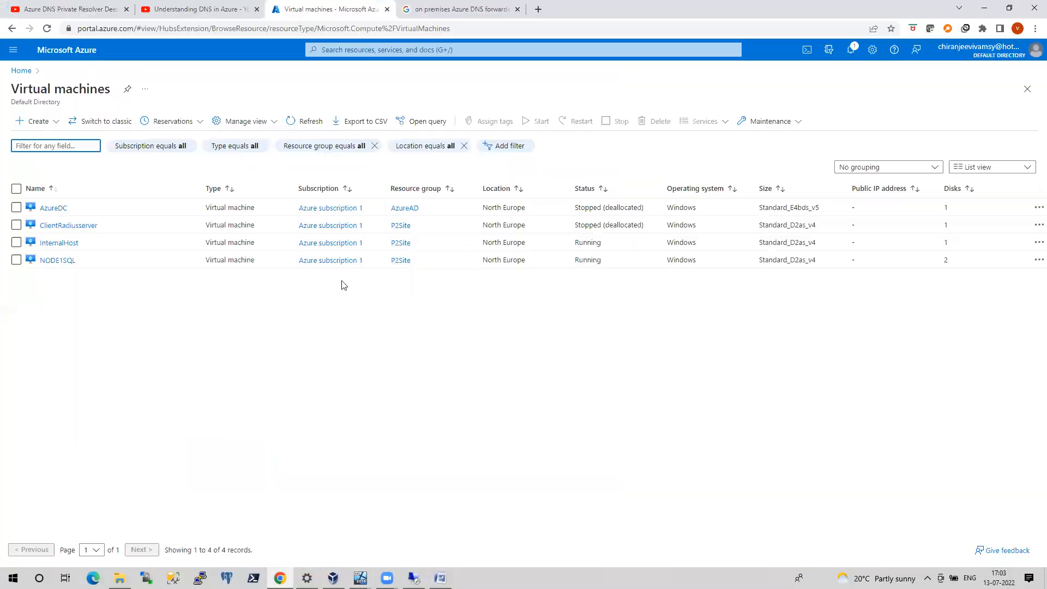
{"action": "left_click", "coordinate": [538, 9]}
{"action": "type", "text": "ca"}
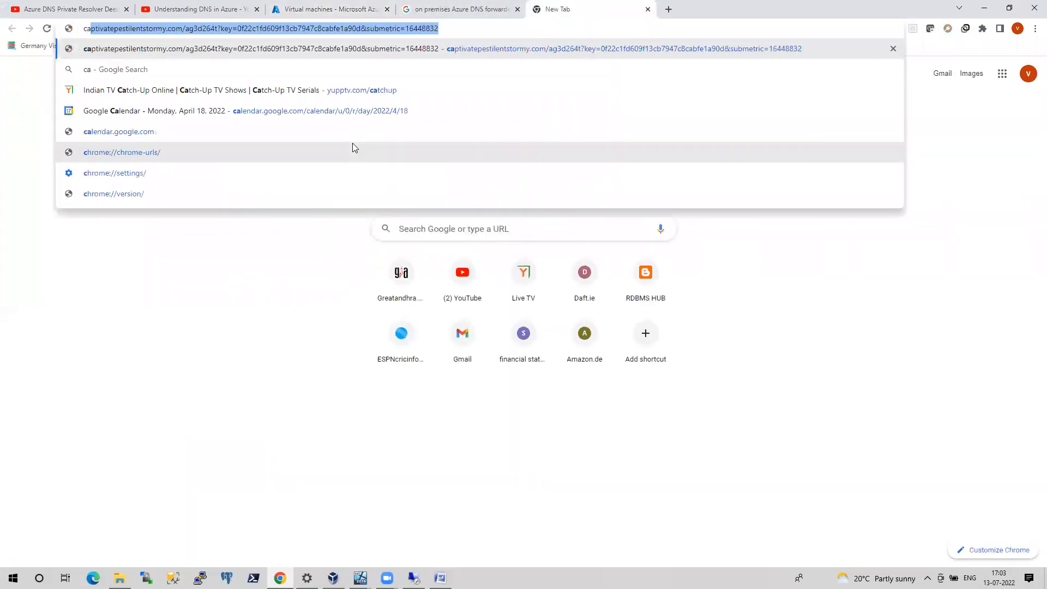
{"action": "type", "text": "n we create wi"}
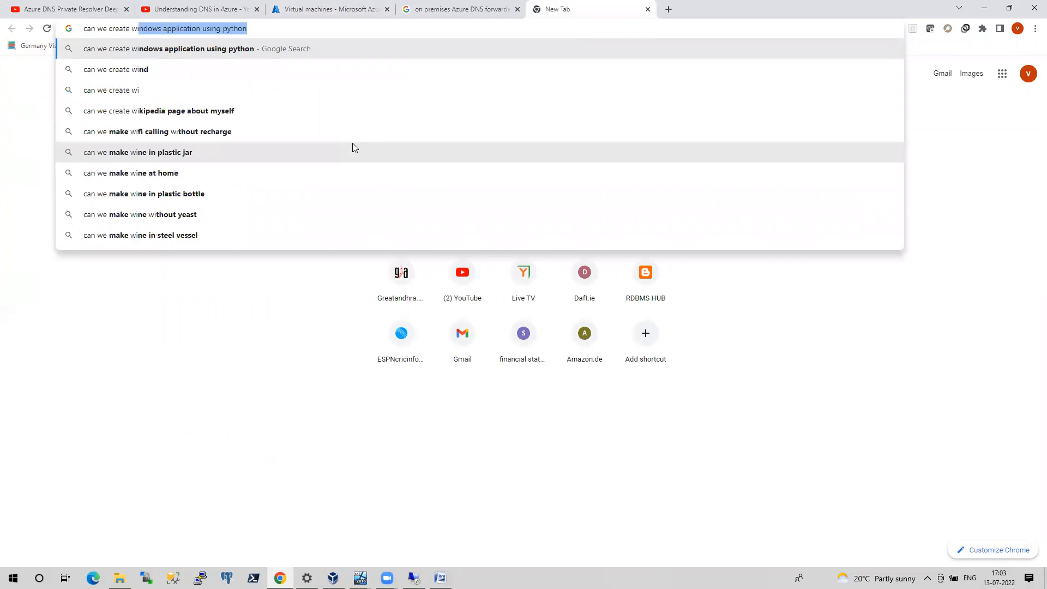
{"action": "type", "text": "ndlows"}
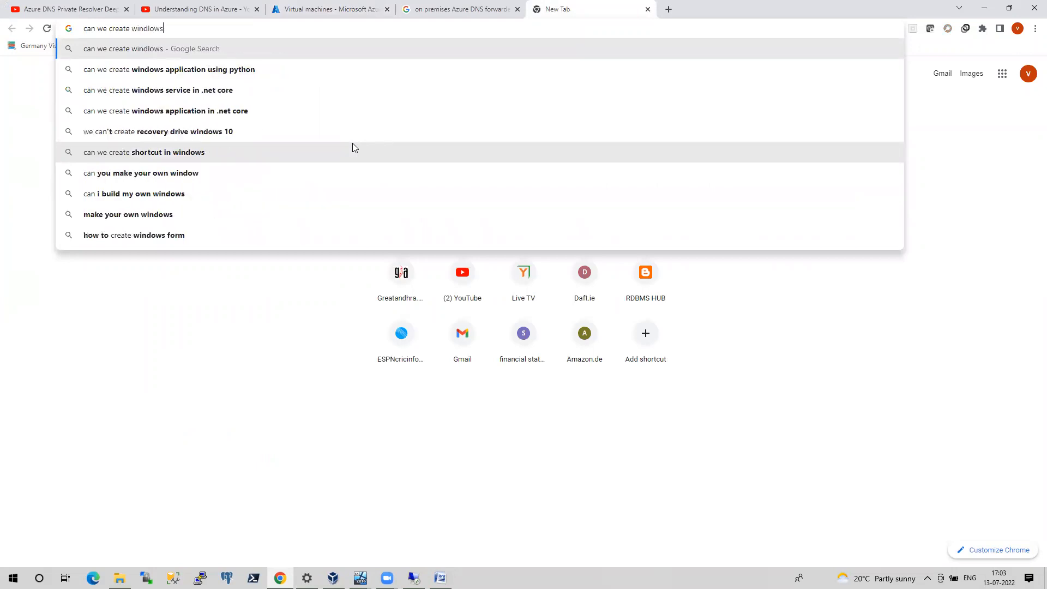
{"action": "key", "text": "BackSpace"}
{"action": "key", "text": "BackSpace"}
{"action": "key", "text": "BackSpace"}
{"action": "key", "text": "BackSpace"}
{"action": "type", "text": "ows cluster "}
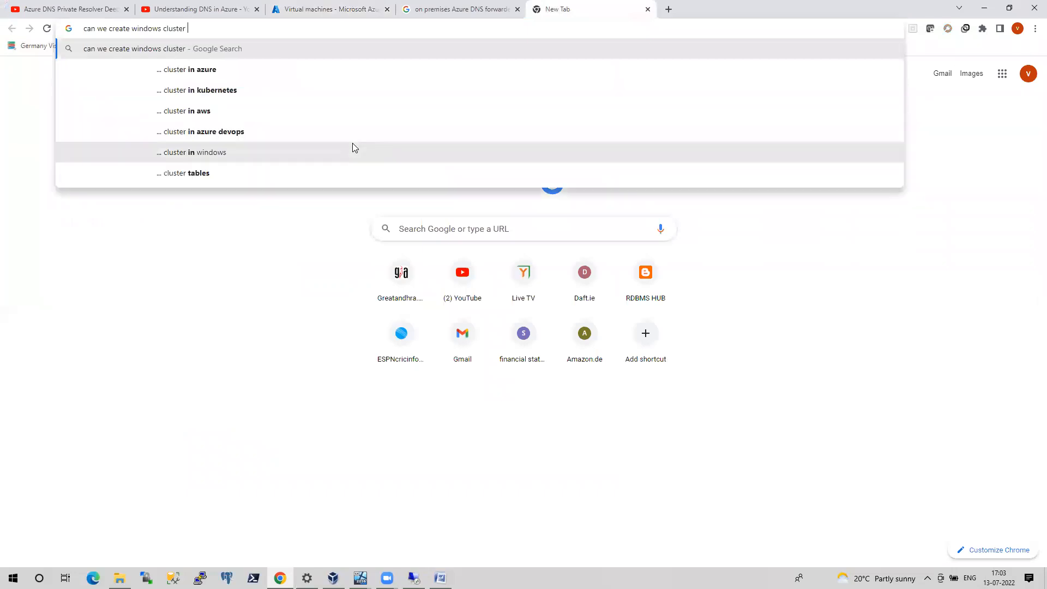
{"action": "type", "text": "between"}
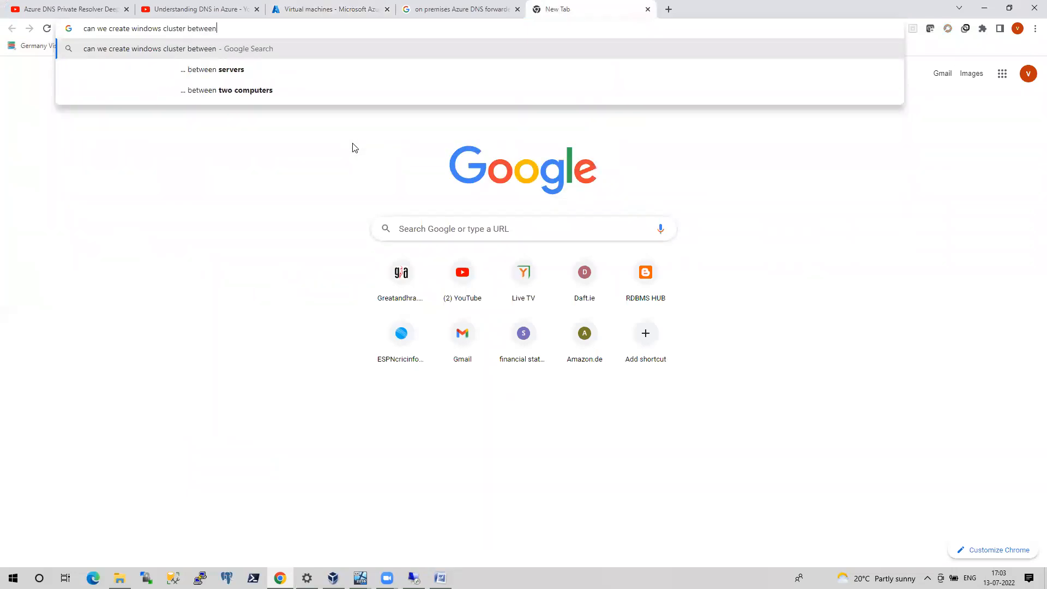
{"action": "type", "text": " differet"}
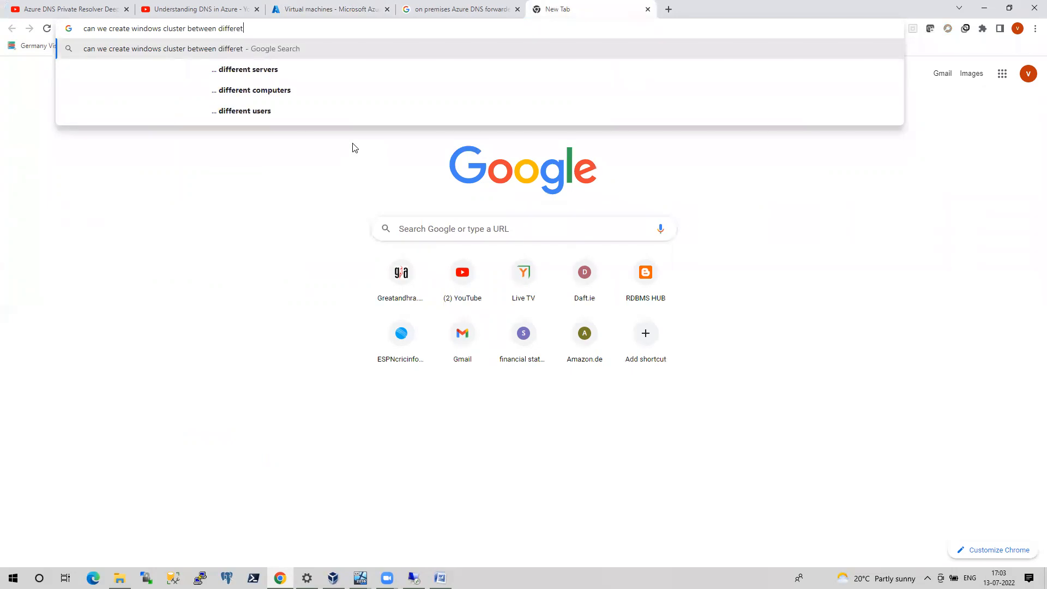
{"action": "key", "text": "BackSpace"}
{"action": "type", "text": "nt"}
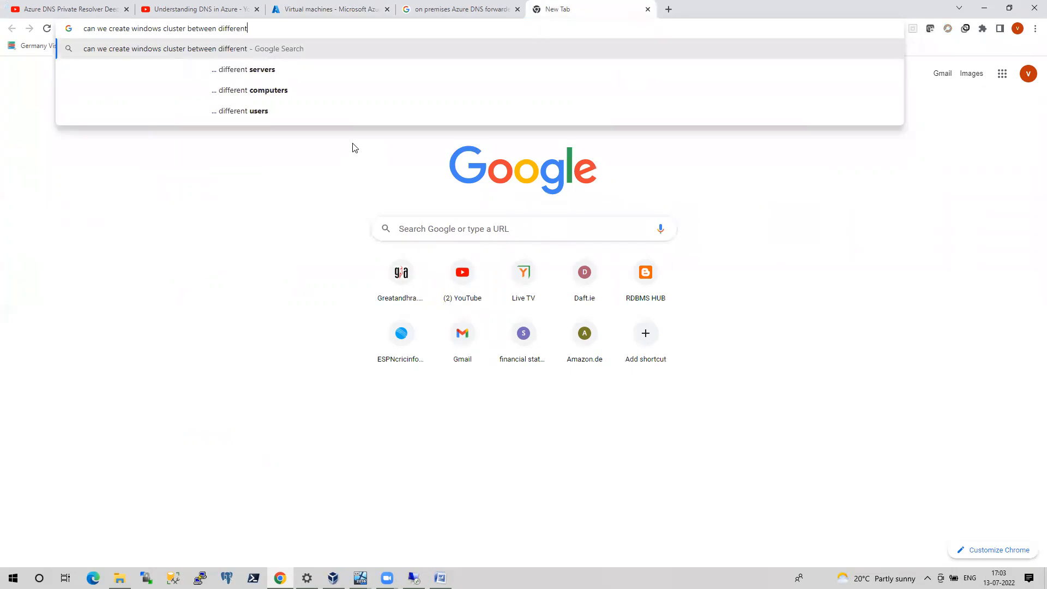
{"action": "type", "text": " oper"}
{"action": "key", "text": "Down"}
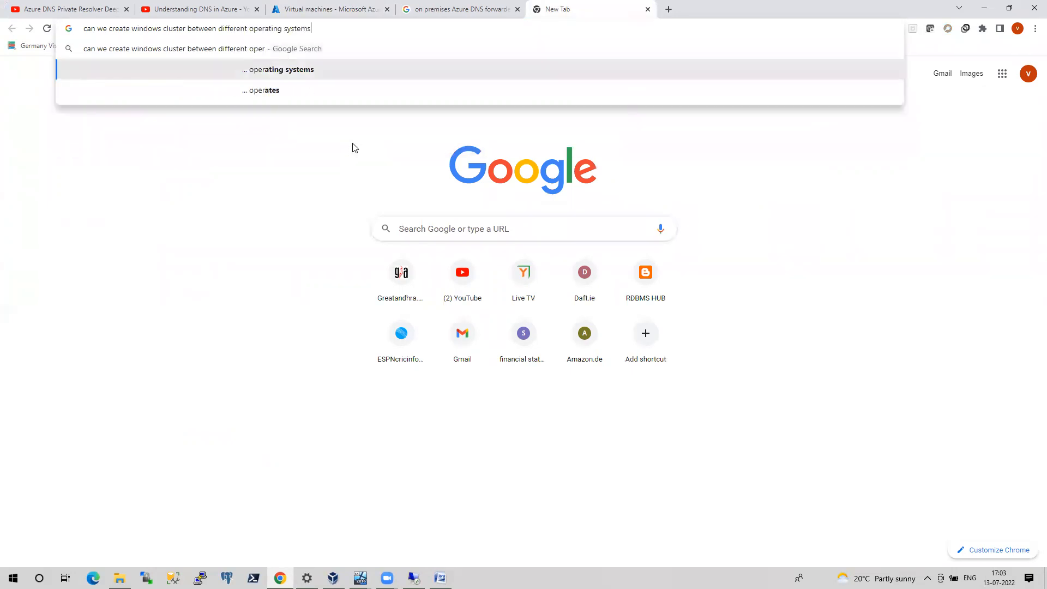
{"action": "type", "text": "version"}
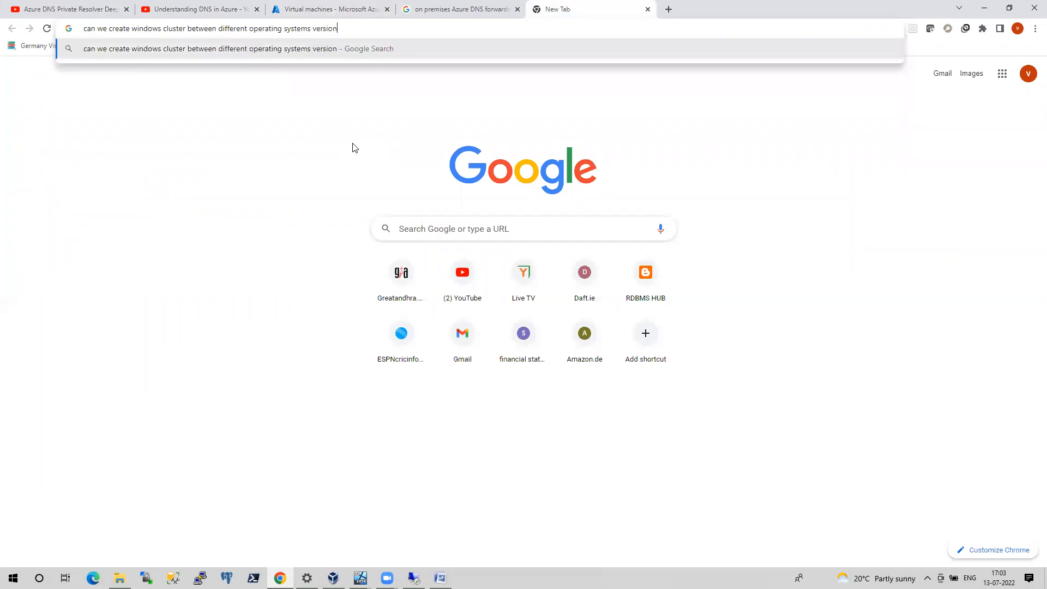
{"action": "key", "text": "Return"}
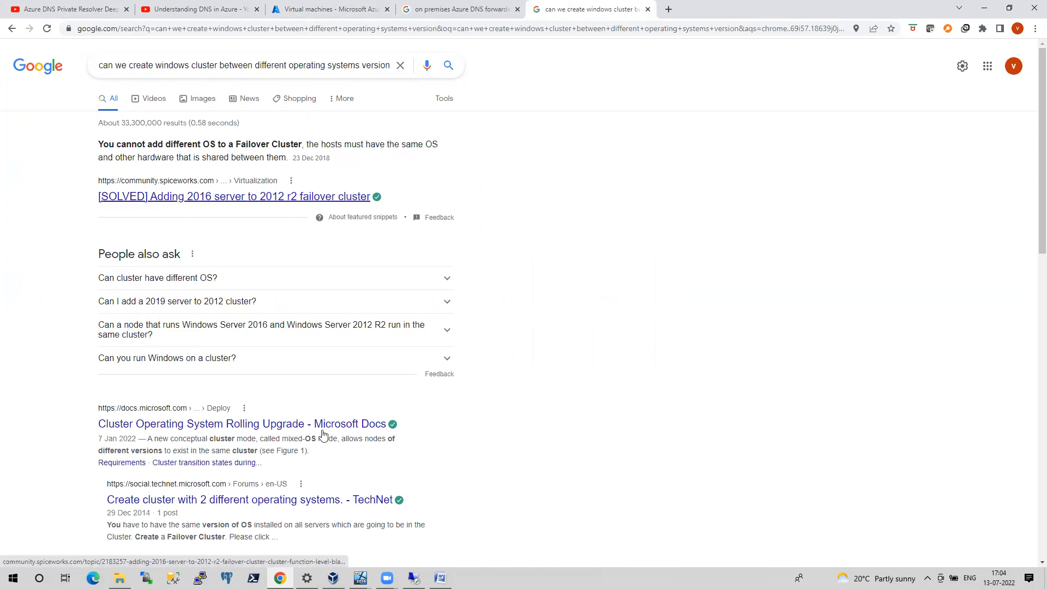
Return to the remote session, open the cluster validation report and examine the Validate Operating System Version result under System Configuration
{"action": "left_click", "coordinate": [415, 578]}
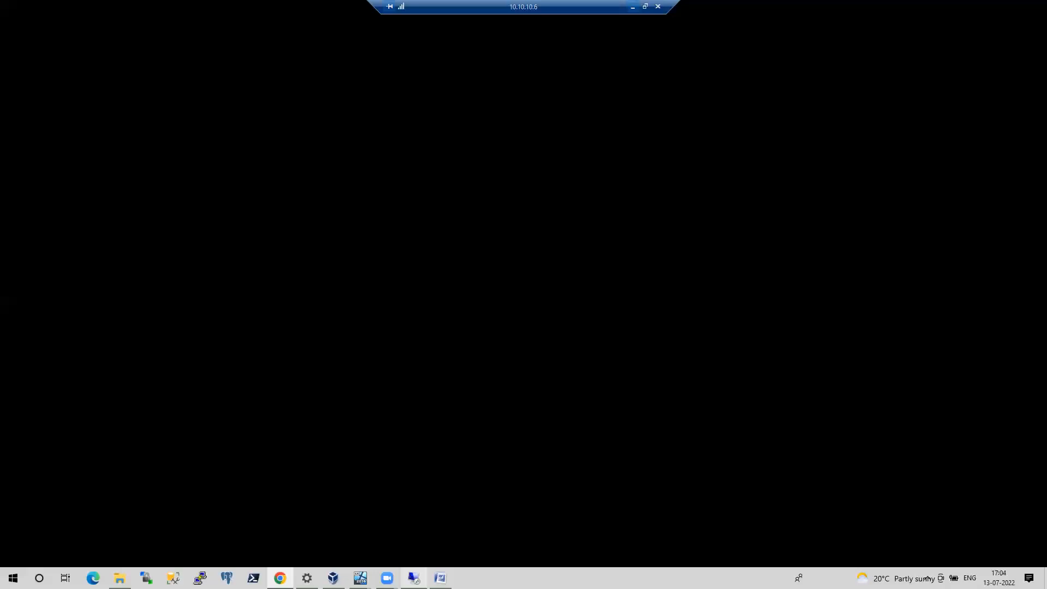
{"action": "left_click", "coordinate": [464, 346]}
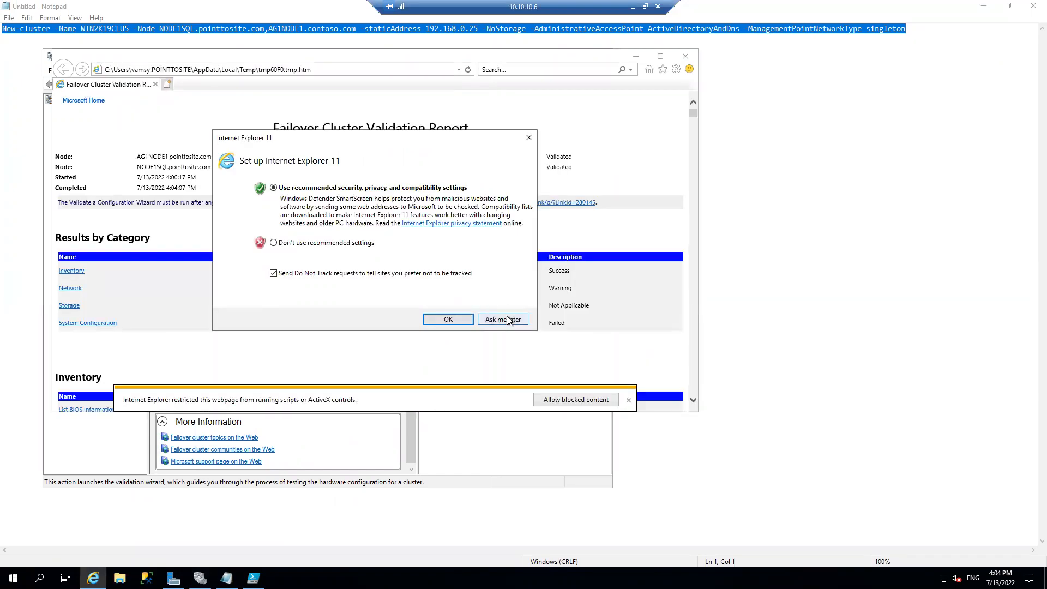
{"action": "left_click", "coordinate": [506, 318]}
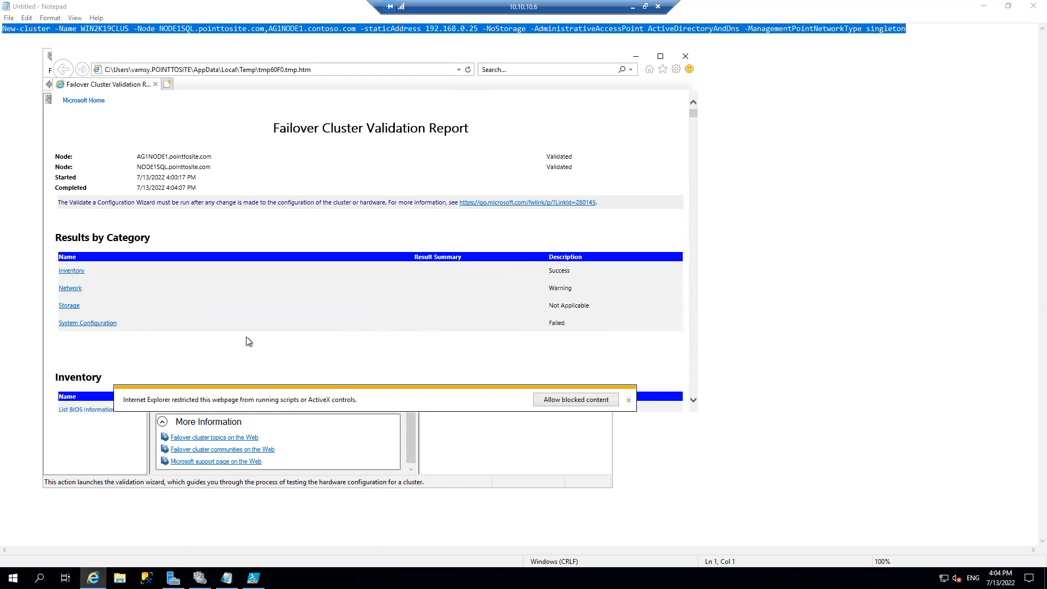
{"action": "left_click", "coordinate": [97, 323]}
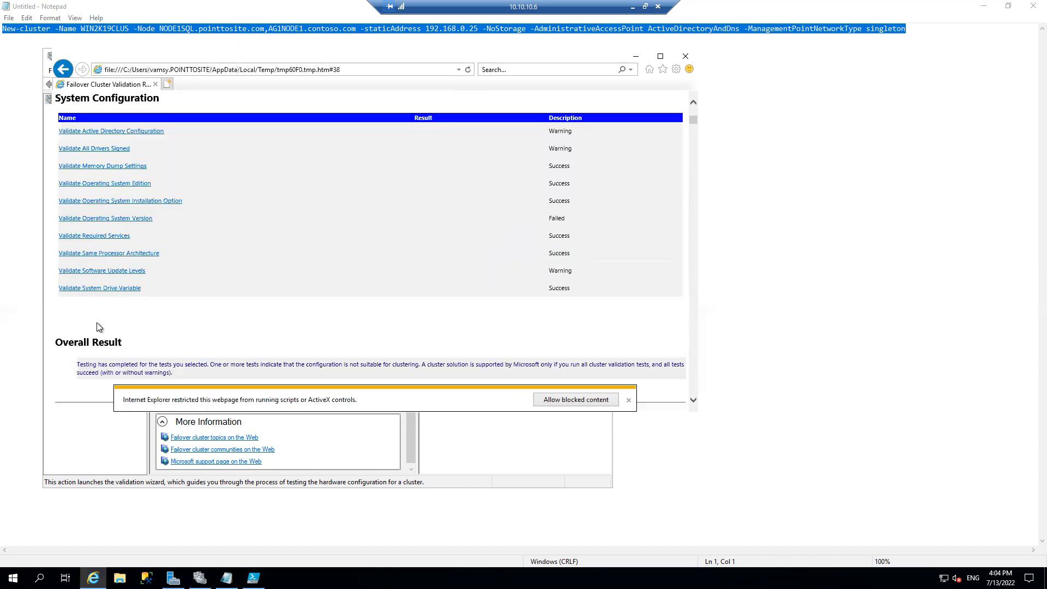
{"action": "left_click", "coordinate": [91, 220]}
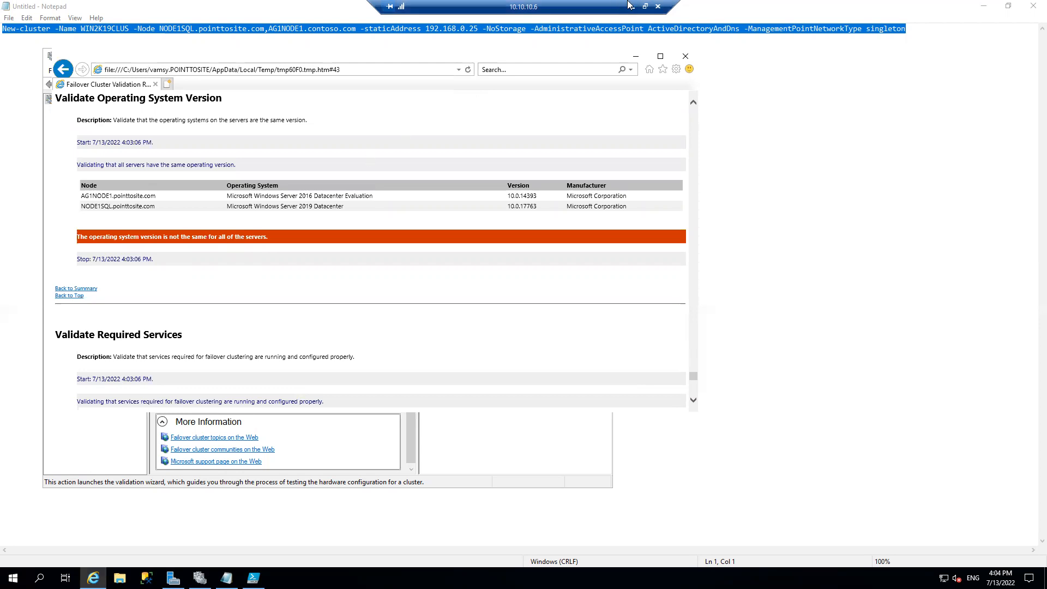
Switch back to the Azure portal in Chrome and start creating an Azure virtual machine in the P2Site resource group
{"action": "left_click", "coordinate": [631, 6]}
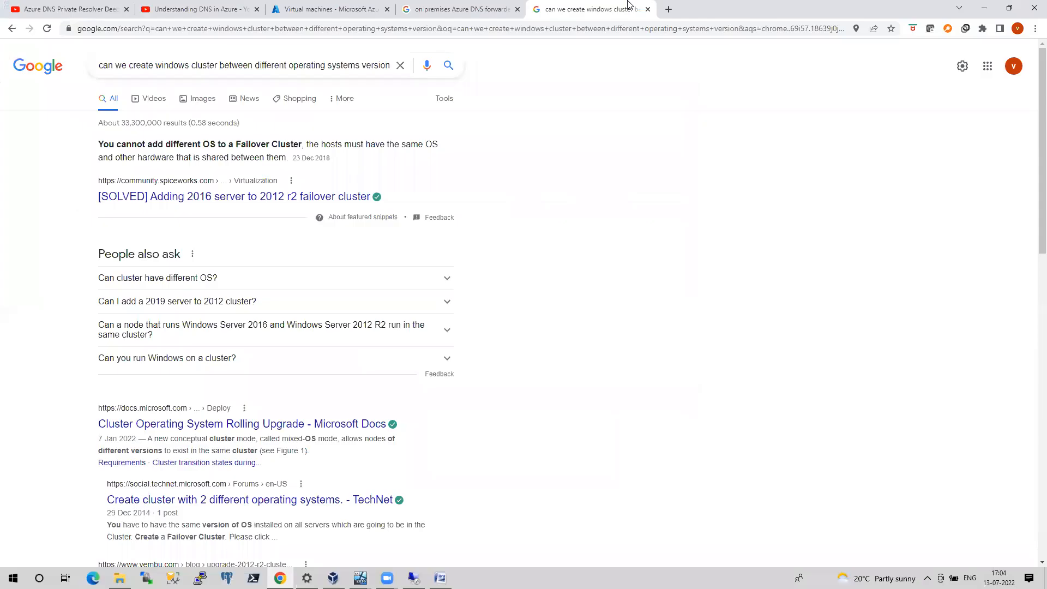
{"action": "left_click", "coordinate": [338, 8]}
{"action": "left_click", "coordinate": [44, 126]}
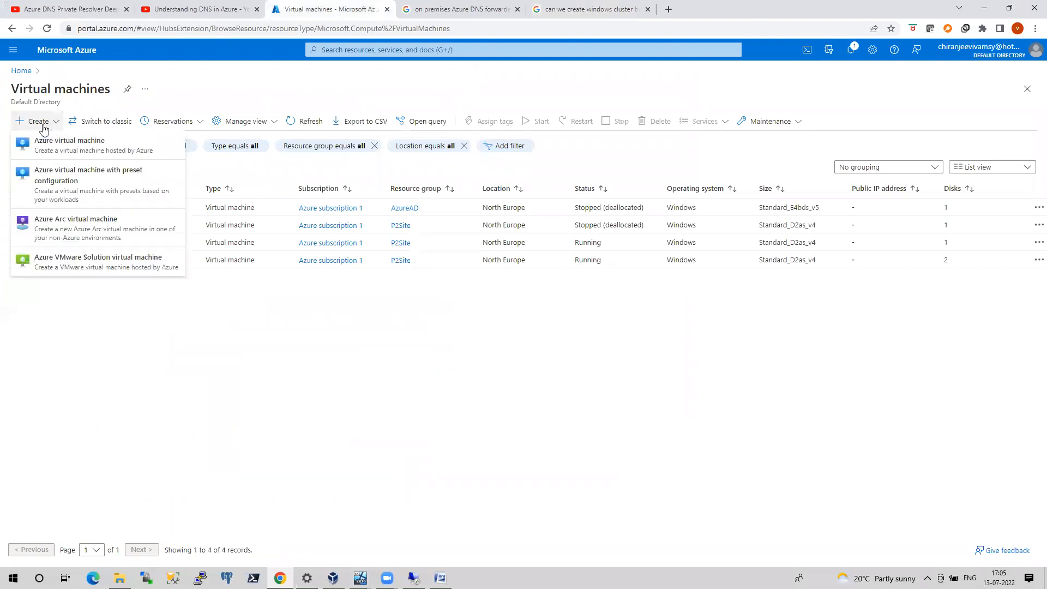
{"action": "left_click", "coordinate": [66, 147]}
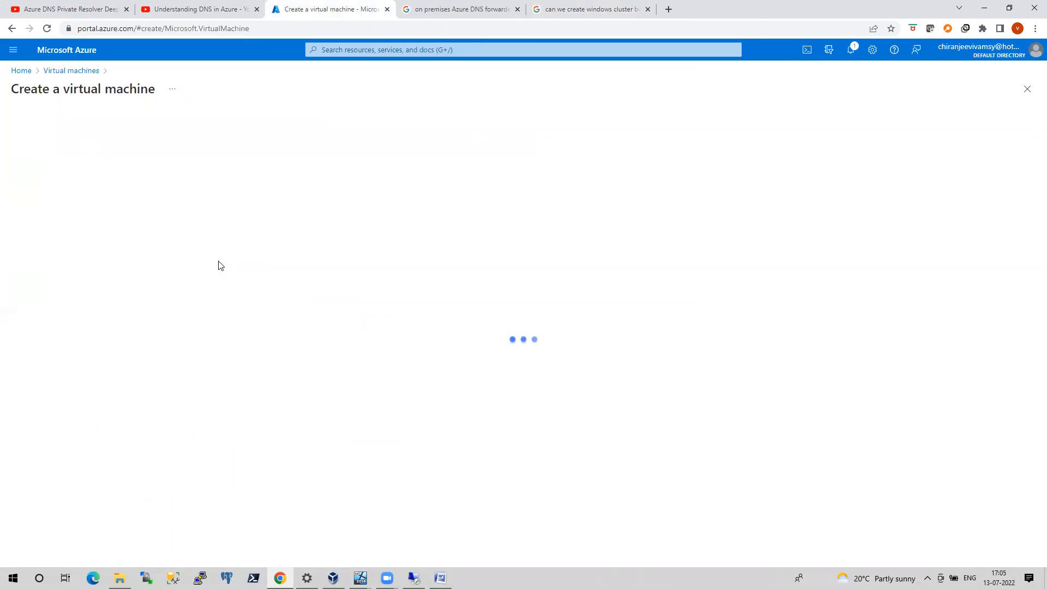
{"action": "left_click", "coordinate": [192, 260]}
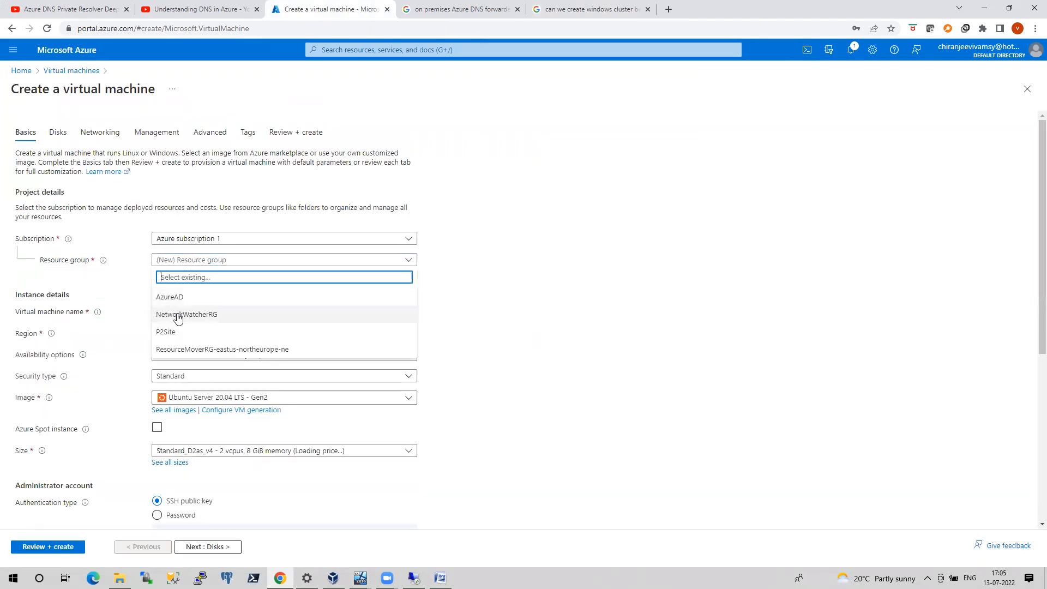
{"action": "left_click", "coordinate": [169, 333]}
Name the new virtual machine AzureSQL
{"action": "left_click", "coordinate": [171, 310]}
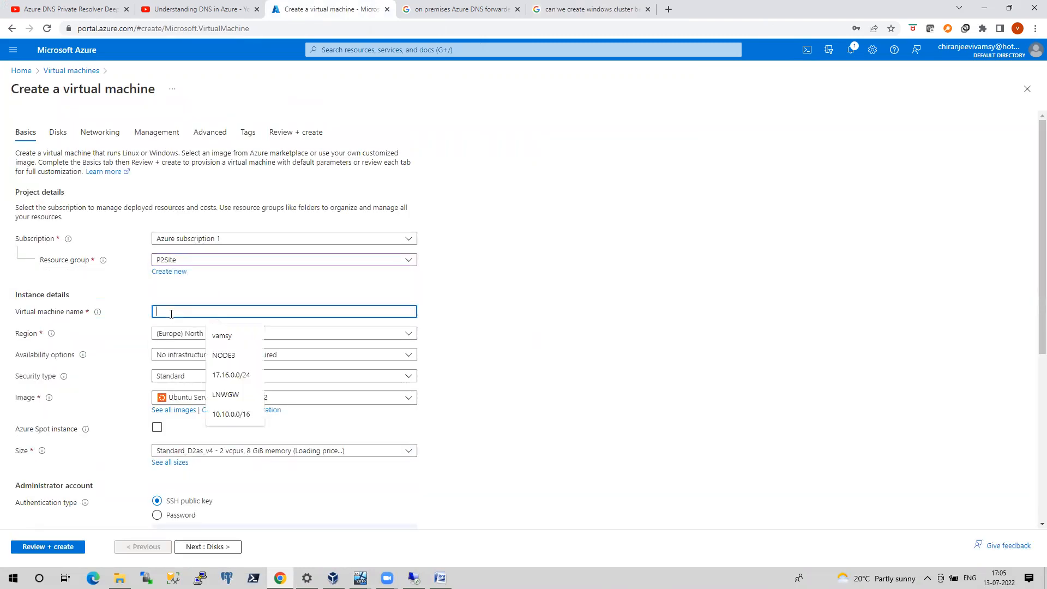
{"action": "type", "text": "NOD"}
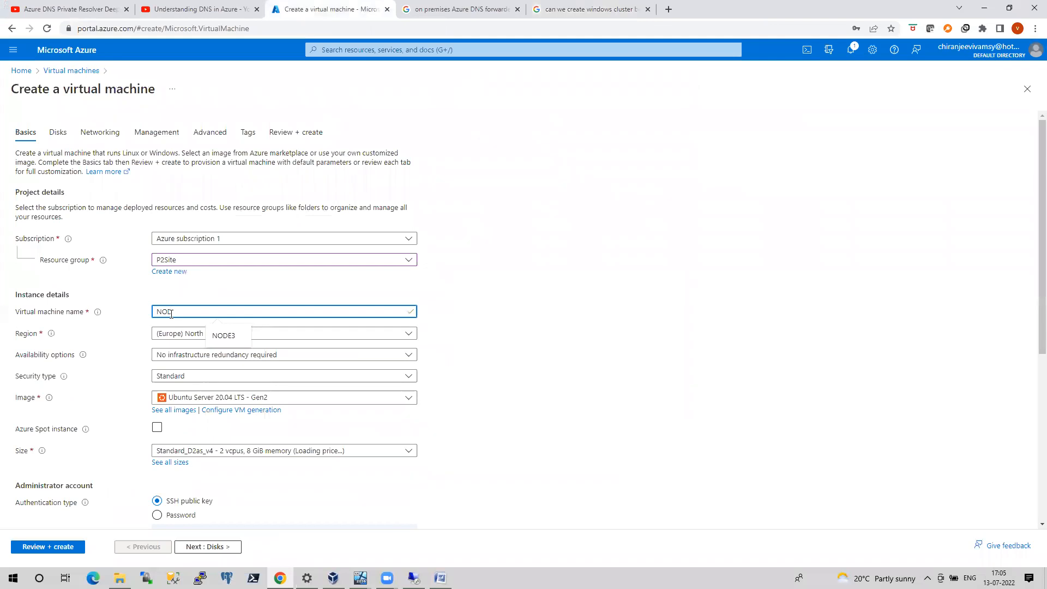
{"action": "key", "text": "BackSpace"}
{"action": "key", "text": "BackSpace"}
{"action": "type", "text": "Az"}
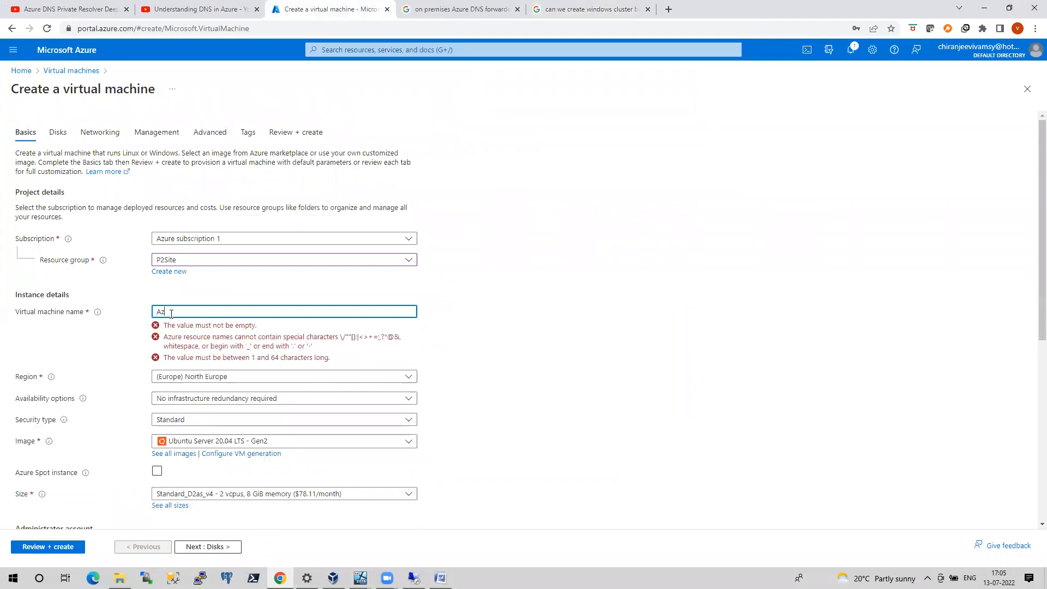
{"action": "type", "text": "ureSQL"}
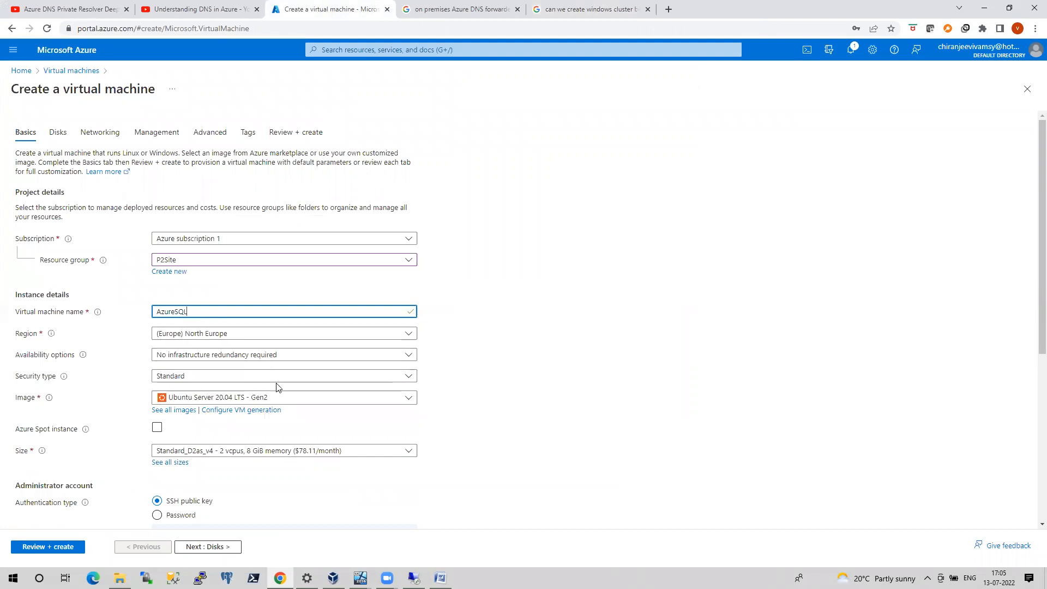
Browse all available images for the virtual machine and search the Marketplace for "sql server 2019"
{"action": "left_click", "coordinate": [284, 398]}
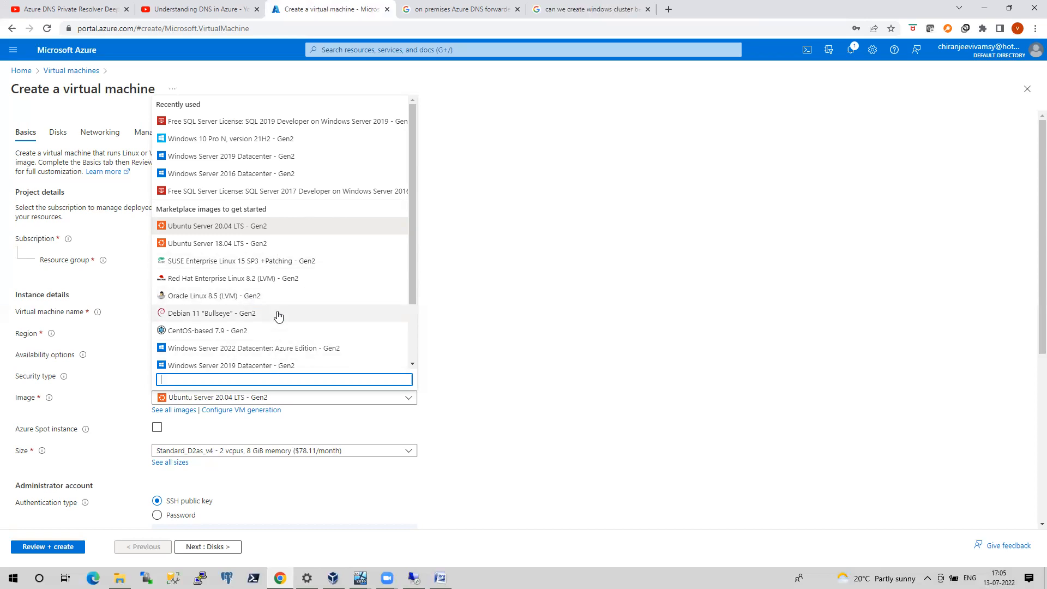
{"action": "left_click", "coordinate": [229, 226]}
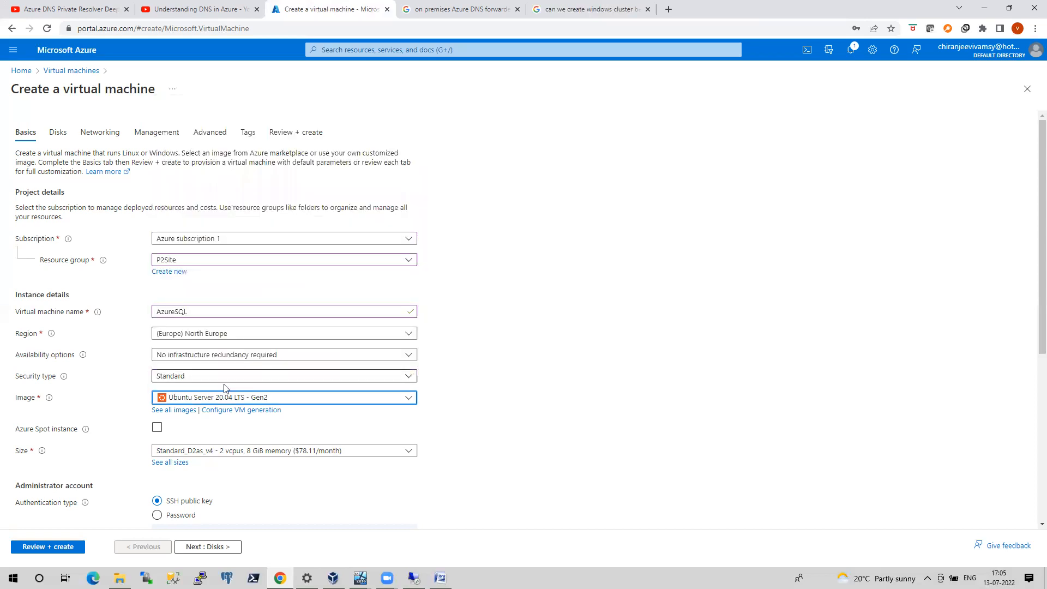
{"action": "left_click", "coordinate": [174, 410]}
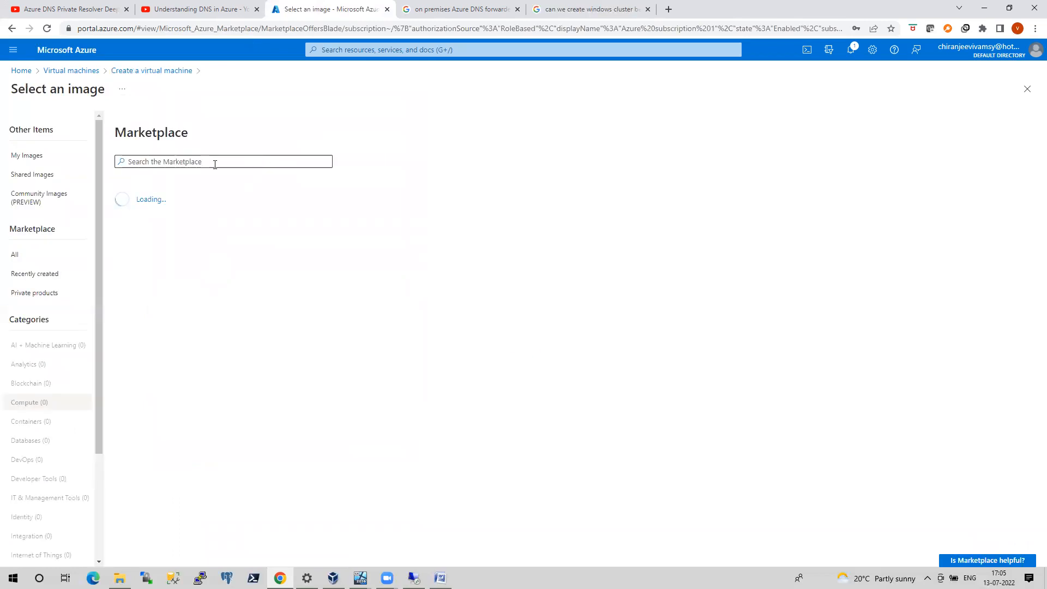
{"action": "left_click", "coordinate": [215, 165]}
{"action": "type", "text": "sql"}
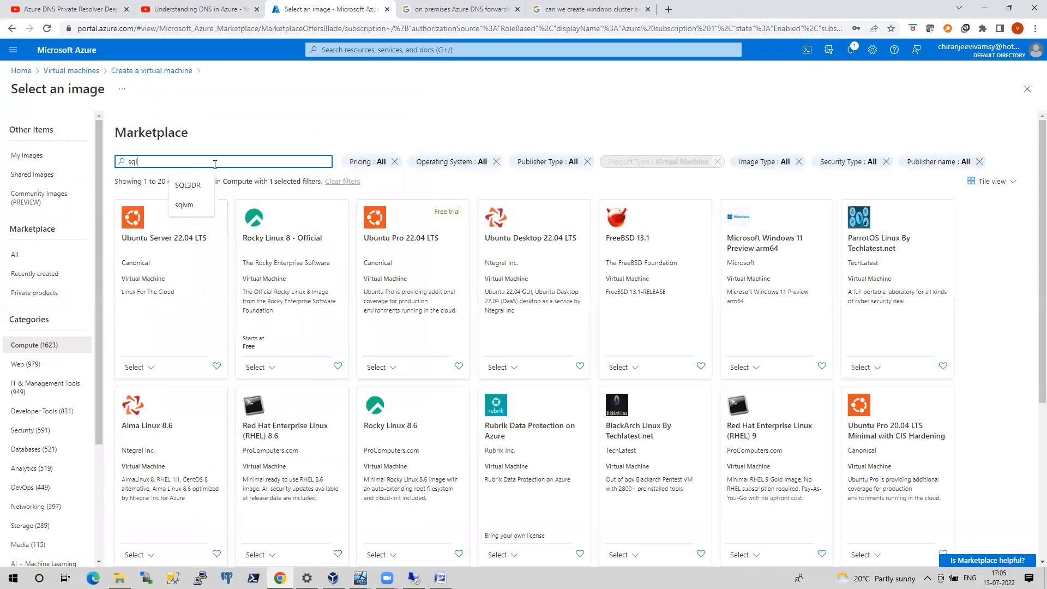
{"action": "type", "text": " server 2019"}
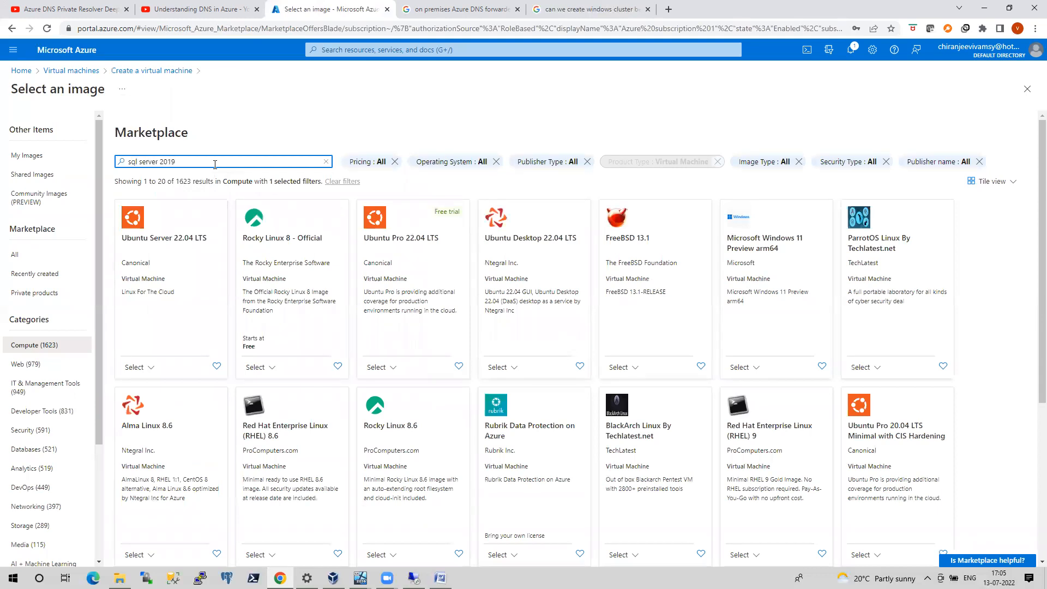
{"action": "key", "text": "Return"}
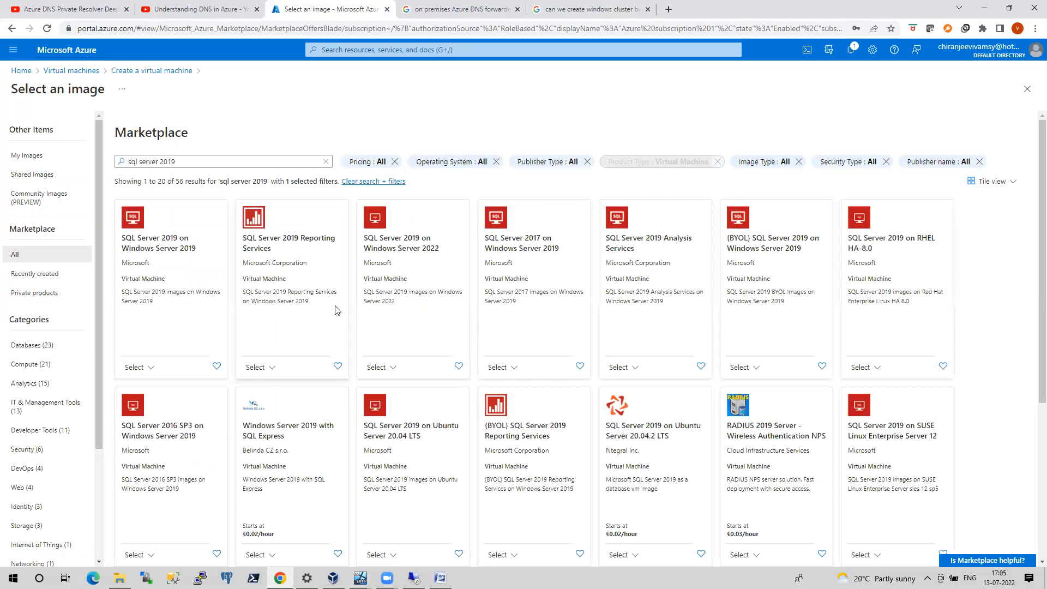
Check the plans offered for SQL Server 2019 on Windows Server 2019, and search the Marketplace for "sql server 2019 on Windows 2016"
{"action": "left_click", "coordinate": [146, 368]}
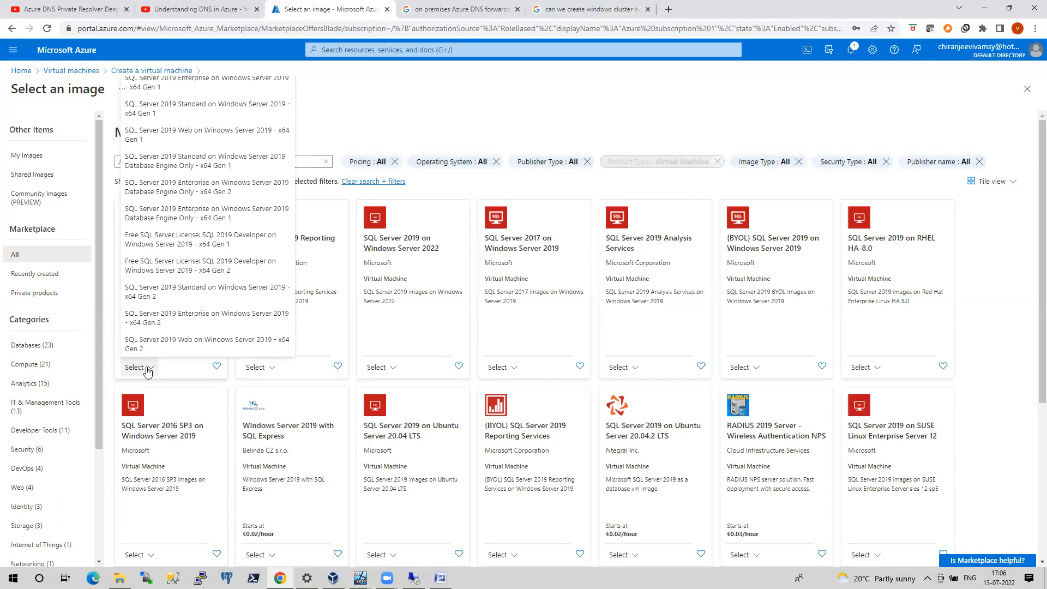
{"action": "left_click", "coordinate": [146, 369]}
{"action": "left_click", "coordinate": [207, 158]}
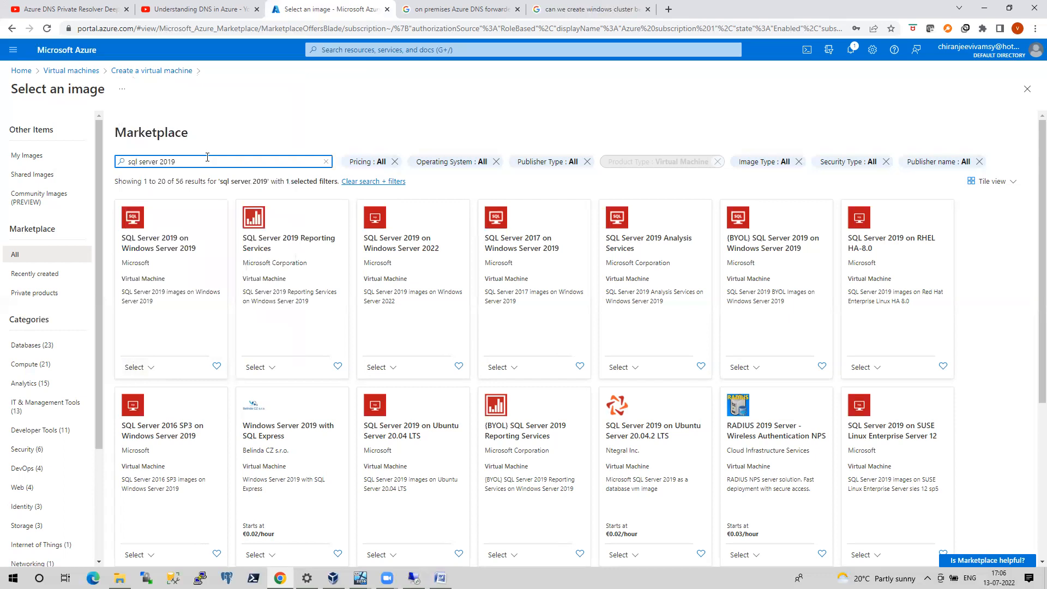
{"action": "type", "text": "on Windows"}
{"action": "type", "text": "2016"}
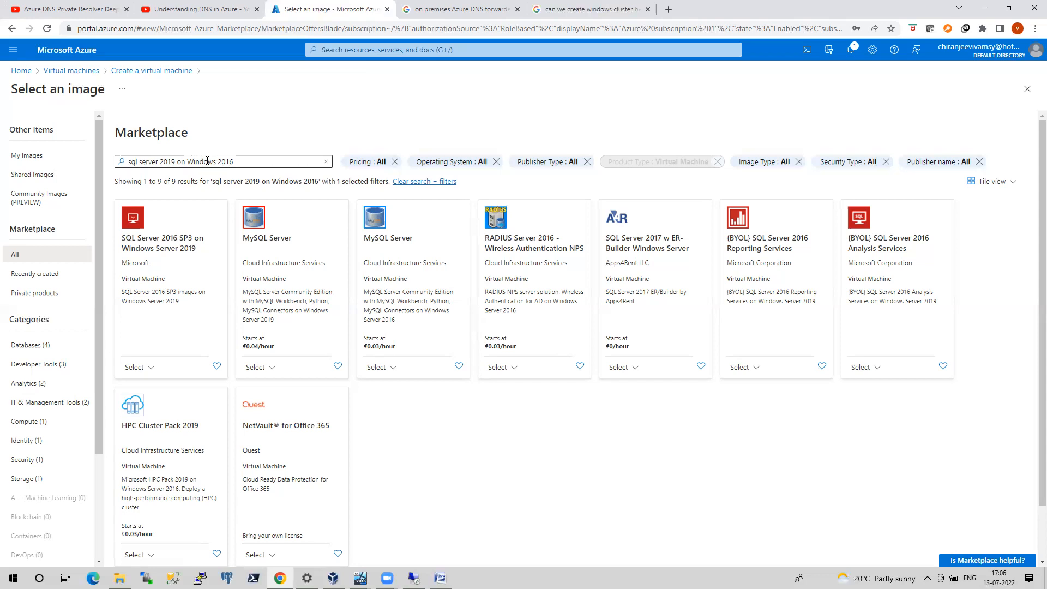
Leave the image selection, discarding the unsaved edits, and restart the virtual machine form with resource group P2Site and the name Azuresqlvm
{"action": "left_click", "coordinate": [12, 29]}
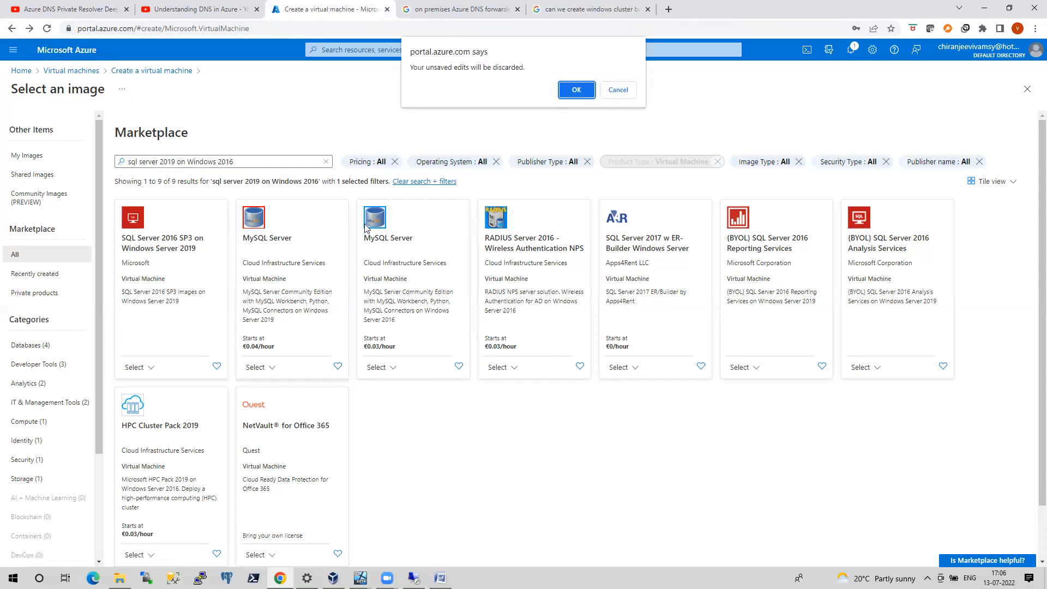
{"action": "left_click", "coordinate": [580, 94]}
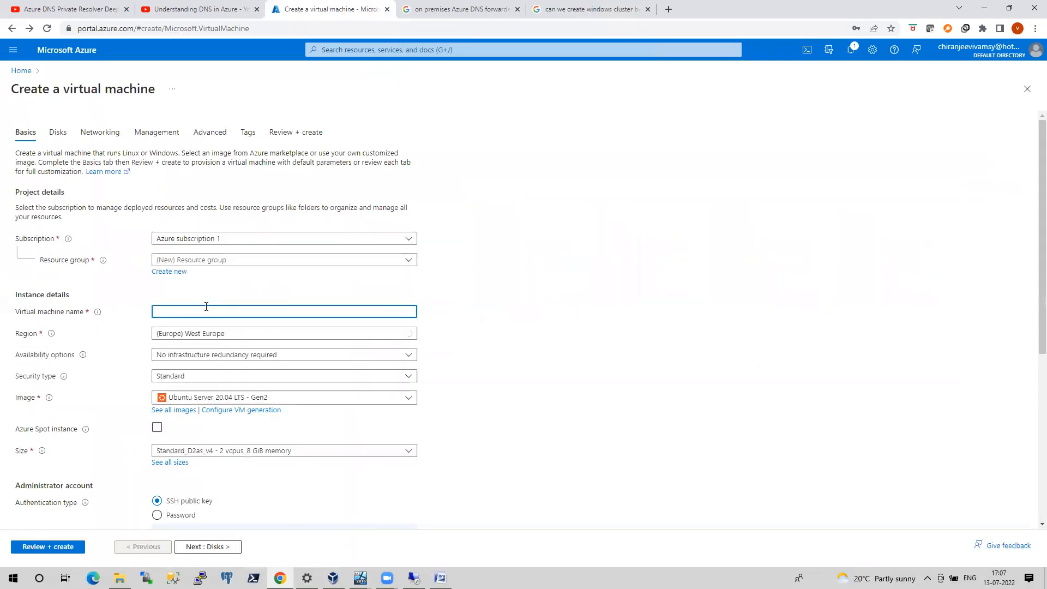
{"action": "left_click", "coordinate": [192, 262]}
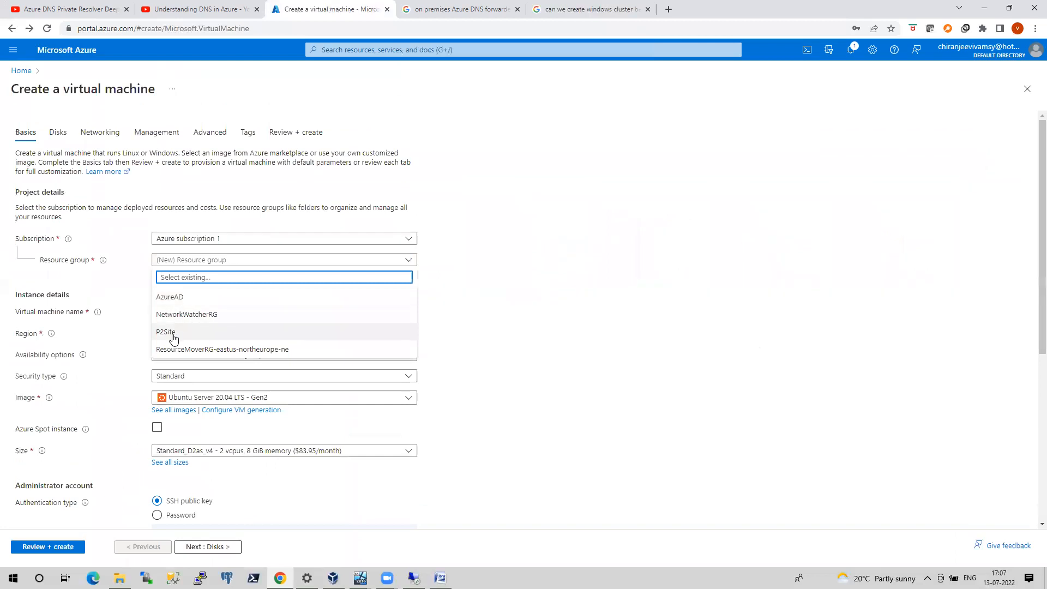
{"action": "left_click", "coordinate": [173, 335]}
{"action": "left_click", "coordinate": [168, 312]}
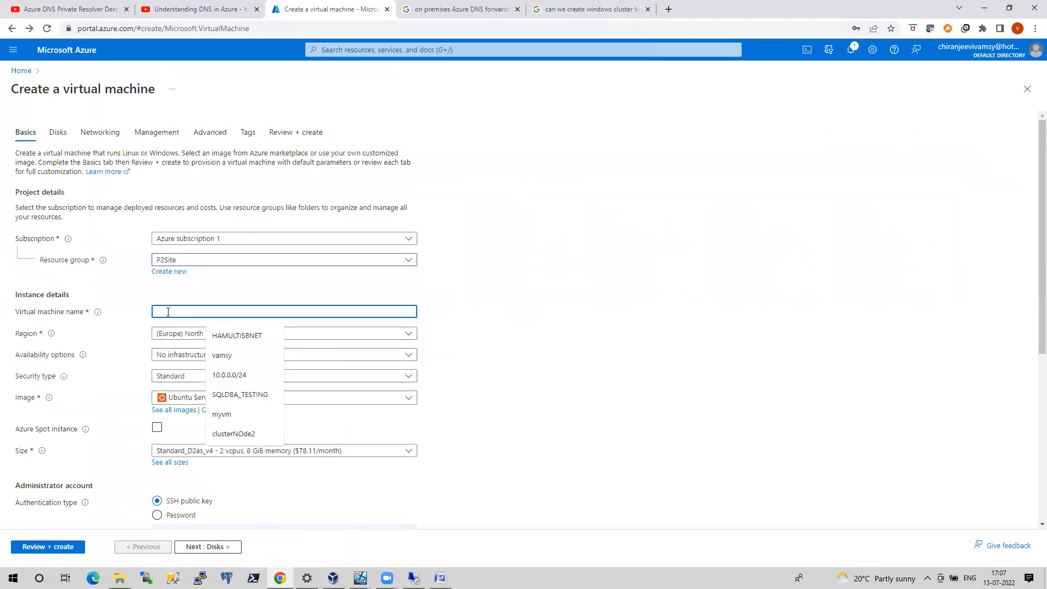
{"action": "type", "text": "Azuresq"}
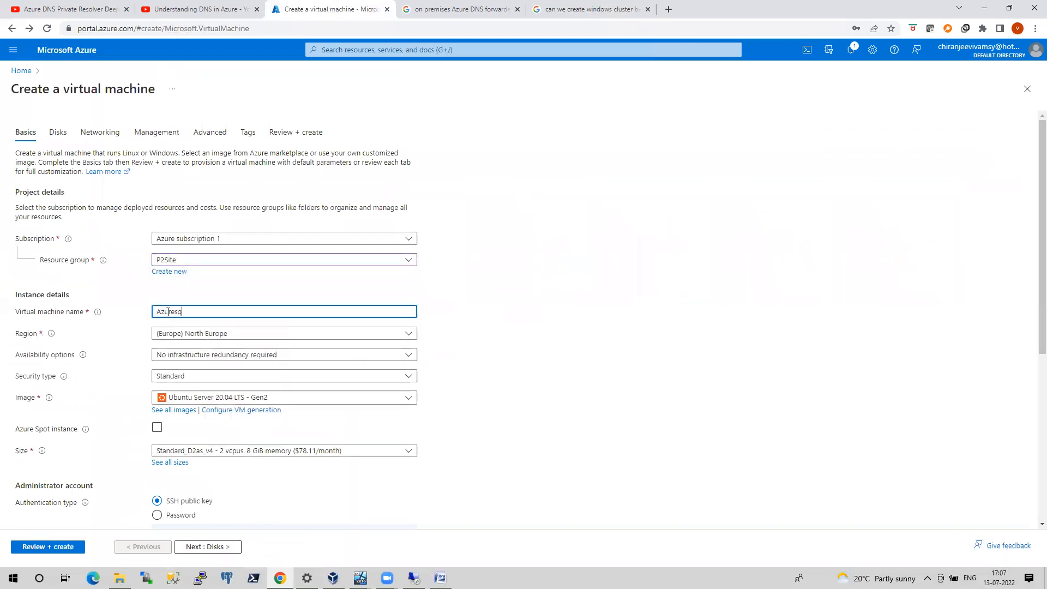
{"action": "type", "text": "lvm"}
Choose Windows Server 2016 Datacenter - Gen2 as the virtual machine's image
{"action": "left_click", "coordinate": [225, 402]}
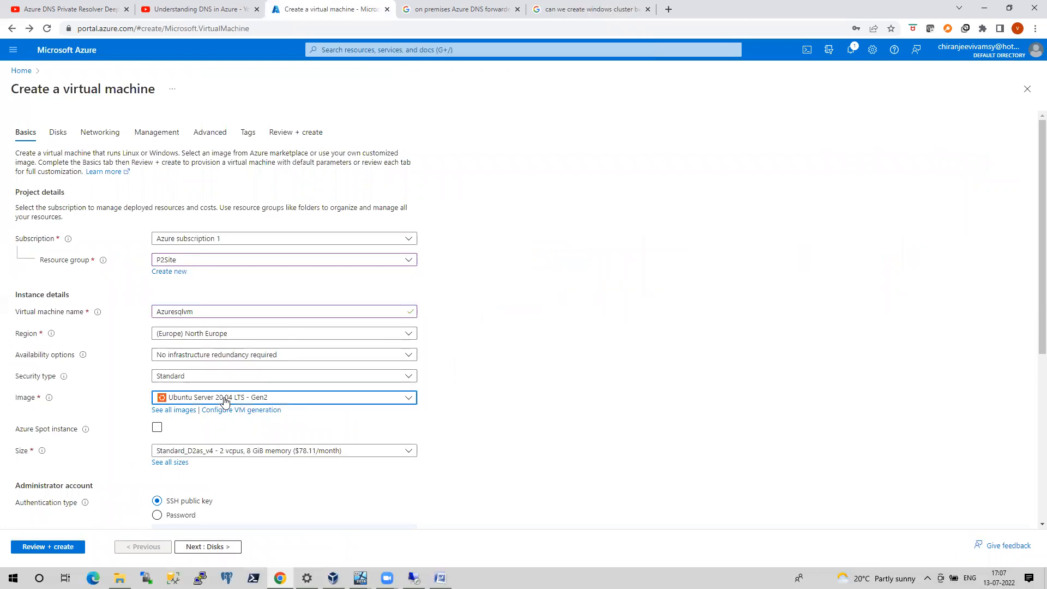
{"action": "left_click", "coordinate": [225, 402]}
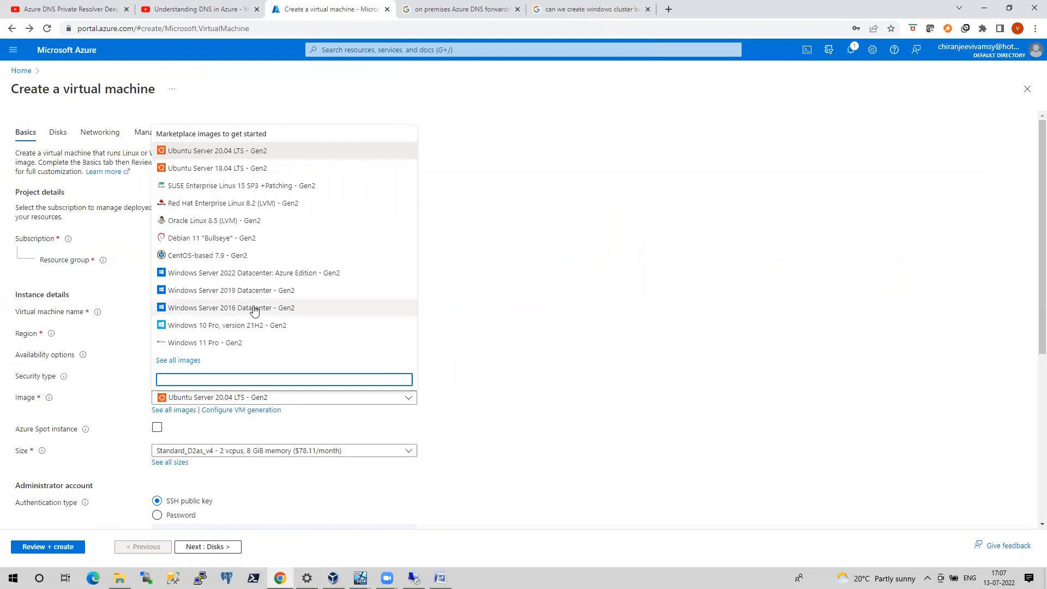
{"action": "left_click", "coordinate": [254, 308]}
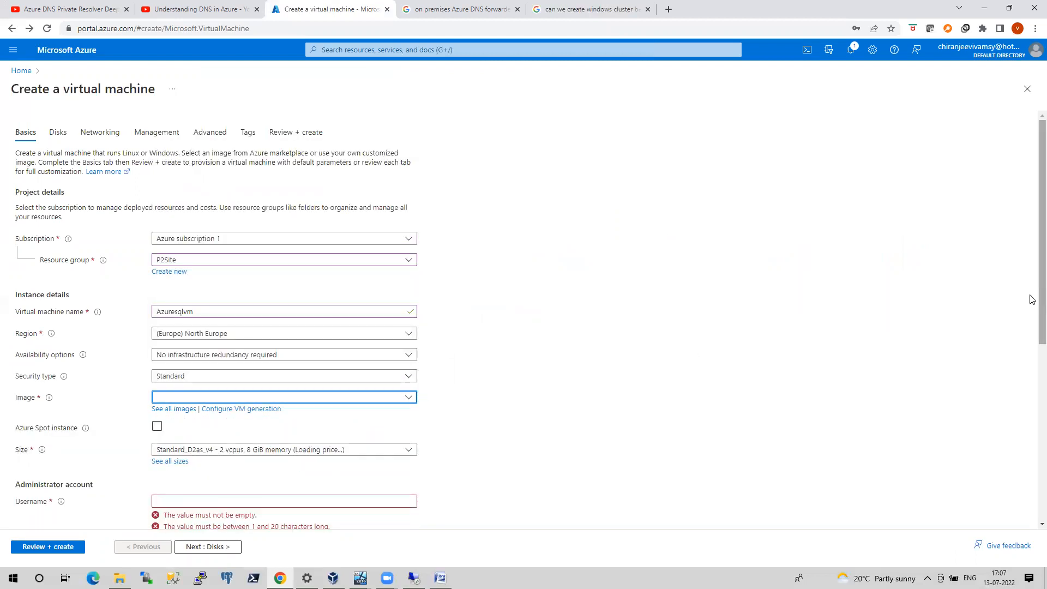
Fill in the administrator account with its username, password and password confirmation
{"action": "scroll", "coordinate": [1032, 237], "scroll_direction": "down", "scroll_amount": 4}
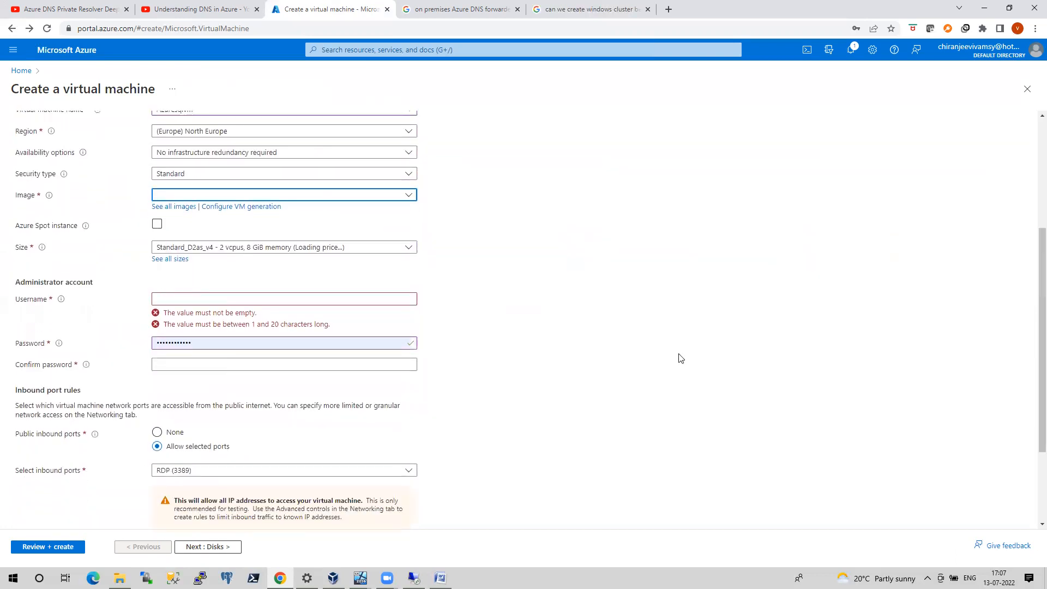
{"action": "left_click", "coordinate": [196, 299]}
{"action": "type", "text": "vamsy"}
{"action": "key", "text": "Tab"}
{"action": "type", "text": "************"}
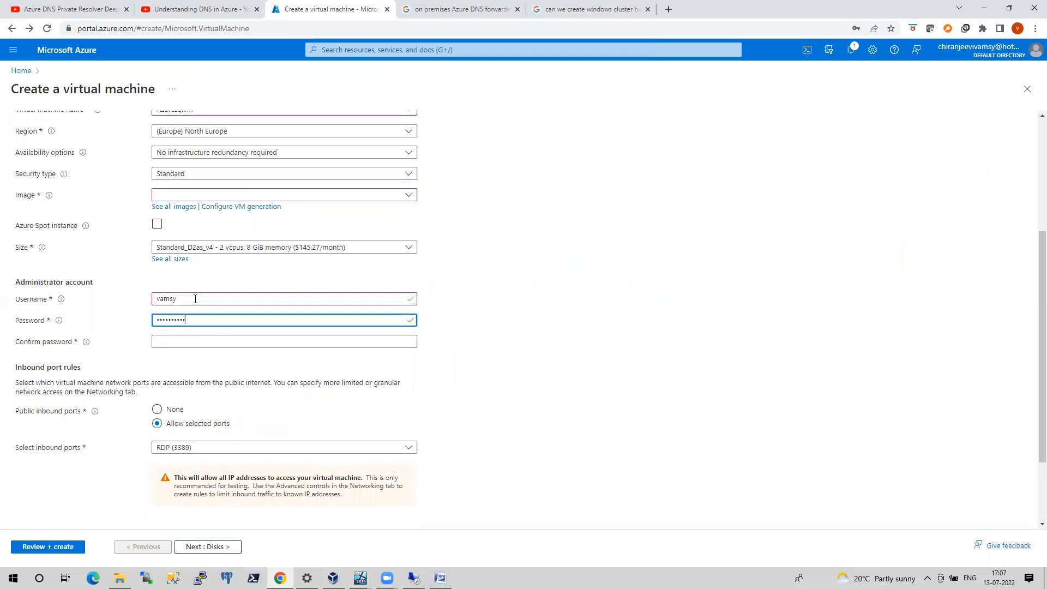
{"action": "key", "text": "Tab"}
{"action": "type", "text": "**********"}
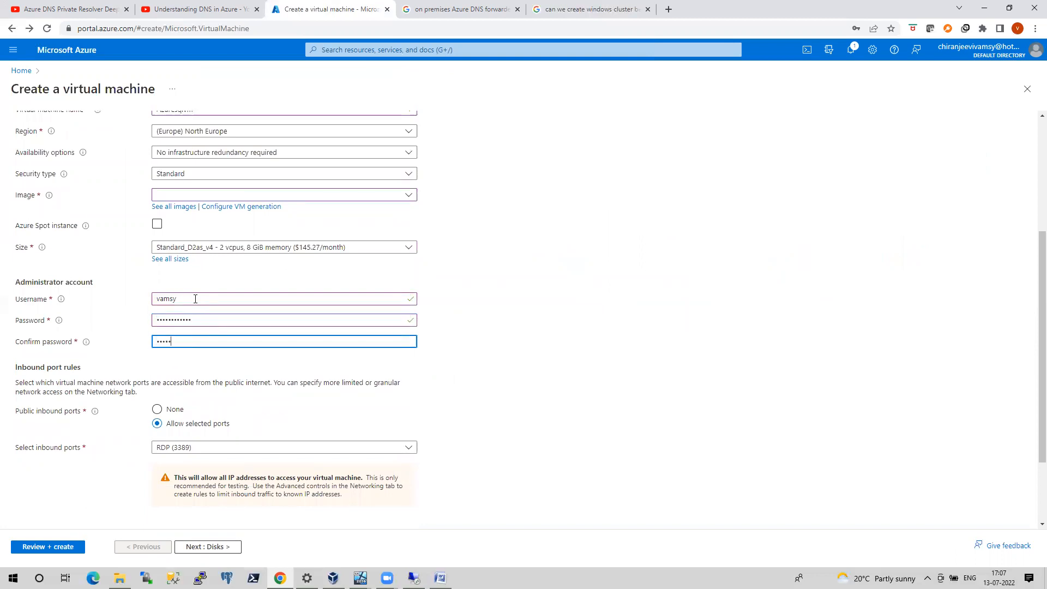
{"action": "type", "text": "**"}
Proceed to the disk settings and set the OS disk type to Standard HDD (locally-redundant storage)
{"action": "left_click", "coordinate": [212, 547]}
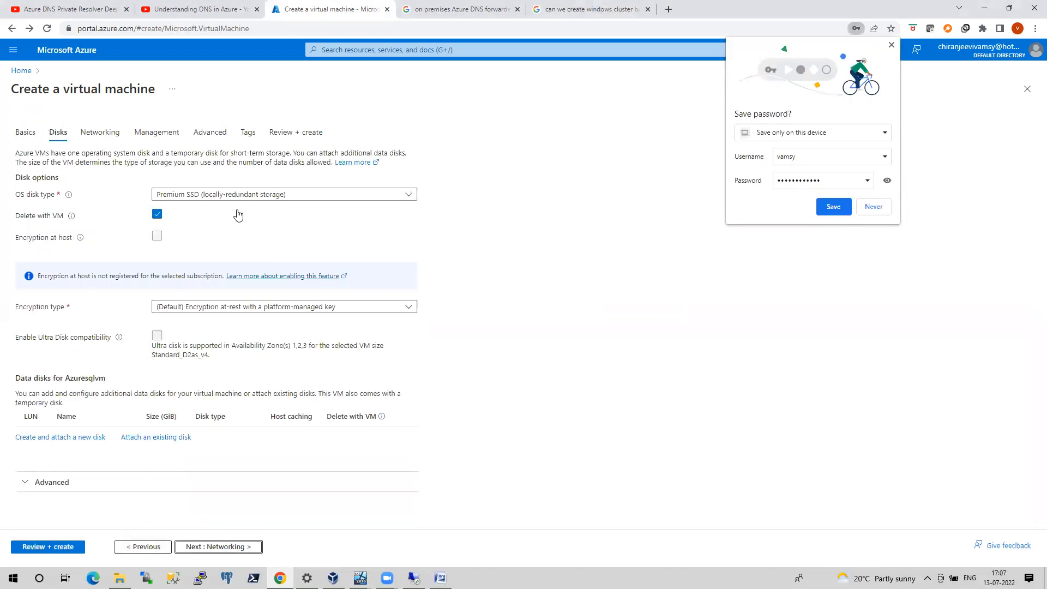
{"action": "left_click", "coordinate": [224, 195]}
{"action": "left_click", "coordinate": [192, 298]}
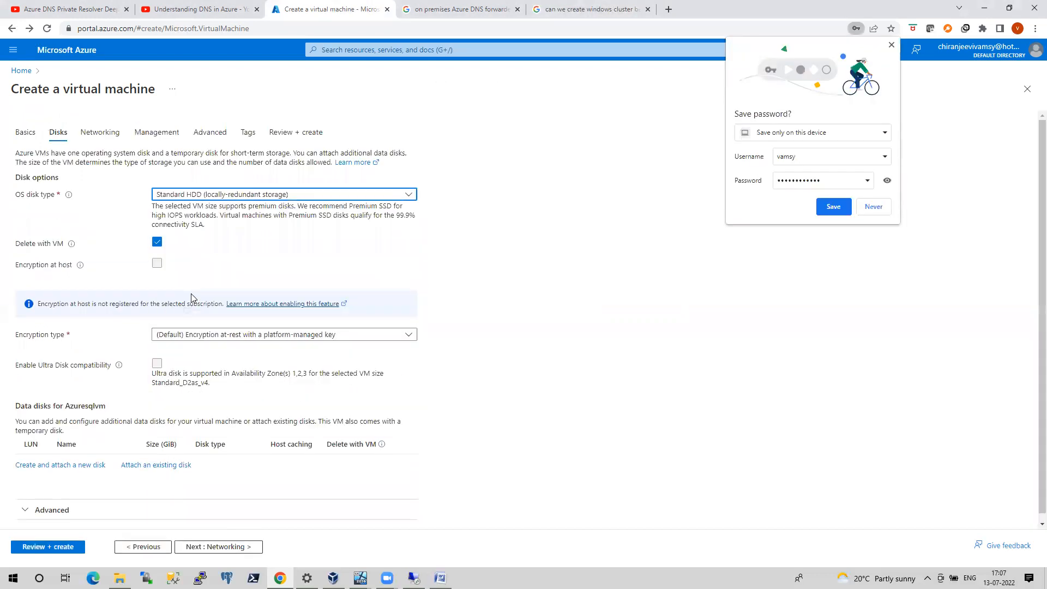
In the networking settings, have the public IP and NIC deleted with the VM and turn off accelerated networking
{"action": "left_click", "coordinate": [212, 548]}
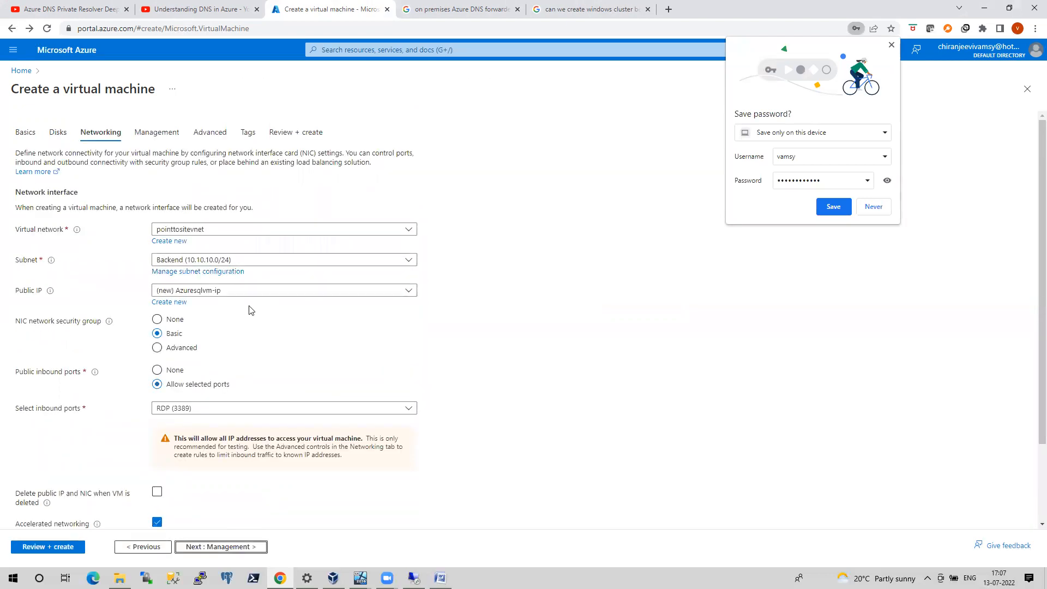
{"action": "left_click", "coordinate": [156, 492]}
{"action": "left_click", "coordinate": [157, 522]}
Disable boot diagnostics in the management settings and continue to the advanced settings
{"action": "left_click", "coordinate": [202, 548]}
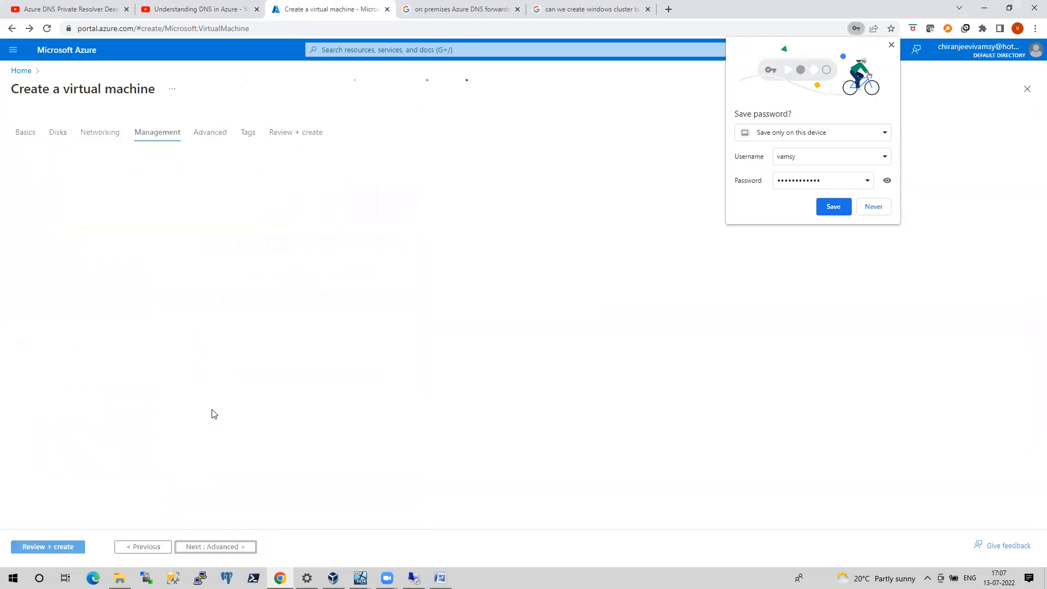
{"action": "left_click", "coordinate": [169, 301]}
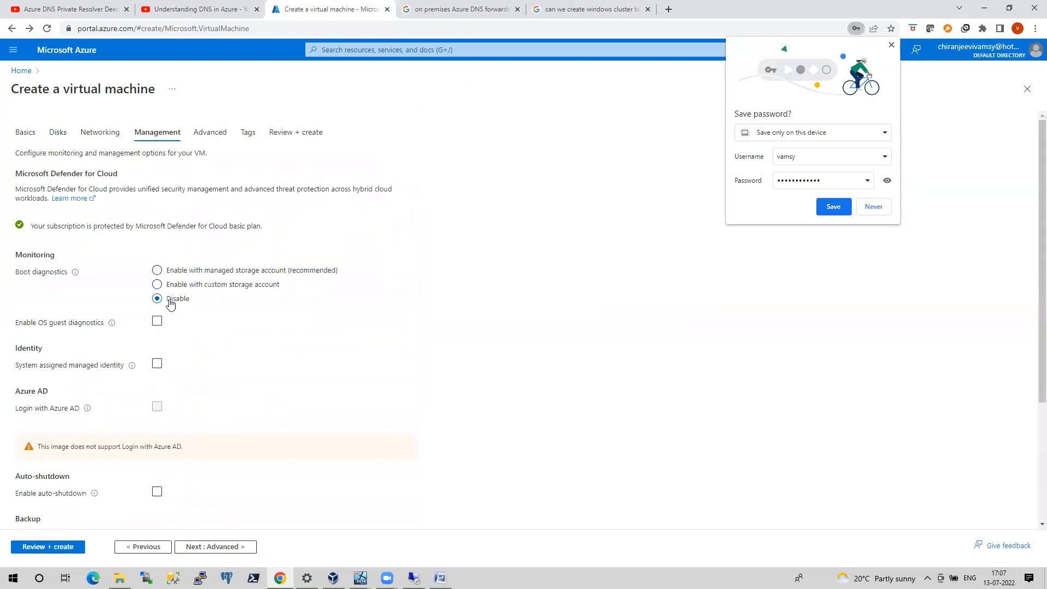
{"action": "left_click", "coordinate": [215, 547]}
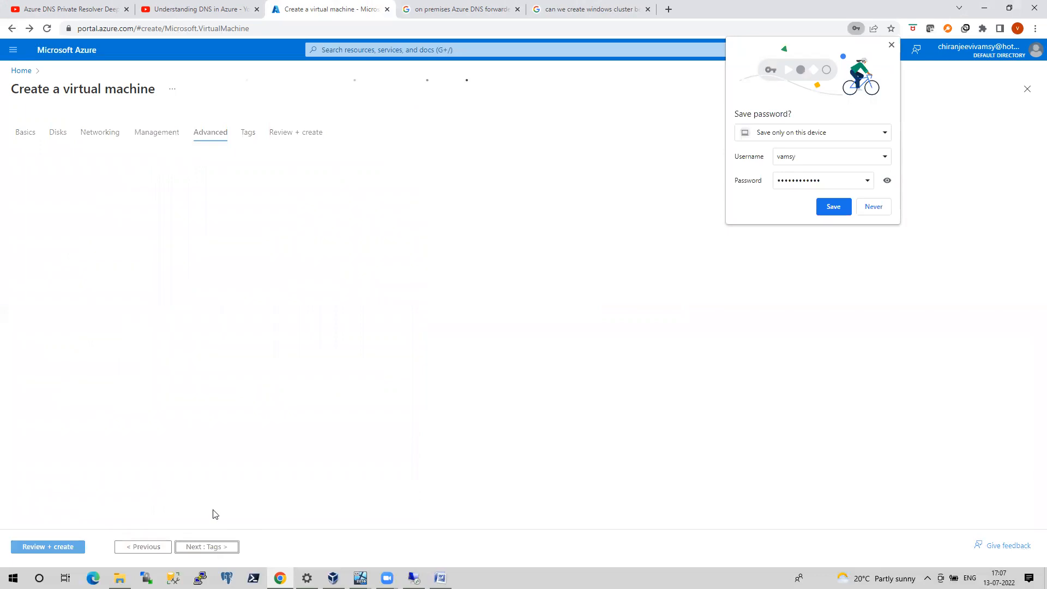
Review the configuration, create the Azuresqlvm virtual machine, and dismiss the browser's offer to save the password
{"action": "left_click", "coordinate": [64, 548]}
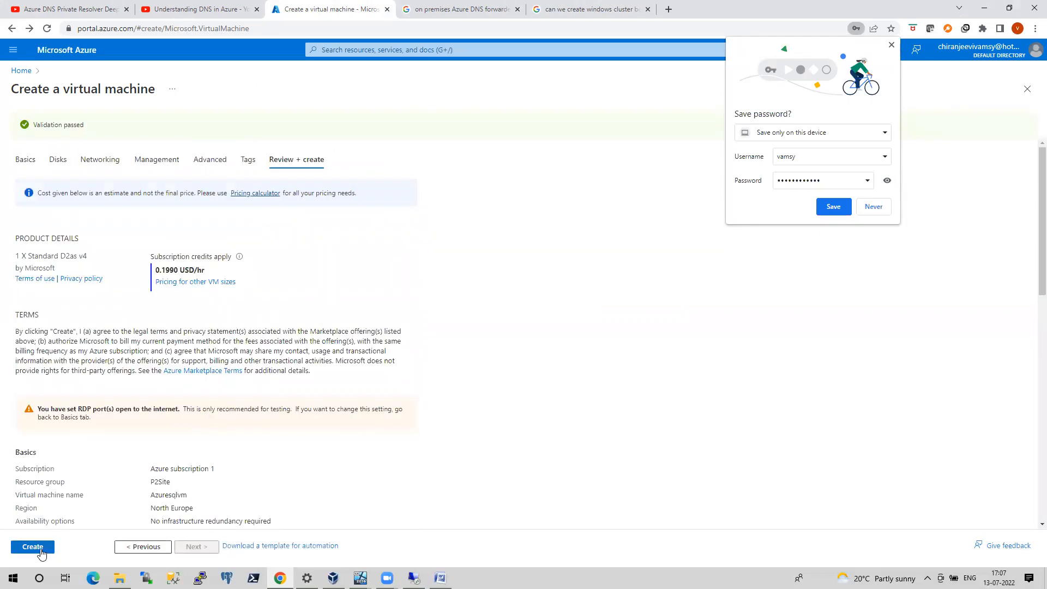
{"action": "left_click", "coordinate": [33, 547]}
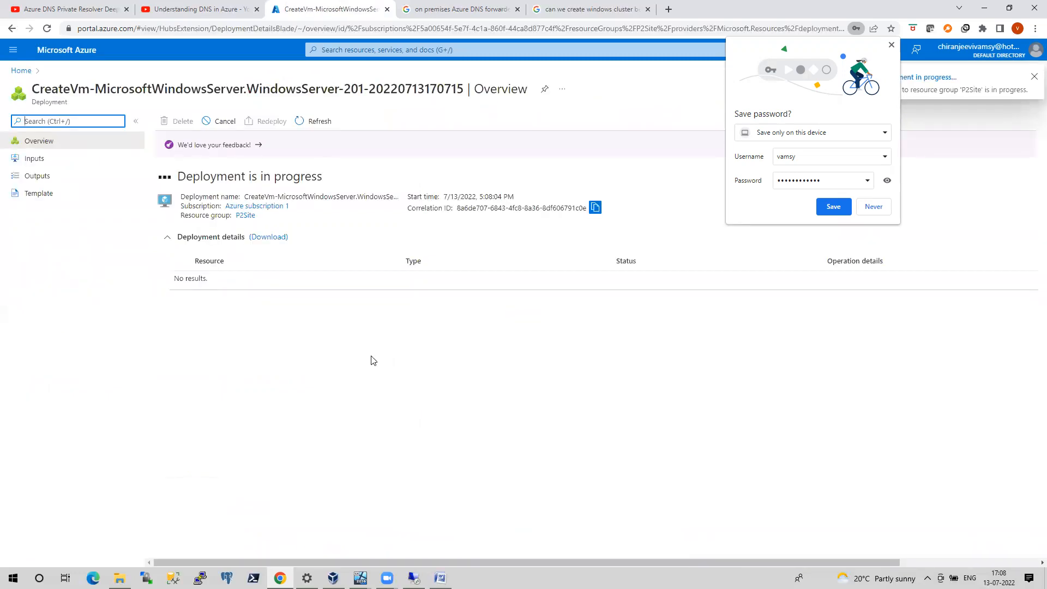
{"action": "left_click", "coordinate": [891, 47]}
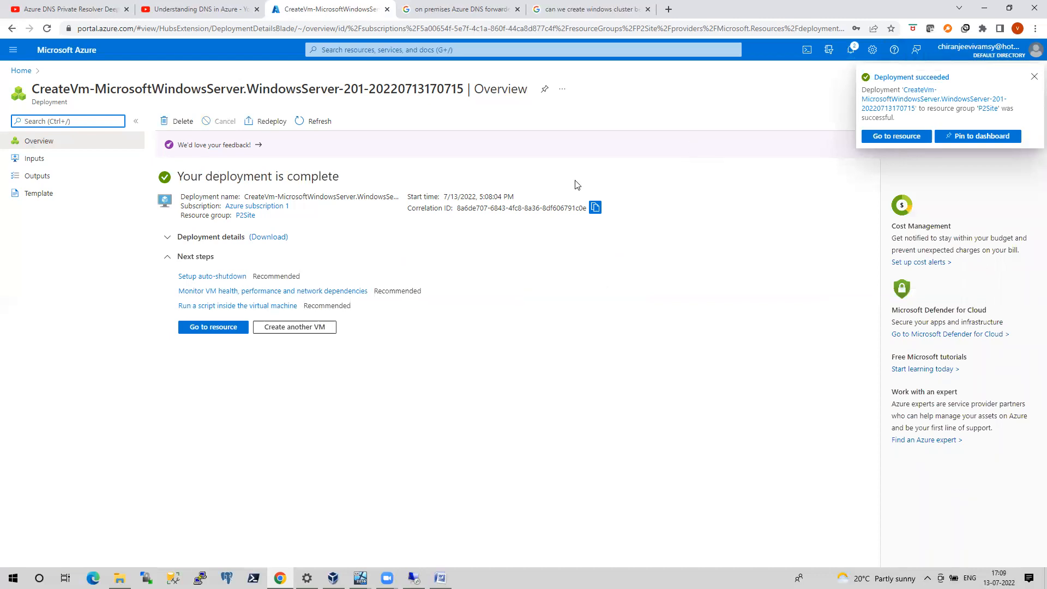
Open the deployed Azuresqlvm resource, copy its public IP address and start a Remote Desktop connection to 20.123.37.56
{"action": "left_click", "coordinate": [225, 327]}
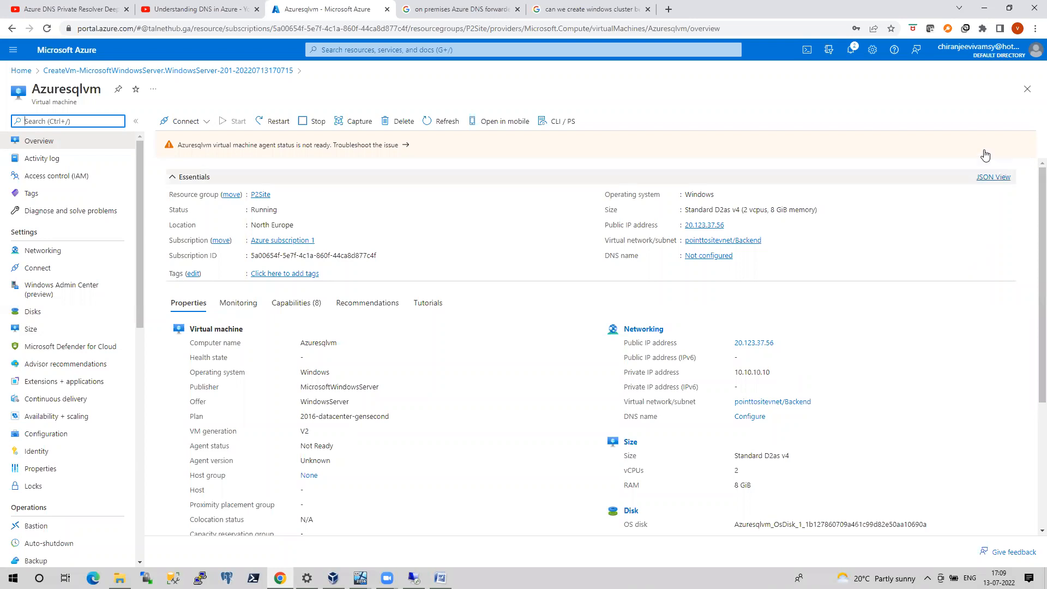
{"action": "left_click", "coordinate": [731, 226]}
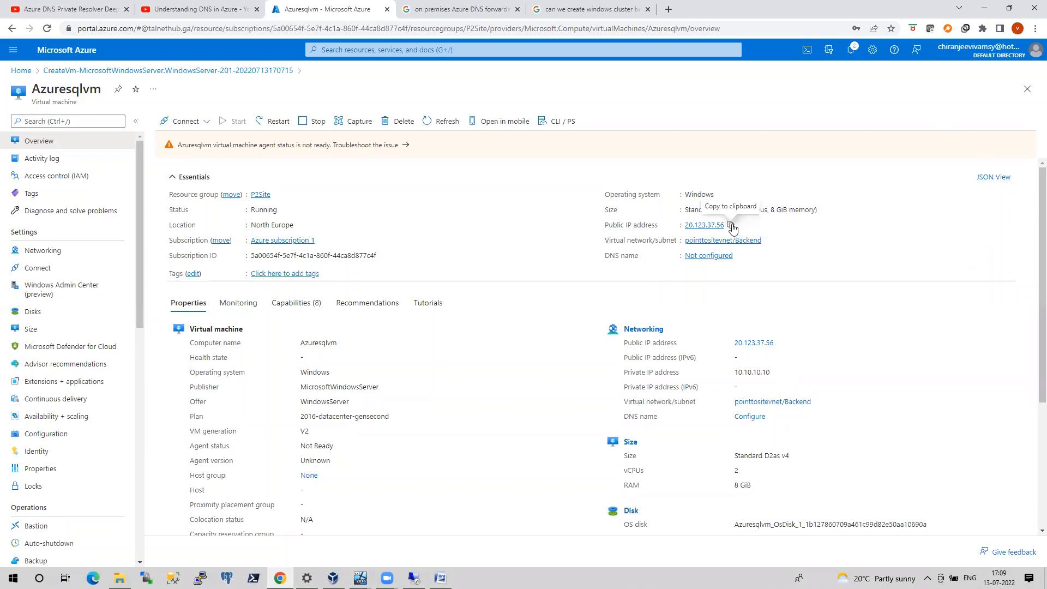
{"action": "key", "text": "super+r"}
{"action": "type", "text": "mstsc"}
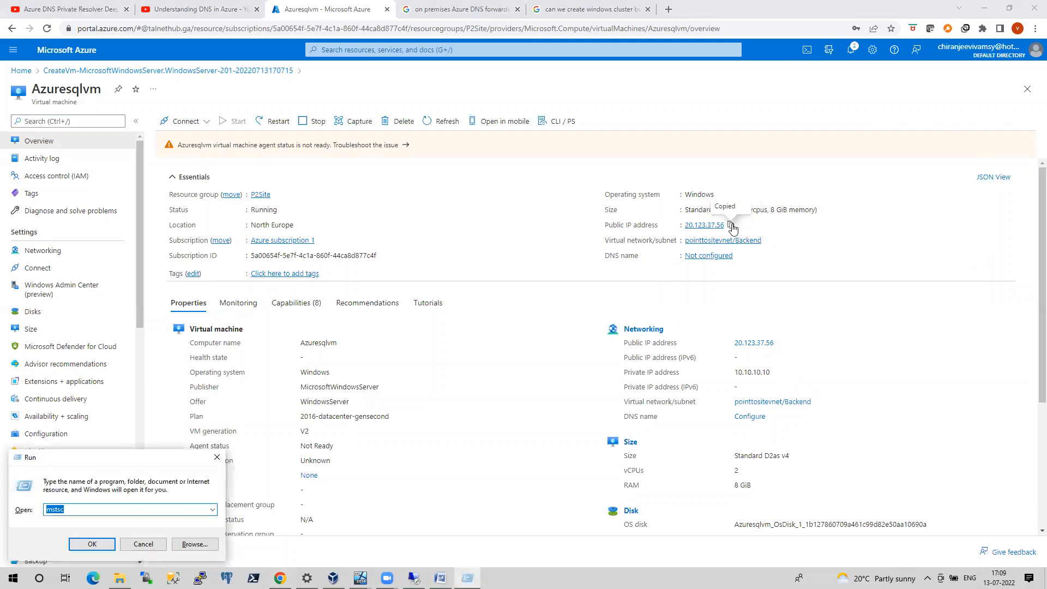
{"action": "key", "text": "Return"}
{"action": "key", "text": "ctrl+v"}
{"action": "key", "text": "Return"}
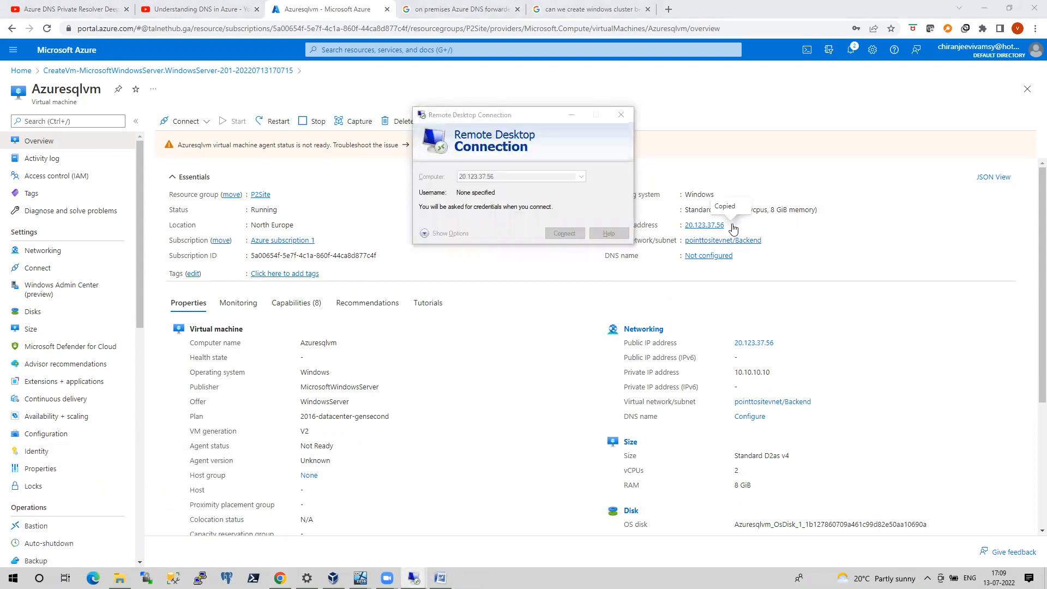
Sign in to the remote machine with the administrator username and password, accepting the untrusted certificate
{"action": "type", "text": "vamsy"}
{"action": "key", "text": "Tab"}
{"action": "type", "text": "••••••••••••"}
{"action": "key", "text": "Return"}
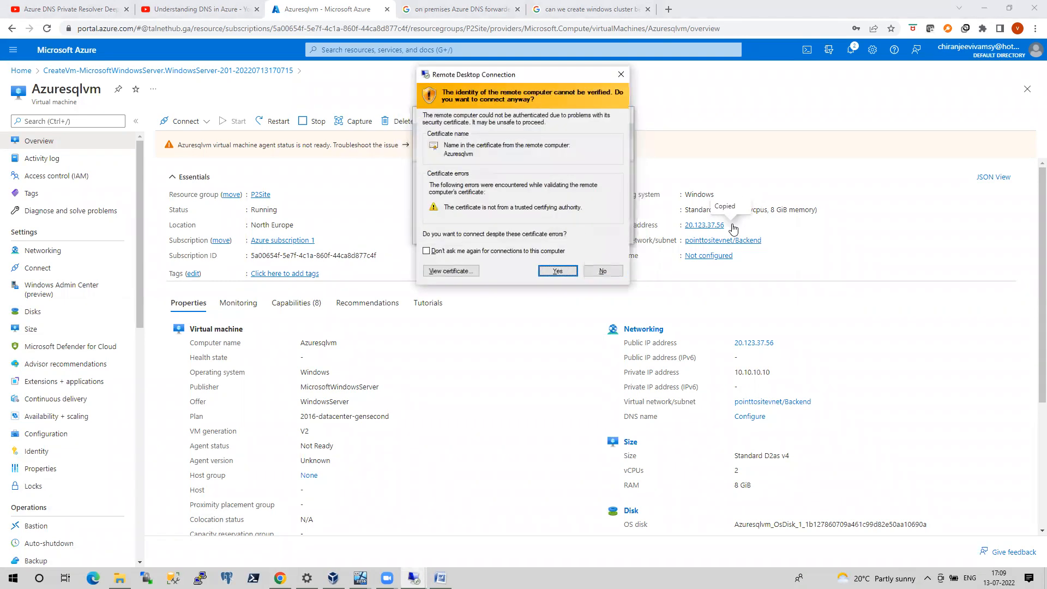
{"action": "key", "text": "Return"}
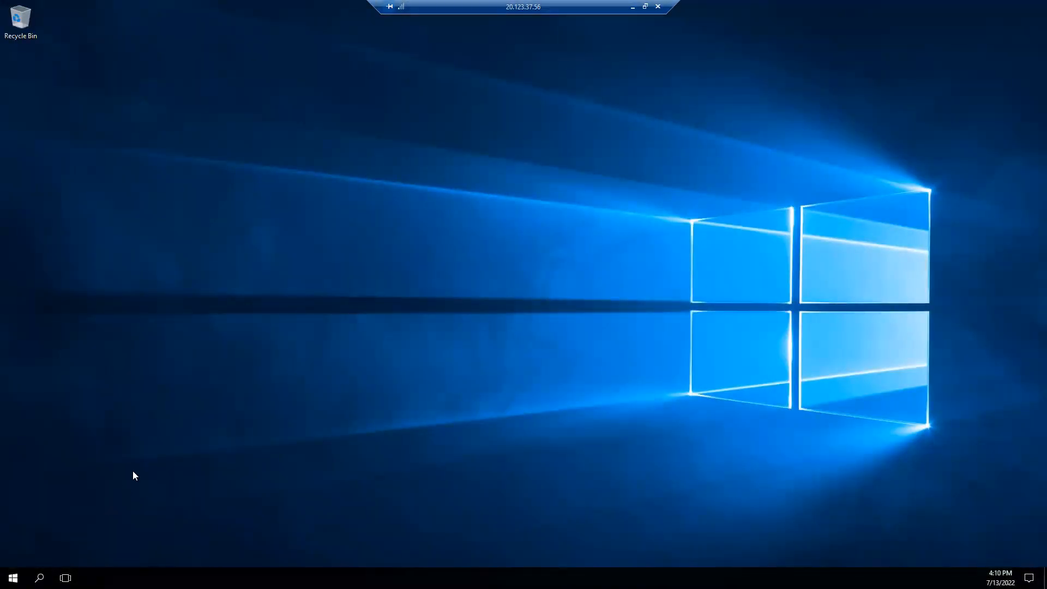
{"action": "key", "text": "super+r"}
{"action": "type", "text": "cmd"}
{"action": "key", "text": "Return"}
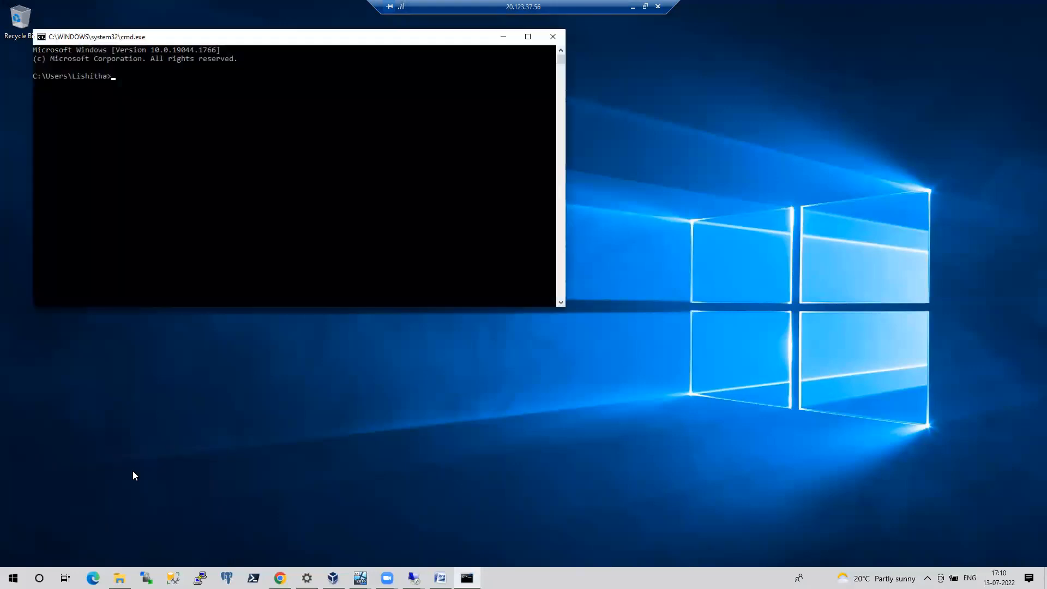
{"action": "type", "text": "ipcn"}
{"action": "type", "text": "onfi"}
{"action": "type", "text": "g /all"}
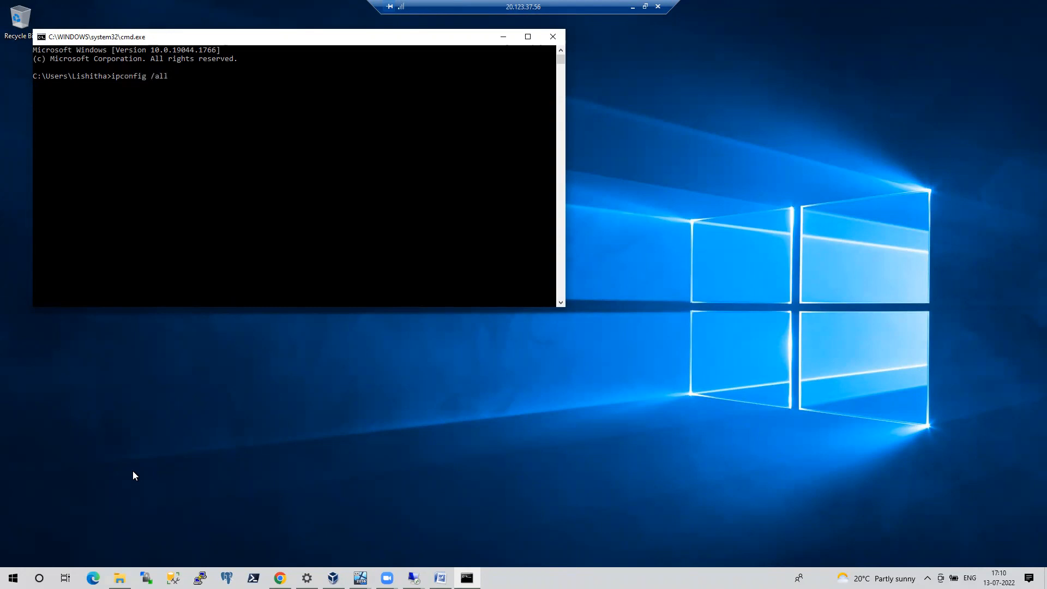
{"action": "key", "text": "Return"}
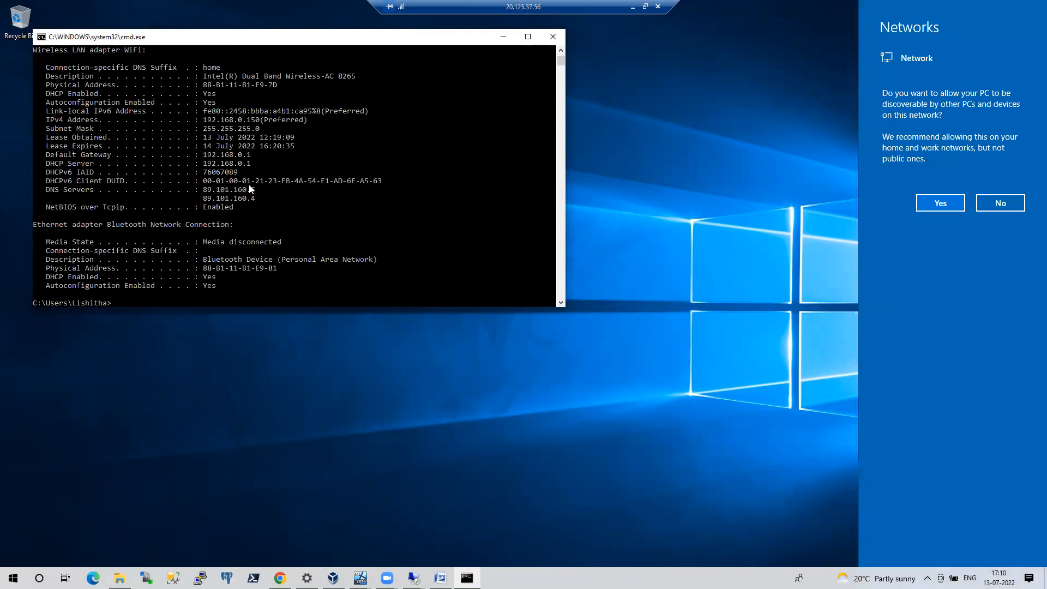
{"action": "left_click", "coordinate": [560, 40]}
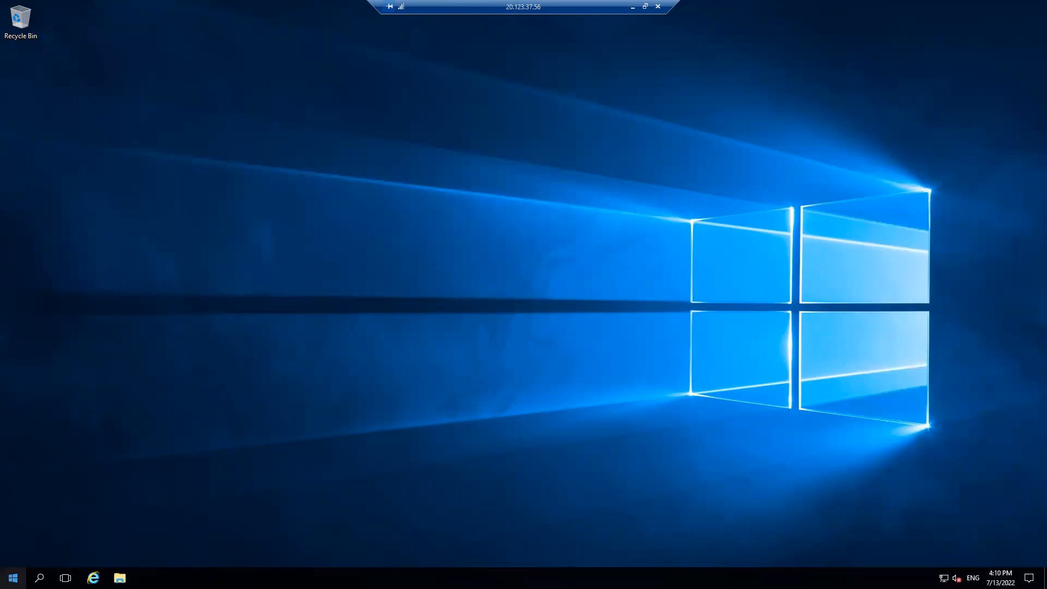
Open a command prompt inside the remote Azuresqlvm session and list its full network configuration with ipconfig /all
{"action": "right_click", "coordinate": [13, 577]}
{"action": "left_click", "coordinate": [51, 519]}
{"action": "type", "text": "cmd"}
{"action": "key", "text": "Return"}
{"action": "type", "text": "ipconfig /all"}
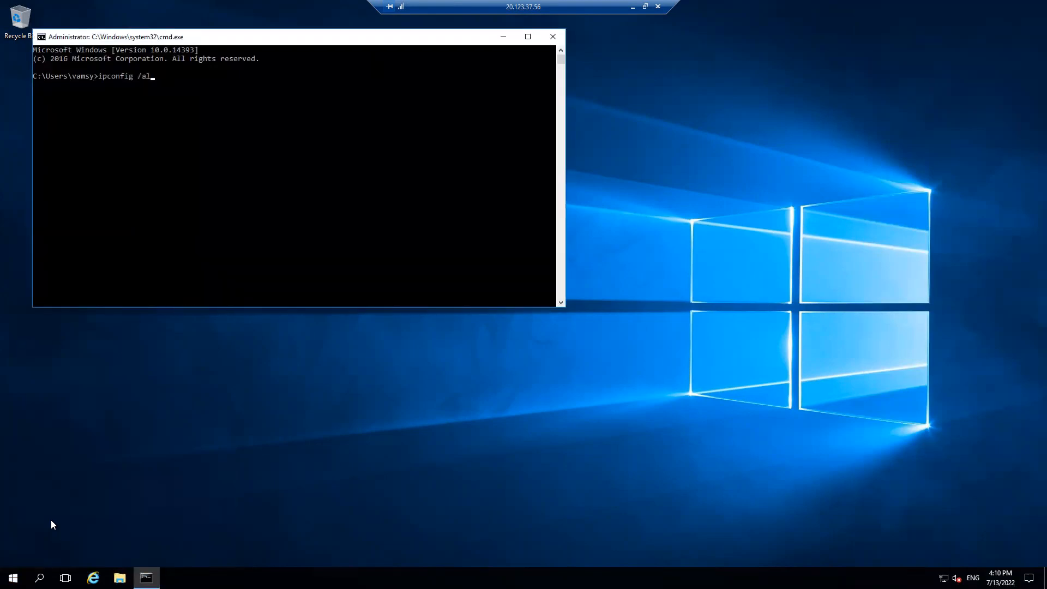
{"action": "key", "text": "Return"}
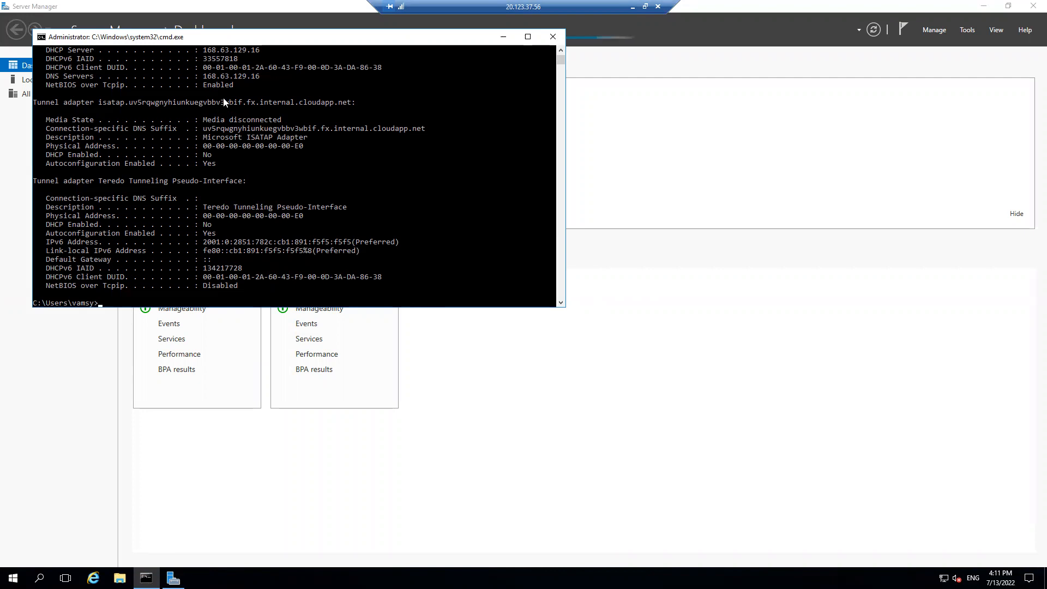
Start adding roles and features with a role-based installation on Azuresqlvm, keeping the default server roles, and continue to the feature selection
{"action": "left_click", "coordinate": [205, 77]}
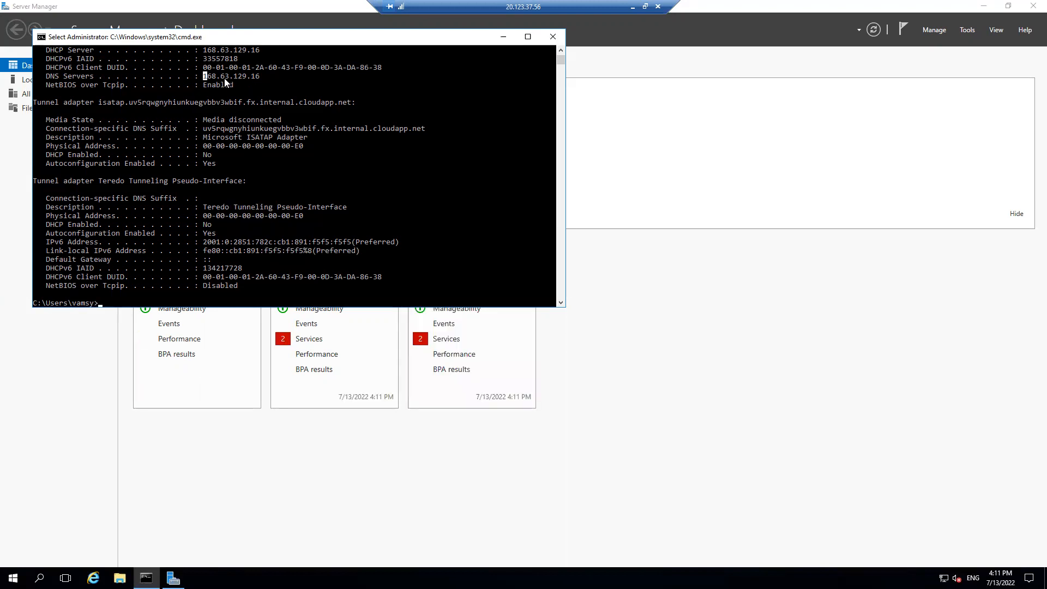
{"action": "left_click", "coordinate": [503, 37]}
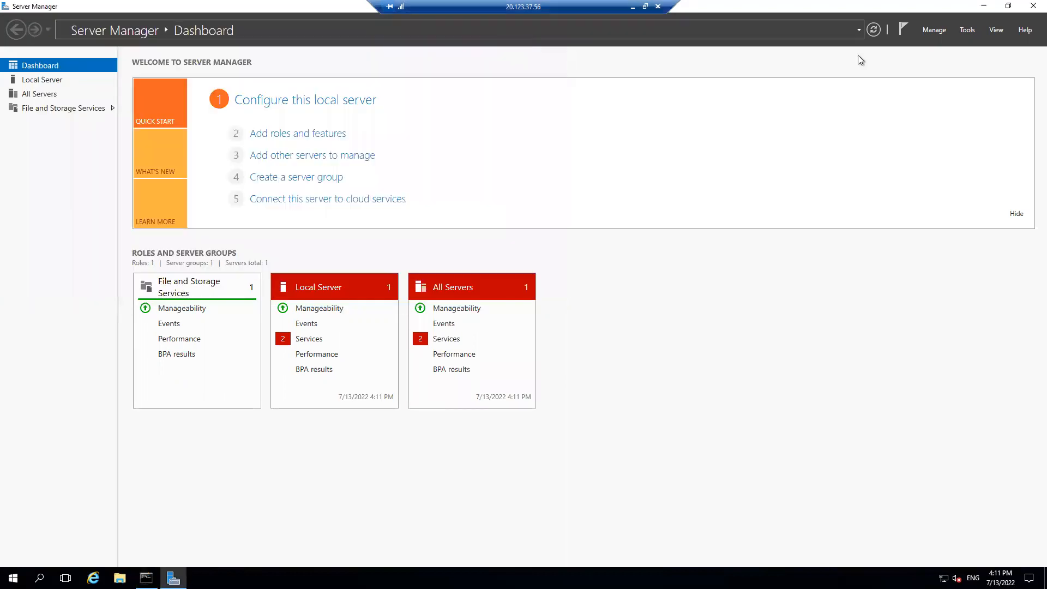
{"action": "left_click", "coordinate": [933, 30]}
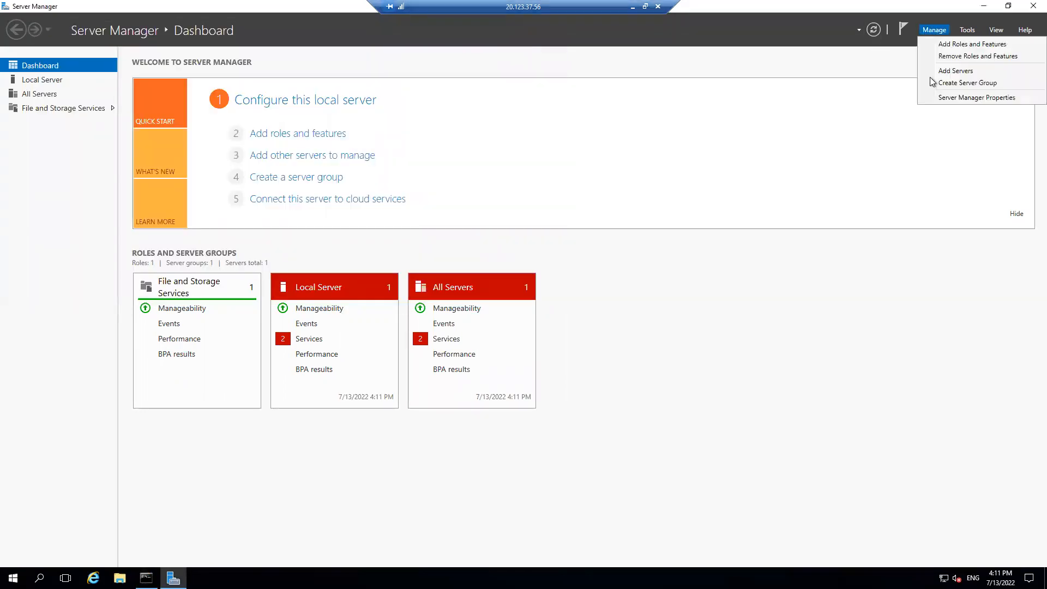
{"action": "left_click", "coordinate": [947, 45]}
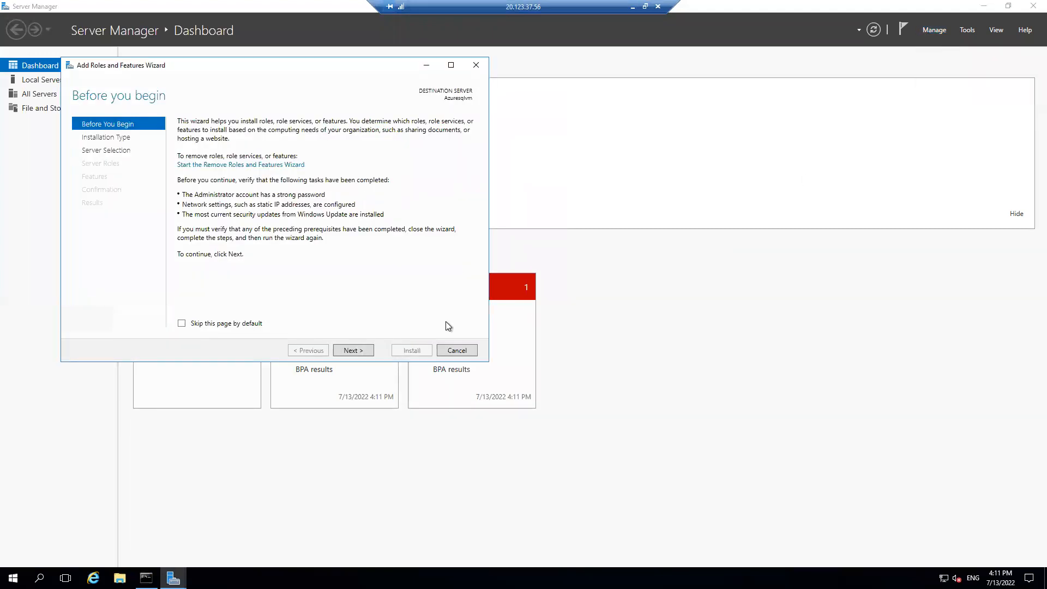
{"action": "left_click", "coordinate": [364, 352]}
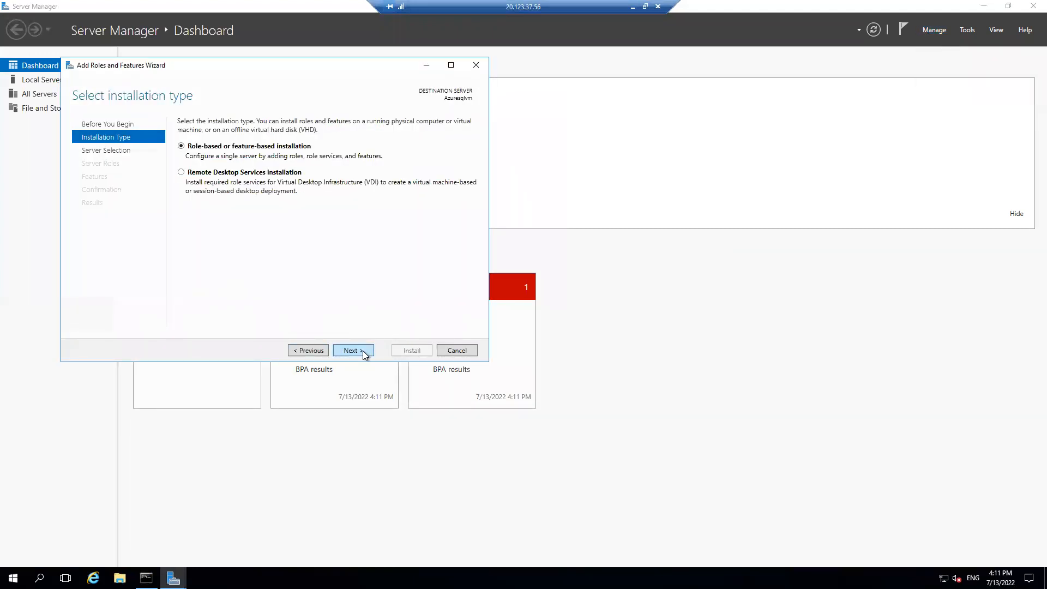
{"action": "left_click", "coordinate": [365, 353]}
{"action": "left_click", "coordinate": [365, 354]}
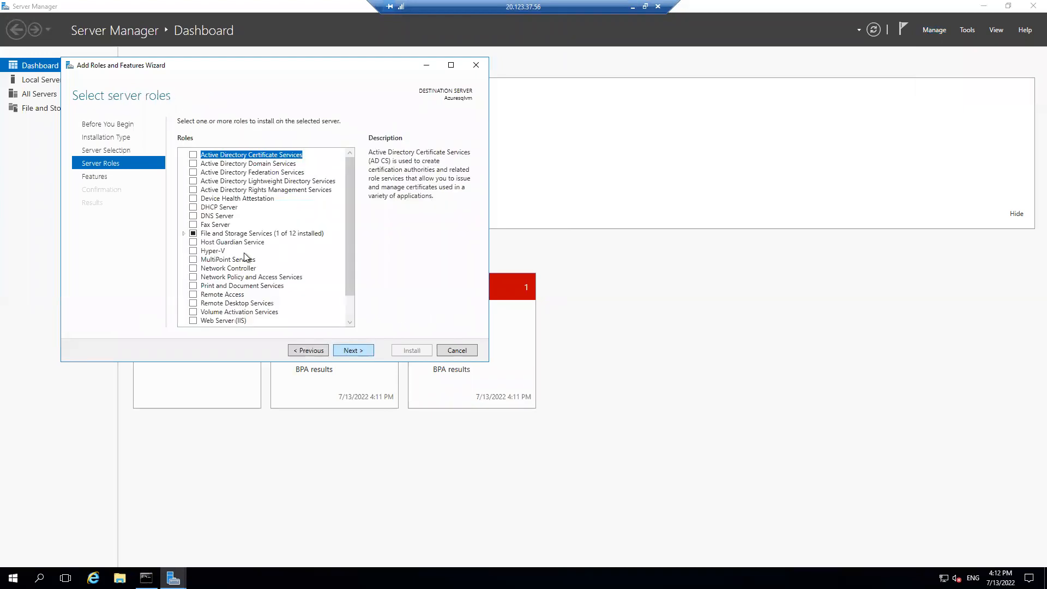
{"action": "left_click", "coordinate": [355, 354]}
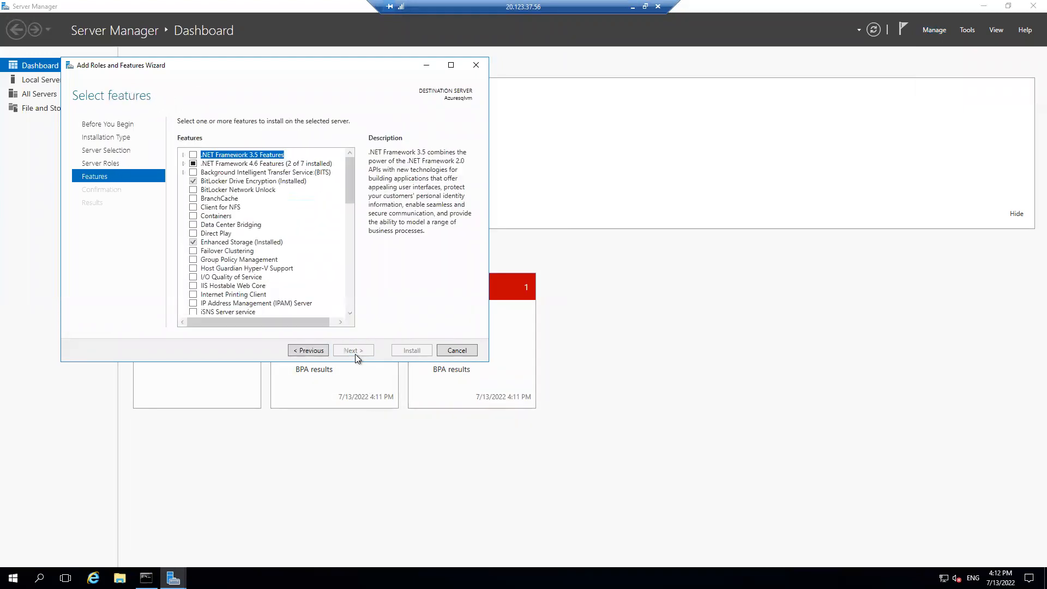
Select the Failover Clustering feature with its required management tools and install it on Azuresqlvm
{"action": "left_click", "coordinate": [193, 252]}
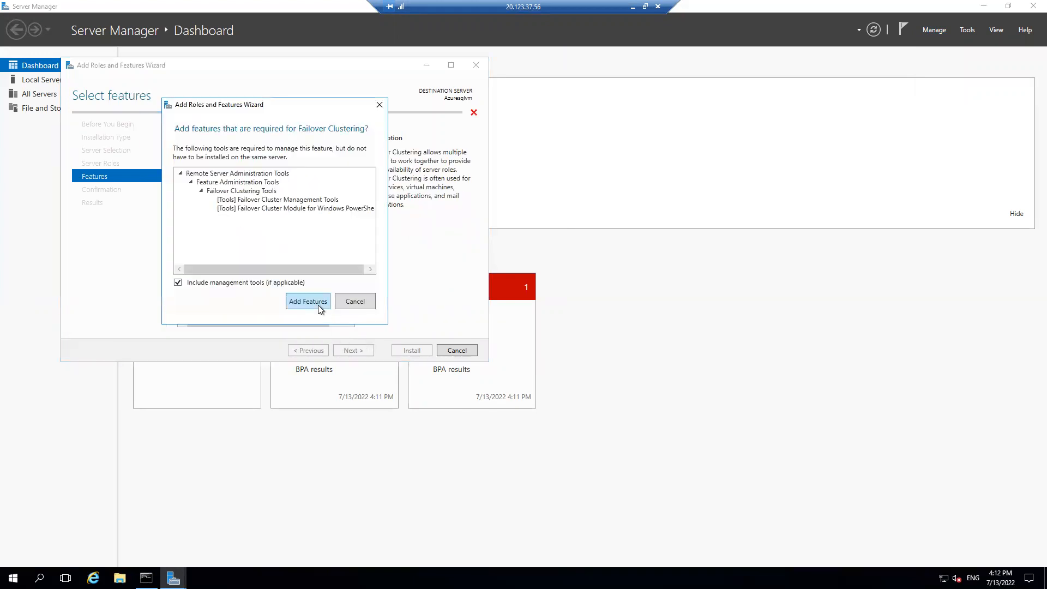
{"action": "left_click", "coordinate": [319, 305]}
{"action": "left_click", "coordinate": [359, 352]}
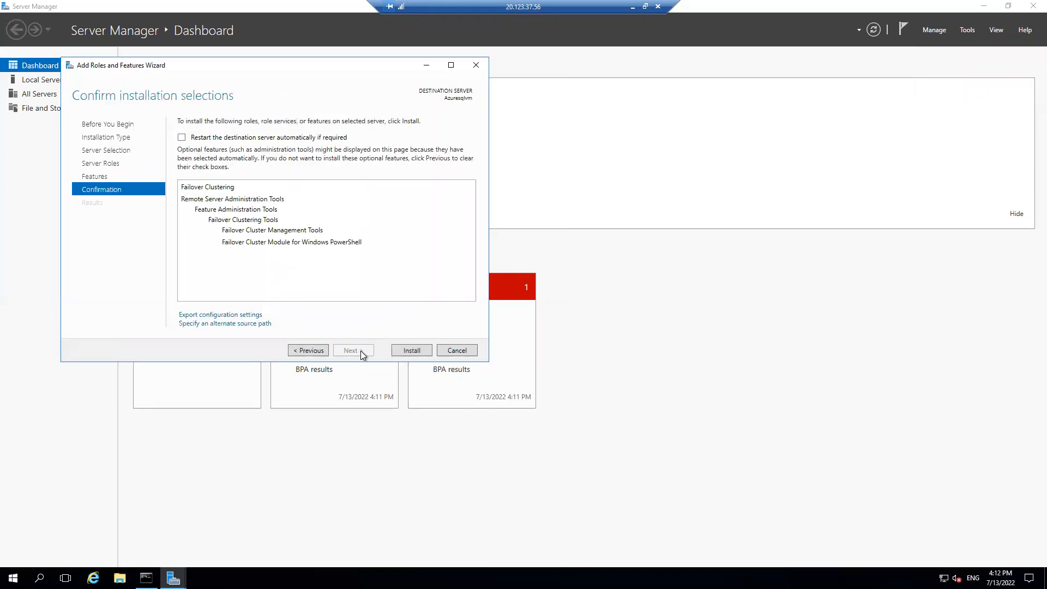
{"action": "left_click", "coordinate": [419, 355]}
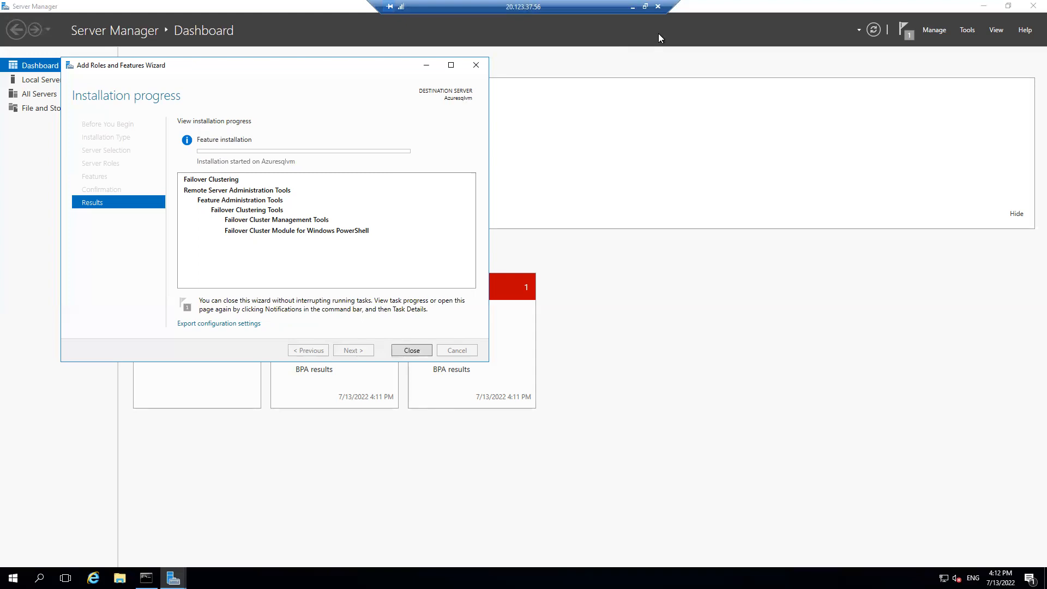
Switch to the Azure portal and examine the subnets and DNS server setting of the pointtositevnet virtual network
{"action": "left_click", "coordinate": [631, 7]}
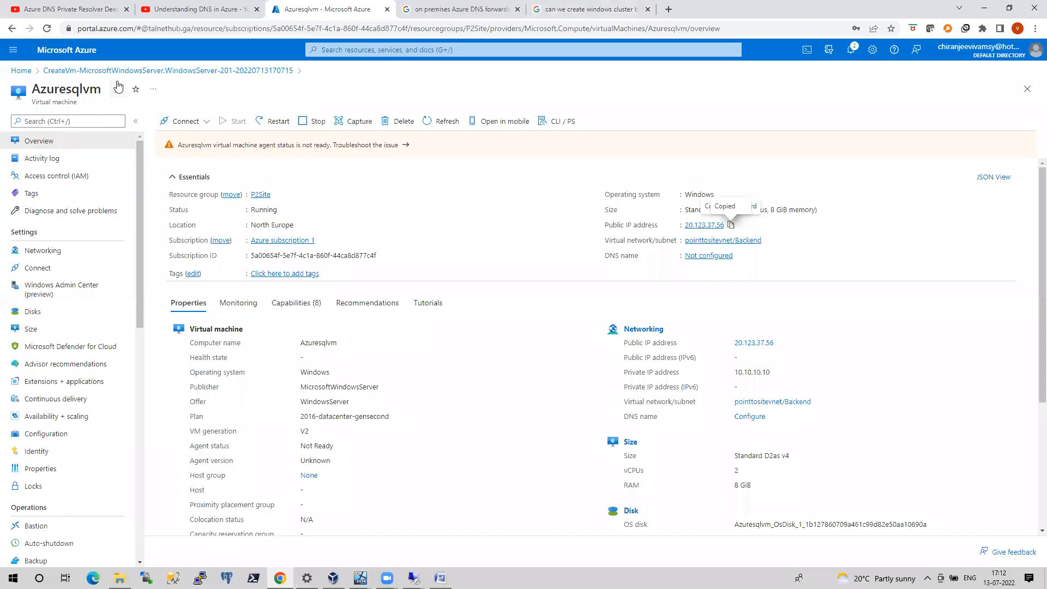
{"action": "left_click", "coordinate": [22, 71]}
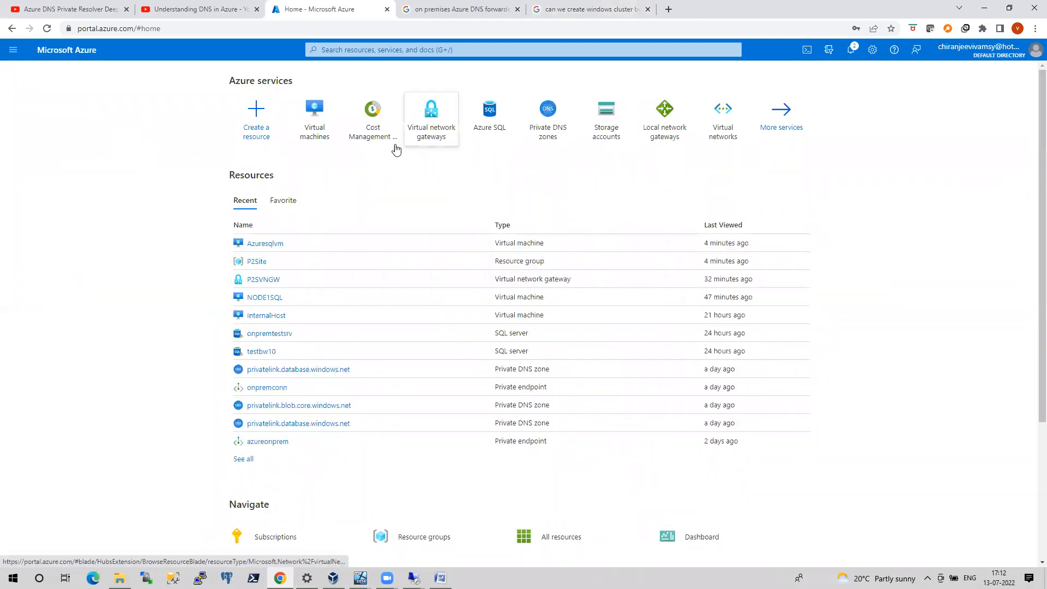
{"action": "left_click", "coordinate": [714, 133]}
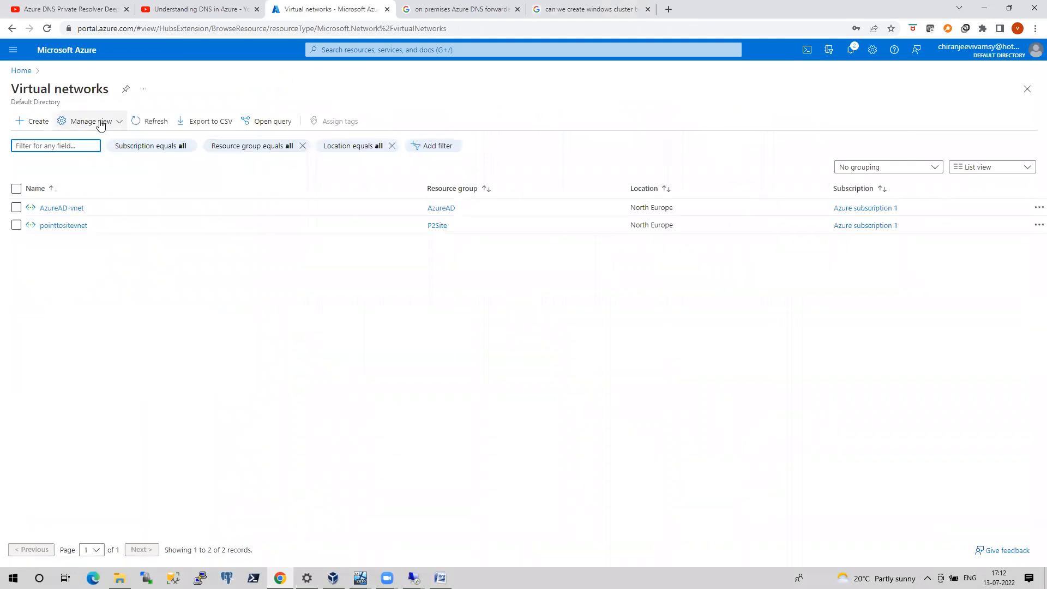
{"action": "left_click", "coordinate": [69, 226]}
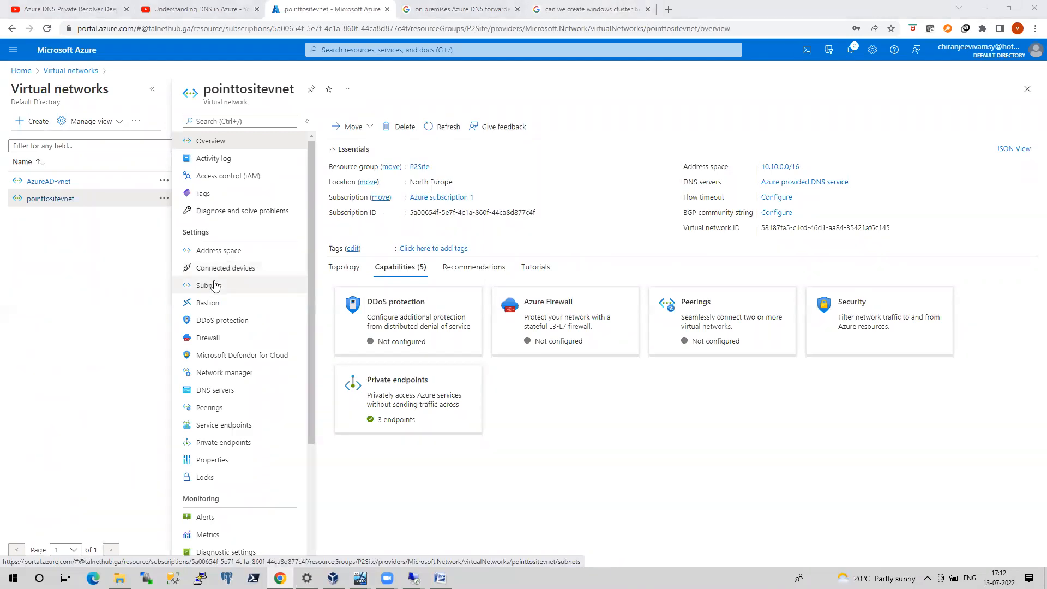
{"action": "left_click", "coordinate": [216, 286]}
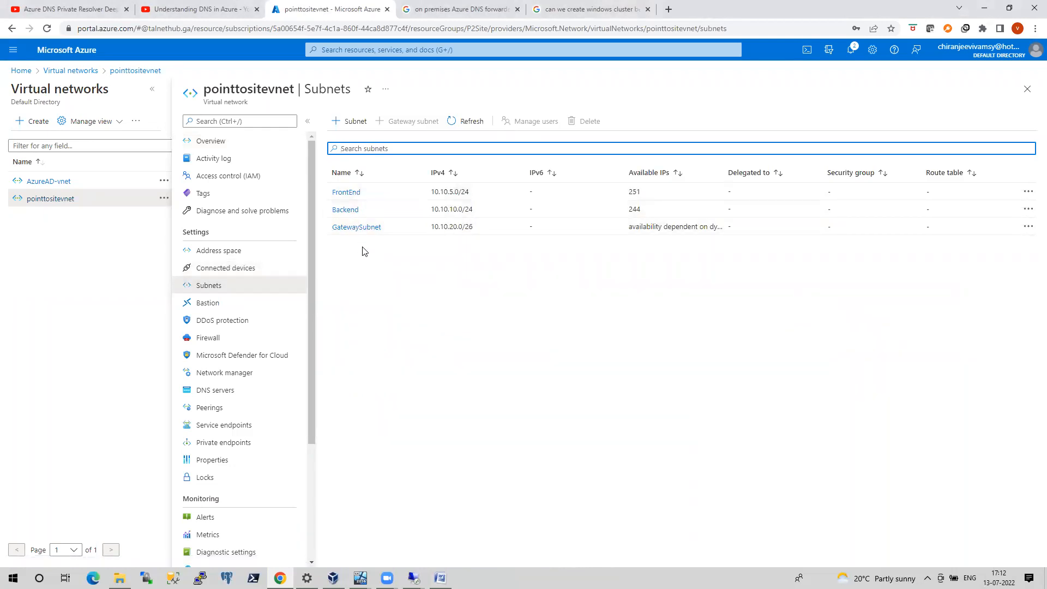
{"action": "left_click", "coordinate": [220, 398]}
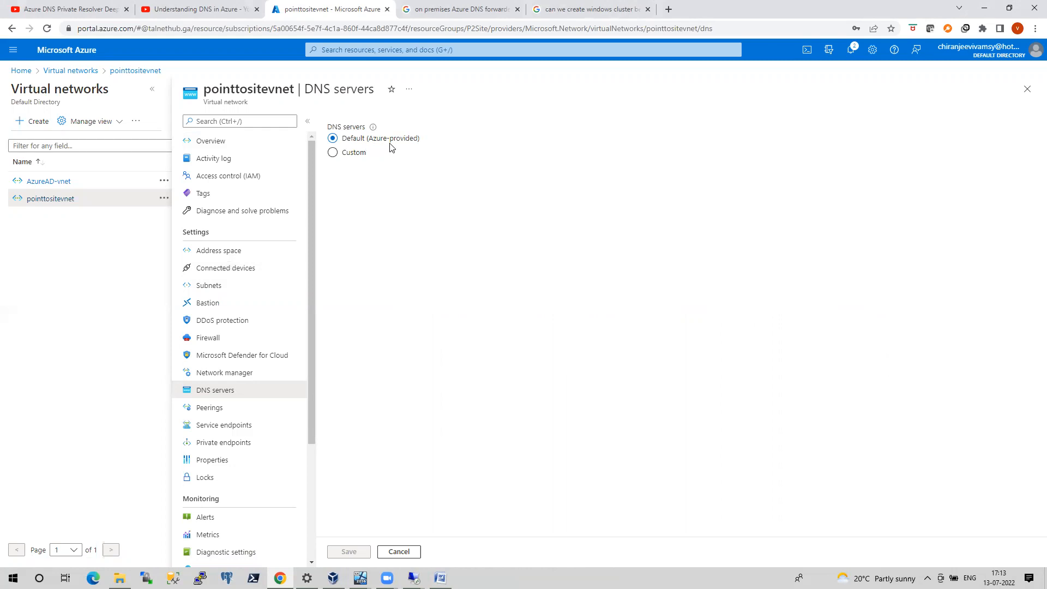
Return to the Azuresqlvm remote session and check the DNS server in the ipconfig output
{"action": "left_click", "coordinate": [415, 579]}
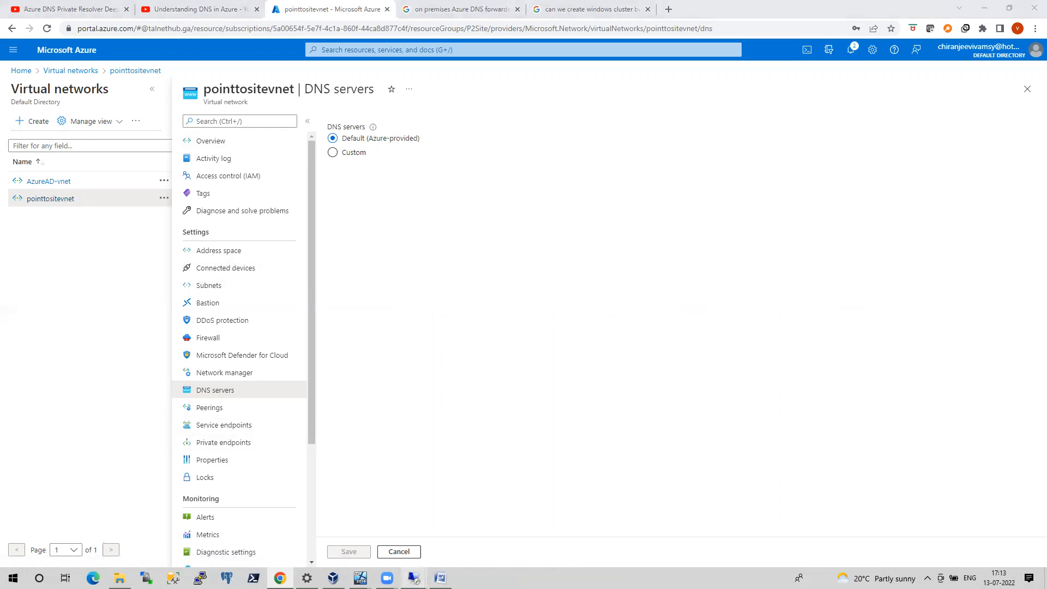
{"action": "left_click", "coordinate": [456, 542]}
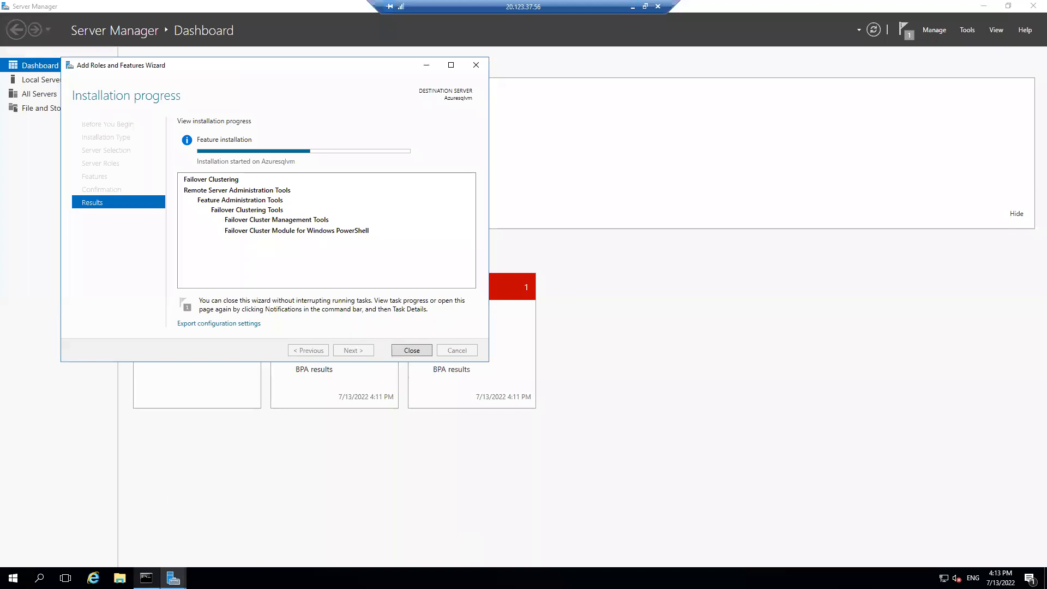
{"action": "left_click", "coordinate": [146, 578]}
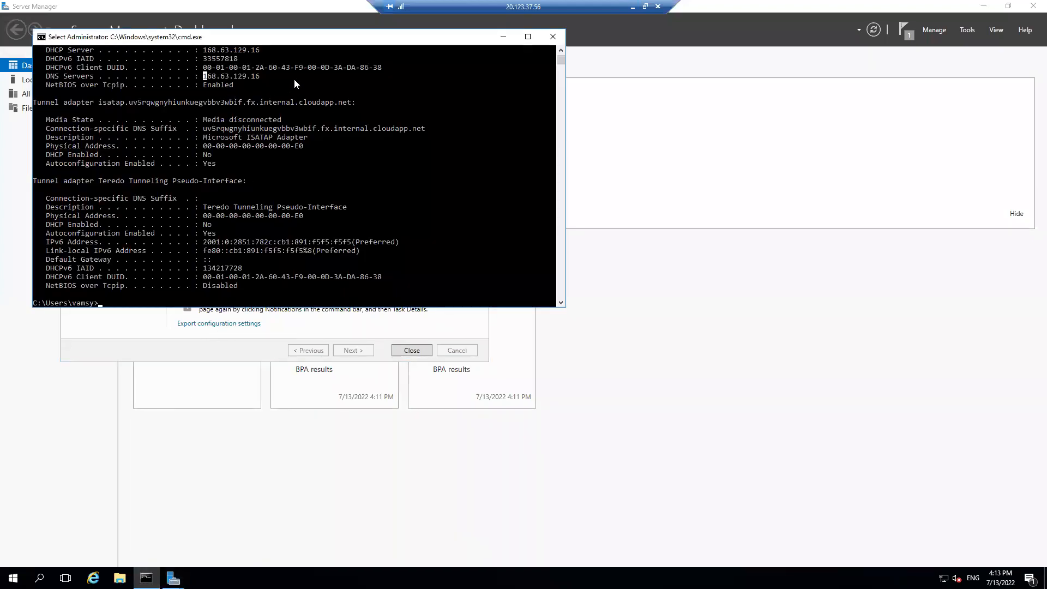
{"action": "left_click", "coordinate": [633, 8]}
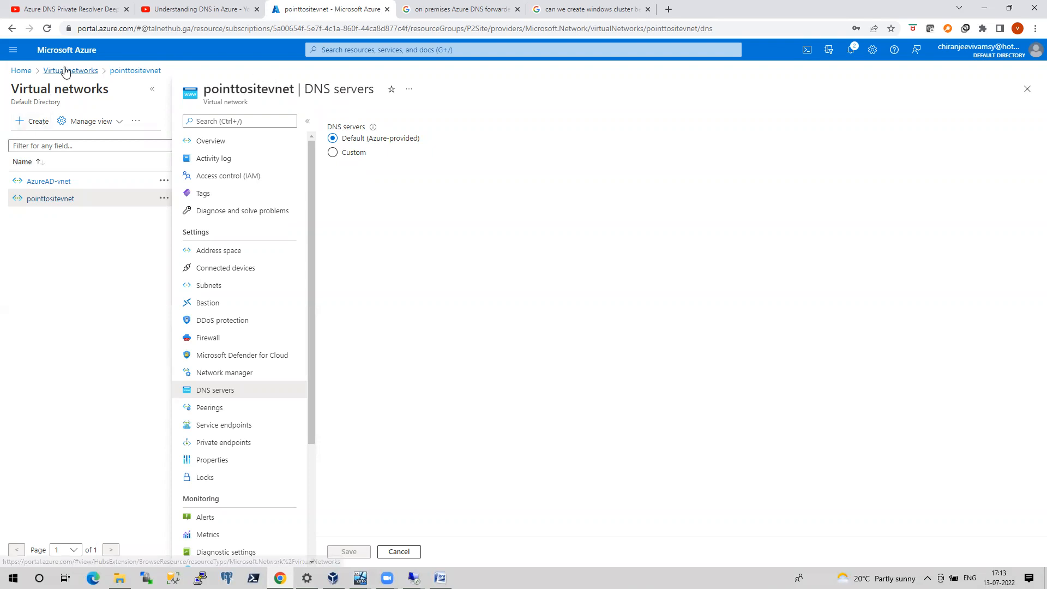
In the Azure portal, open the DNS server settings of Azuresqlvm's network interface, azuresqlvm244
{"action": "left_click", "coordinate": [22, 71]}
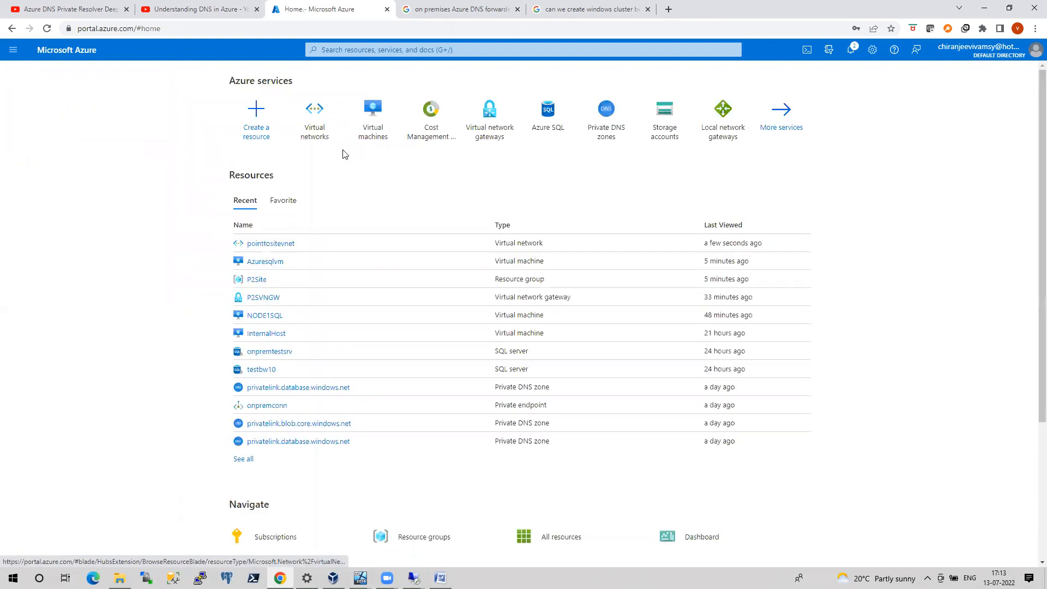
{"action": "left_click", "coordinate": [373, 131]}
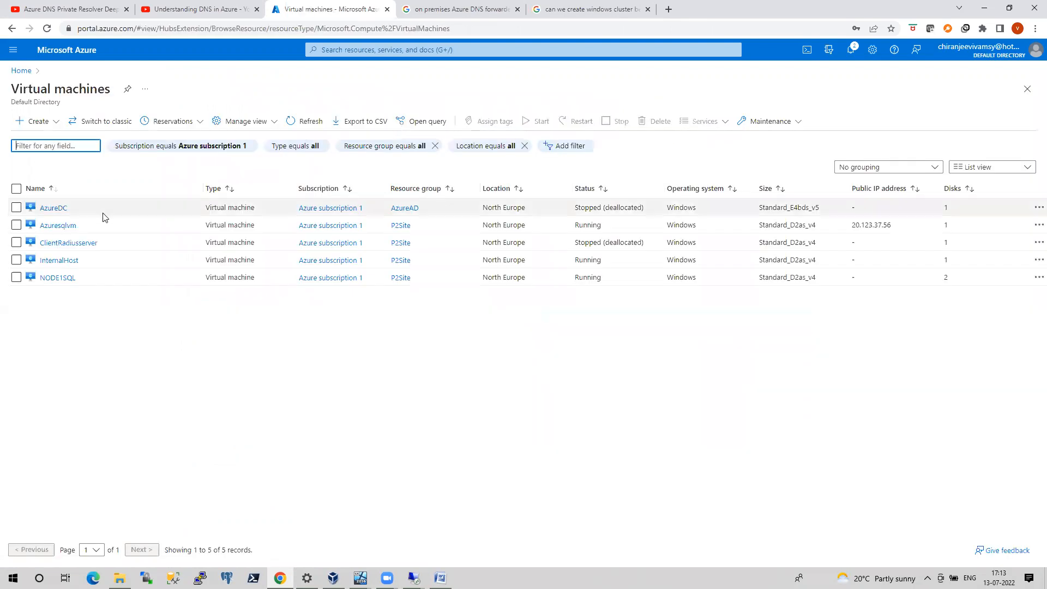
{"action": "left_click", "coordinate": [58, 226]}
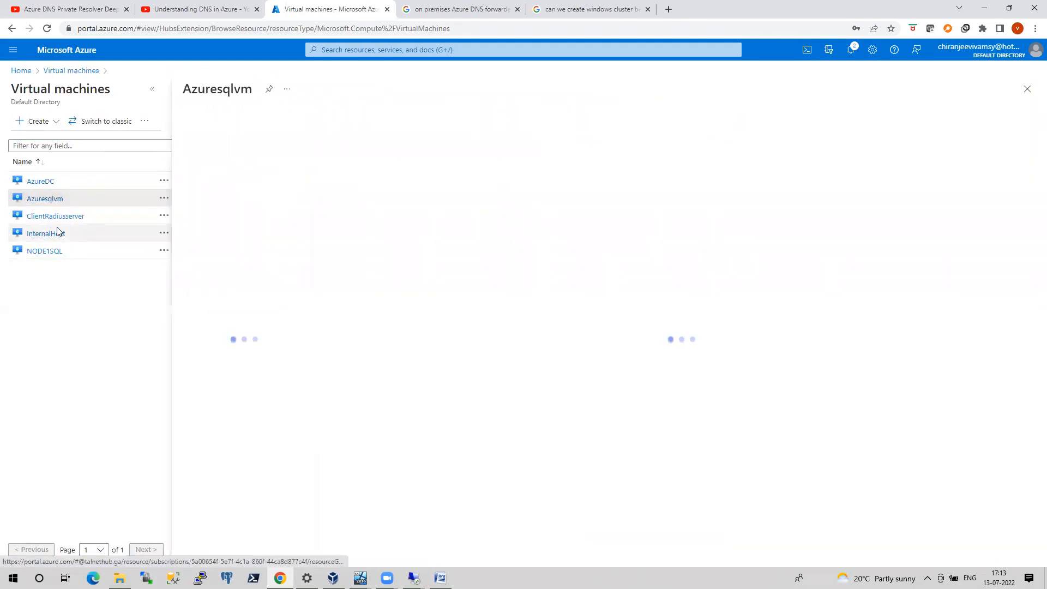
{"action": "left_click", "coordinate": [225, 252]}
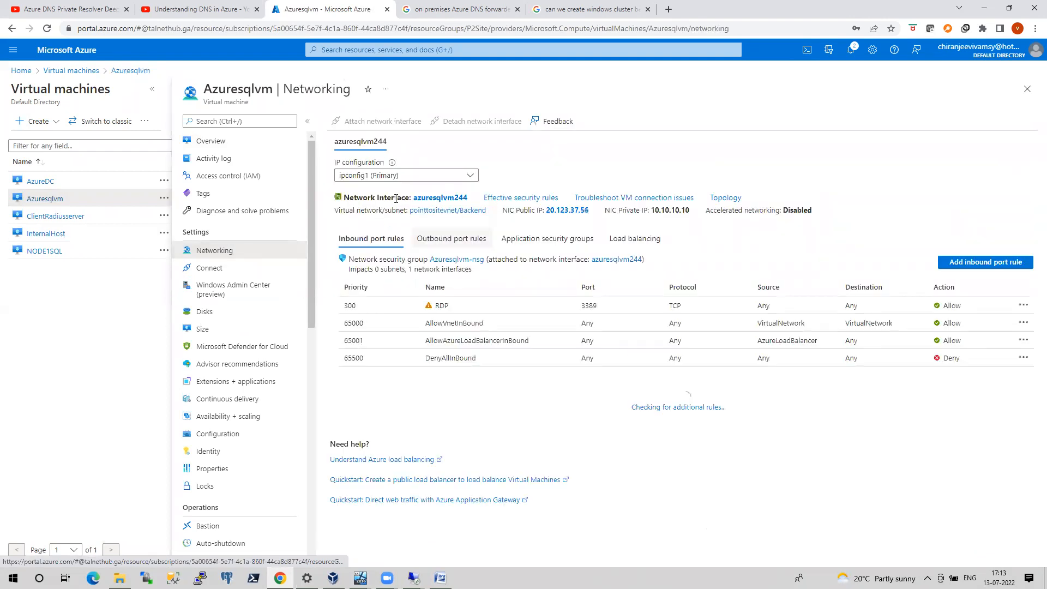
{"action": "left_click", "coordinate": [430, 199]}
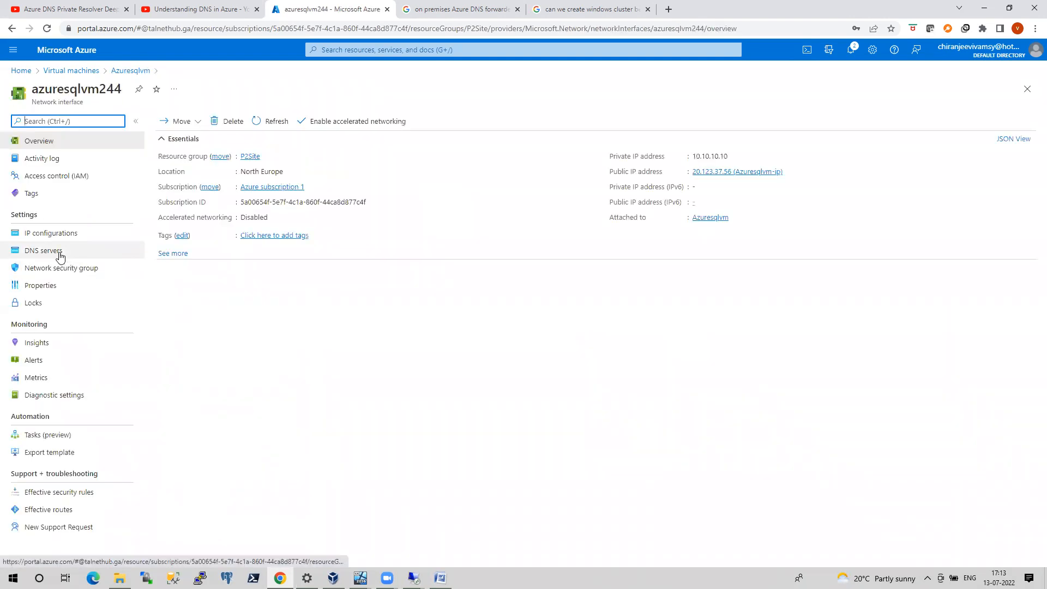
{"action": "left_click", "coordinate": [60, 252]}
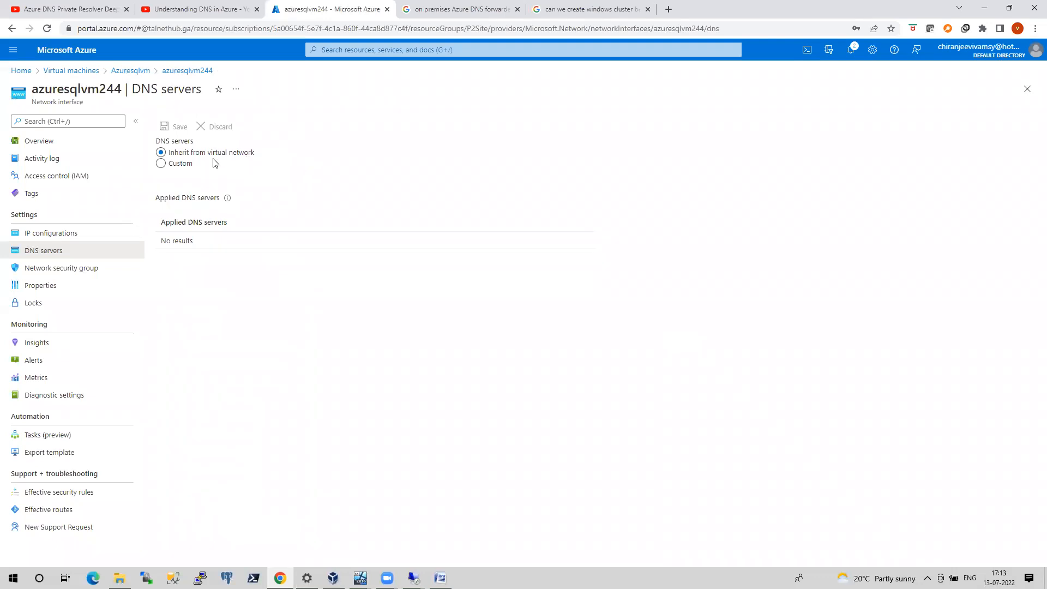
Change the network interface to custom DNS with server 10.10.10.4 and save the setting
{"action": "left_click", "coordinate": [161, 164]}
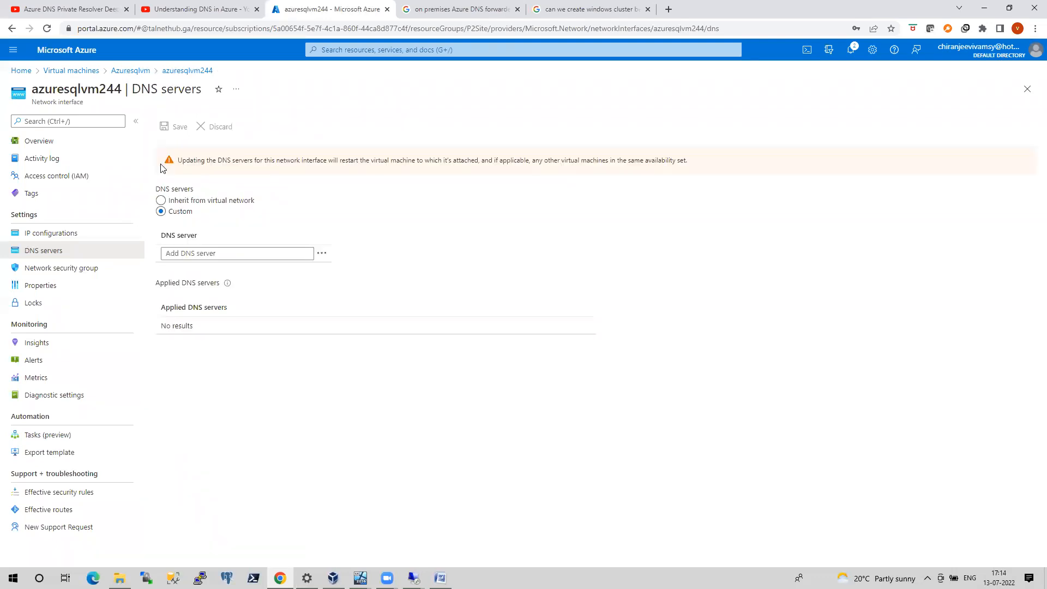
{"action": "left_click", "coordinate": [180, 254]}
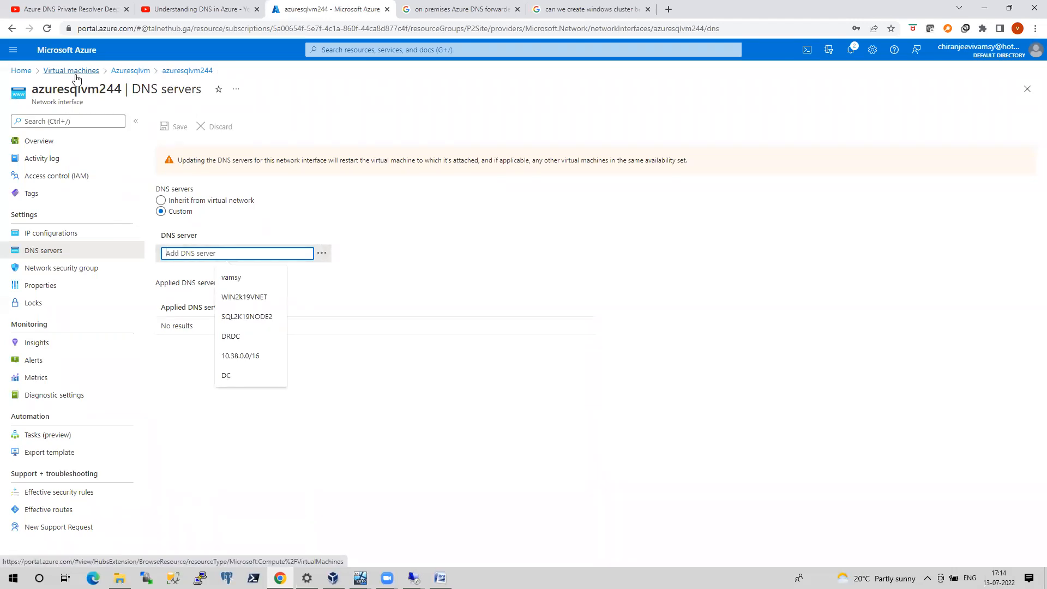
{"action": "type", "text": "10"}
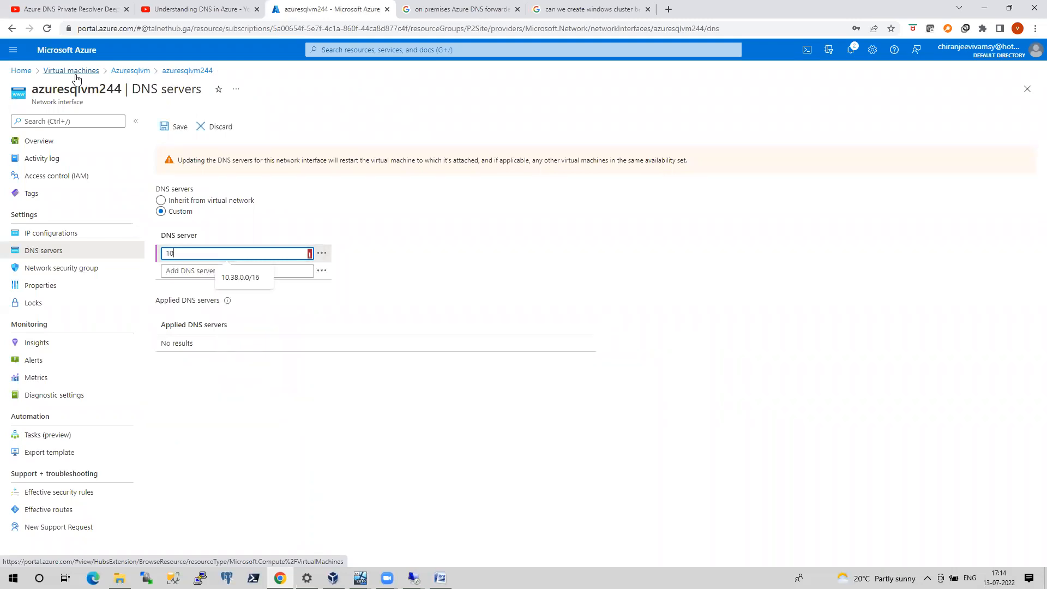
{"action": "type", "text": ".10.10.4"}
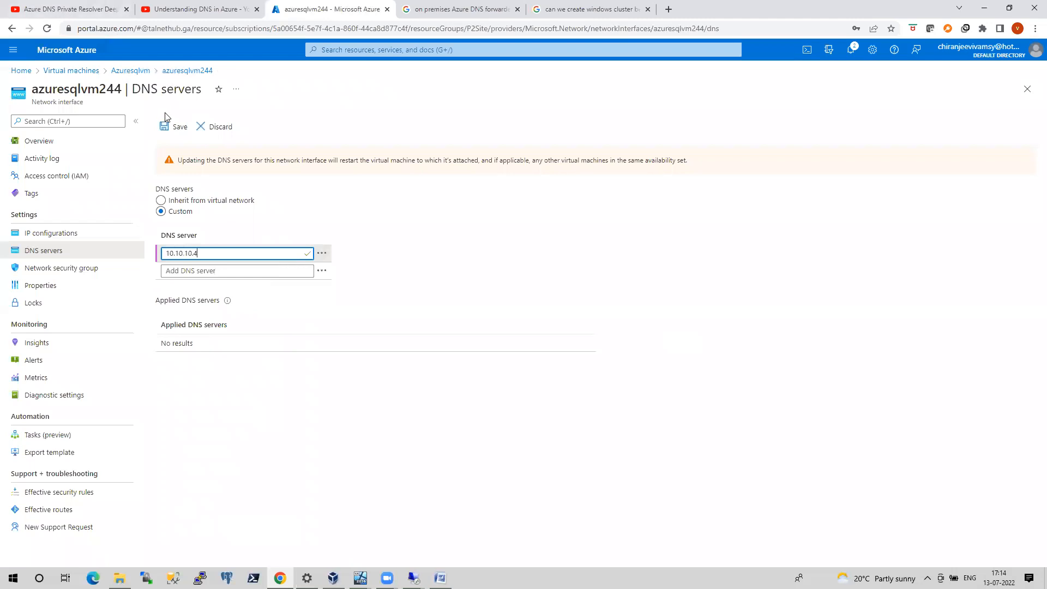
{"action": "left_click", "coordinate": [171, 129]}
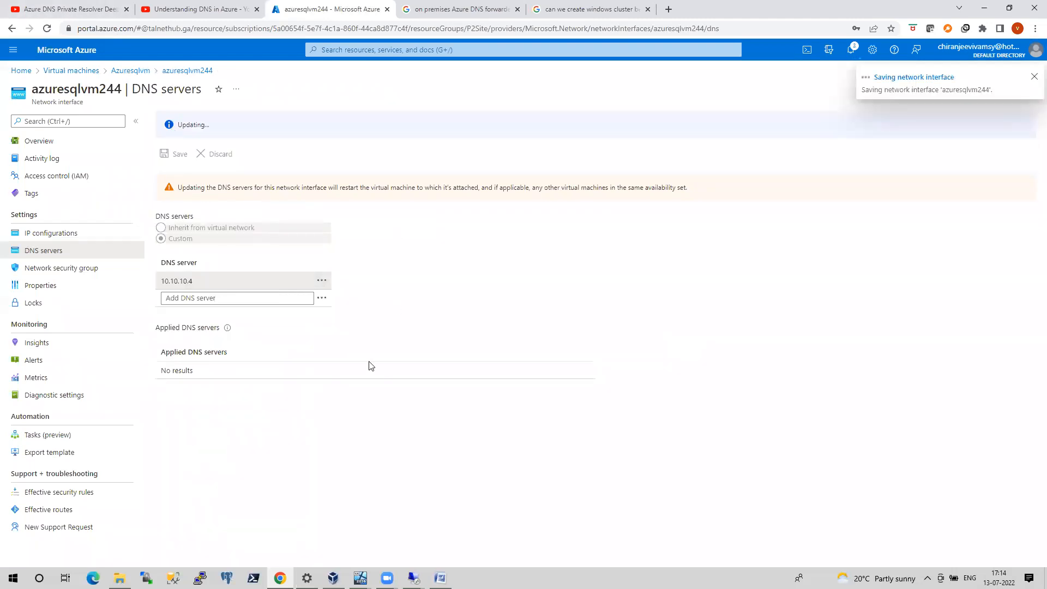
Return to the Azuresqlvm remote session and check the progress of the Failover Clustering installation
{"action": "mouse_move", "coordinate": [333, 578]}
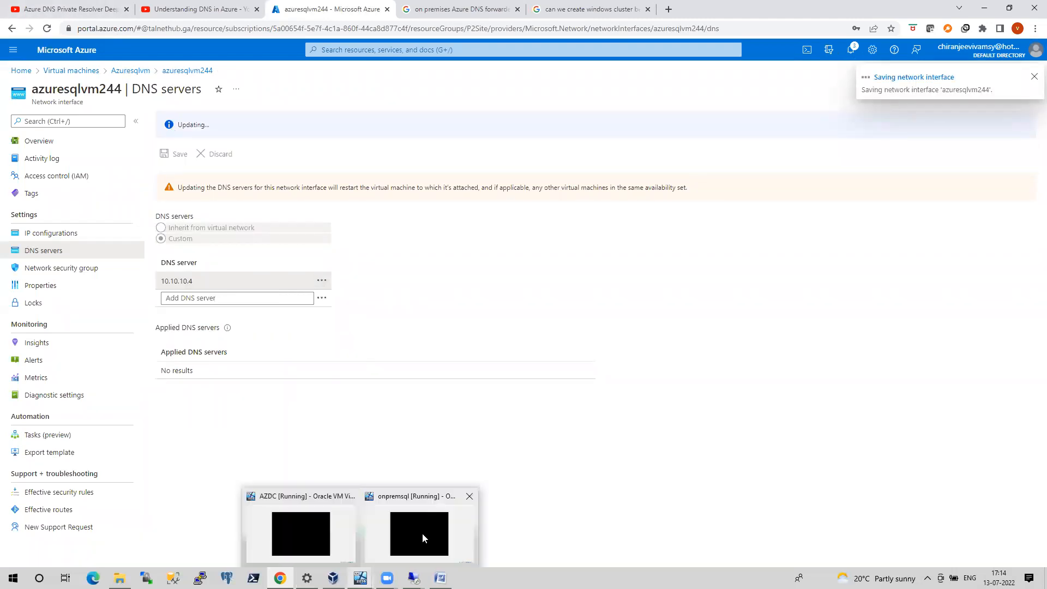
{"action": "left_click", "coordinate": [423, 533]}
{"action": "left_click", "coordinate": [413, 577]}
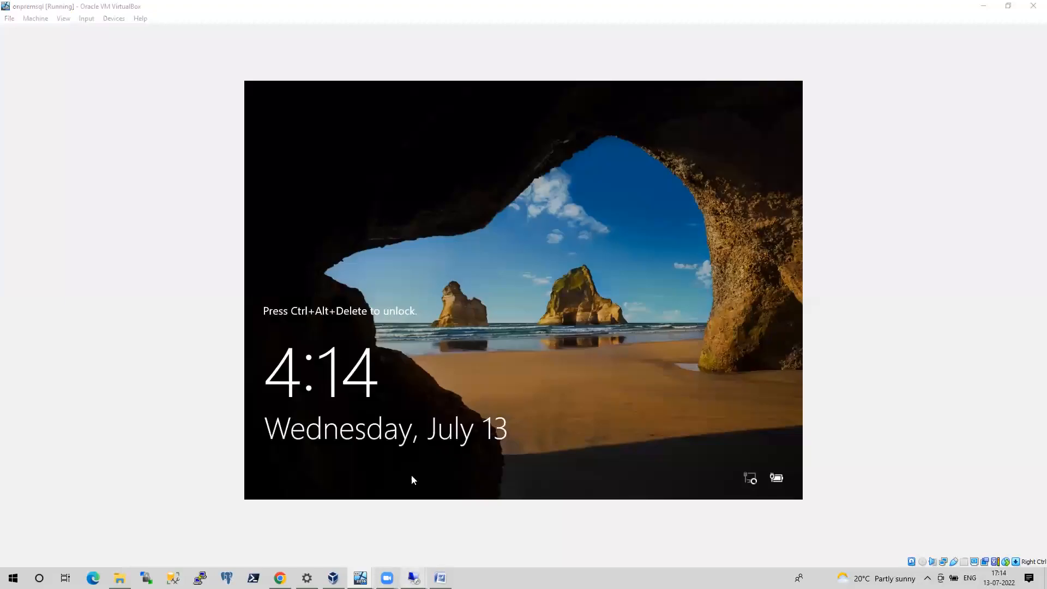
{"action": "left_click", "coordinate": [473, 533]}
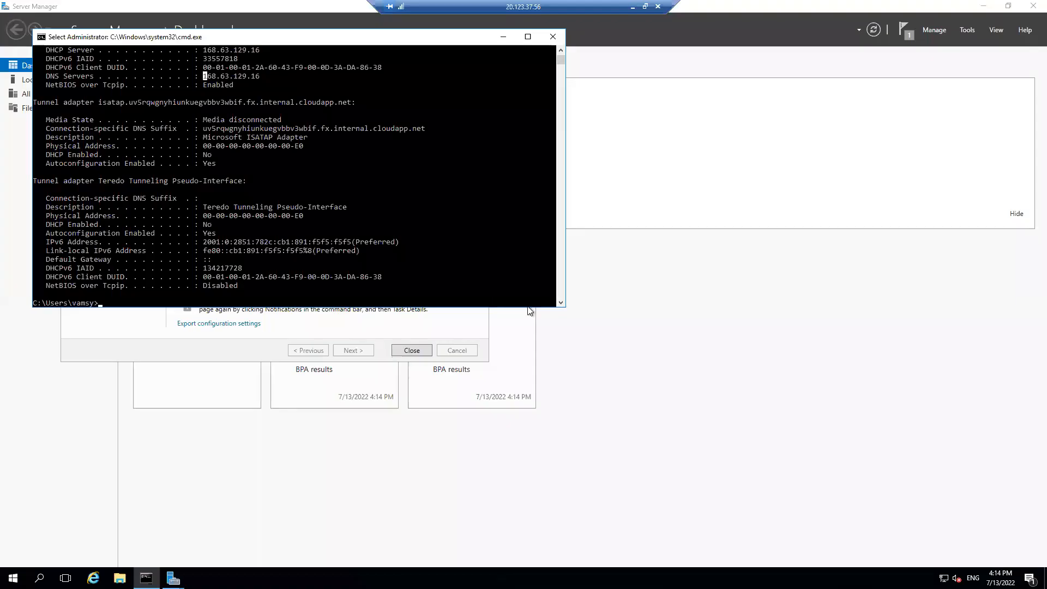
{"action": "left_click", "coordinate": [505, 37]}
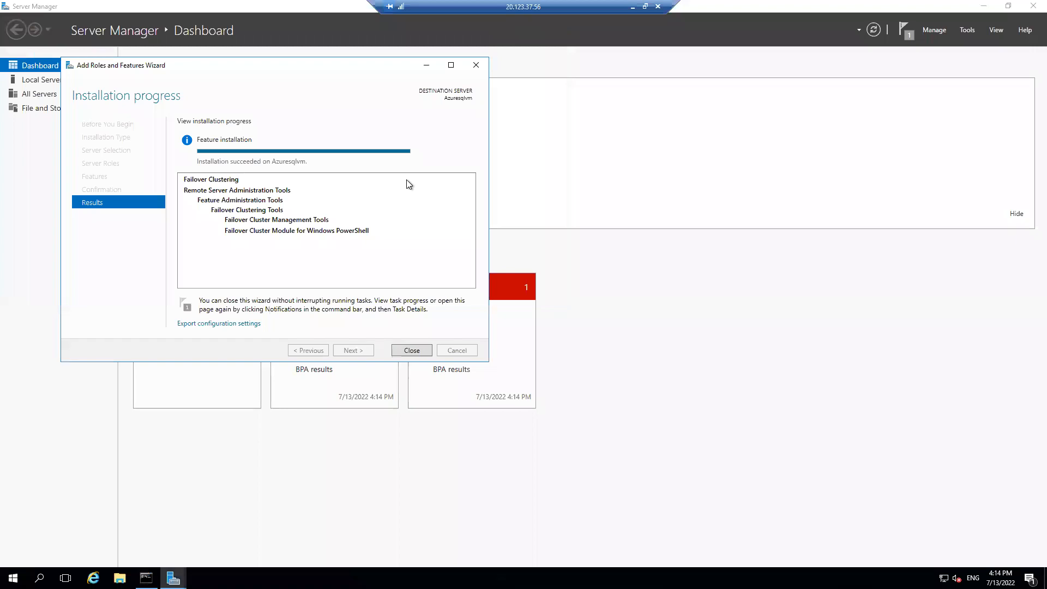
Close the finished Failover Clustering installation wizard and restart Azuresqlvm with the reason Other (Planned)
{"action": "left_click", "coordinate": [423, 352]}
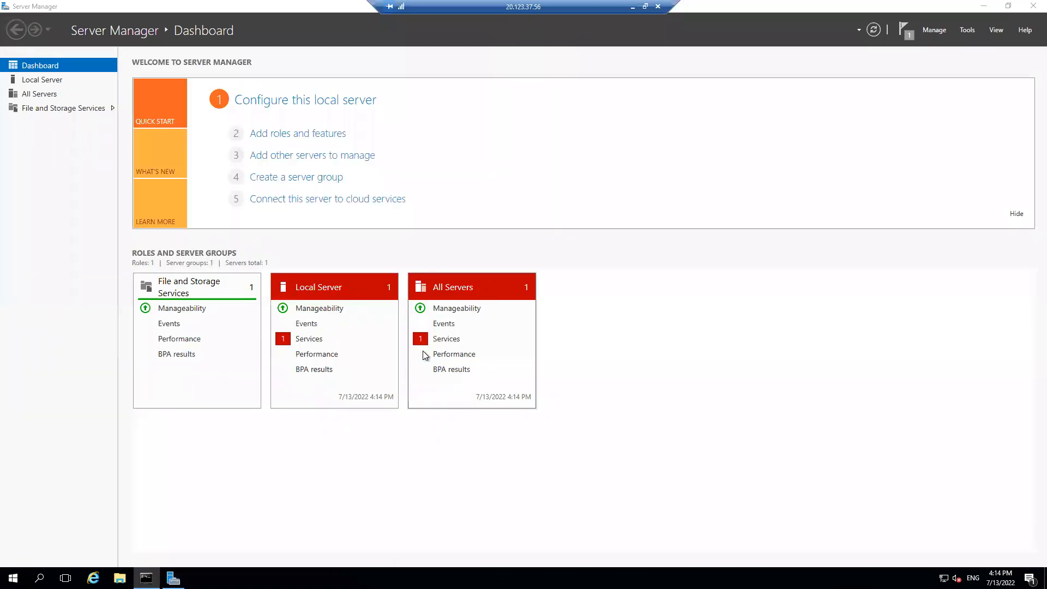
{"action": "key", "text": "super+x"}
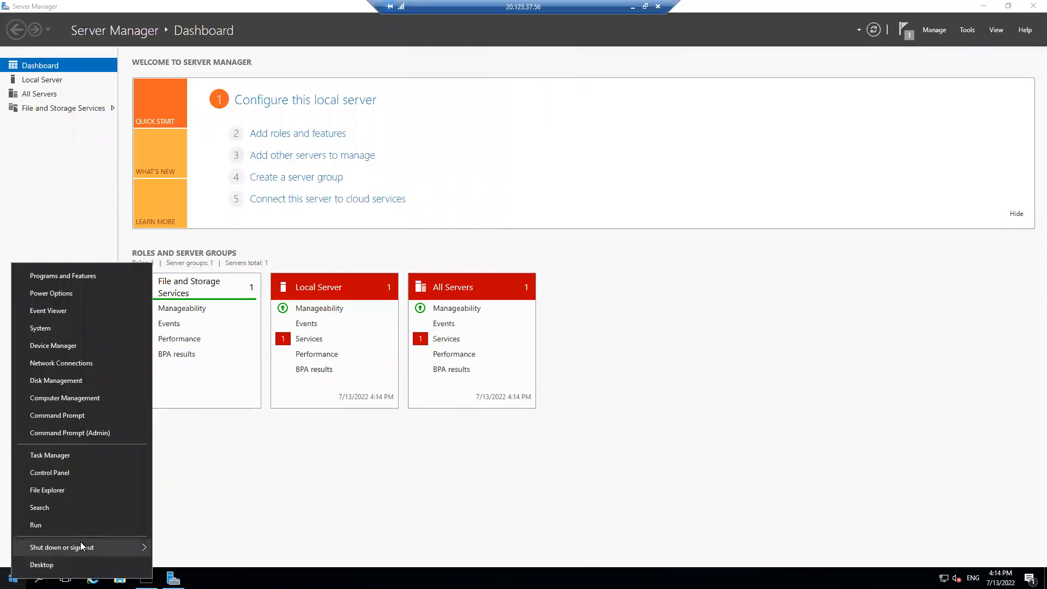
{"action": "mouse_move", "coordinate": [80, 543]}
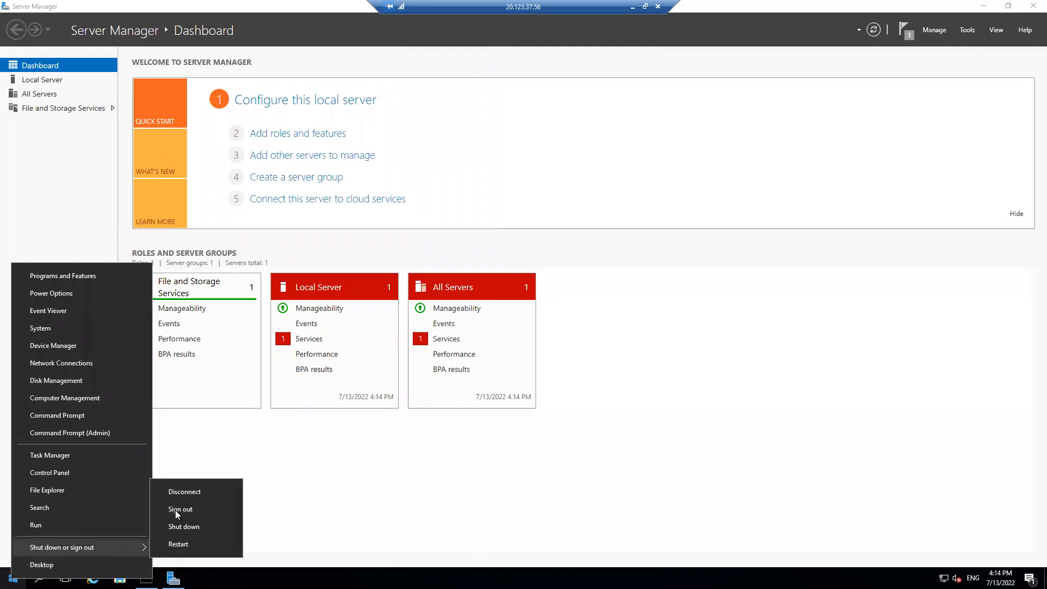
{"action": "left_click", "coordinate": [178, 544]}
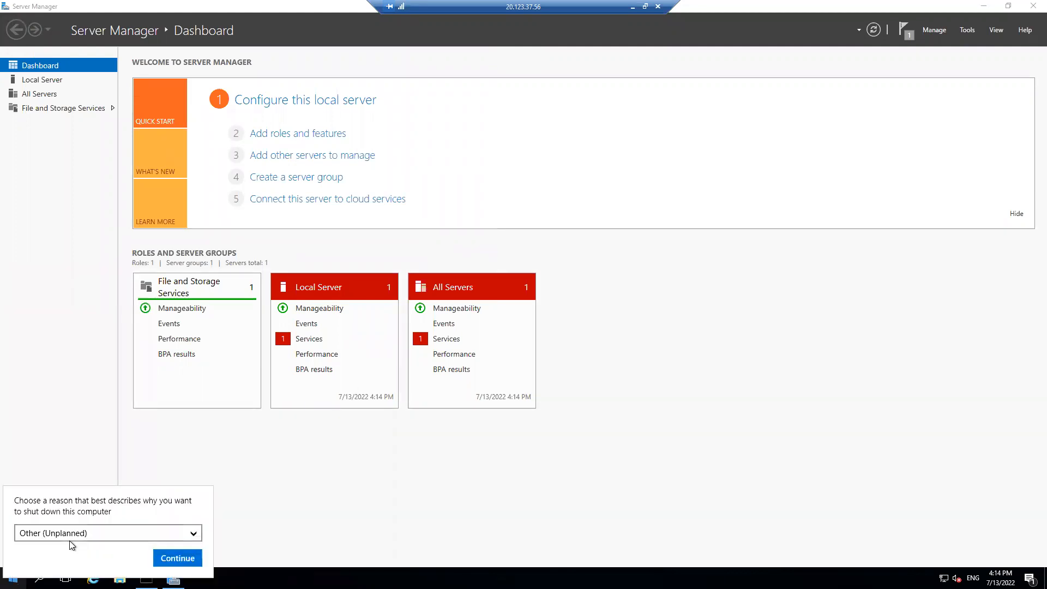
{"action": "left_click", "coordinate": [74, 533]}
{"action": "left_click", "coordinate": [59, 535]}
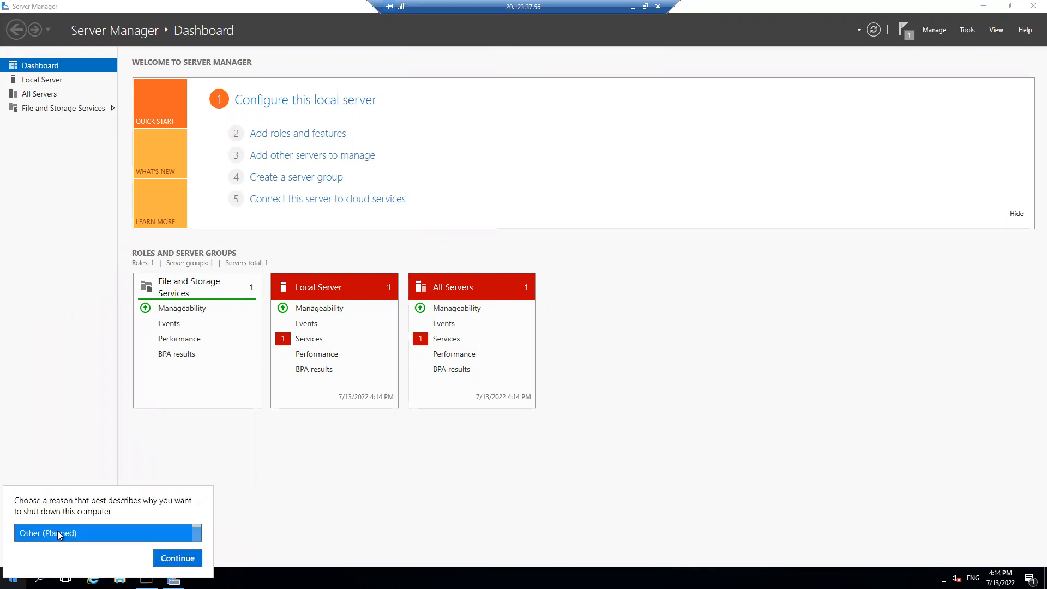
{"action": "left_click", "coordinate": [179, 559]}
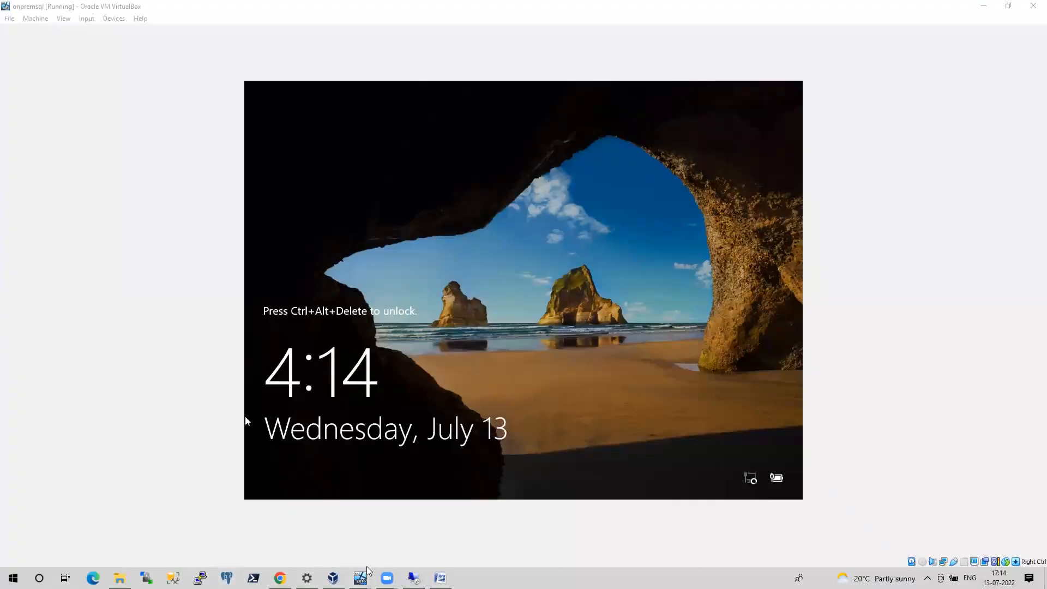
Switch to the Azure portal, check the notifications about the network interface, and open the InternalHost virtual machine's overview
{"action": "left_click", "coordinate": [280, 578]}
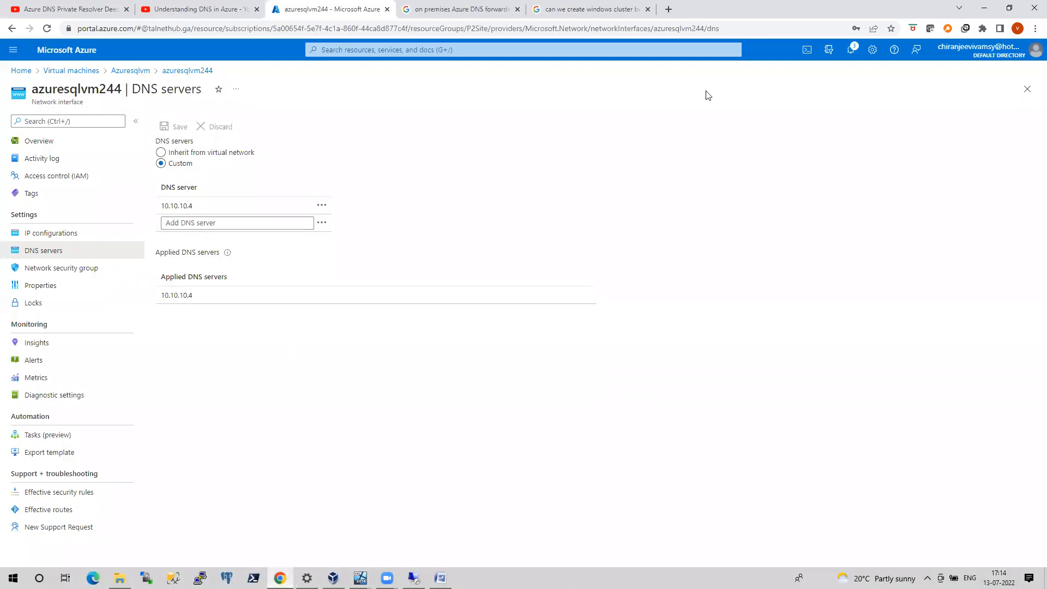
{"action": "left_click", "coordinate": [853, 52]}
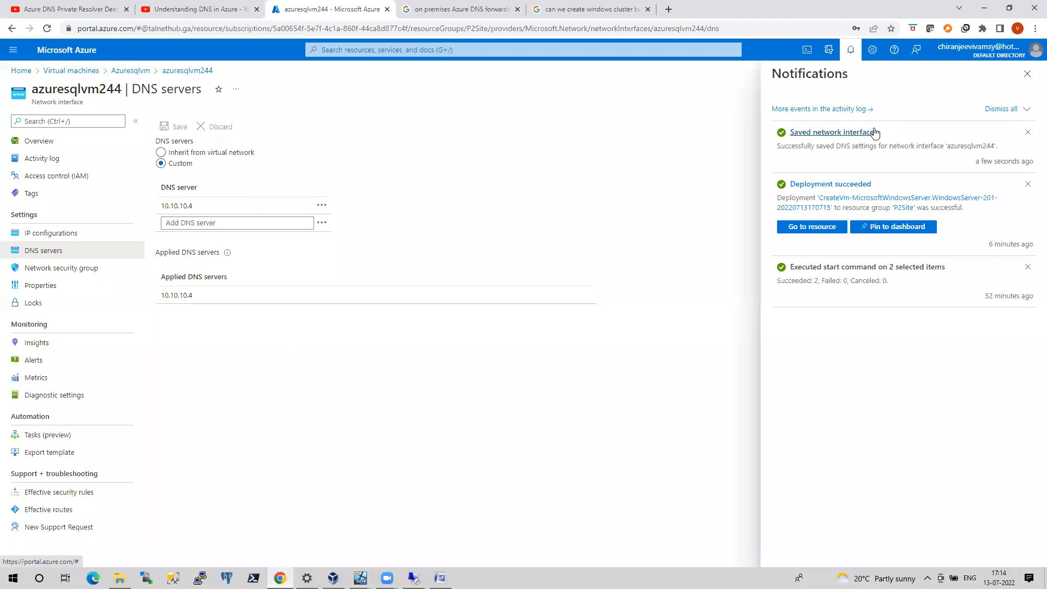
{"action": "left_click", "coordinate": [80, 73]}
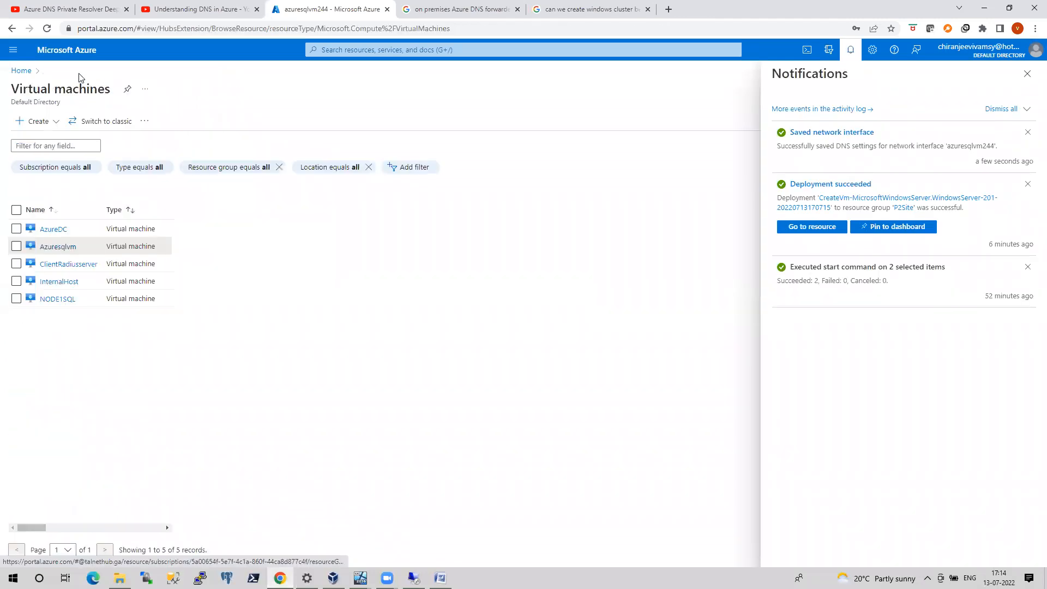
{"action": "left_click", "coordinate": [63, 261]}
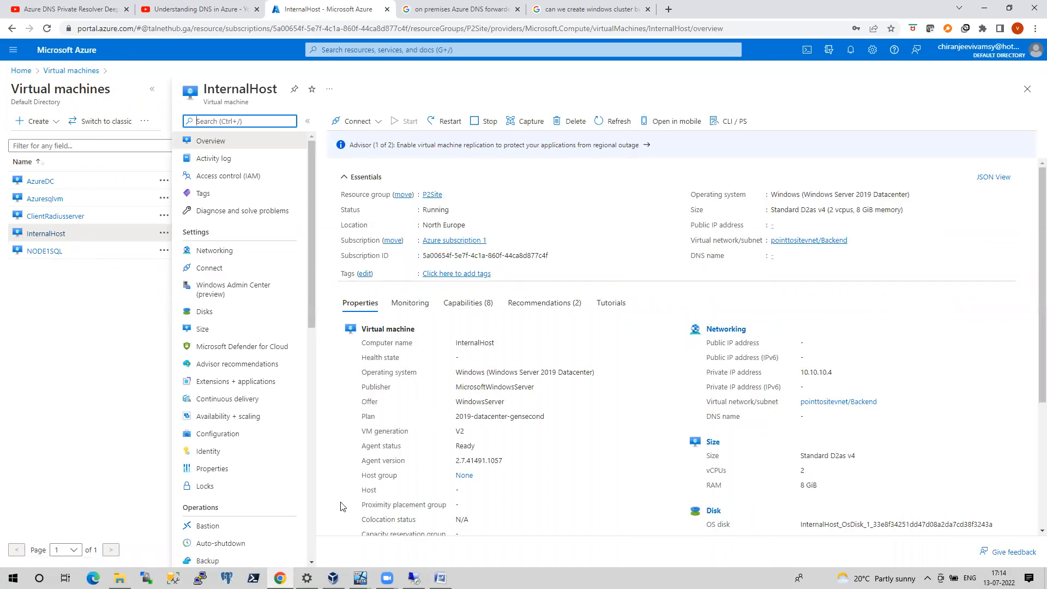
Reconnect to Azuresqlvm at 20.123.37.56 through Remote Desktop, entering the account password and accepting the certificate warning
{"action": "key", "text": "super+r"}
{"action": "type", "text": "mstsc"}
{"action": "key", "text": "Return"}
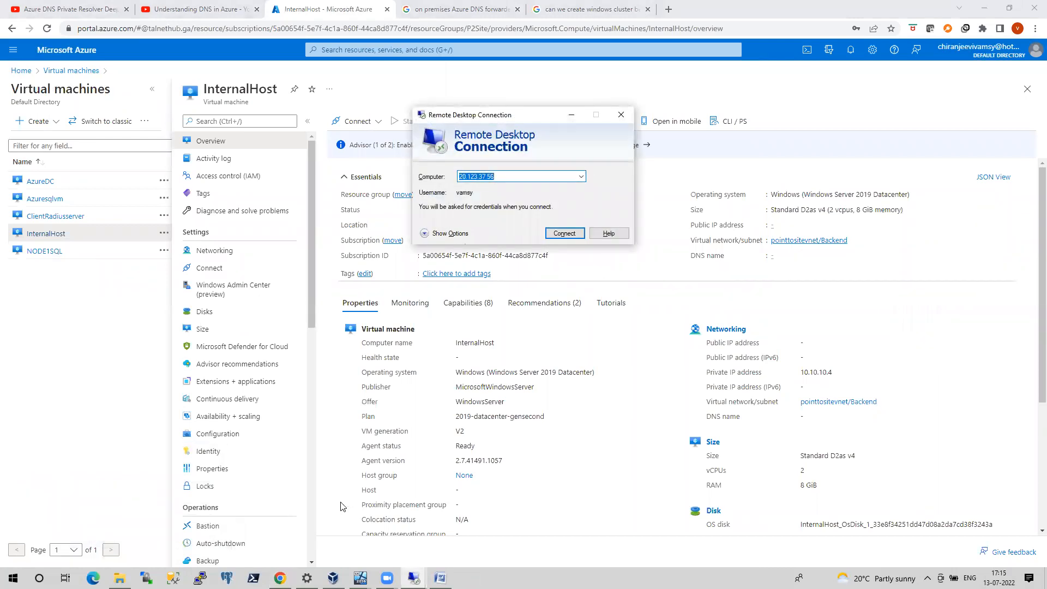
{"action": "left_click", "coordinate": [557, 234]}
{"action": "type", "text": "••••••••••"}
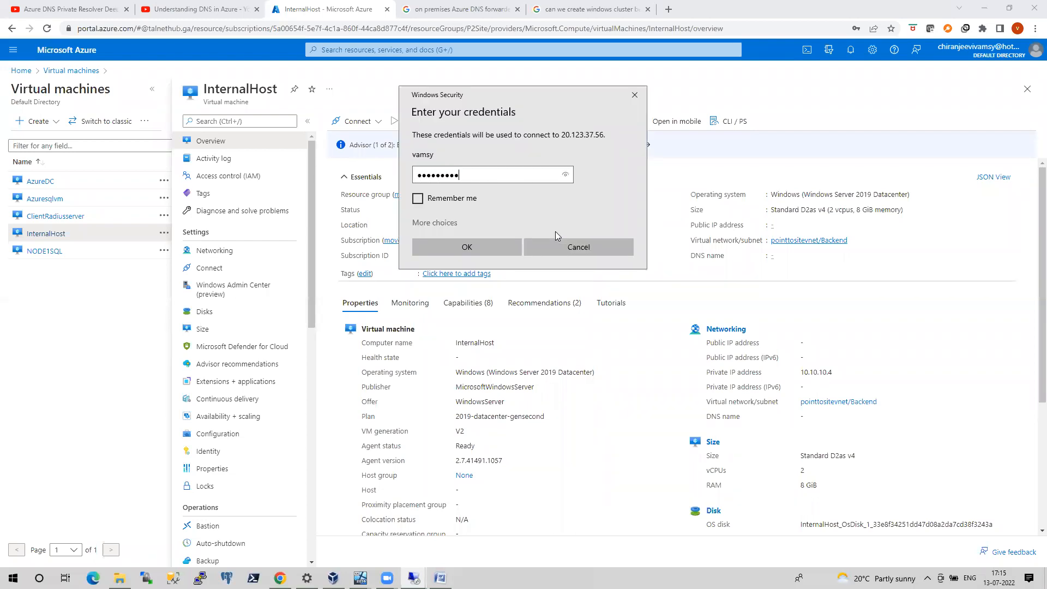
{"action": "type", "text": "•"}
{"action": "key", "text": "Return"}
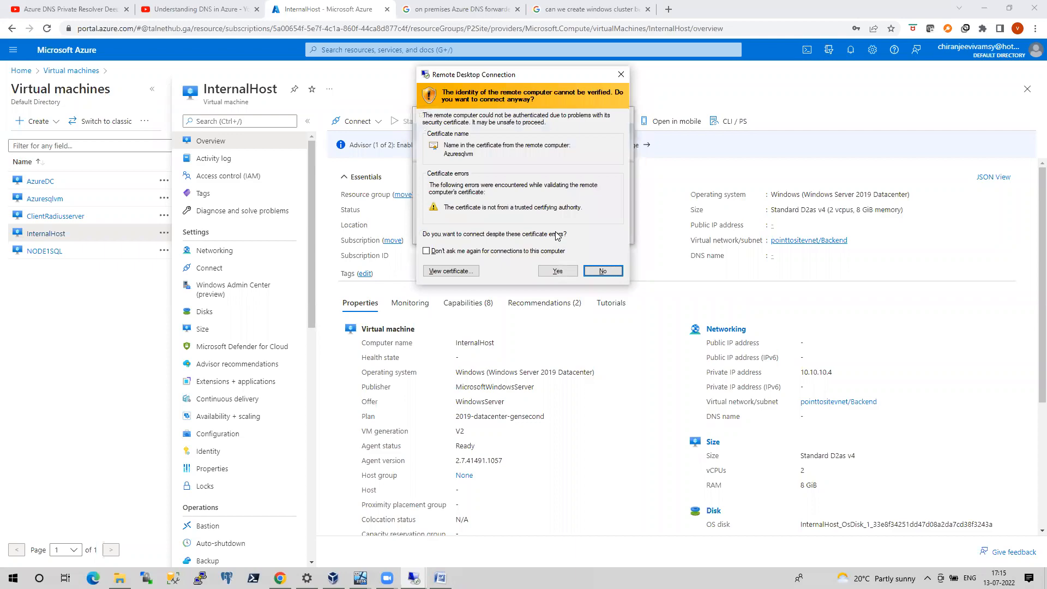
{"action": "key", "text": "Return"}
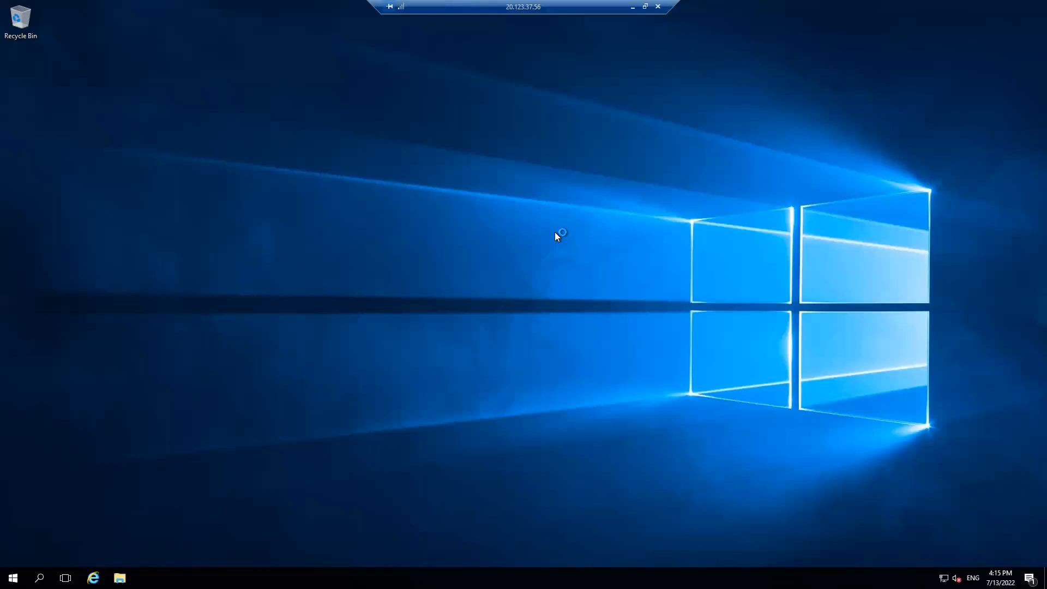
Run ipconfig /all in a command prompt on Azuresqlvm and check the Ethernet adapter's DNS server
{"action": "key", "text": "super+r"}
{"action": "type", "text": "cmd"}
{"action": "key", "text": "Return"}
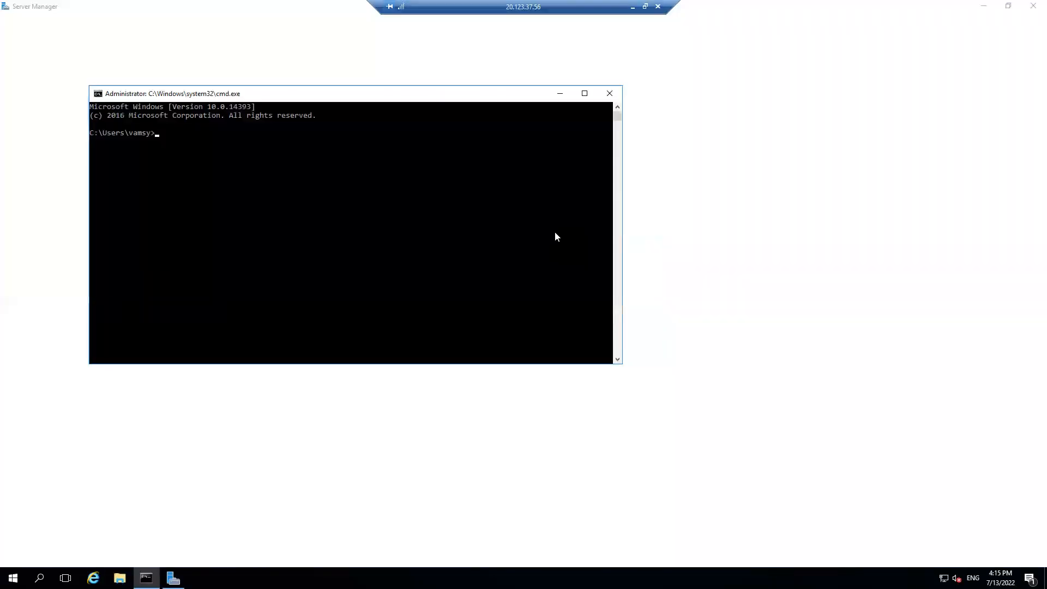
{"action": "type", "text": "ipconfig /a"}
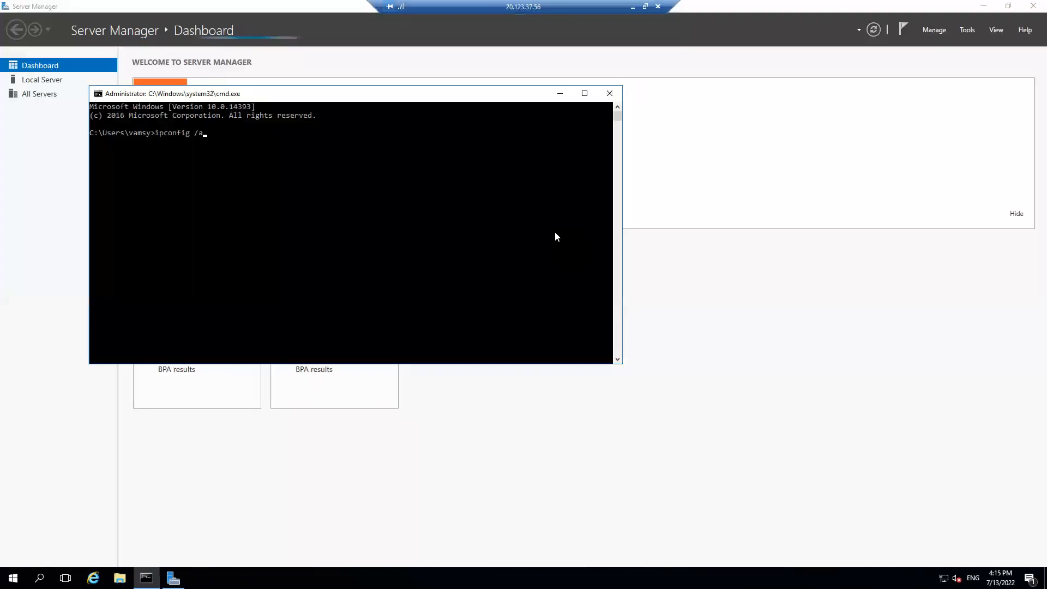
{"action": "type", "text": "ll"}
{"action": "key", "text": "Return"}
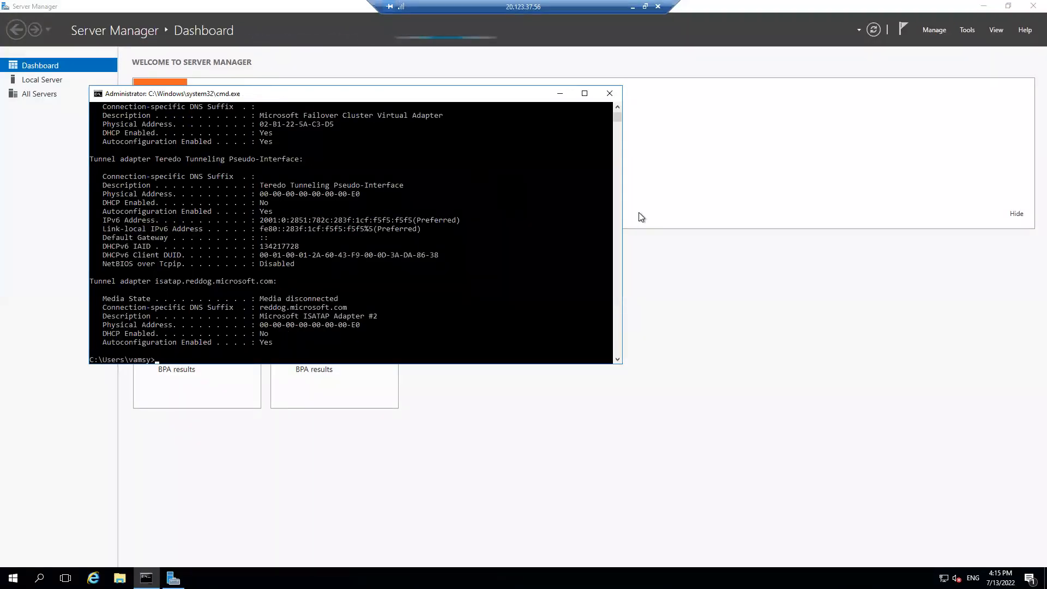
{"action": "left_click_drag", "start_coordinate": [617, 116], "coordinate": [616, 110]}
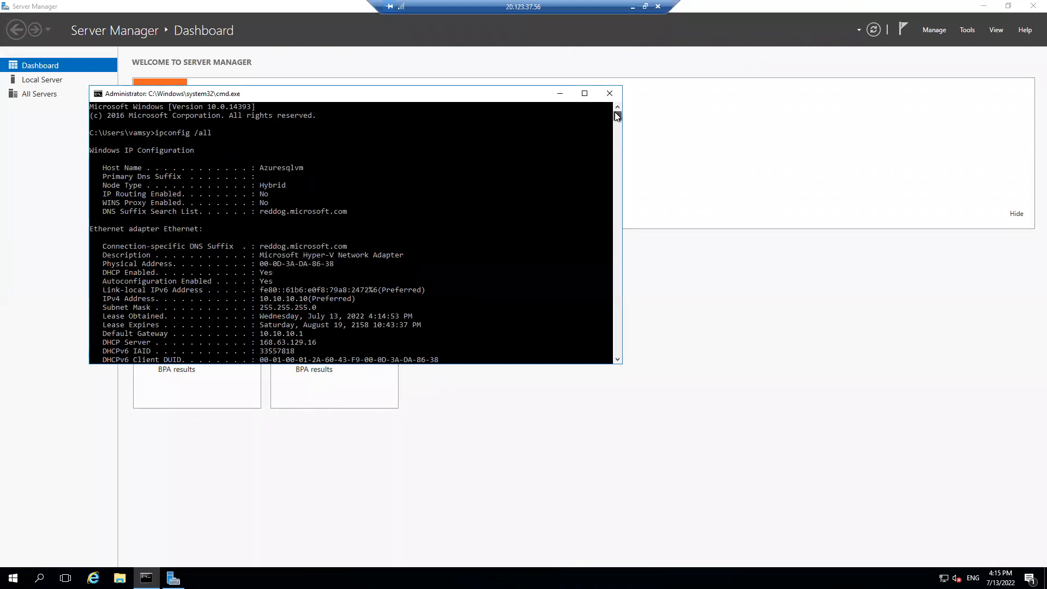
{"action": "left_click", "coordinate": [620, 359]}
{"action": "left_click", "coordinate": [620, 359]}
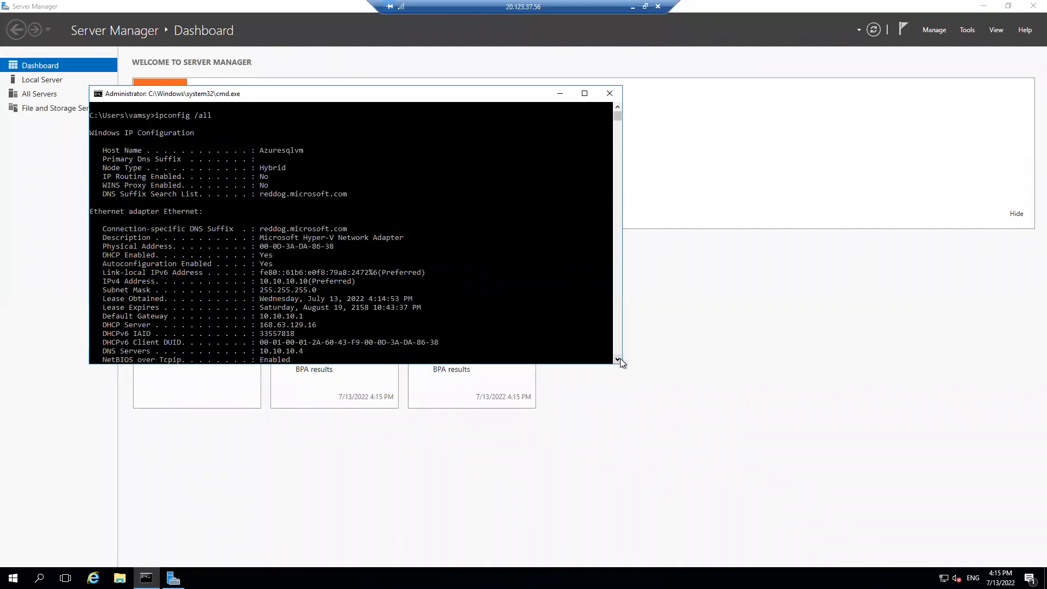
{"action": "left_click", "coordinate": [620, 358]}
{"action": "left_click", "coordinate": [620, 358]}
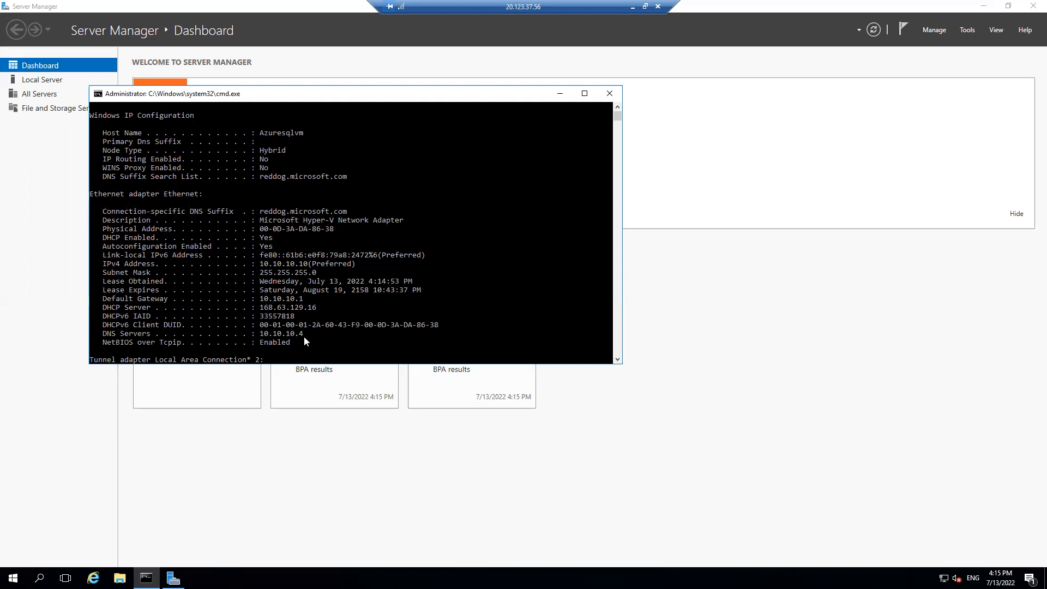
In Azuresqlvm's system properties, change the membership from workgroup to the domain pointtosite.com and submit the change
{"action": "left_click", "coordinate": [119, 578]}
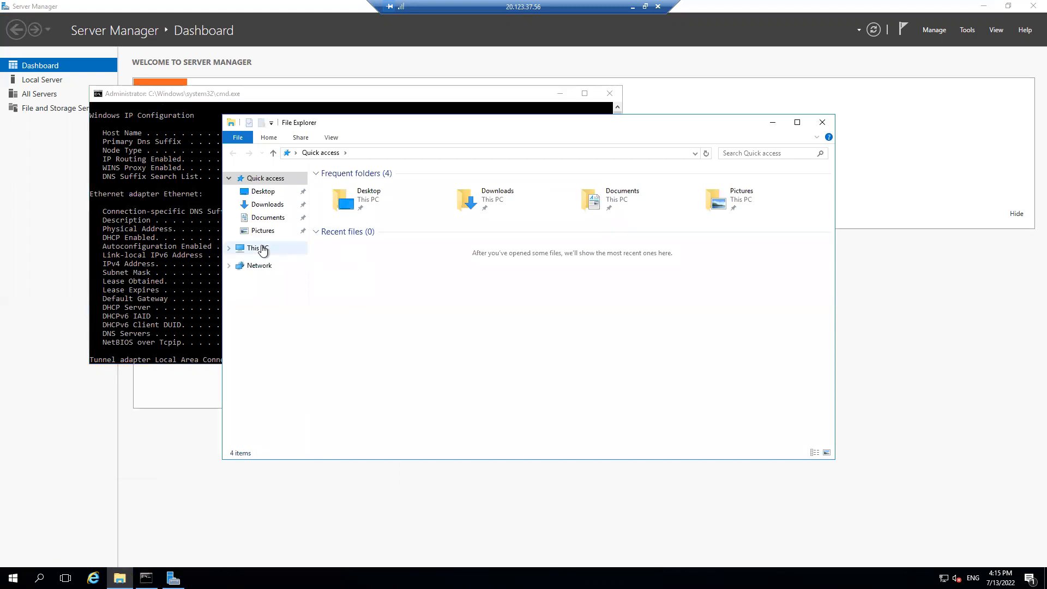
{"action": "right_click", "coordinate": [262, 249]}
{"action": "left_click", "coordinate": [302, 387]}
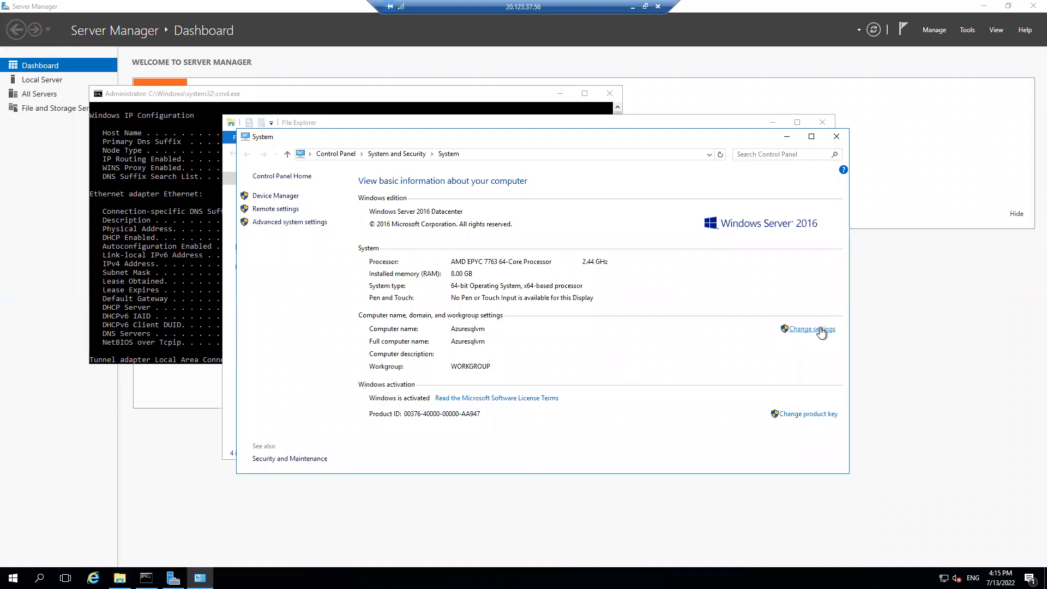
{"action": "left_click", "coordinate": [820, 329]}
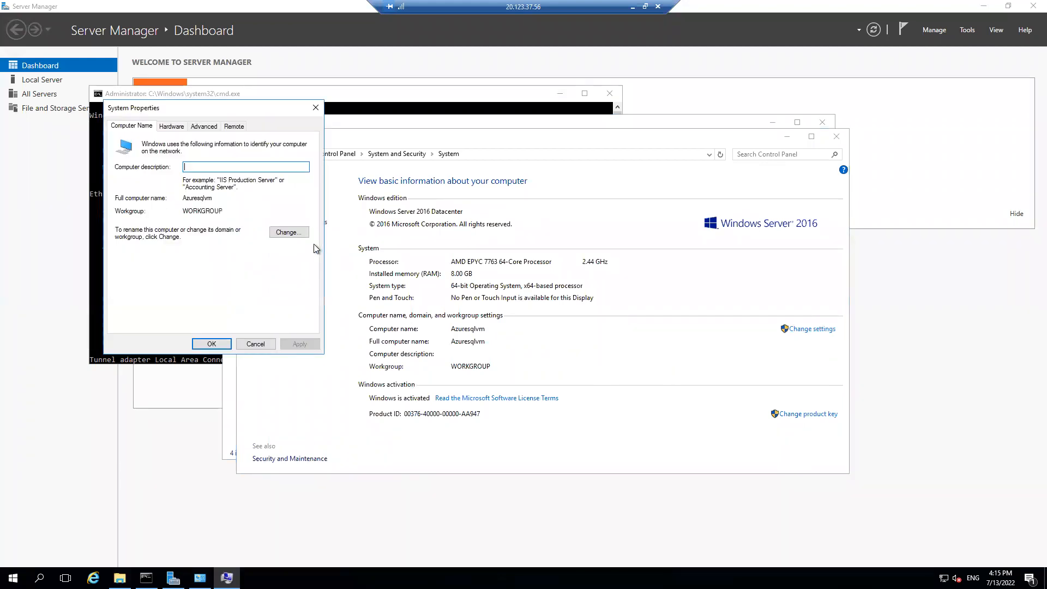
{"action": "left_click", "coordinate": [287, 233]}
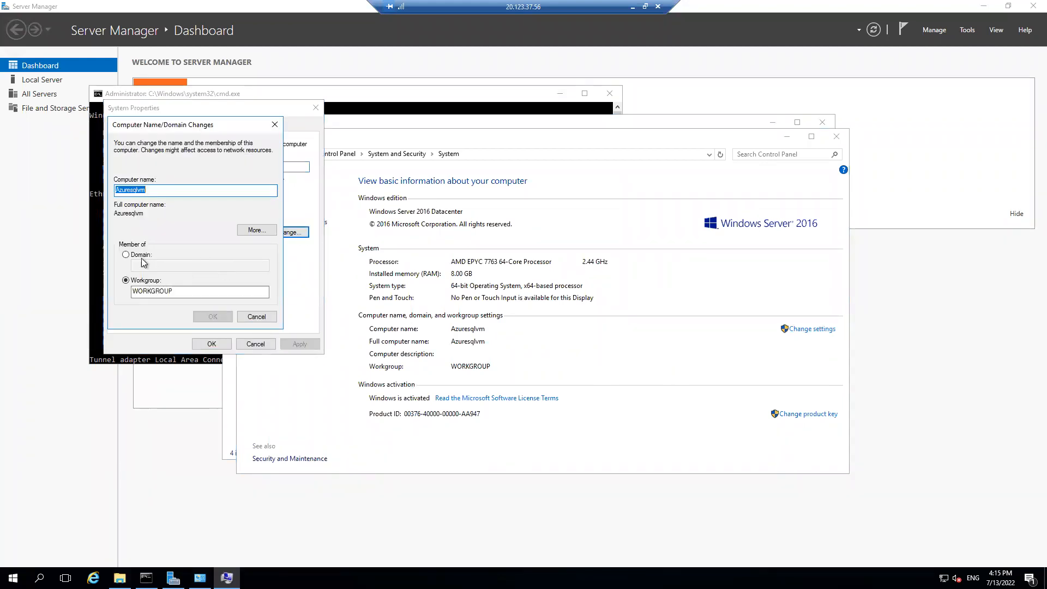
{"action": "left_click", "coordinate": [141, 259]}
{"action": "type", "text": "p"}
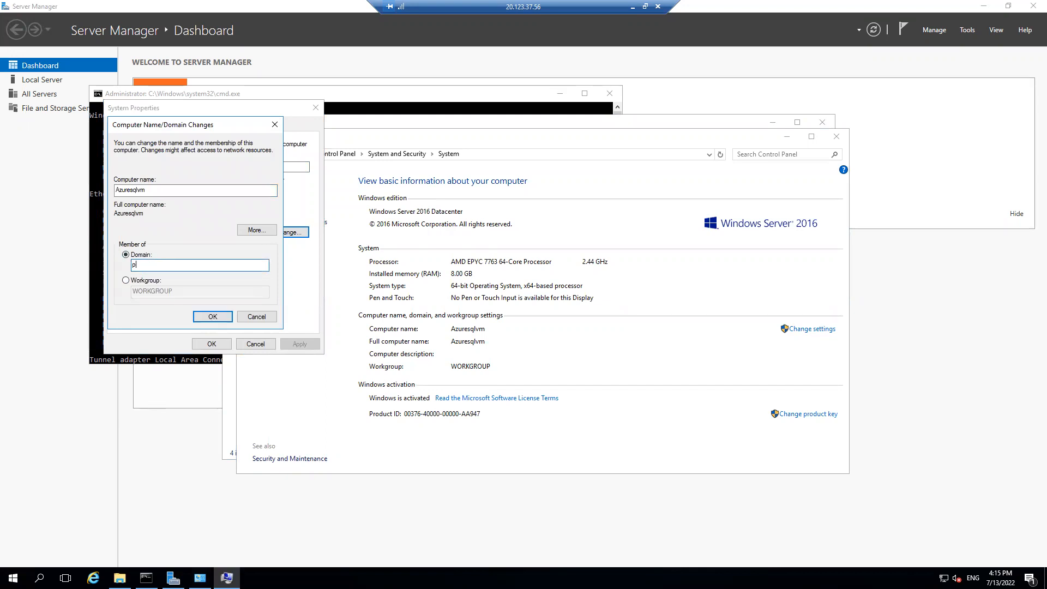
{"action": "type", "text": "ointtosite.com"}
{"action": "left_click", "coordinate": [213, 318]}
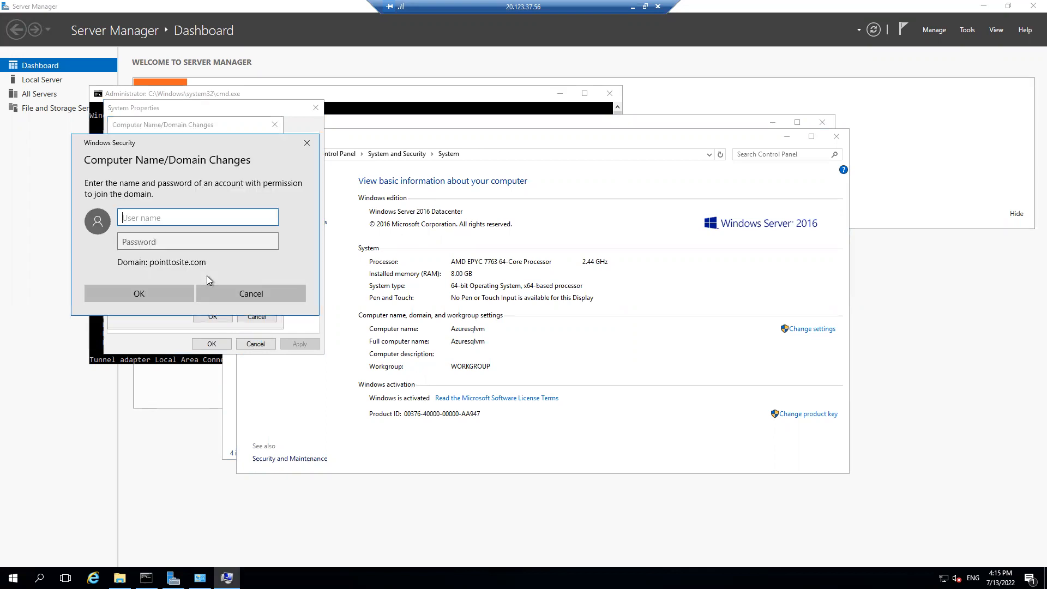
Authorize the domain join with the domain account's user name and password
{"action": "type", "text": "vamsy"}
{"action": "key", "text": "Tab"}
{"action": "type", "text": "••••••••••••"}
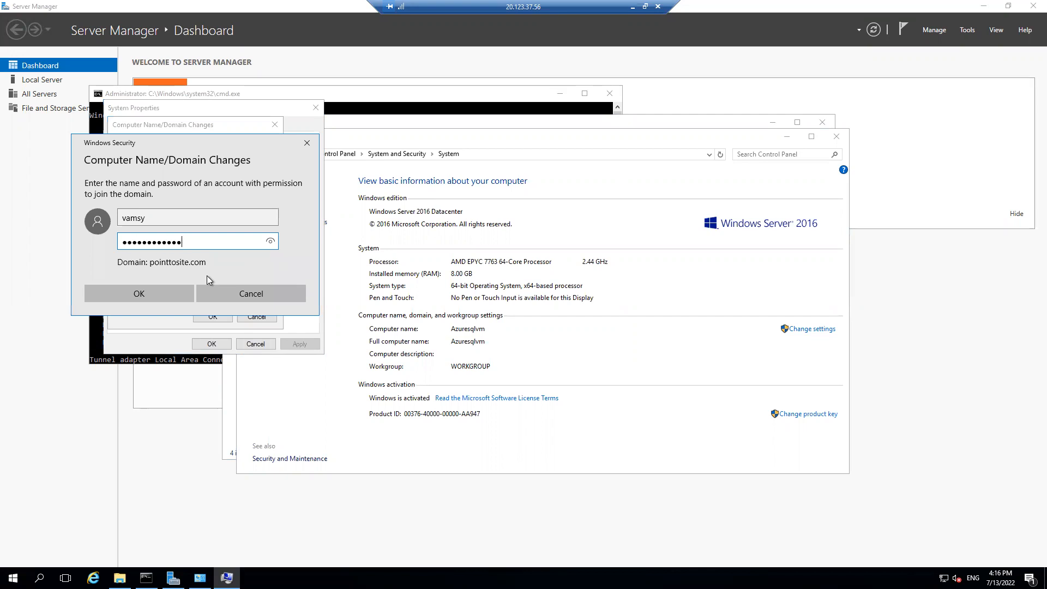
{"action": "key", "text": "Return"}
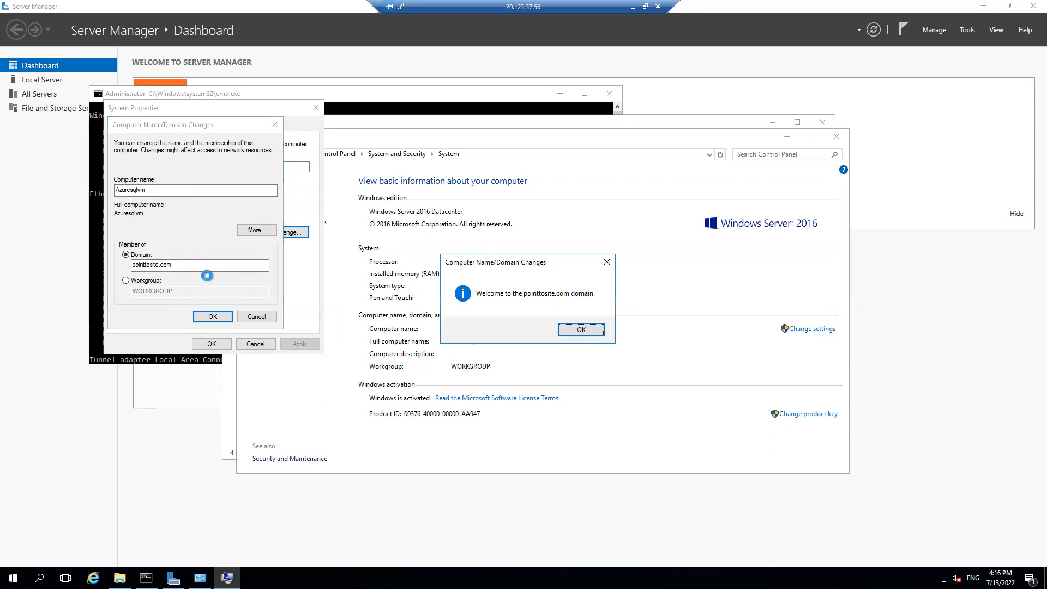
Acknowledge the domain join messages, close System Properties, and restart Azuresqlvm
{"action": "left_click", "coordinate": [568, 331]}
{"action": "left_click", "coordinate": [590, 303]}
{"action": "left_click", "coordinate": [211, 344]}
{"action": "left_click", "coordinate": [523, 299]}
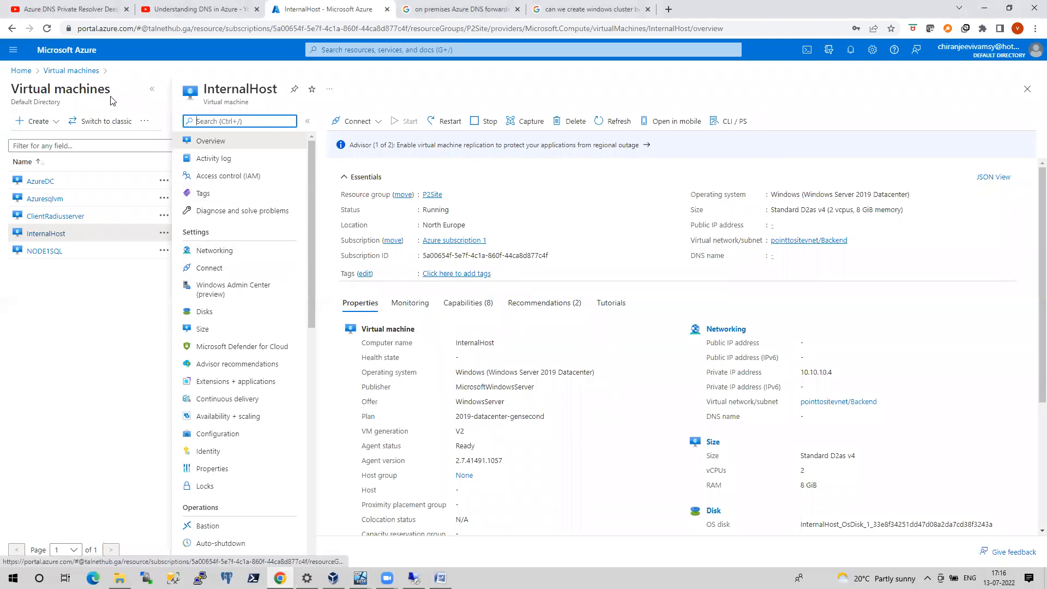
Look up Azuresqlvm's private IP address in the Azure portal and start a Remote Desktop connection to 10.10.10.10
{"action": "left_click", "coordinate": [45, 200]}
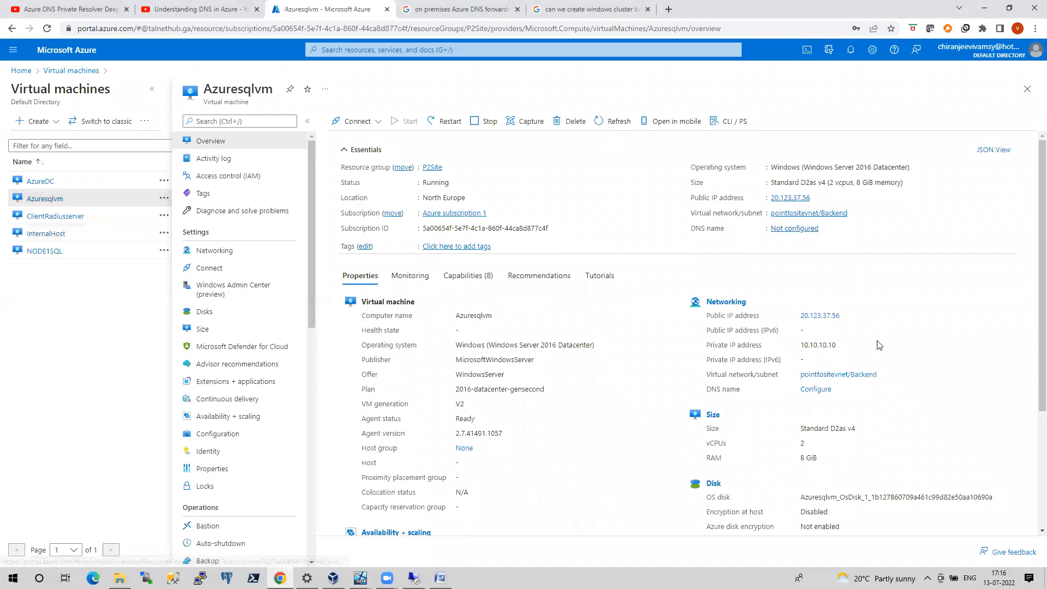
{"action": "key", "text": "super+r"}
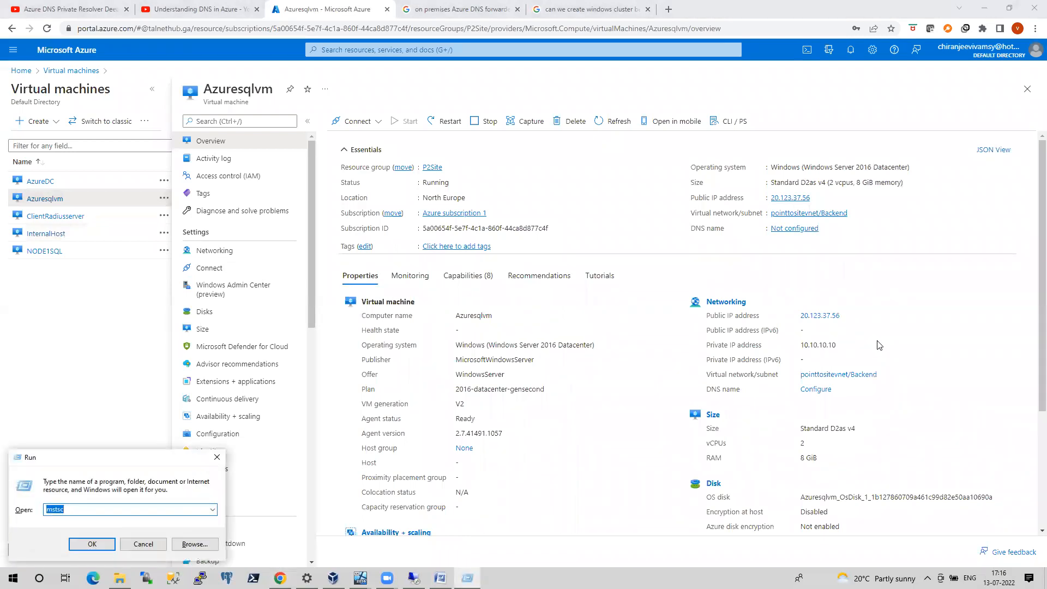
{"action": "key", "text": "Return"}
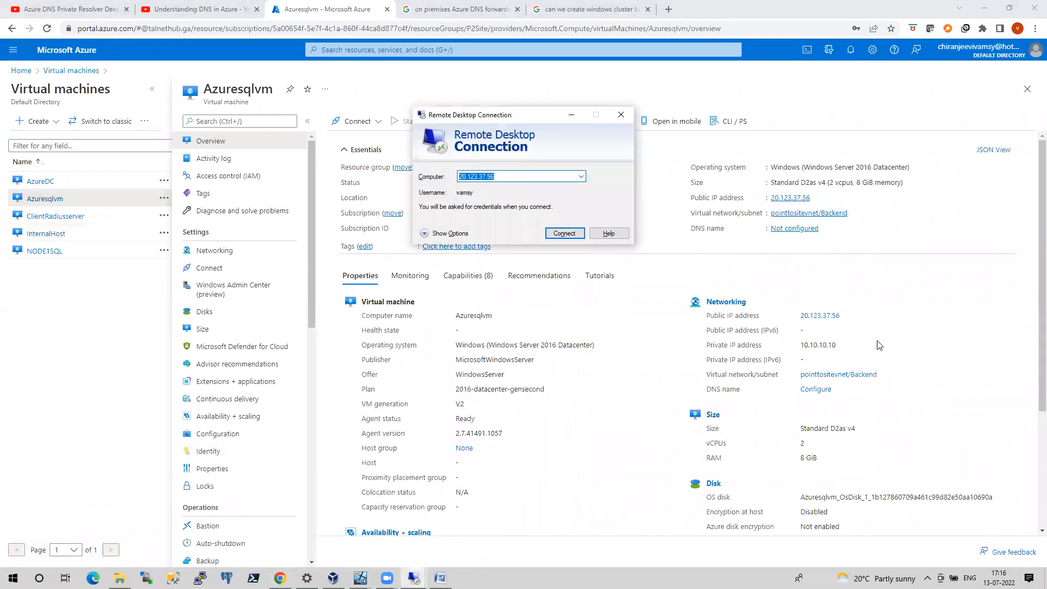
{"action": "type", "text": "10"}
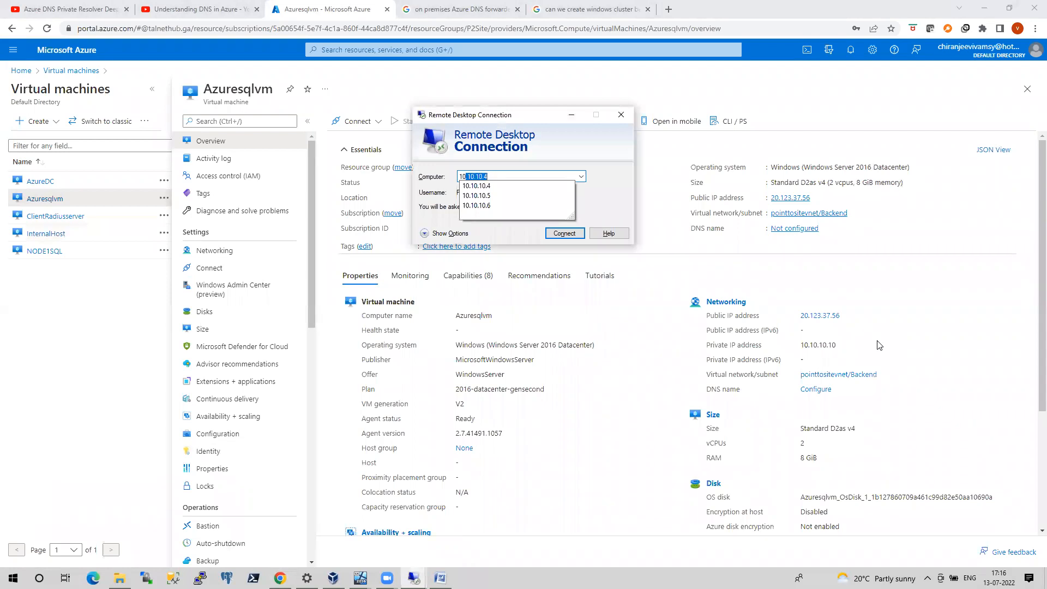
{"action": "type", "text": ".10.10.10"}
{"action": "key", "text": "Return"}
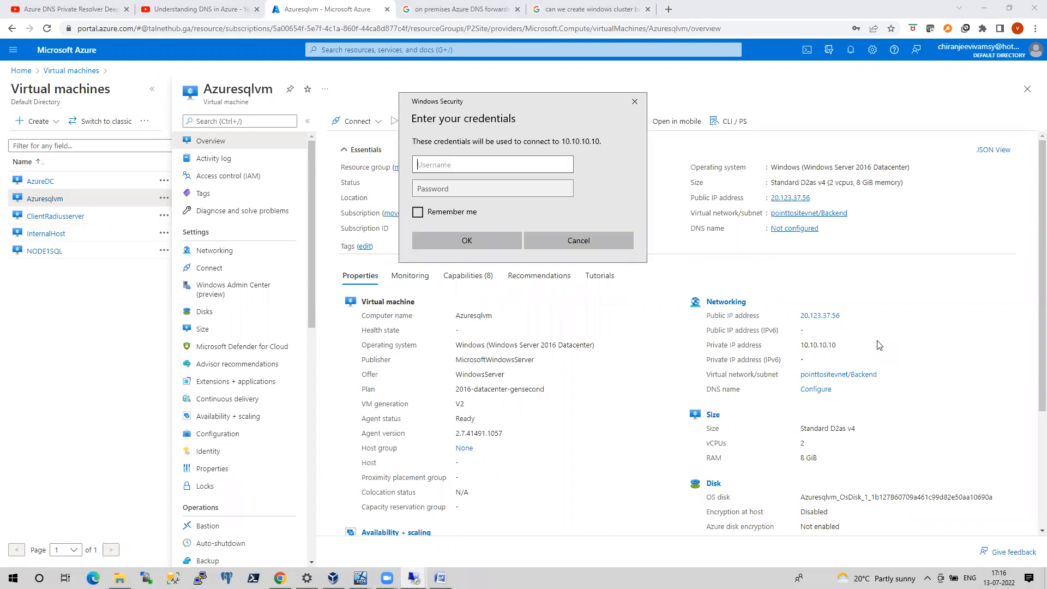
Sign in to 10.10.10.10 with the pointtosite domain account's user name and password, accepting the unverified certificate
{"action": "type", "text": "pointtosite\\vamsy"}
{"action": "key", "text": "Tab"}
{"action": "type", "text": "************"}
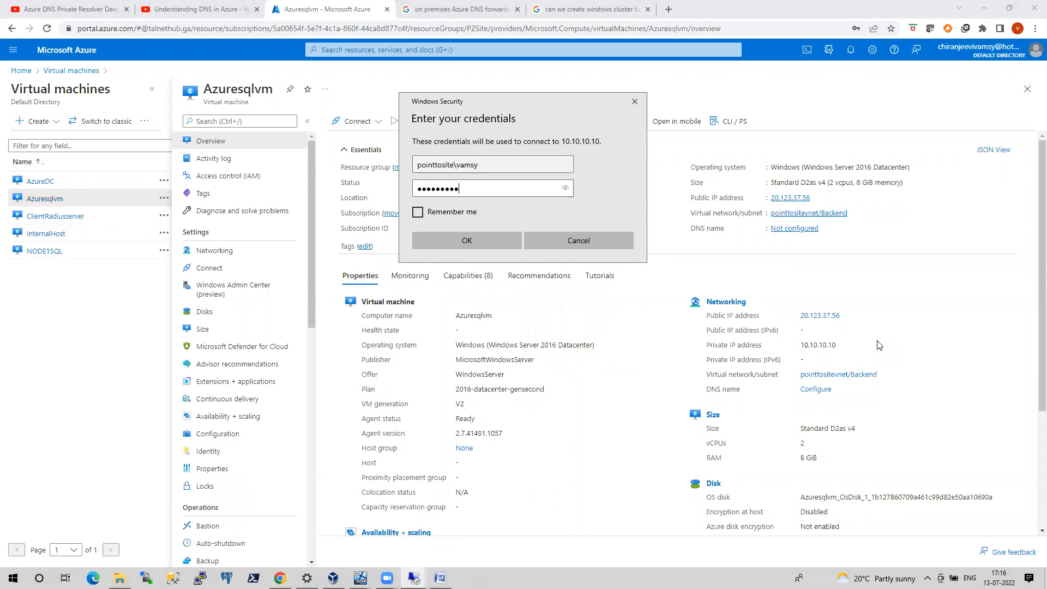
{"action": "key", "text": "Return"}
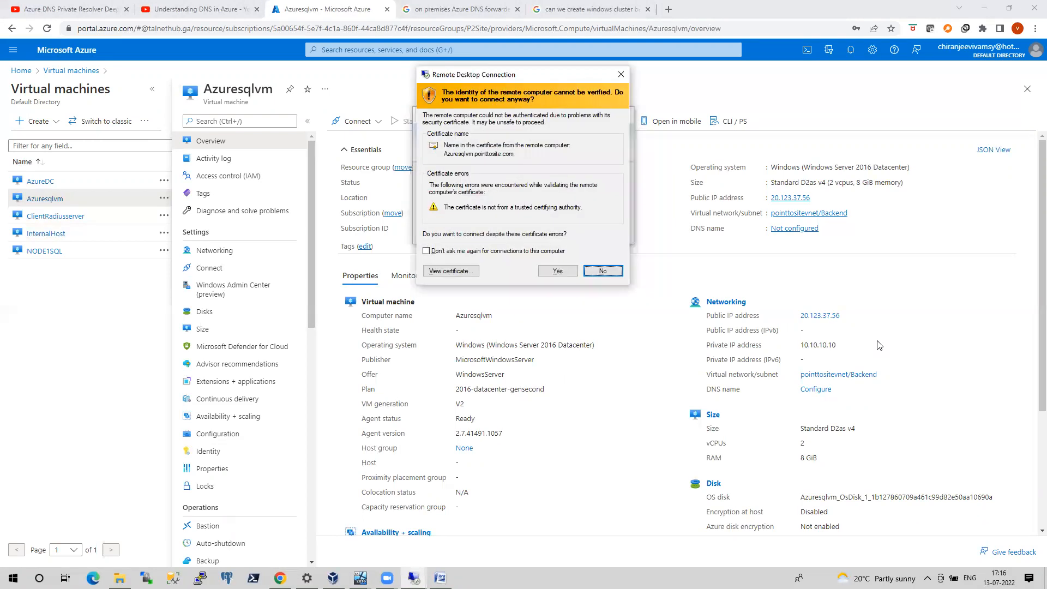
{"action": "key", "text": "Left"}
{"action": "key", "text": "Return"}
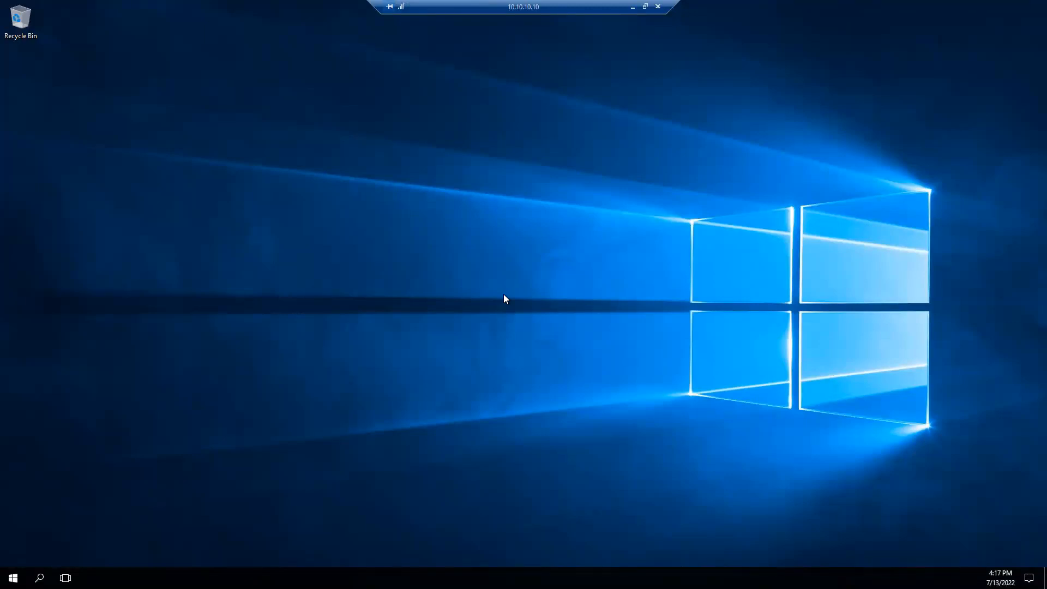
Launch Failover Cluster Manager on Azuresqlvm by running cluadmin.msc
{"action": "key", "text": "super+r"}
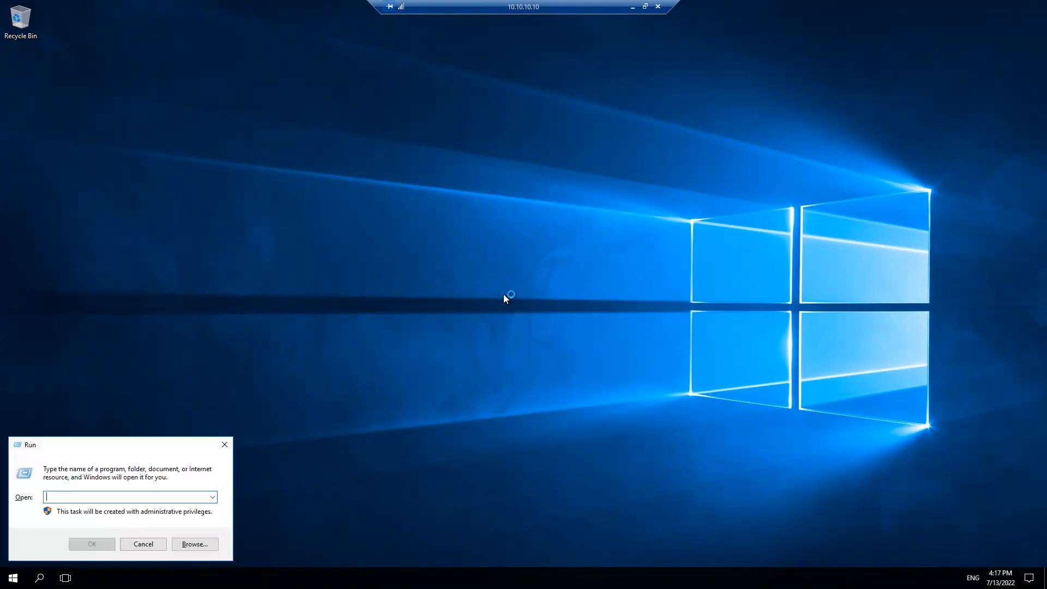
{"action": "type", "text": "cluadmin.msc"}
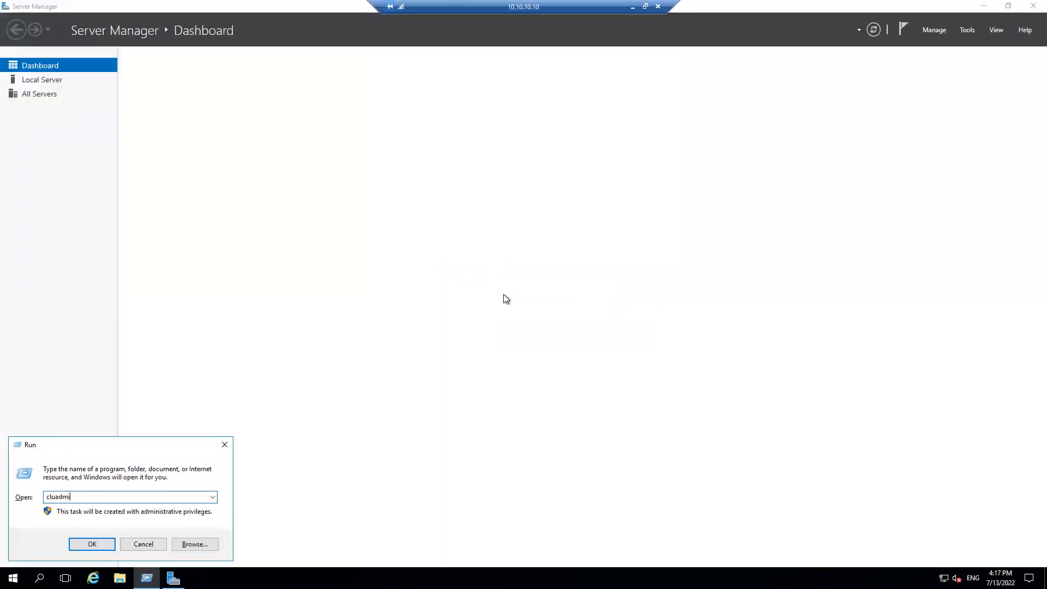
{"action": "key", "text": "Return"}
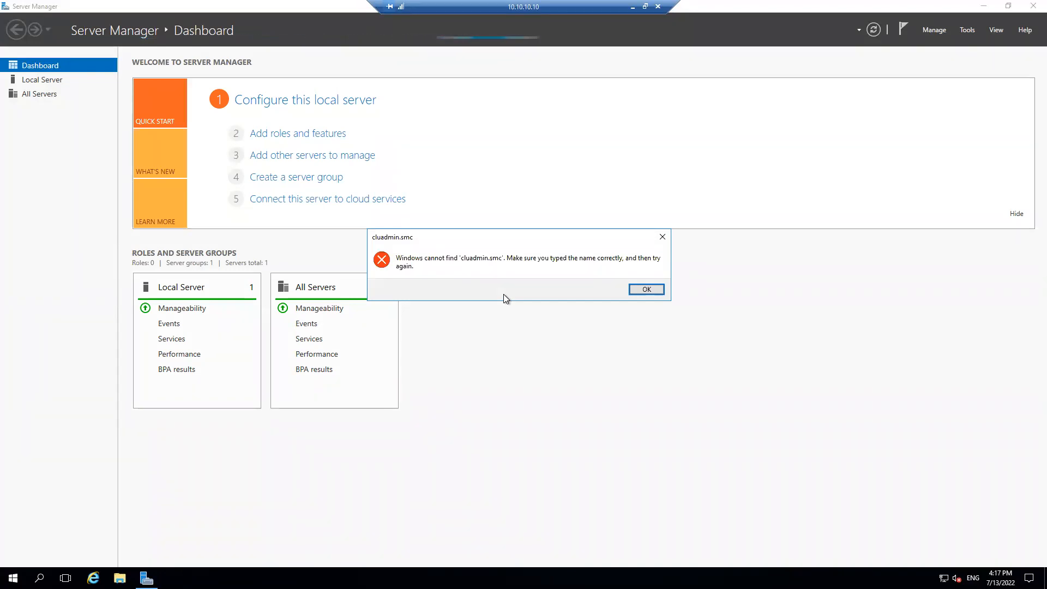
{"action": "key", "text": "Return"}
{"action": "key", "text": "super+r"}
{"action": "type", "text": "cluadmin.msc"}
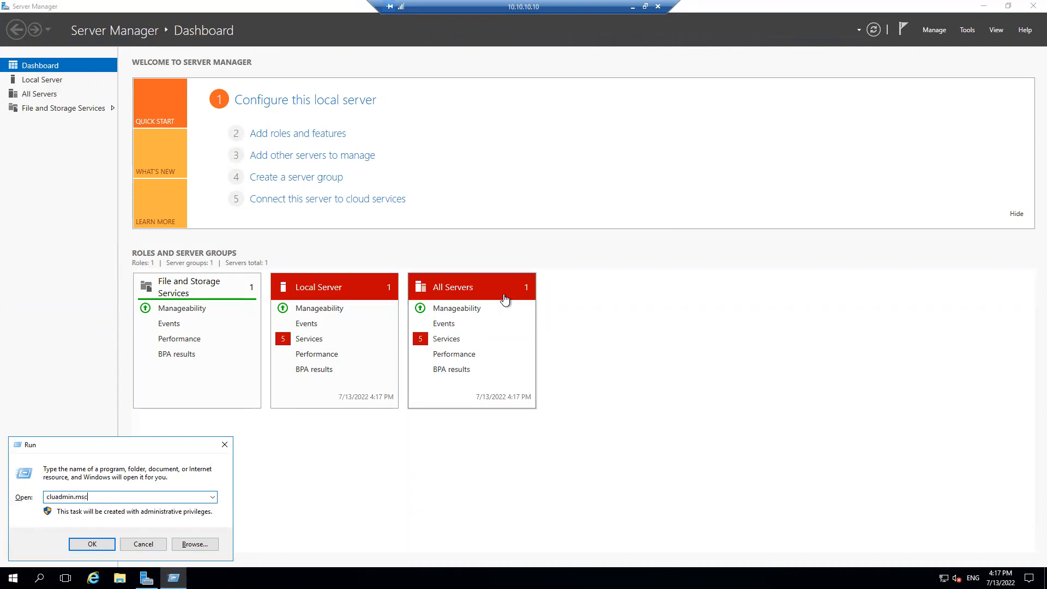
{"action": "key", "text": "Return"}
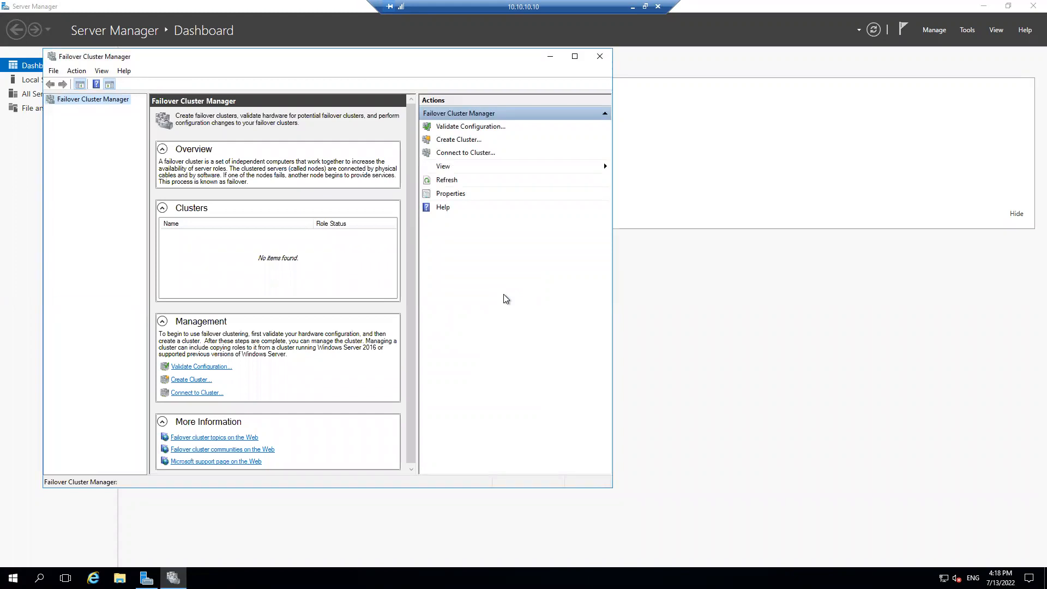
Open a command prompt on Azuresqlvm and ping 192.168.0.11 to test the connection to the on-premises network
{"action": "key", "text": "super+r"}
{"action": "type", "text": "cmd"}
{"action": "key", "text": "Return"}
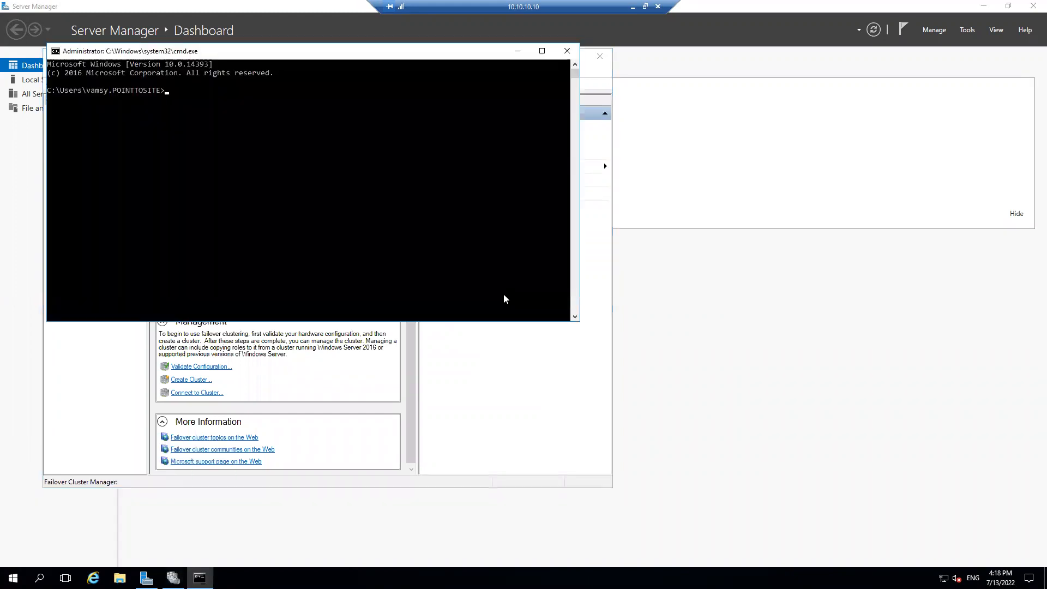
{"action": "type", "text": "ping 192.168.0.11"}
{"action": "key", "text": "Return"}
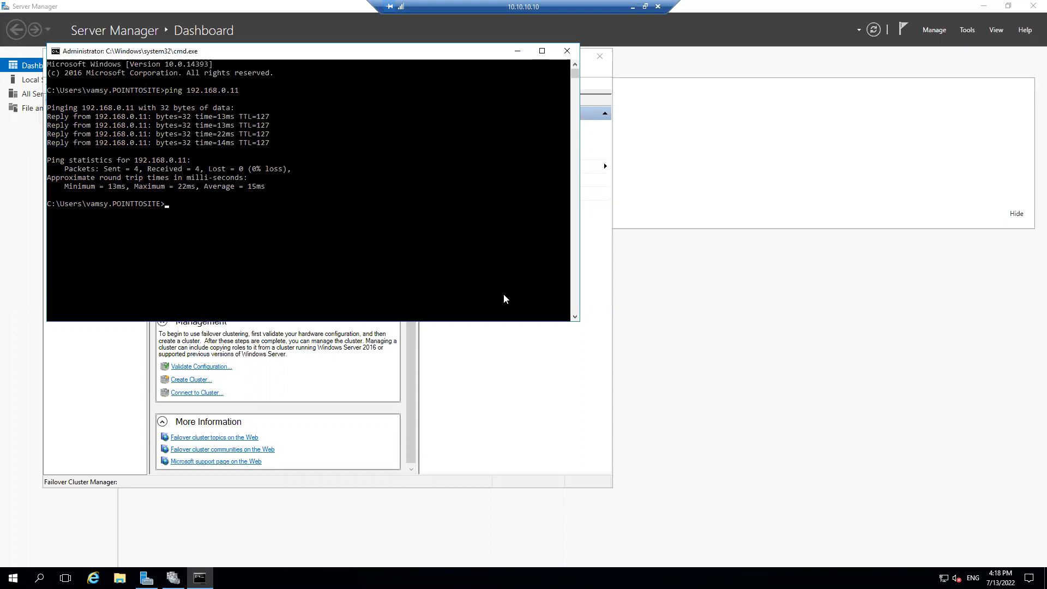
Check the Windows version of Azuresqlvm with winver, close the version window, and minimize the command prompt
{"action": "type", "text": "winve"}
{"action": "type", "text": "r"}
{"action": "key", "text": "Return"}
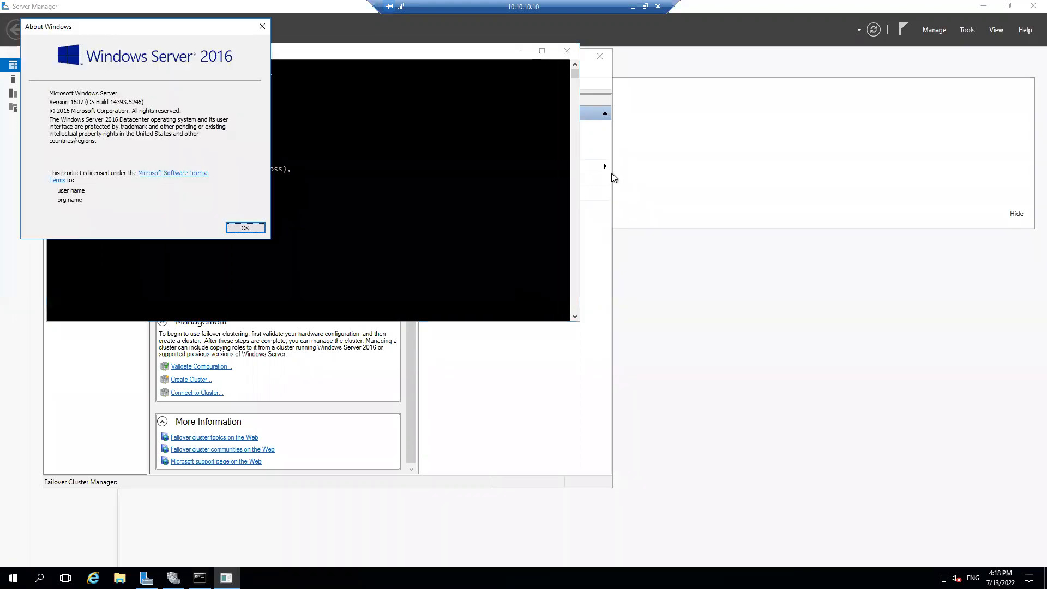
{"action": "key", "text": "Return"}
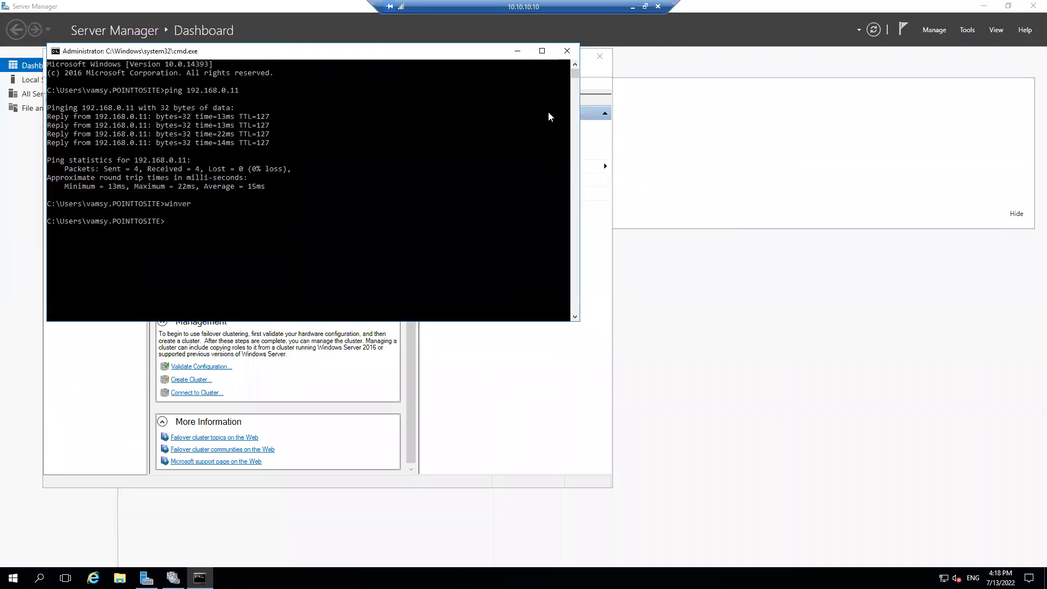
{"action": "left_click", "coordinate": [518, 51]}
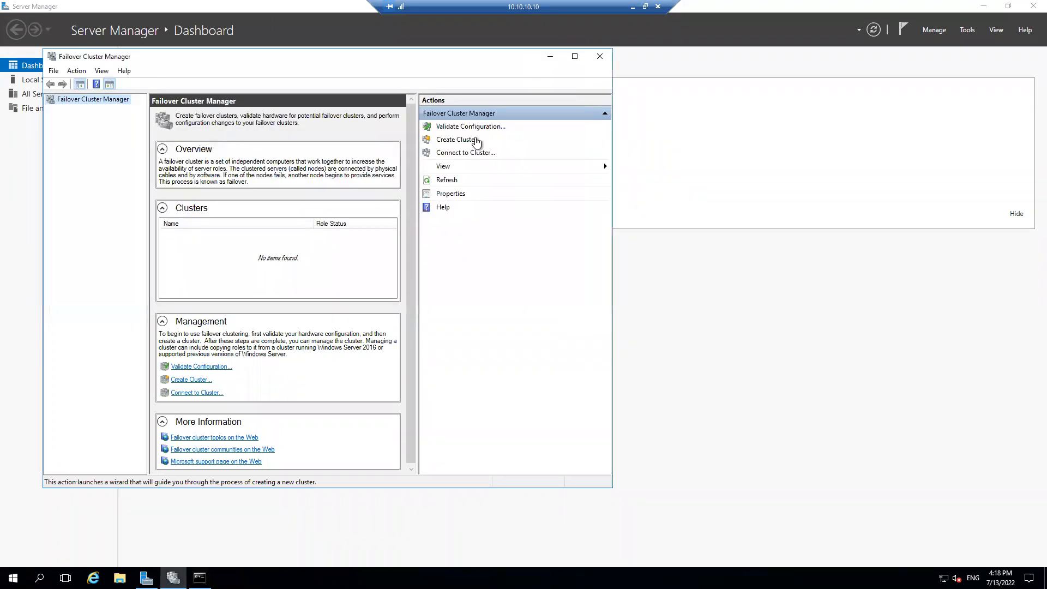
Start validating a cluster configuration and pick Azuresqlvm from a search of the pointtosite.com computers
{"action": "left_click", "coordinate": [463, 124]}
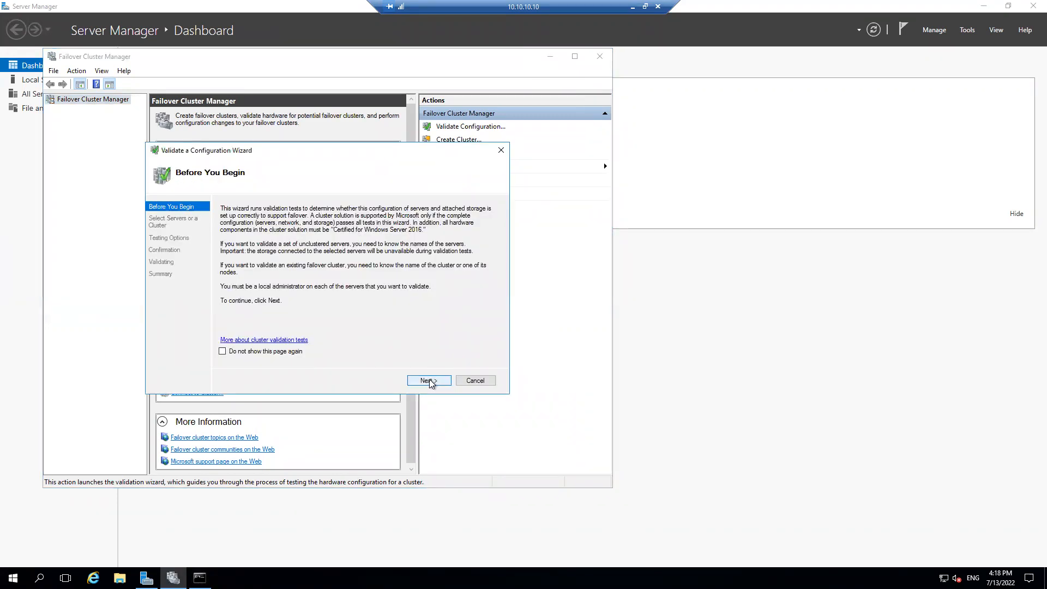
{"action": "left_click", "coordinate": [430, 381]}
{"action": "left_click", "coordinate": [477, 247]}
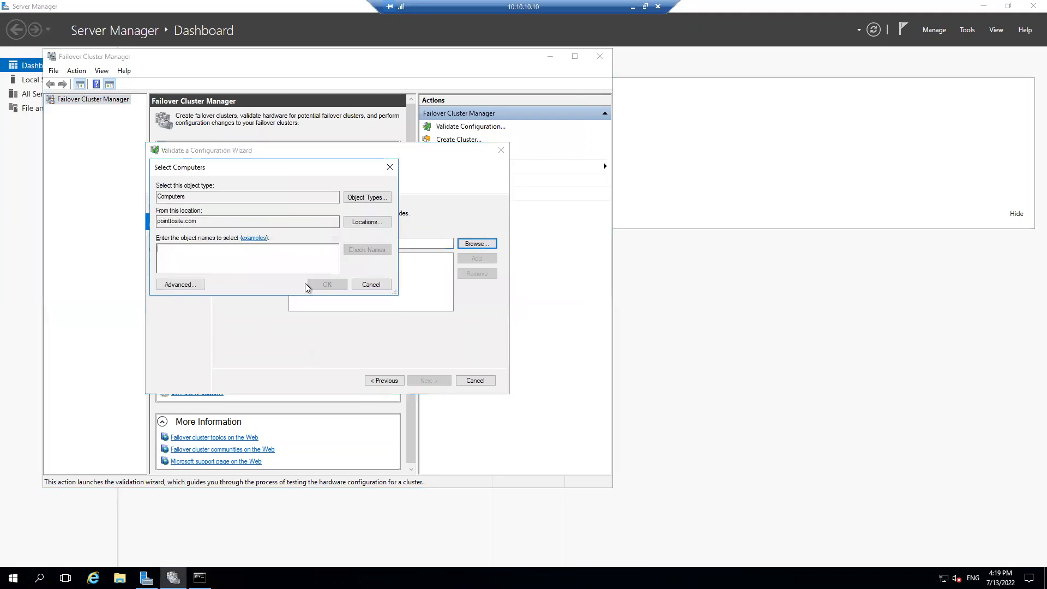
{"action": "left_click", "coordinate": [181, 284]}
{"action": "left_click", "coordinate": [406, 285]}
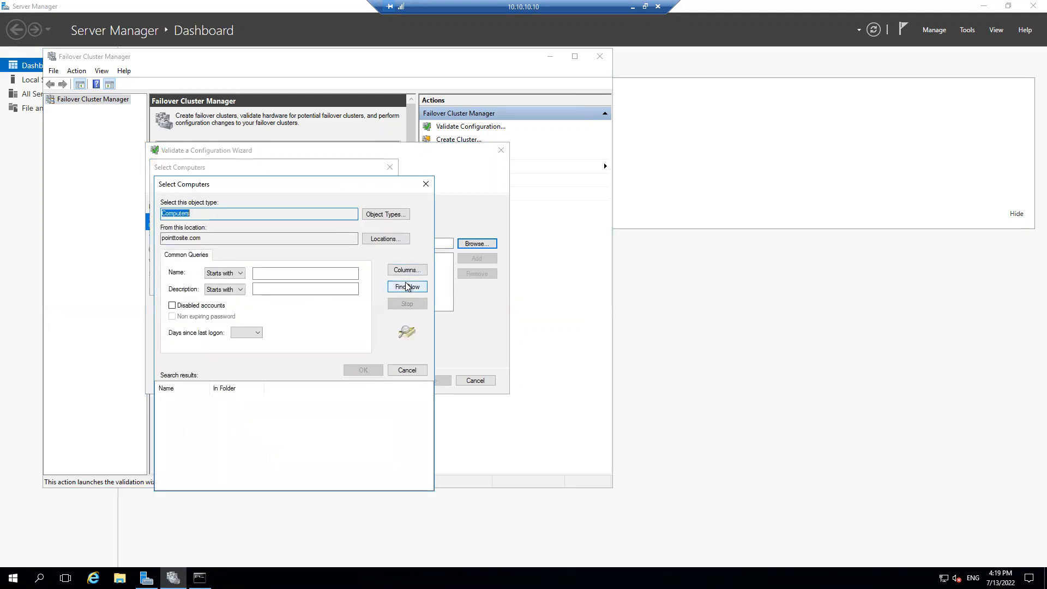
{"action": "double_click", "coordinate": [210, 389]}
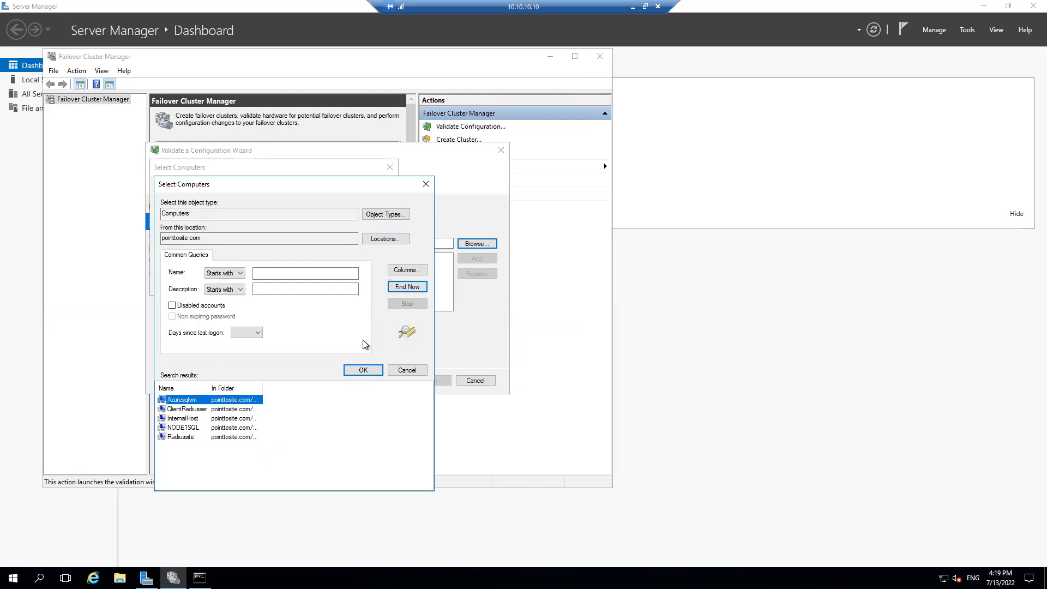
{"action": "left_click", "coordinate": [365, 371]}
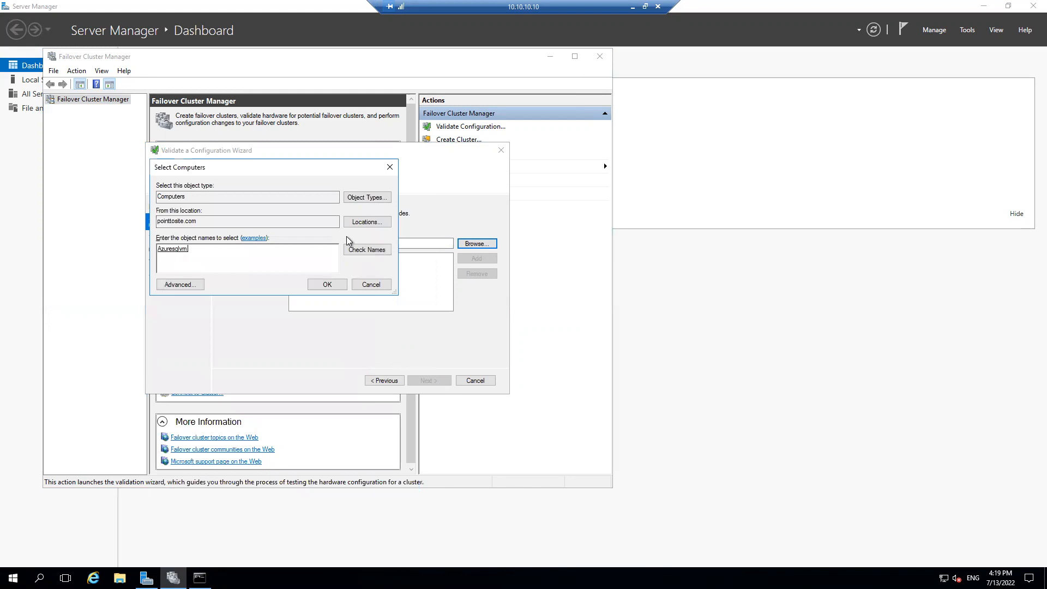
Change the computer search location to Contoso.com and replace the object name with AG1NODE1 to add that server to the validation
{"action": "left_click", "coordinate": [366, 224]}
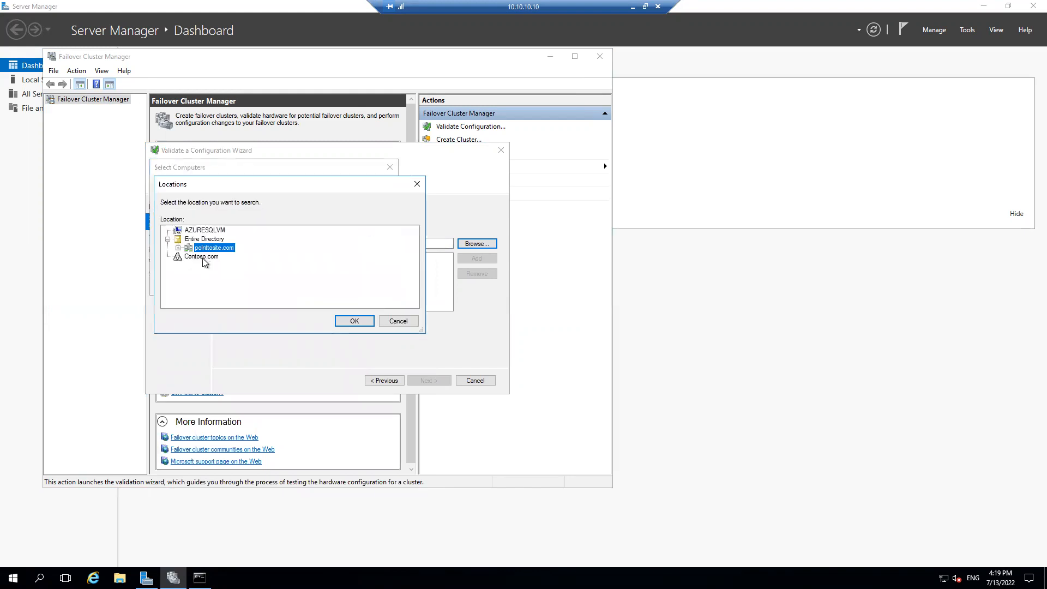
{"action": "left_click", "coordinate": [202, 257]}
{"action": "left_click", "coordinate": [349, 321]}
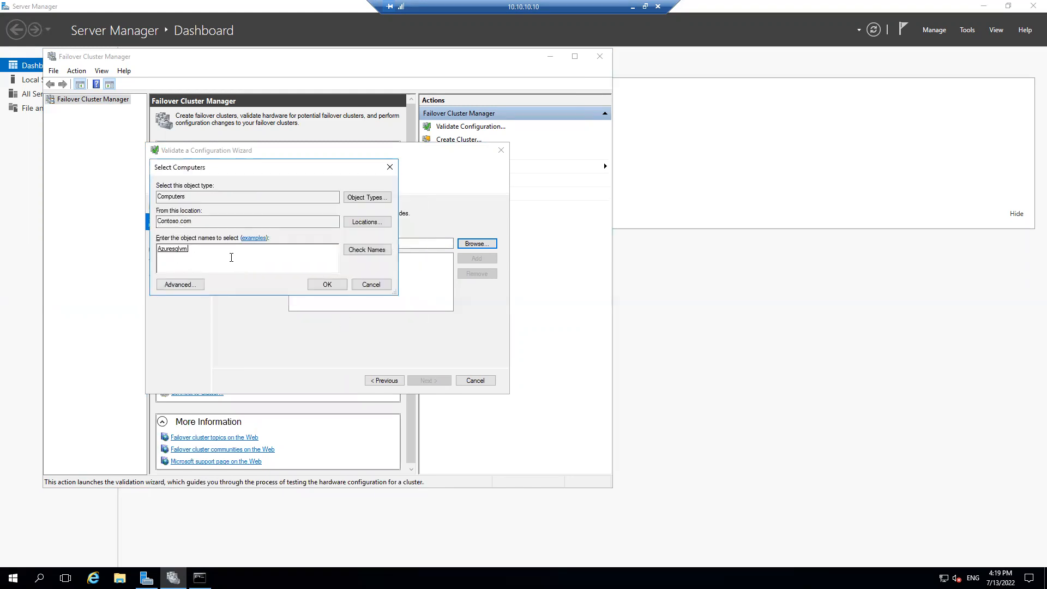
{"action": "left_click_drag", "start_coordinate": [231, 257], "coordinate": [131, 243]}
{"action": "type", "text": "AG"}
{"action": "type", "text": "1SQL01"}
{"action": "key", "text": "Return"}
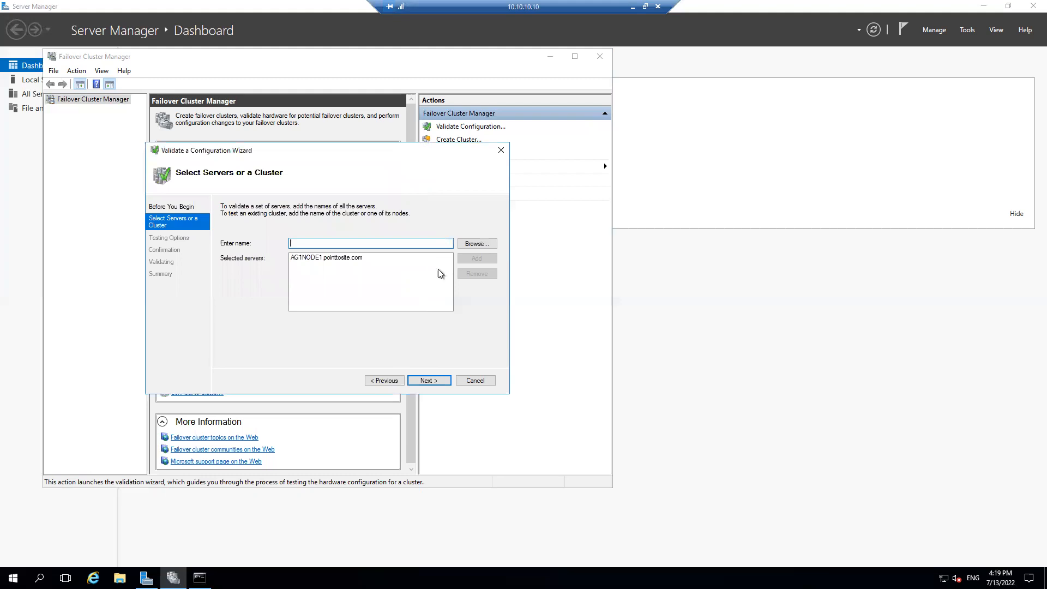
Find Azuresqlvm in the pointtosite.com directory and add it as the second server to validate
{"action": "left_click", "coordinate": [464, 245]}
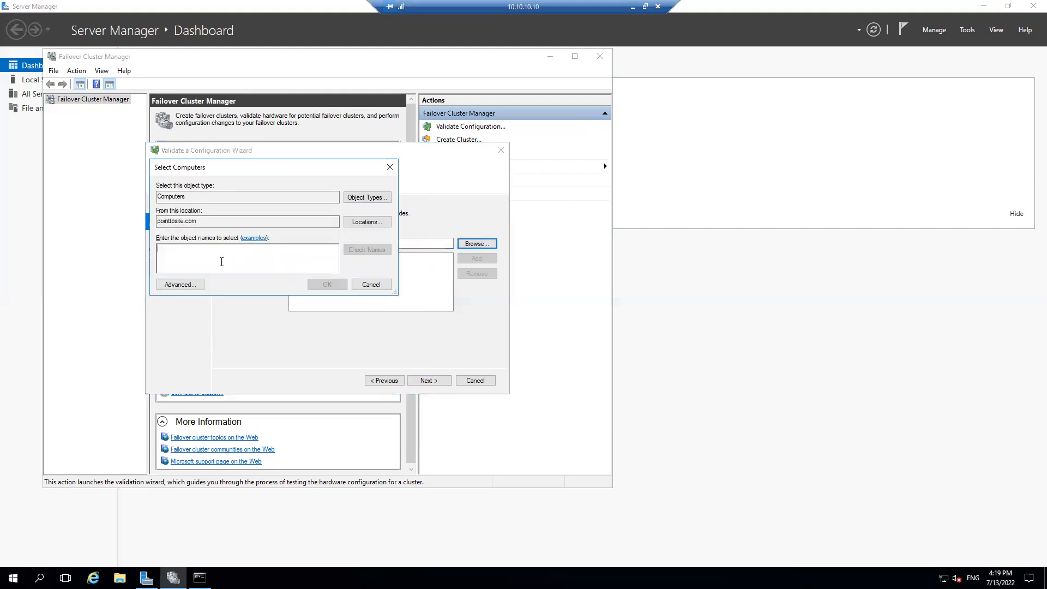
{"action": "left_click", "coordinate": [180, 284]}
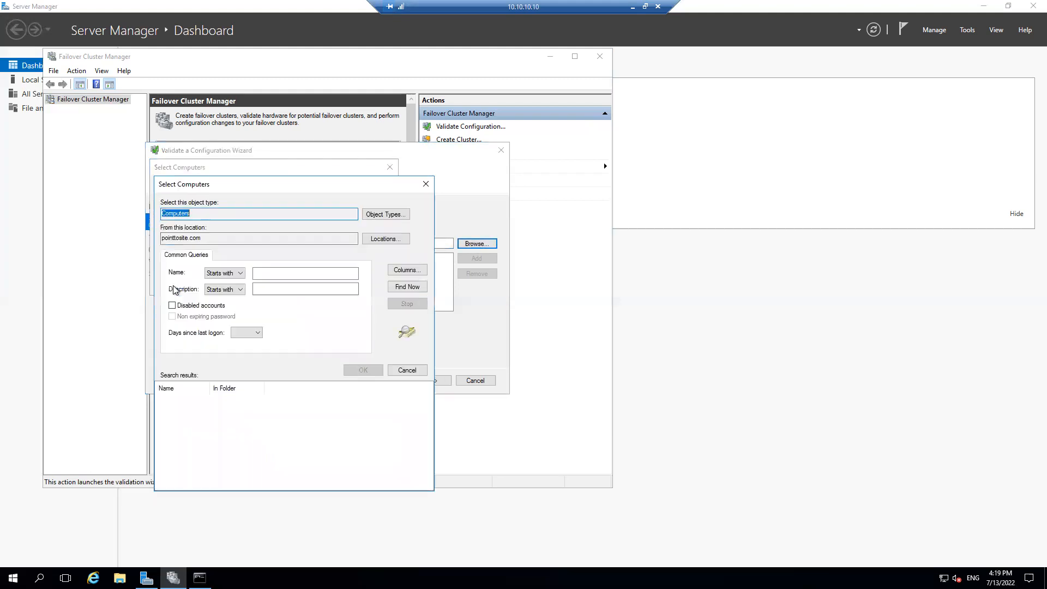
{"action": "left_click", "coordinate": [406, 288]}
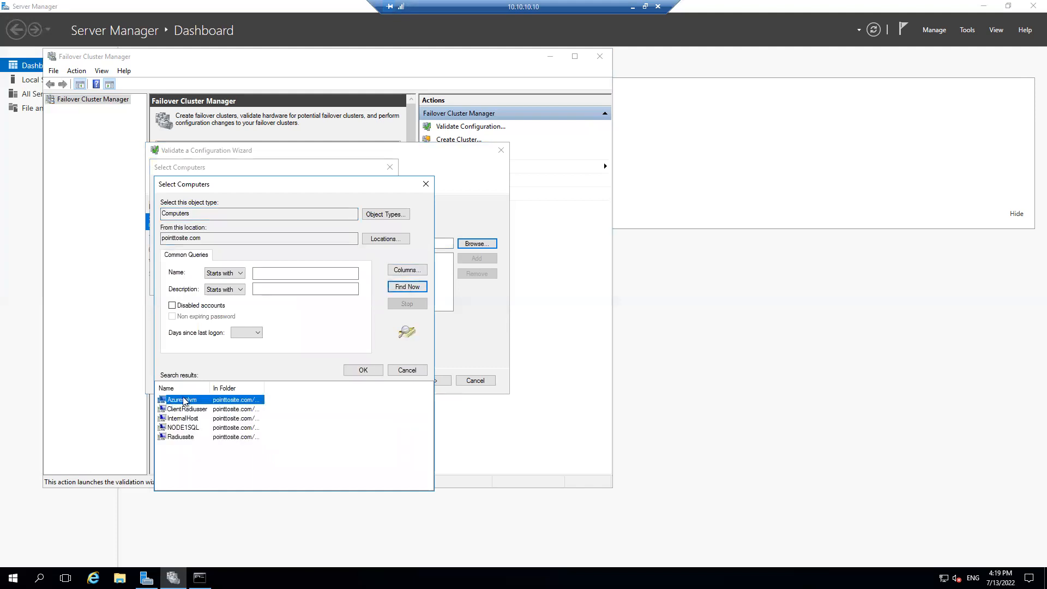
{"action": "left_click", "coordinate": [363, 370]}
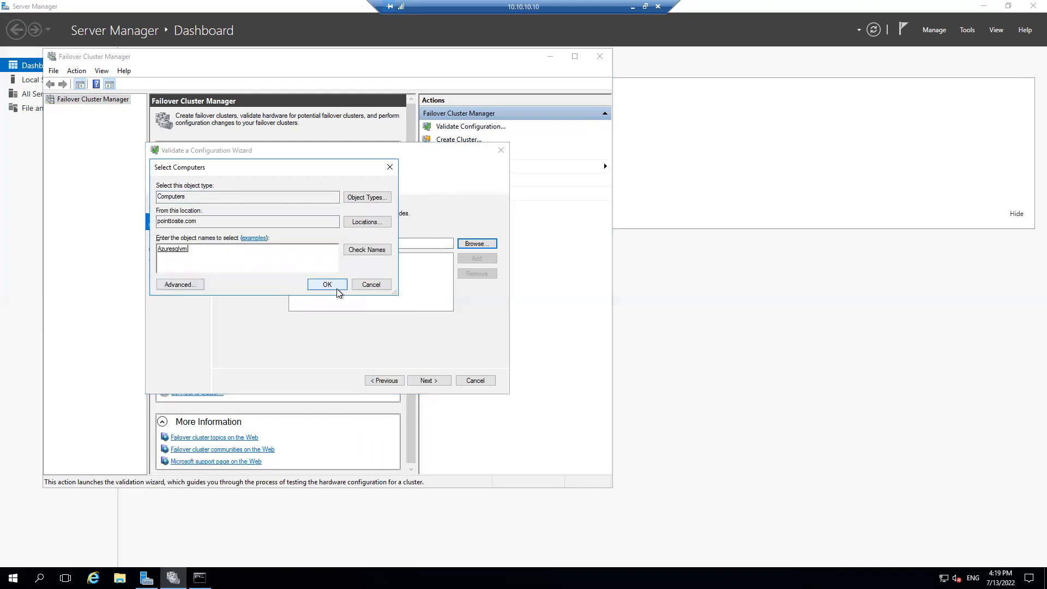
{"action": "left_click", "coordinate": [337, 289]}
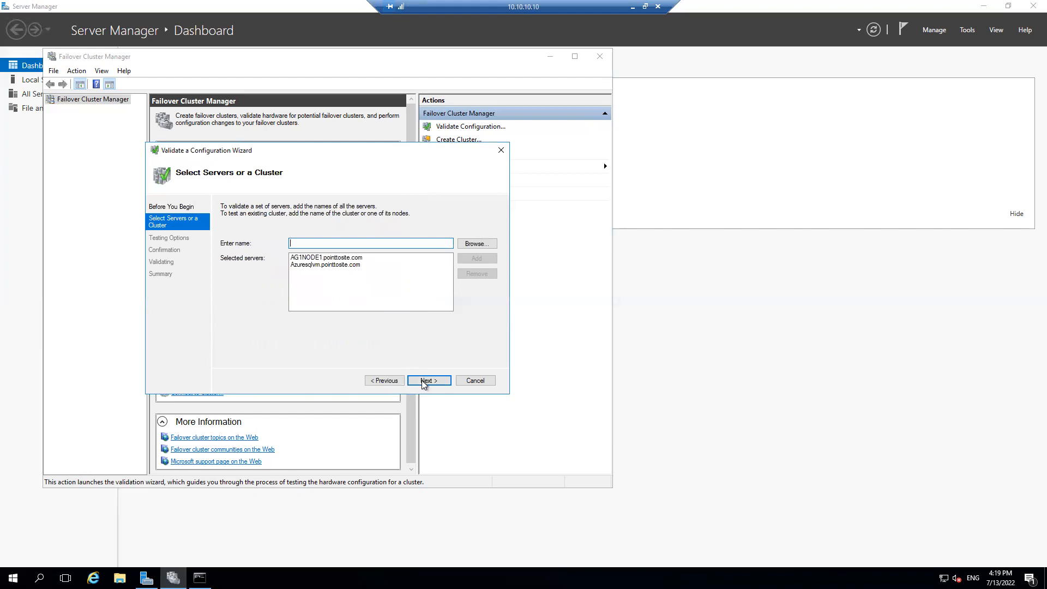
Run all recommended validation tests on the two selected servers and look through the test list while they run
{"action": "left_click", "coordinate": [424, 381]}
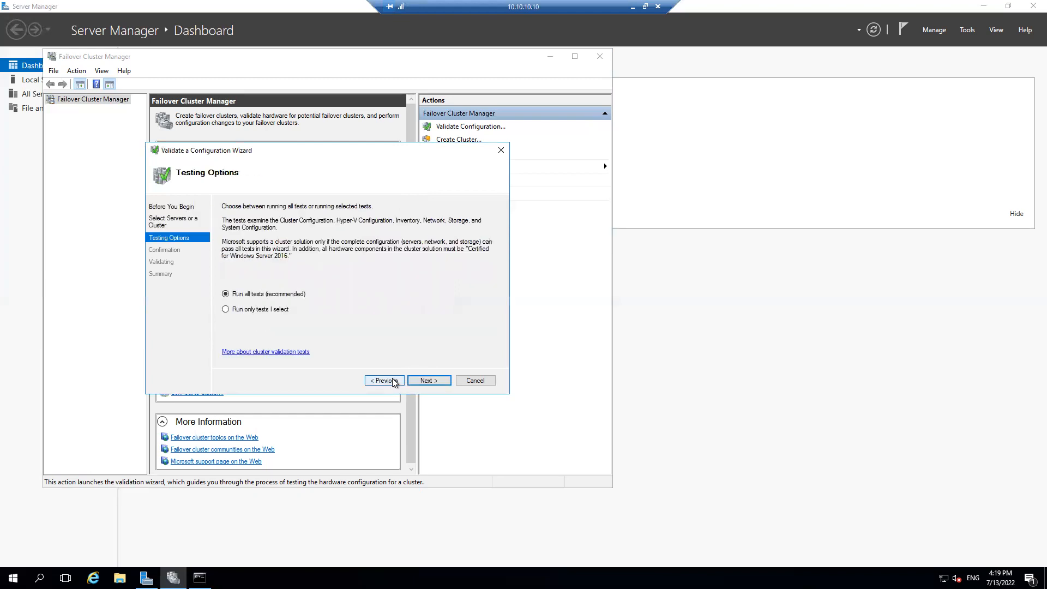
{"action": "left_click", "coordinate": [393, 380]}
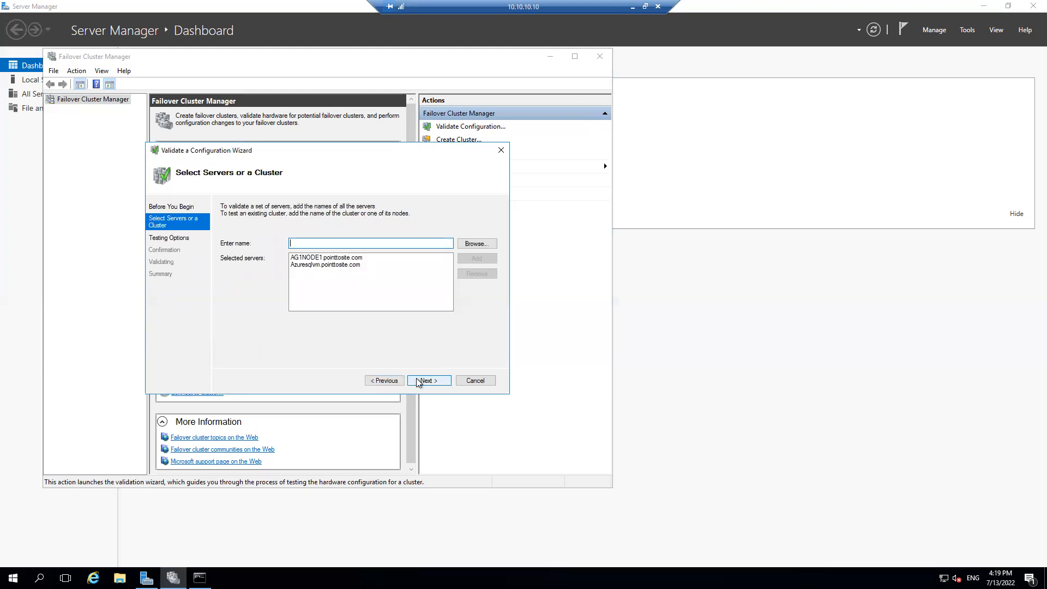
{"action": "left_click", "coordinate": [420, 381]}
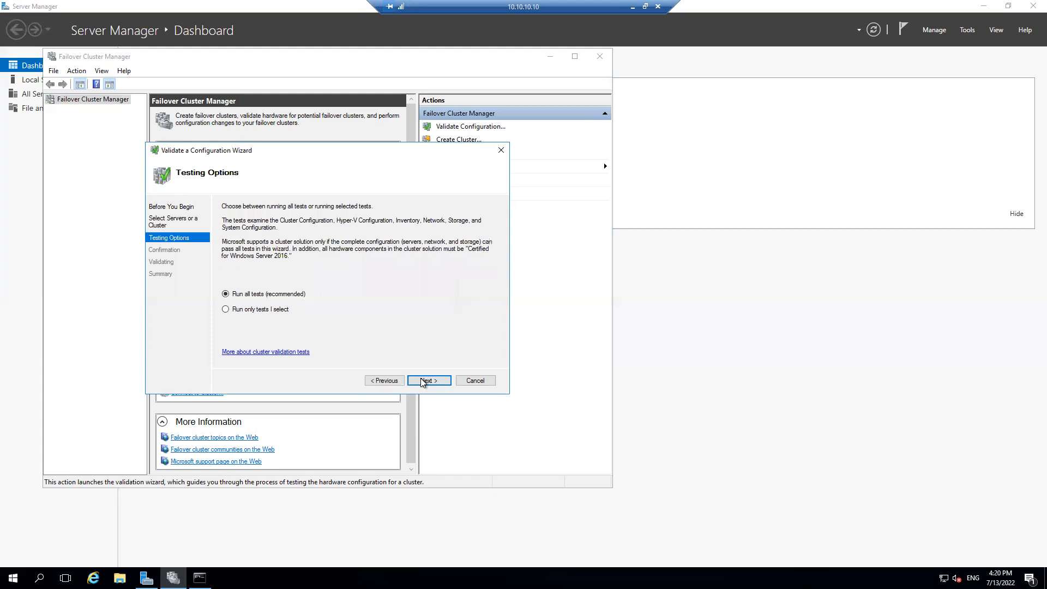
{"action": "left_click", "coordinate": [422, 381]}
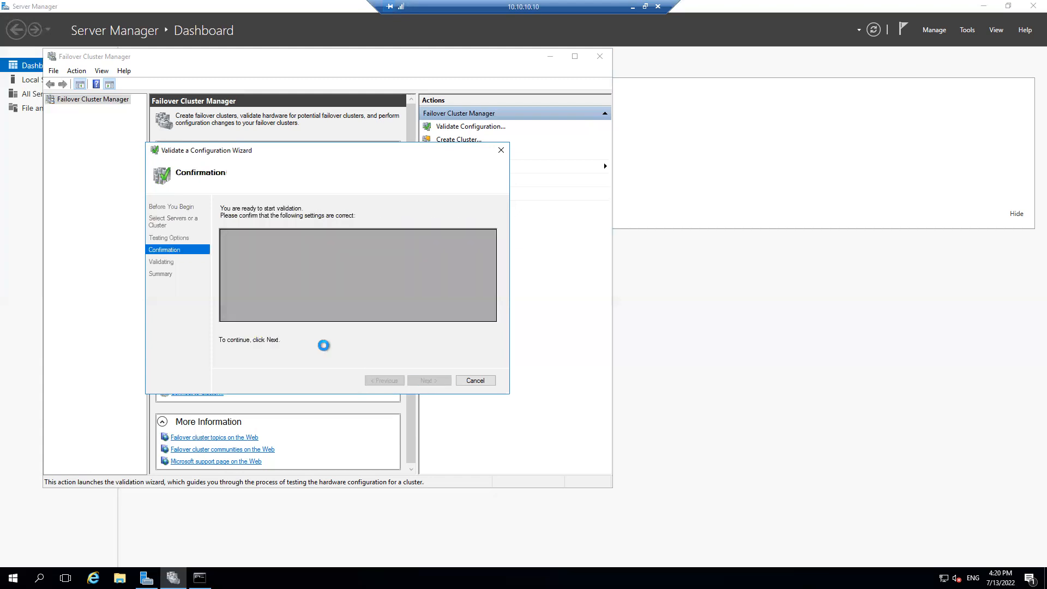
{"action": "left_click", "coordinate": [416, 378]}
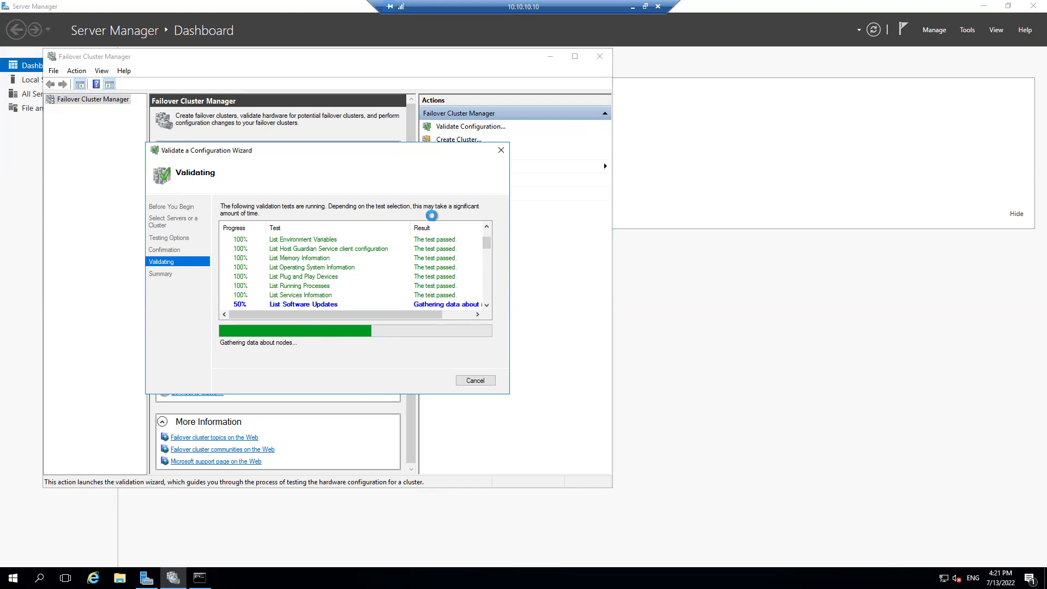
{"action": "left_click_drag", "start_coordinate": [487, 248], "coordinate": [488, 288]}
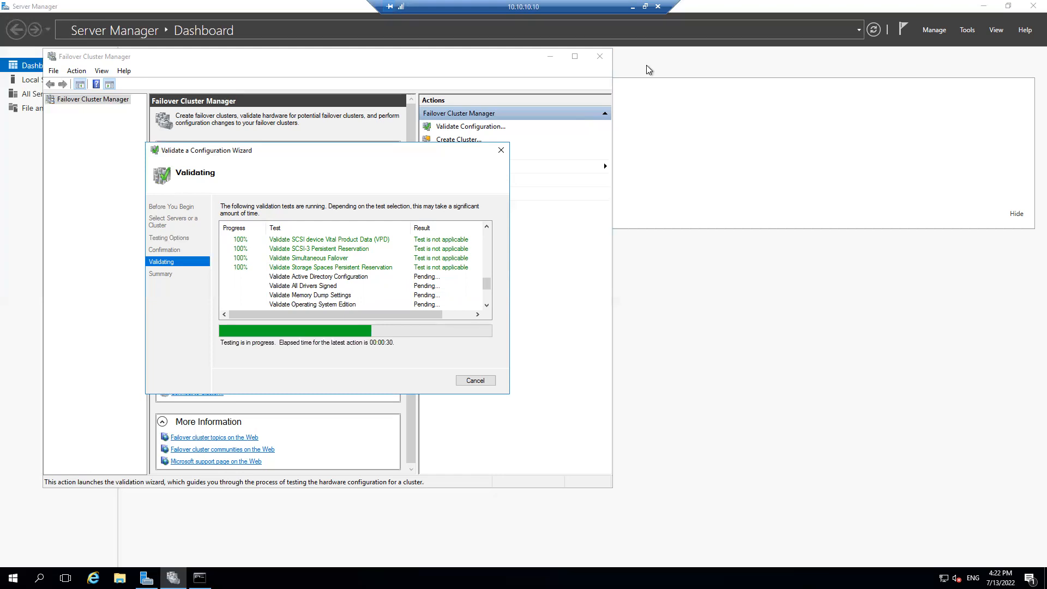
Leave the 10.10.10.10 remote session and launch Notepad on the local computer
{"action": "left_click", "coordinate": [633, 7]}
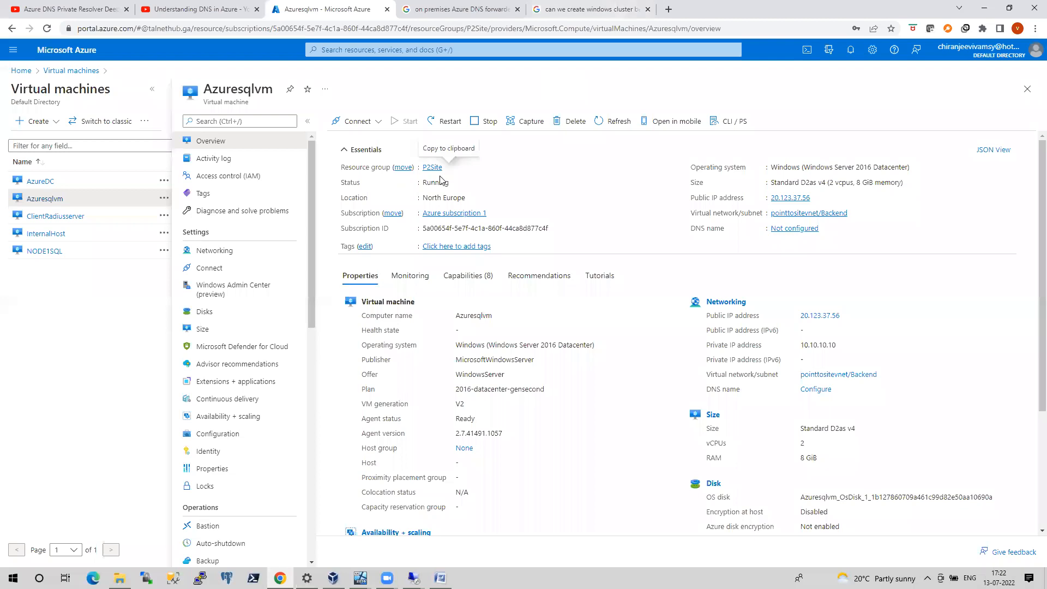
{"action": "key", "text": "super+r"}
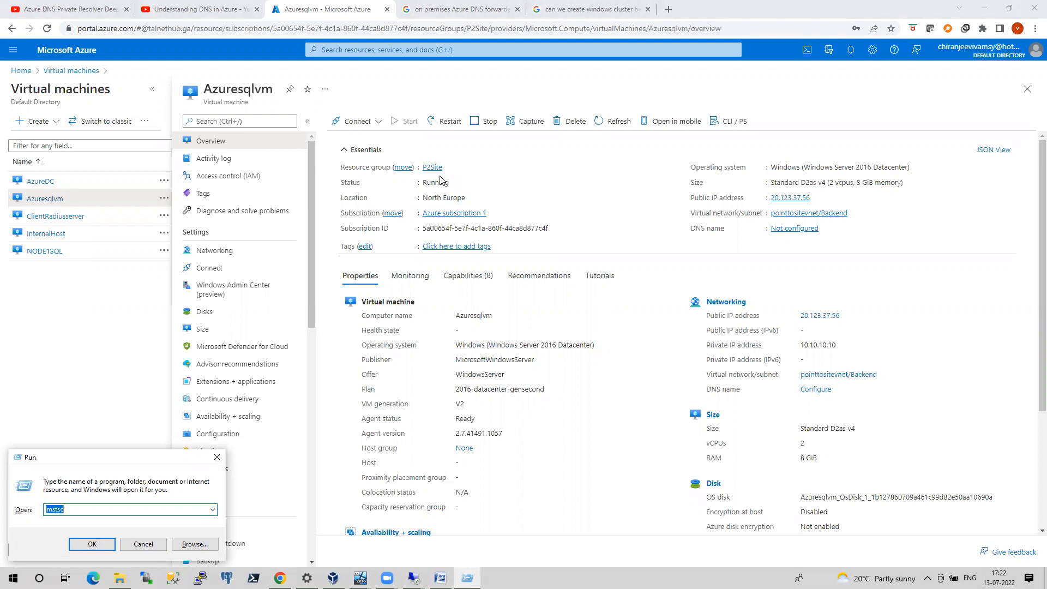
{"action": "type", "text": "cmd"}
{"action": "key", "text": "BackSpace"}
{"action": "key", "text": "BackSpace"}
{"action": "key", "text": "BackSpace"}
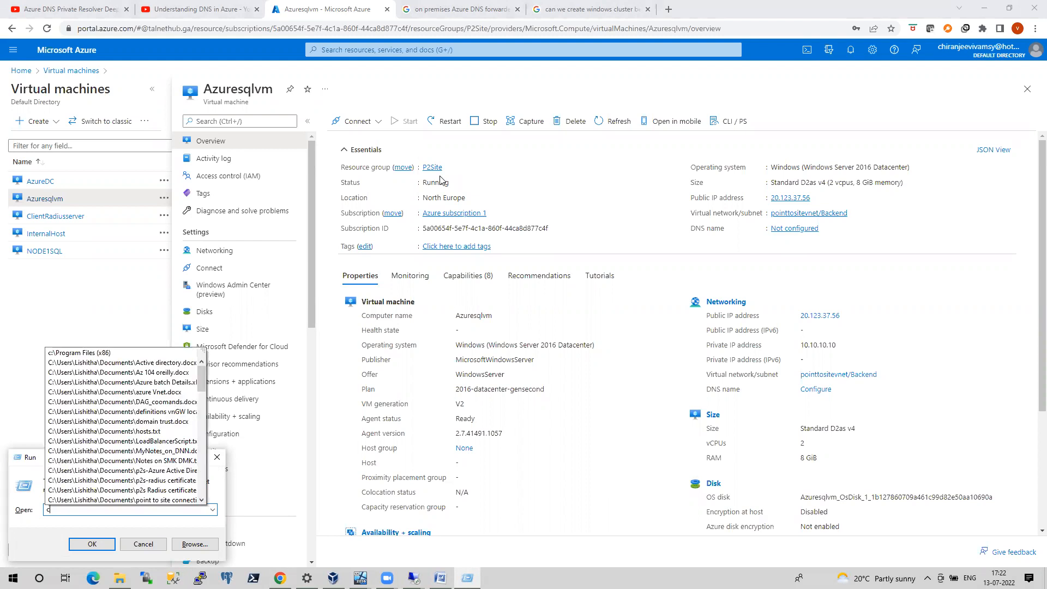
{"action": "type", "text": "notepad"}
{"action": "key", "text": "Return"}
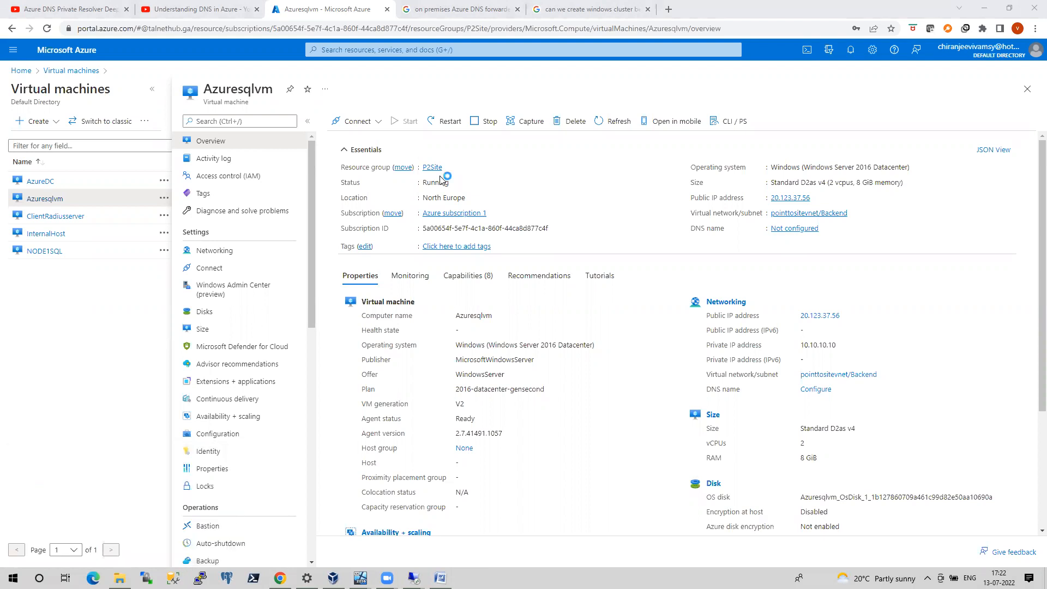
Write the line "Windows Server :2016" in the blank note and start a new line below it
{"action": "type", "text": "WQ"}
{"action": "key", "text": "BackSpace"}
{"action": "type", "text": "indows "}
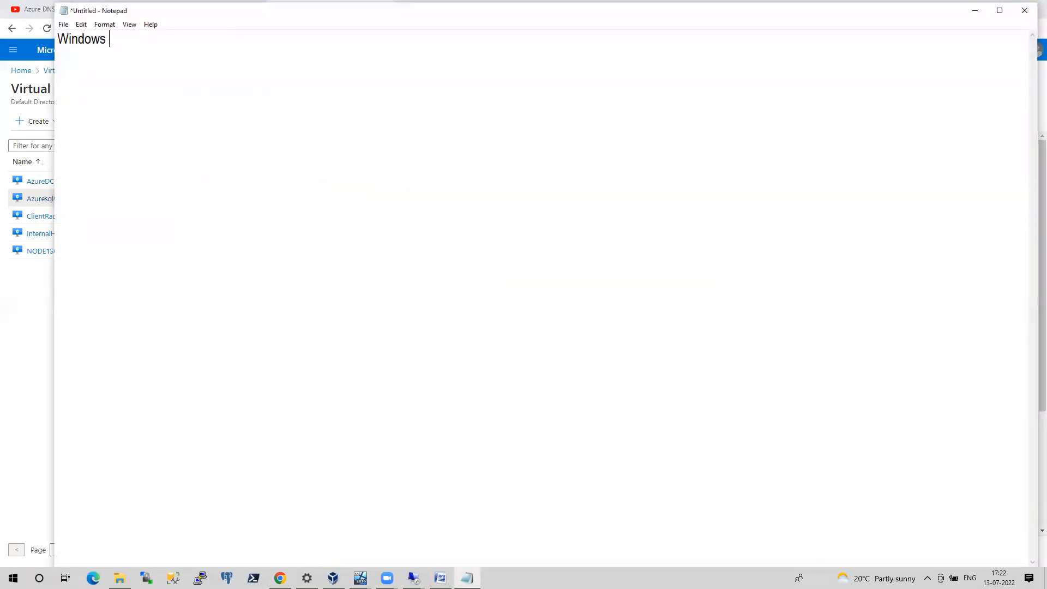
{"action": "type", "text": "Server :2016"}
{"action": "key", "text": "Return"}
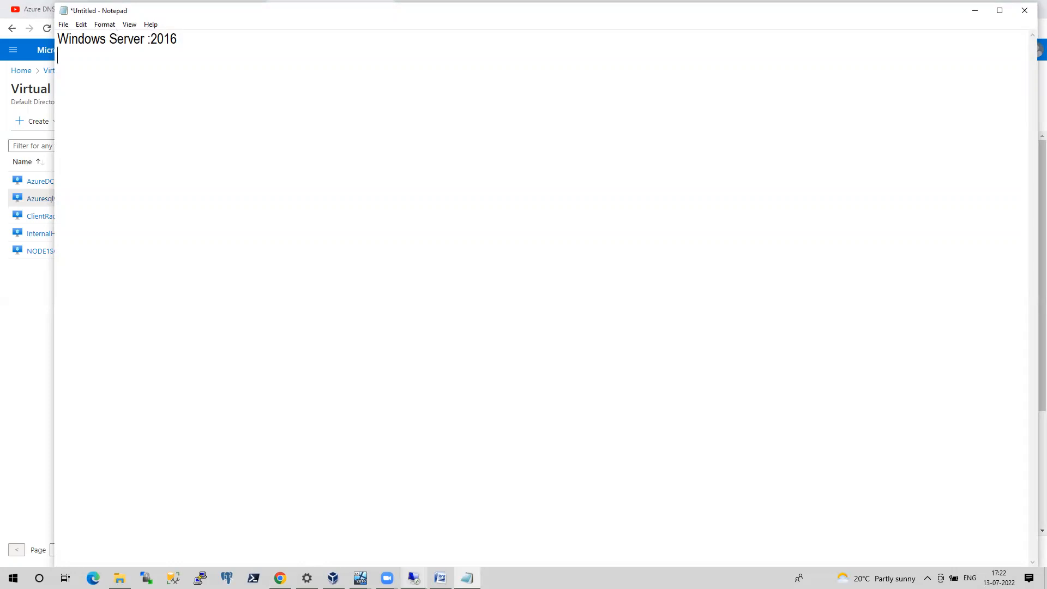
Check the operating system version comparison in the 10.10.10.6 validation report and the validation progress on 10.10.10.10
{"action": "mouse_move", "coordinate": [413, 578]}
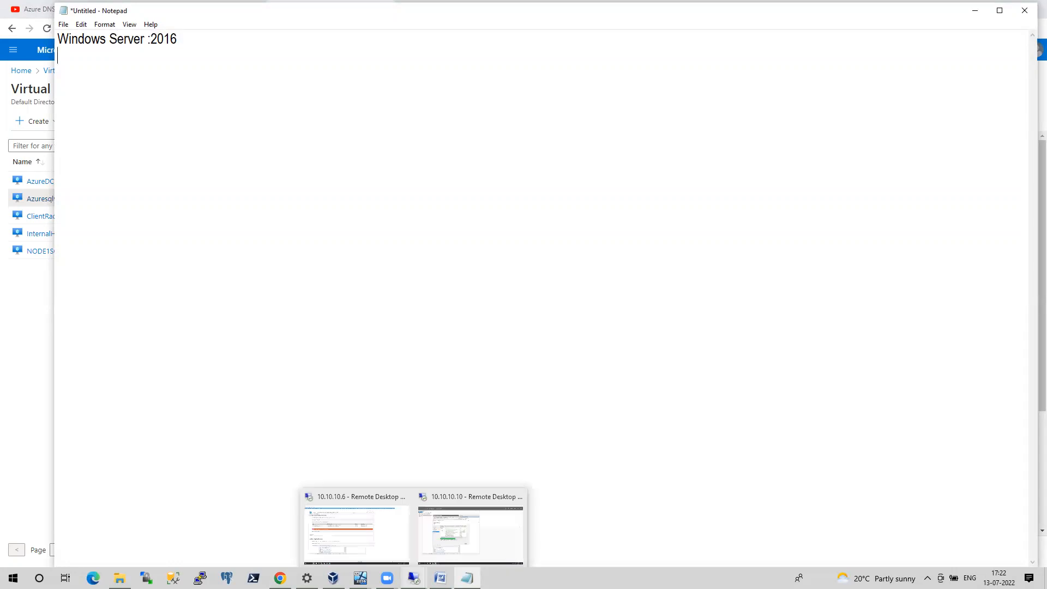
{"action": "left_click", "coordinate": [330, 537]}
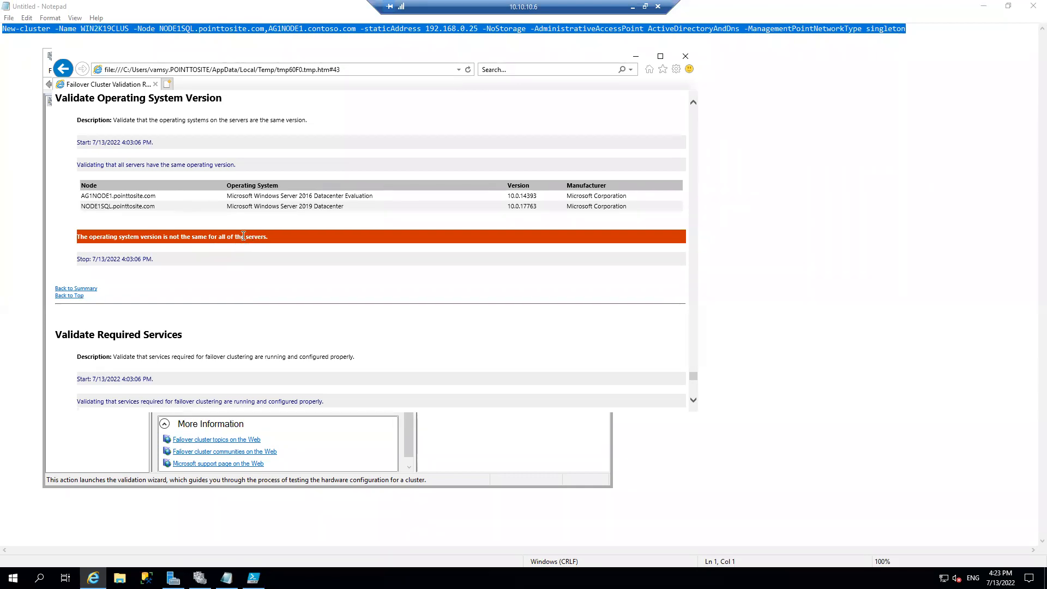
{"action": "left_click", "coordinate": [634, 7]}
{"action": "key", "text": "Return"}
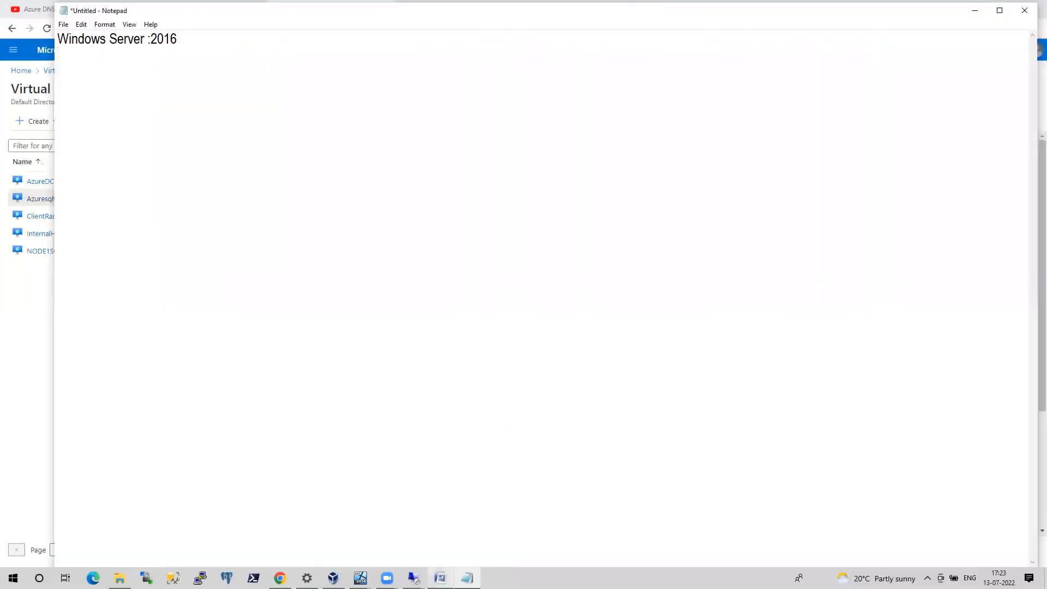
{"action": "mouse_move", "coordinate": [413, 578]}
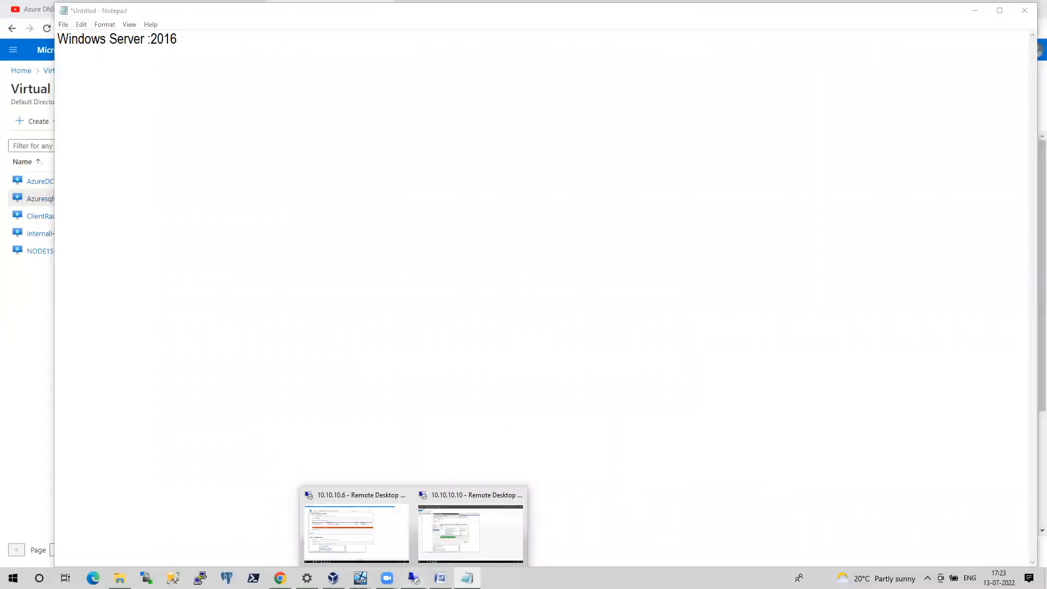
{"action": "left_click", "coordinate": [453, 541]}
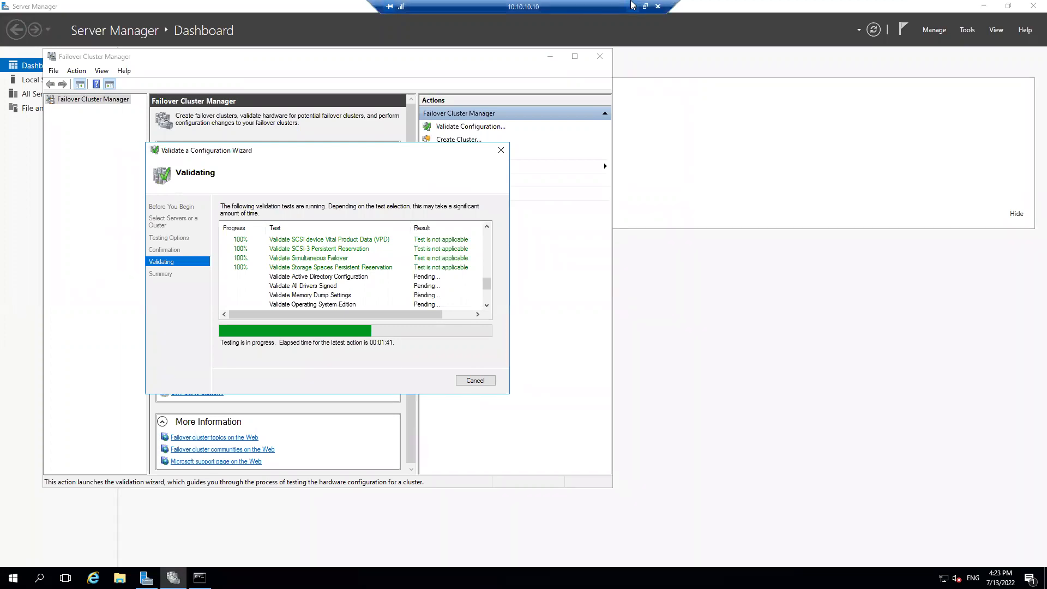
{"action": "left_click", "coordinate": [632, 6]}
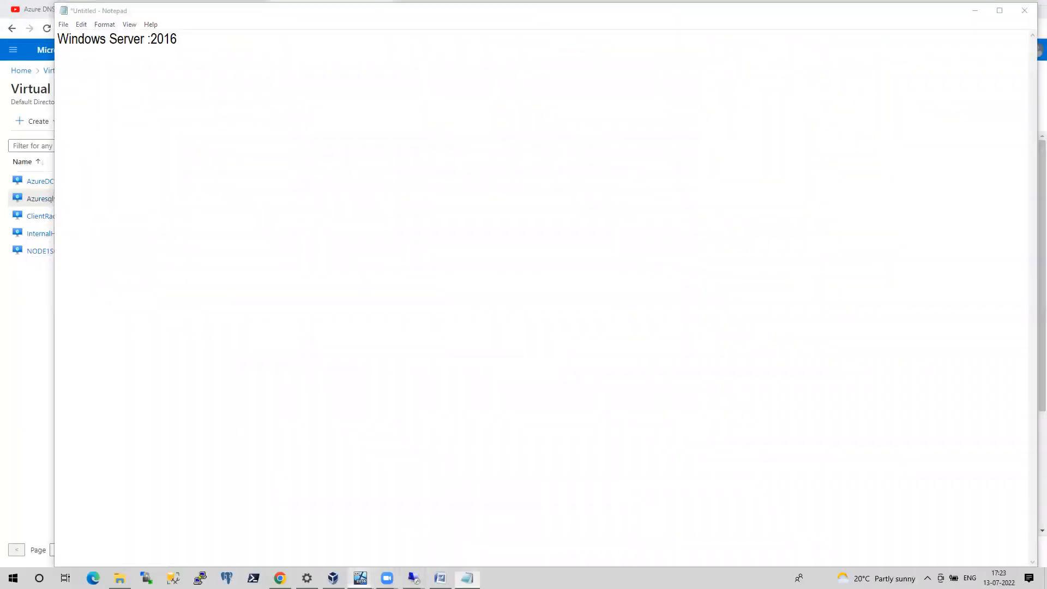
Switch to the onpremsql virtual machine in VirtualBox and unlock it with the CONTOSO administrator's account password
{"action": "mouse_move", "coordinate": [360, 578]}
{"action": "left_click", "coordinate": [401, 525]}
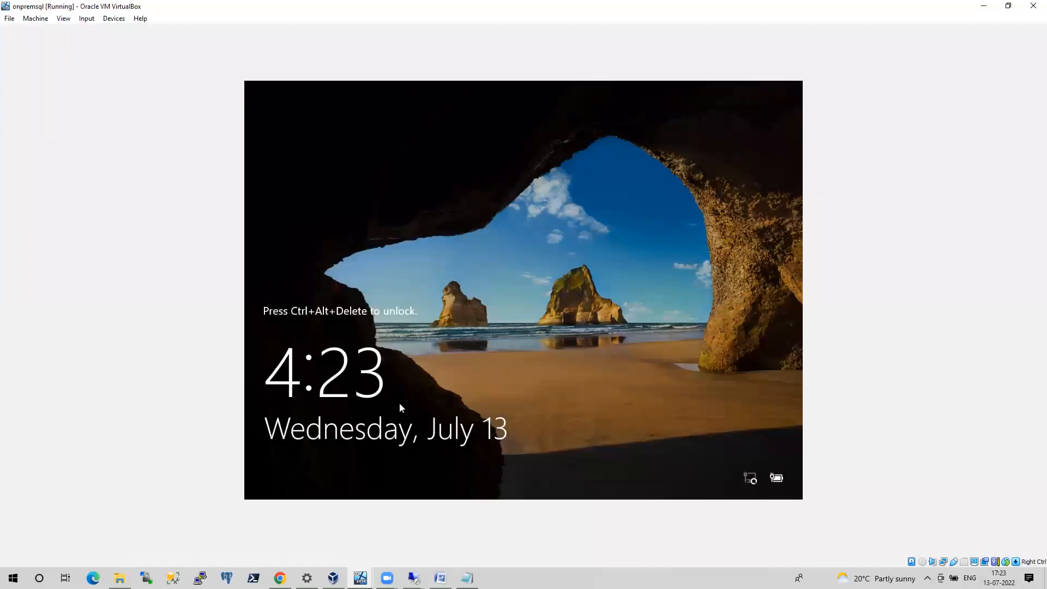
{"action": "key", "text": "ctrl+Delete"}
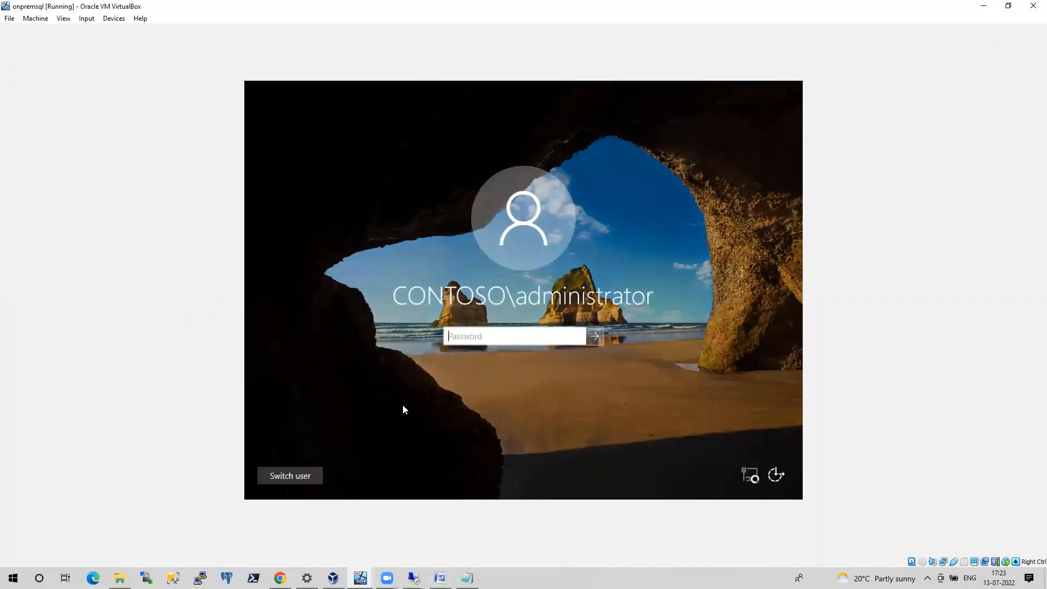
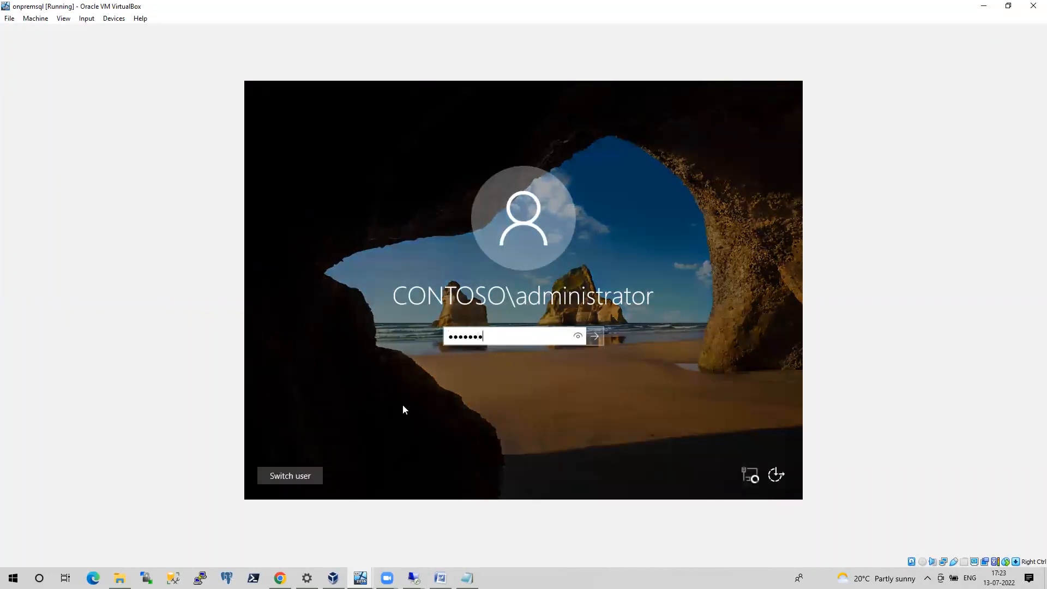
{"action": "key", "text": "Return"}
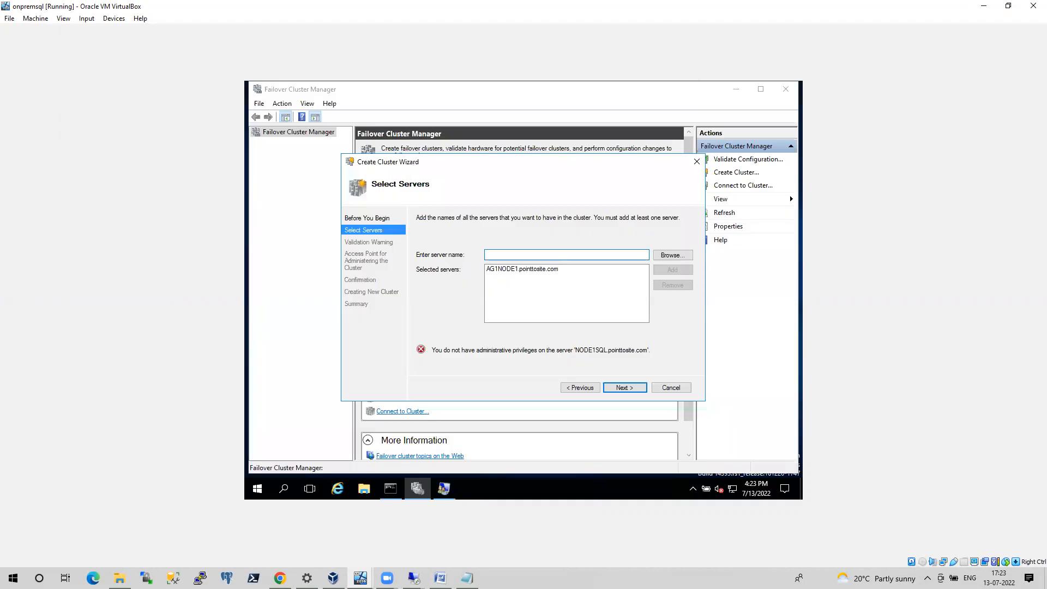
Switch to the AZDC virtual machine and unlock it with the CONTOSO administrator's account password
{"action": "left_click", "coordinate": [362, 578]}
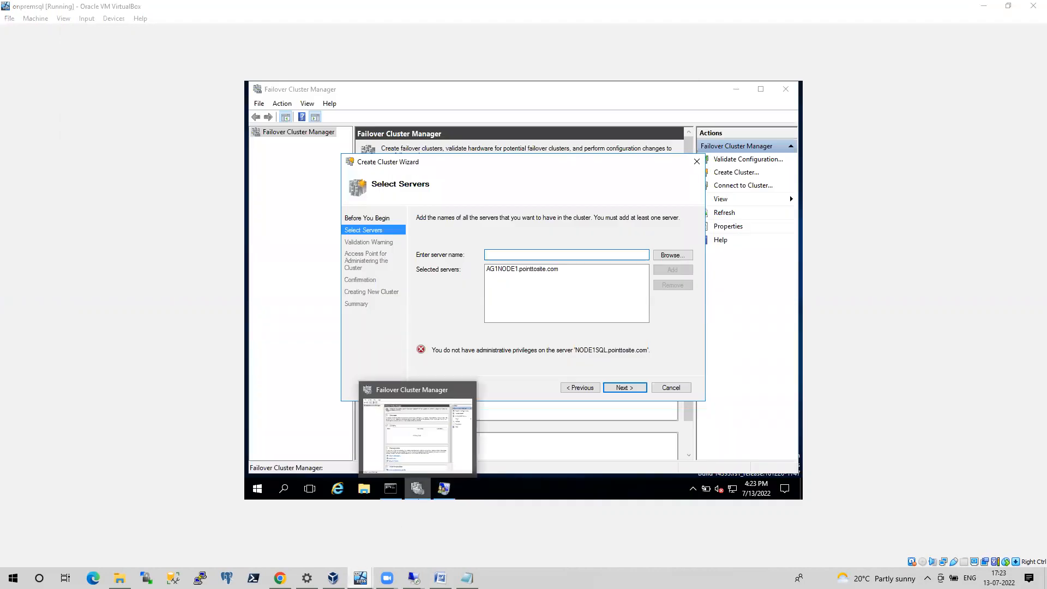
{"action": "left_click", "coordinate": [333, 578]}
{"action": "left_click", "coordinate": [359, 578]}
{"action": "left_click", "coordinate": [325, 545]}
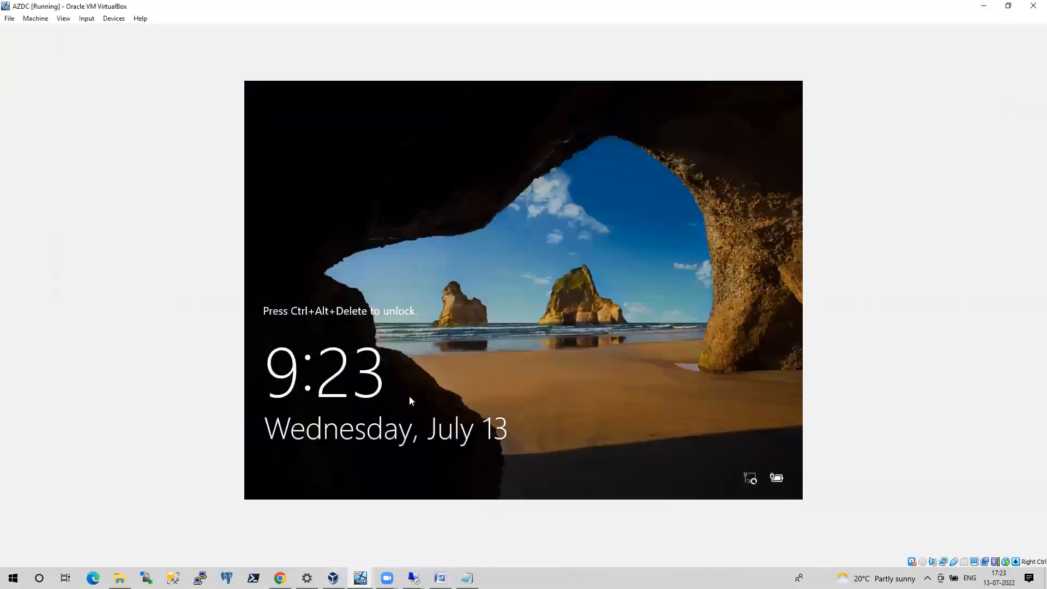
{"action": "key", "text": "ctrl+alt+Delete"}
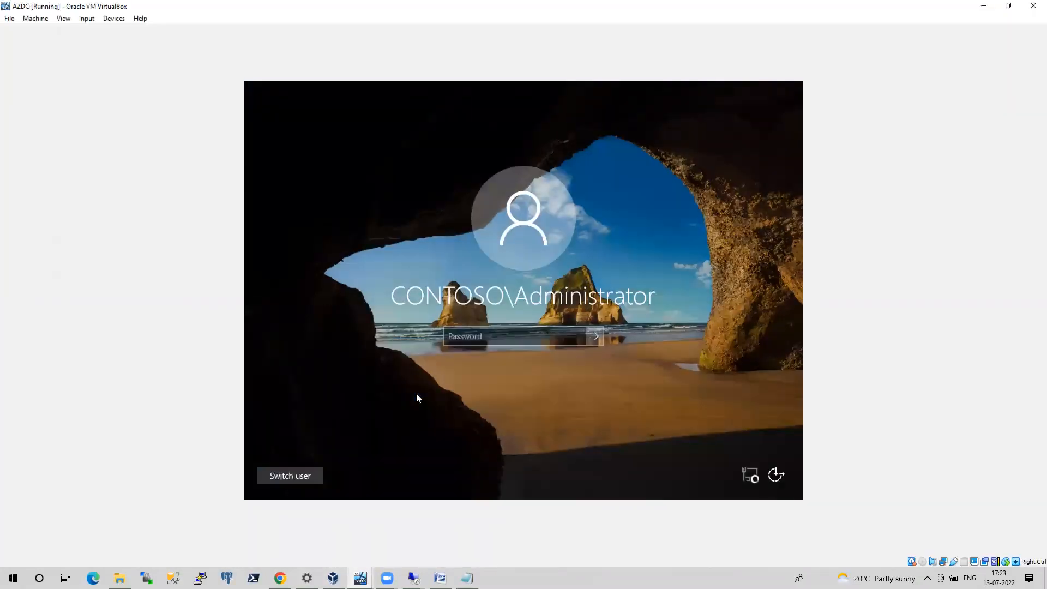
{"action": "type", "text": "**********"}
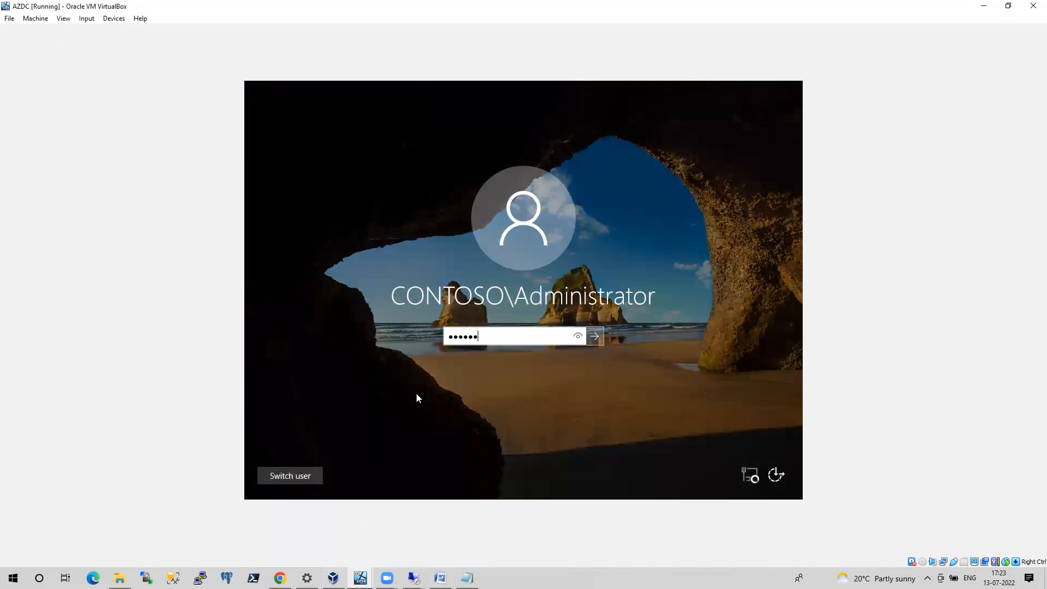
{"action": "key", "text": "Return"}
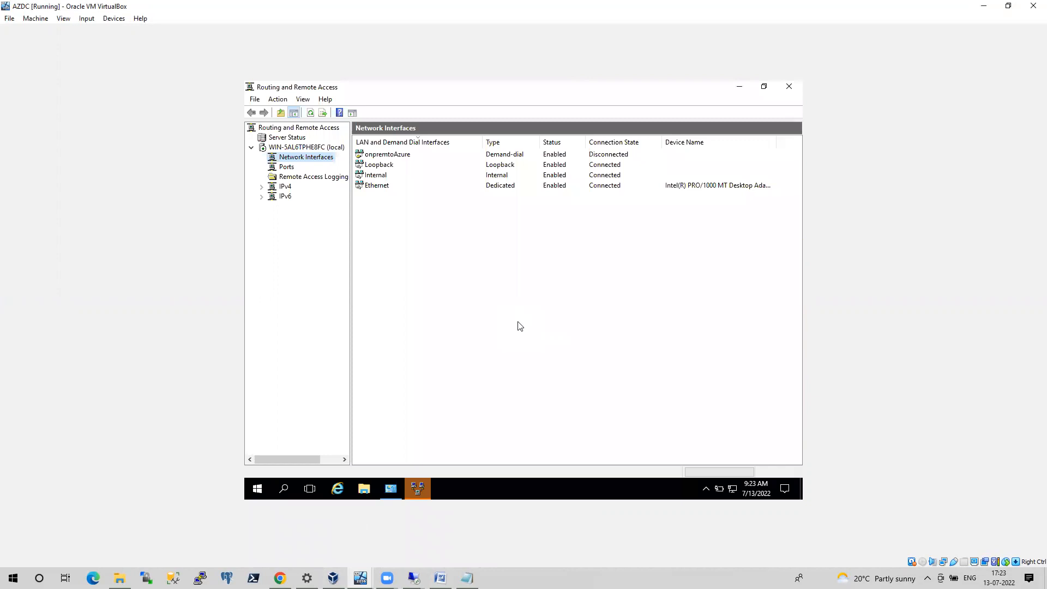
Return to the 10.10.10.10 session, check the running validation tests and cancel the validation wizard
{"action": "mouse_move", "coordinate": [402, 494]}
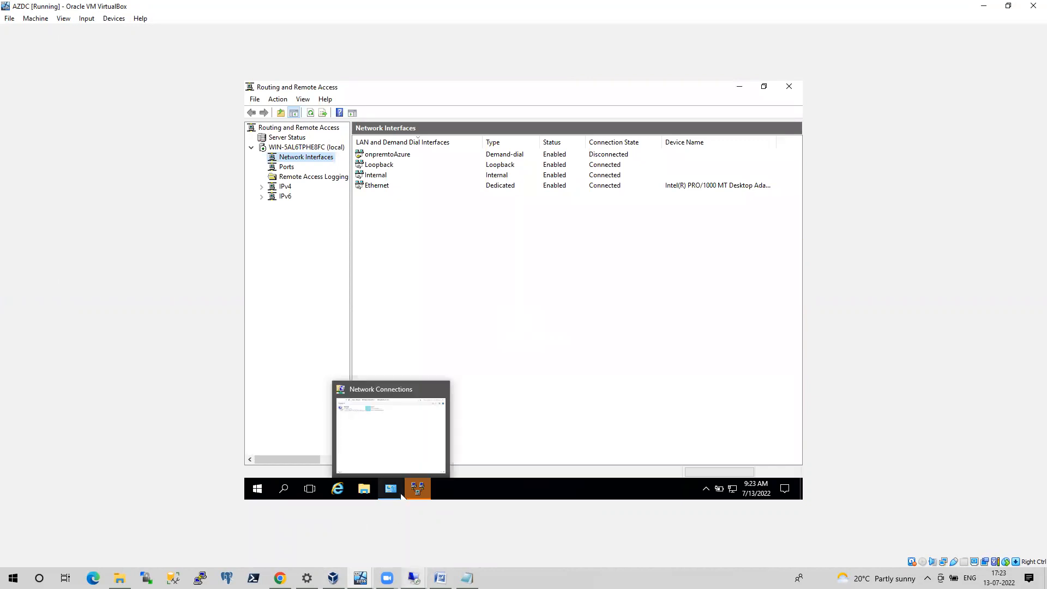
{"action": "left_click", "coordinate": [480, 536]}
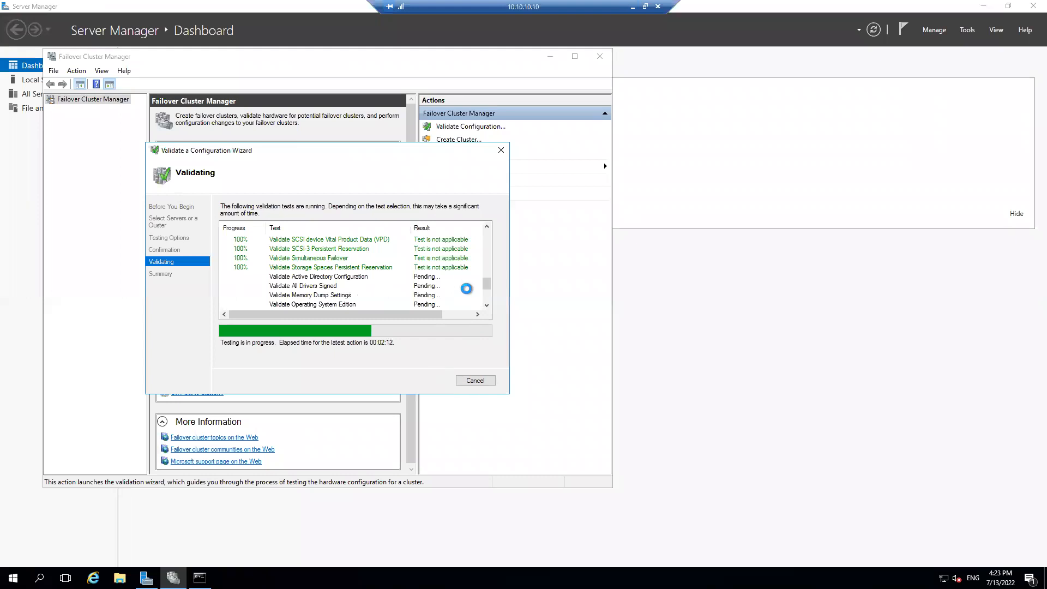
{"action": "left_click_drag", "start_coordinate": [488, 289], "coordinate": [483, 252]}
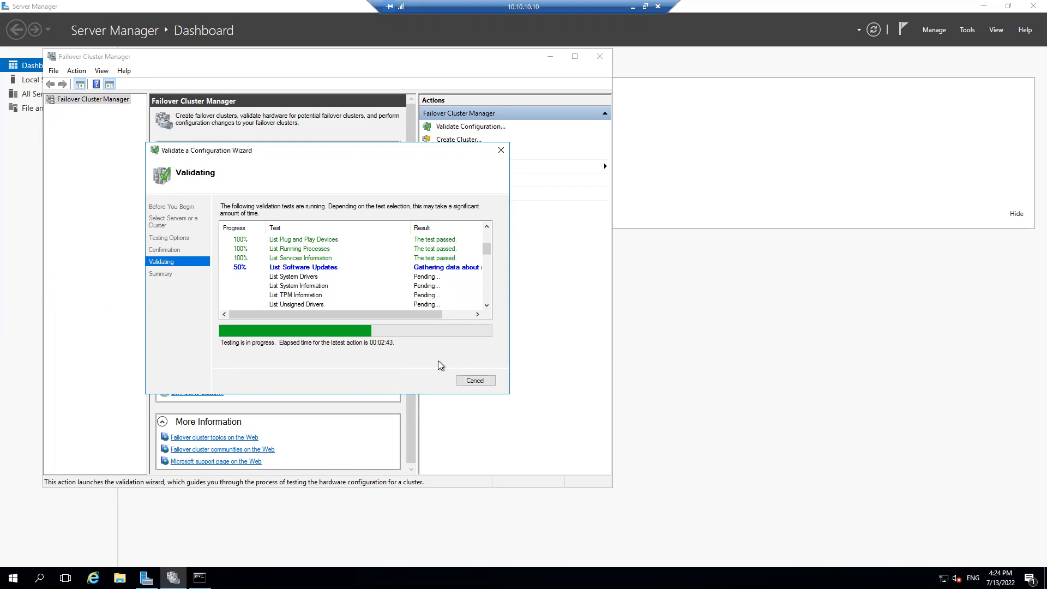
{"action": "left_click", "coordinate": [474, 381]}
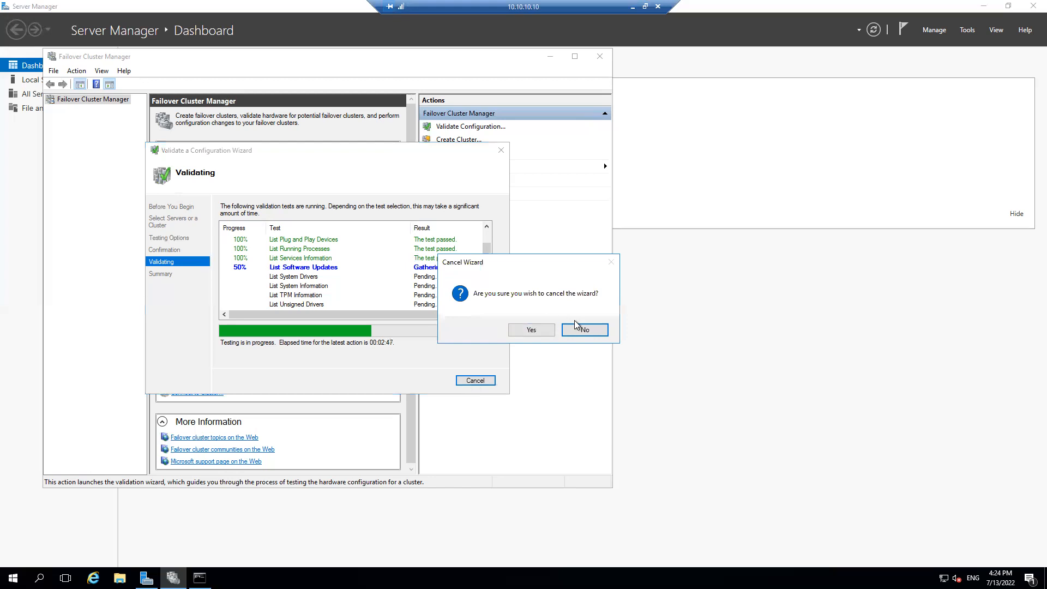
{"action": "left_click", "coordinate": [584, 330]}
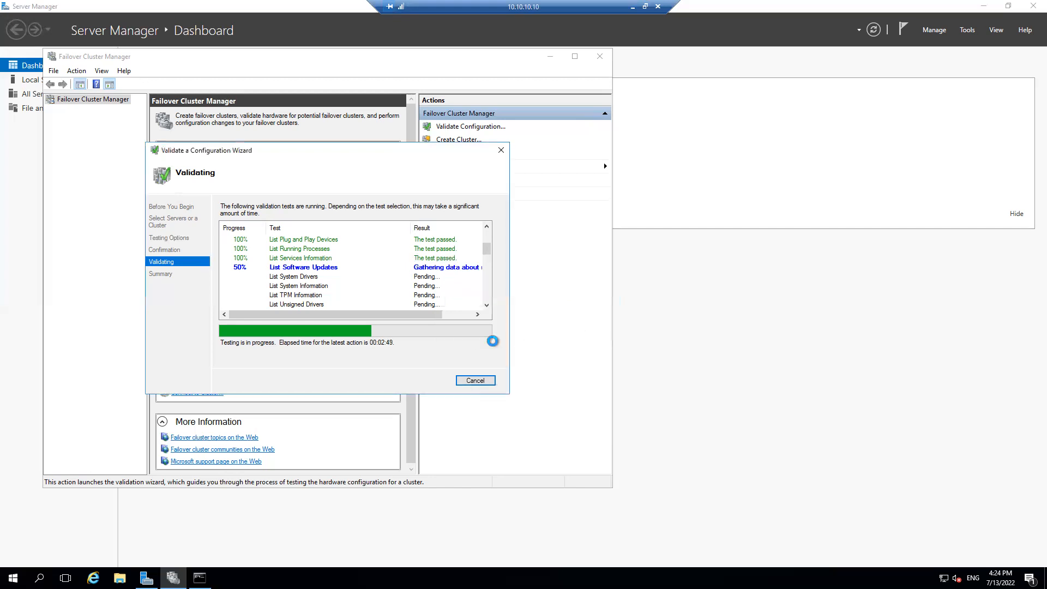
{"action": "left_click", "coordinate": [475, 380]}
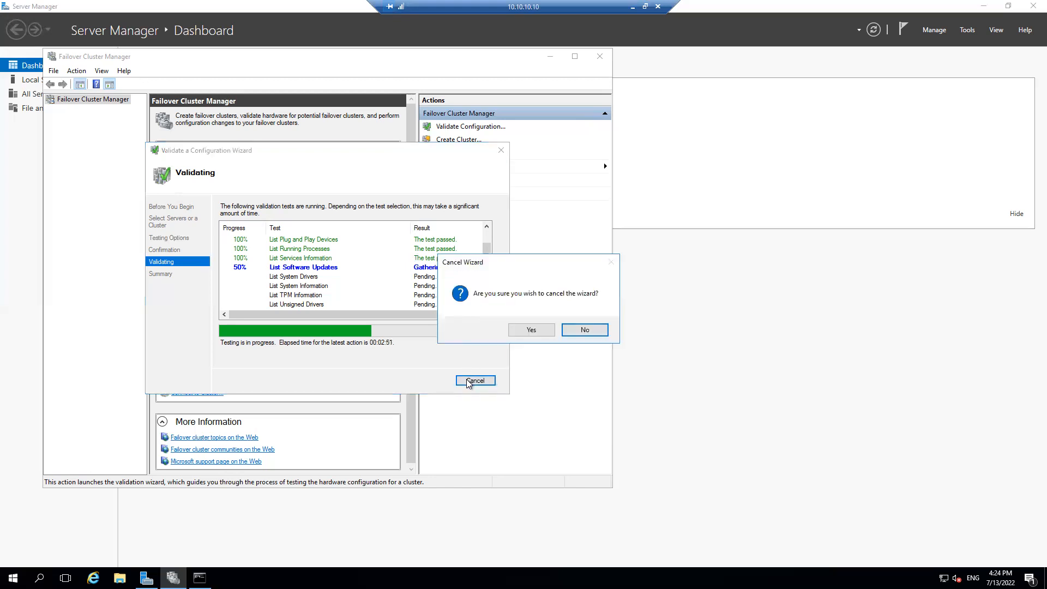
{"action": "left_click", "coordinate": [530, 330]}
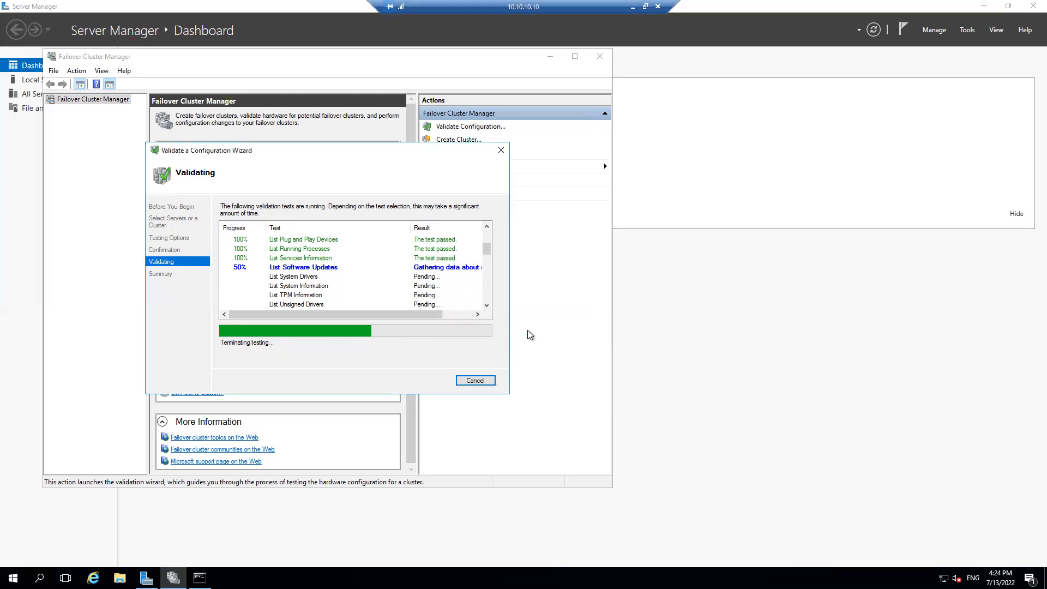
Check access to the on-premises server by opening its share \\192.168.0.11\c$, and minimise the folder window
{"action": "key", "text": "super+r"}
{"action": "type", "text": "\\\\"}
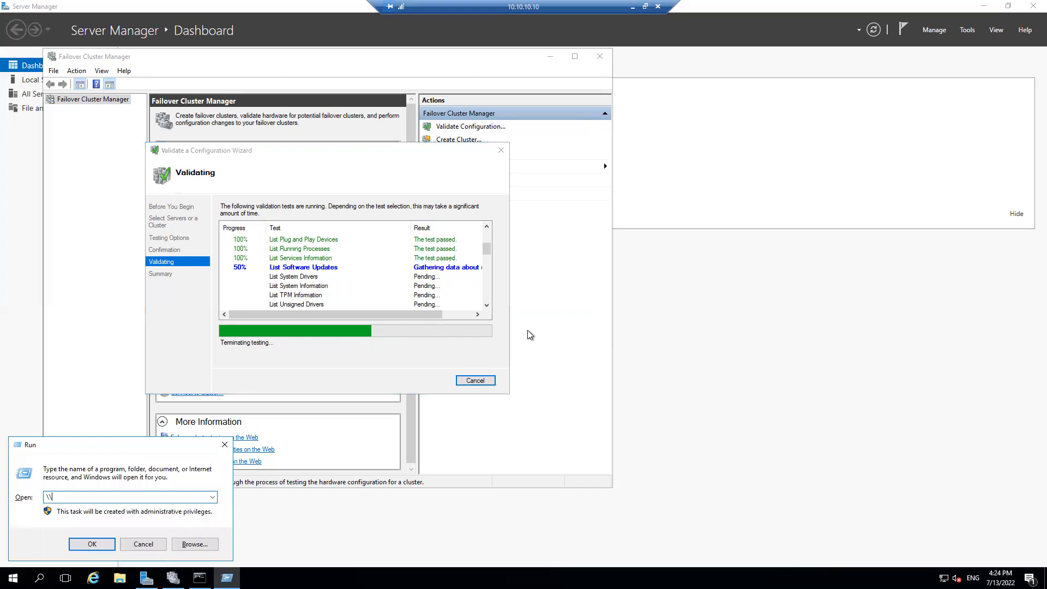
{"action": "type", "text": "192.168.0.11\\c"}
{"action": "key", "text": "Return"}
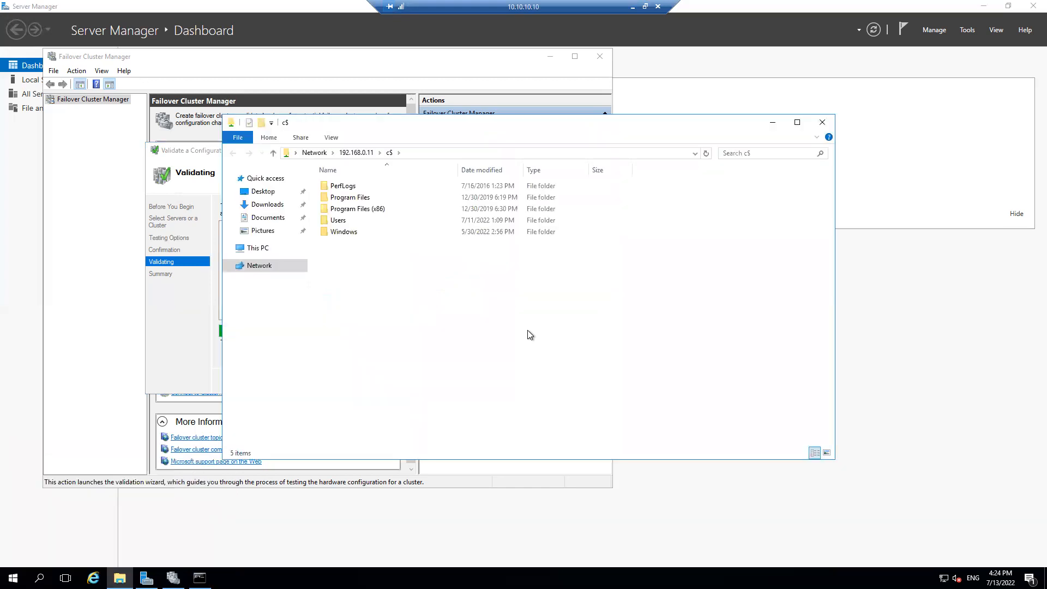
{"action": "left_click", "coordinate": [771, 127]}
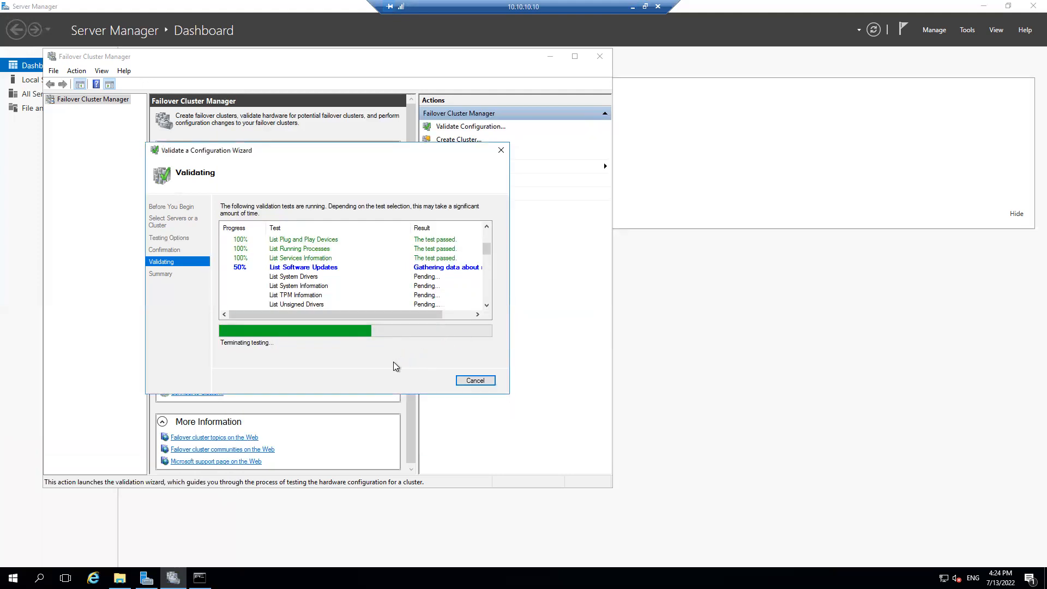
Switch to the 10.10.10.6 remote session and bring the Notepad window with the New-cluster command to the front
{"action": "left_click", "coordinate": [495, 156]}
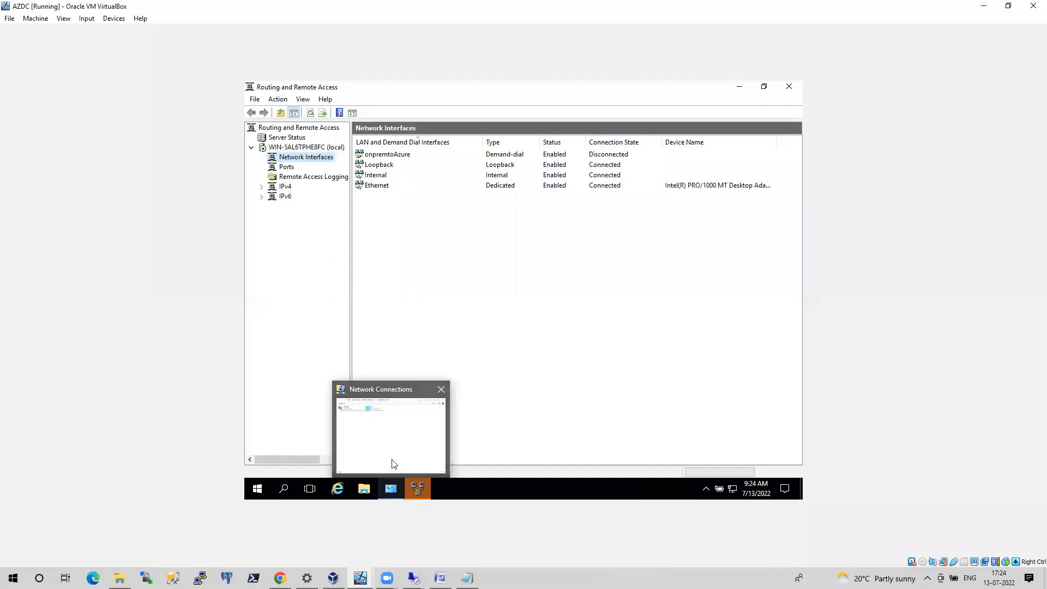
{"action": "left_click", "coordinate": [413, 578]}
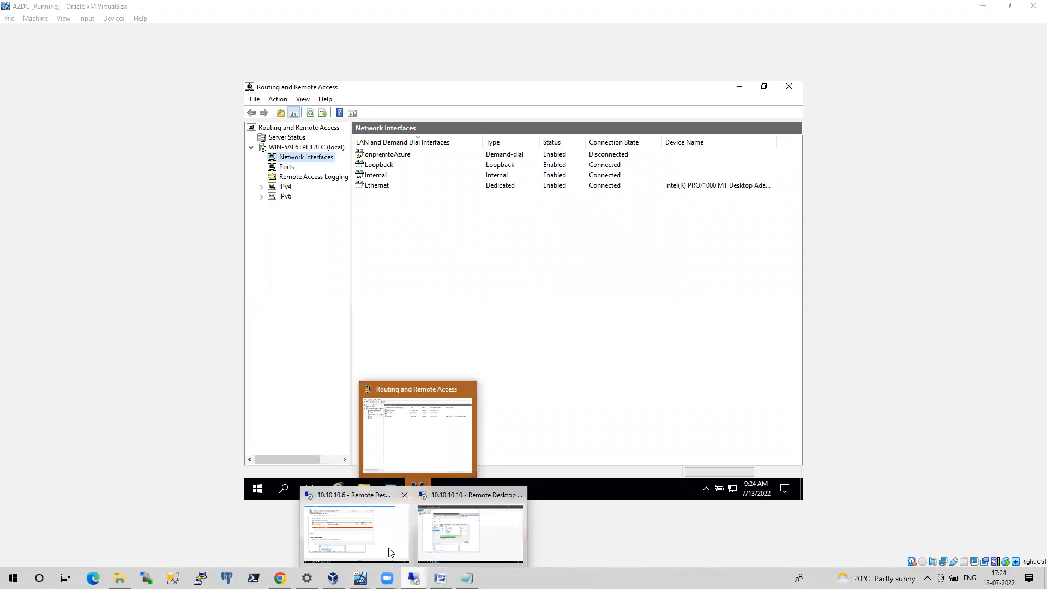
{"action": "left_click", "coordinate": [390, 552]}
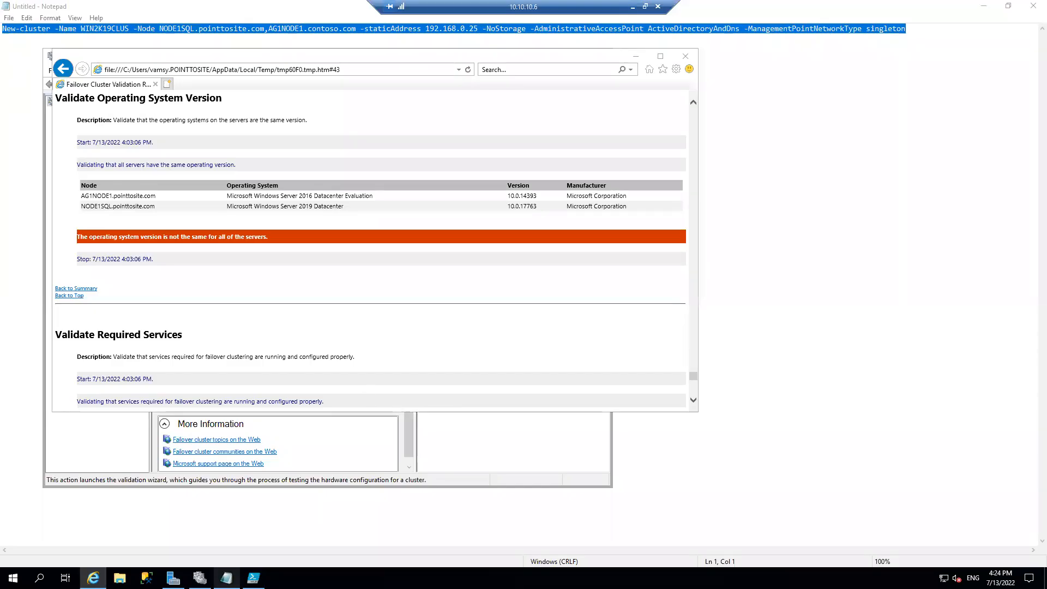
{"action": "left_click", "coordinate": [378, 28]}
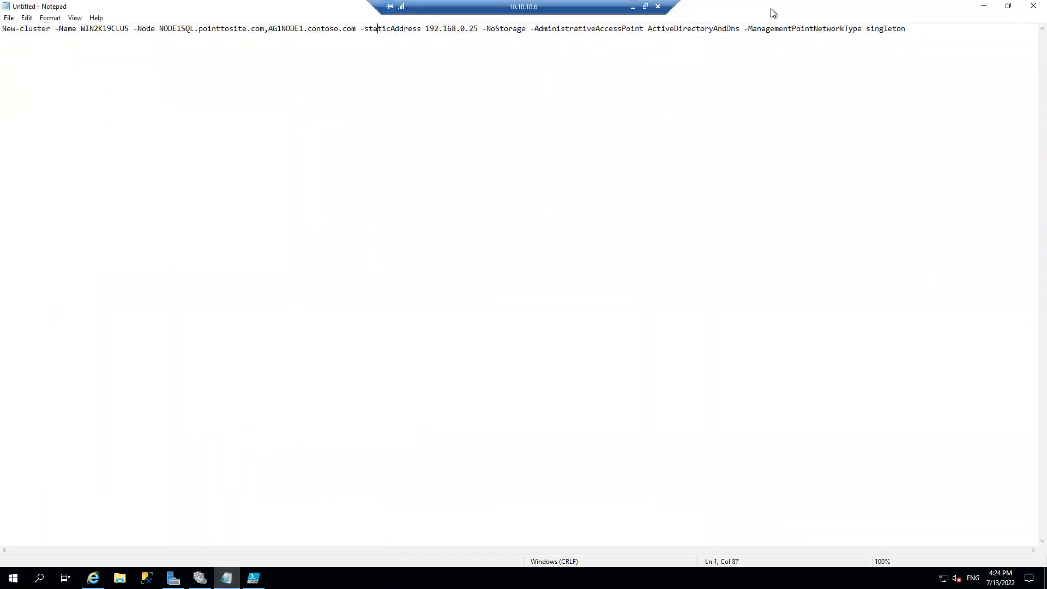
Select the entire New-cluster command in Notepad and switch back to the 10.10.10.10 remote session
{"action": "left_click_drag", "start_coordinate": [910, 29], "coordinate": [5, 64]}
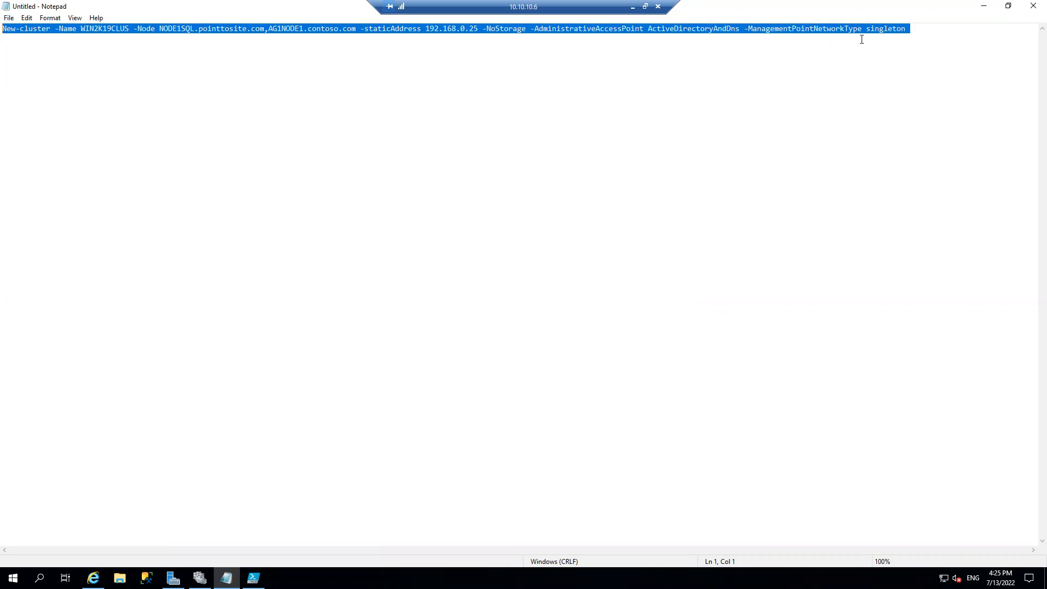
{"action": "left_click", "coordinate": [633, 8]}
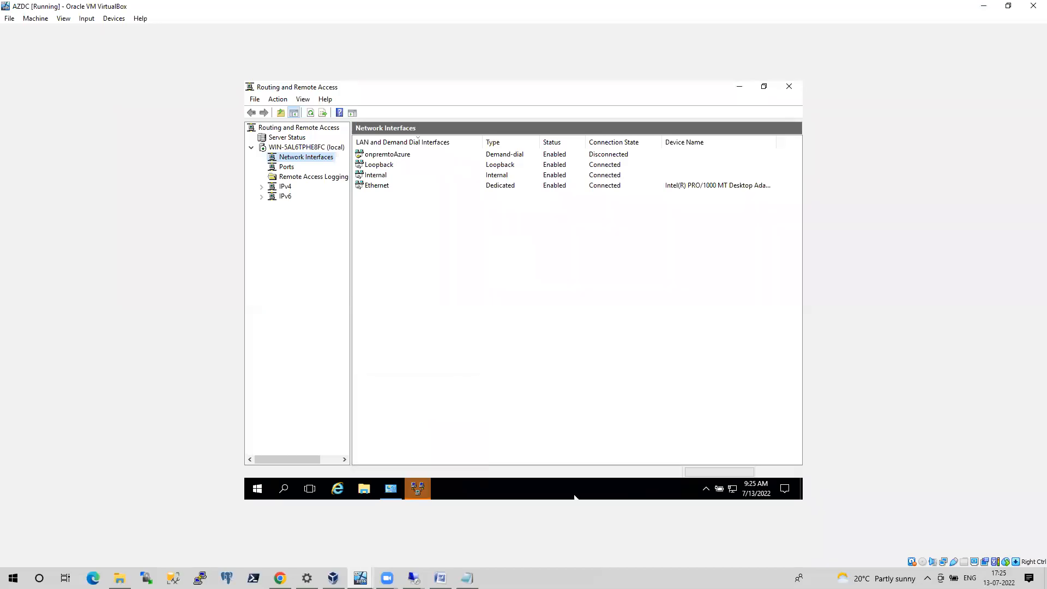
{"action": "mouse_move", "coordinate": [413, 578]}
{"action": "left_click", "coordinate": [473, 544]}
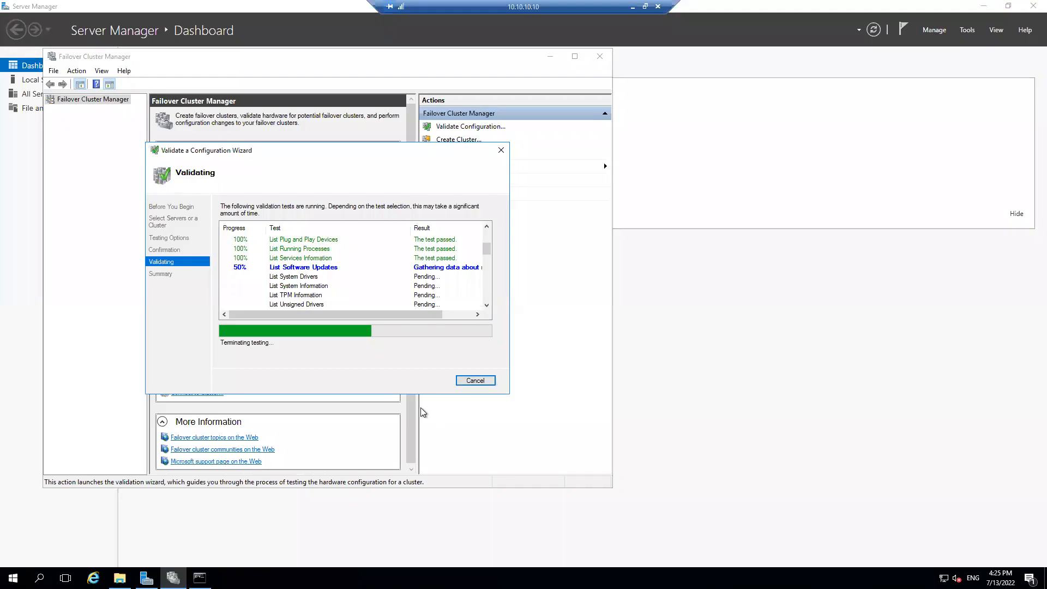
Launch Windows PowerShell ISE on the 10.10.10.10 server and minimise its window
{"action": "right_click", "coordinate": [13, 578]}
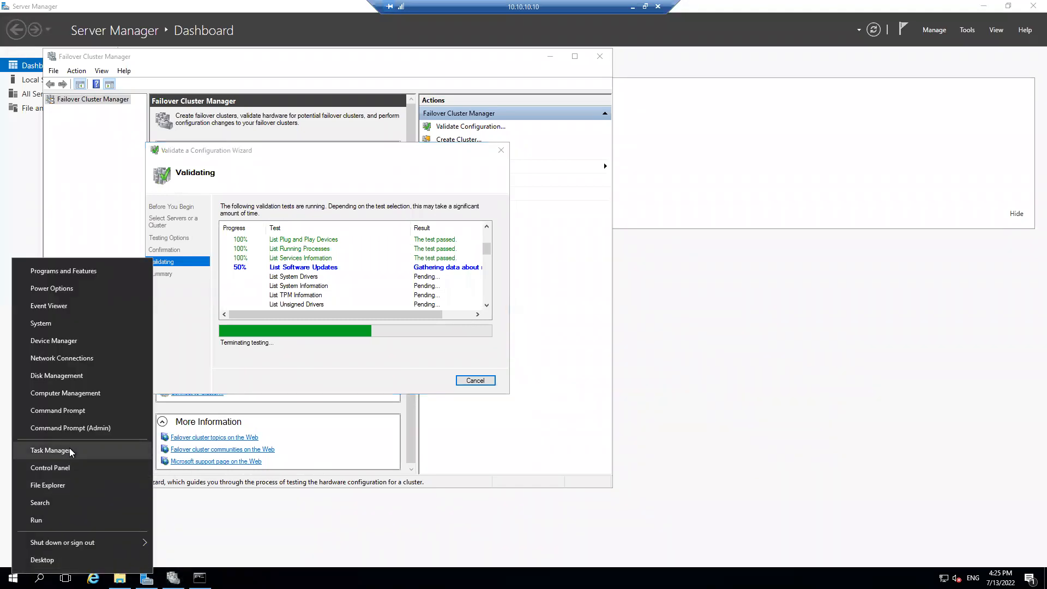
{"action": "left_click", "coordinate": [13, 578]}
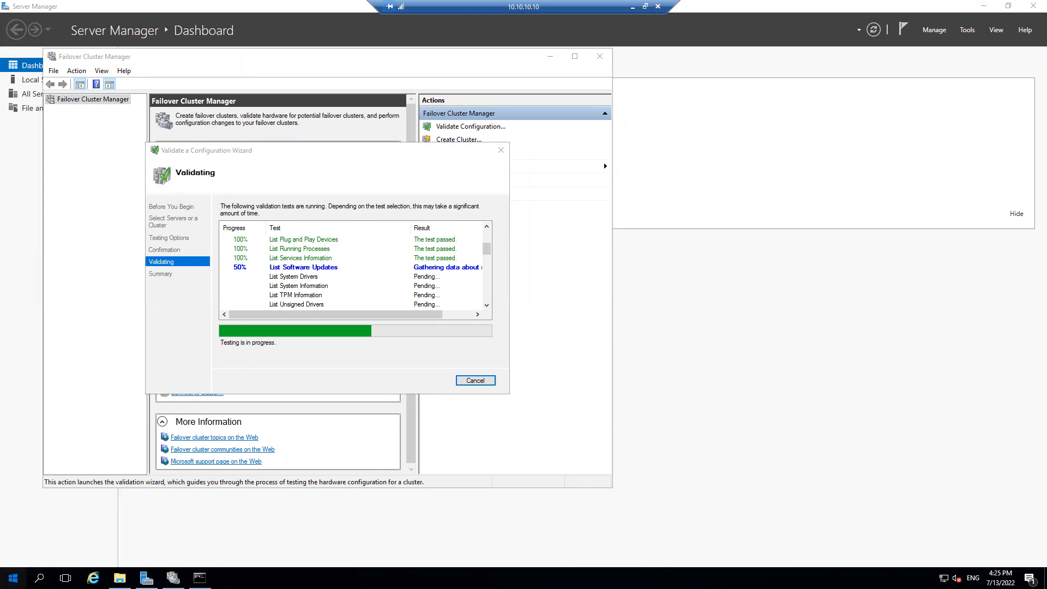
{"action": "left_click", "coordinate": [305, 273]}
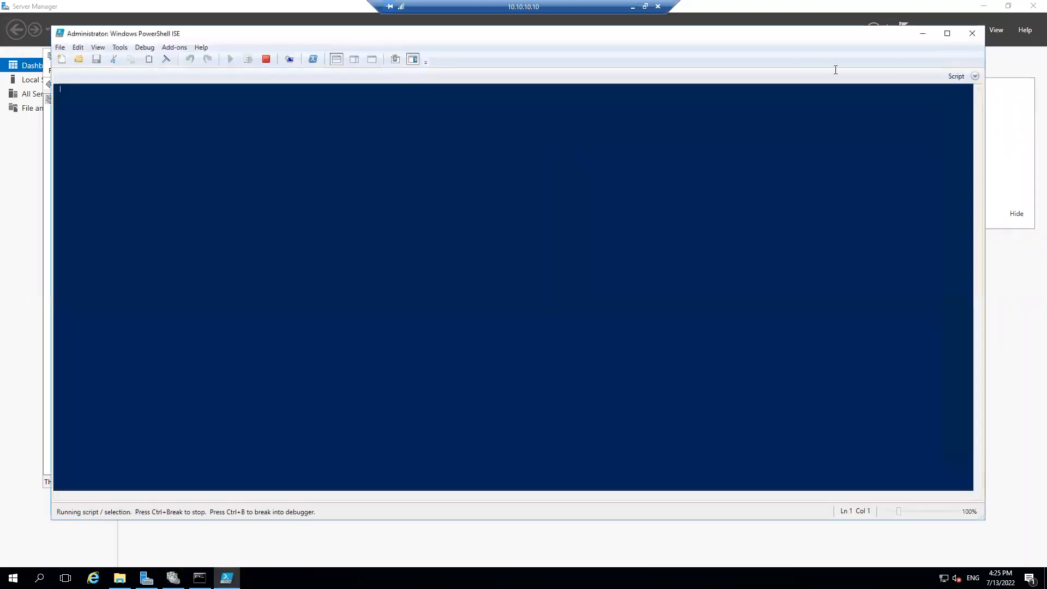
{"action": "left_click", "coordinate": [922, 33]}
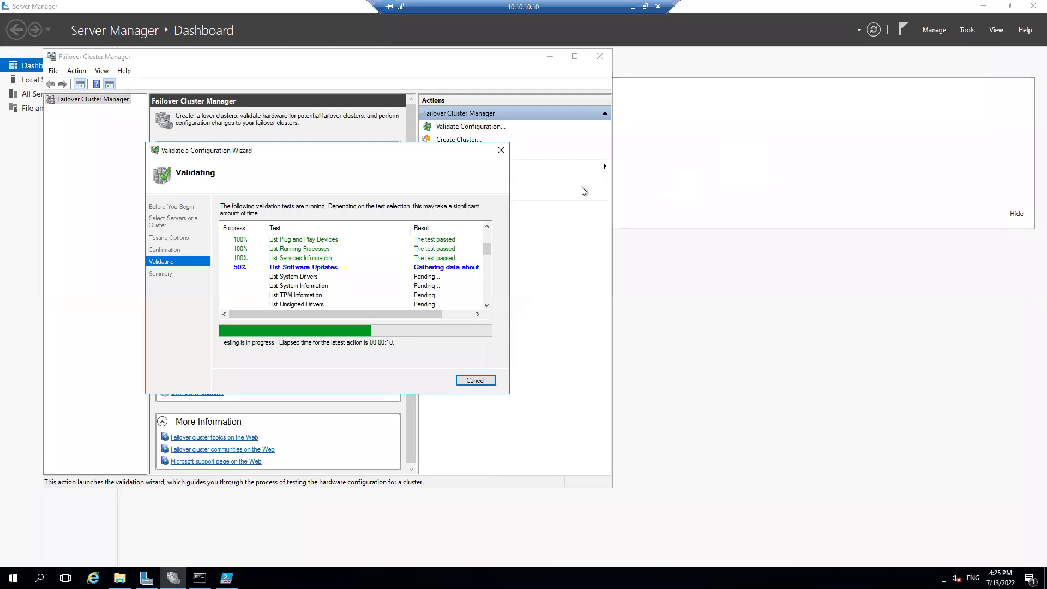
Stop the validation tests still in progress and close the Validate a Configuration Wizard from its summary page
{"action": "left_click", "coordinate": [501, 155]}
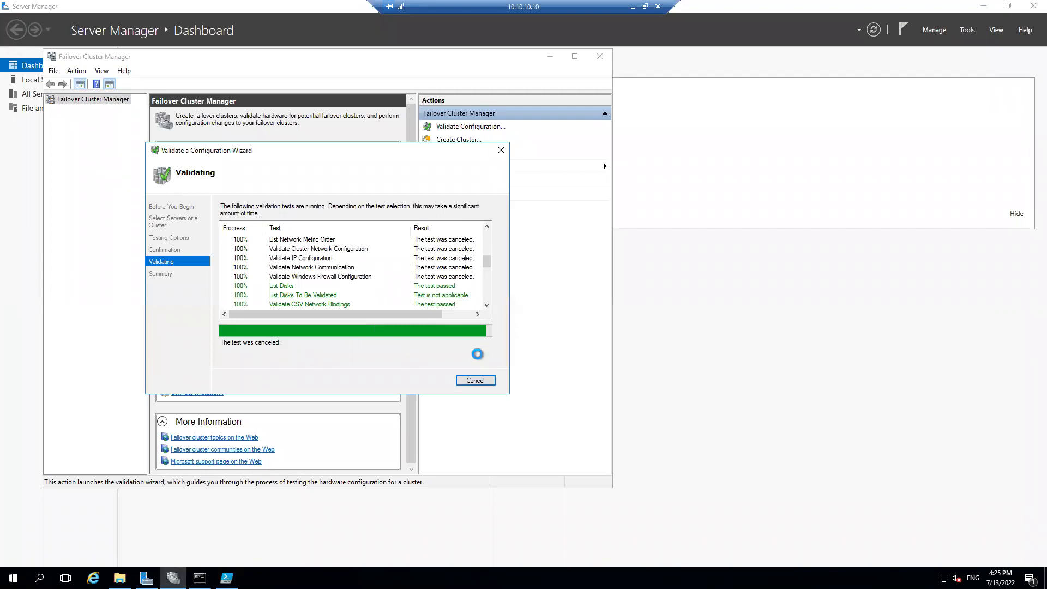
{"action": "left_click_drag", "start_coordinate": [486, 260], "coordinate": [489, 306]}
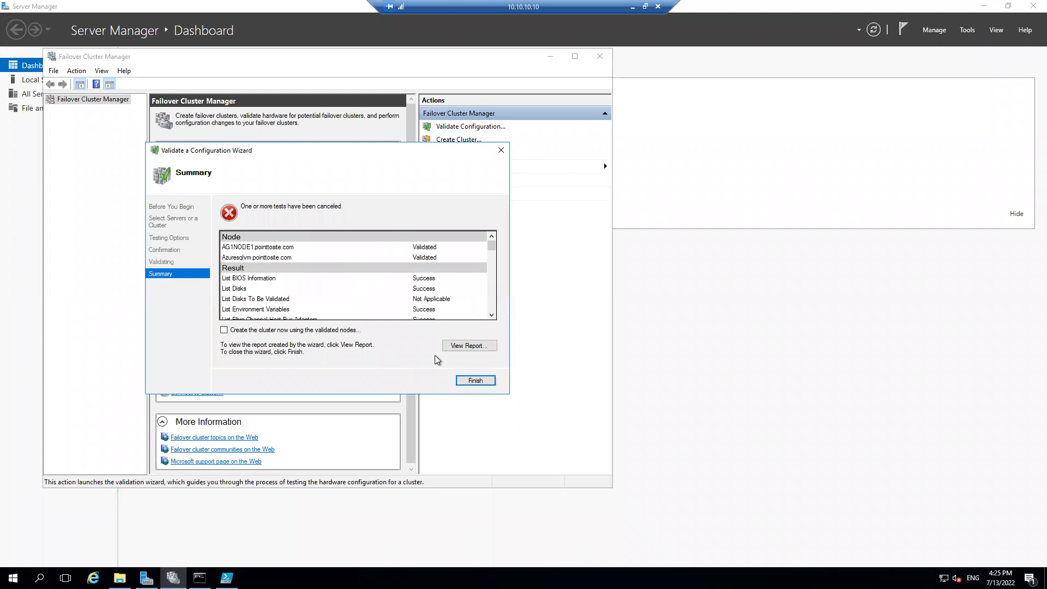
{"action": "left_click", "coordinate": [492, 381]}
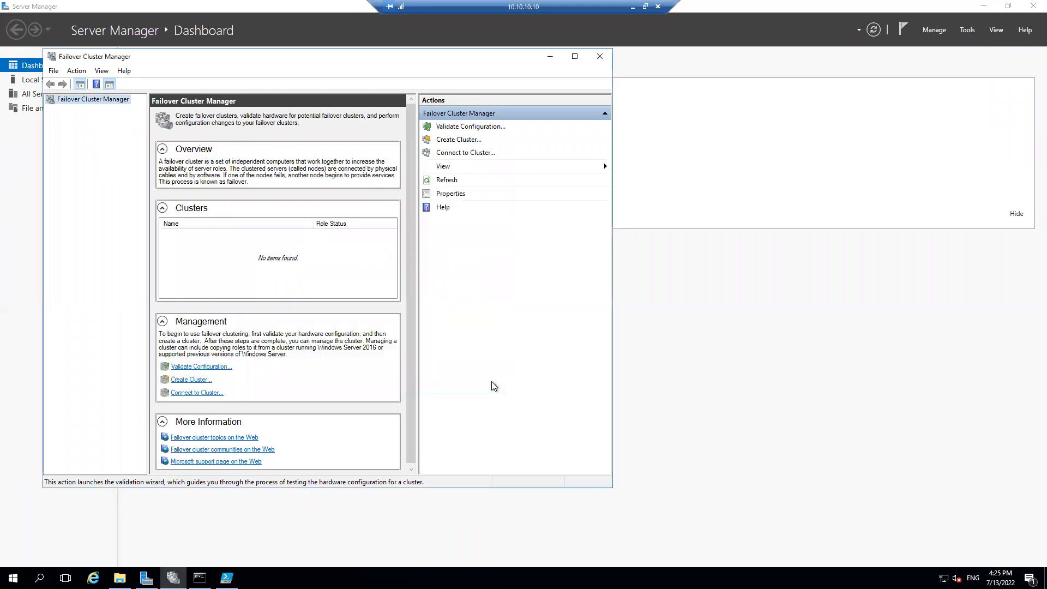
Start a new configuration validation and add the server Azuresqlvm found in the pointtosite.com directory
{"action": "left_click", "coordinate": [463, 127]}
{"action": "left_click", "coordinate": [428, 380]}
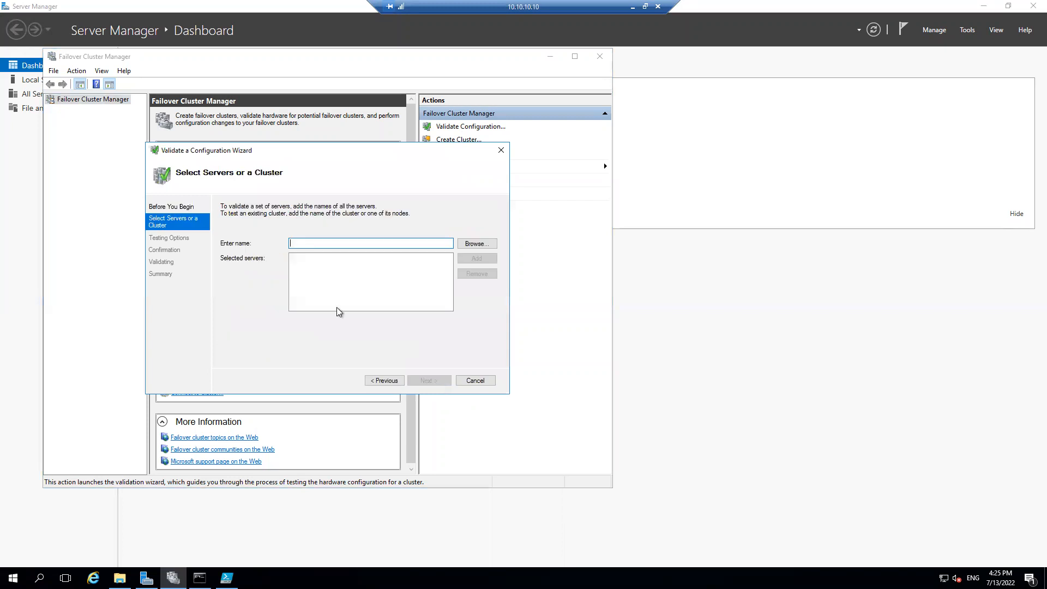
{"action": "left_click", "coordinate": [476, 246]}
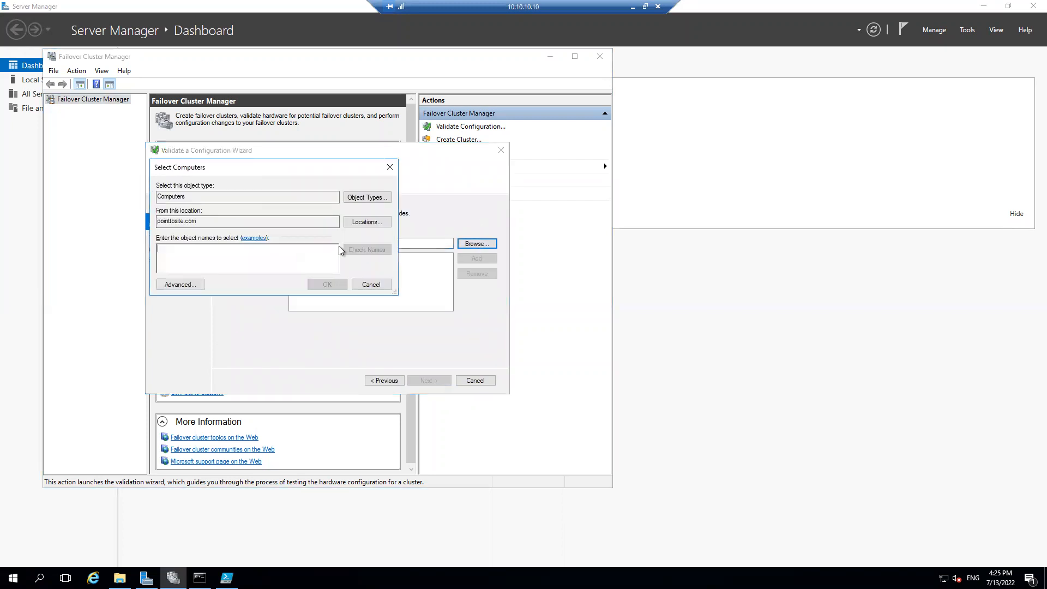
{"action": "left_click", "coordinate": [193, 283]}
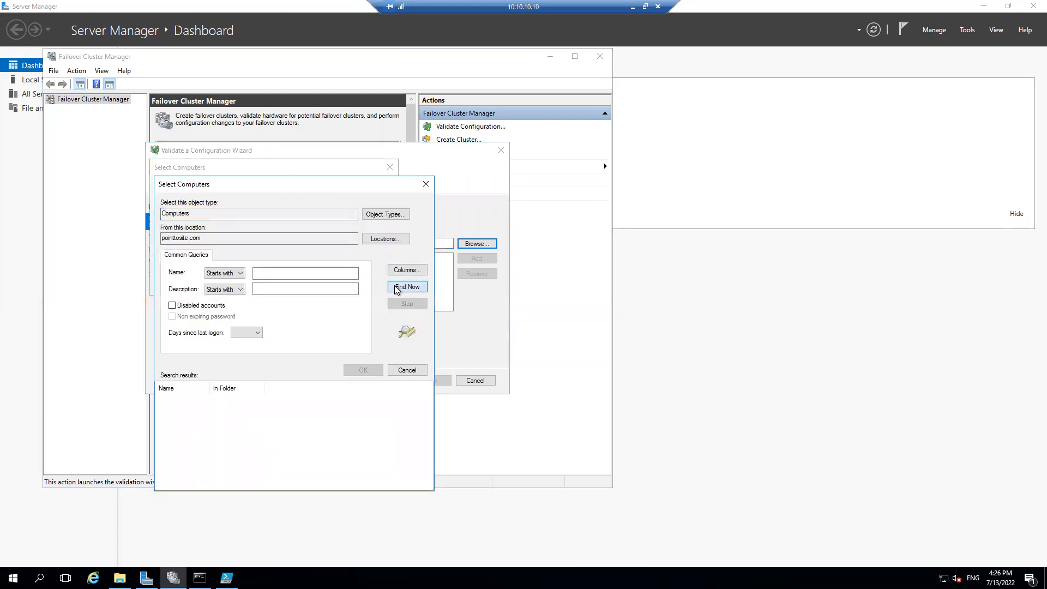
{"action": "left_click", "coordinate": [405, 287]}
{"action": "left_click", "coordinate": [362, 370]}
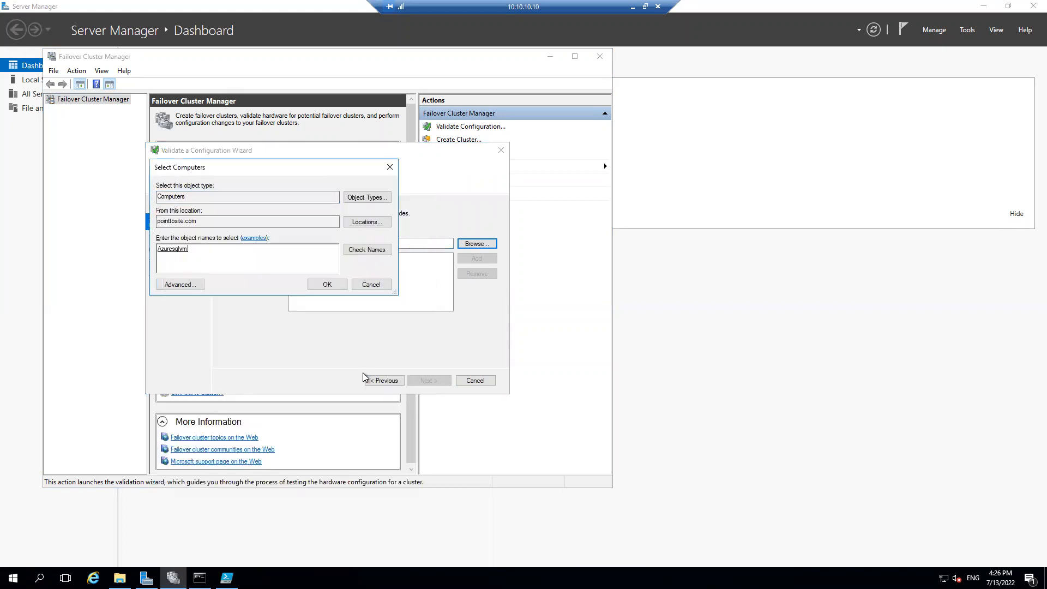
{"action": "left_click", "coordinate": [328, 286]}
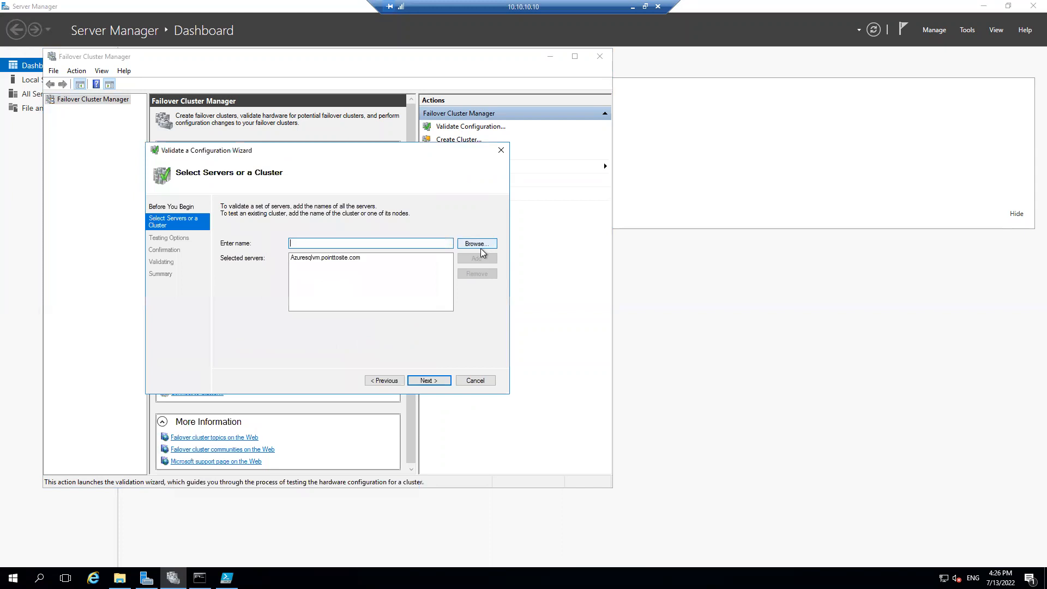
Add the server AG1NODE1 from the Contoso.com location to the validation and continue to the testing options
{"action": "left_click", "coordinate": [479, 245]}
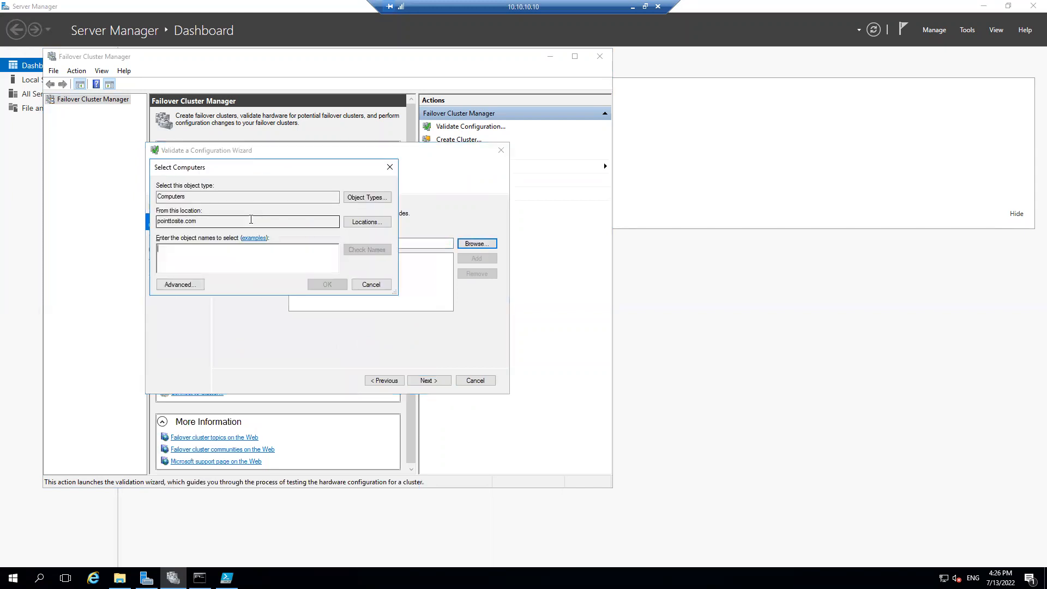
{"action": "left_click", "coordinate": [367, 221]}
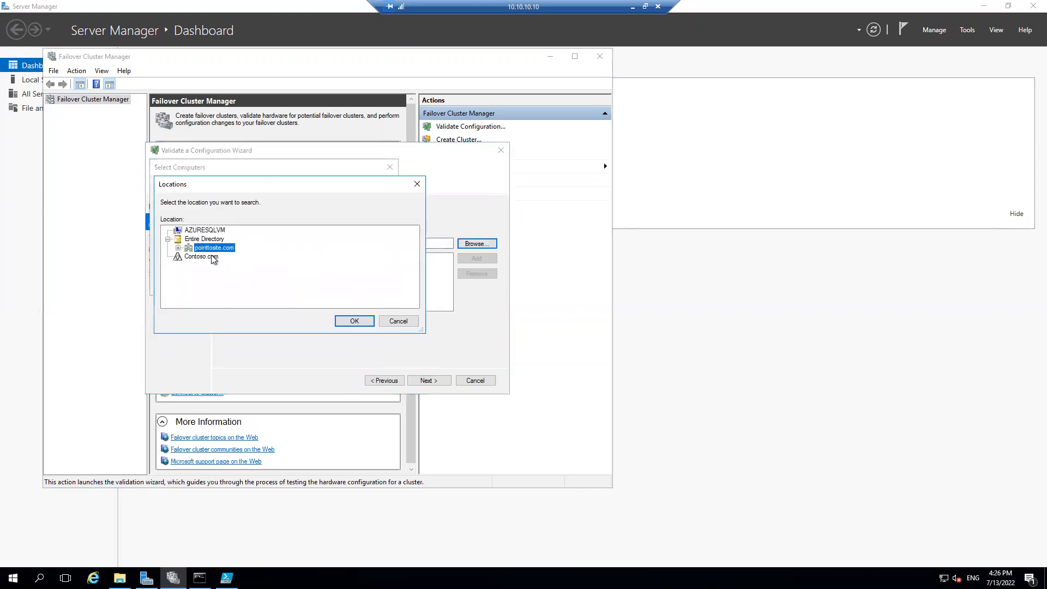
{"action": "left_click", "coordinate": [356, 321]}
{"action": "type", "text": "AG"}
{"action": "type", "text": "SQLVM1"}
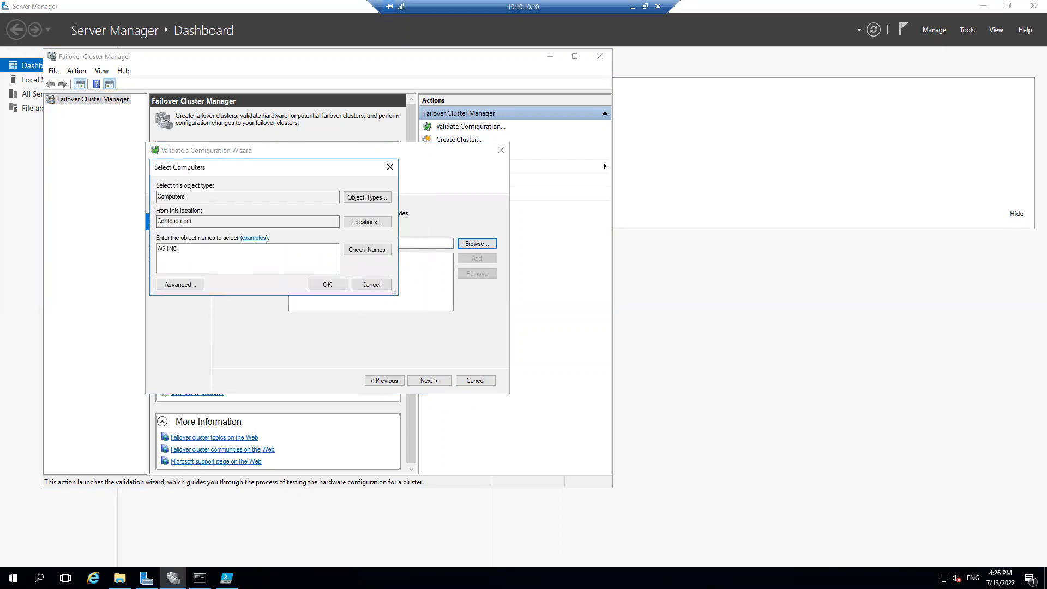
{"action": "key", "text": "Return"}
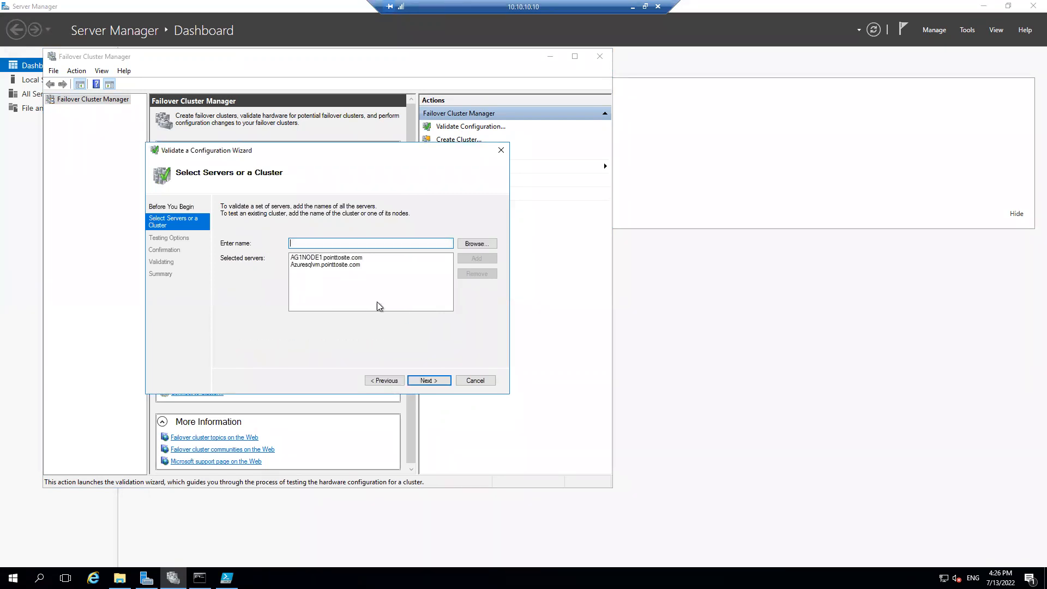
{"action": "left_click", "coordinate": [434, 380]}
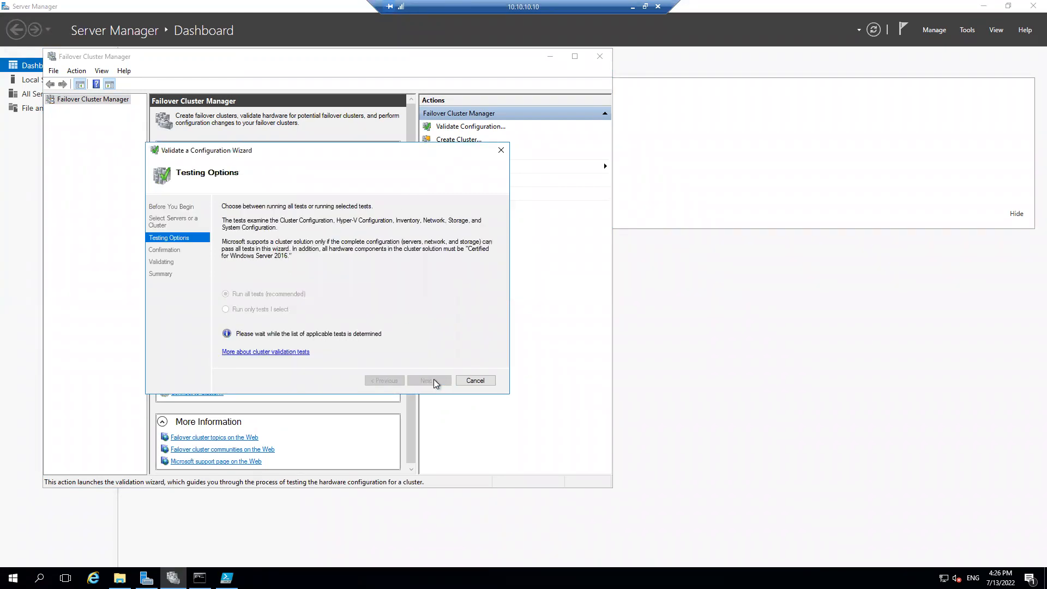
Run only selected validation tests, excluding Inventory, Network and Storage so that just System Configuration is tested
{"action": "left_click", "coordinate": [243, 309]}
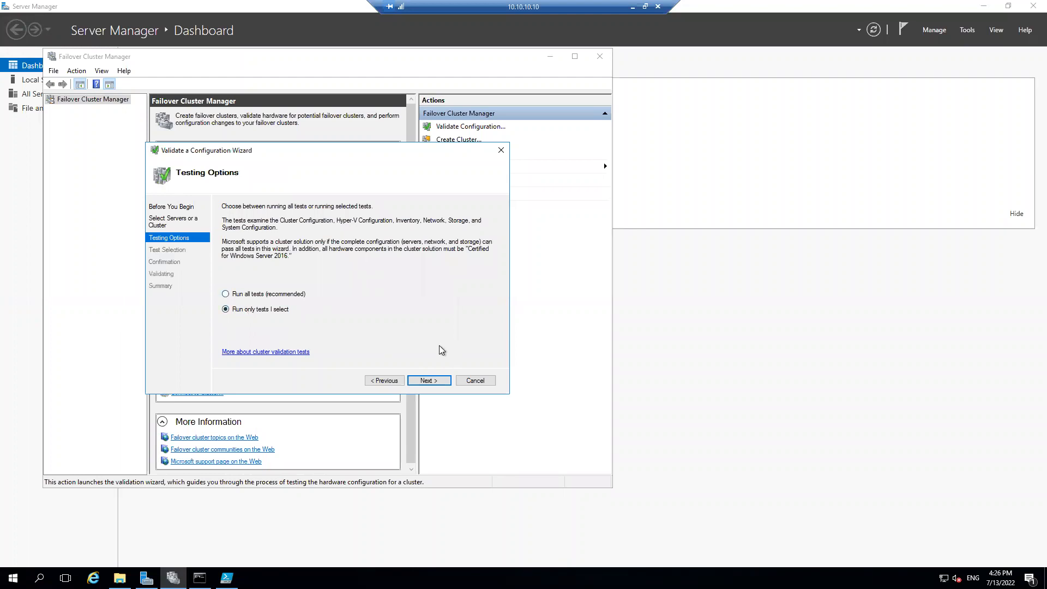
{"action": "left_click", "coordinate": [433, 381]}
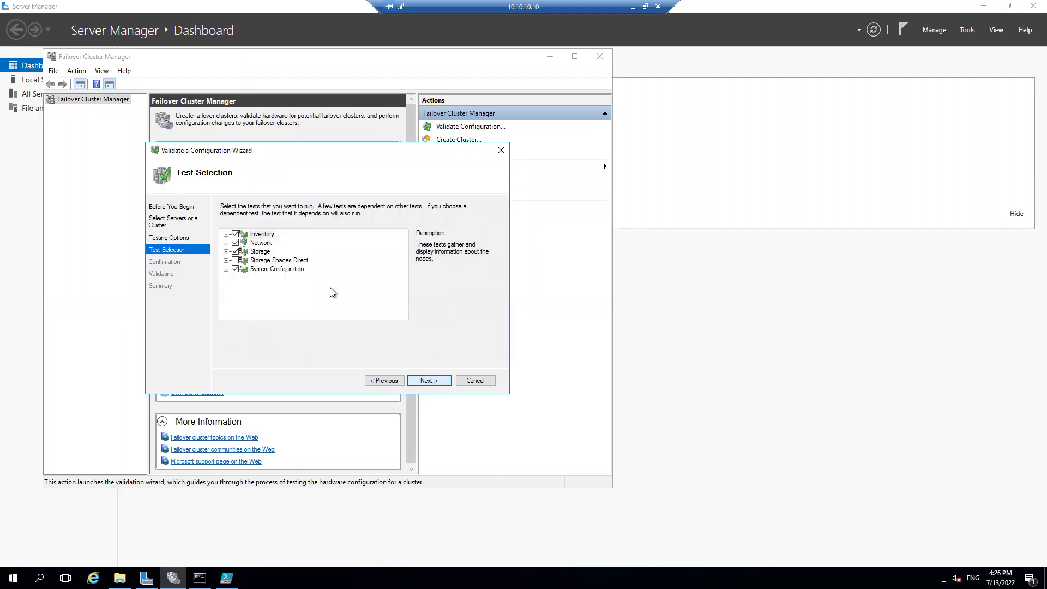
{"action": "left_click", "coordinate": [236, 234]}
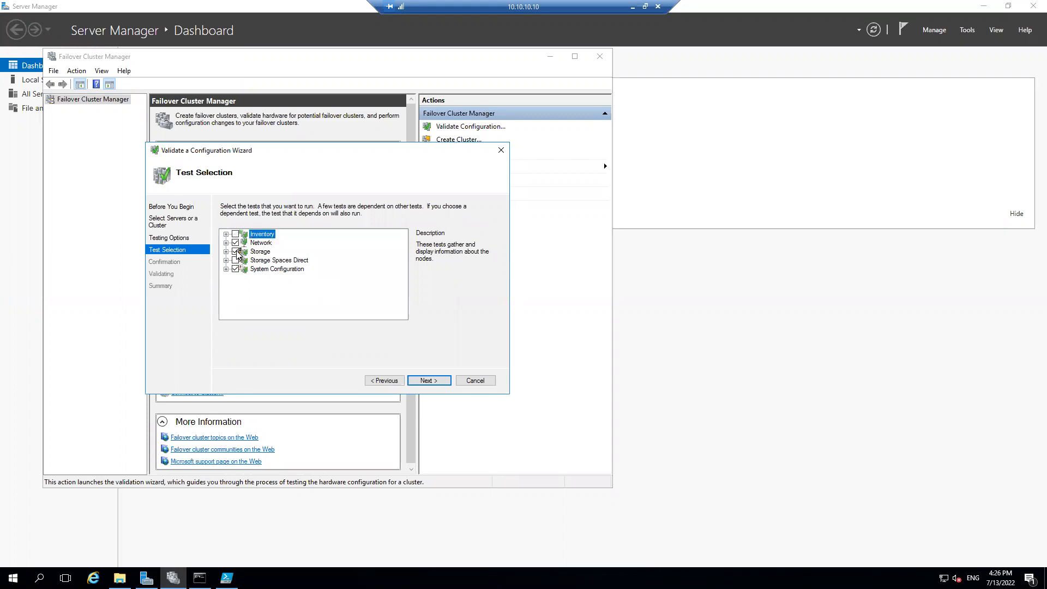
{"action": "left_click", "coordinate": [237, 252]}
{"action": "left_click", "coordinate": [235, 243]}
{"action": "left_click", "coordinate": [436, 381]}
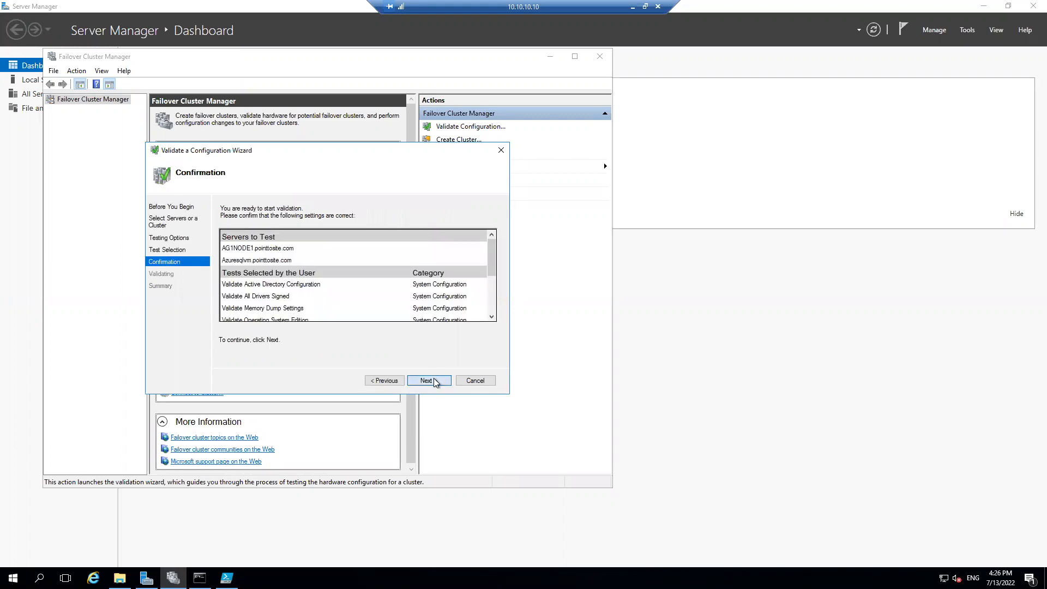
{"action": "left_click", "coordinate": [434, 379]}
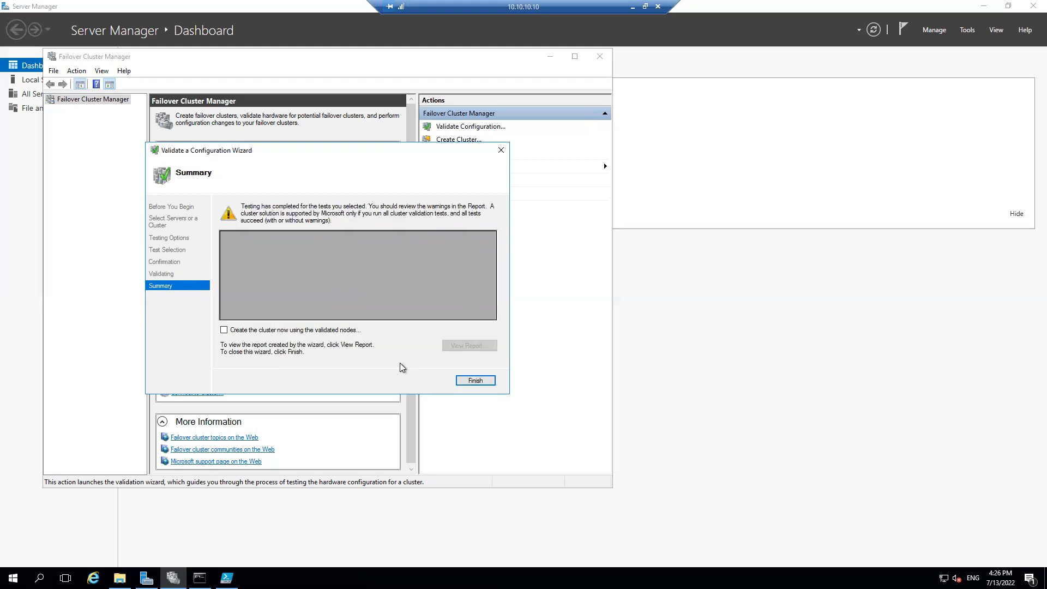
Open the Failover Cluster Validation Report, postpone the Internet Explorer setup, and close all report tabs and the validation wizard
{"action": "left_click", "coordinate": [468, 343]}
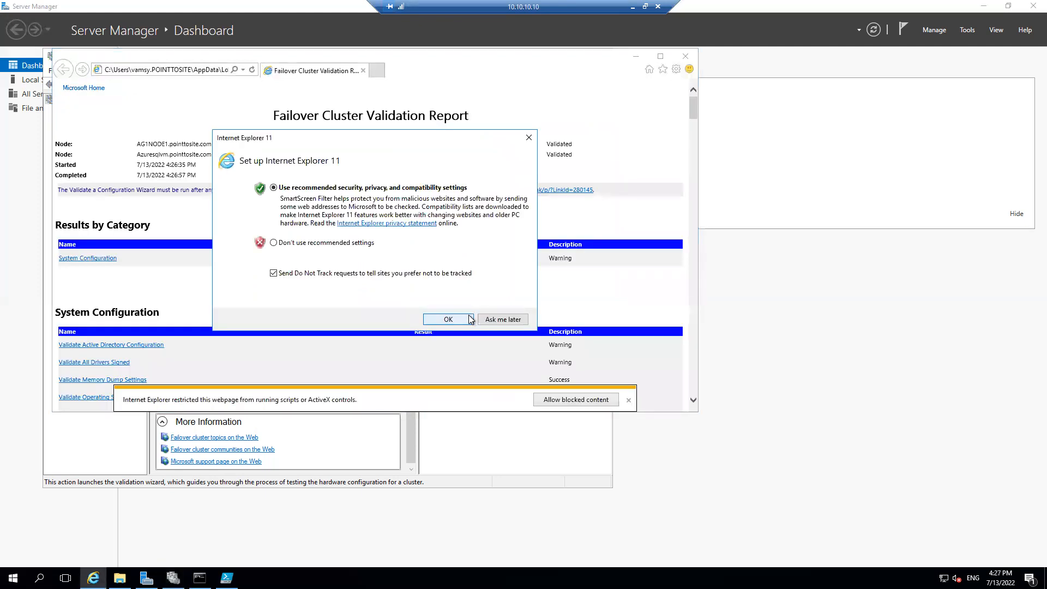
{"action": "left_click", "coordinate": [495, 316]}
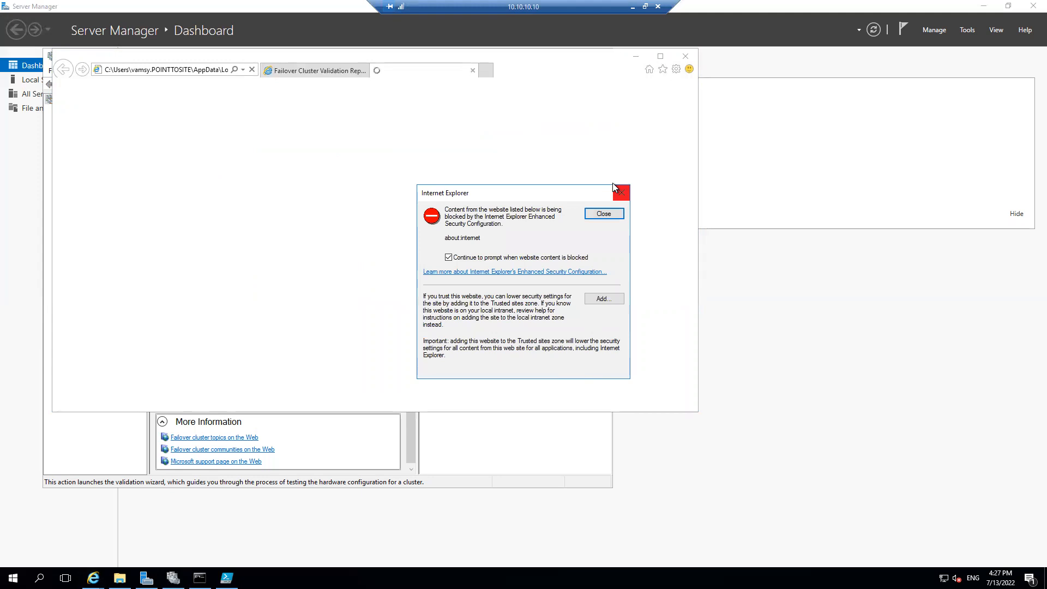
{"action": "left_click", "coordinate": [604, 214]}
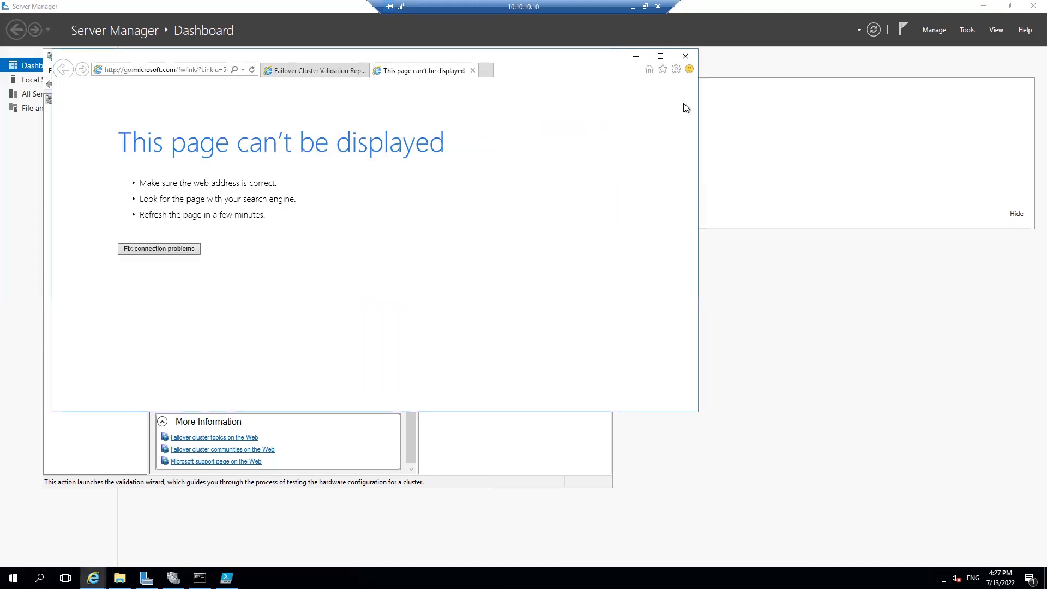
{"action": "left_click", "coordinate": [686, 55]}
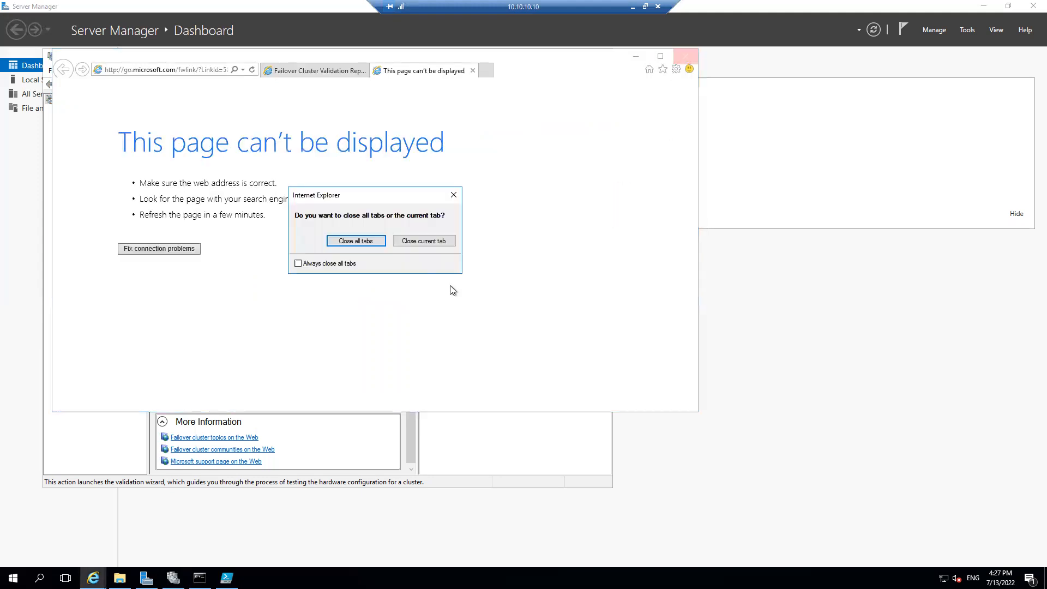
{"action": "left_click", "coordinate": [368, 247]}
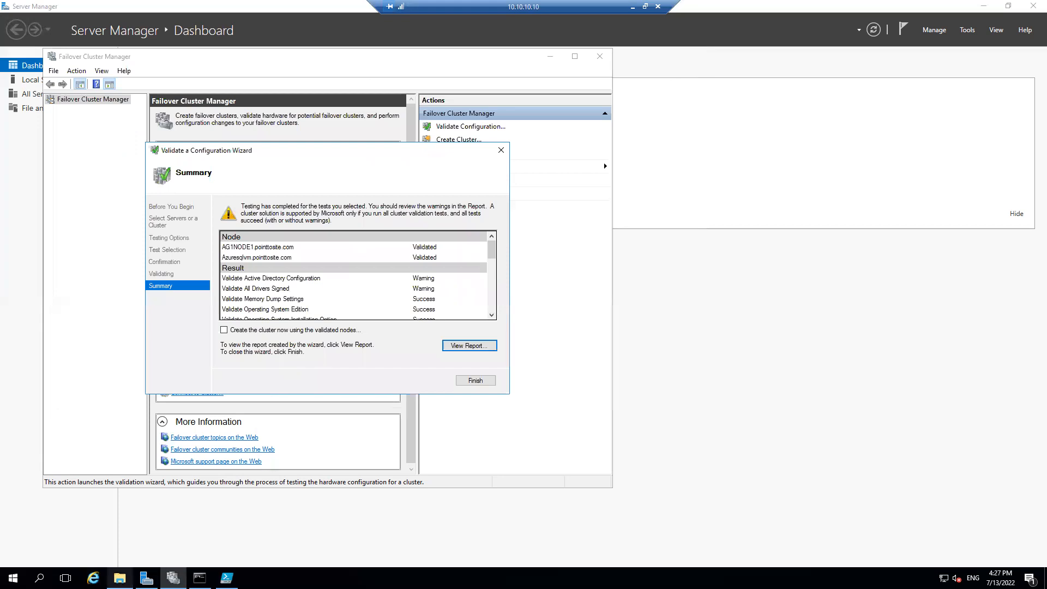
{"action": "left_click", "coordinate": [500, 151]}
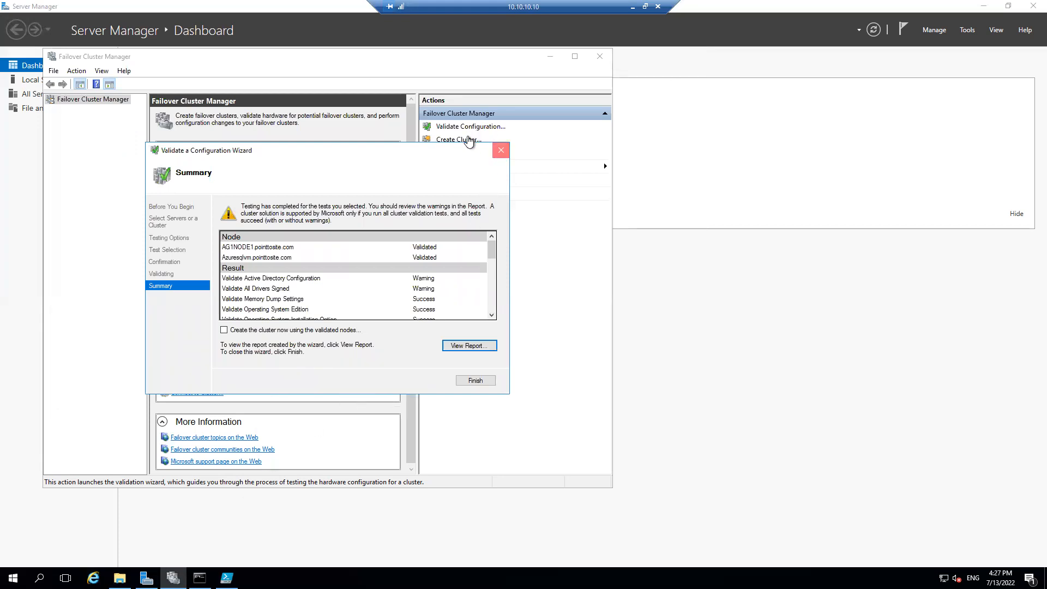
Start the Create Cluster Wizard and add the server Azuresqlvm found in the pointtosite.com directory
{"action": "left_click", "coordinate": [467, 141]}
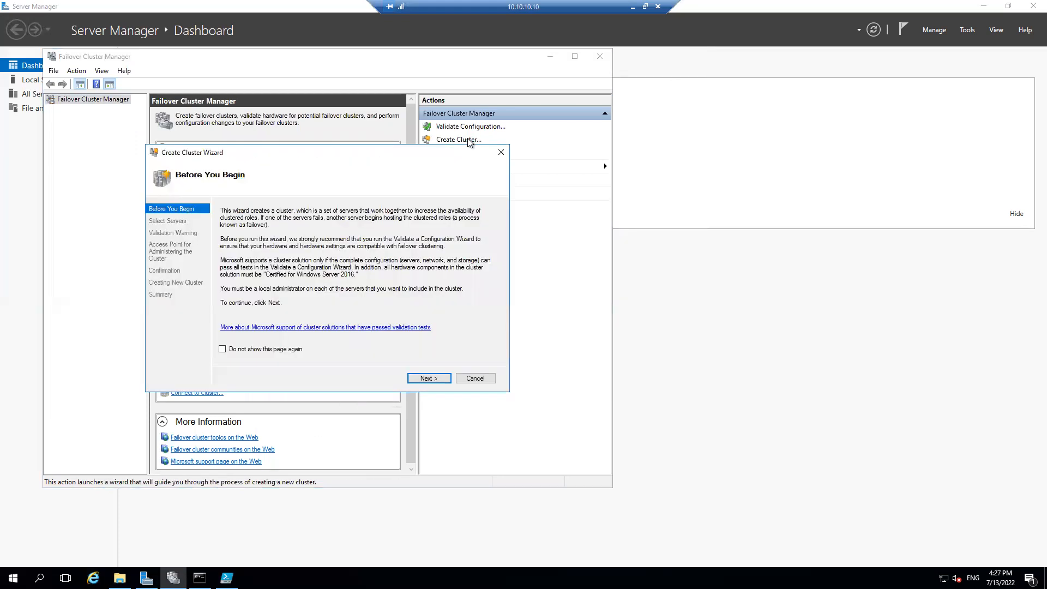
{"action": "left_click", "coordinate": [438, 378]}
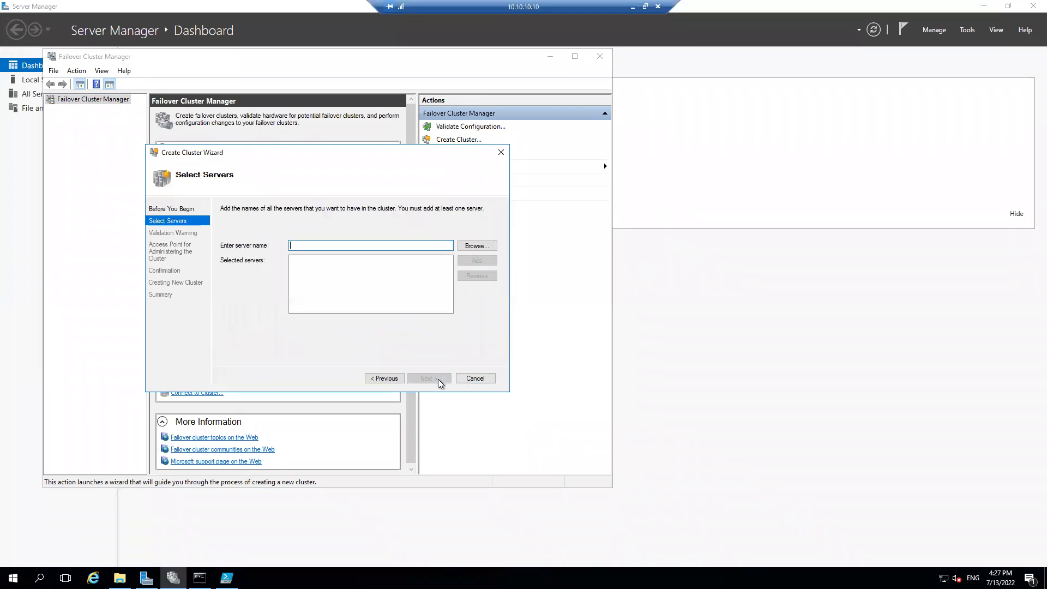
{"action": "left_click", "coordinate": [490, 244]}
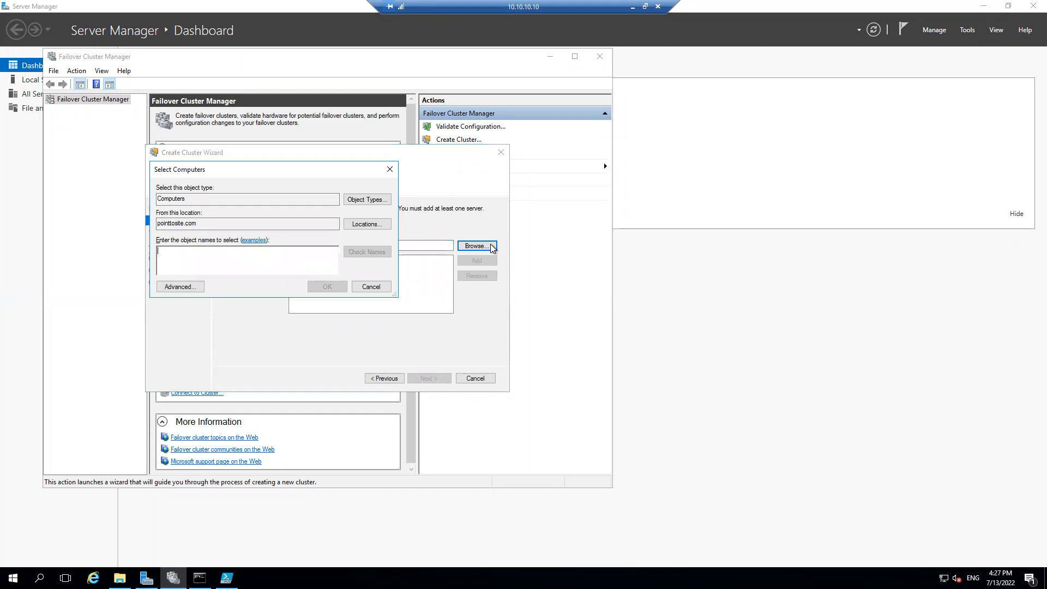
{"action": "left_click", "coordinate": [190, 291]}
{"action": "left_click", "coordinate": [413, 289]}
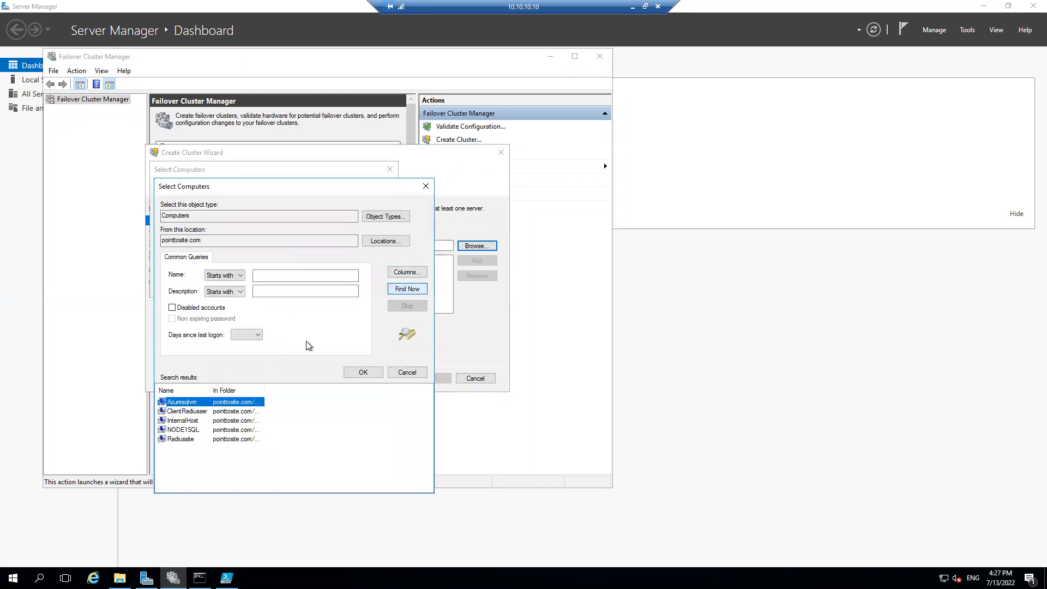
{"action": "left_click", "coordinate": [371, 372]}
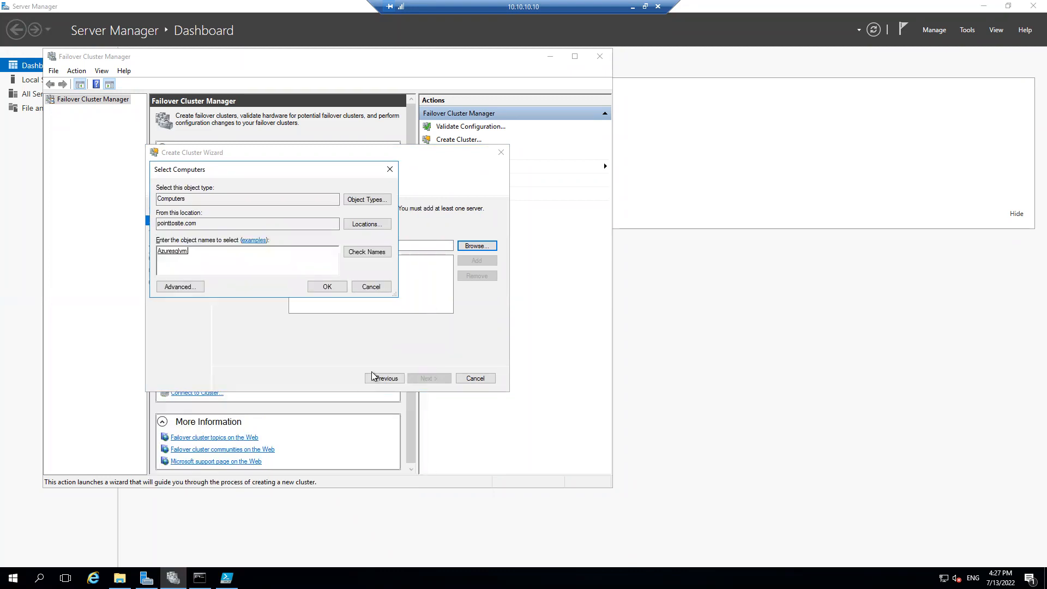
{"action": "left_click", "coordinate": [327, 285]}
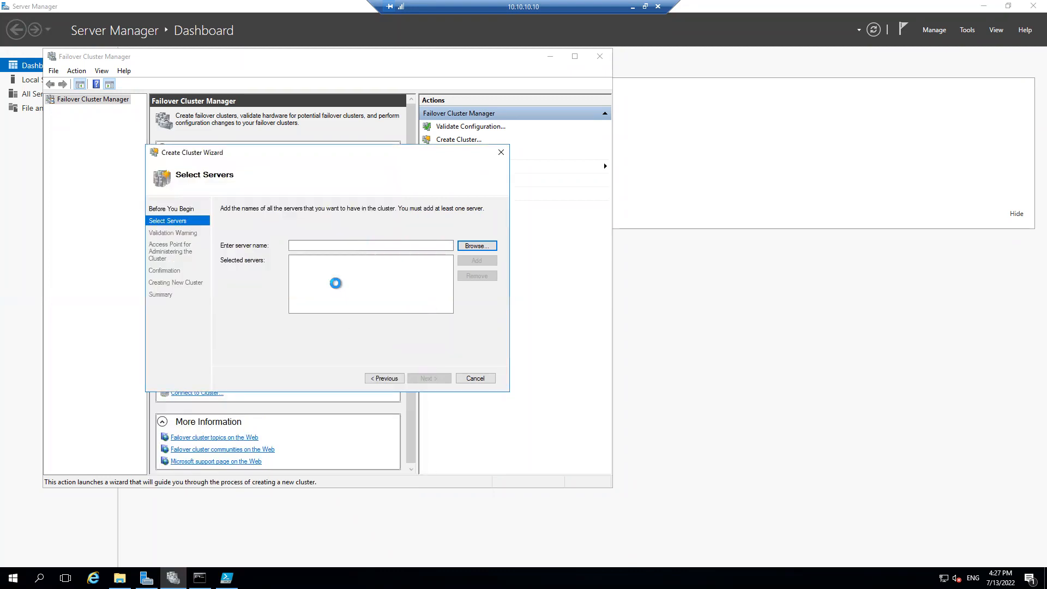
Add AG1NODE1 from the Contoso.com location to the new cluster's servers and continue to the access point settings
{"action": "left_click", "coordinate": [476, 246]}
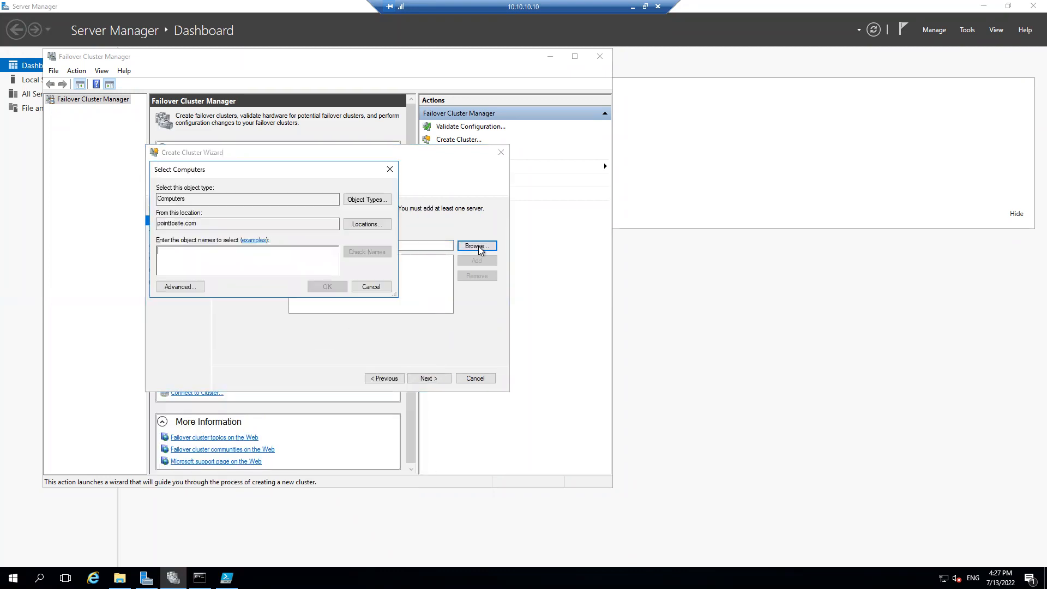
{"action": "left_click", "coordinate": [365, 225]}
{"action": "left_click", "coordinate": [353, 322]}
{"action": "type", "text": "AG1"}
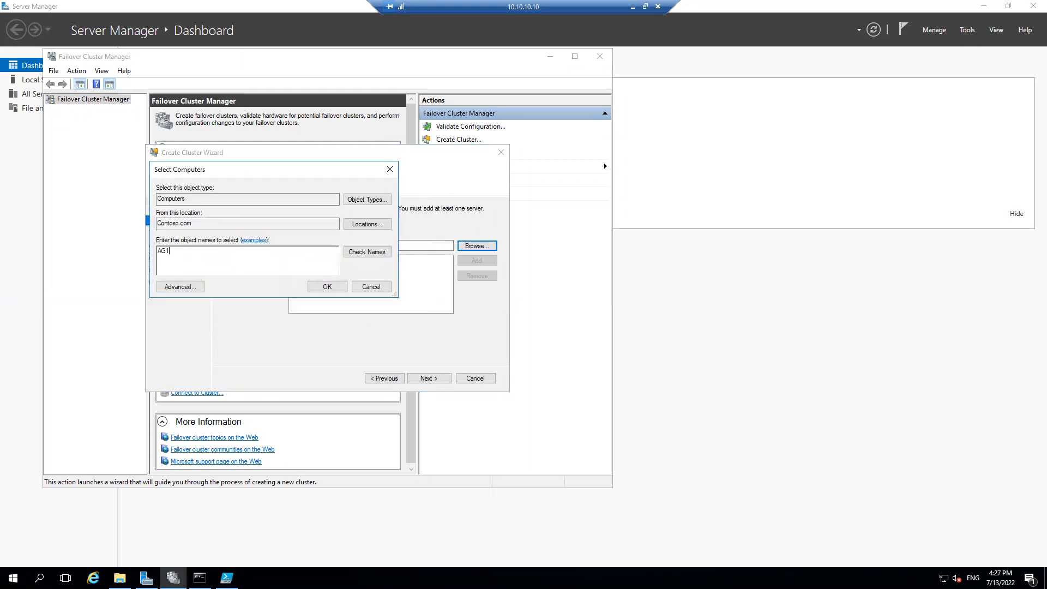
{"action": "type", "text": "NODE1"}
{"action": "key", "text": "Return"}
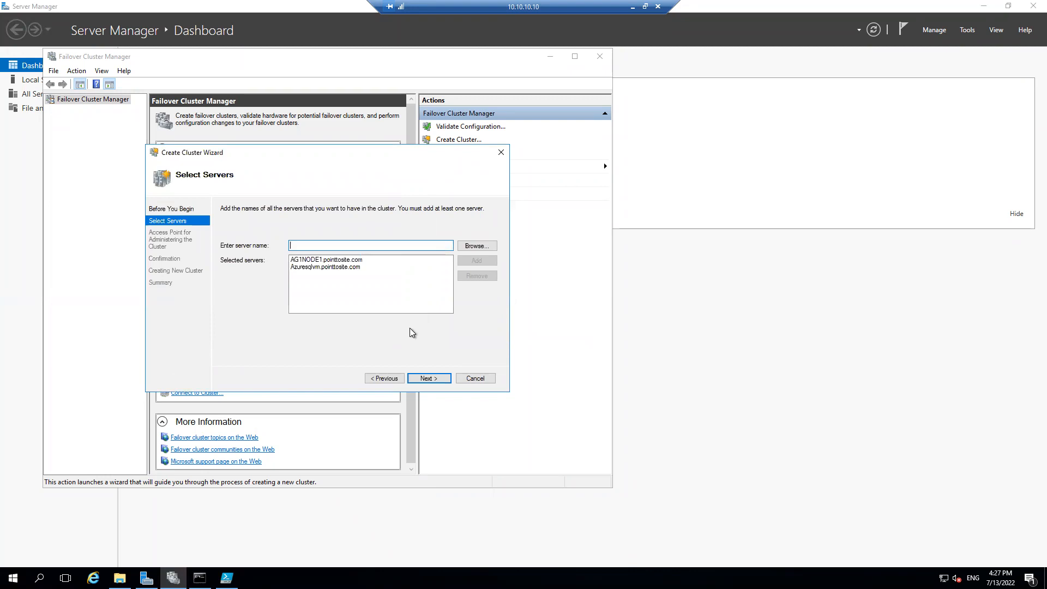
{"action": "left_click", "coordinate": [440, 378]}
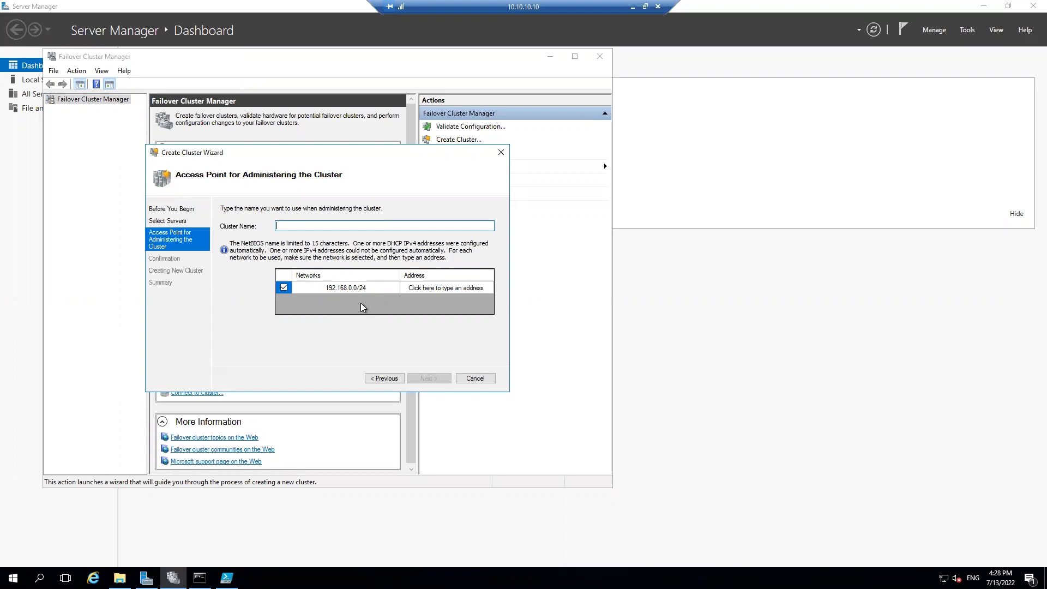
Name the cluster WINONPREM, assign it address 192.168.0.30 on the 192.168.0.0/24 network, and start creating it
{"action": "type", "text": "WINONPREM"}
{"action": "left_click", "coordinate": [442, 292]}
{"action": "left_click", "coordinate": [442, 288]}
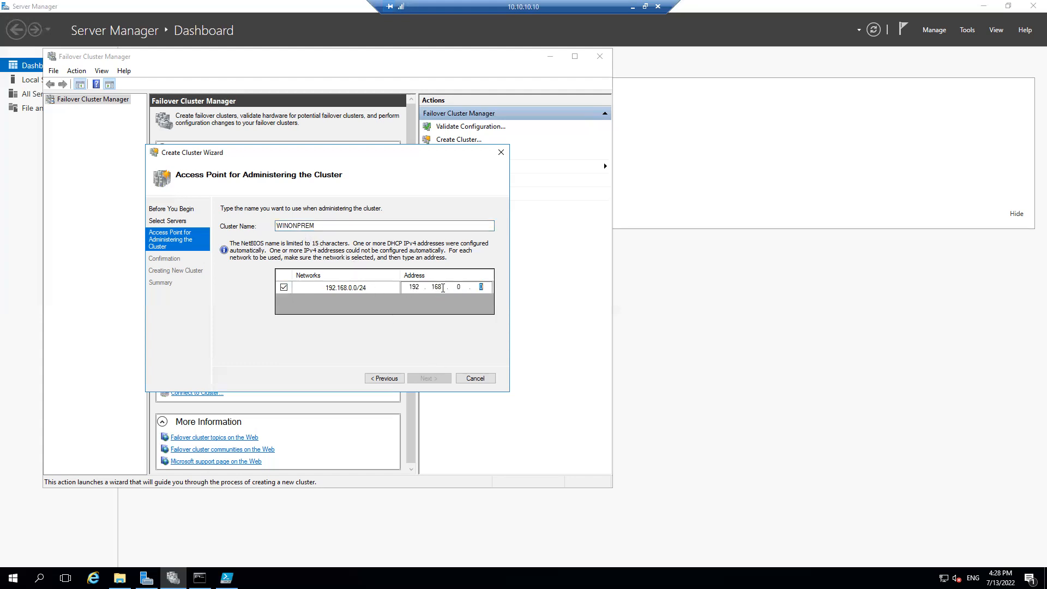
{"action": "type", "text": "30"}
{"action": "left_click", "coordinate": [436, 382]}
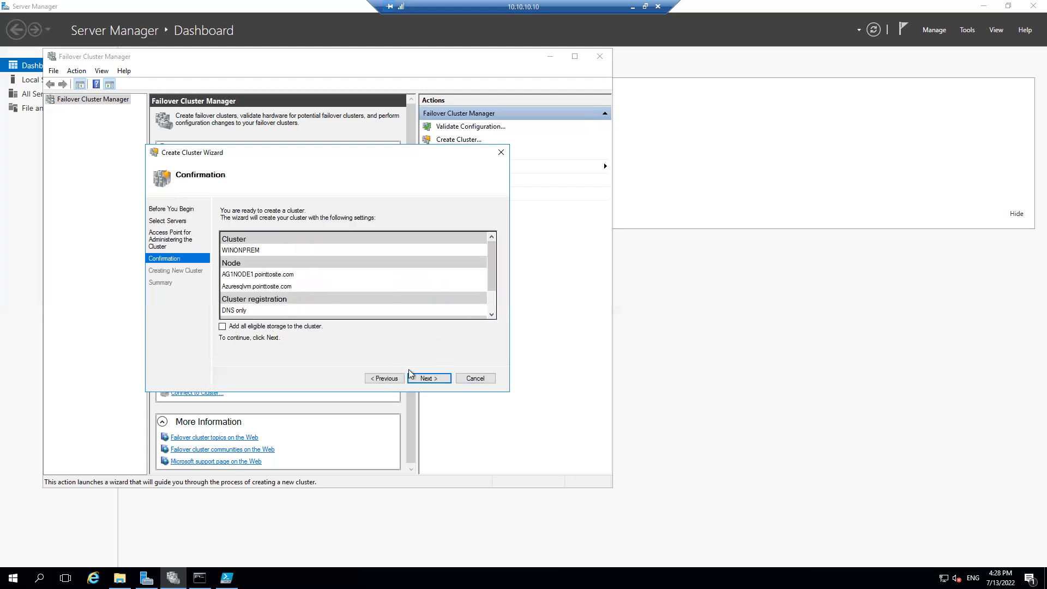
{"action": "left_click", "coordinate": [426, 380]}
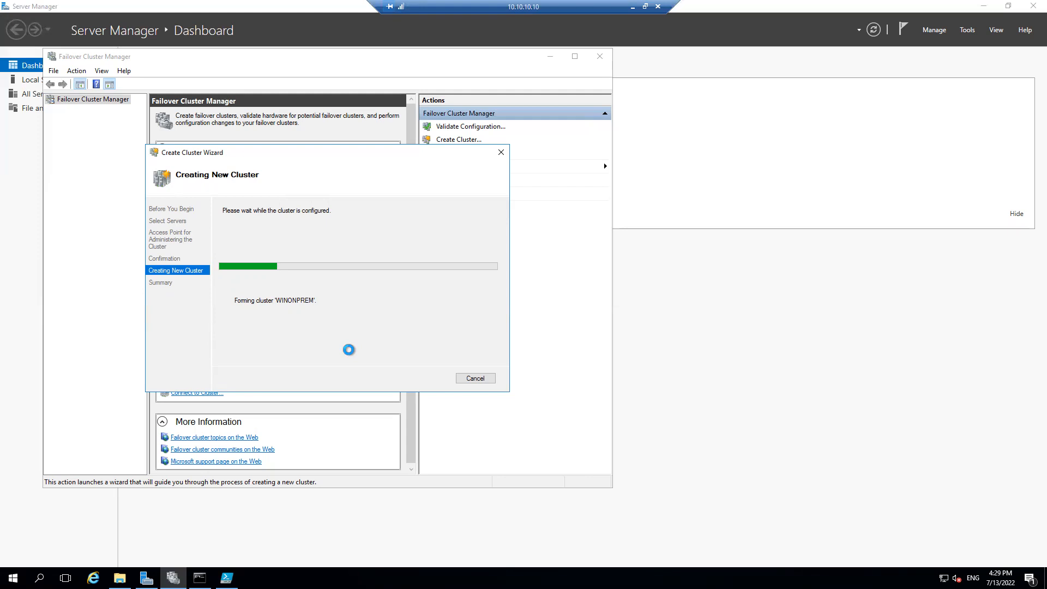
Switch to the AZDC virtual machine and check the Computers container of Contoso.com in Active Directory Users and Computers
{"action": "left_click", "coordinate": [632, 6]}
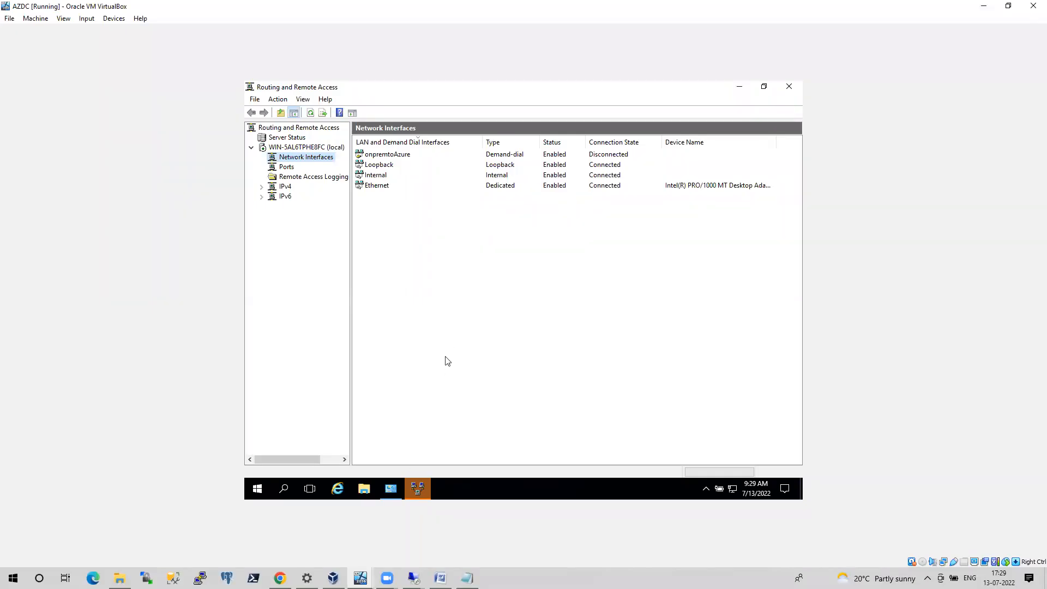
{"action": "left_click", "coordinate": [739, 87]}
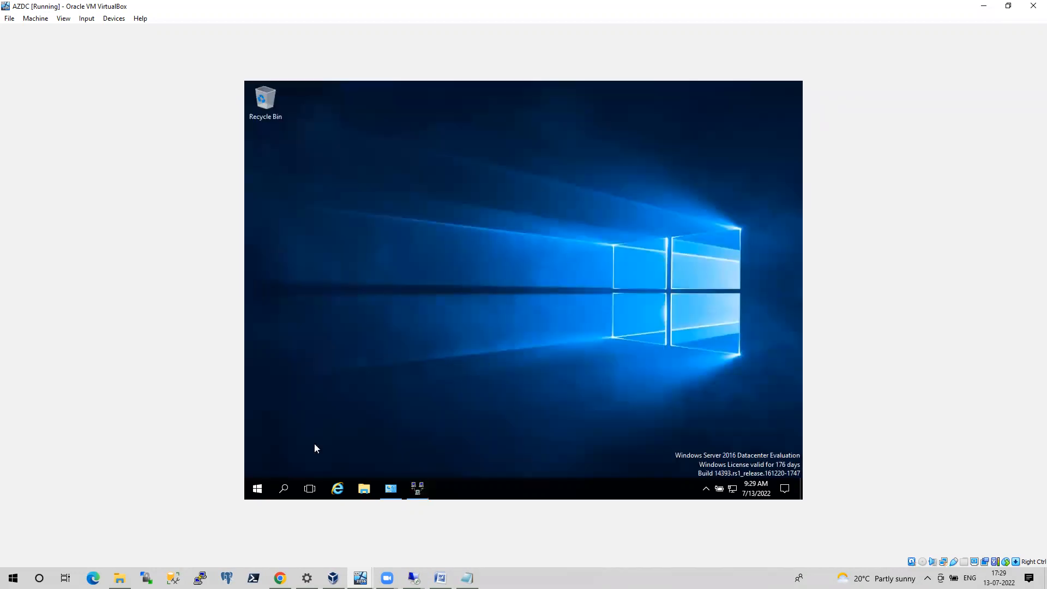
{"action": "right_click", "coordinate": [257, 488]}
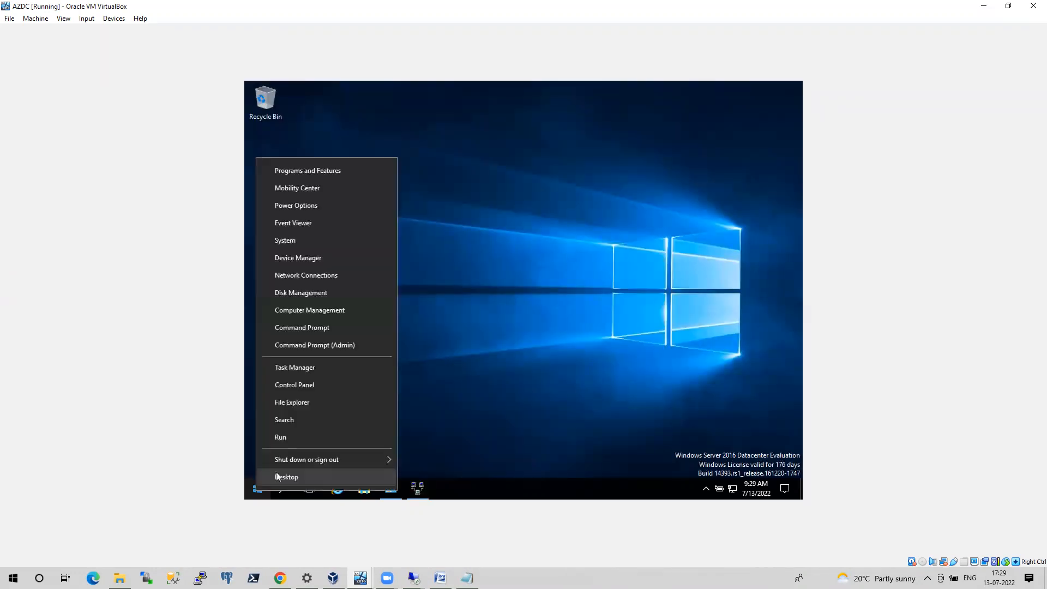
{"action": "left_click", "coordinate": [286, 438]}
{"action": "key", "text": "Return"}
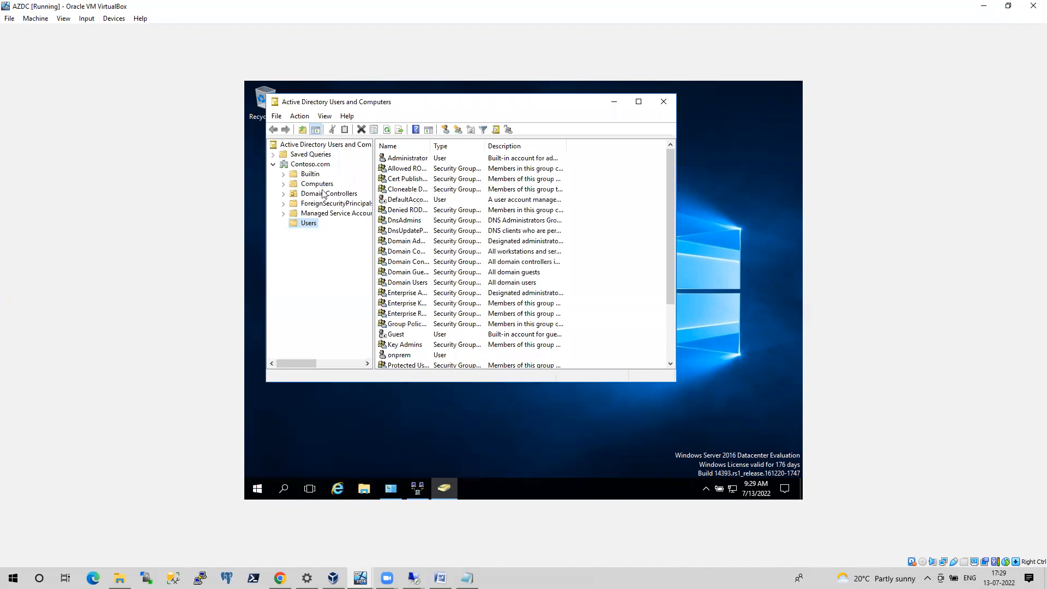
{"action": "left_click", "coordinate": [322, 184]}
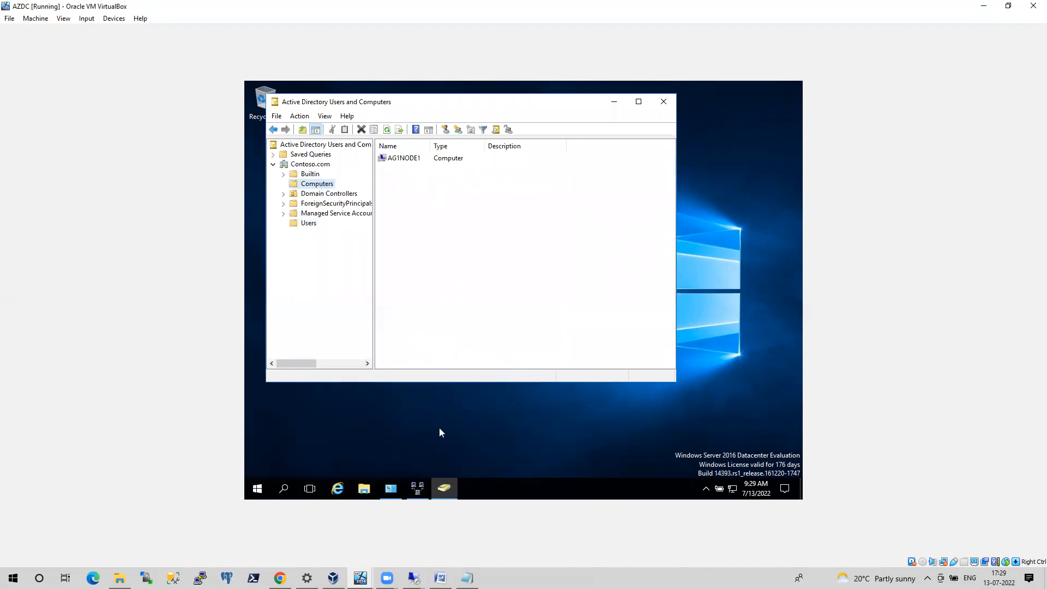
Check the cluster creation progress in the 10.10.10.10 remote session, then return to the AZDC virtual machine
{"action": "mouse_move", "coordinate": [437, 495]}
{"action": "mouse_move", "coordinate": [414, 577]}
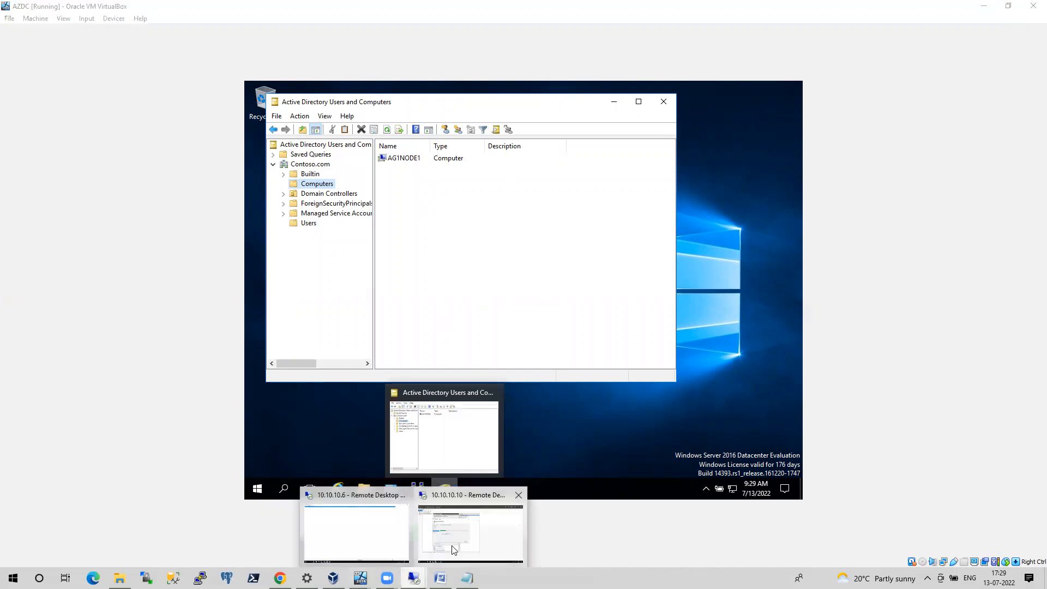
{"action": "left_click", "coordinate": [467, 532]}
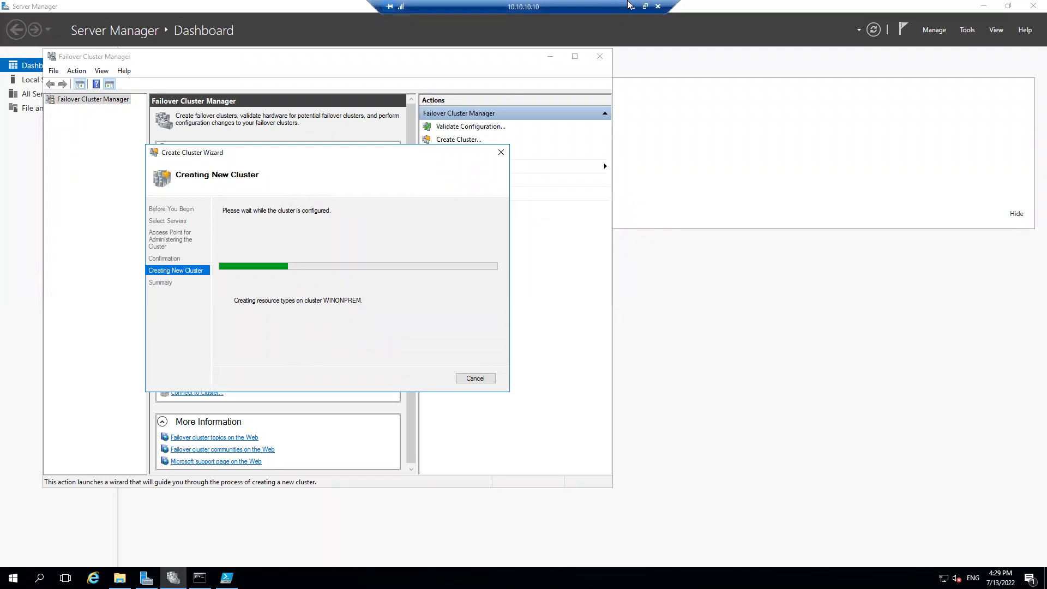
{"action": "left_click", "coordinate": [632, 6]}
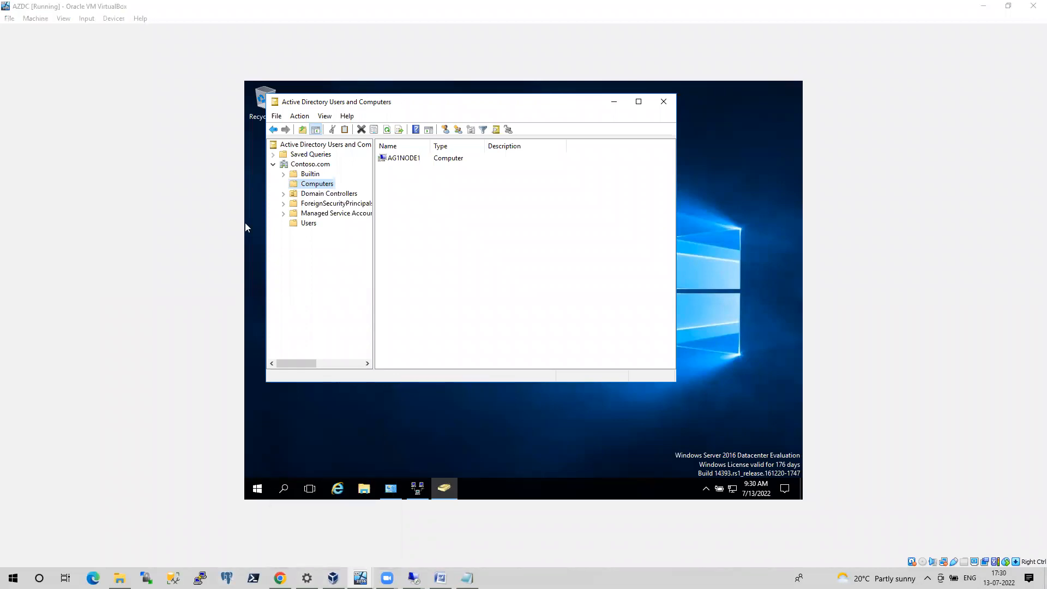
Connect to 10.10.10.4 with Remote Desktop Connection, entering the account password and accepting the connection
{"action": "key", "text": "super+r"}
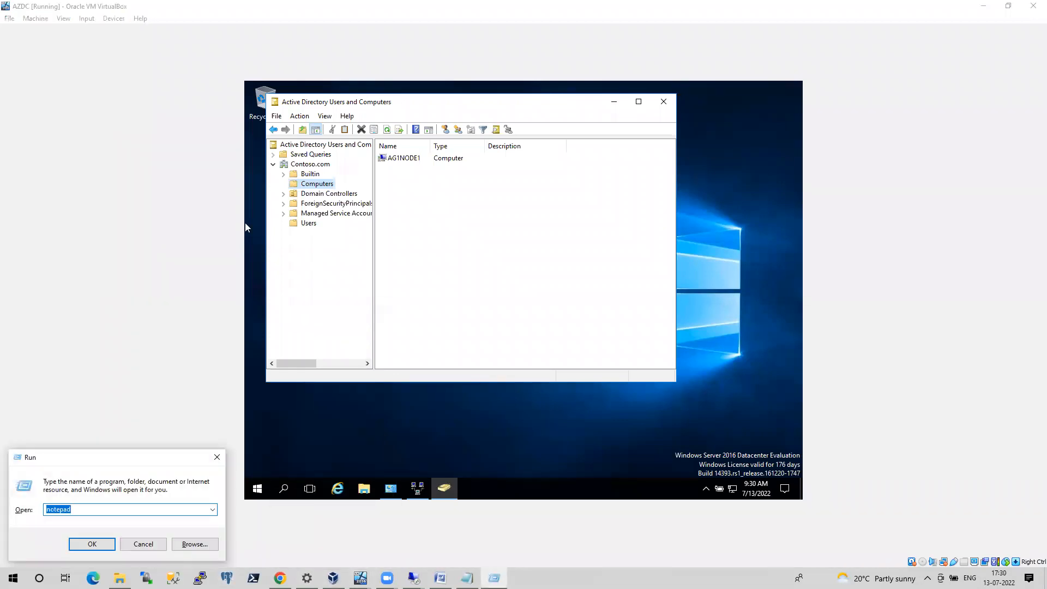
{"action": "key", "text": "Return"}
{"action": "type", "text": "1"}
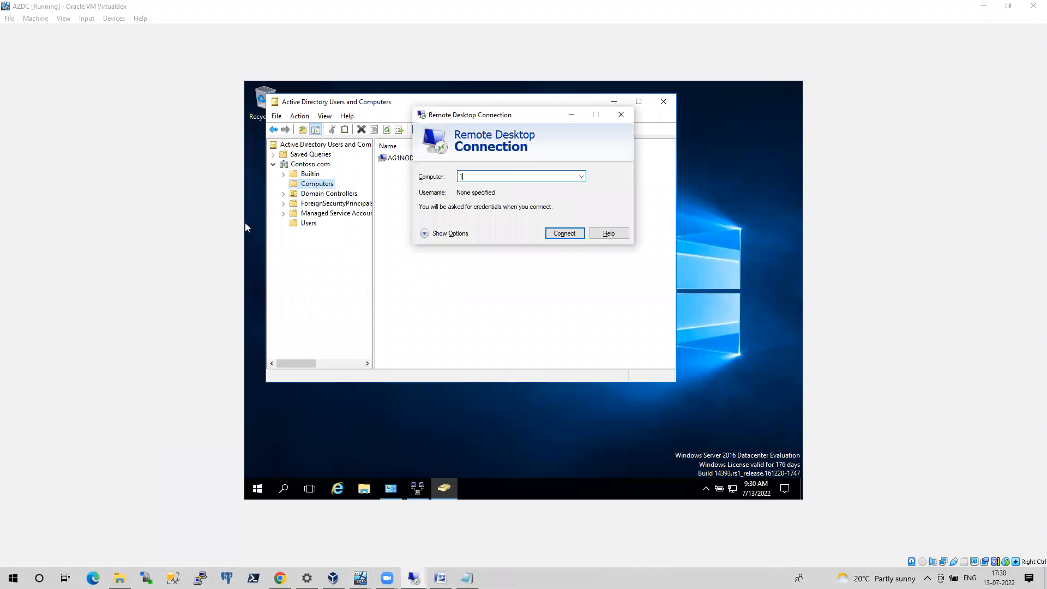
{"action": "type", "text": "0.10.10."}
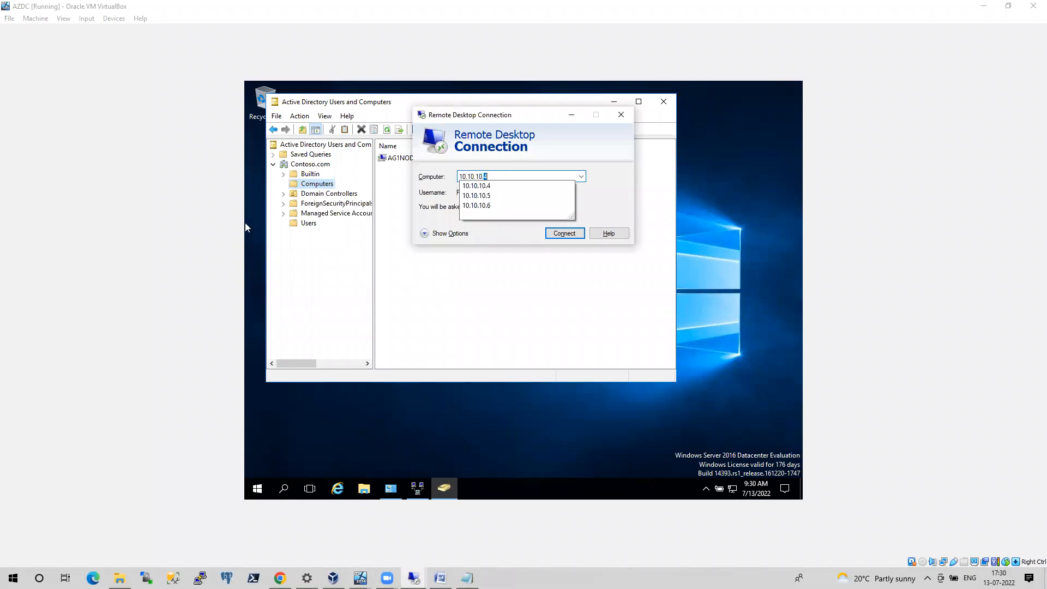
{"action": "key", "text": "Return"}
{"action": "type", "text": "************"}
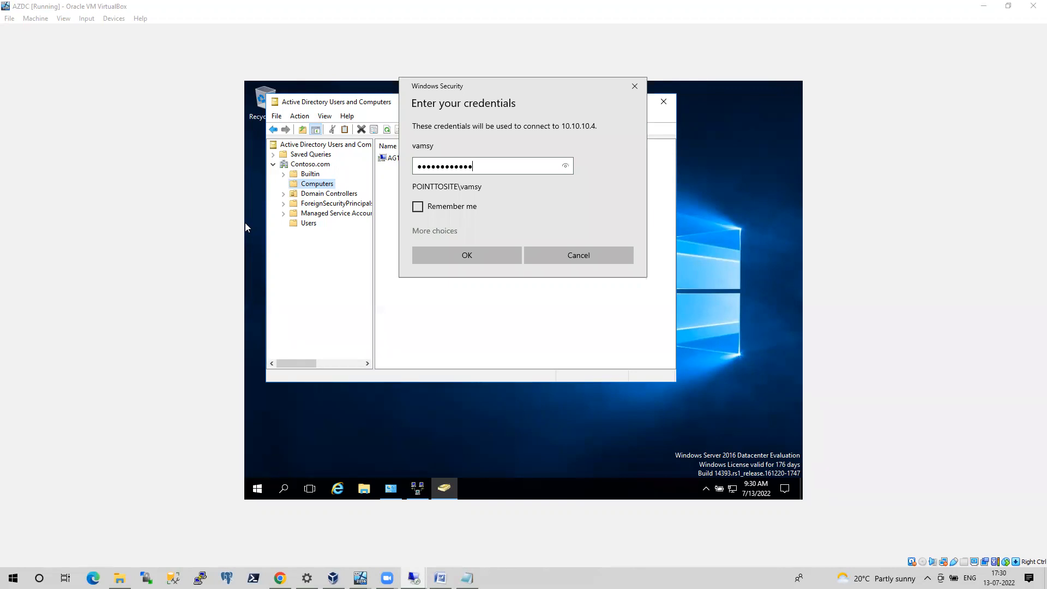
{"action": "key", "text": "Return"}
{"action": "key", "text": "y"}
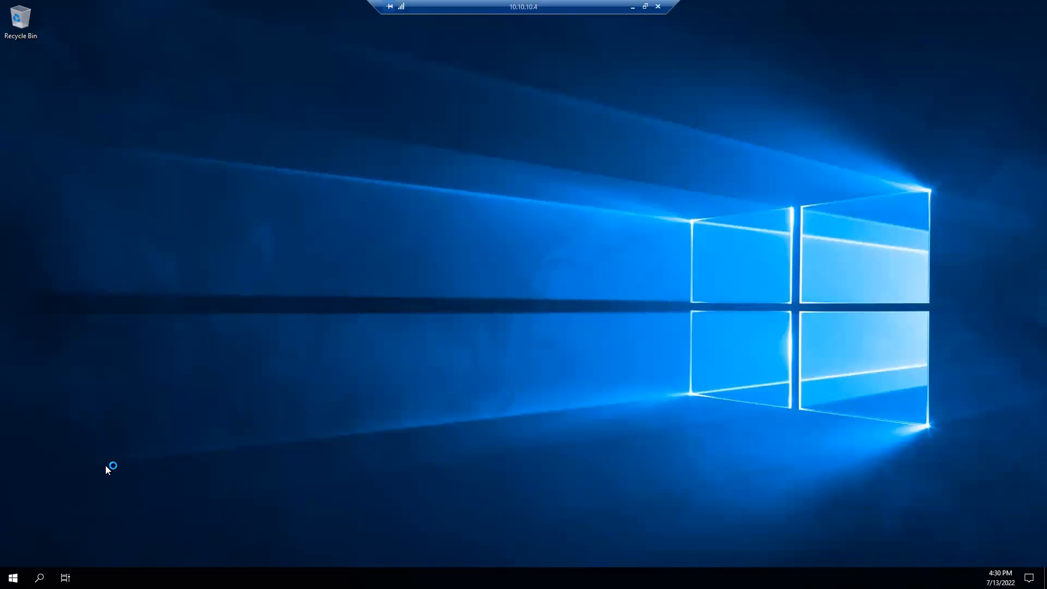
Launch Active Directory Users and Computers on 10.10.10.4 by running dsa.msc
{"action": "key", "text": "super+r"}
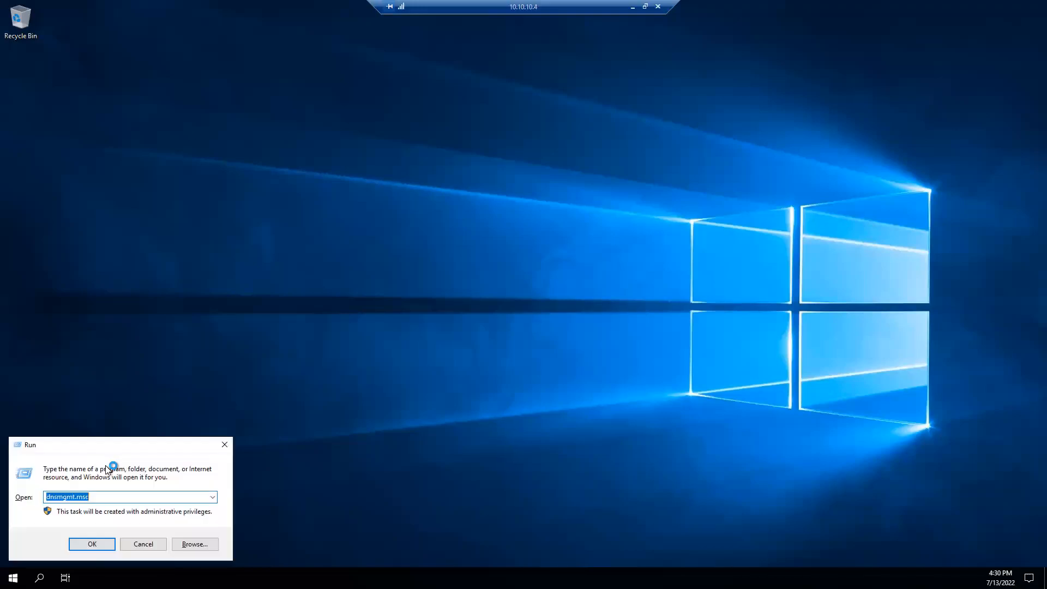
{"action": "type", "text": "dsa.msc"}
{"action": "key", "text": "Return"}
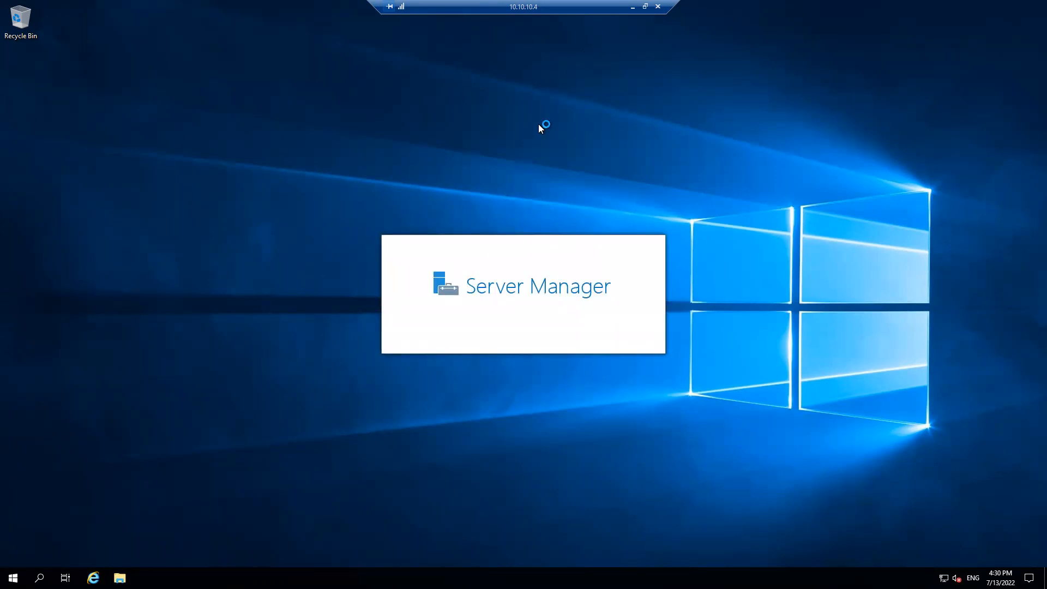
Switch back to the 10.10.10.10 remote session and finish the Create Cluster Wizard
{"action": "left_click", "coordinate": [633, 11]}
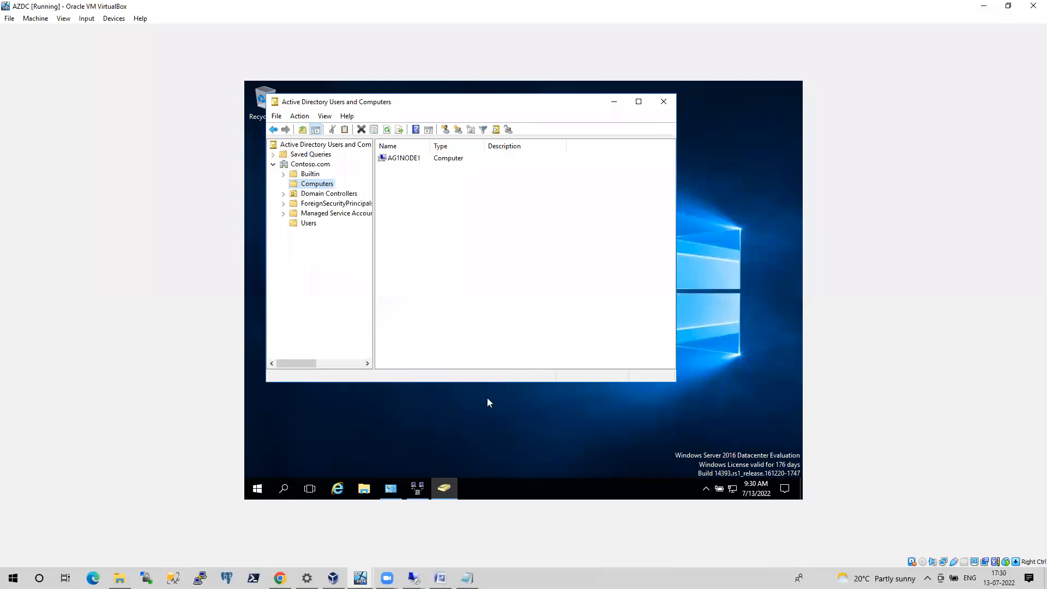
{"action": "mouse_move", "coordinate": [429, 497]}
{"action": "mouse_move", "coordinate": [413, 577]}
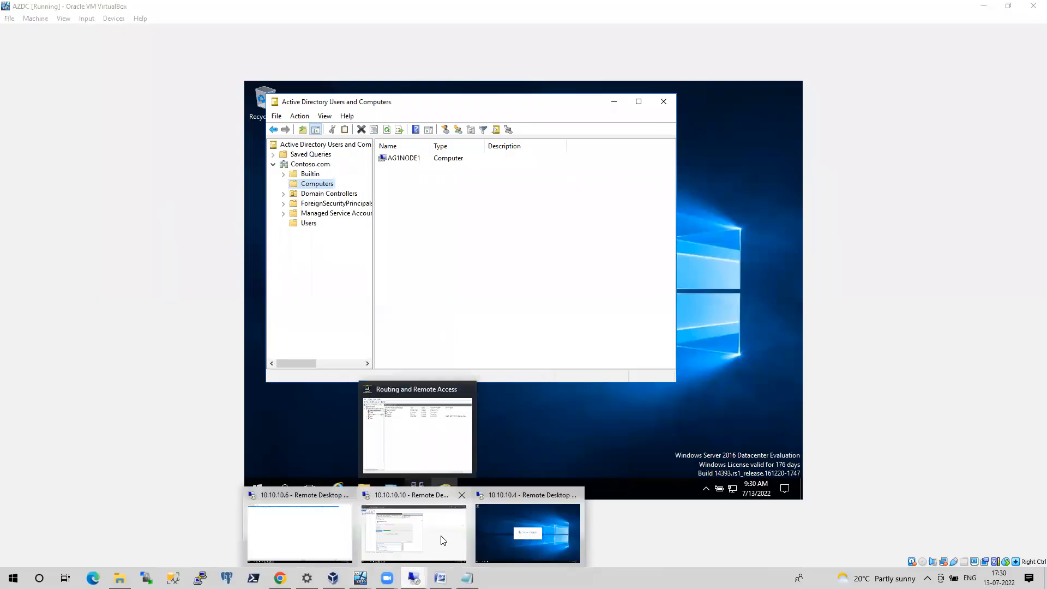
{"action": "left_click", "coordinate": [443, 539]}
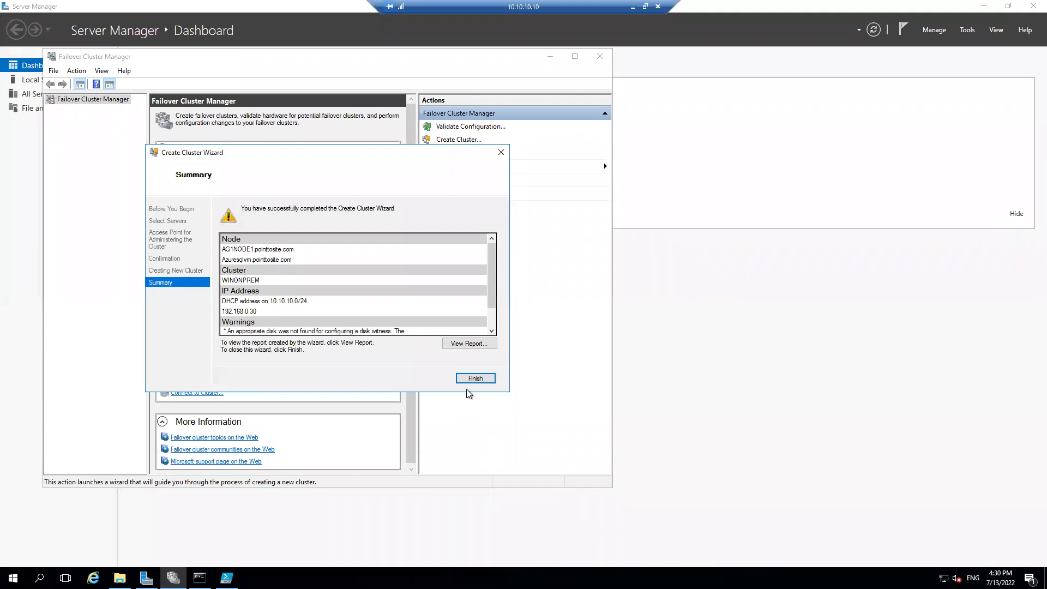
{"action": "left_click", "coordinate": [477, 379]}
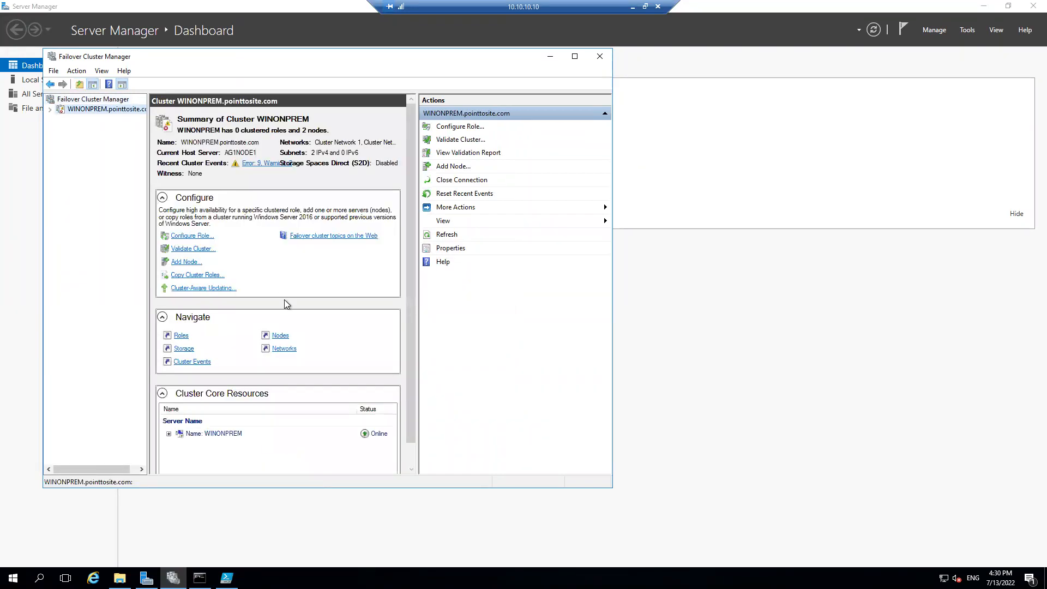
Change the cluster core IP address resource on network 10.10.10.0/24 from DHCP to the static address 10.10.10.30
{"action": "scroll", "coordinate": [413, 277], "scroll_direction": "down", "scroll_amount": 1}
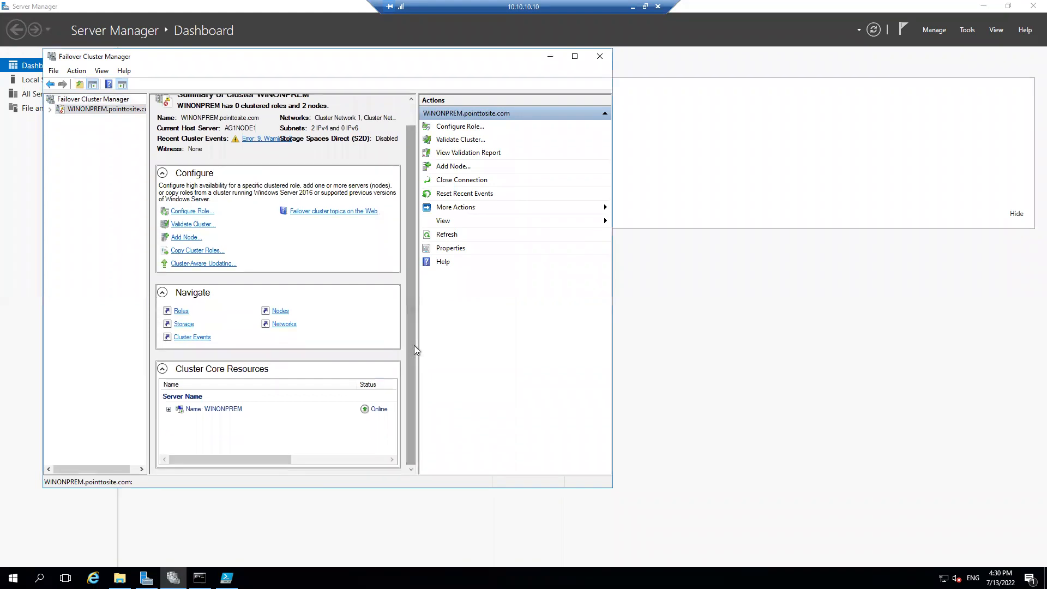
{"action": "left_click", "coordinate": [169, 409]}
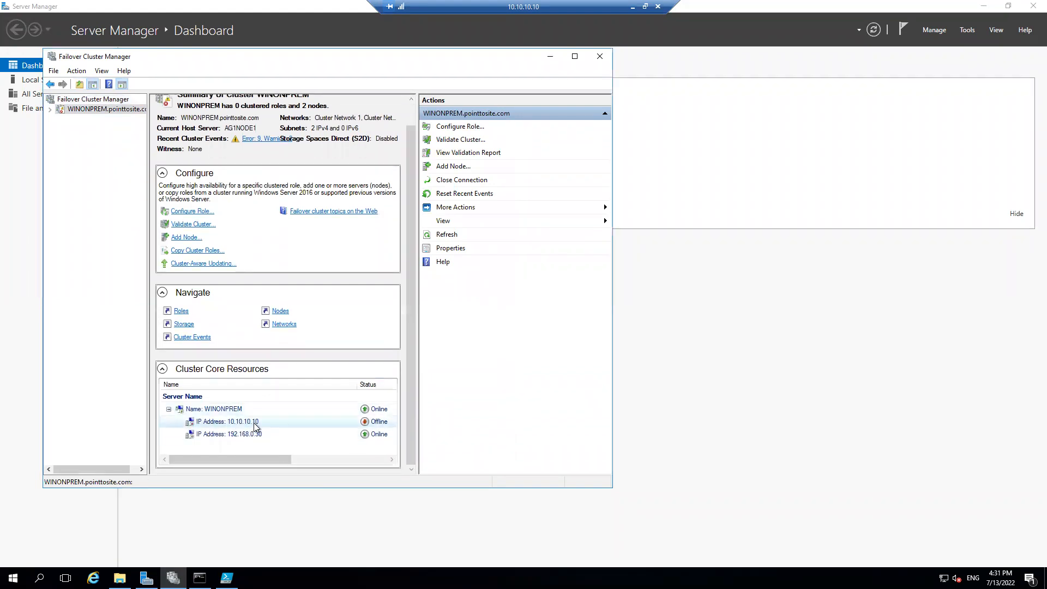
{"action": "right_click", "coordinate": [224, 421]}
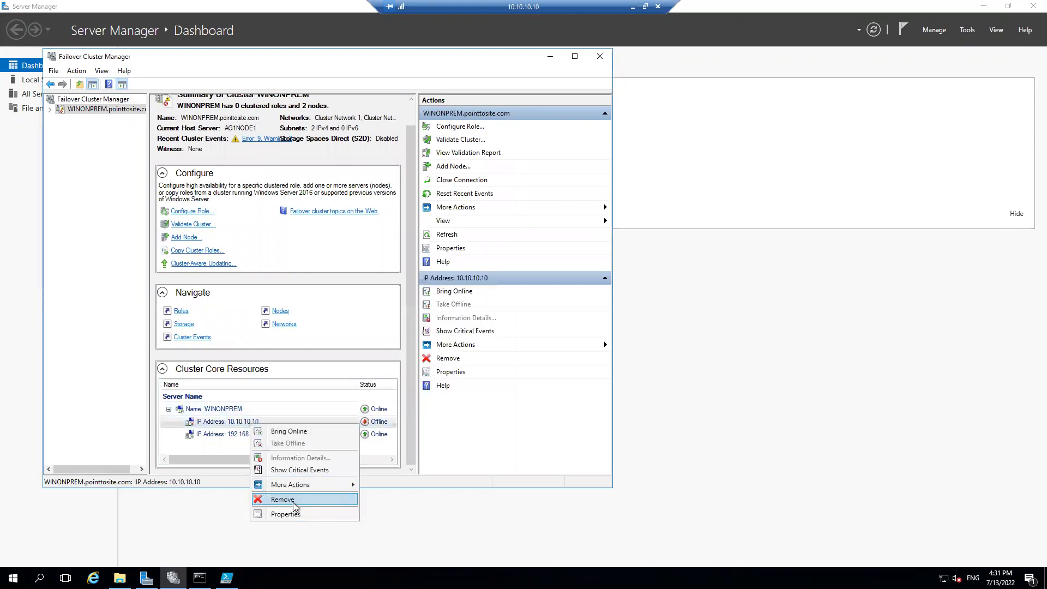
{"action": "left_click", "coordinate": [295, 515]}
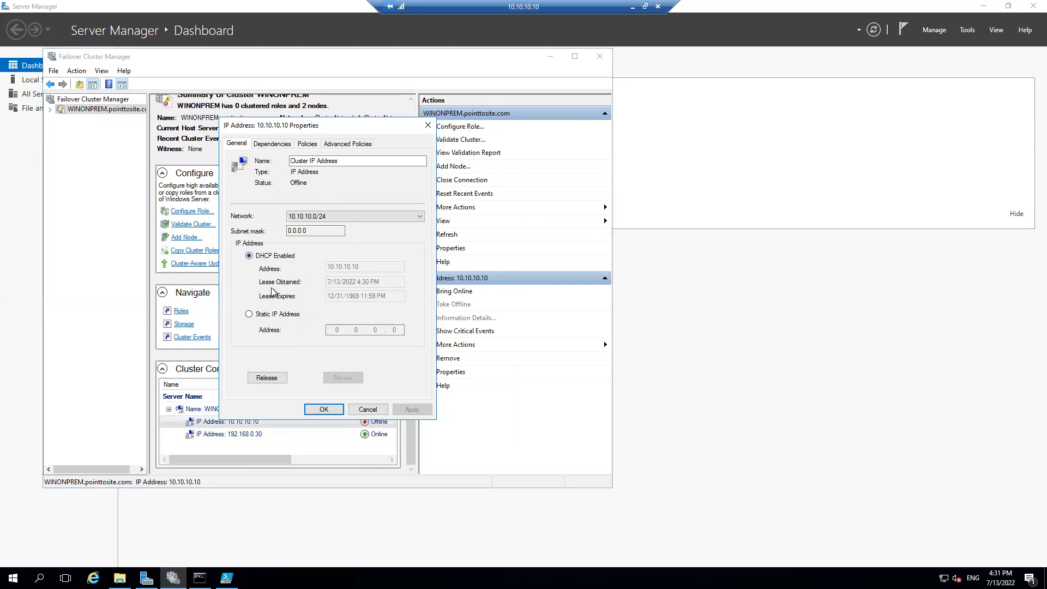
{"action": "left_click", "coordinate": [249, 315]}
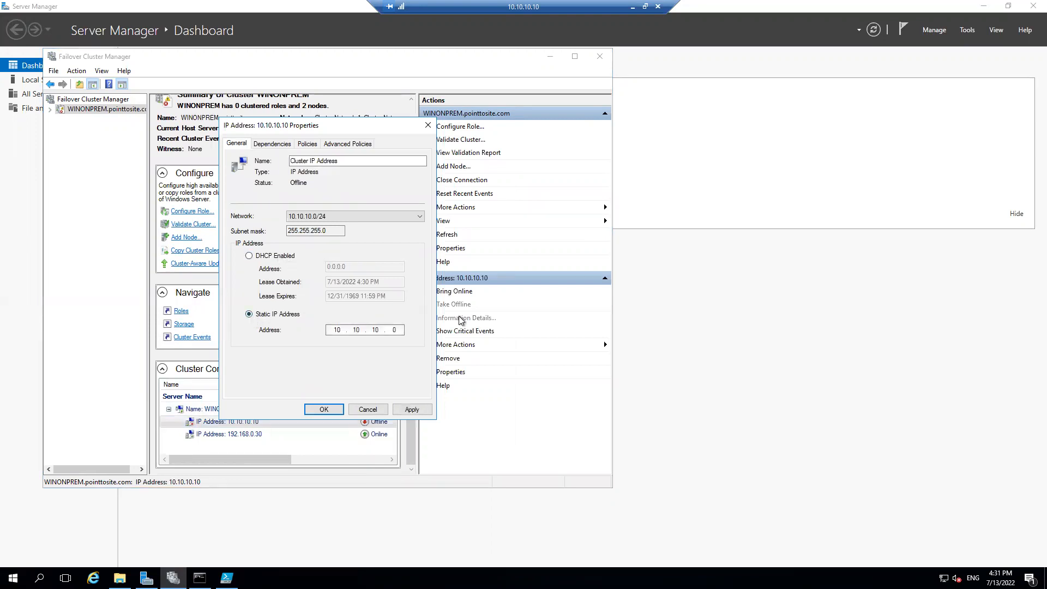
{"action": "key", "text": "BackSpace"}
{"action": "type", "text": "30"}
{"action": "left_click", "coordinate": [413, 410]}
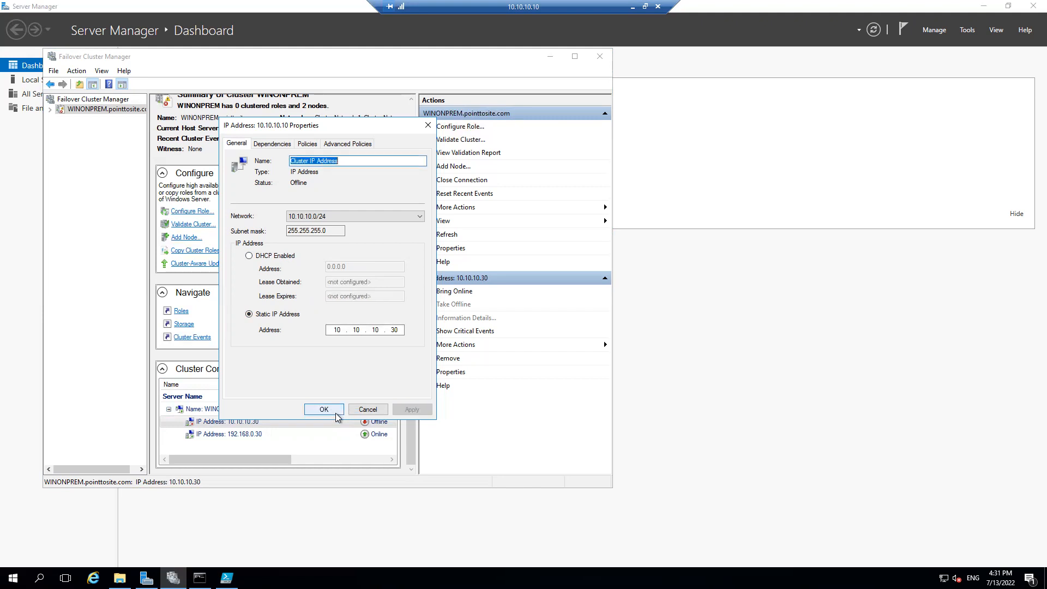
{"action": "left_click", "coordinate": [336, 413]}
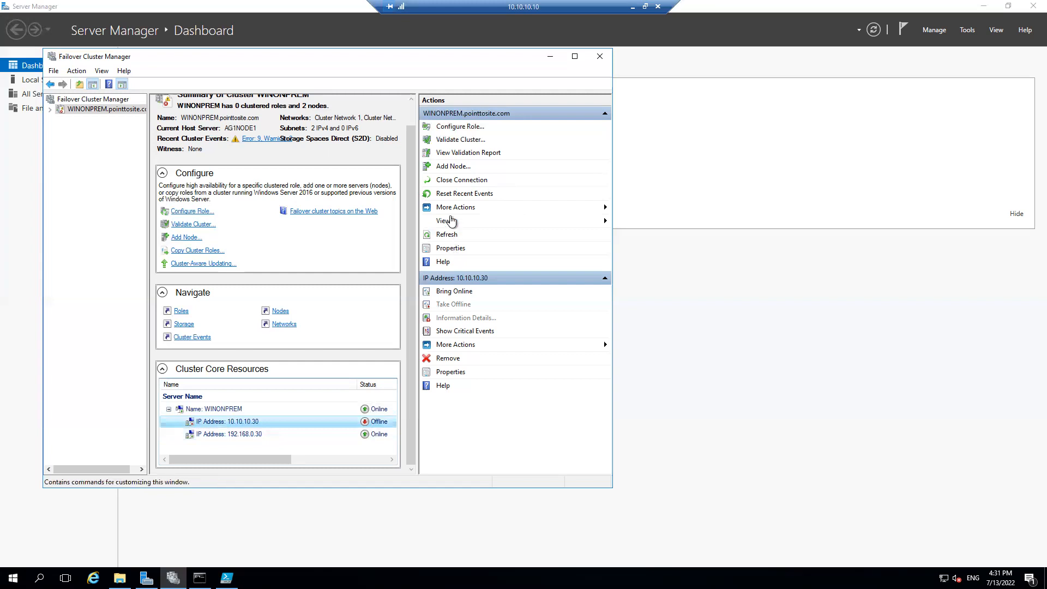
Move the core cluster resources to the Azuresqlvm node and maximize the Failover Cluster Manager window
{"action": "left_click", "coordinate": [453, 207]}
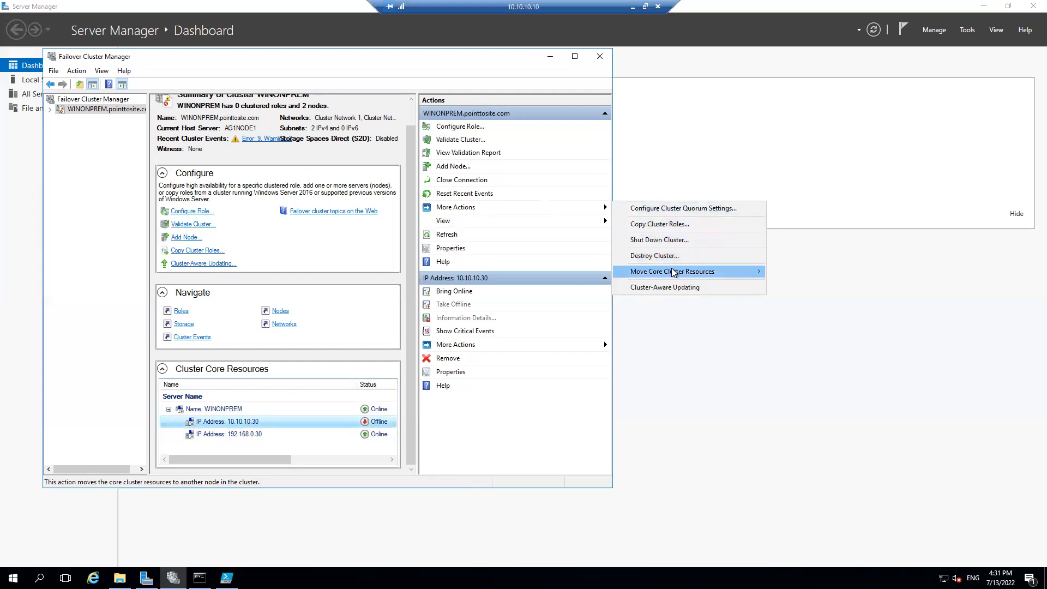
{"action": "mouse_move", "coordinate": [681, 271]}
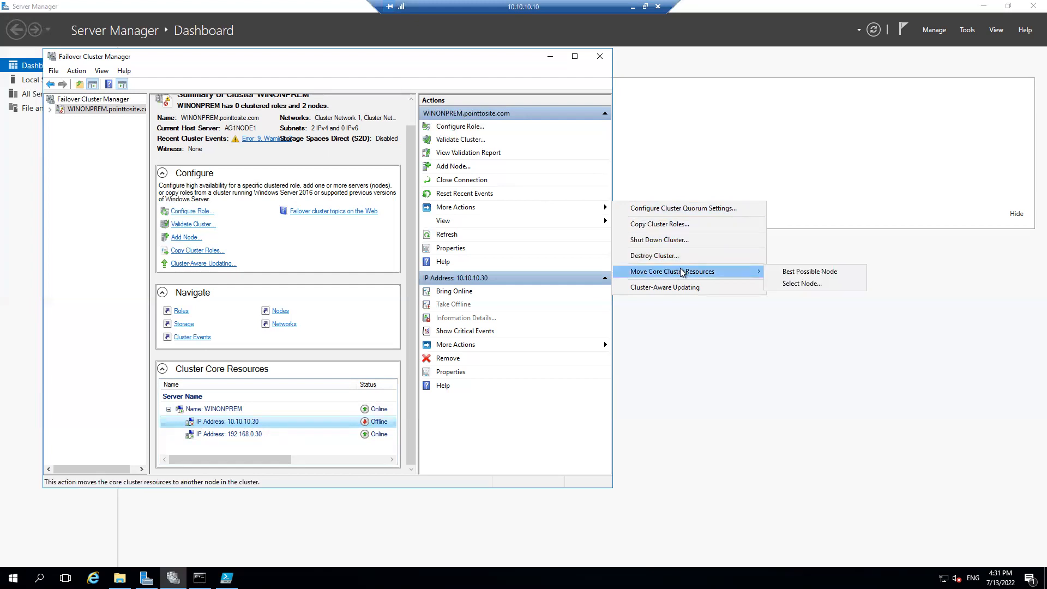
{"action": "left_click", "coordinate": [801, 283]}
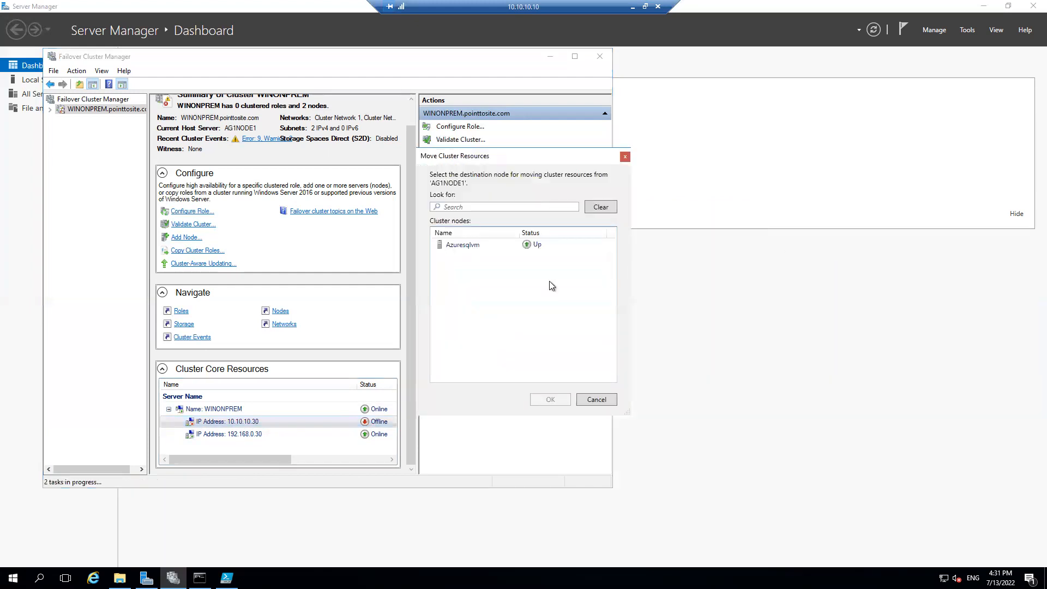
{"action": "left_click", "coordinate": [473, 247]}
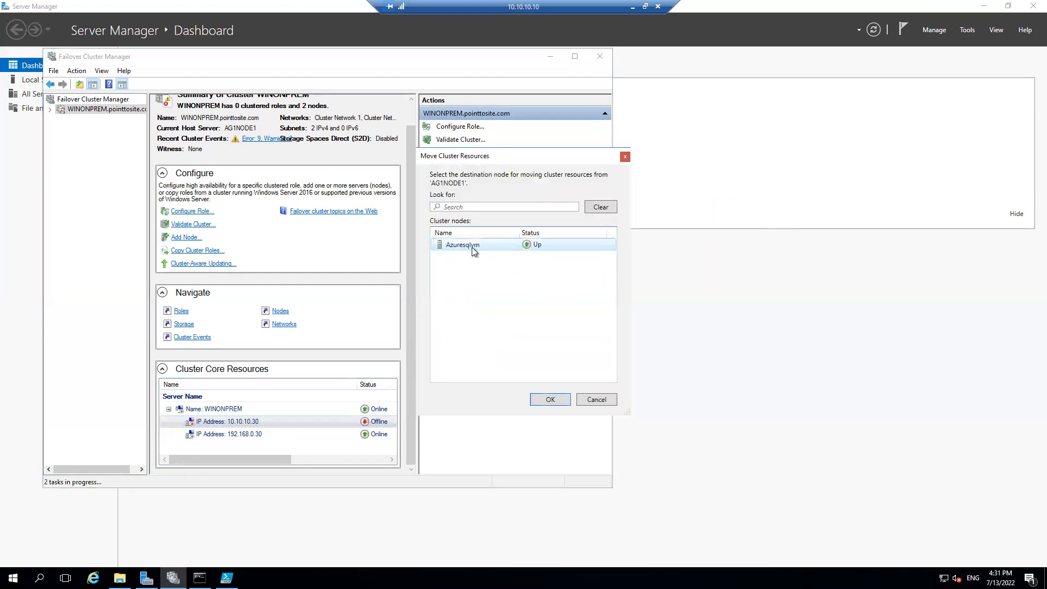
{"action": "left_click", "coordinate": [550, 399]}
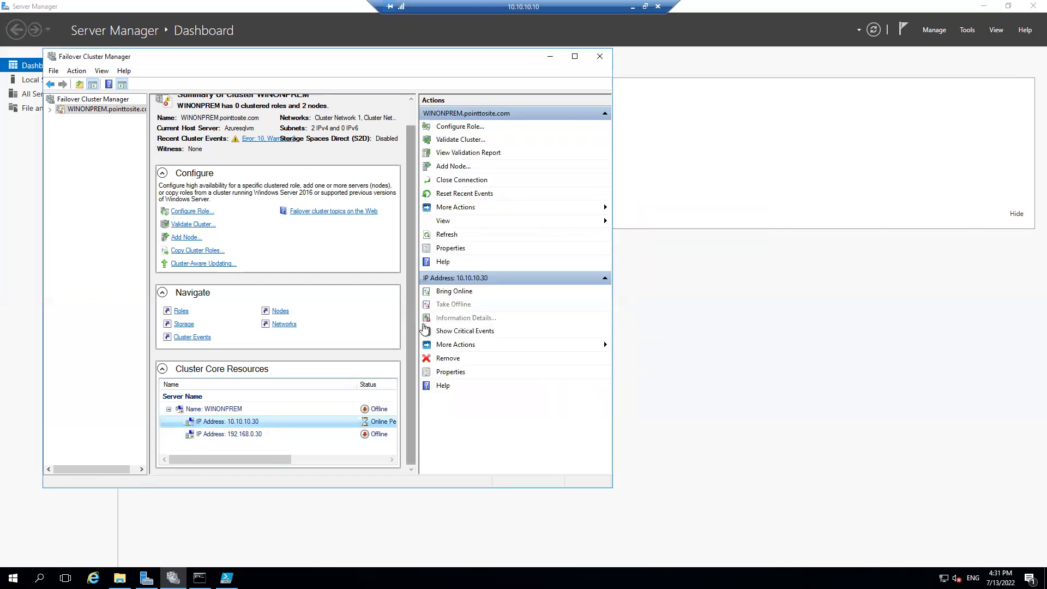
{"action": "left_click", "coordinate": [574, 56]}
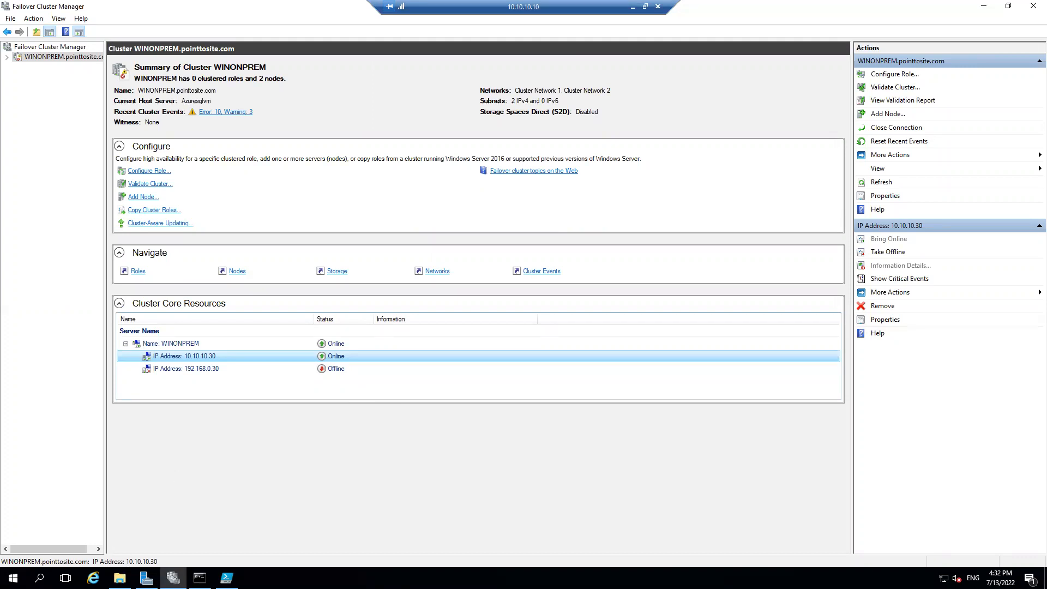
Move the core cluster resources of WINONPREM to the node AG1NODE1
{"action": "left_click", "coordinate": [119, 578]}
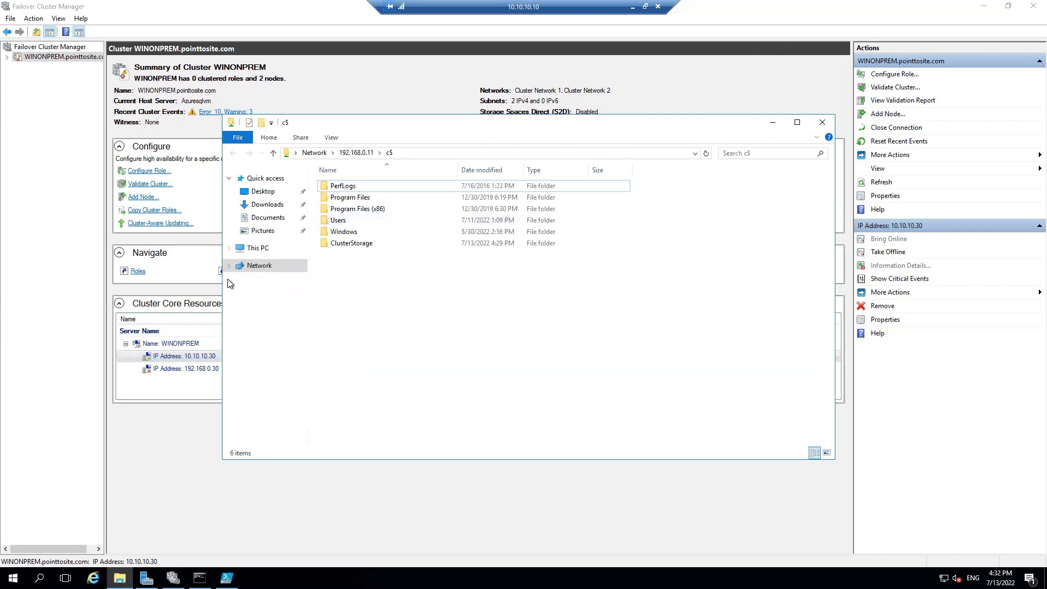
{"action": "left_click", "coordinate": [3, 324]}
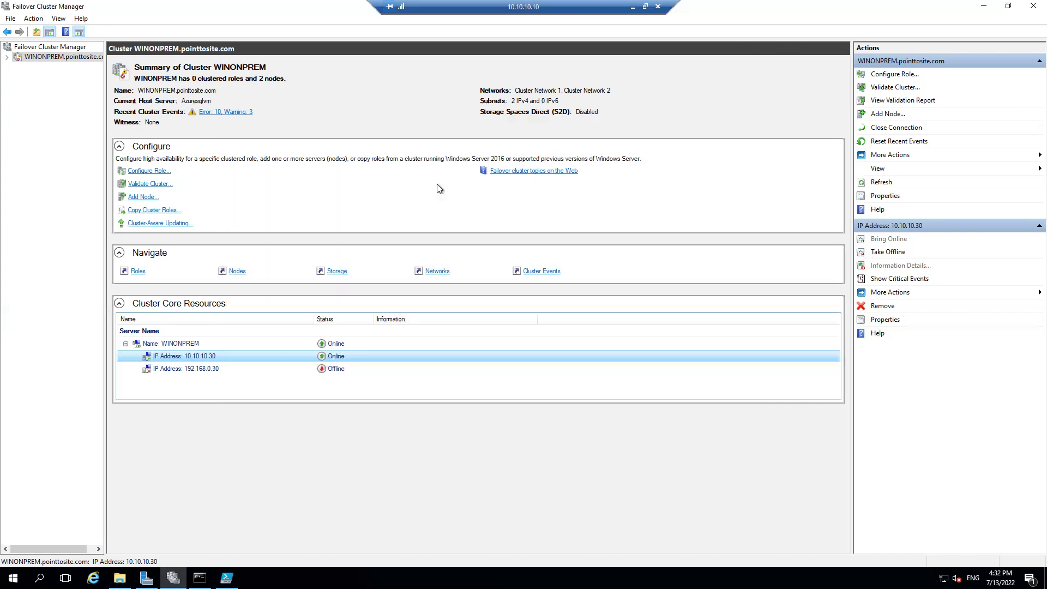
{"action": "left_click", "coordinate": [889, 157]}
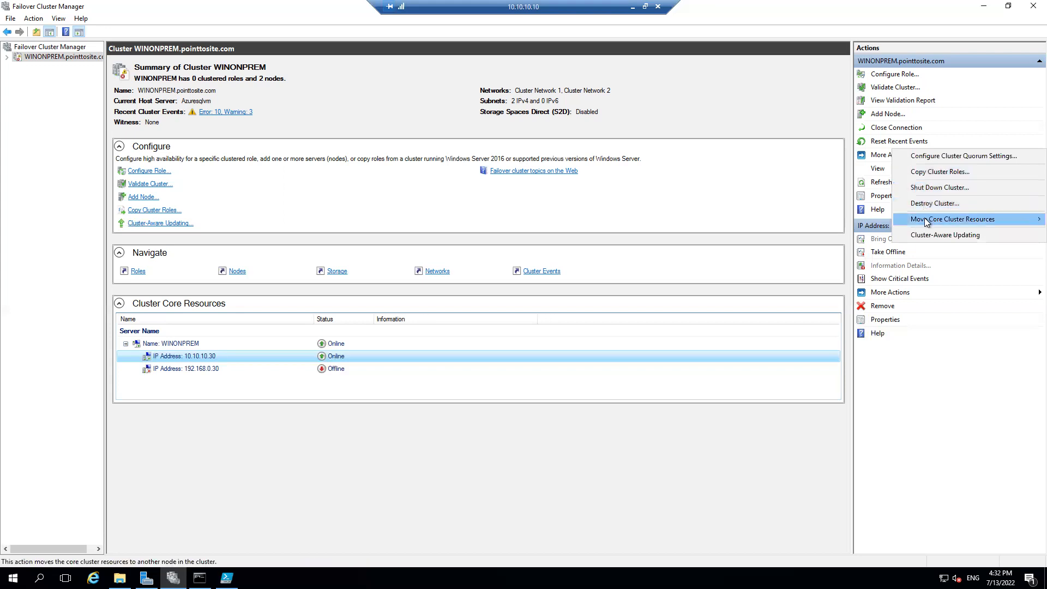
{"action": "mouse_move", "coordinate": [926, 220]}
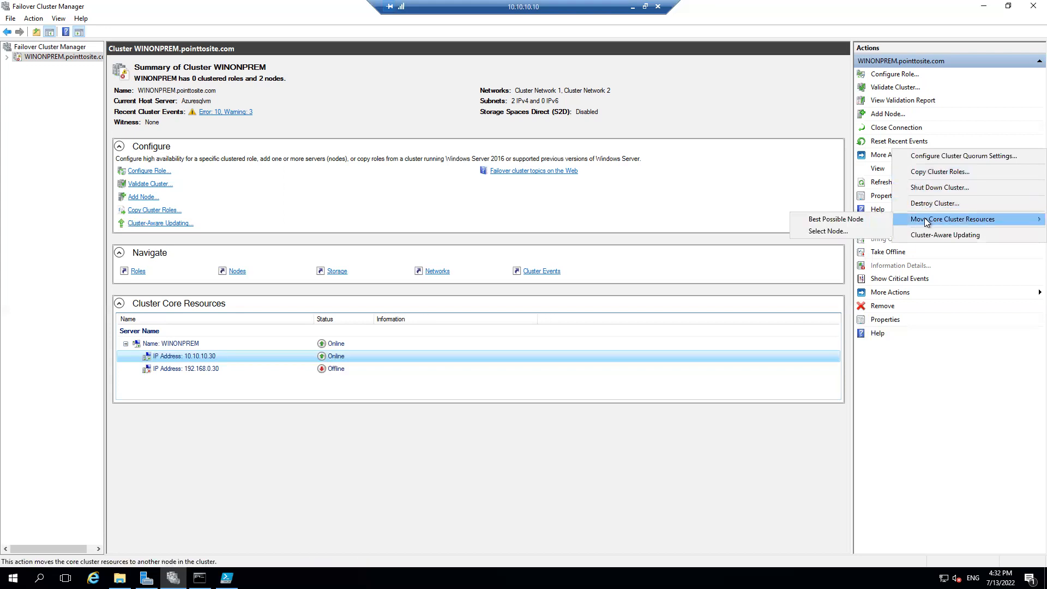
{"action": "left_click", "coordinate": [827, 231]}
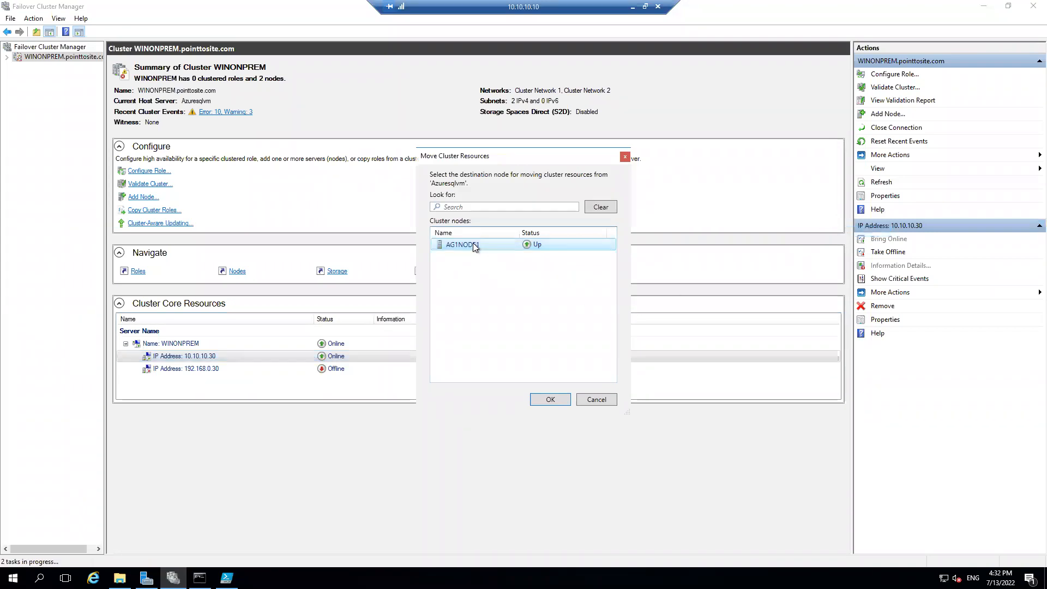
{"action": "left_click", "coordinate": [554, 402]}
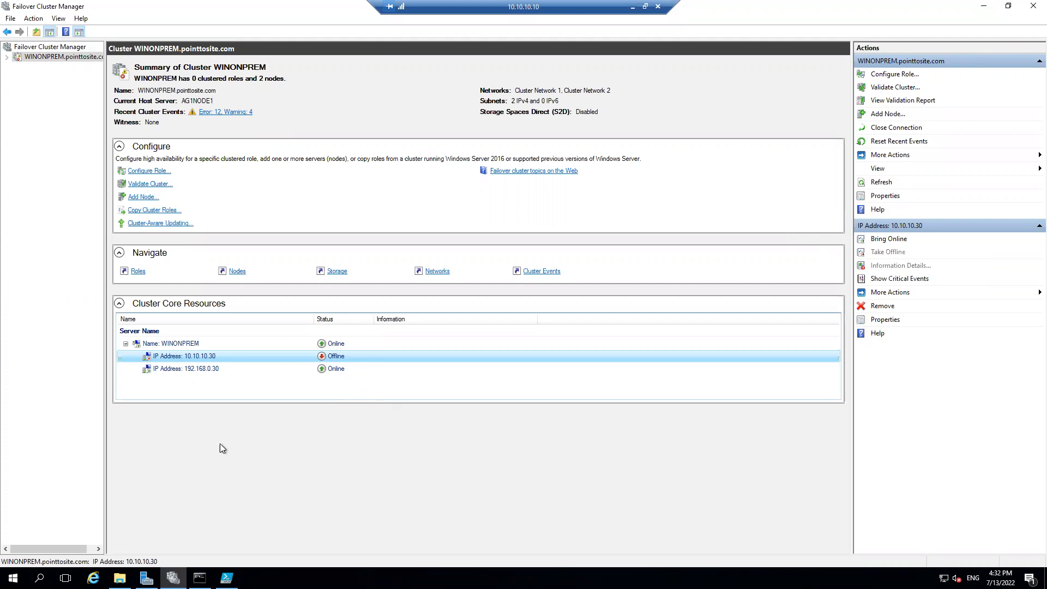
Turn off Internet Explorer Enhanced Security Configuration for administrators in Server Manager's local server properties
{"action": "left_click", "coordinate": [93, 577]}
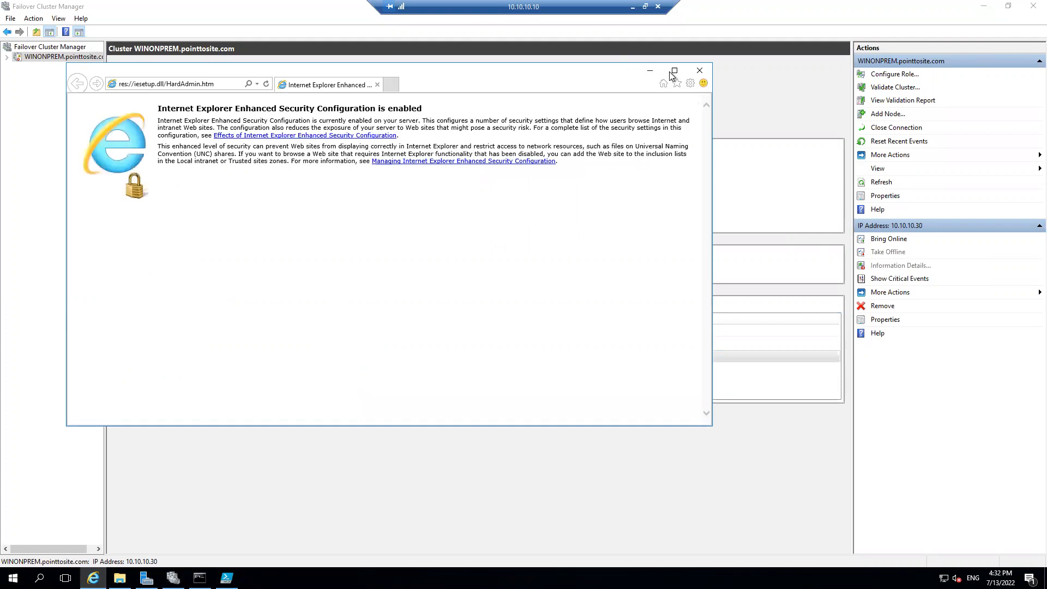
{"action": "left_click", "coordinate": [649, 71]}
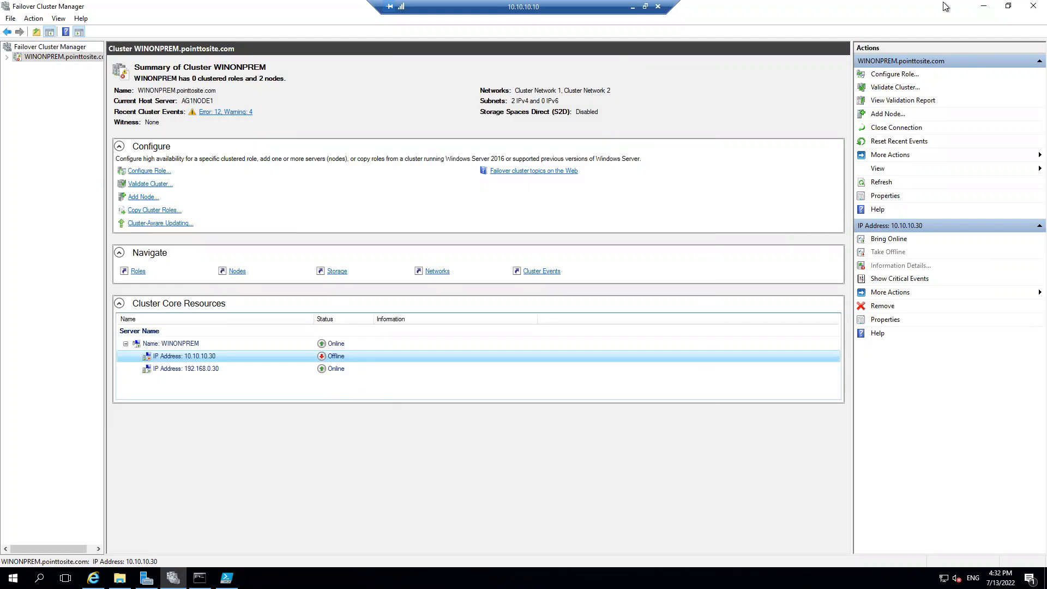
{"action": "left_click", "coordinate": [982, 6]}
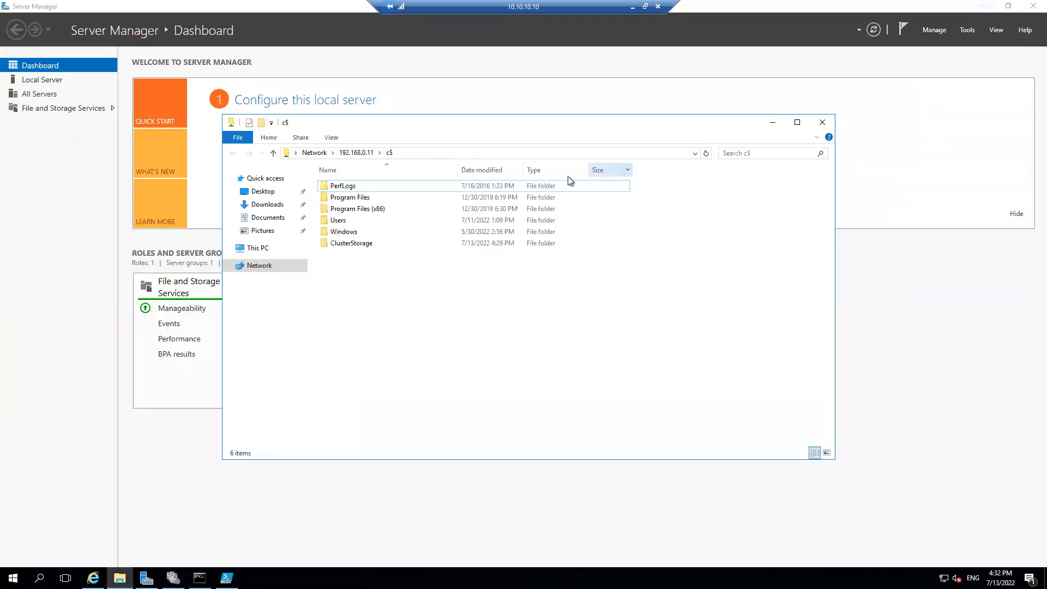
{"action": "left_click", "coordinate": [771, 126]}
{"action": "left_click", "coordinate": [58, 82]}
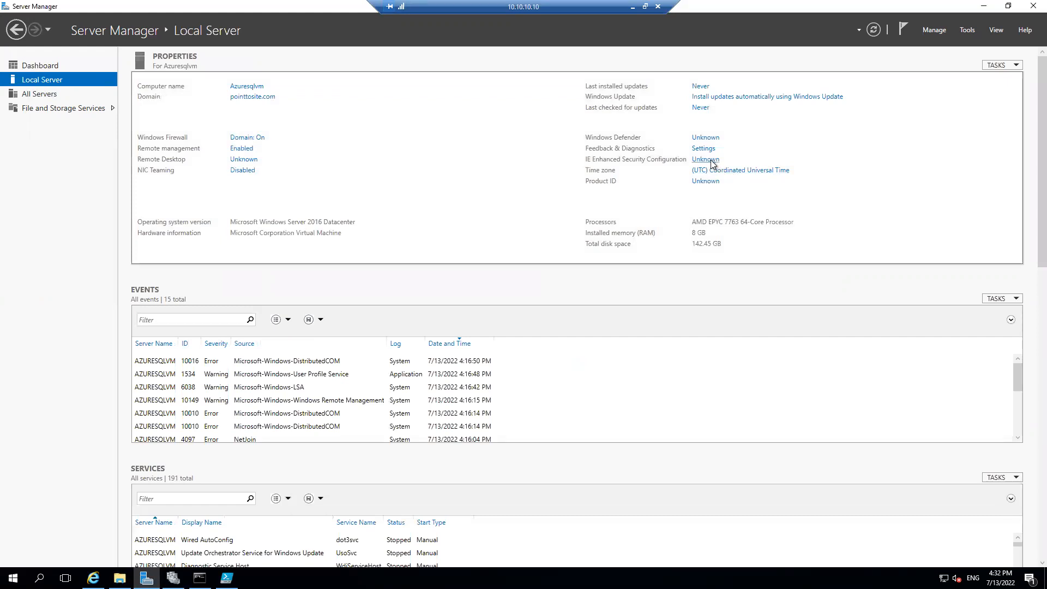
{"action": "left_click", "coordinate": [697, 160]}
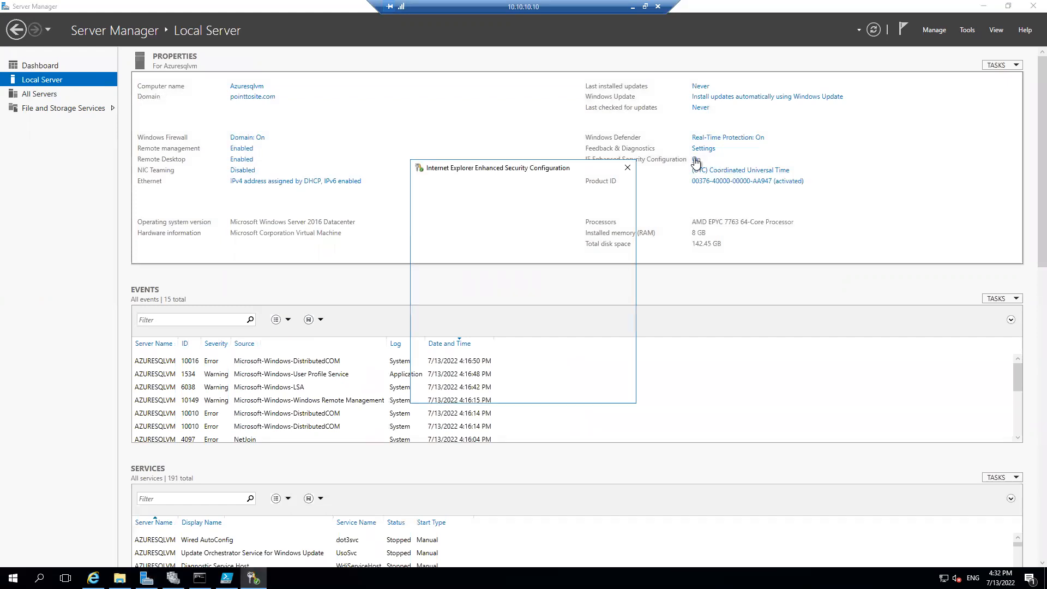
{"action": "left_click", "coordinate": [460, 276]}
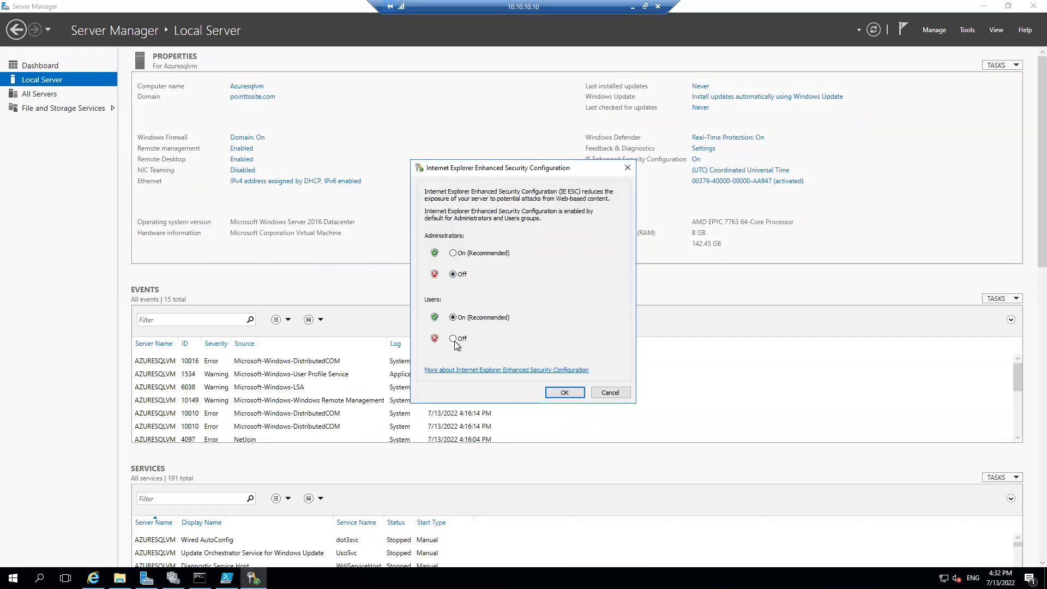
{"action": "left_click", "coordinate": [565, 392]}
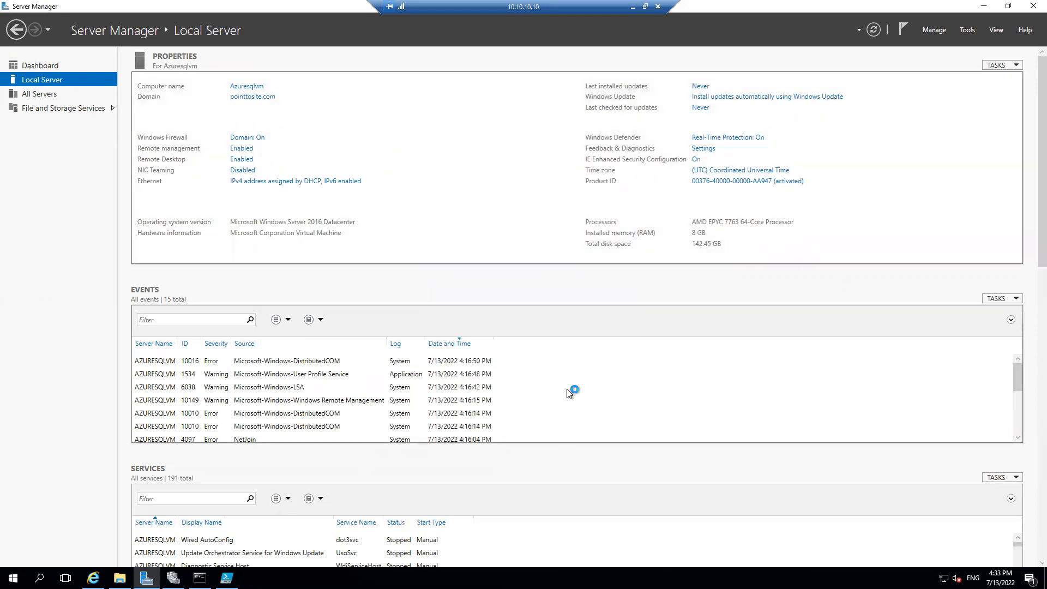
Run firewall.cpl and open the Windows Firewall properties in the advanced security settings
{"action": "key", "text": "super+r"}
{"action": "type", "text": "fire"}
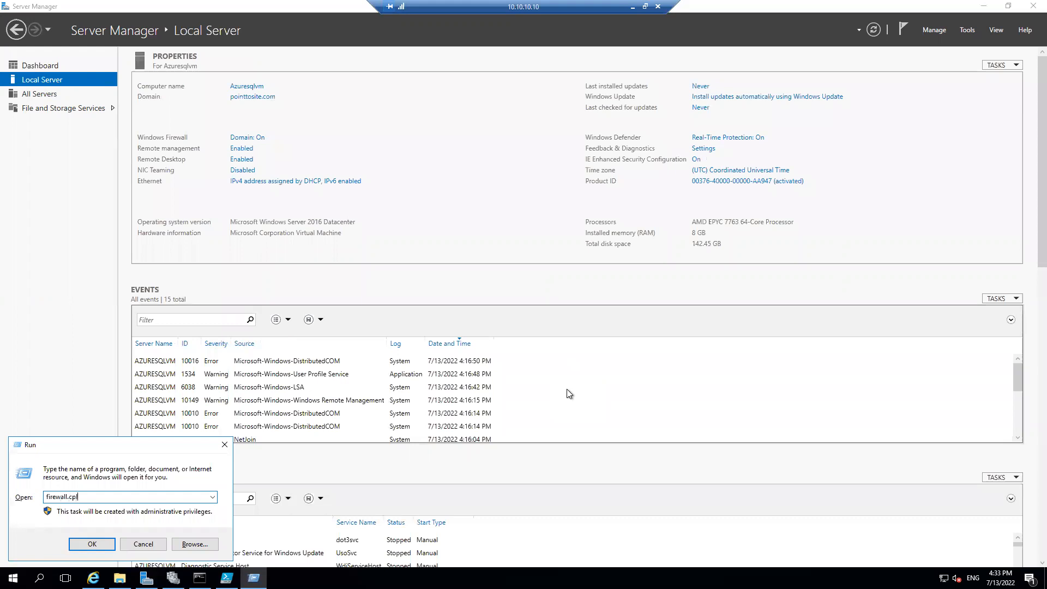
{"action": "key", "text": "Return"}
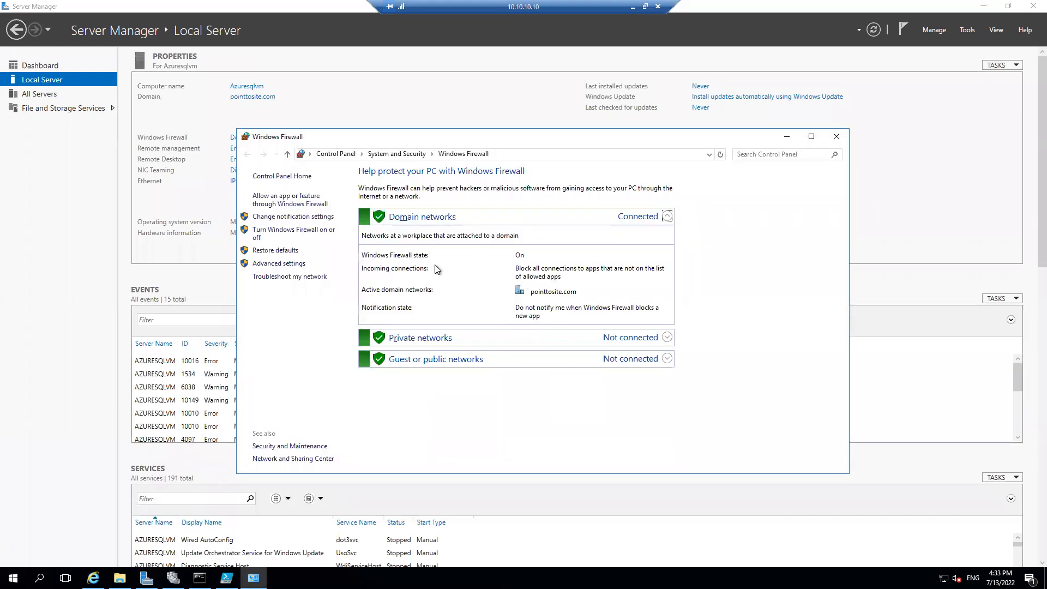
{"action": "left_click", "coordinate": [298, 264]}
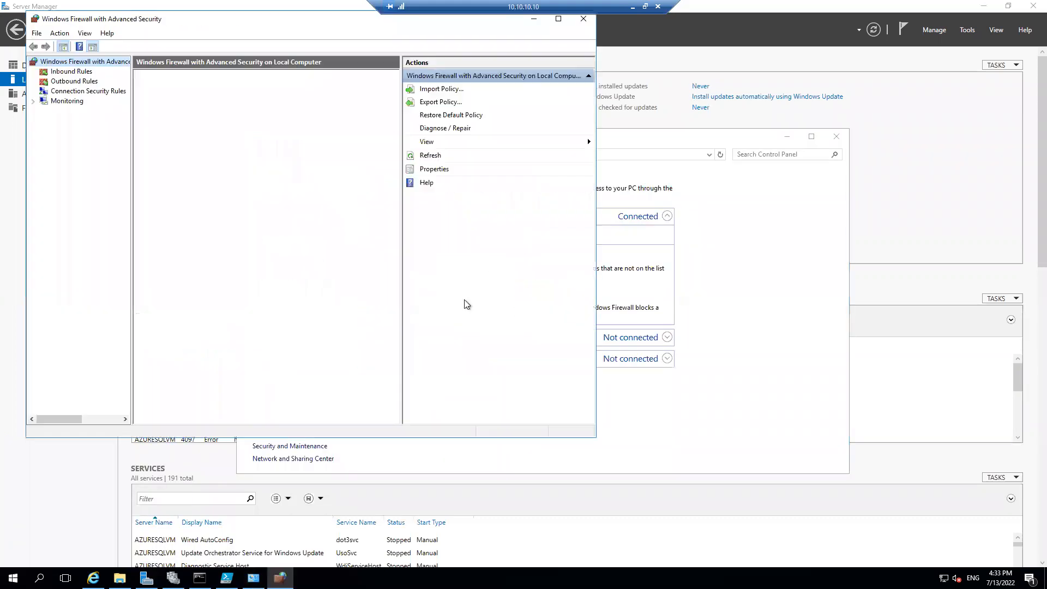
{"action": "left_click", "coordinate": [193, 284]}
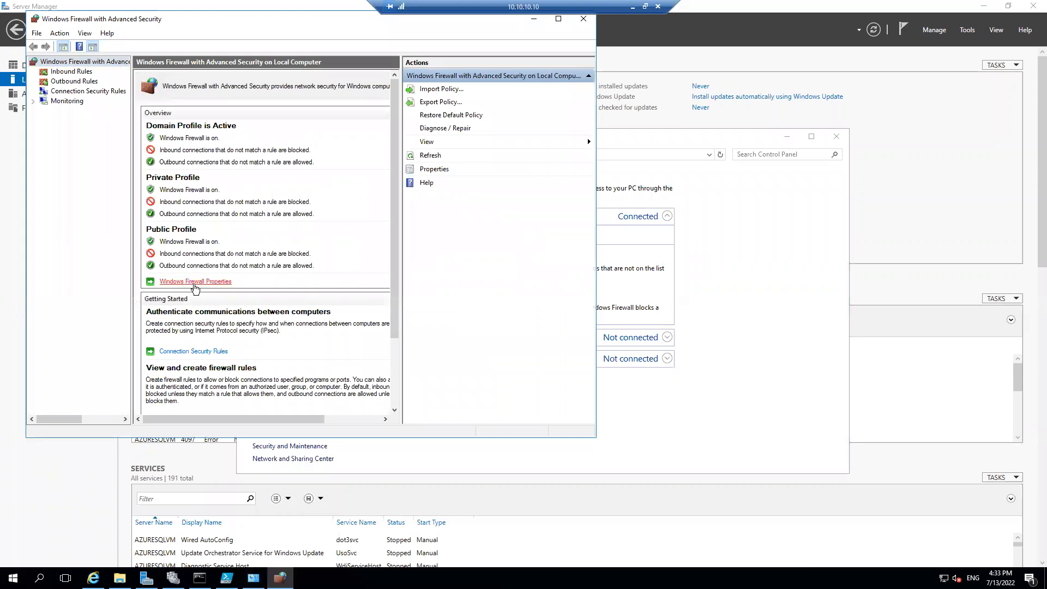
Set the firewall state to Off for the private and public profiles and apply the change
{"action": "left_click", "coordinate": [361, 174]}
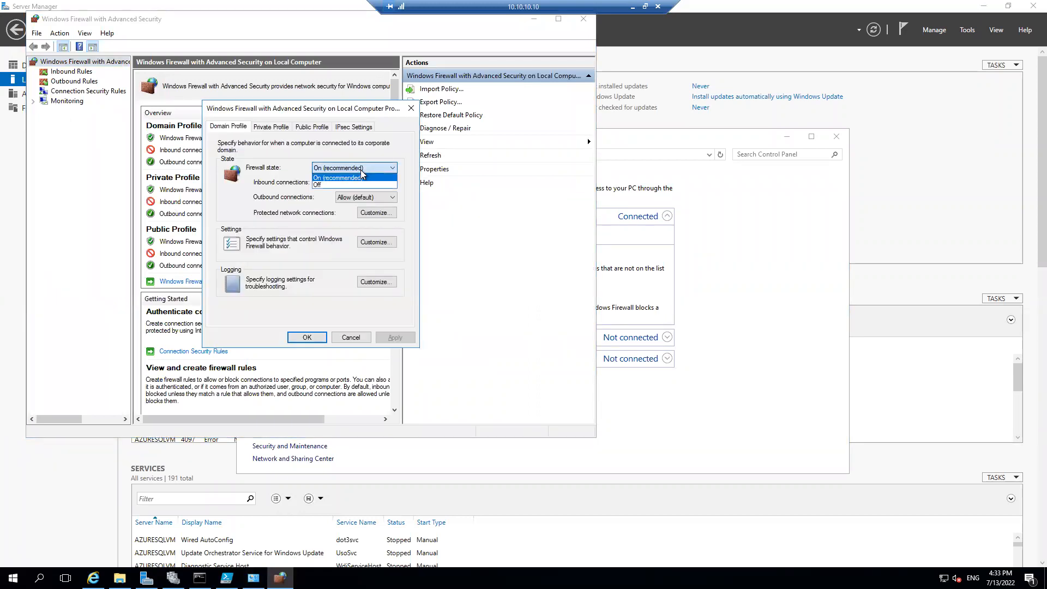
{"action": "left_click", "coordinate": [320, 192]}
{"action": "left_click", "coordinate": [270, 127]}
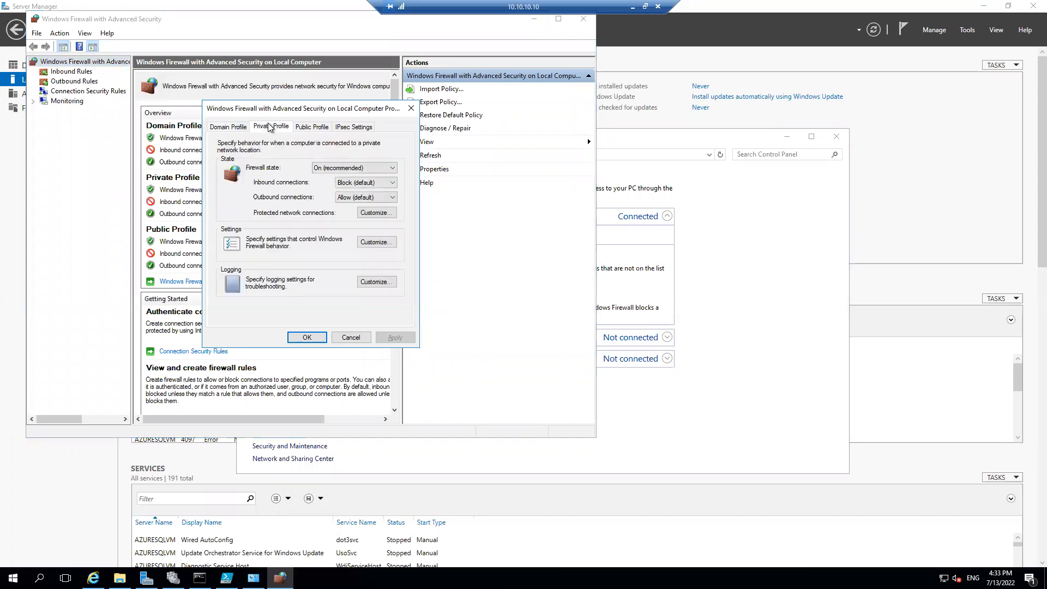
{"action": "left_click", "coordinate": [329, 168]}
{"action": "left_click", "coordinate": [323, 185]}
{"action": "left_click", "coordinate": [312, 127]}
{"action": "left_click", "coordinate": [330, 168]}
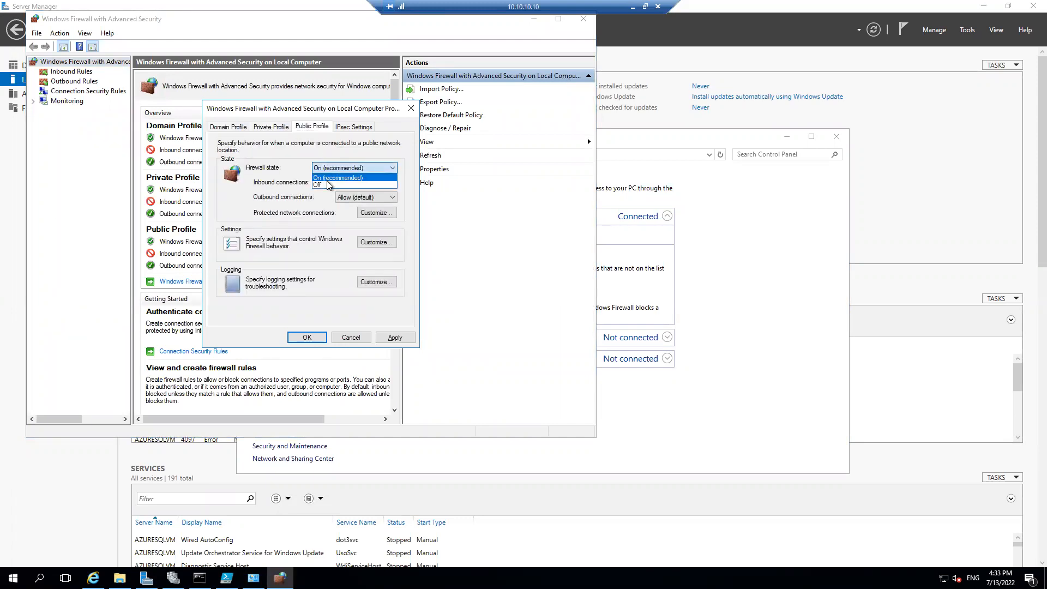
{"action": "left_click", "coordinate": [323, 185]}
{"action": "left_click", "coordinate": [400, 339]}
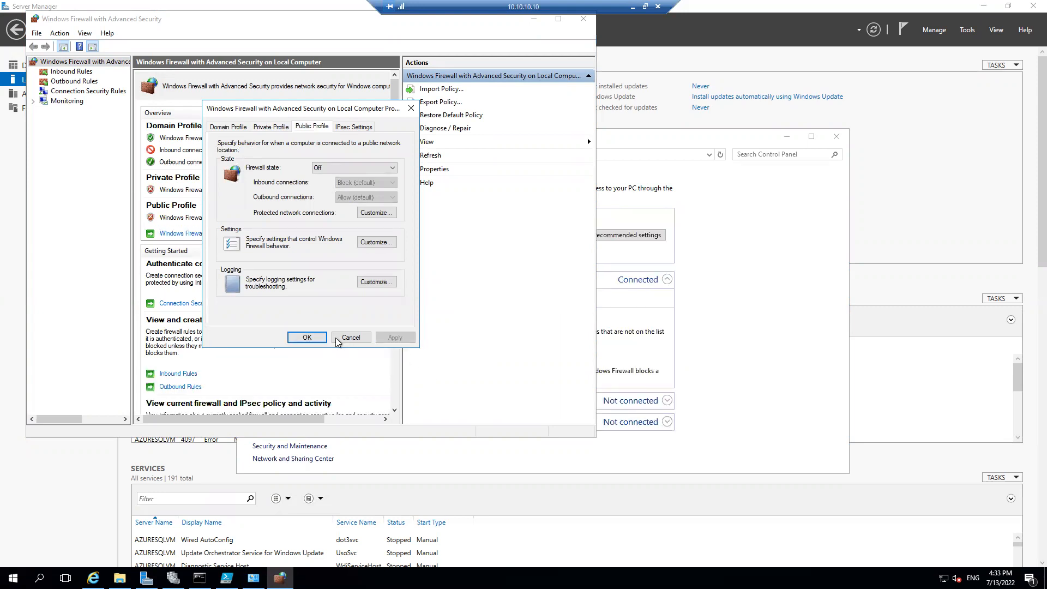
{"action": "left_click", "coordinate": [319, 338]}
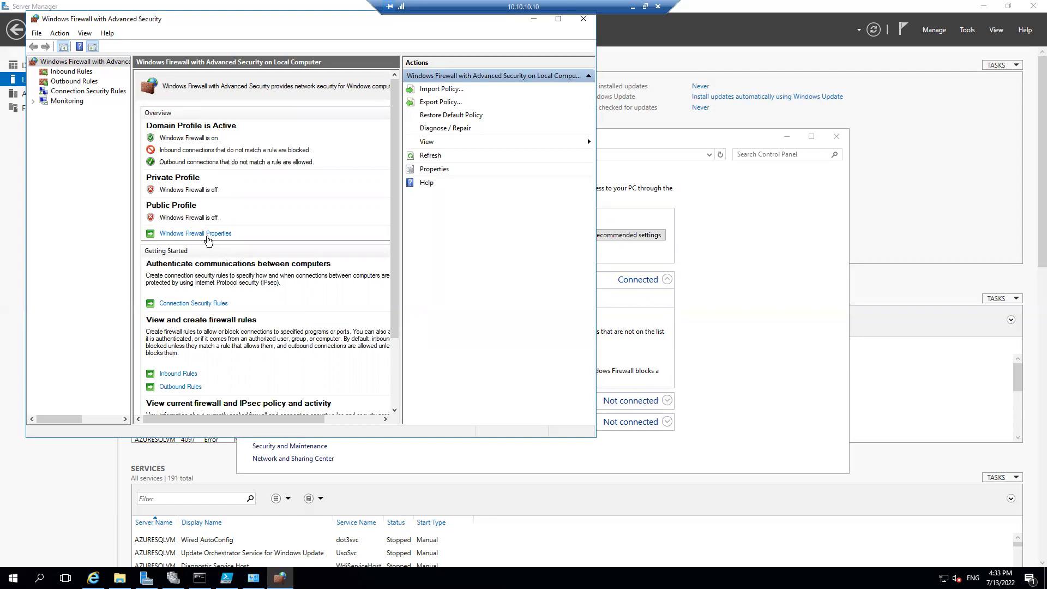
Reopen the Windows Firewall properties and set the domain profile's firewall state to Off
{"action": "left_click", "coordinate": [207, 235]}
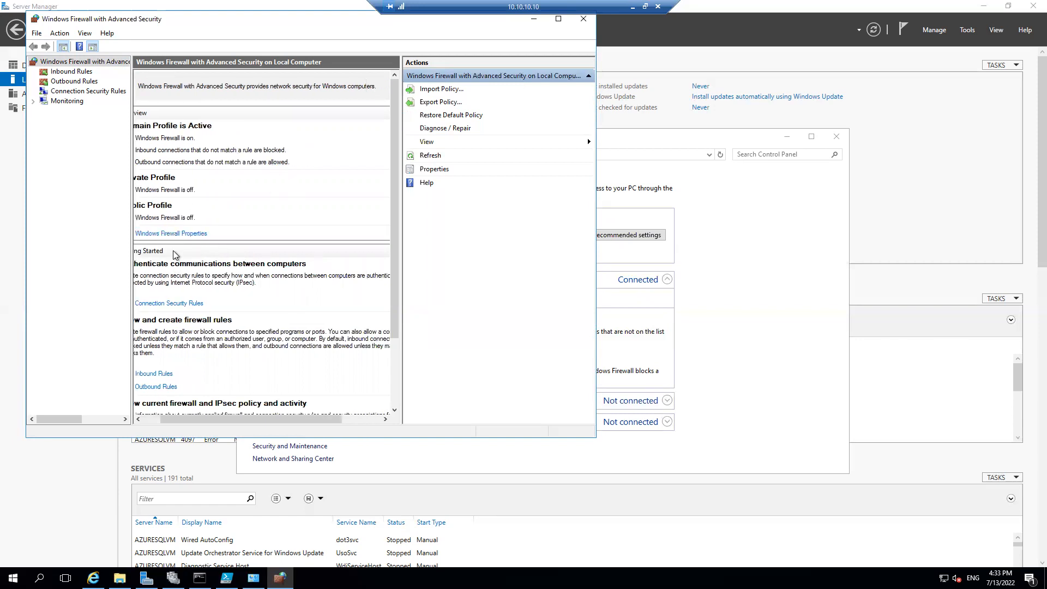
{"action": "left_click", "coordinate": [196, 234]}
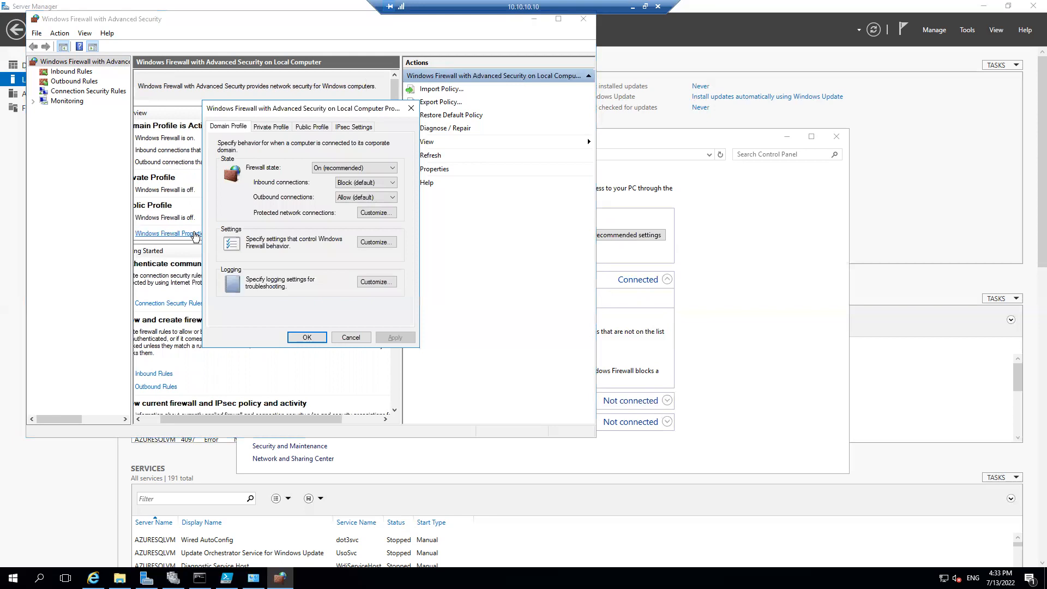
{"action": "left_click", "coordinate": [328, 168]}
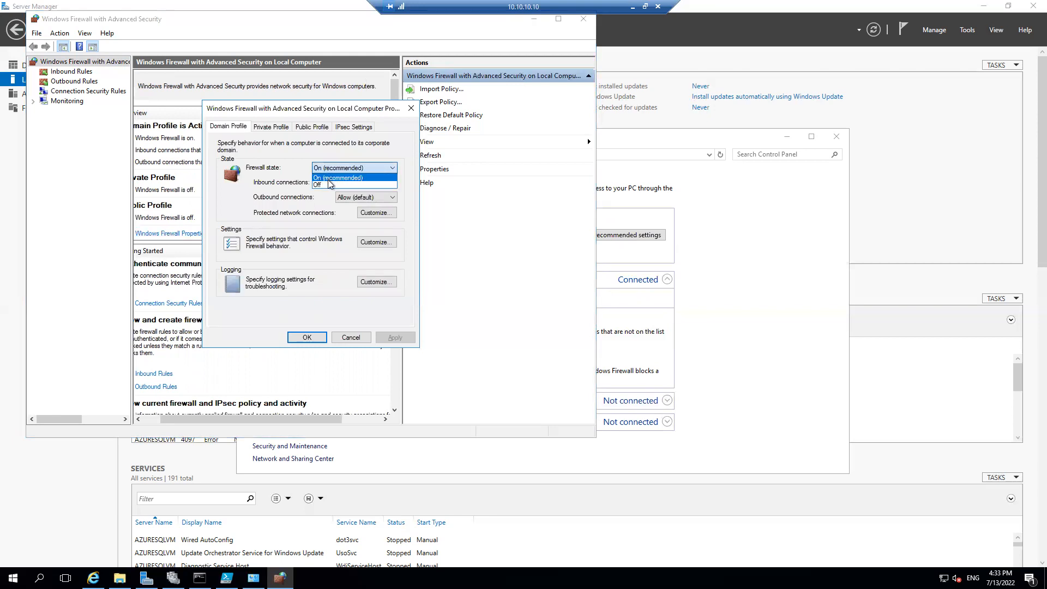
{"action": "left_click", "coordinate": [323, 191]}
{"action": "left_click", "coordinate": [393, 337]}
{"action": "left_click", "coordinate": [307, 337]}
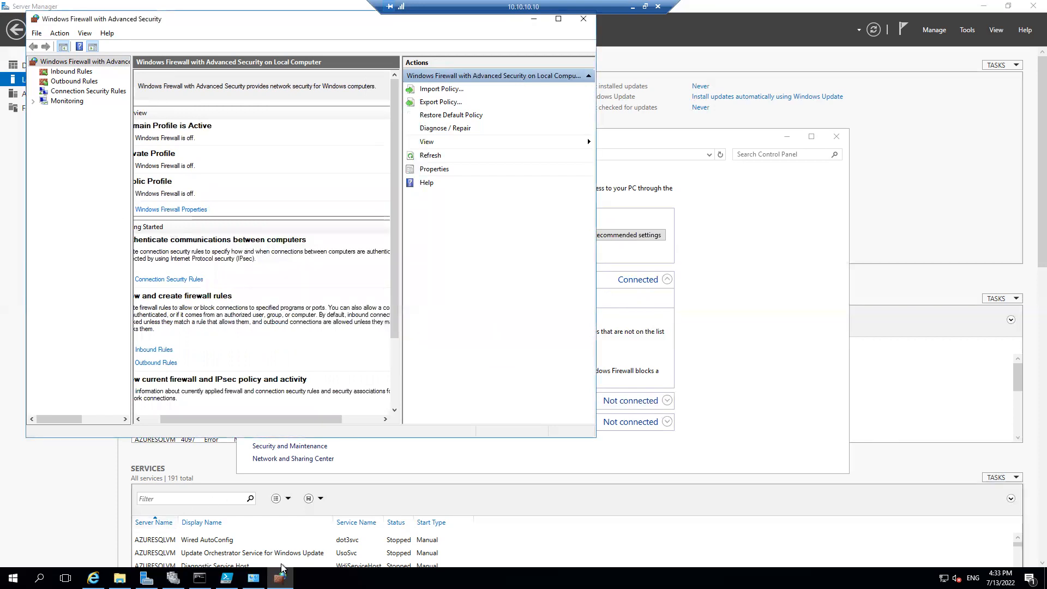
Switch to Internet Explorer, search the web for "sql server 2019 developer edition iso" and accept the Bing cookie notice
{"action": "left_click", "coordinate": [93, 577]}
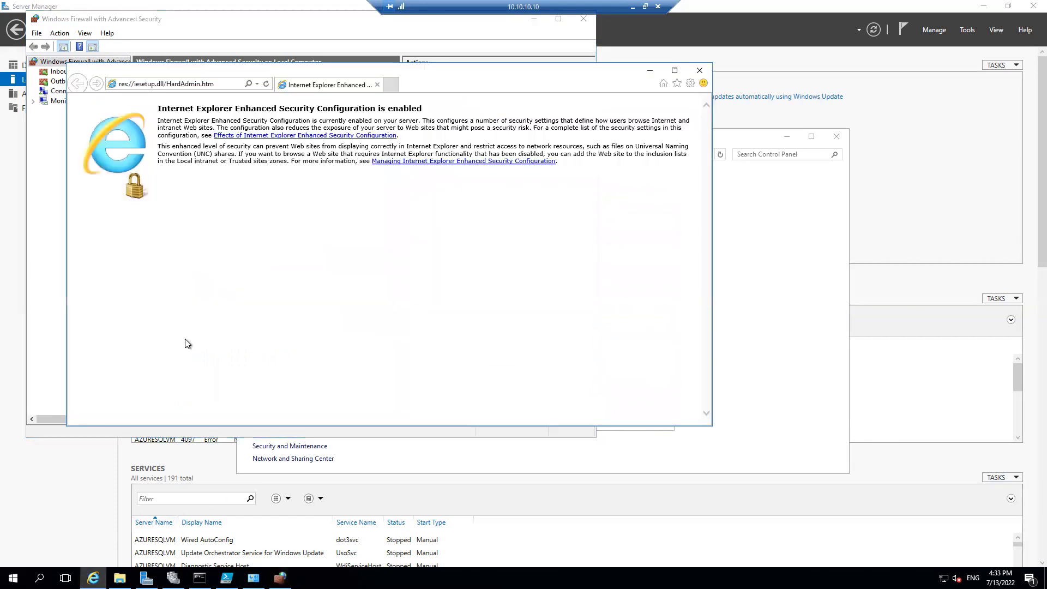
{"action": "left_click", "coordinate": [224, 85]}
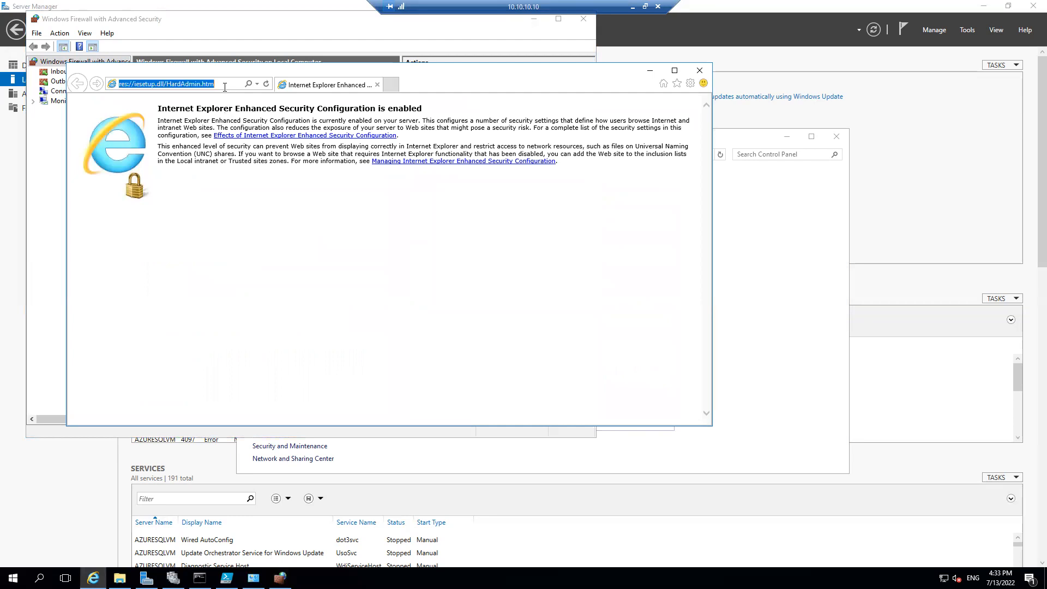
{"action": "type", "text": "sql server"}
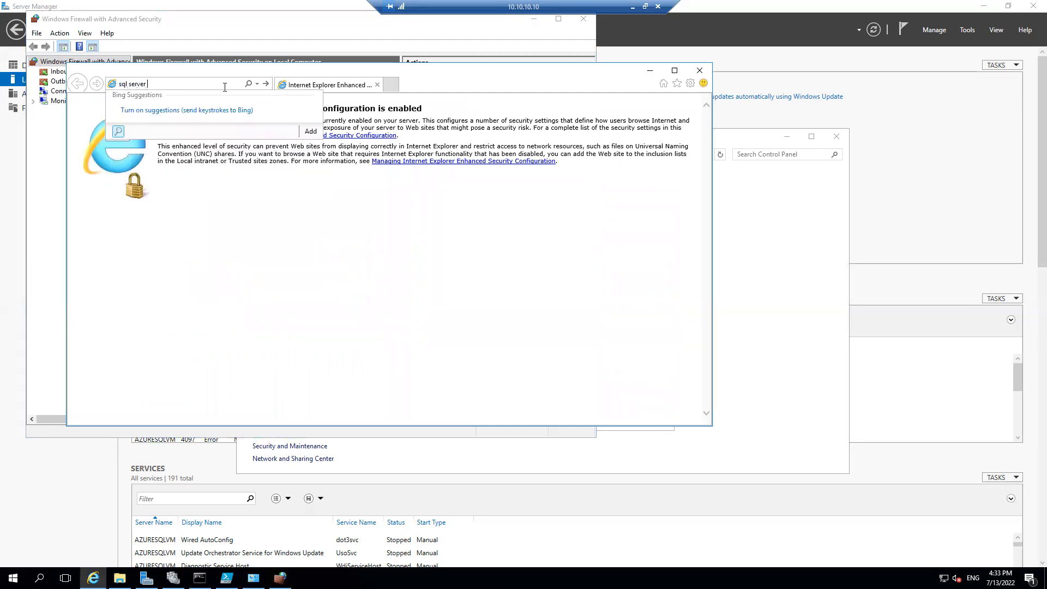
{"action": "type", "text": "2019 developer edition iso"}
{"action": "key", "text": "Return"}
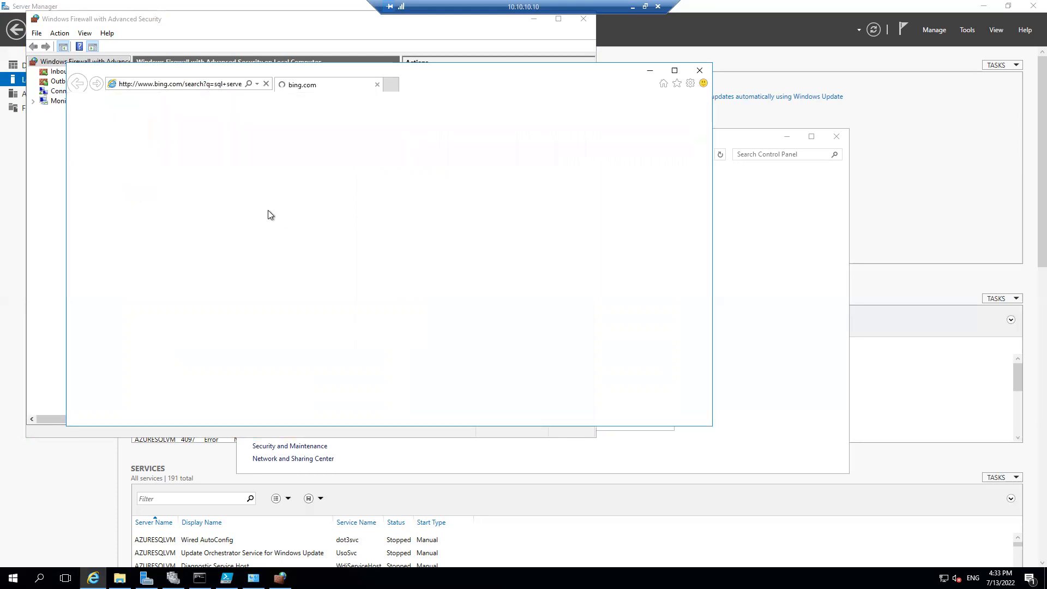
{"action": "left_click", "coordinate": [602, 300]}
{"action": "left_click", "coordinate": [600, 274]}
{"action": "left_click", "coordinate": [602, 374]}
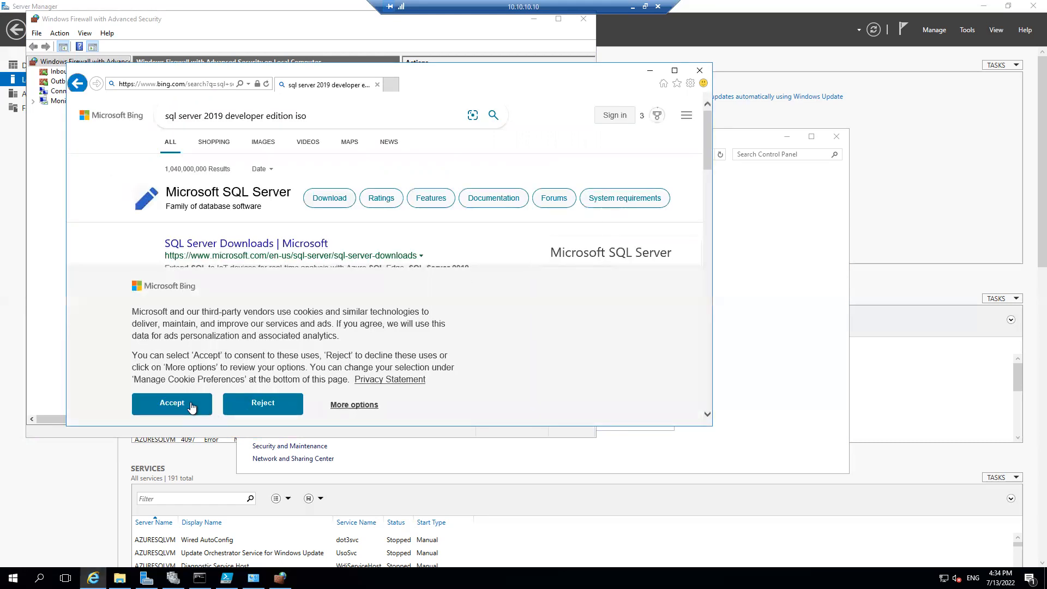
{"action": "left_click", "coordinate": [171, 403]}
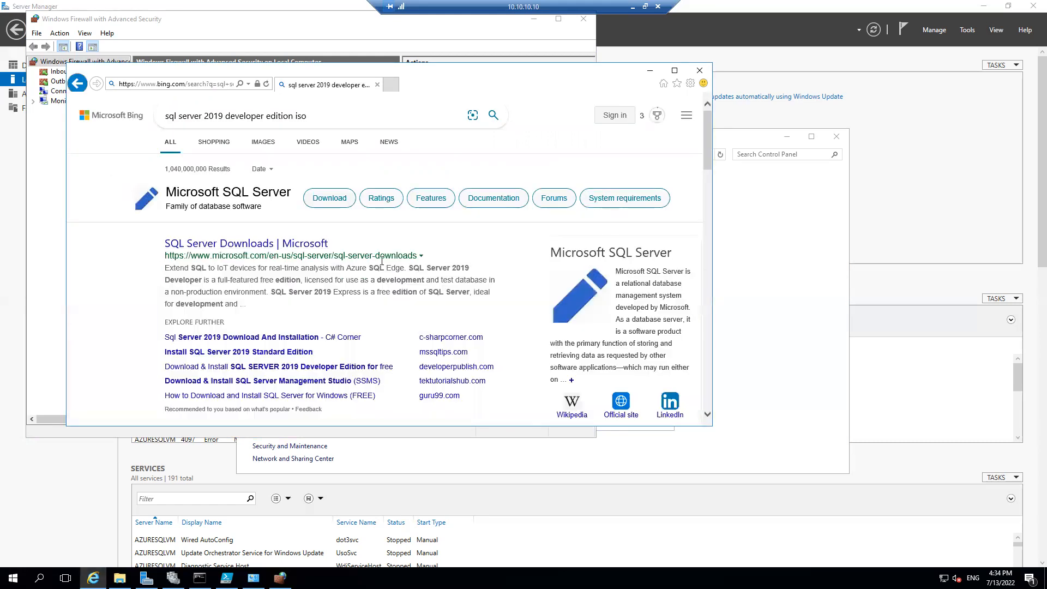
Open Microsoft's SQL Server Downloads page from the search results and save the SQL Server 2019 Developer installer SQL2019-SSEI-Dev.exe
{"action": "left_click", "coordinate": [673, 71]}
{"action": "left_click", "coordinate": [213, 183]}
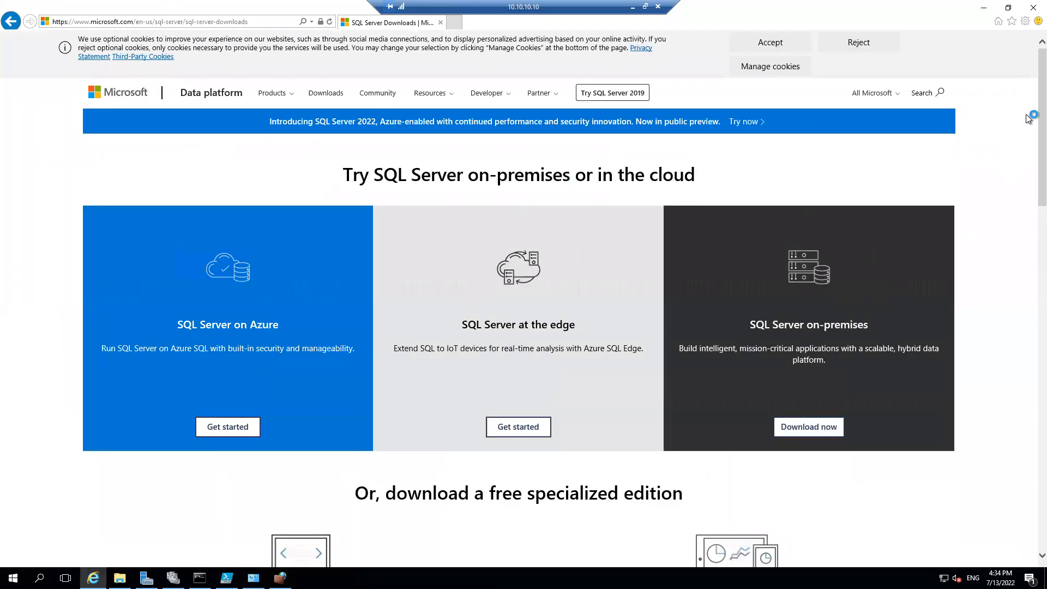
{"action": "left_click_drag", "start_coordinate": [1040, 116], "coordinate": [1028, 200]}
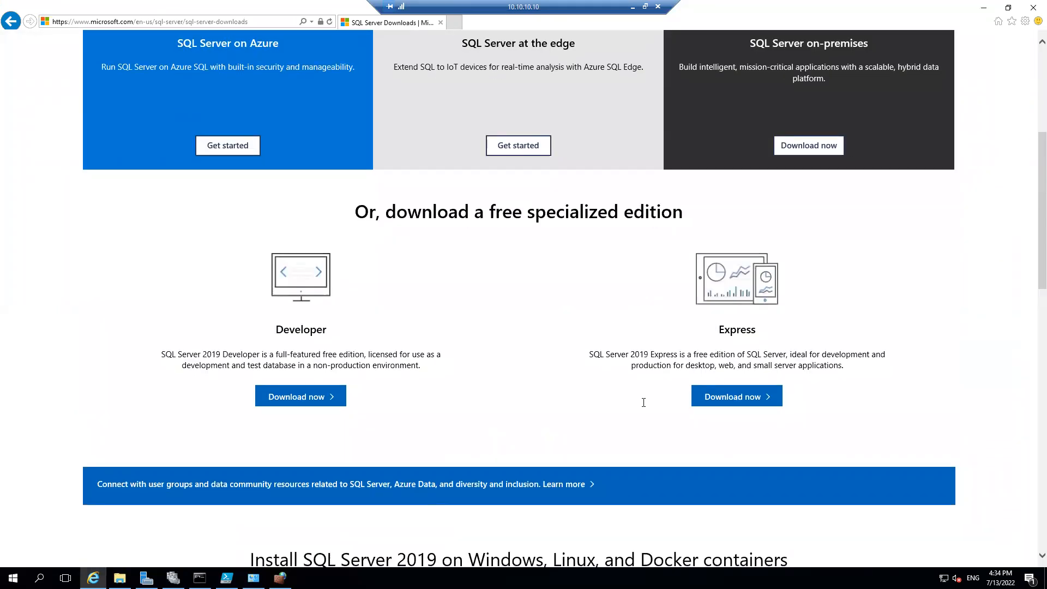
{"action": "left_click", "coordinate": [303, 397]}
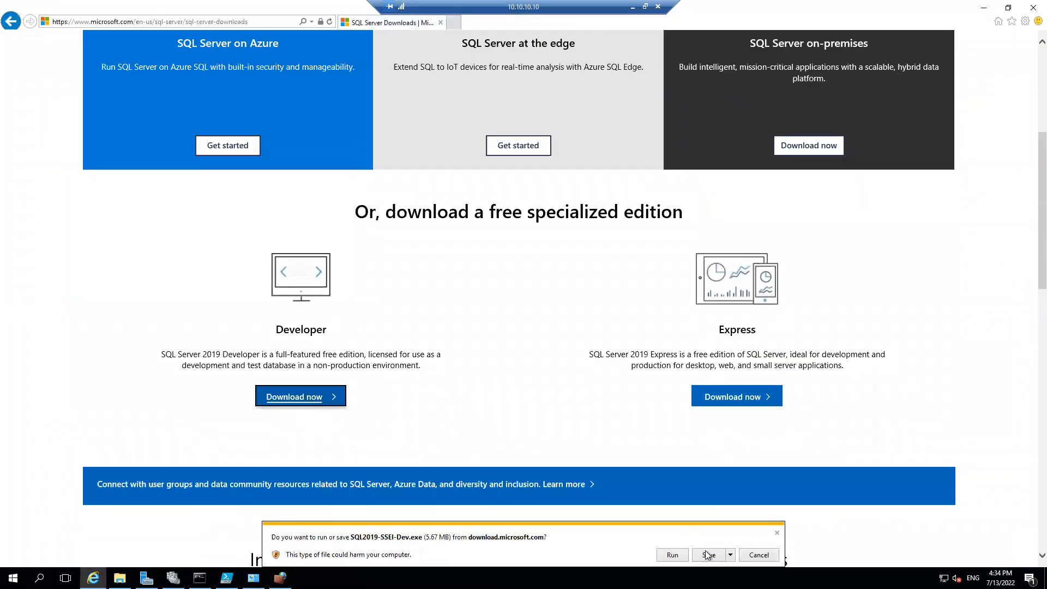
{"action": "left_click", "coordinate": [707, 554]}
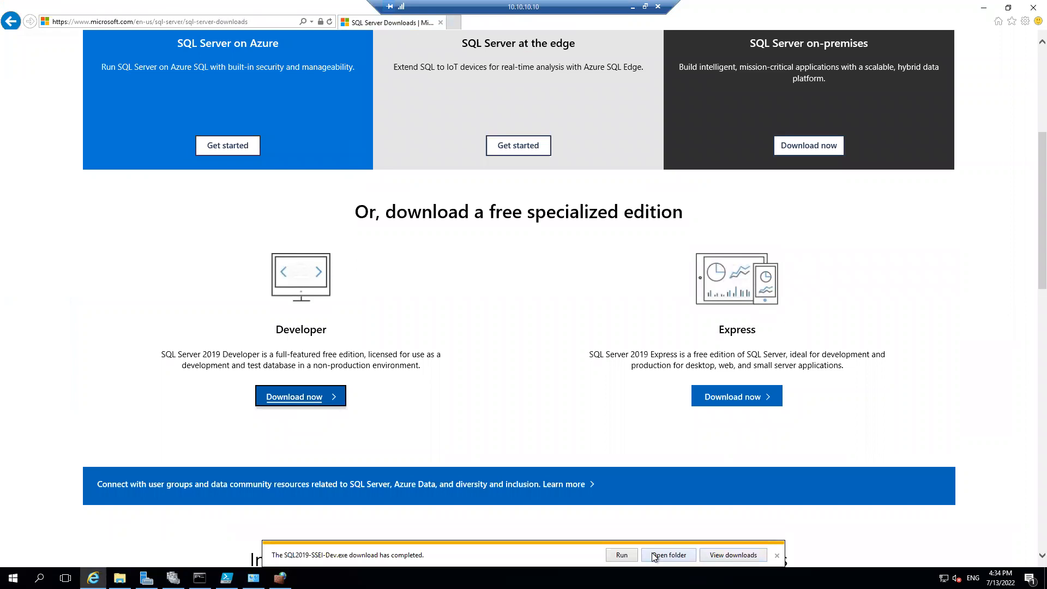
Run SQL2019-SSEI-Dev from the Downloads folder as administrator and download the English ISO installation media to that folder
{"action": "left_click", "coordinate": [668, 554]}
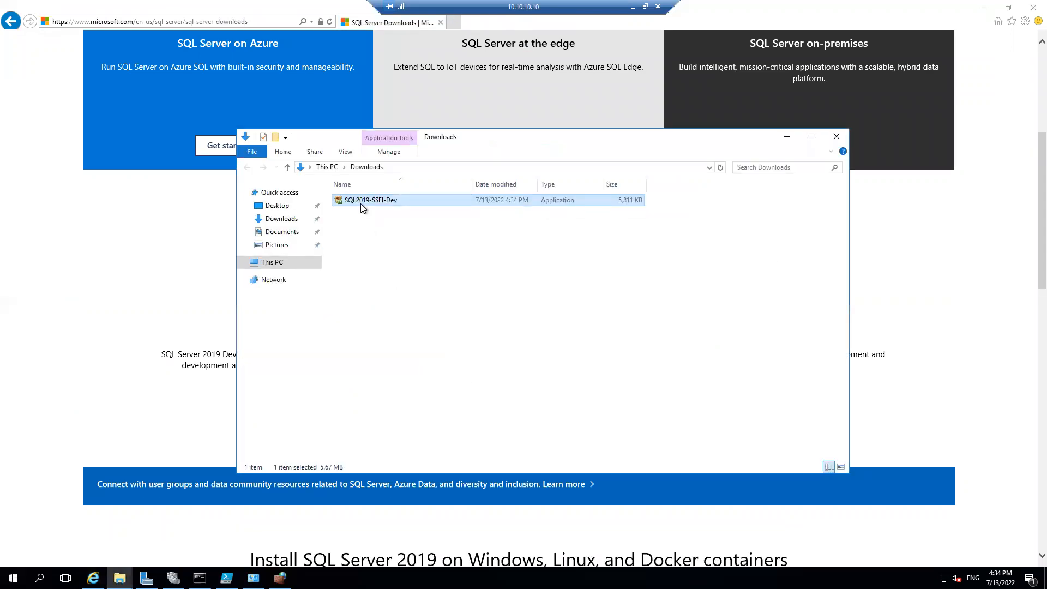
{"action": "right_click", "coordinate": [358, 201]}
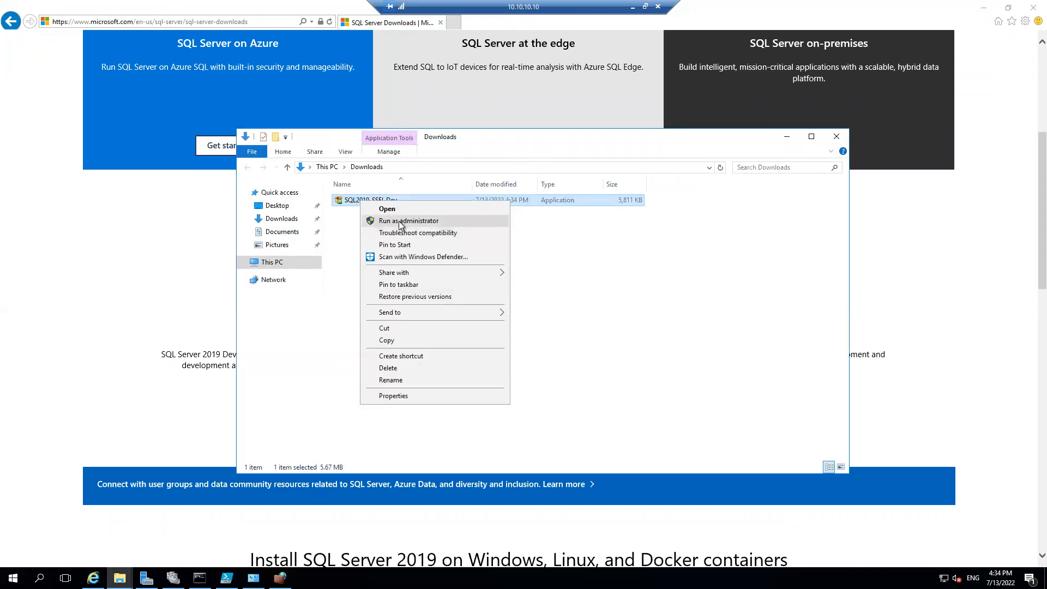
{"action": "left_click", "coordinate": [401, 221]}
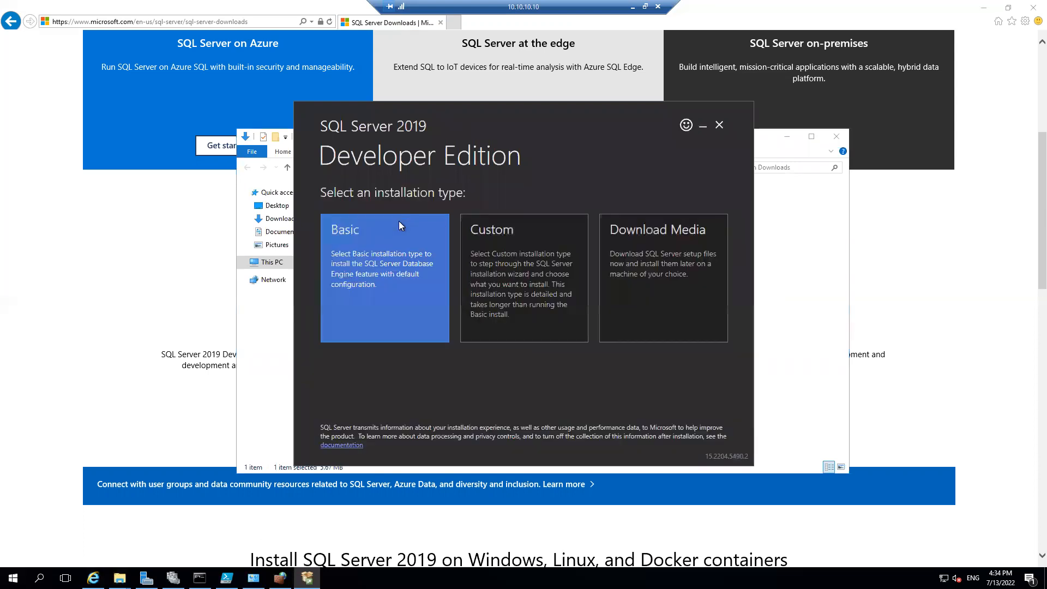
{"action": "left_click", "coordinate": [632, 260]}
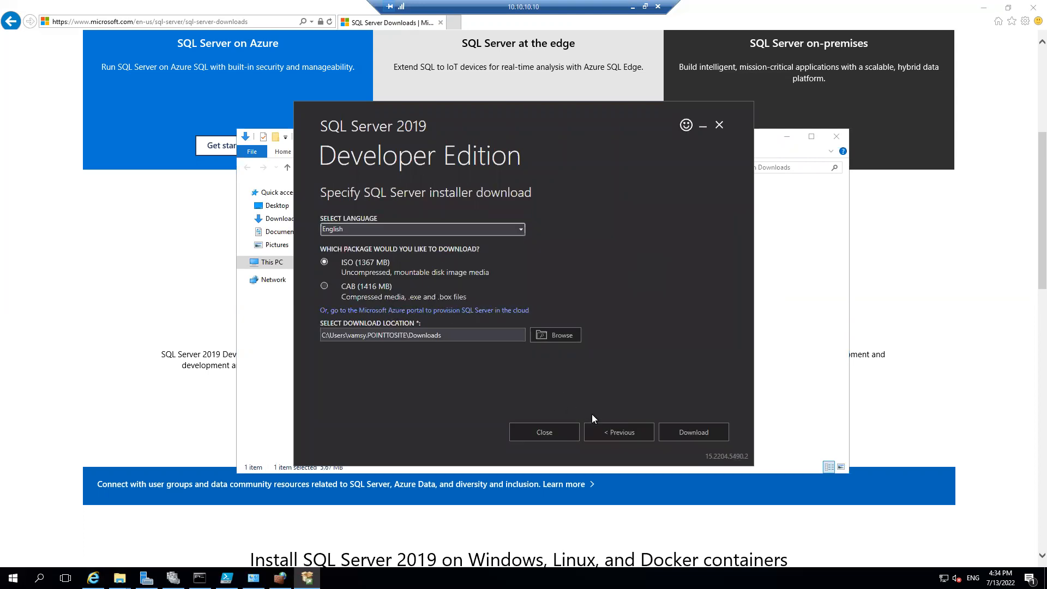
{"action": "left_click", "coordinate": [692, 431]}
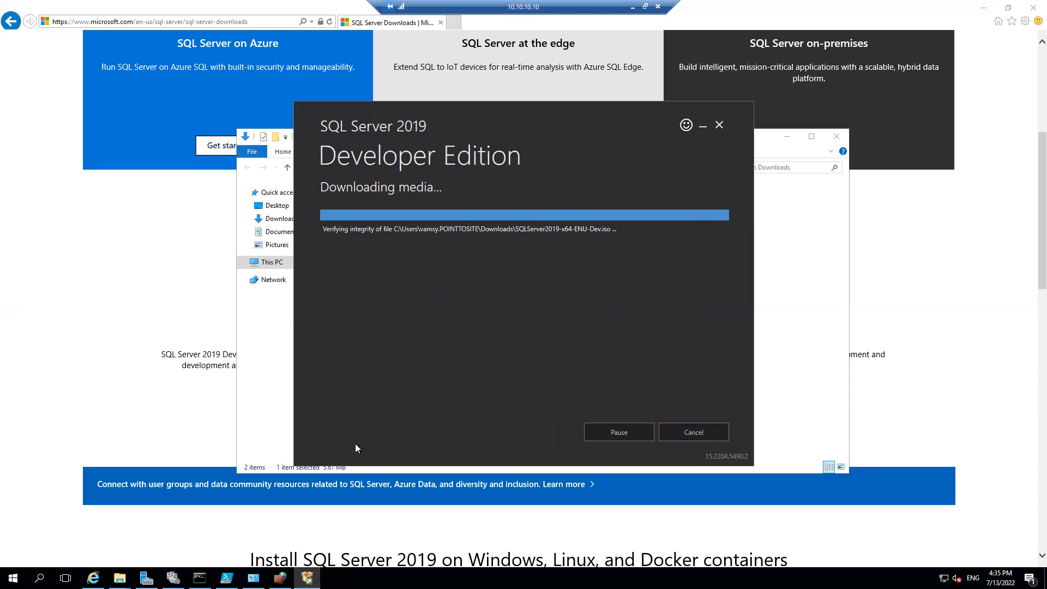
Go to the Downloads folder in the c$ File Explorer window and mount the SQLServer2019-x64-ENU-Dev ISO
{"action": "mouse_move", "coordinate": [119, 578]}
{"action": "left_click", "coordinate": [86, 533]}
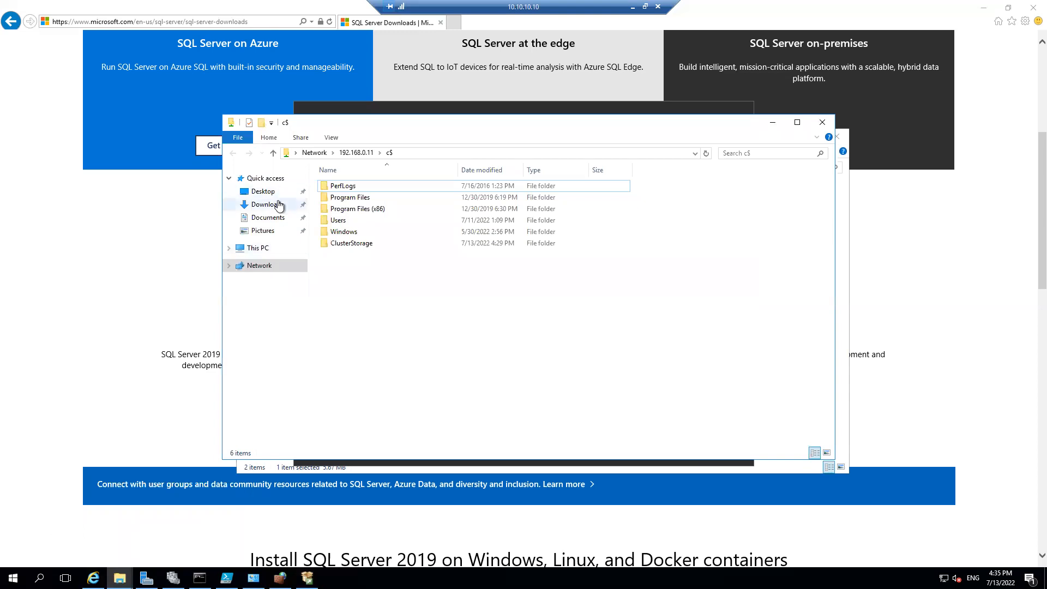
{"action": "left_click", "coordinate": [276, 204]}
{"action": "right_click", "coordinate": [386, 198]}
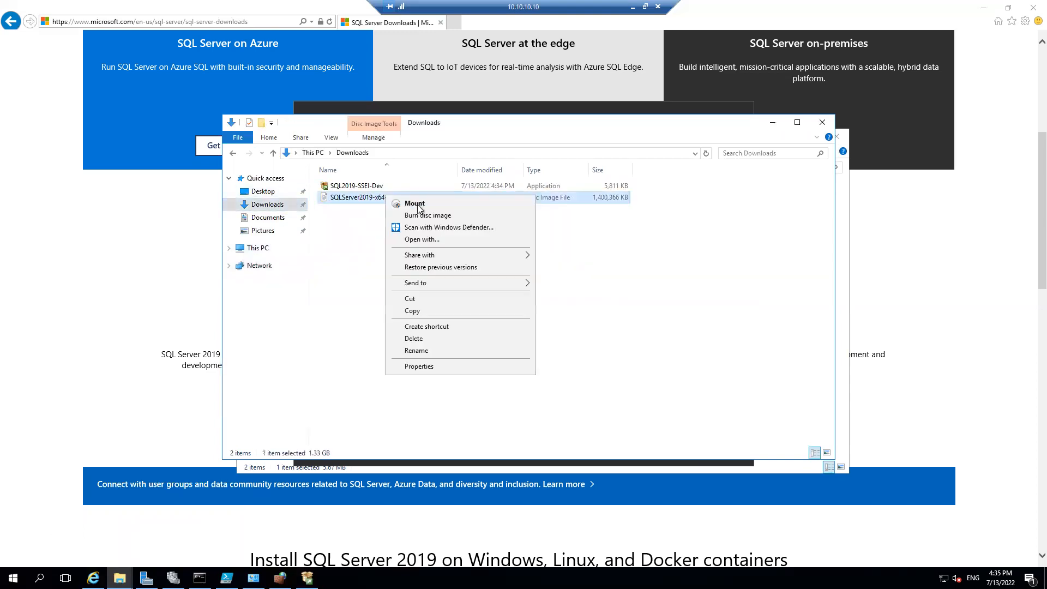
{"action": "left_click", "coordinate": [421, 207]}
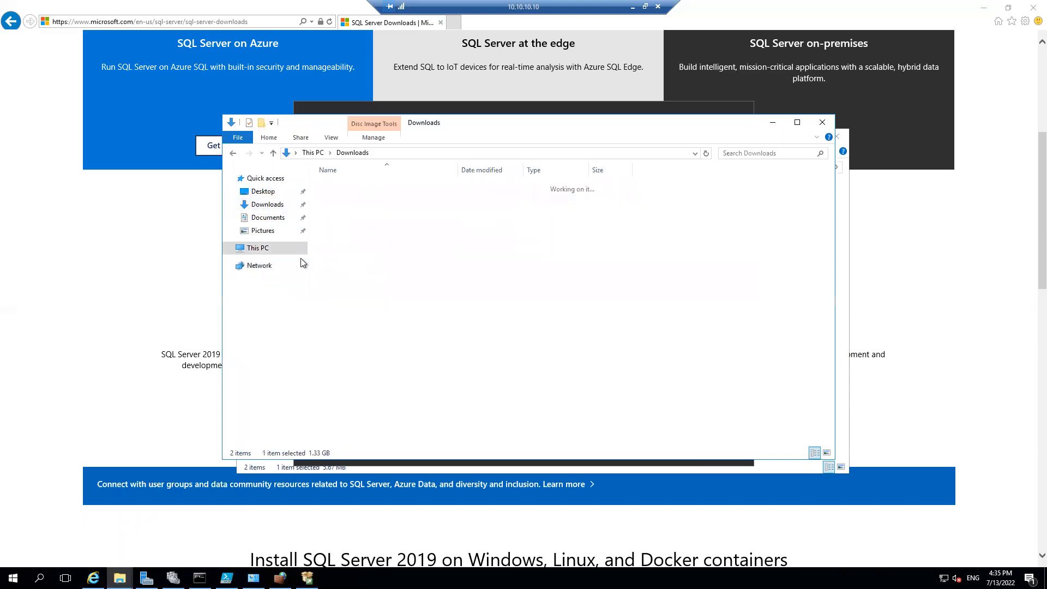
Run setup from the mounted SqlSetup_x64_ENU drive as administrator and start a new SQL Server stand-alone installation
{"action": "right_click", "coordinate": [337, 267]}
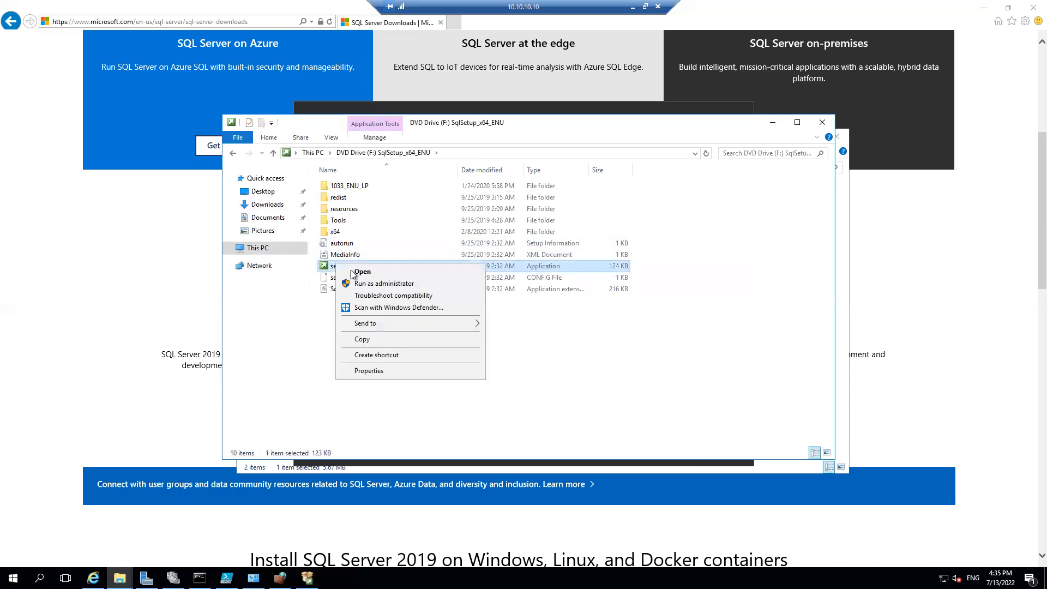
{"action": "left_click", "coordinate": [362, 283]}
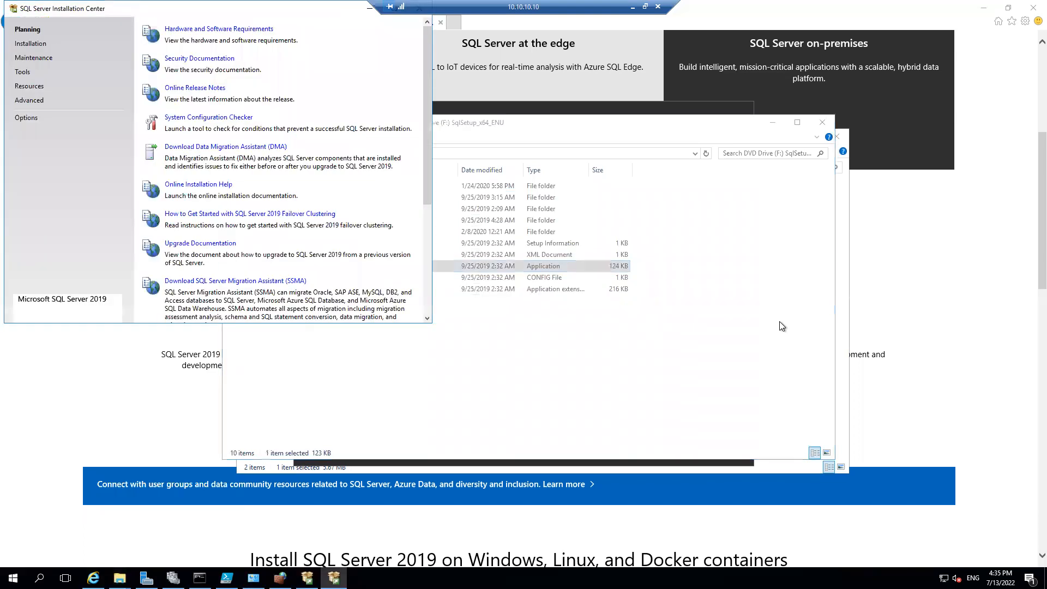
{"action": "left_click", "coordinate": [34, 44]}
{"action": "left_click", "coordinate": [224, 29]}
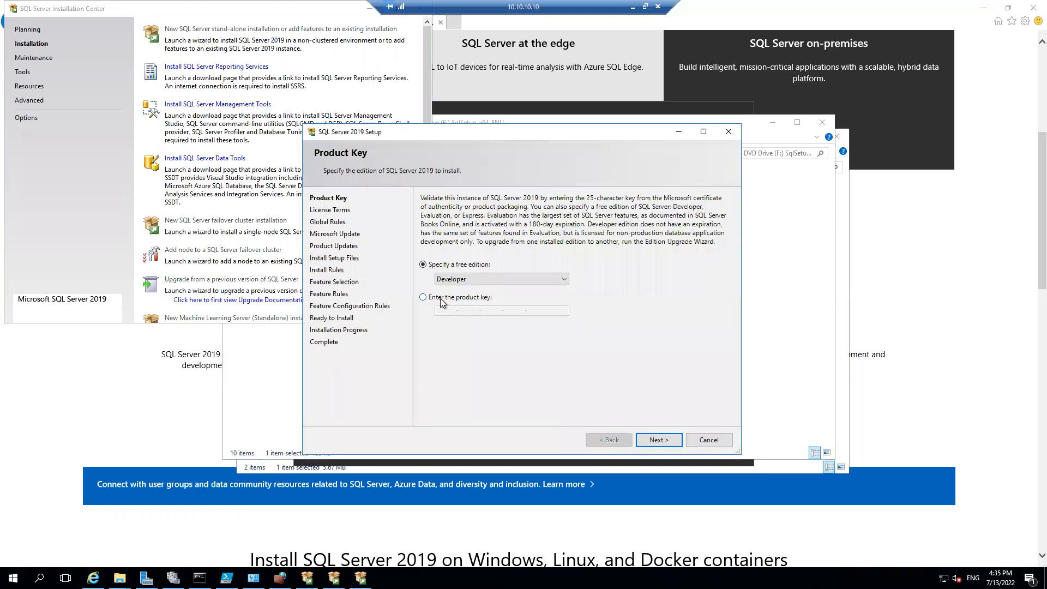
Keep the free Developer edition, accept the license terms and continue without using Microsoft Update to check for updates
{"action": "left_click", "coordinate": [650, 438]}
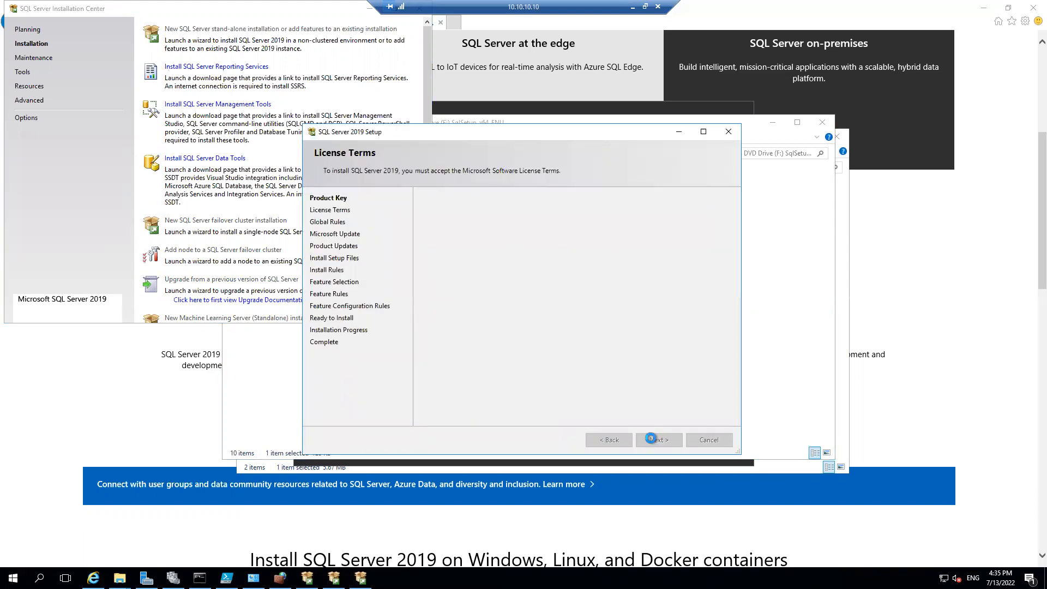
{"action": "left_click", "coordinate": [423, 368]}
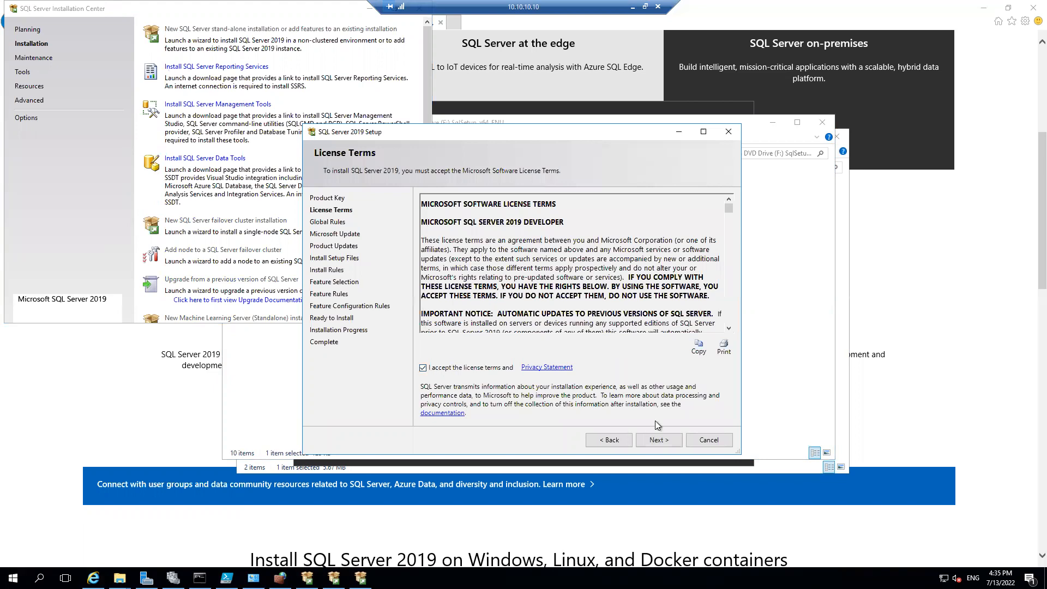
{"action": "left_click", "coordinate": [660, 440]}
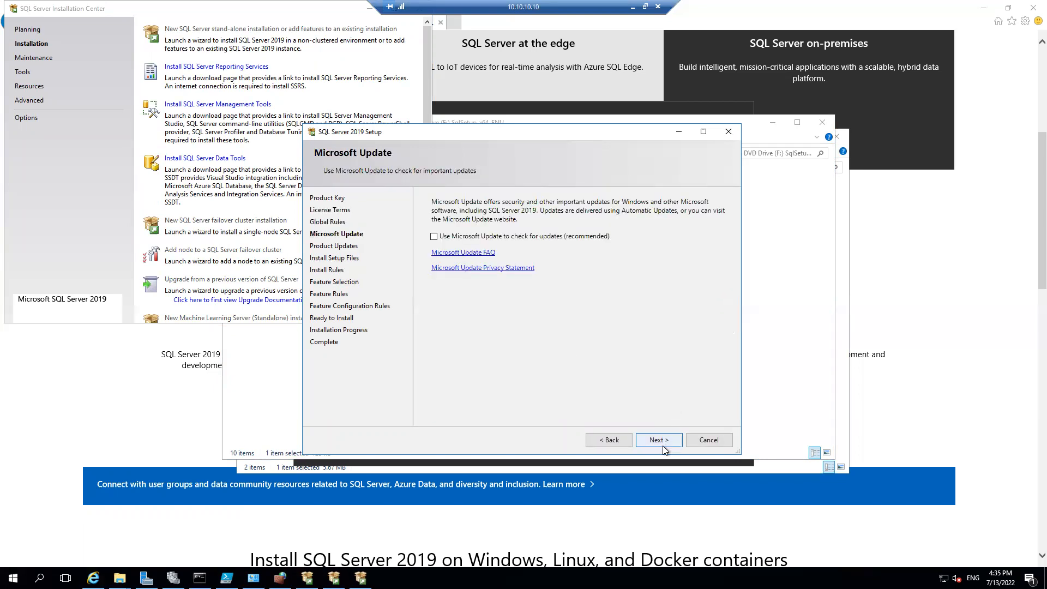
{"action": "left_click", "coordinate": [659, 440]}
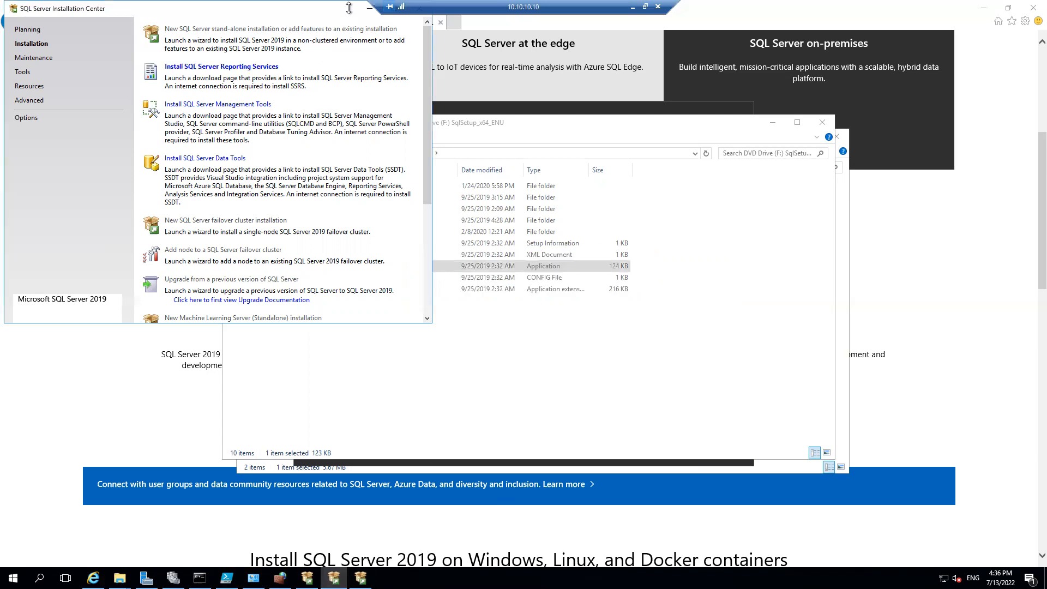
Clear away the SQL Server Installation Center, the browser and the DVD drive window to reach the setup wizard
{"action": "left_click", "coordinate": [369, 7]}
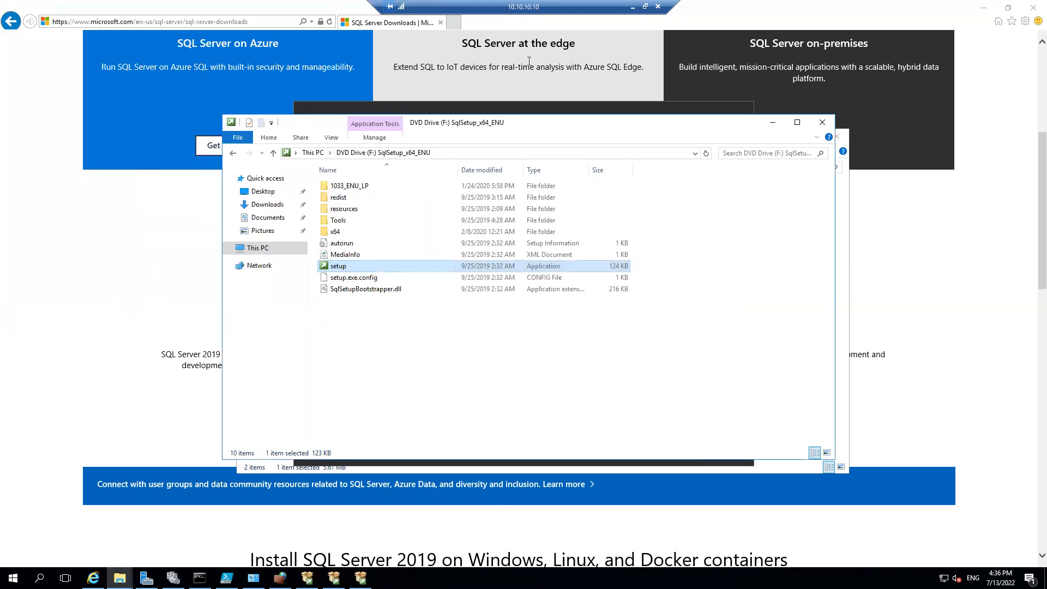
{"action": "left_click", "coordinate": [1029, 7]}
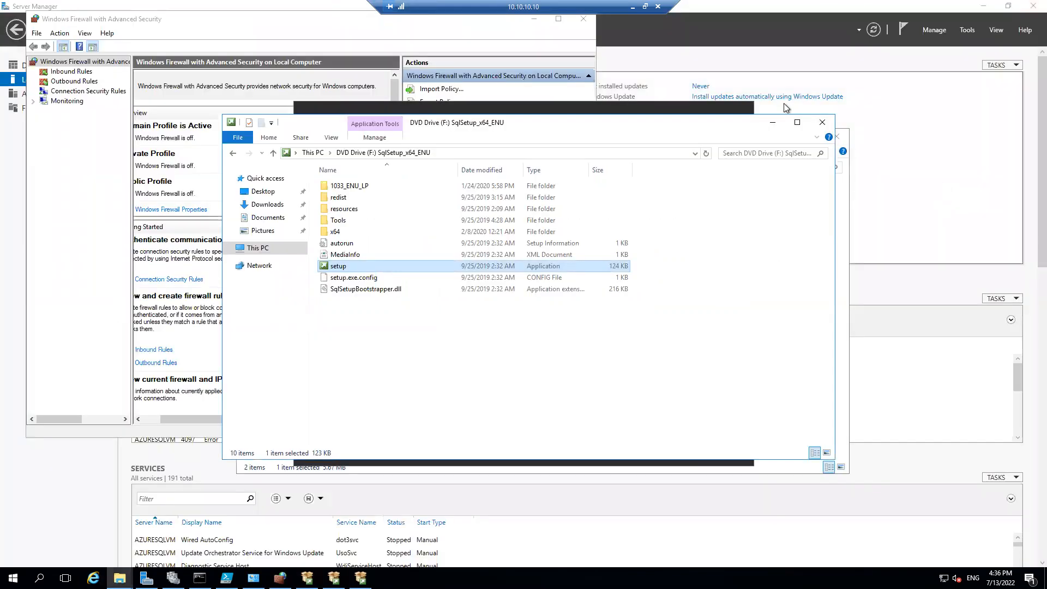
{"action": "left_click", "coordinate": [773, 122]}
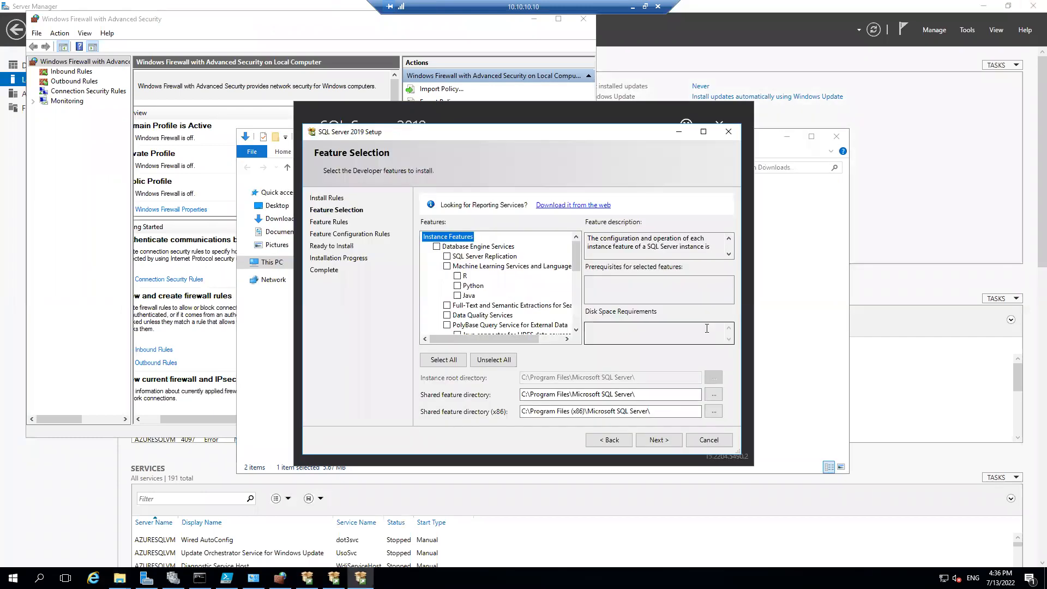
Select Database Engine Services, SQL Server Replication, Client Tools Connectivity, Client Tools Backwards Compatibility, Client Tools SDK and SQL Client Connectivity SDK as features
{"action": "left_click", "coordinate": [437, 247]}
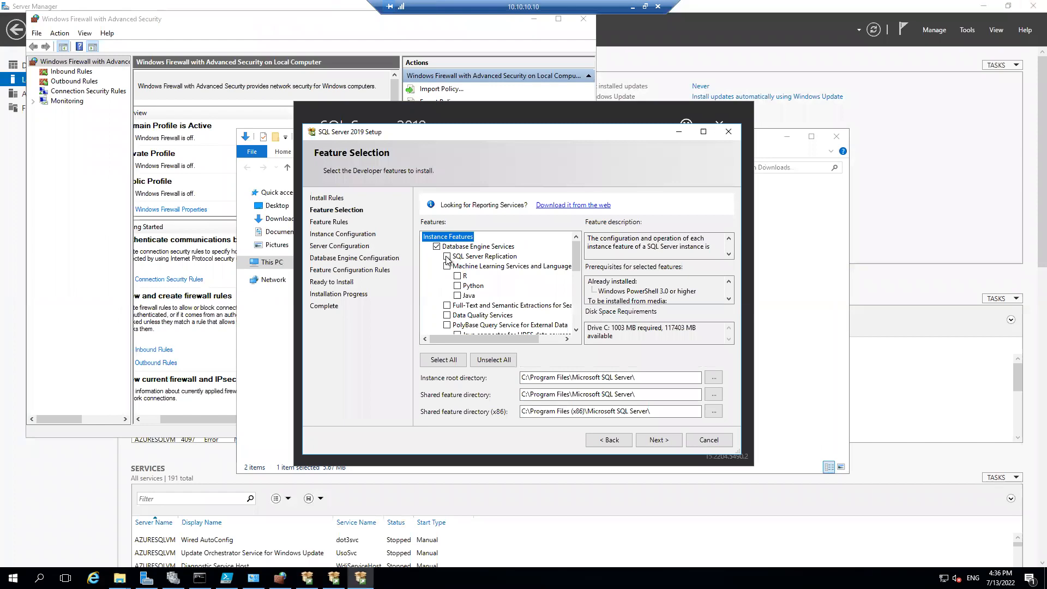
{"action": "left_click", "coordinate": [447, 256]}
{"action": "left_click_drag", "start_coordinate": [577, 260], "coordinate": [577, 299]}
{"action": "left_click", "coordinate": [437, 276]}
{"action": "left_click_drag", "start_coordinate": [577, 297], "coordinate": [577, 309]}
{"action": "left_click", "coordinate": [436, 276]}
{"action": "left_click", "coordinate": [436, 286]}
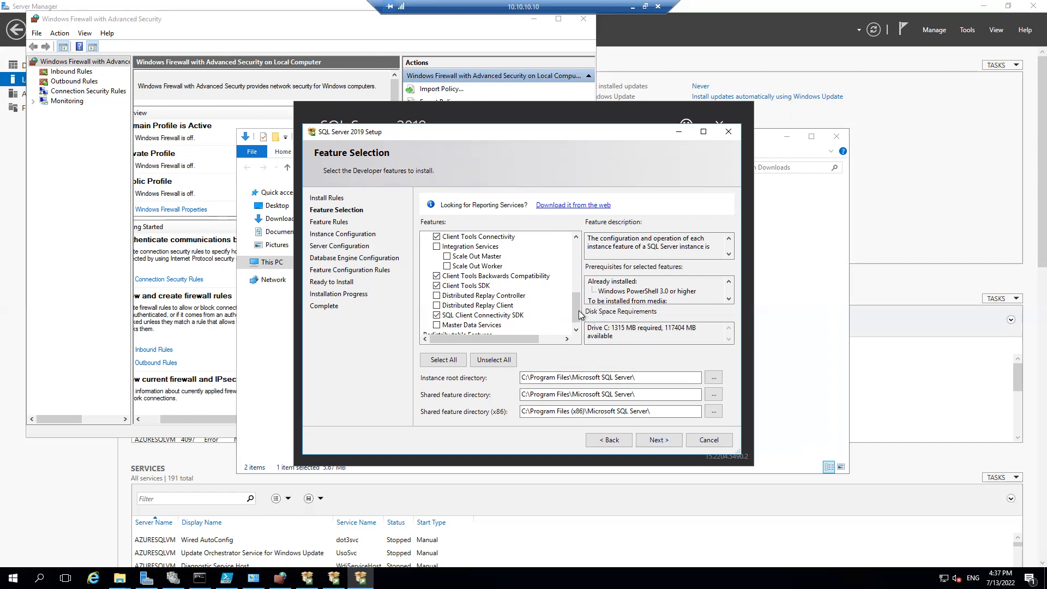
{"action": "left_click_drag", "start_coordinate": [578, 311], "coordinate": [574, 278]}
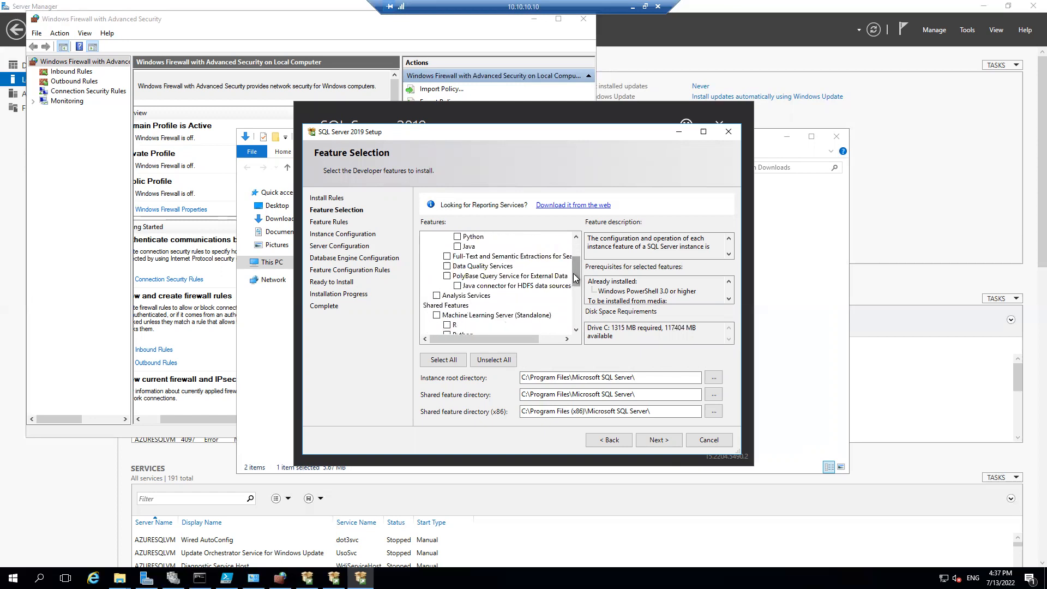
{"action": "left_click", "coordinate": [657, 442]}
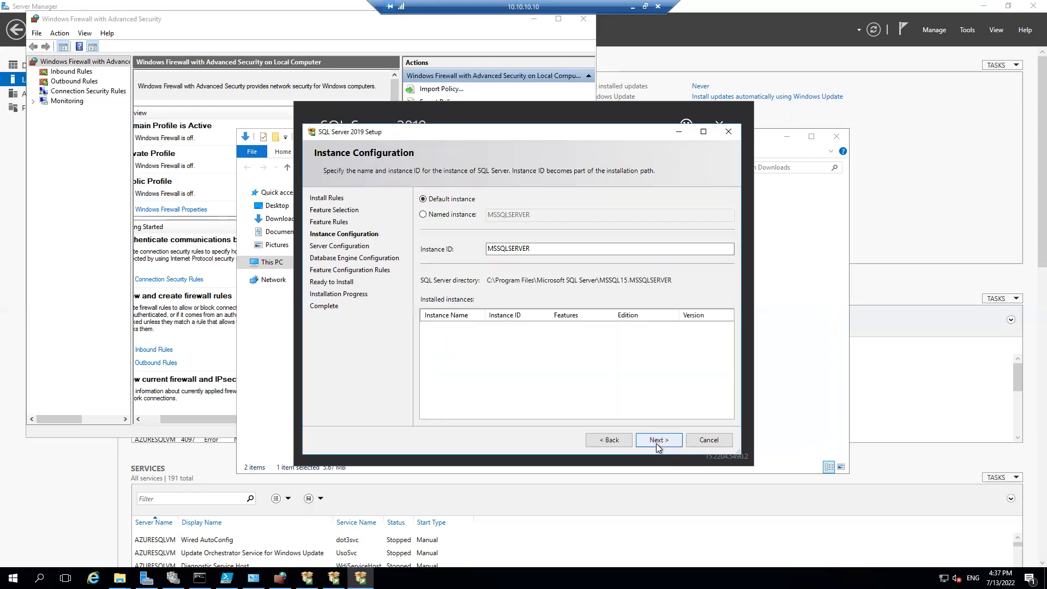
Keep the default instance MSSQLSERVER and set the SQL Server Agent service's startup type to Automatic
{"action": "left_click", "coordinate": [656, 443]}
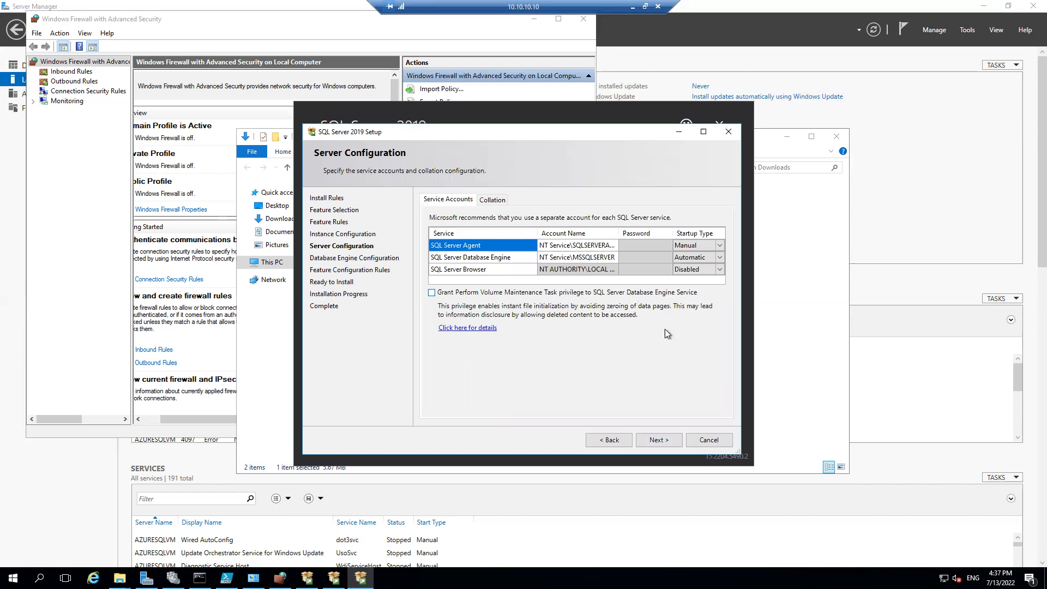
{"action": "left_click", "coordinate": [720, 246]}
{"action": "left_click", "coordinate": [691, 254]}
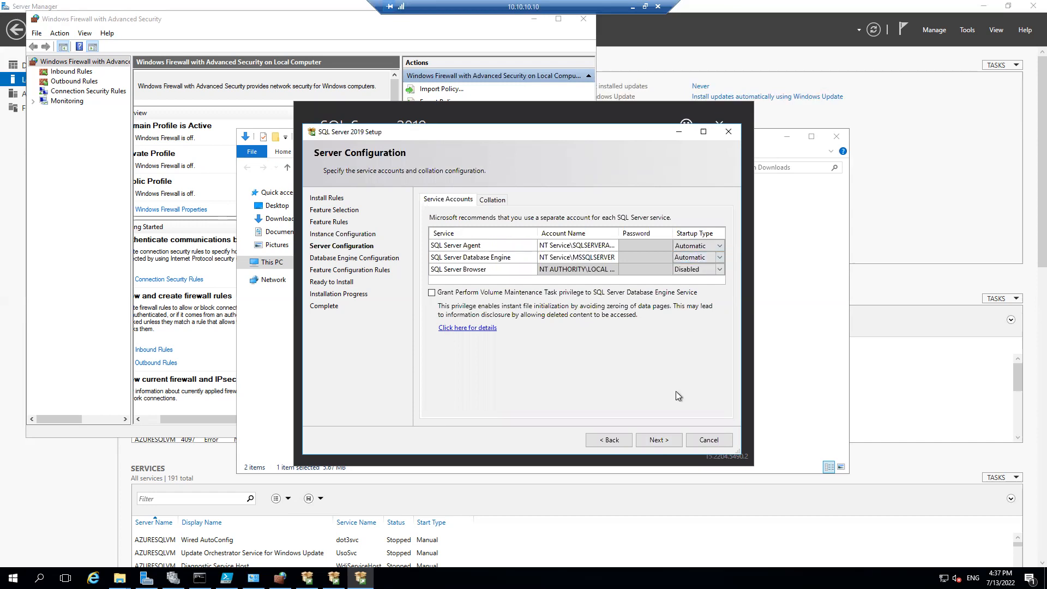
{"action": "left_click", "coordinate": [656, 442]}
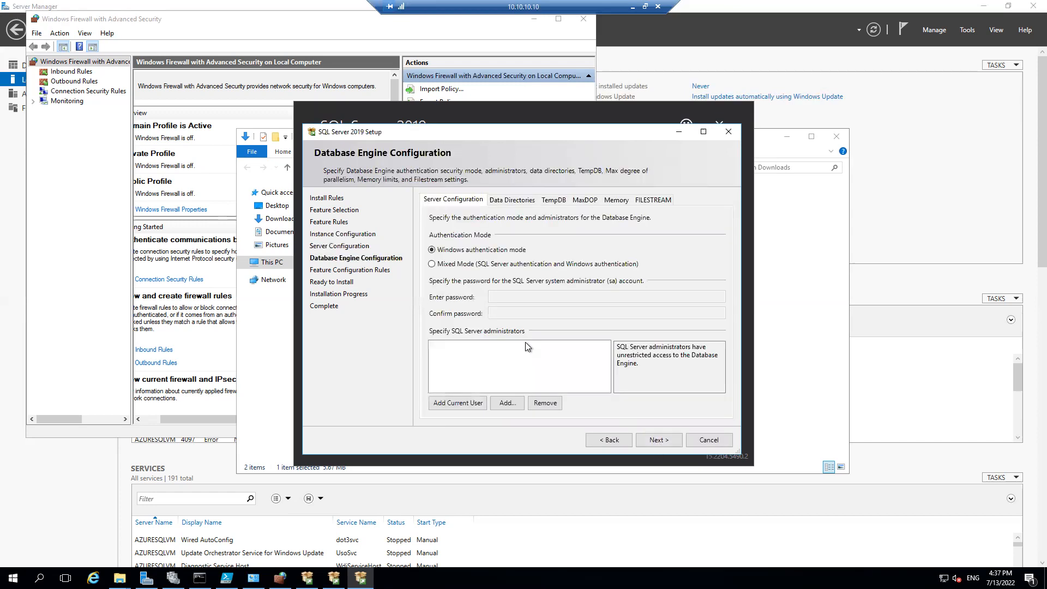
Add the current user as SQL Server administrator, choose Mixed Mode authentication, and enter and confirm the sa account password
{"action": "left_click", "coordinate": [478, 403]}
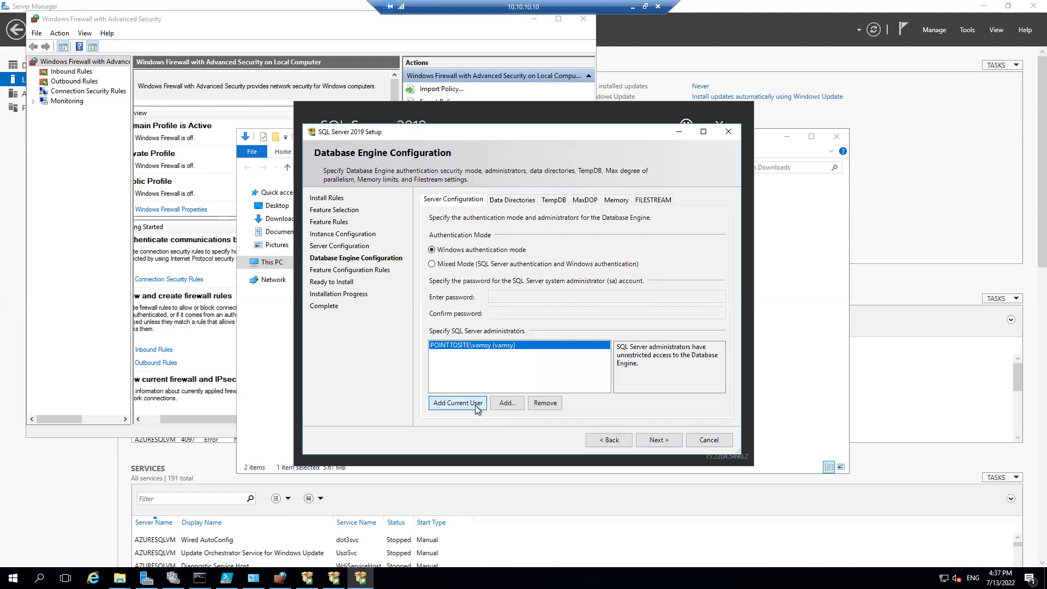
{"action": "left_click", "coordinate": [433, 265]}
{"action": "left_click", "coordinate": [500, 295]}
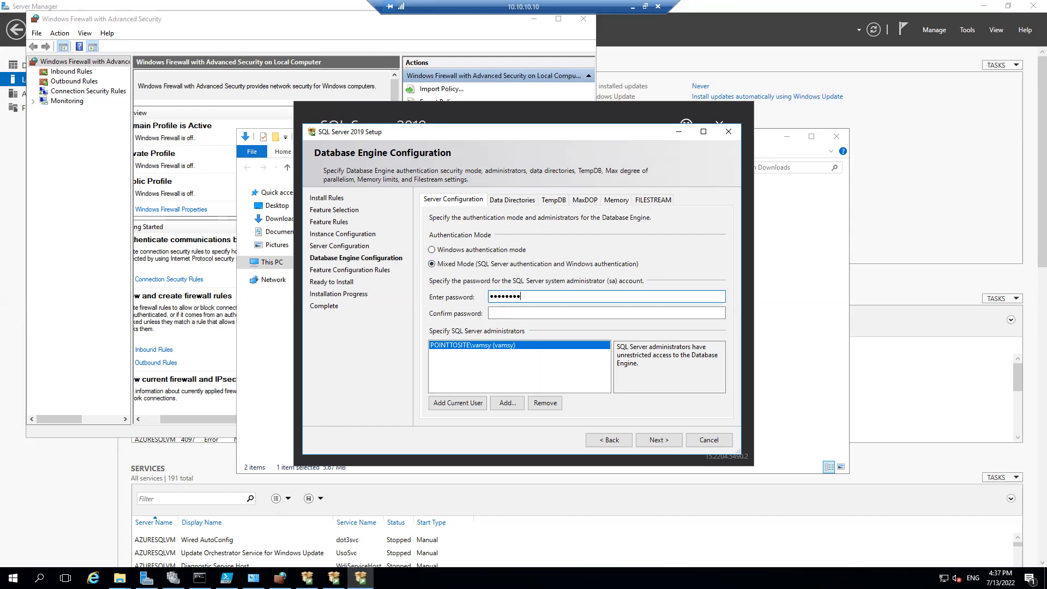
{"action": "key", "text": "Tab"}
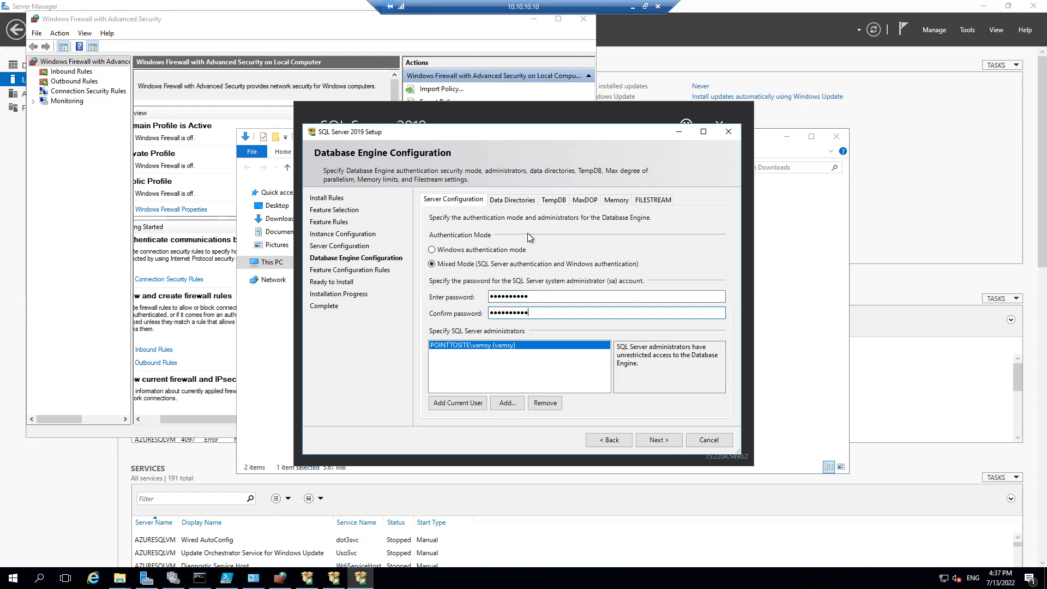
Review the data directories, keep their default paths and start the SQL Server 2019 installation
{"action": "left_click", "coordinate": [511, 202]}
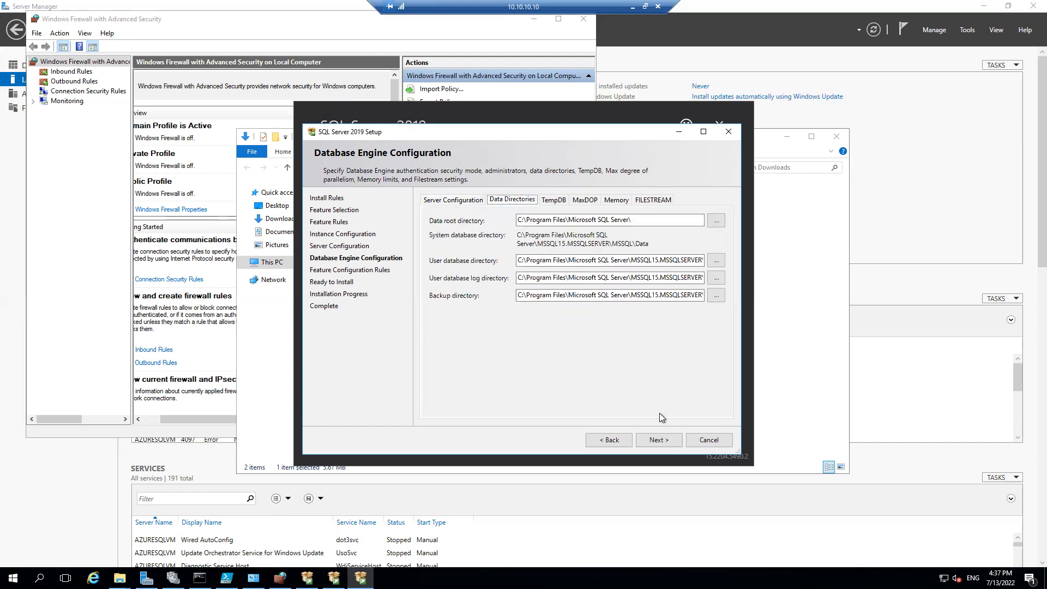
{"action": "left_click", "coordinate": [658, 439]}
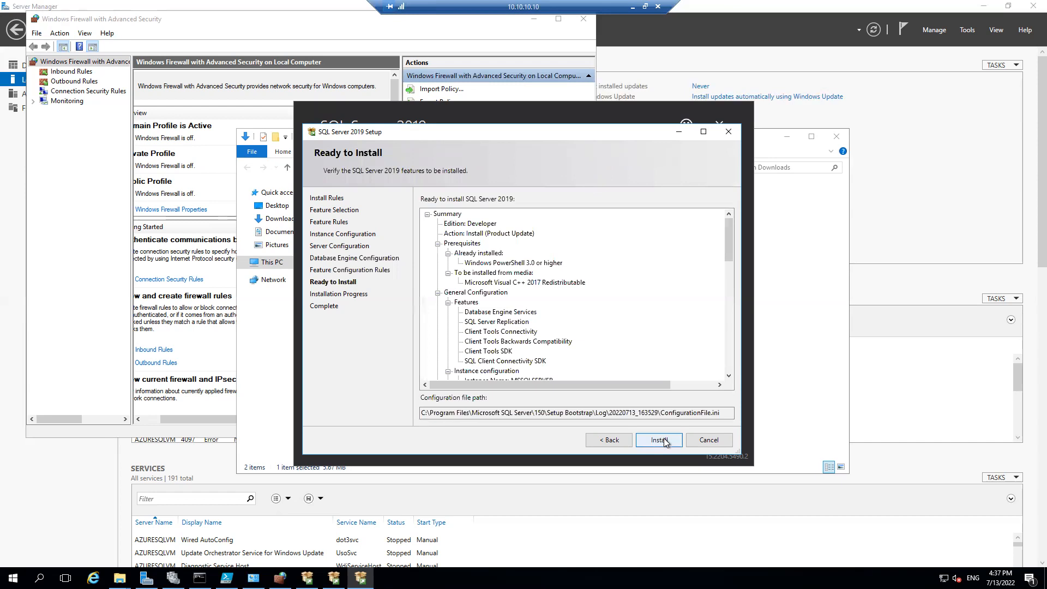
{"action": "left_click", "coordinate": [664, 440]}
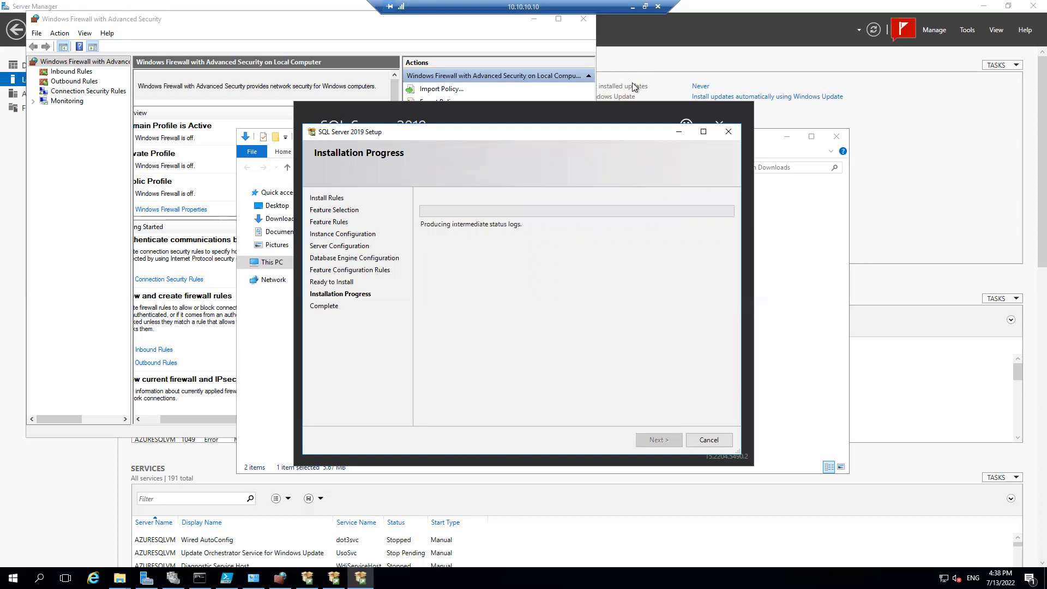
{"action": "left_click", "coordinate": [634, 7]}
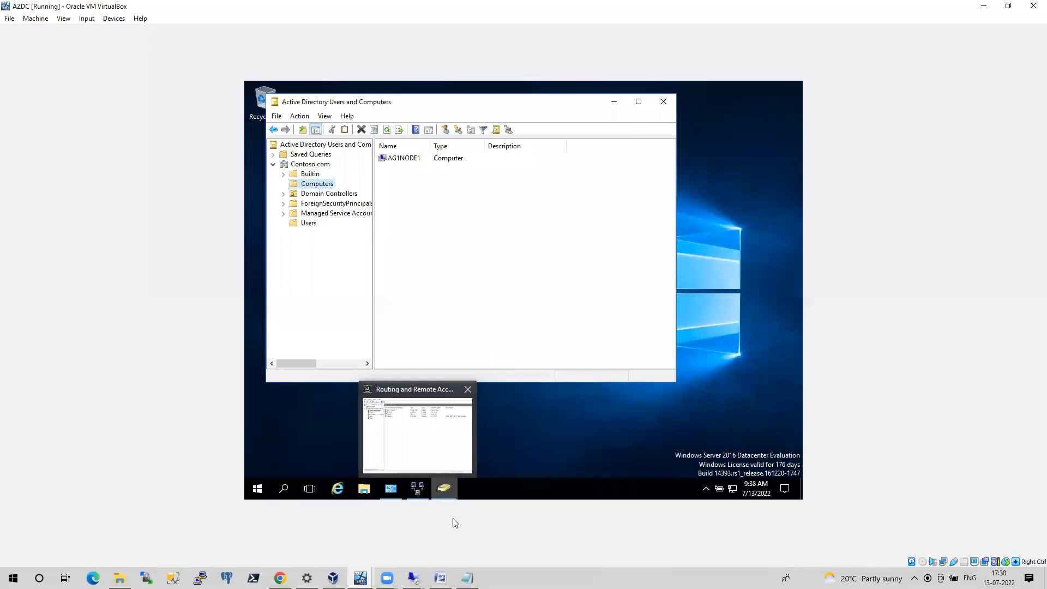
{"action": "mouse_move", "coordinate": [413, 577]}
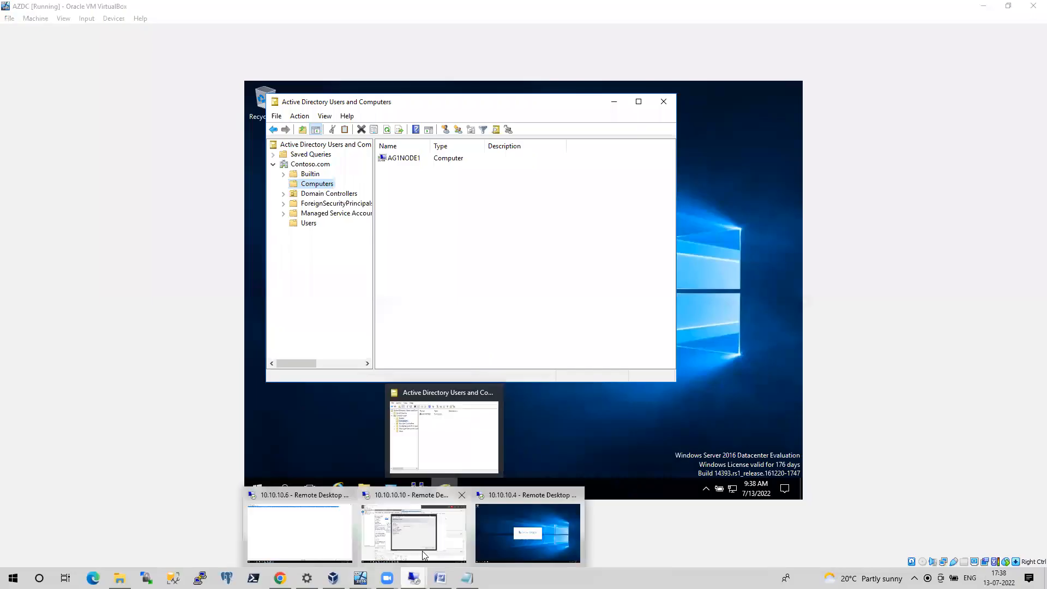
{"action": "left_click", "coordinate": [425, 555]}
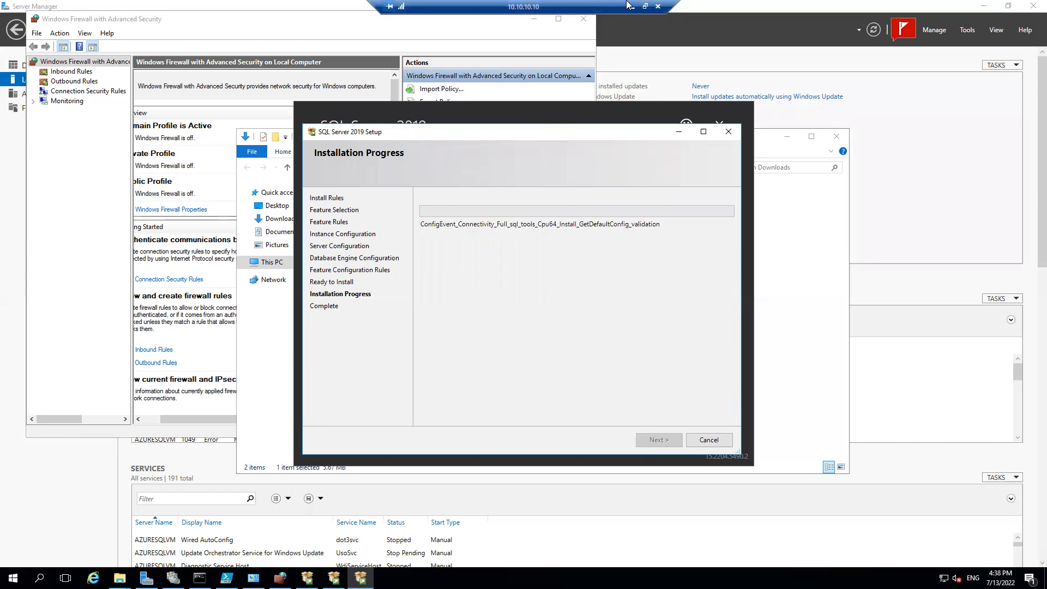
Switch to the 10.10.10.6 remote session and close the untitled Notepad file with the New-cluster command without saving it
{"action": "left_click", "coordinate": [631, 7]}
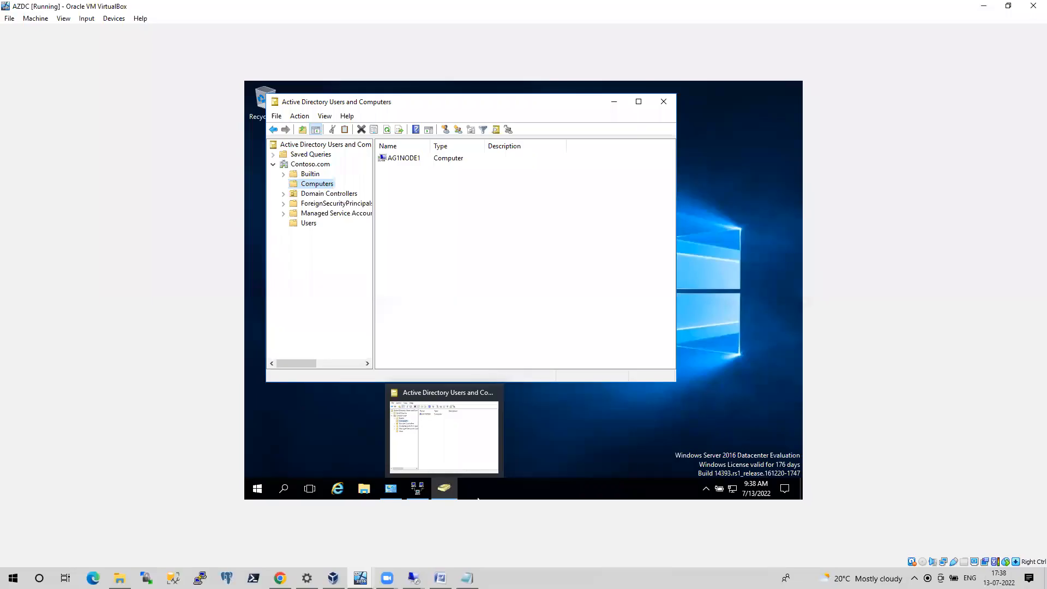
{"action": "mouse_move", "coordinate": [413, 578]}
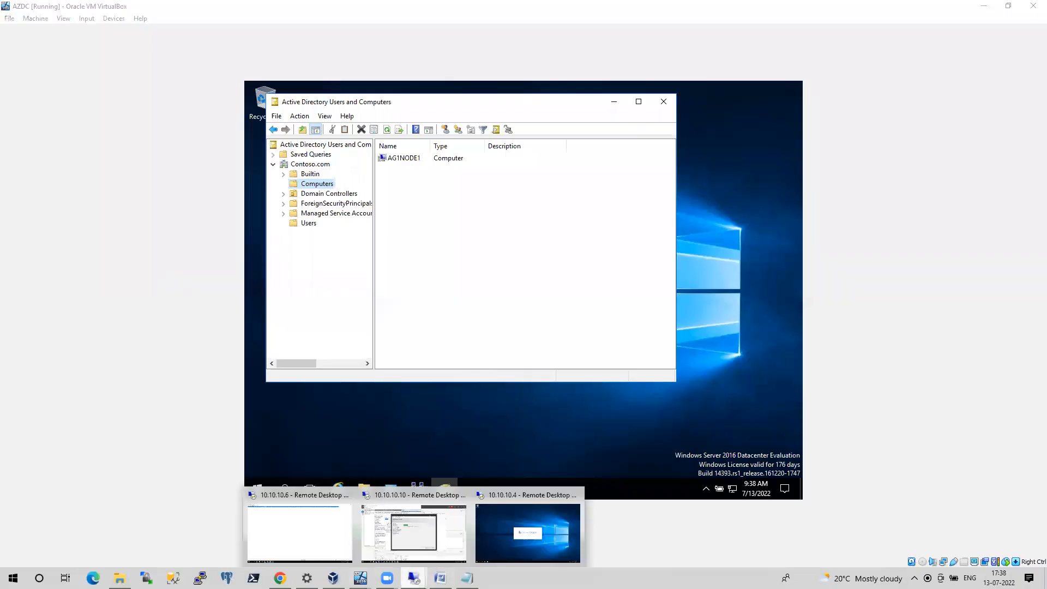
{"action": "left_click", "coordinate": [329, 550]}
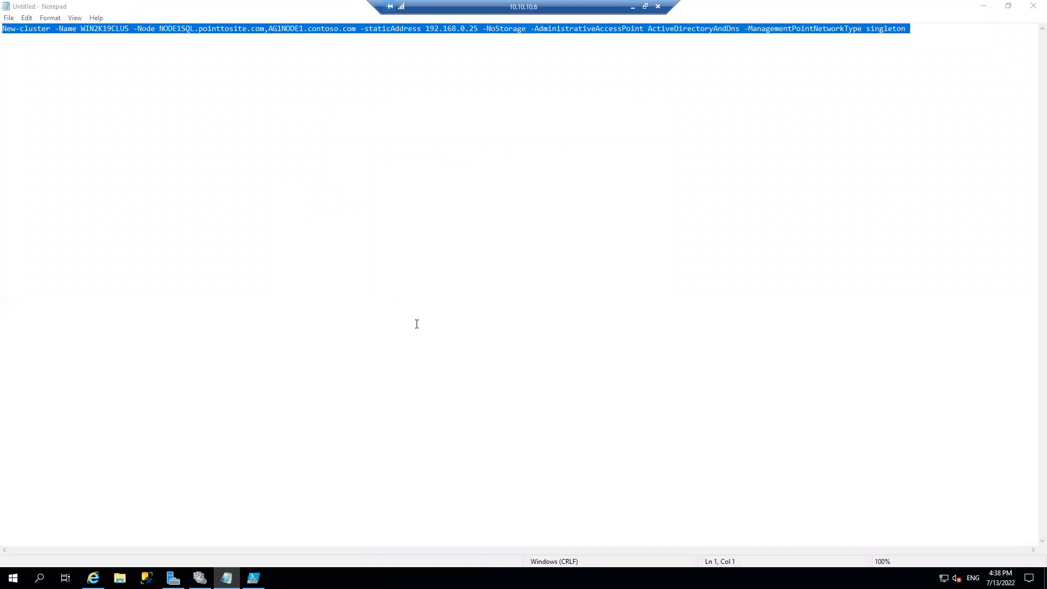
{"action": "left_click", "coordinate": [1028, 8]}
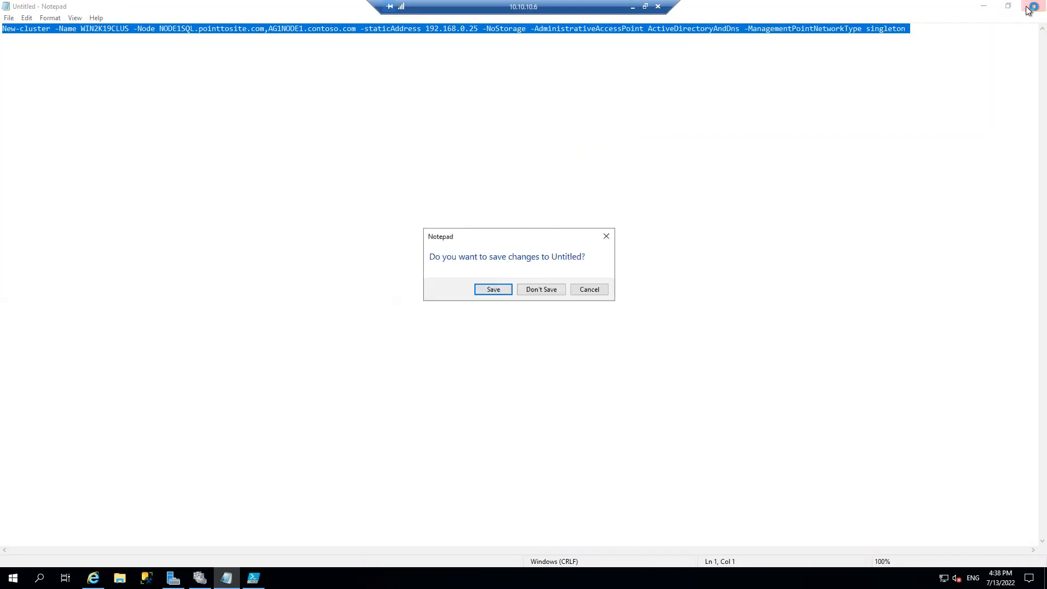
{"action": "left_click", "coordinate": [552, 293]}
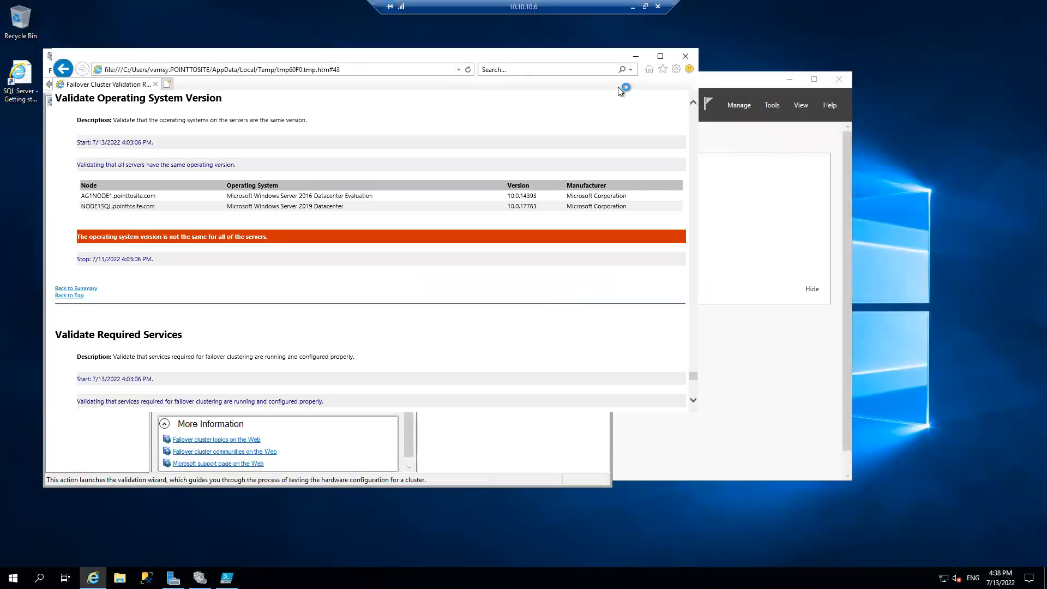
Minimize the validation report, finish the validation wizard, and close Failover Cluster Manager and Server Manager
{"action": "left_click", "coordinate": [634, 56]}
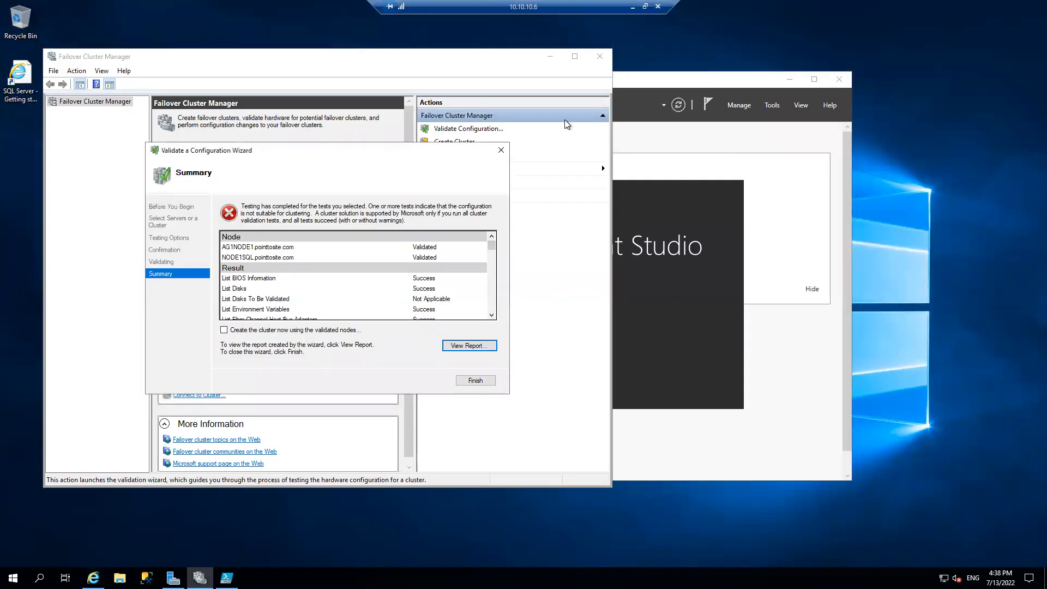
{"action": "left_click", "coordinate": [477, 380]}
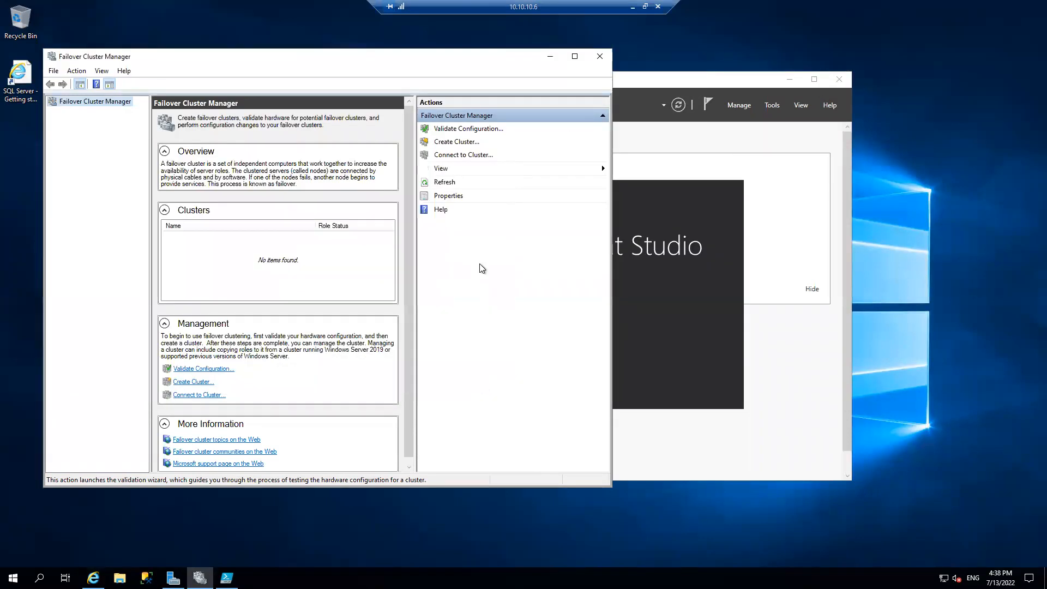
{"action": "left_click", "coordinate": [598, 57]}
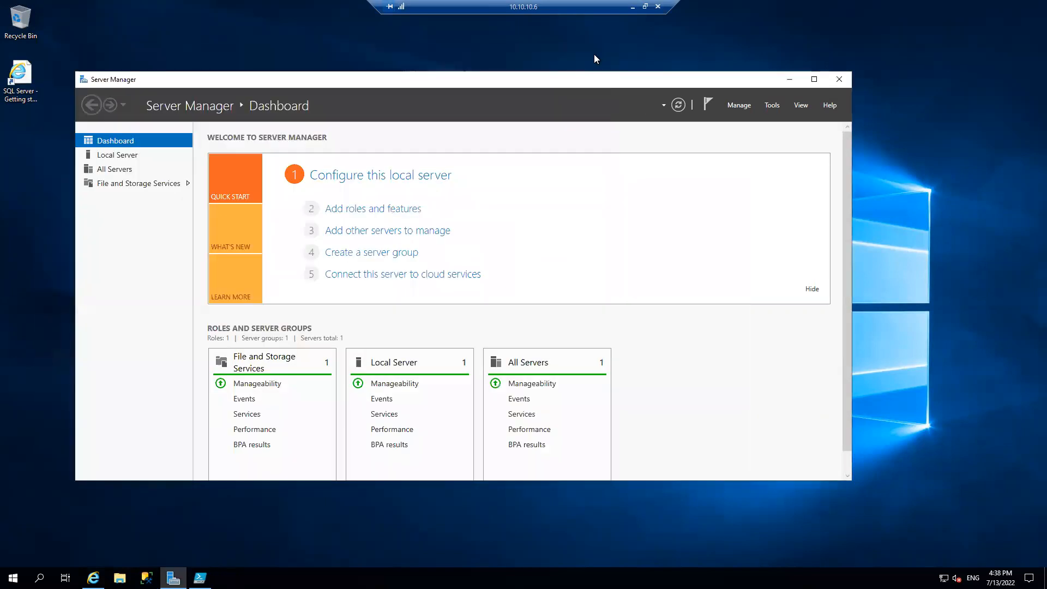
{"action": "left_click", "coordinate": [846, 81]}
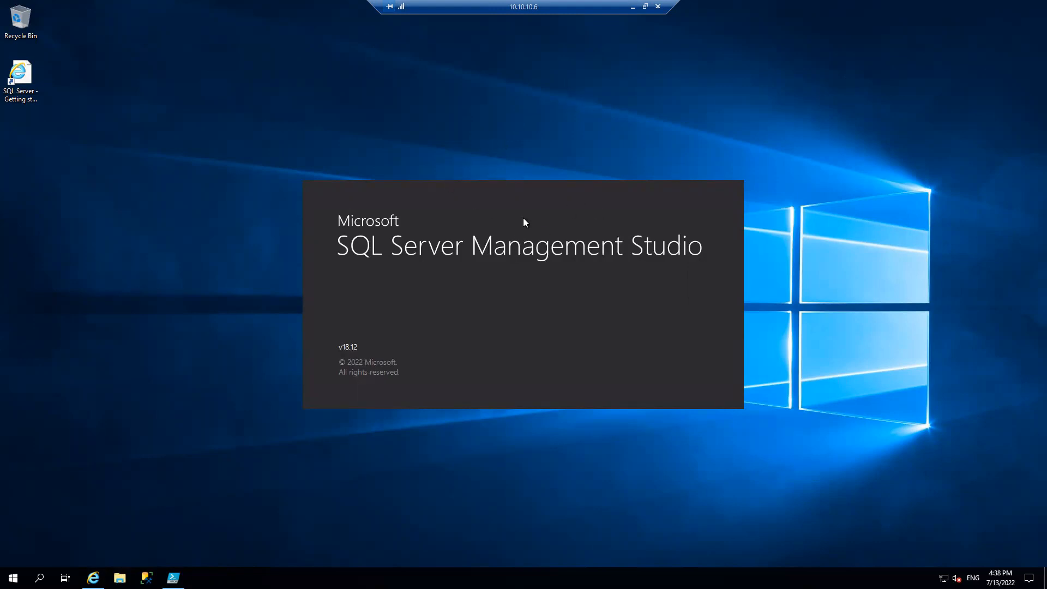
Switch to the 10.10.10.4 remote session and show the Computers container of pointtosite.com with a wider Name column
{"action": "left_click", "coordinate": [632, 6]}
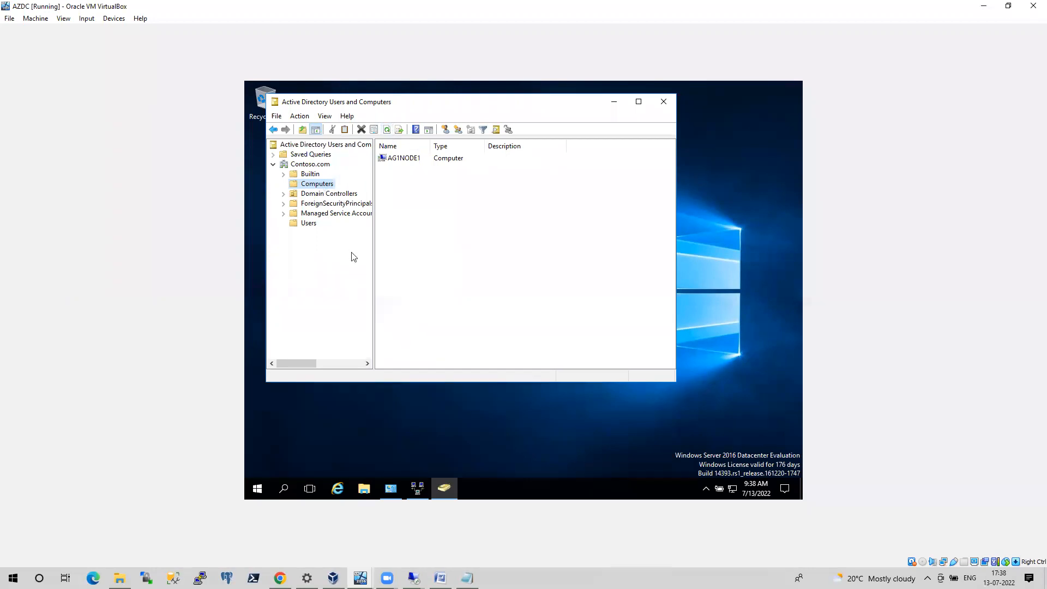
{"action": "mouse_move", "coordinate": [414, 578]}
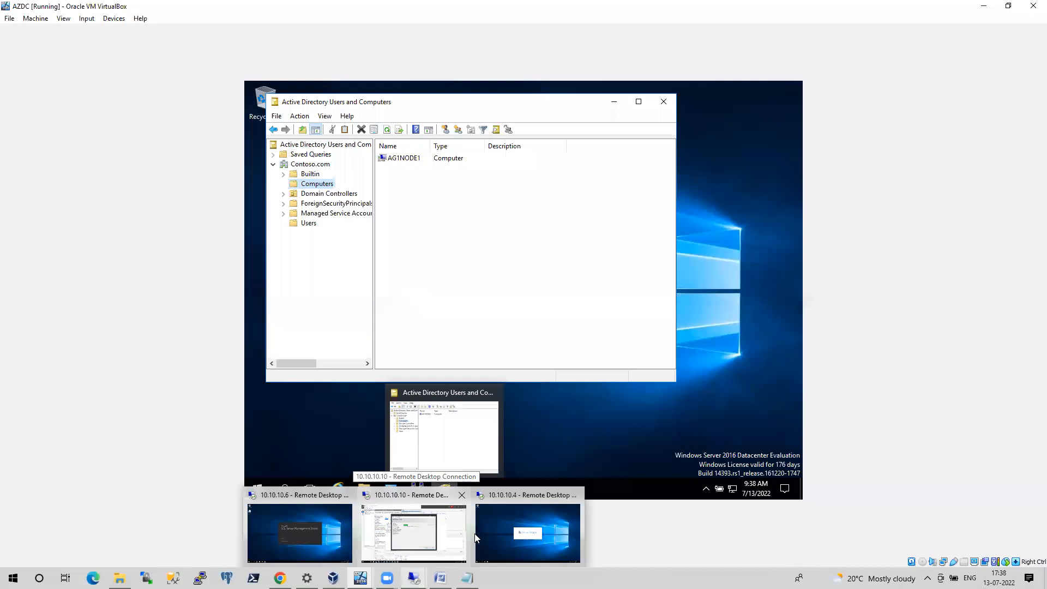
{"action": "left_click", "coordinate": [507, 532]}
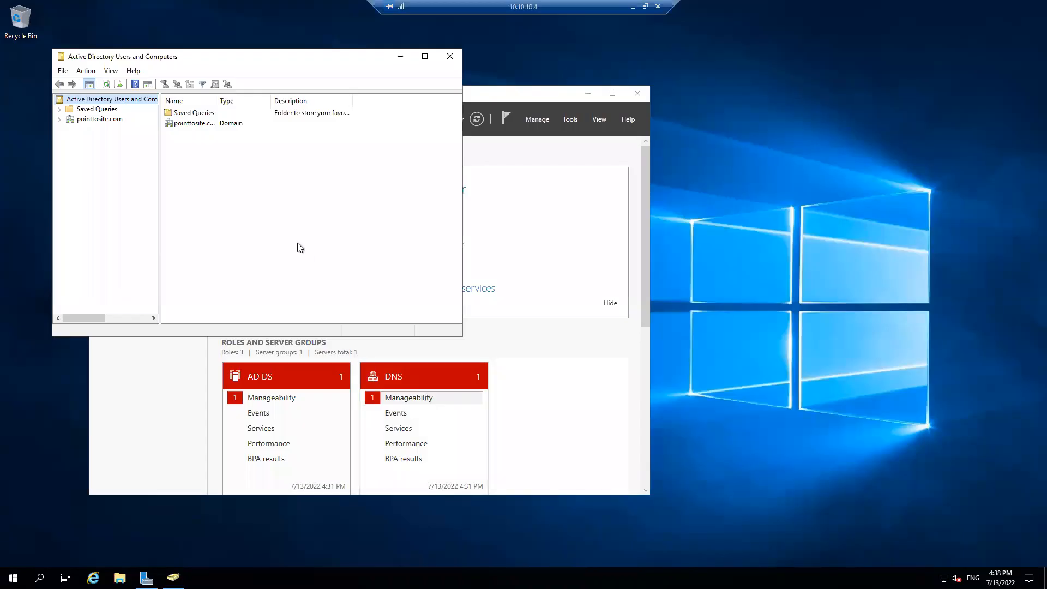
{"action": "double_click", "coordinate": [192, 124]}
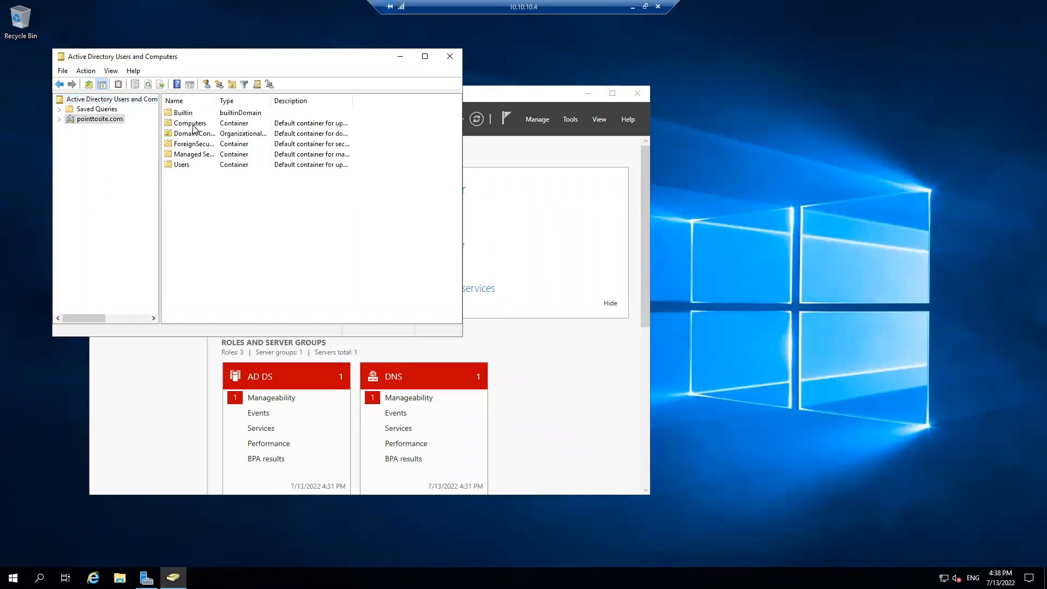
{"action": "double_click", "coordinate": [193, 125]}
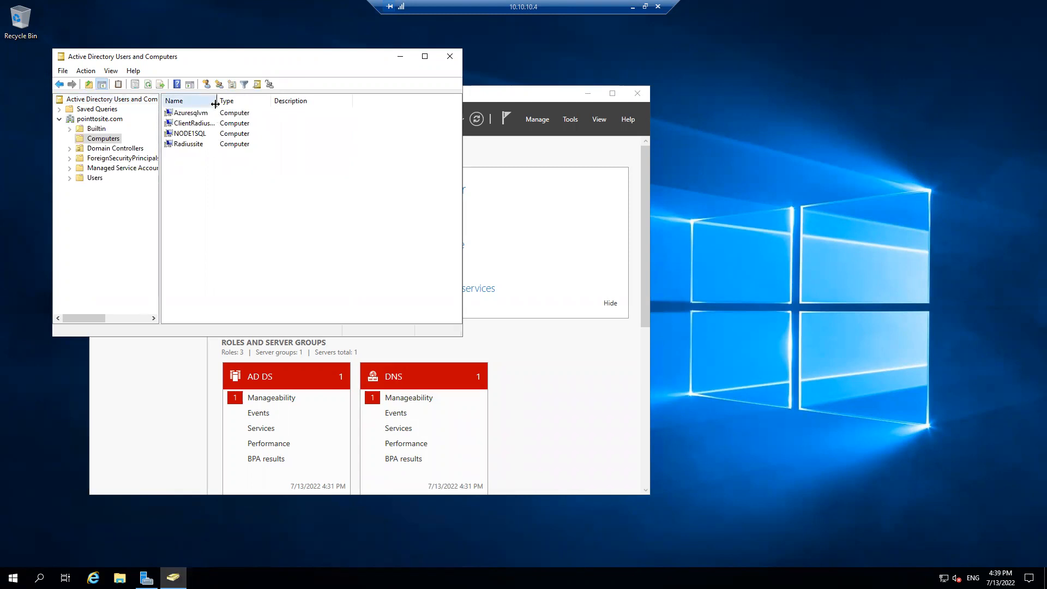
{"action": "left_click_drag", "start_coordinate": [215, 104], "coordinate": [258, 109]}
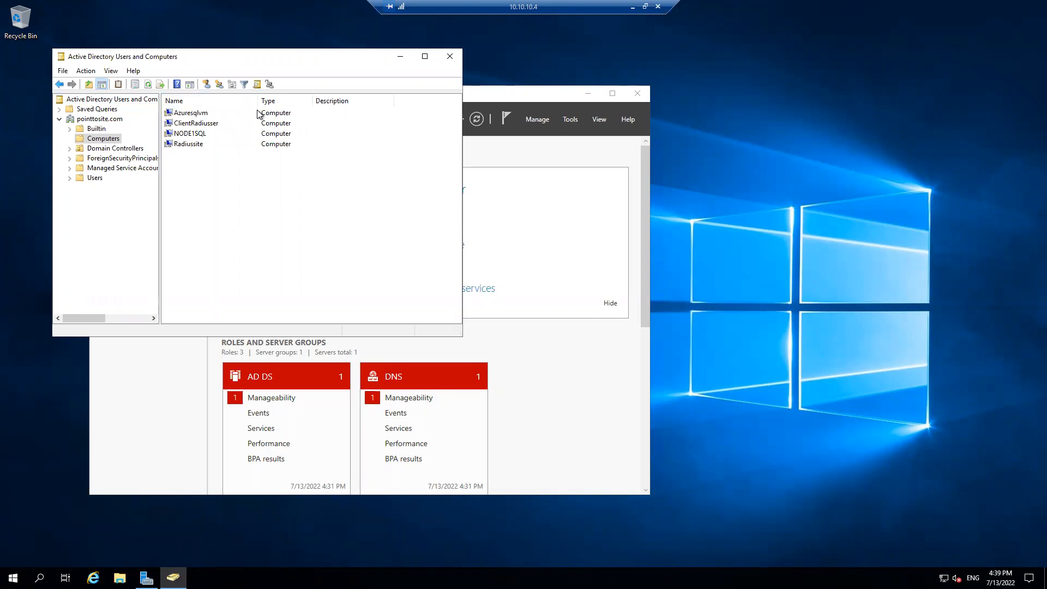
Run dnsmgmt.msc, place DNS Manager beside Active Directory Users and Computers, and show InternalHost's pointtosite.com forward lookup zone
{"action": "key", "text": "super+r"}
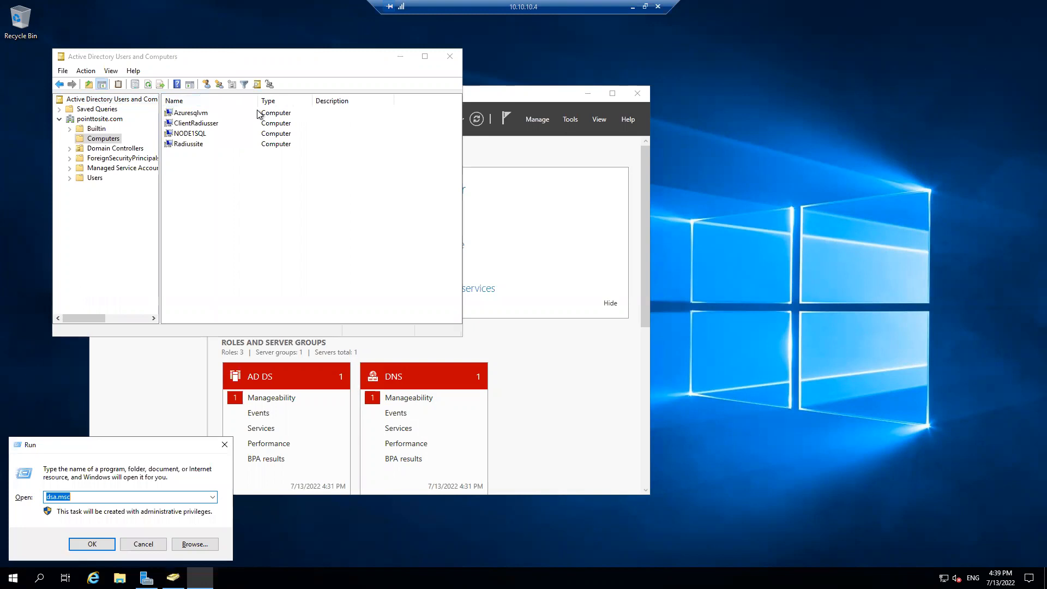
{"action": "type", "text": "dnsm"}
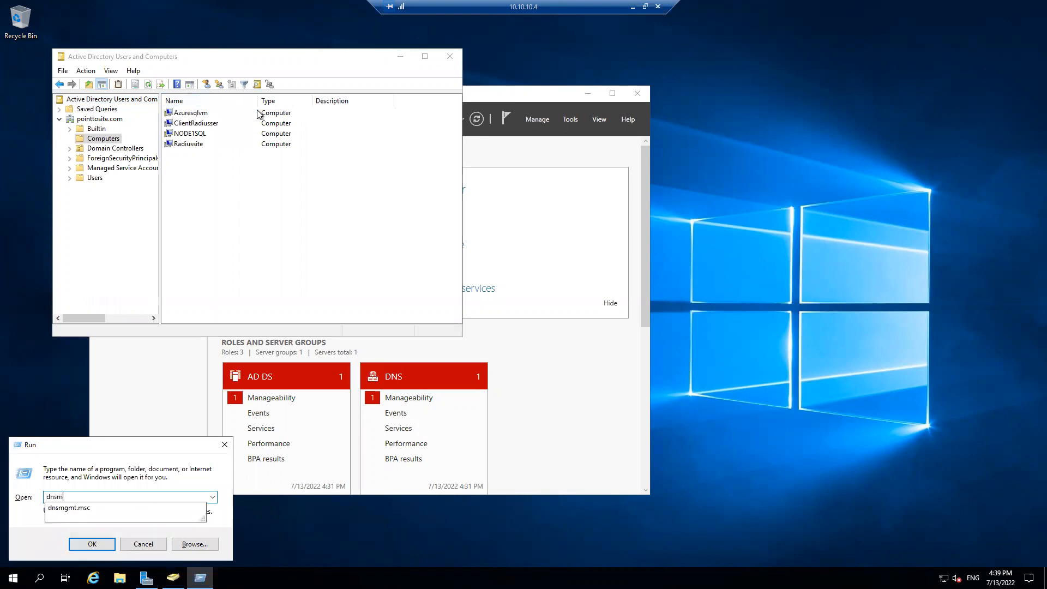
{"action": "type", "text": "gmt.msc"}
{"action": "key", "text": "Return"}
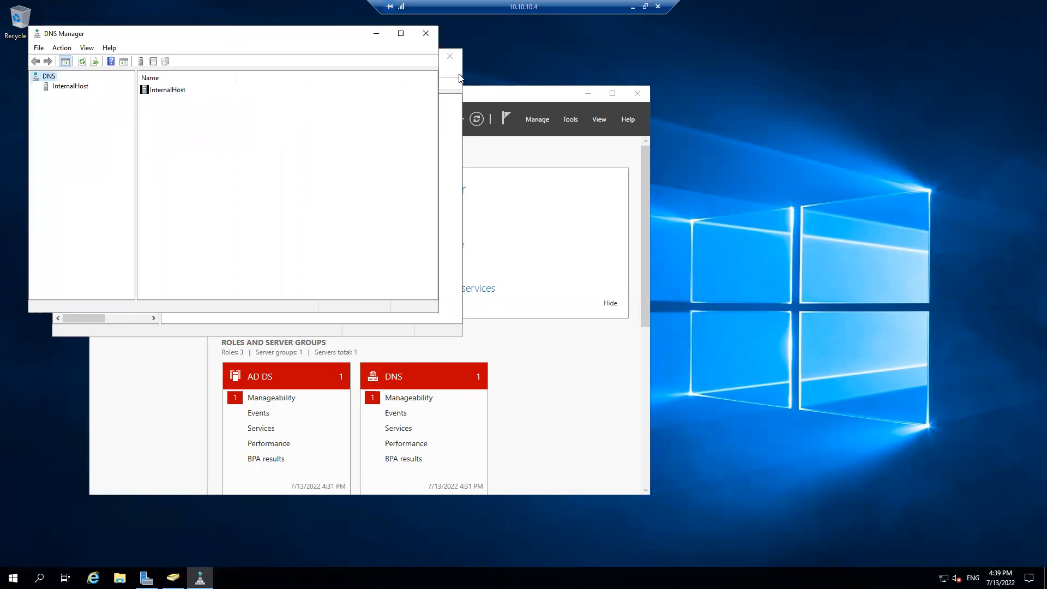
{"action": "left_click_drag", "start_coordinate": [231, 34], "coordinate": [542, 104]}
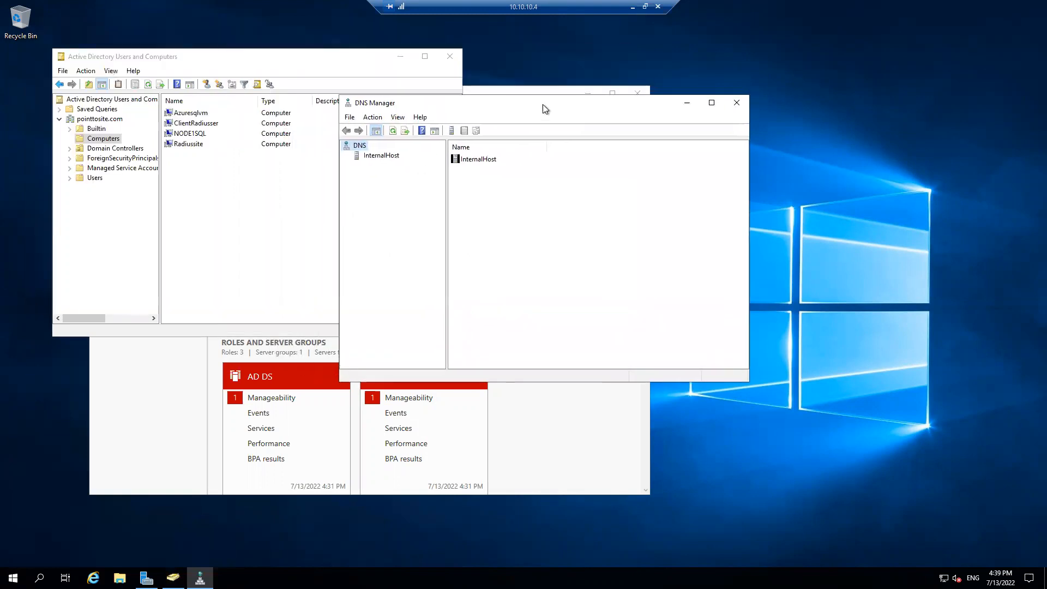
{"action": "double_click", "coordinate": [390, 157]}
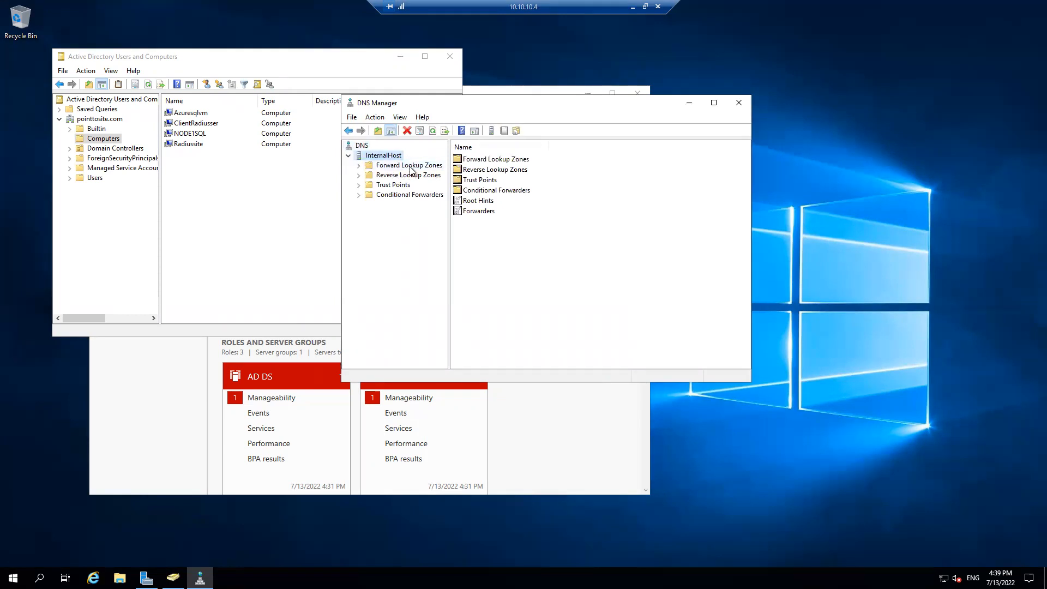
{"action": "double_click", "coordinate": [409, 165]}
{"action": "double_click", "coordinate": [414, 185]}
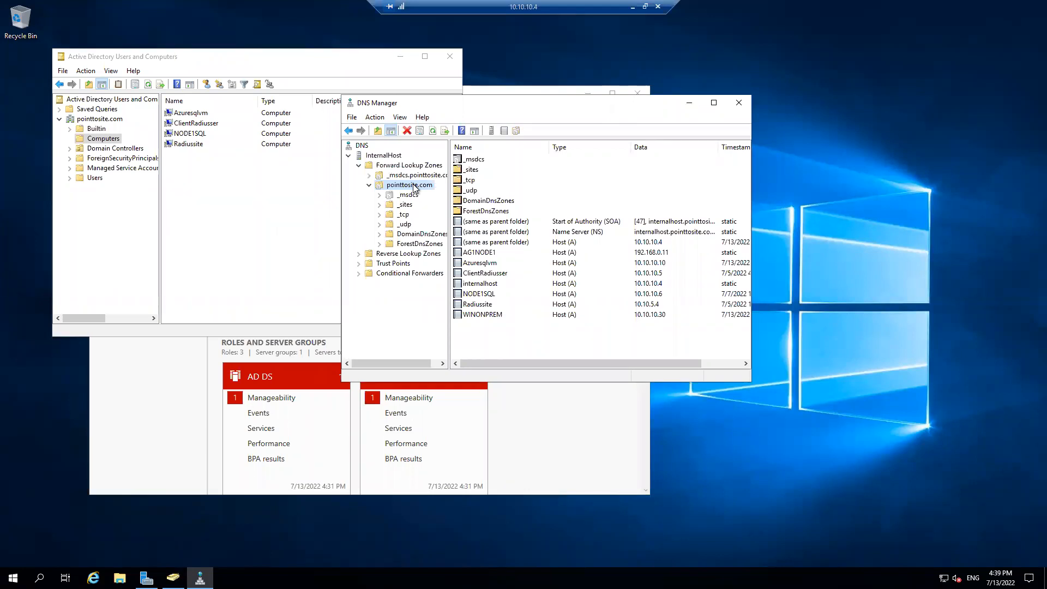
Compare the Azuresqlvm computer object in Active Directory with the WINONPREM host record in the pointtosite.com DNS zone
{"action": "left_click", "coordinate": [190, 113]}
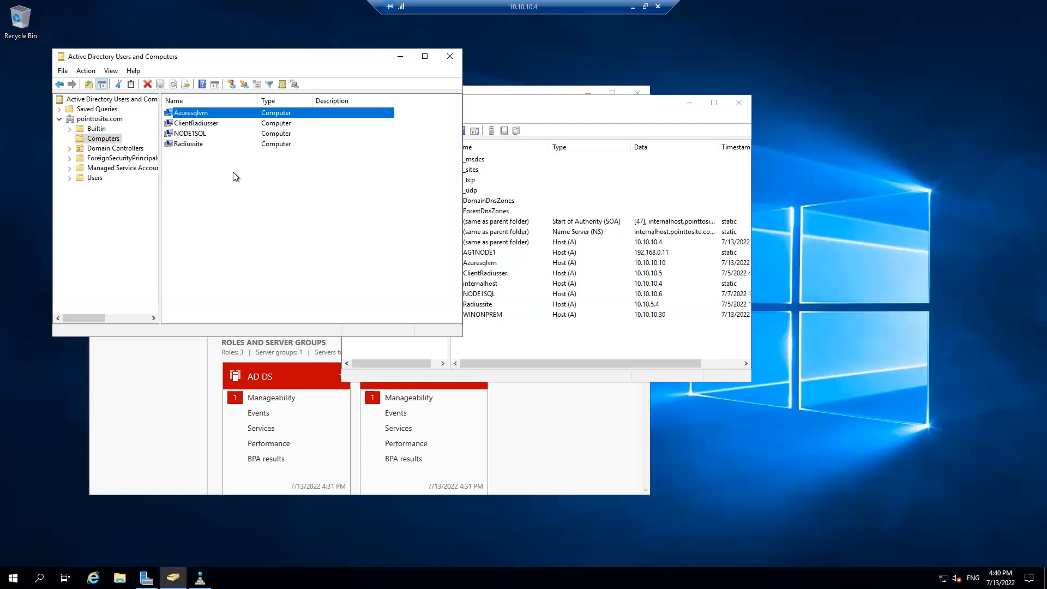
{"action": "left_click", "coordinate": [513, 106]}
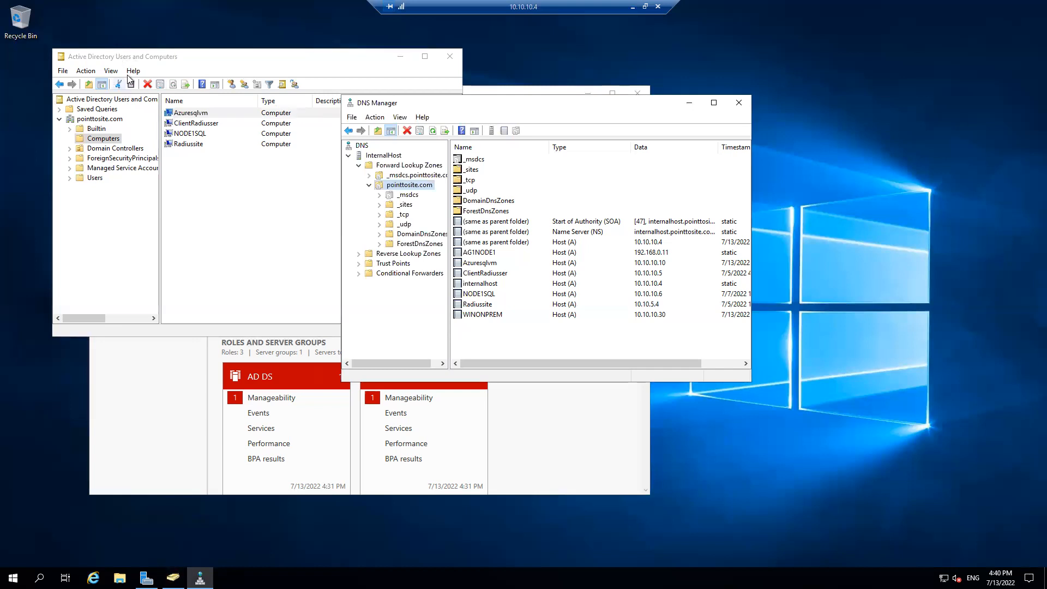
{"action": "left_click", "coordinate": [488, 326]}
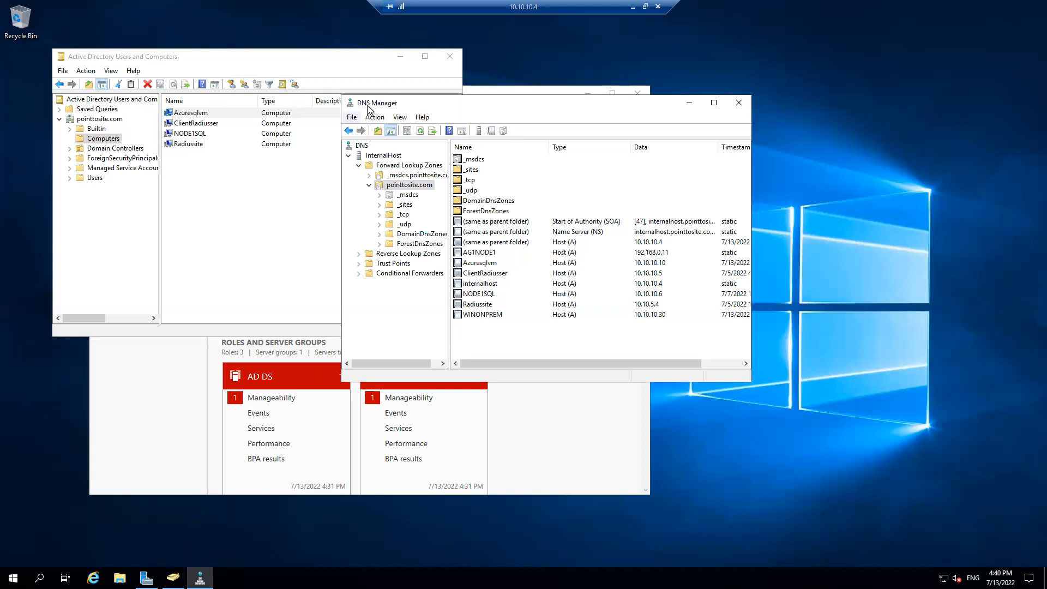
{"action": "left_click", "coordinate": [495, 319]}
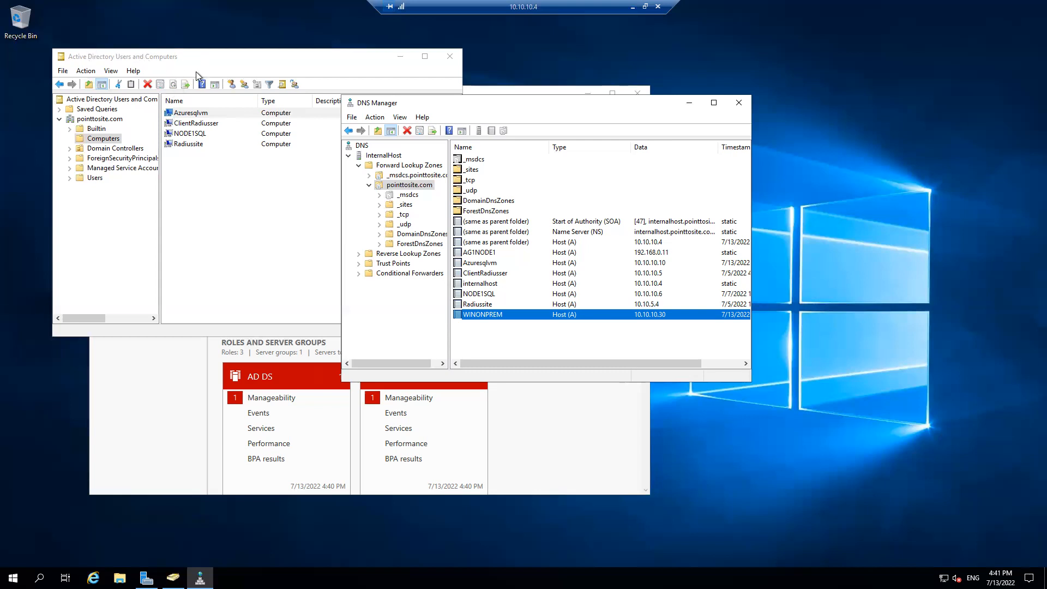
Switch to MyNotes_on_DNN.docx in Word and review the Dns and ActiveDirectory values of AdministrativeAccessPoint in the New-cluster commands
{"action": "left_click", "coordinate": [633, 7]}
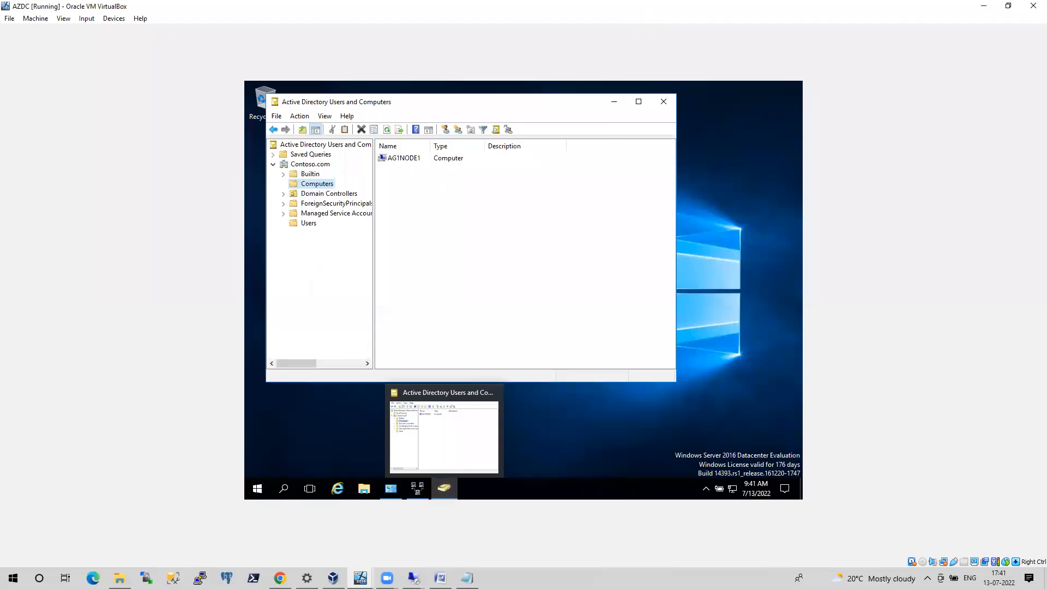
{"action": "left_click", "coordinate": [440, 578]}
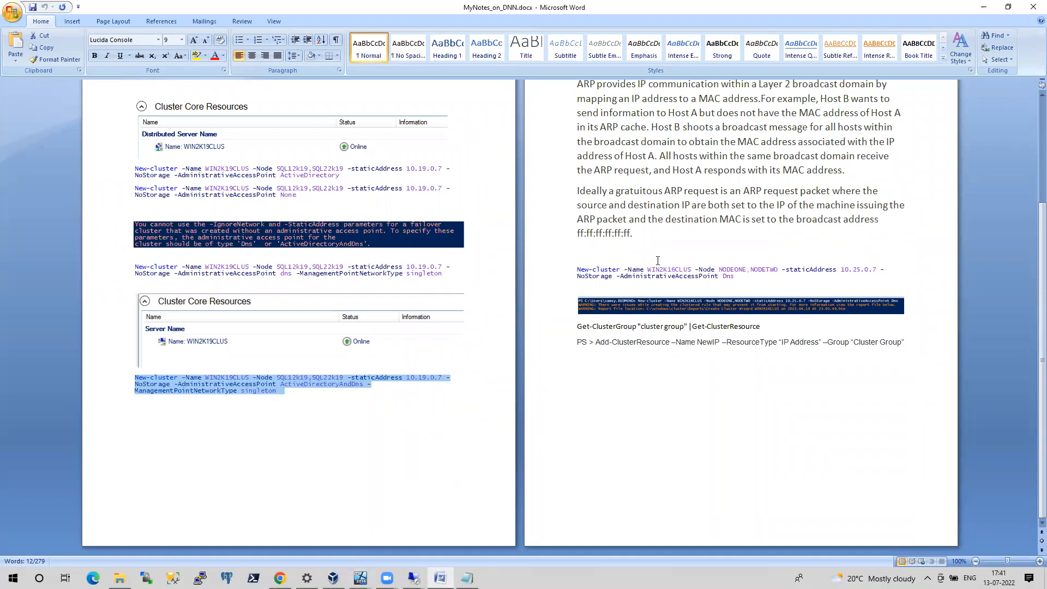
{"action": "left_click_drag", "start_coordinate": [1040, 253], "coordinate": [1036, 182]}
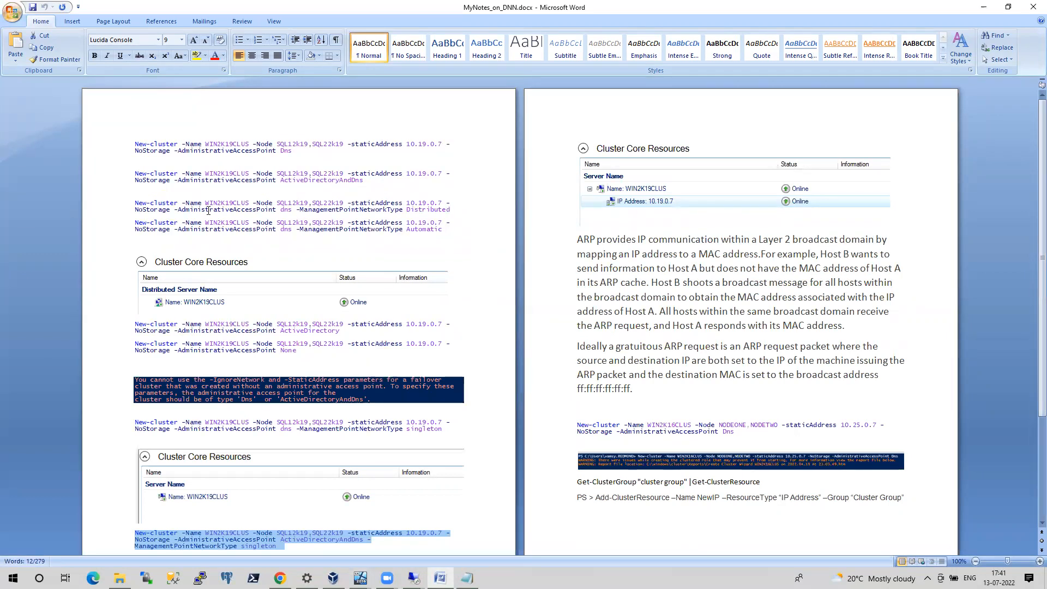
{"action": "left_click_drag", "start_coordinate": [178, 210], "coordinate": [276, 210]}
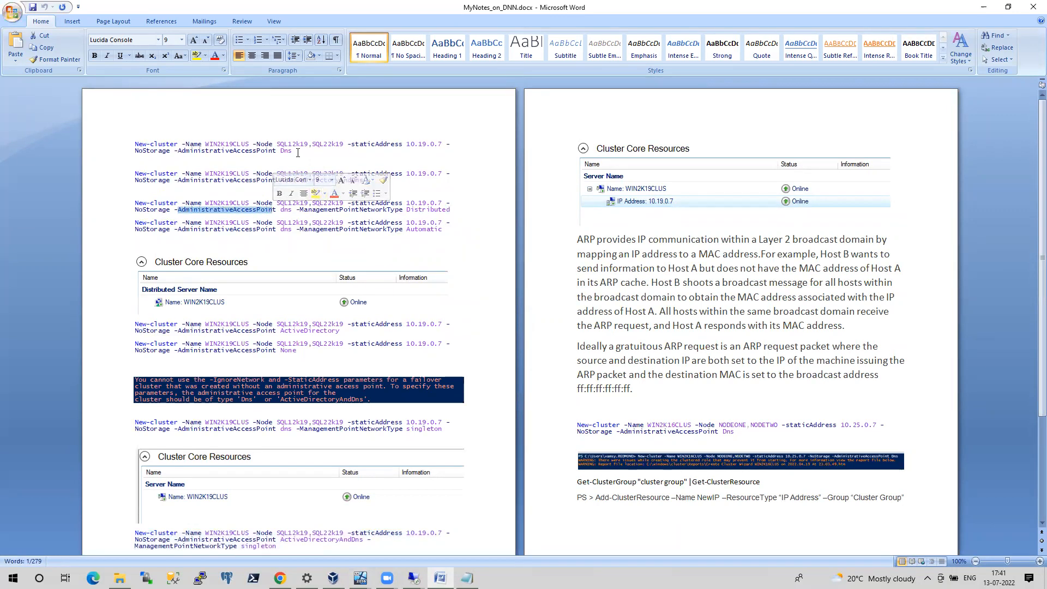
{"action": "left_click", "coordinate": [298, 153]}
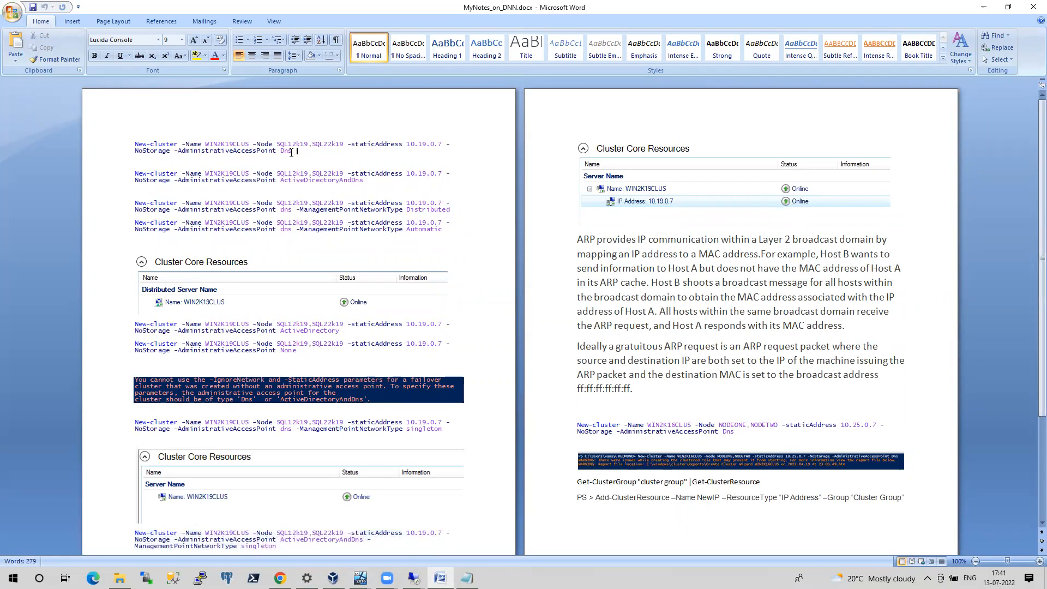
{"action": "left_click_drag", "start_coordinate": [292, 152], "coordinate": [279, 153]}
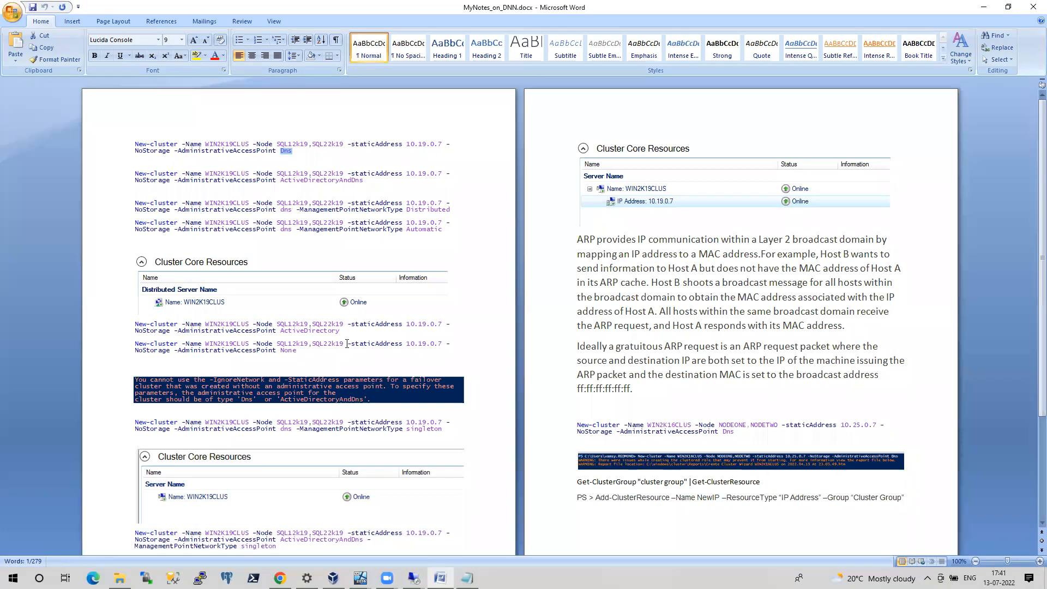
{"action": "left_click_drag", "start_coordinate": [344, 334], "coordinate": [306, 326]}
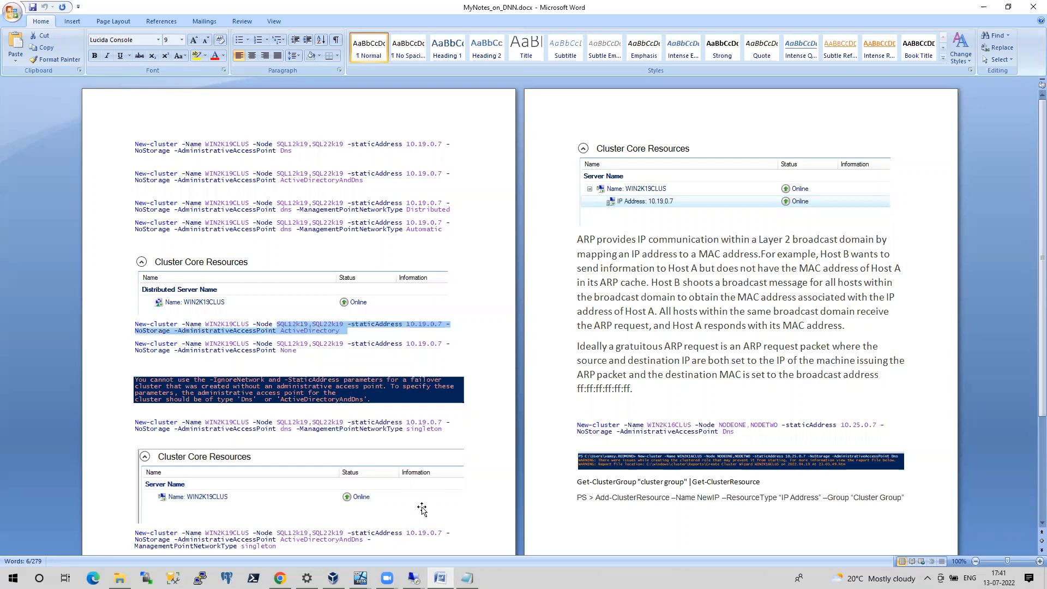
Switch to the 10.10.10.10 remote session, close the completed SQL Server 2019 Setup and exit the SQL Server Installer
{"action": "left_click", "coordinate": [414, 578]}
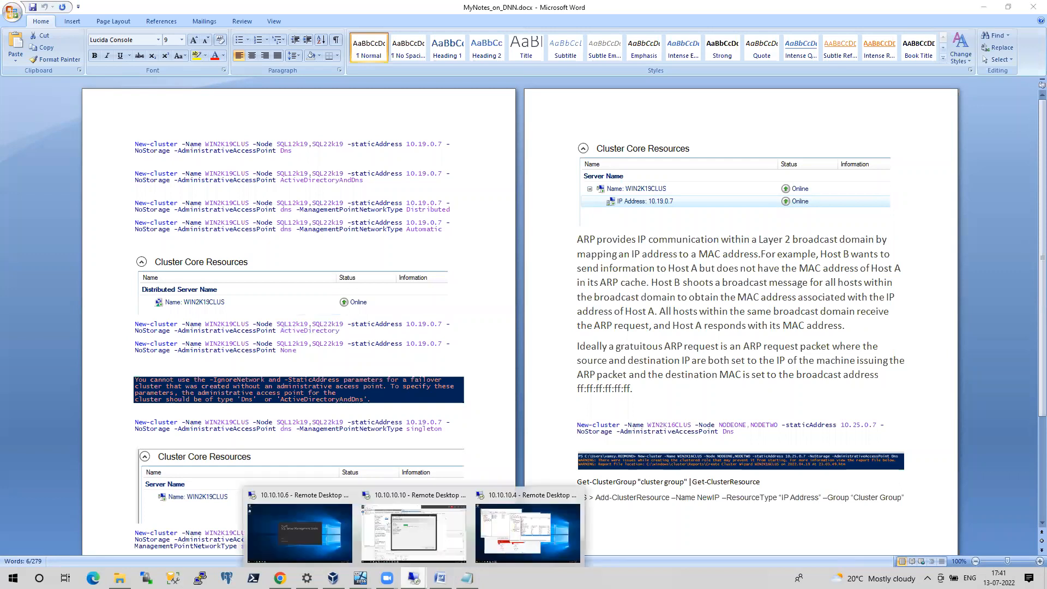
{"action": "left_click", "coordinate": [436, 538]}
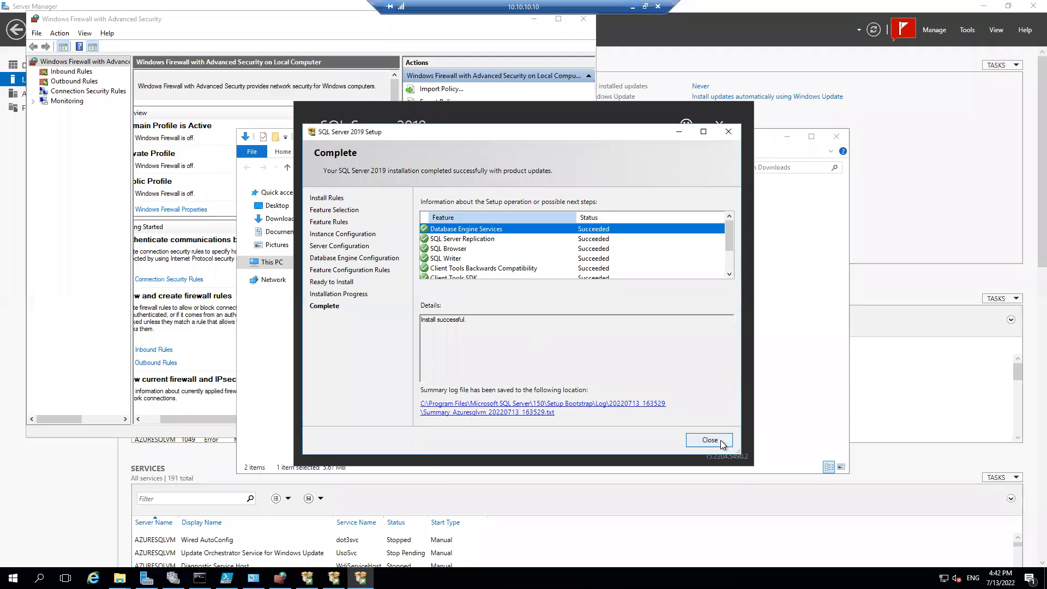
{"action": "left_click", "coordinate": [710, 440]}
{"action": "left_click", "coordinate": [705, 433]}
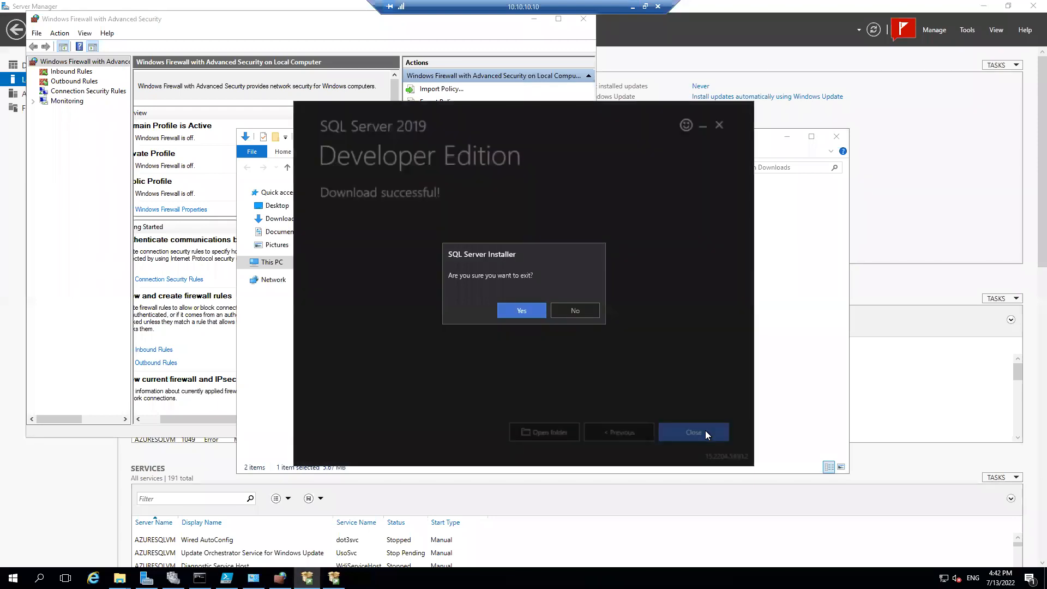
{"action": "left_click", "coordinate": [536, 310]}
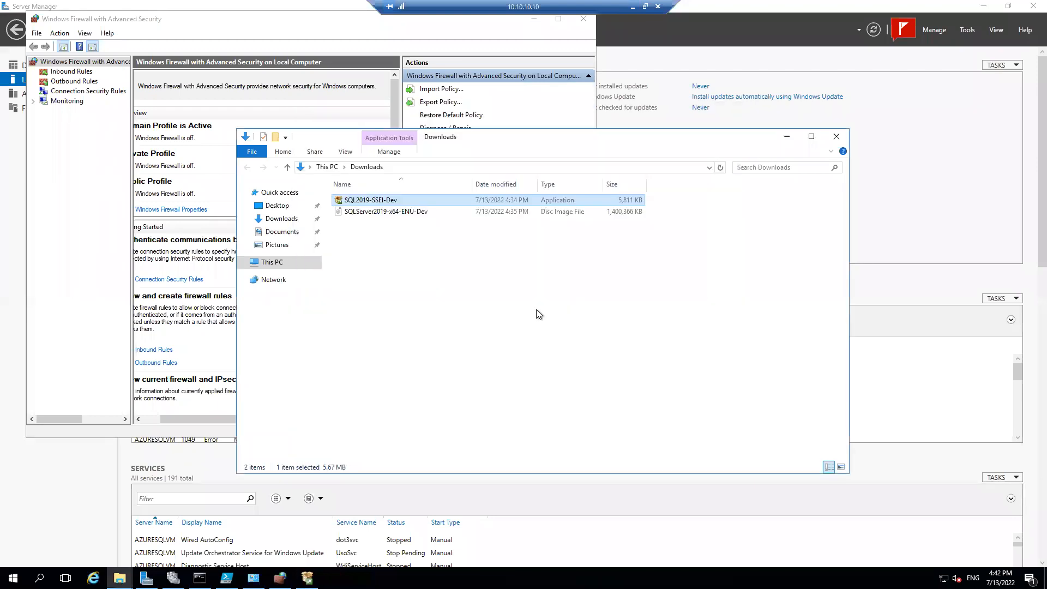
Run sqlservermanager15.msc and show the SQL Server Services in SQL Server Configuration Manager
{"action": "key", "text": "super+r"}
{"action": "type", "text": "sqls"}
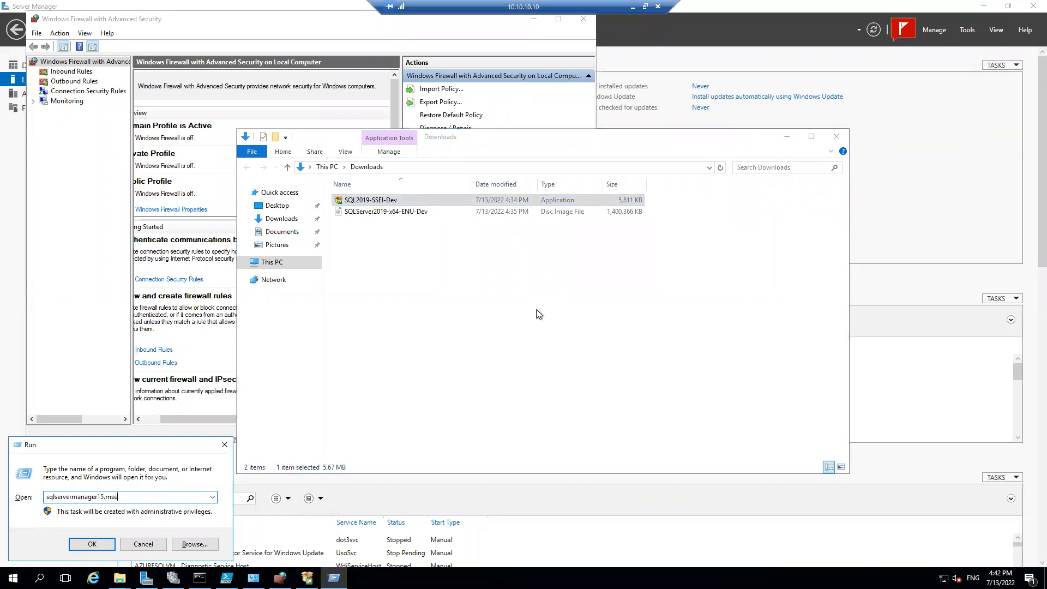
{"action": "key", "text": "Return"}
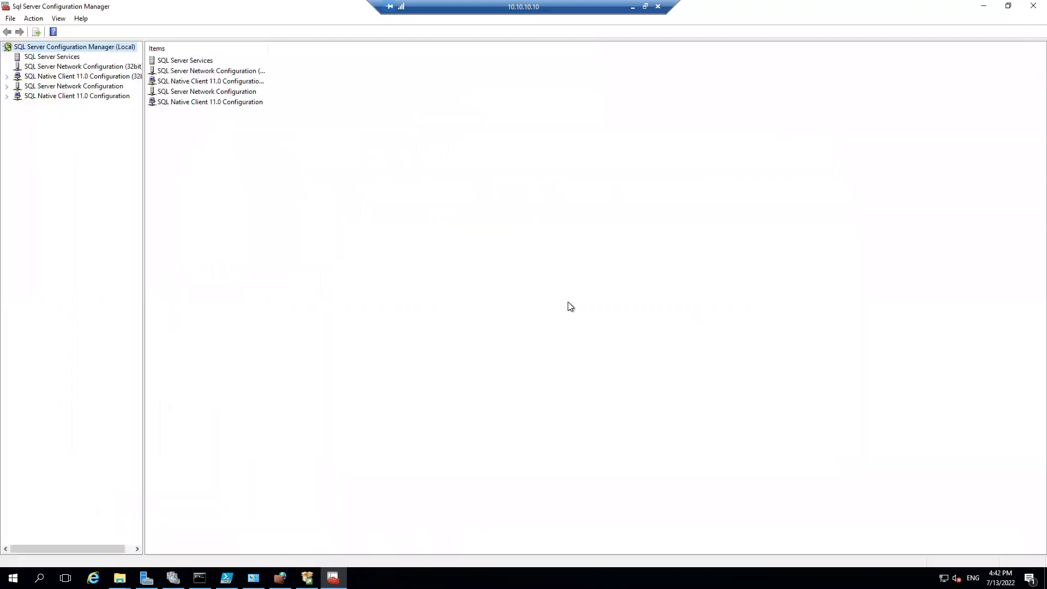
{"action": "double_click", "coordinate": [184, 60]}
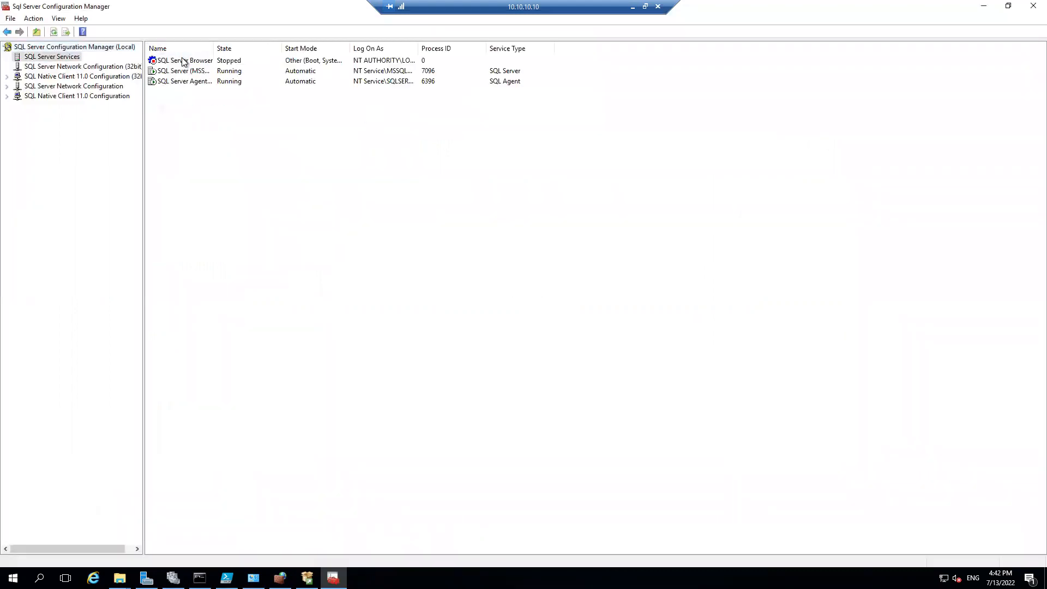
Open account selection for the SQL Server (MSSQLSERVER) service's log-on and set the search location to pointtosite.com under Entire Directory
{"action": "right_click", "coordinate": [200, 71]}
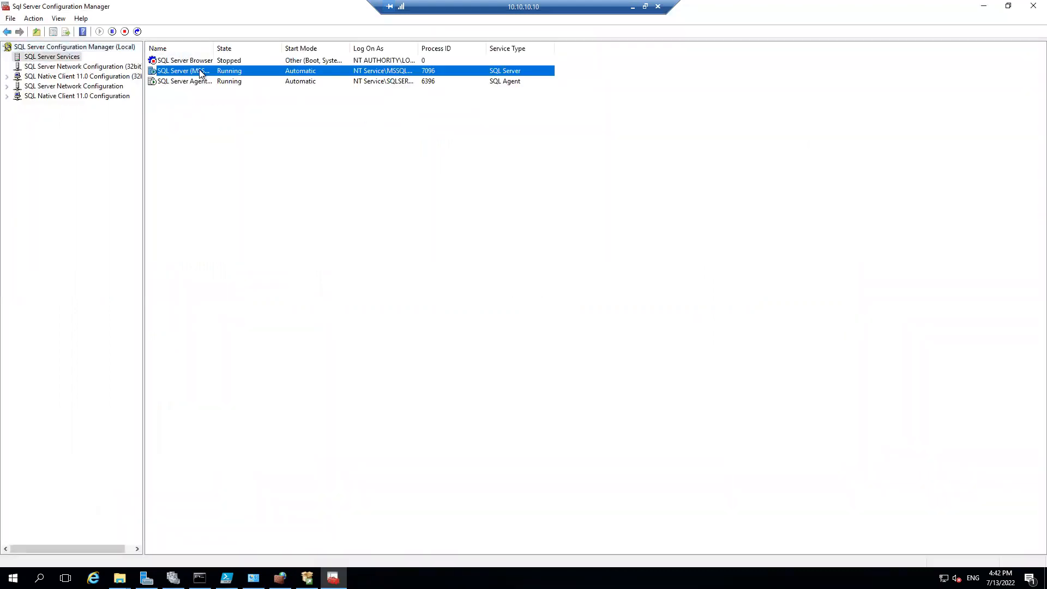
{"action": "left_click", "coordinate": [257, 140]}
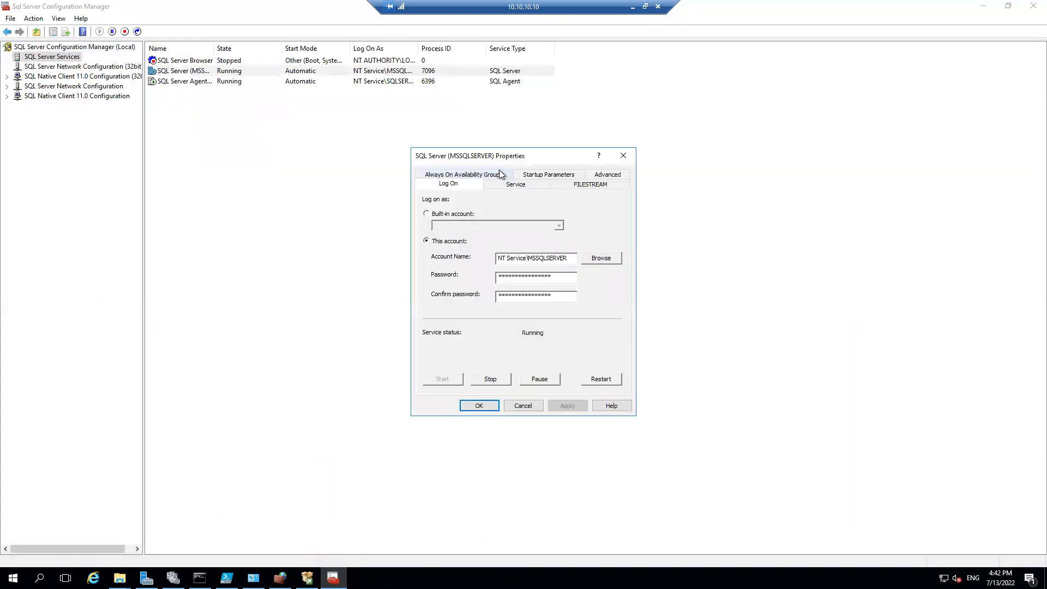
{"action": "left_click", "coordinate": [599, 259]}
{"action": "left_click", "coordinate": [631, 227]}
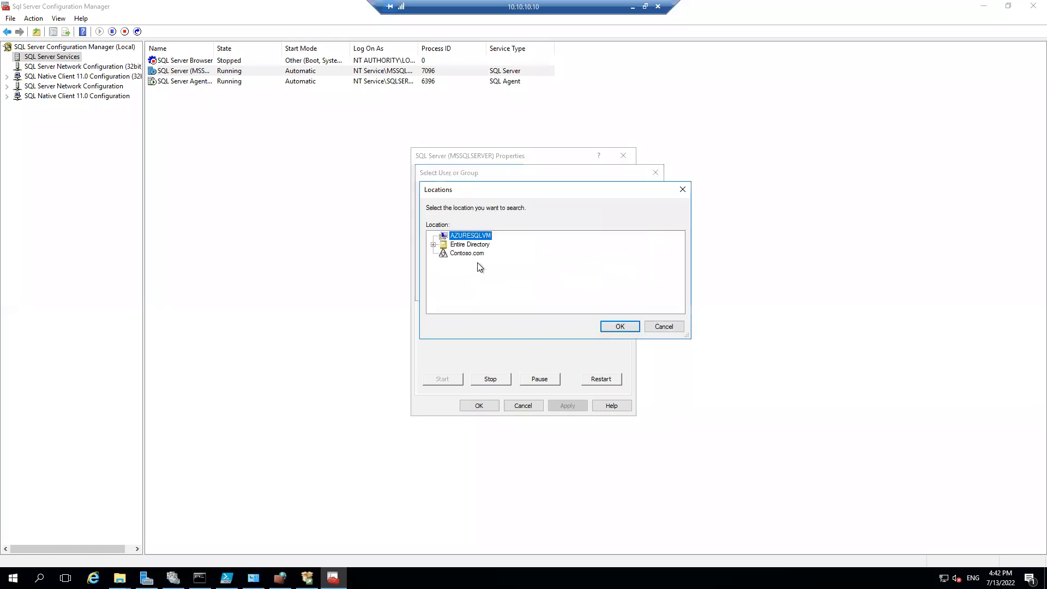
{"action": "left_click", "coordinate": [434, 244]}
{"action": "left_click", "coordinate": [482, 253]}
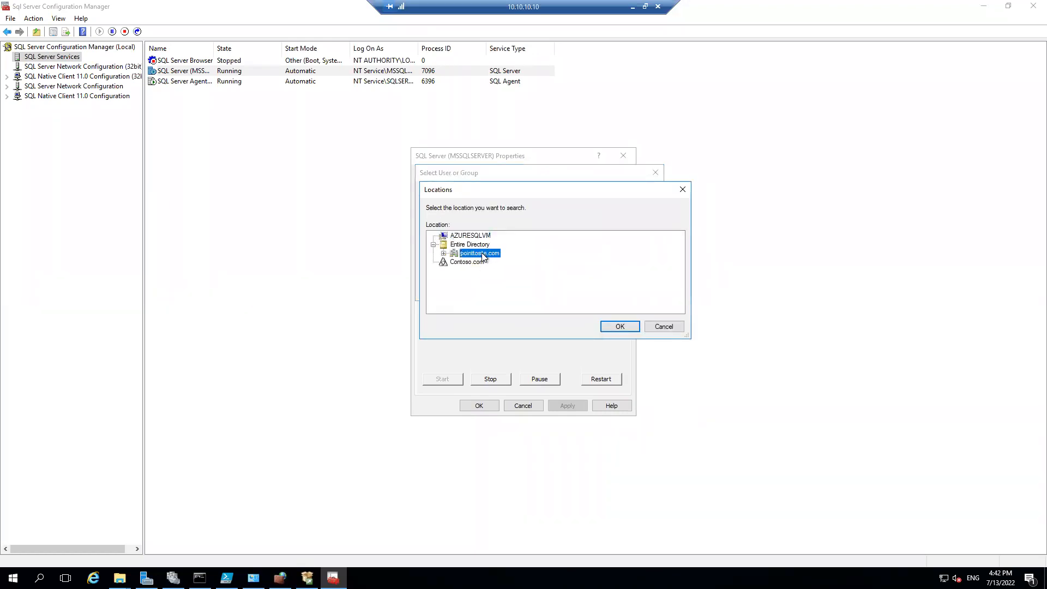
{"action": "left_click", "coordinate": [620, 326]}
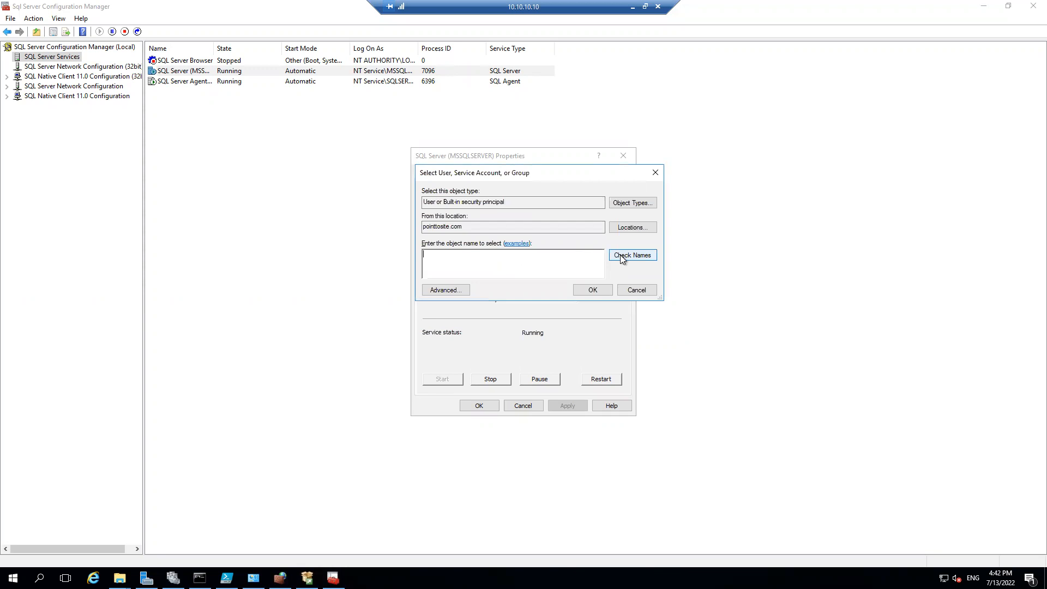
Run an advanced search of the pointtosite.com accounts and look through the results for the service account
{"action": "left_click", "coordinate": [460, 290]}
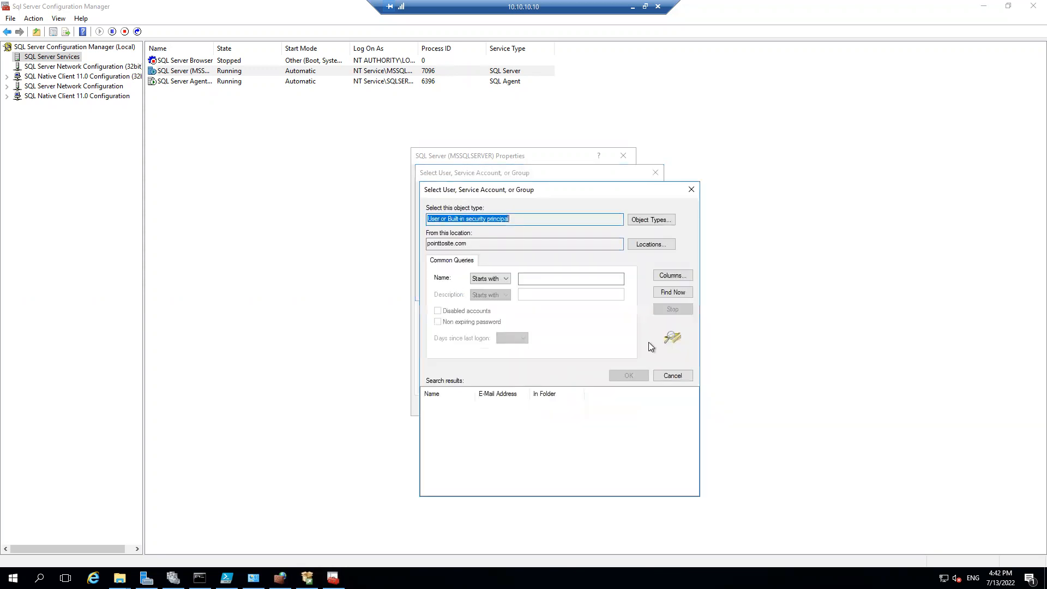
{"action": "left_click", "coordinate": [666, 293]}
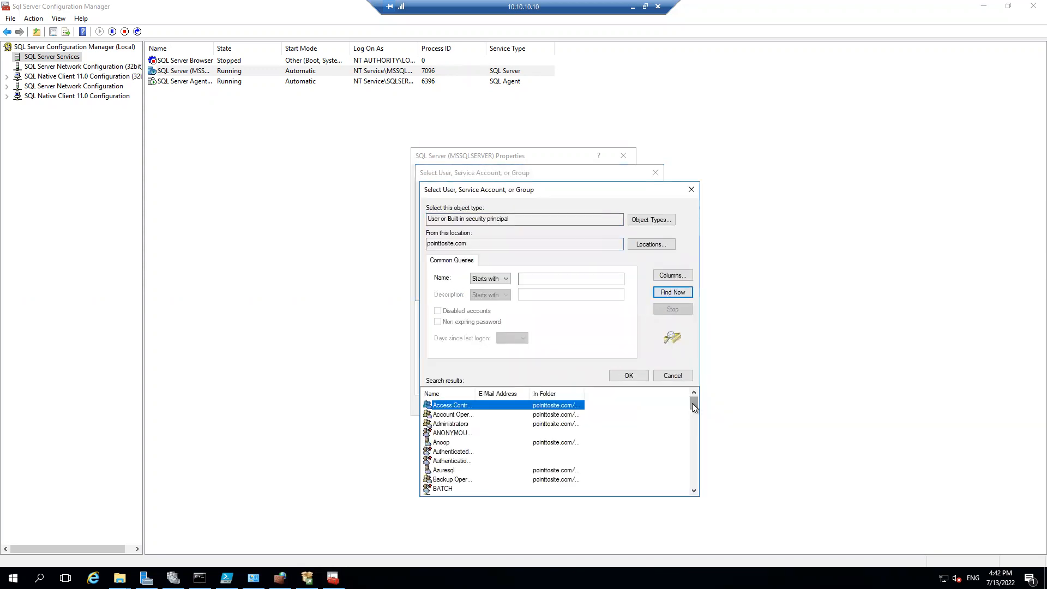
{"action": "right_click", "coordinate": [696, 439]}
{"action": "mouse_move", "coordinate": [695, 405]}
{"action": "left_mouse_down"}
{"action": "mouse_move", "coordinate": [704, 480]}
{"action": "mouse_move", "coordinate": [685, 392]}
{"action": "left_mouse_up"}
{"action": "right_click", "coordinate": [576, 278]}
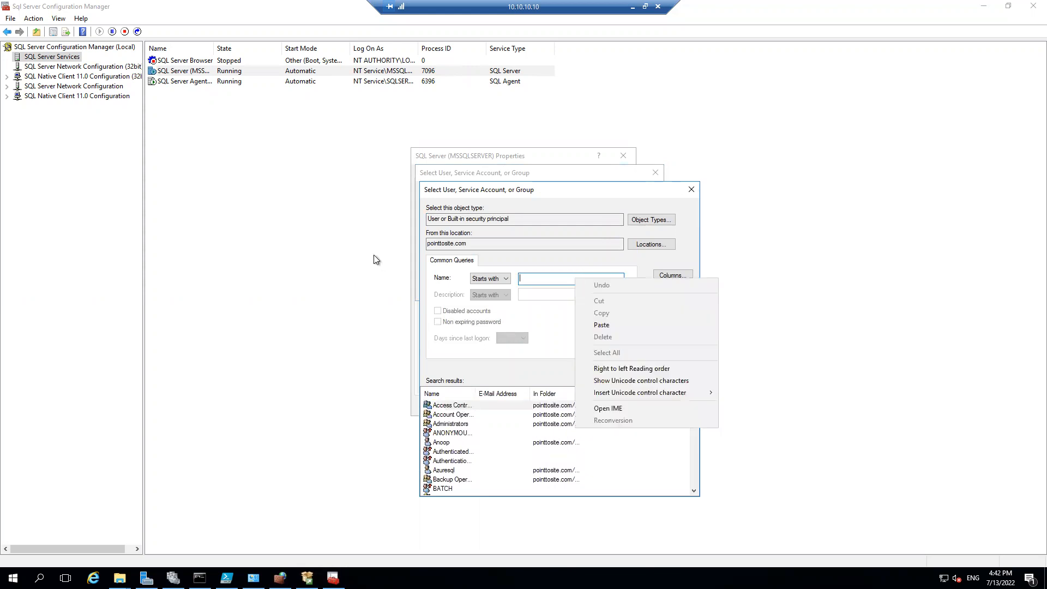
In the 10.10.10.6 session, open SQL Server Configuration Manager and check the SQL Server services' full Log On As accounts
{"action": "left_click", "coordinate": [633, 8]}
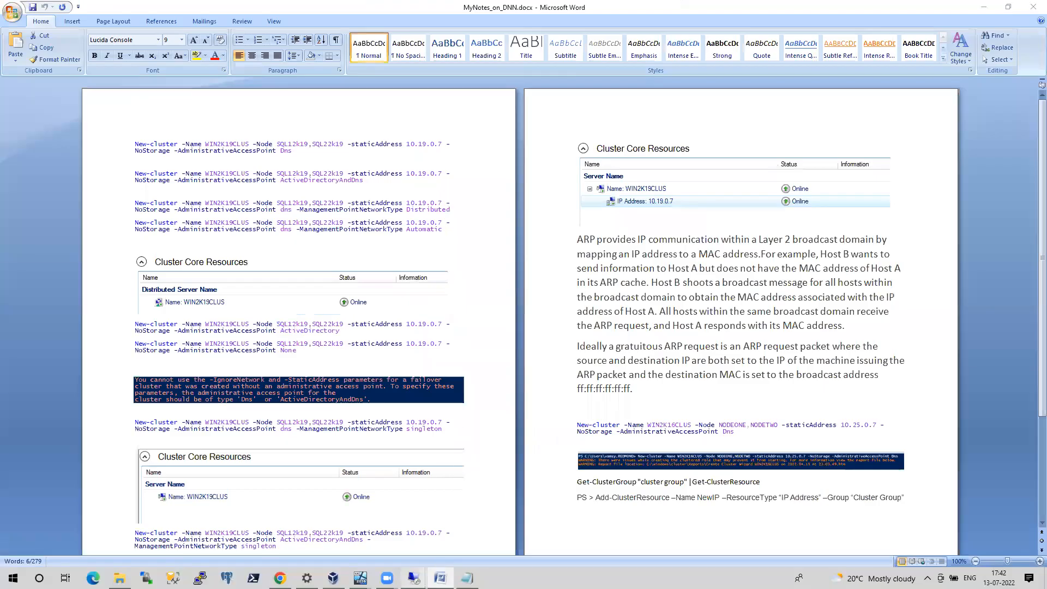
{"action": "mouse_move", "coordinate": [413, 578]}
{"action": "left_click", "coordinate": [344, 545]}
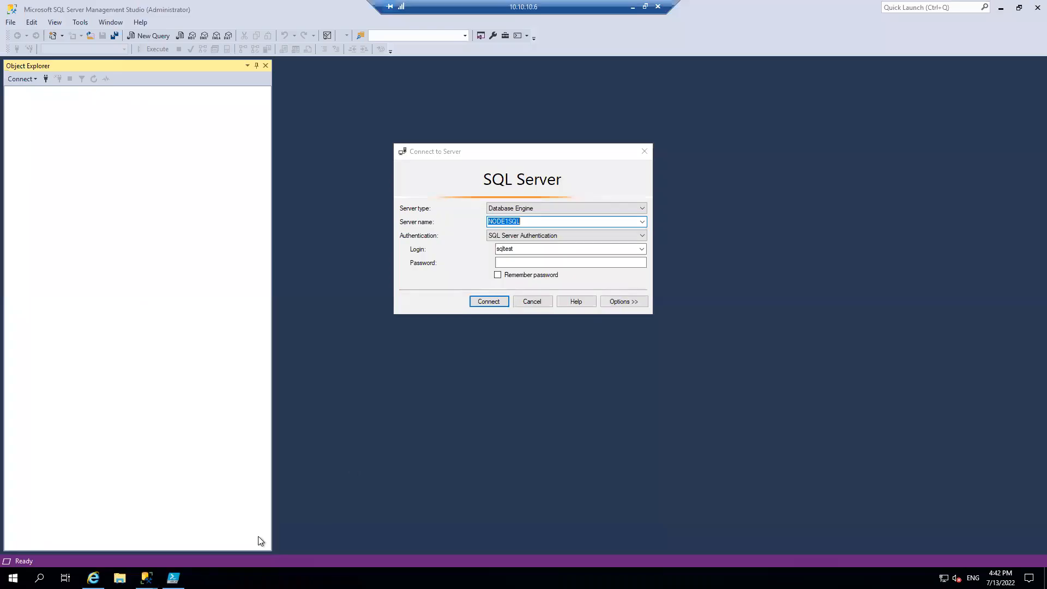
{"action": "key", "text": "super+r"}
{"action": "type", "text": "sql"}
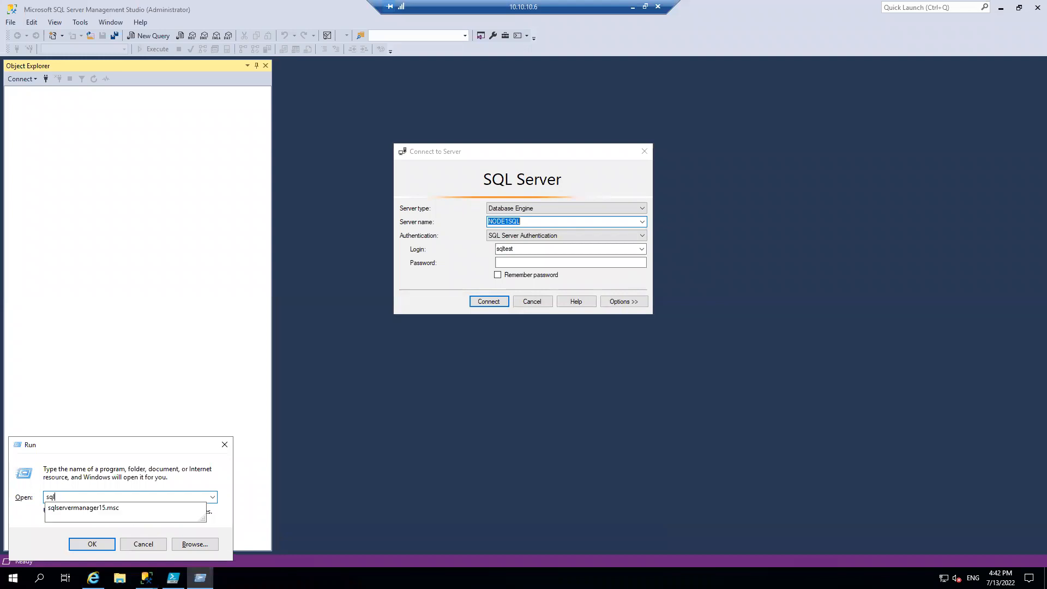
{"action": "key", "text": "Escape"}
{"action": "key", "text": "Escape"}
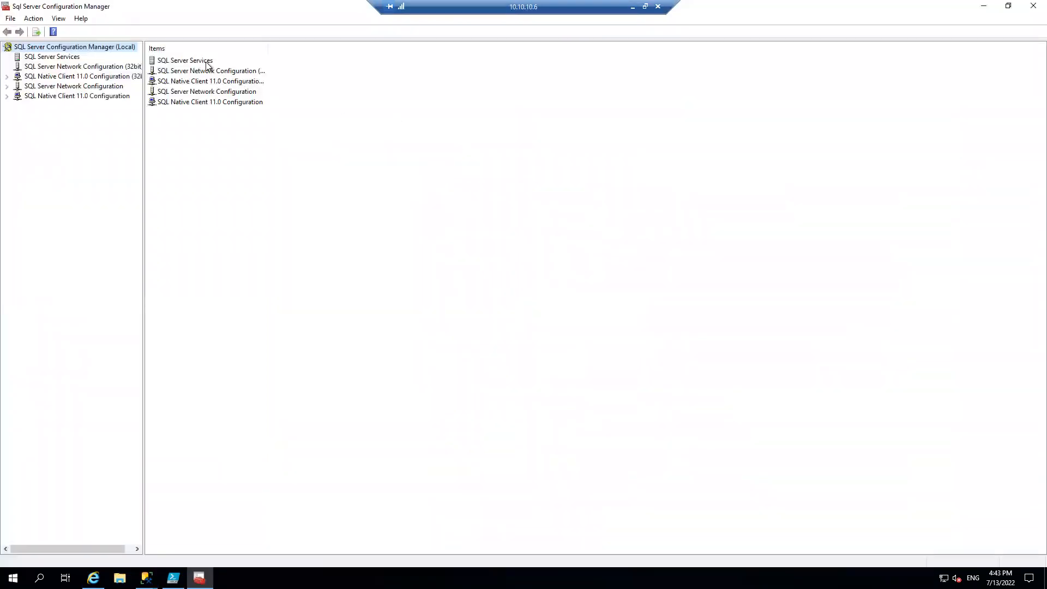
{"action": "double_click", "coordinate": [207, 61]}
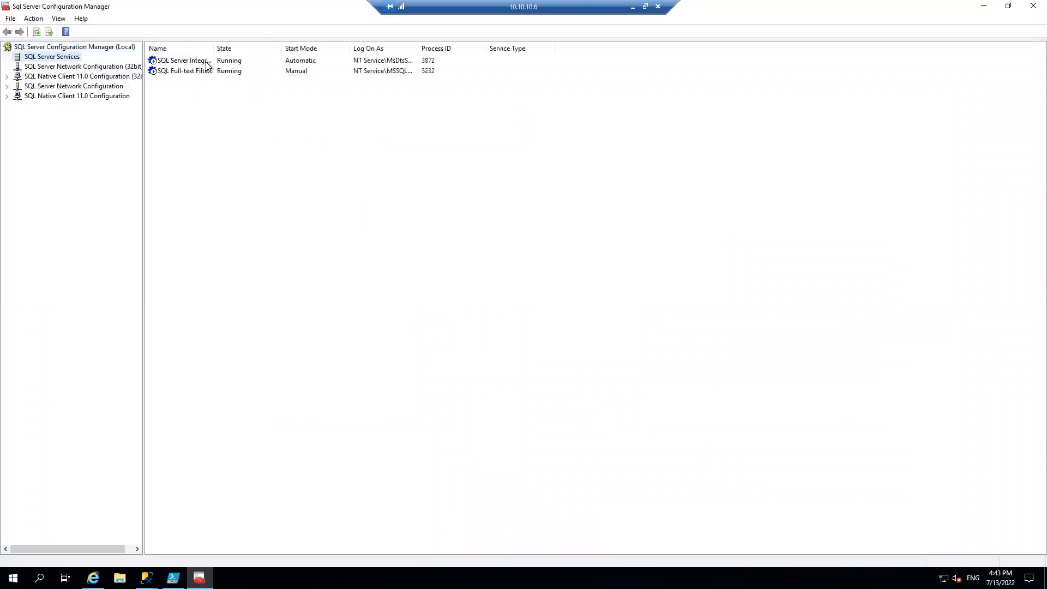
{"action": "double_click", "coordinate": [417, 48]}
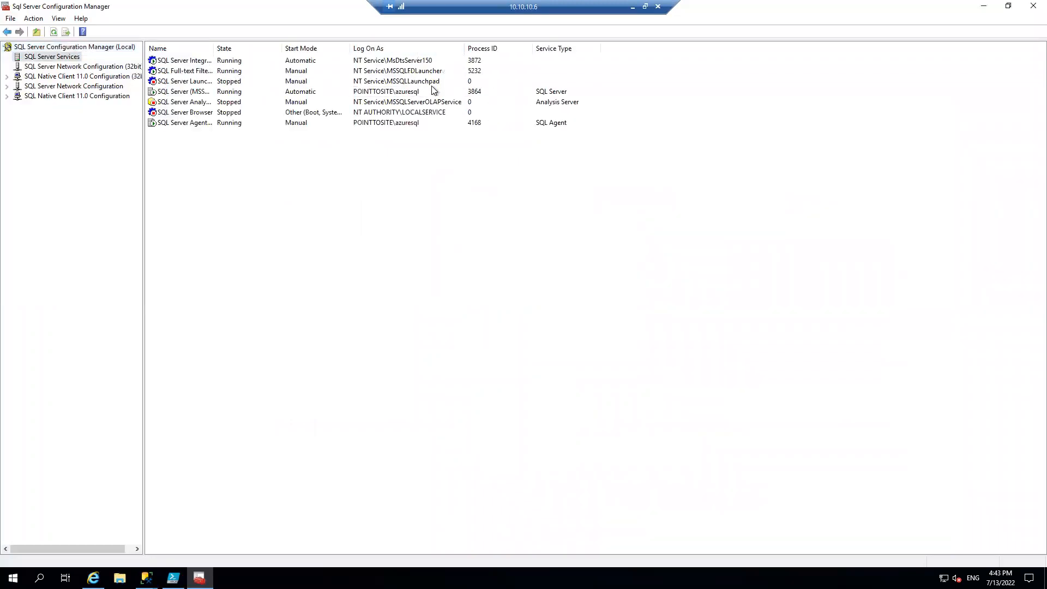
{"action": "left_click", "coordinate": [632, 7]}
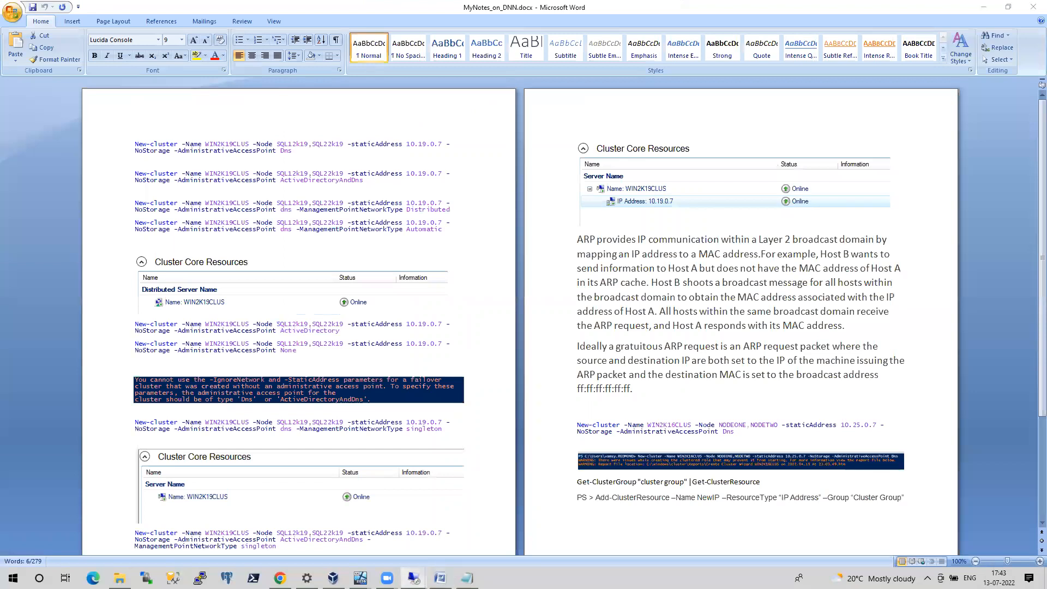
Return to the 10.10.10.10 session and choose azuresql from pointtosite.com as the SQL Server (MSSQLSERVER) service's log-on account
{"action": "mouse_move", "coordinate": [414, 578]}
{"action": "left_click", "coordinate": [431, 548]}
{"action": "type", "text": "azuresql"}
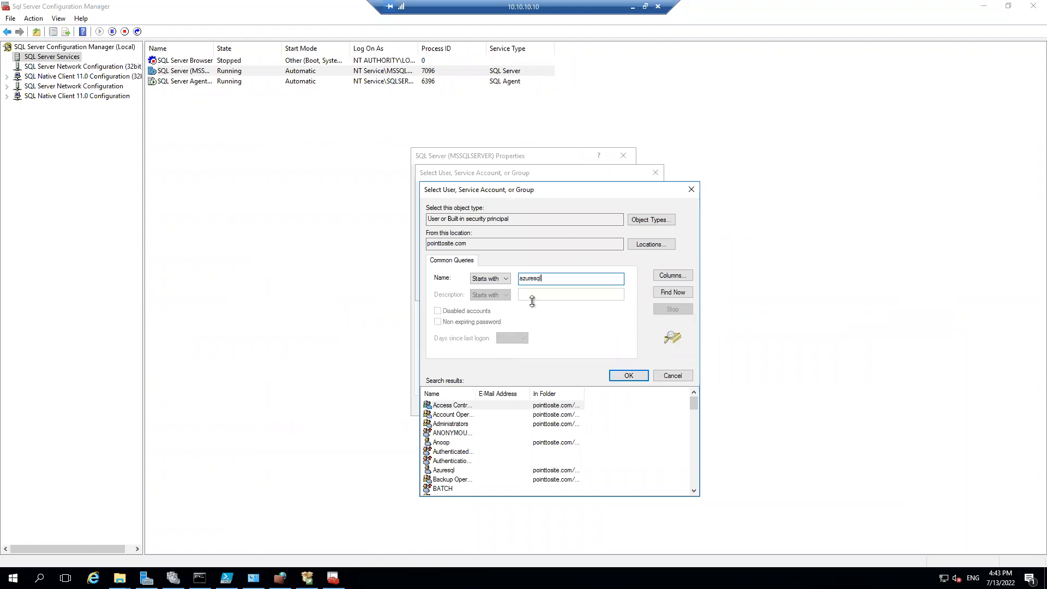
{"action": "key", "text": "Return"}
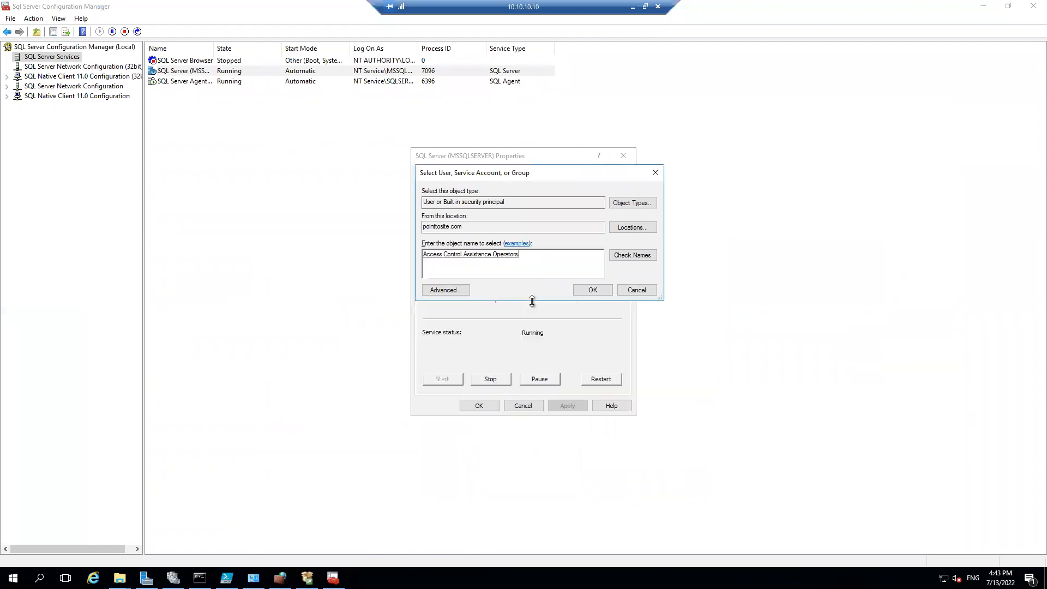
{"action": "key", "text": "ctrl+a"}
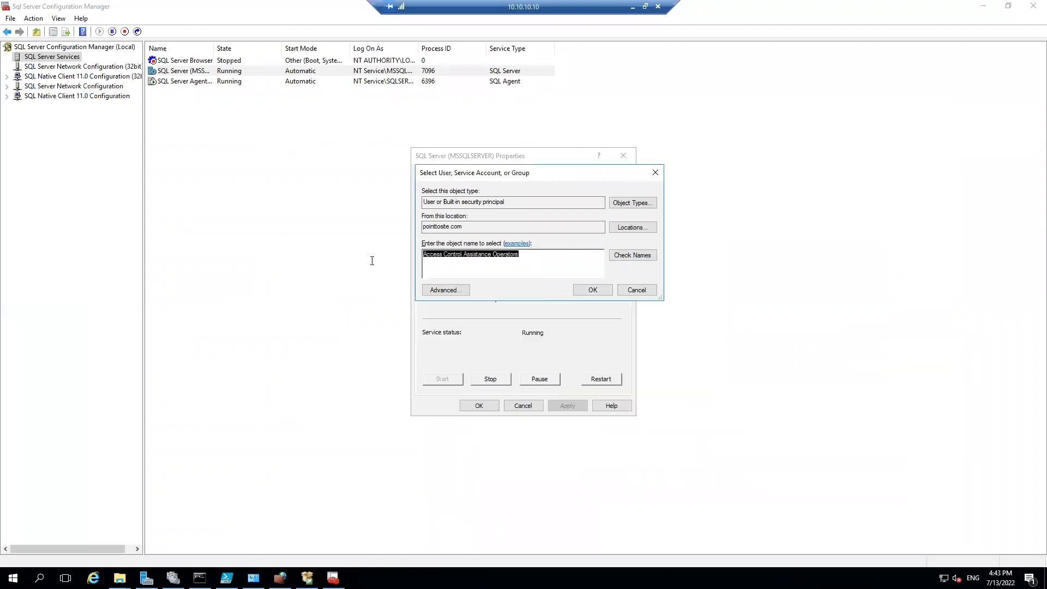
{"action": "type", "text": "azuresq"}
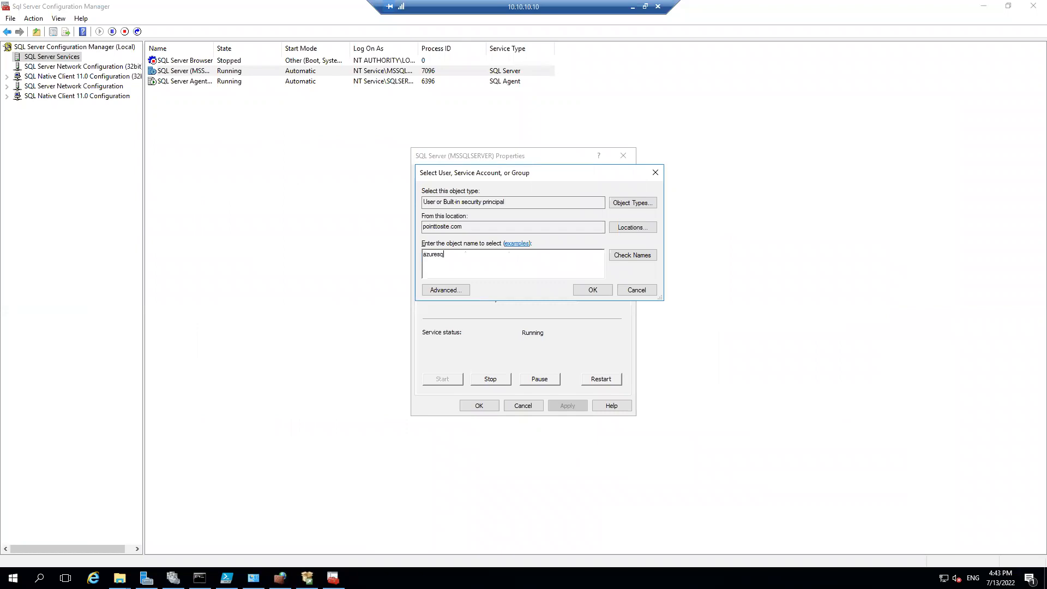
{"action": "type", "text": "l"}
{"action": "key", "text": "Return"}
Enter and confirm the service account's password, apply the account change and accept the service restart
{"action": "left_click", "coordinate": [539, 279]}
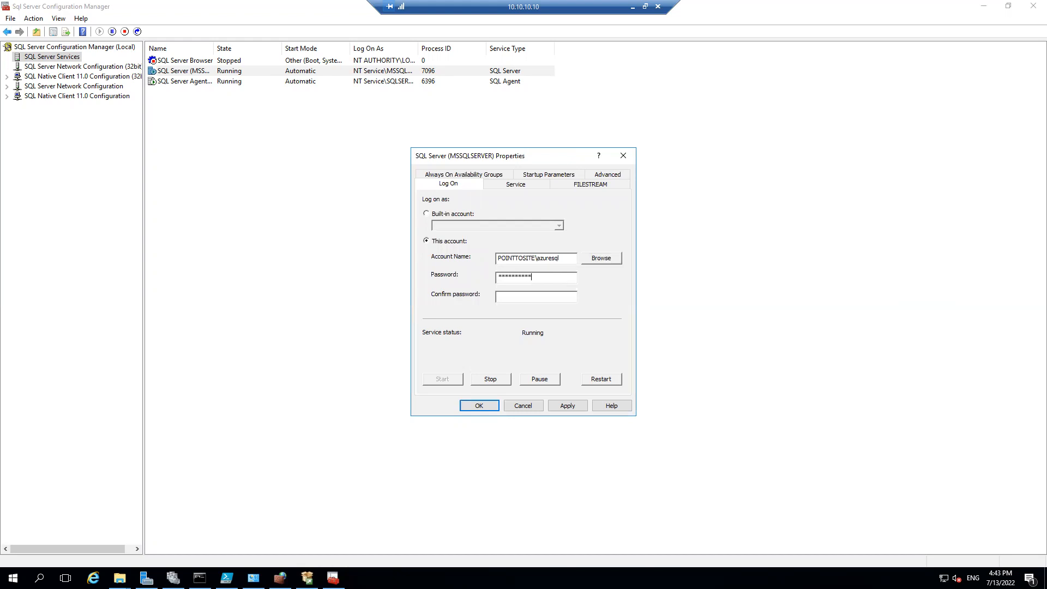
{"action": "type", "text": "*****"}
{"action": "key", "text": "Return"}
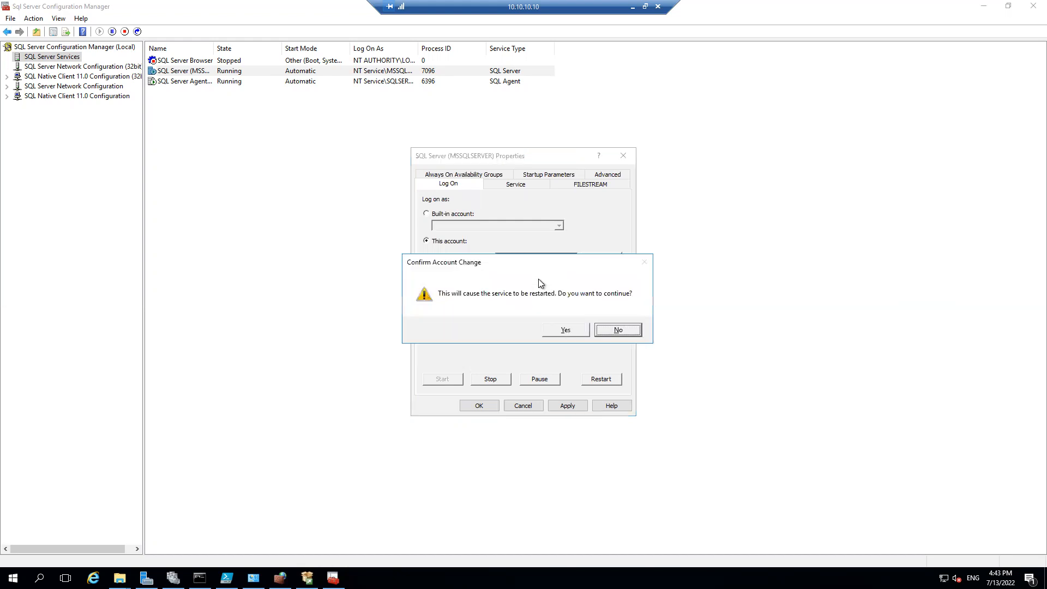
{"action": "left_click", "coordinate": [570, 329]}
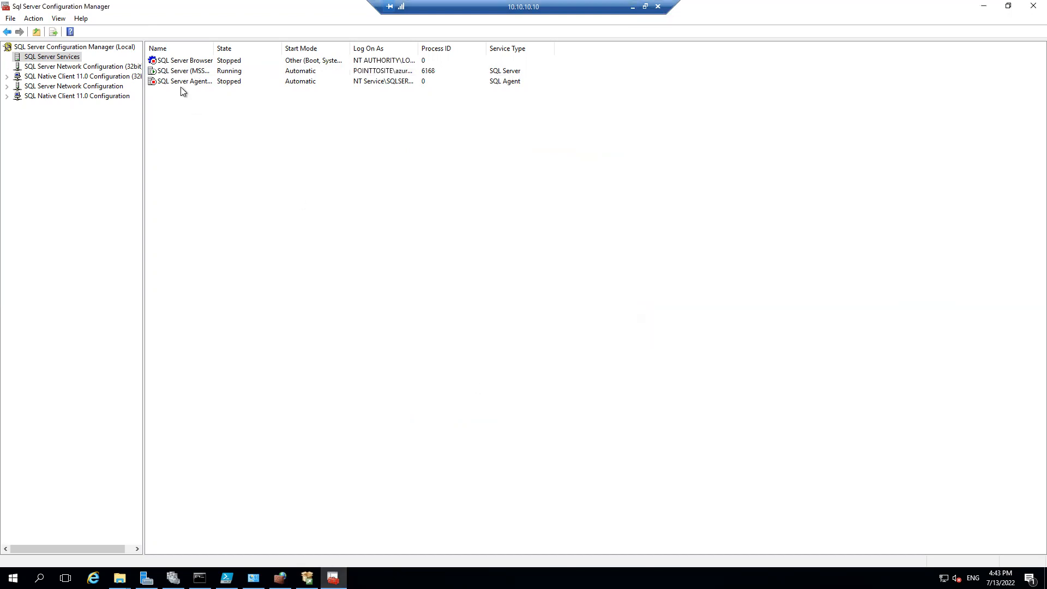
Enable Always On Availability Groups for the SQL Server (MSSQLSERVER) service and restart the service
{"action": "right_click", "coordinate": [173, 71]}
{"action": "left_click", "coordinate": [210, 140]}
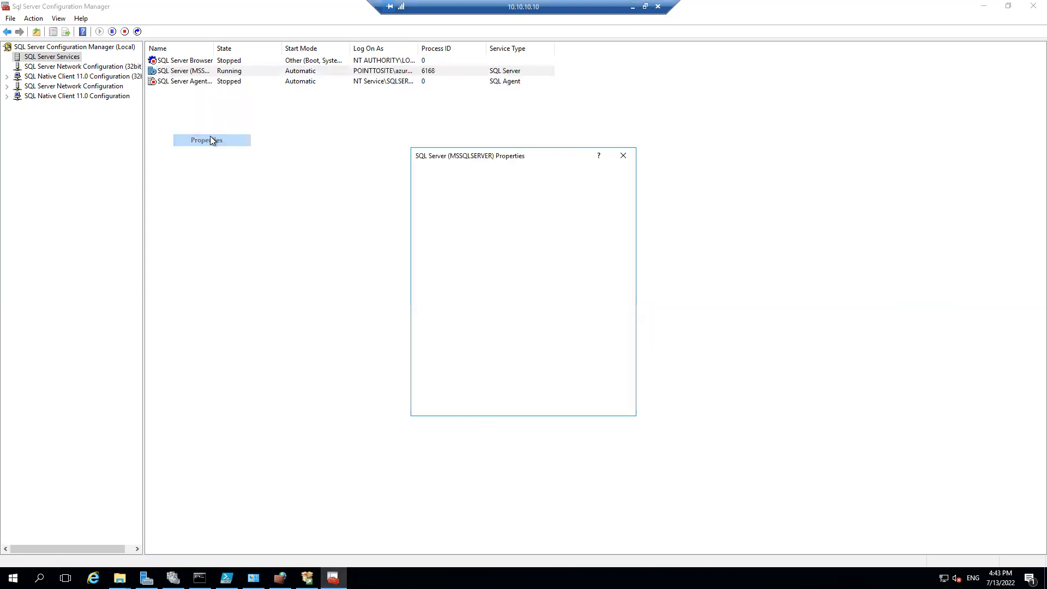
{"action": "left_click", "coordinate": [451, 176]}
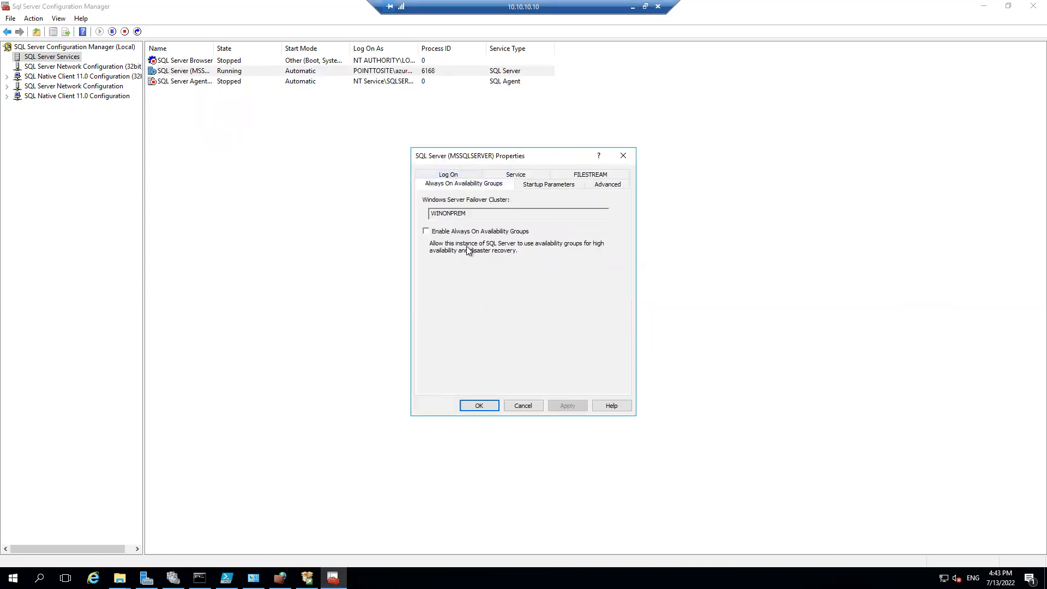
{"action": "left_click", "coordinate": [426, 231]}
{"action": "left_click", "coordinate": [568, 406]}
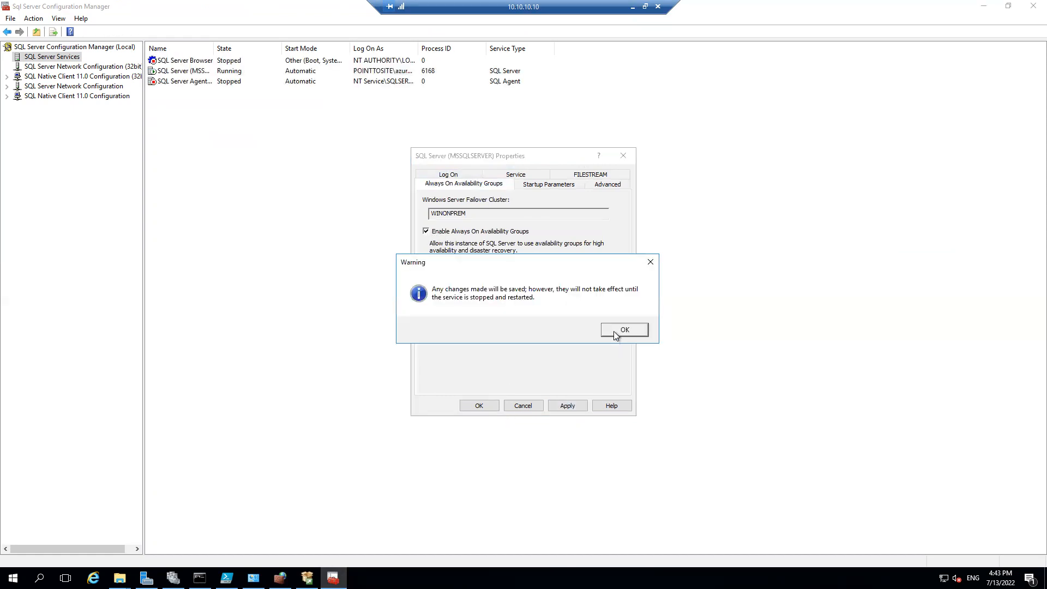
{"action": "left_click", "coordinate": [613, 331]}
{"action": "left_click", "coordinate": [481, 407]}
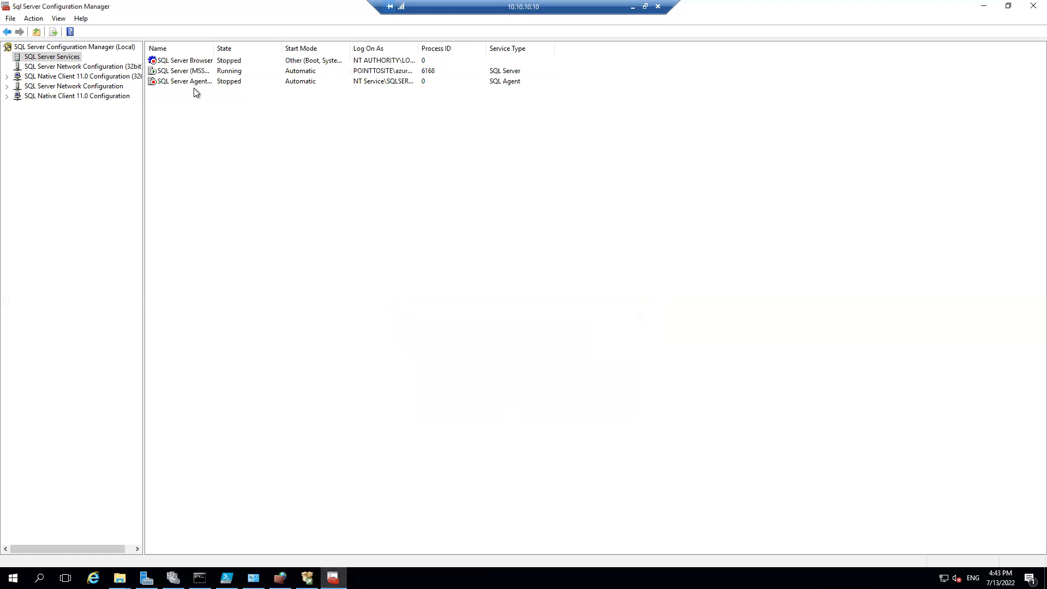
{"action": "right_click", "coordinate": [185, 72]}
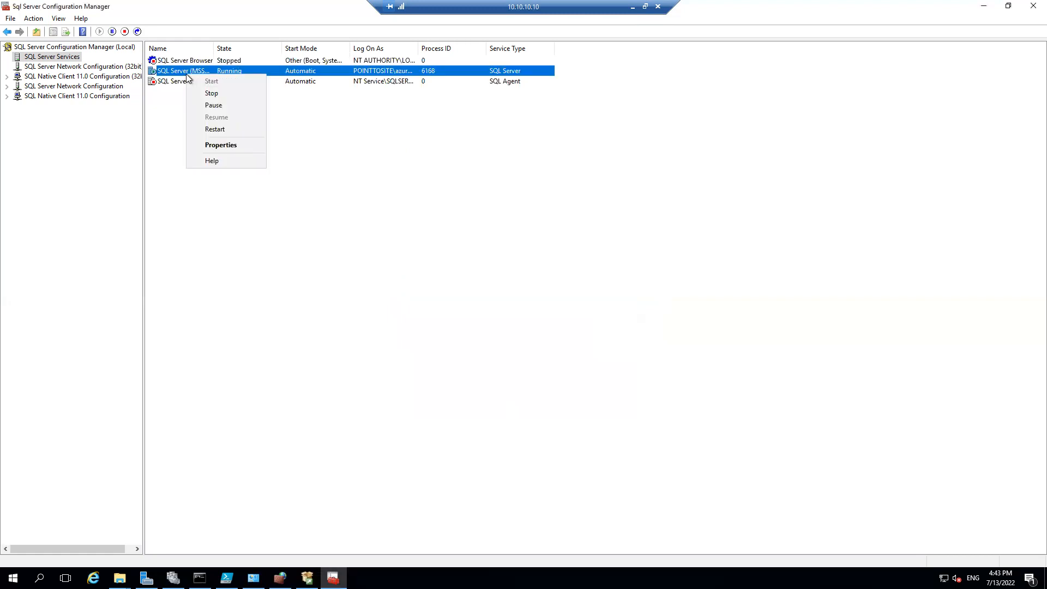
{"action": "left_click", "coordinate": [228, 128]}
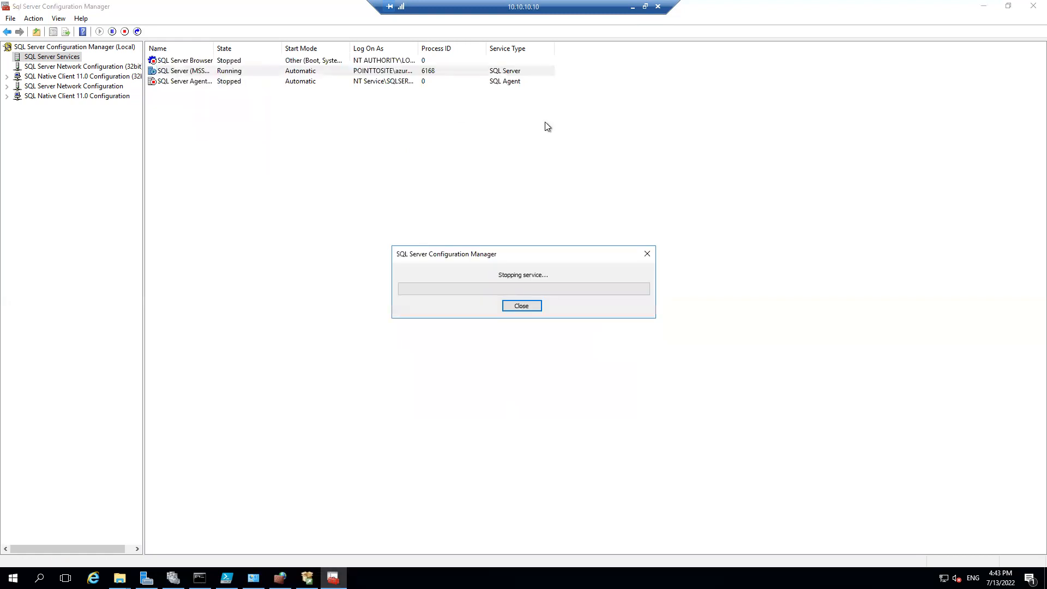
Switch from the 10.10.10.10 session to the onpremsql virtual machine and unlock it with the account password
{"action": "left_click", "coordinate": [631, 7]}
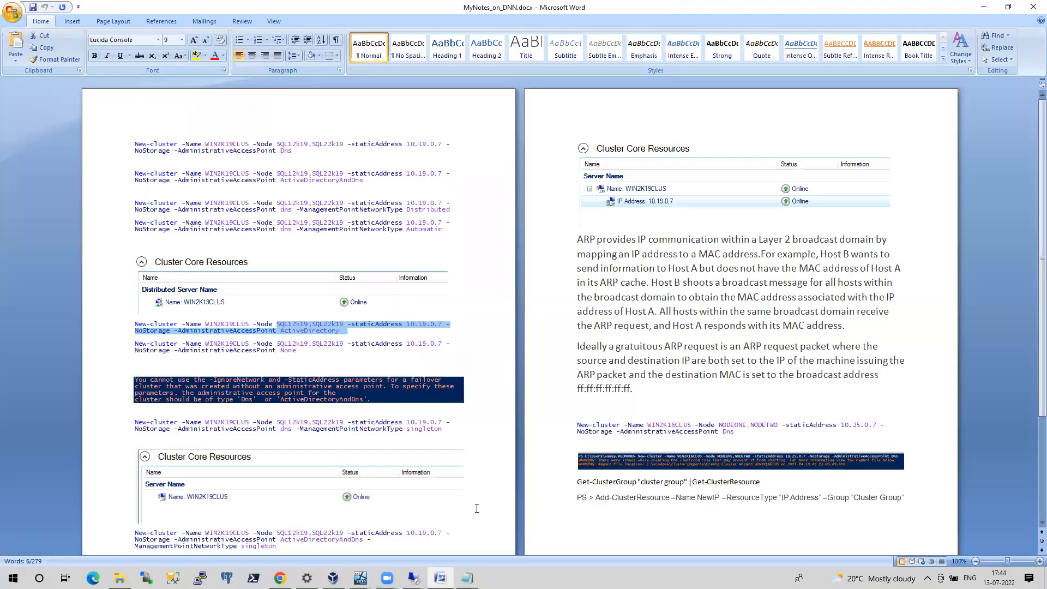
{"action": "mouse_move", "coordinate": [413, 578]}
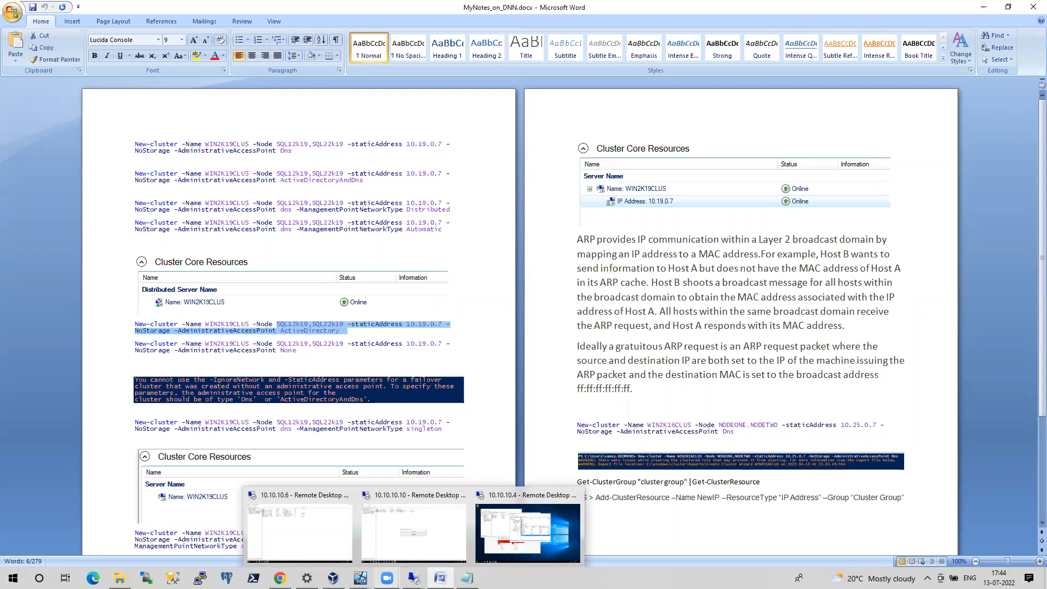
{"action": "left_click", "coordinate": [361, 578]}
{"action": "left_click", "coordinate": [413, 542]}
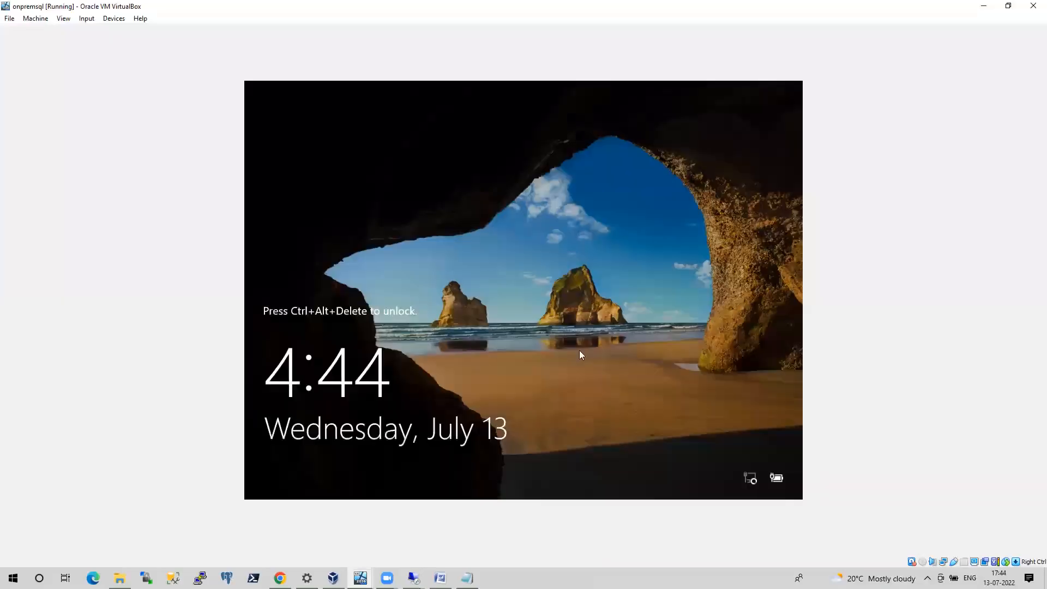
{"action": "key", "text": "ctrl+alt+Delete"}
{"action": "type", "text": "*********"}
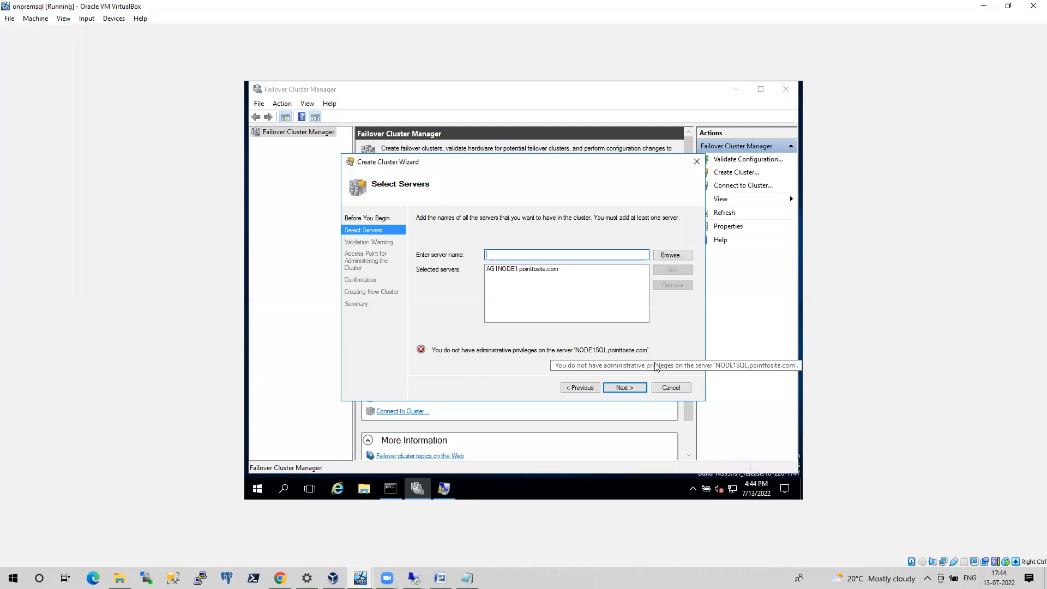
Cancel the open Create Cluster Wizard, close Failover Cluster Manager and launch sqlservermanager15.msc
{"action": "left_click", "coordinate": [670, 388]}
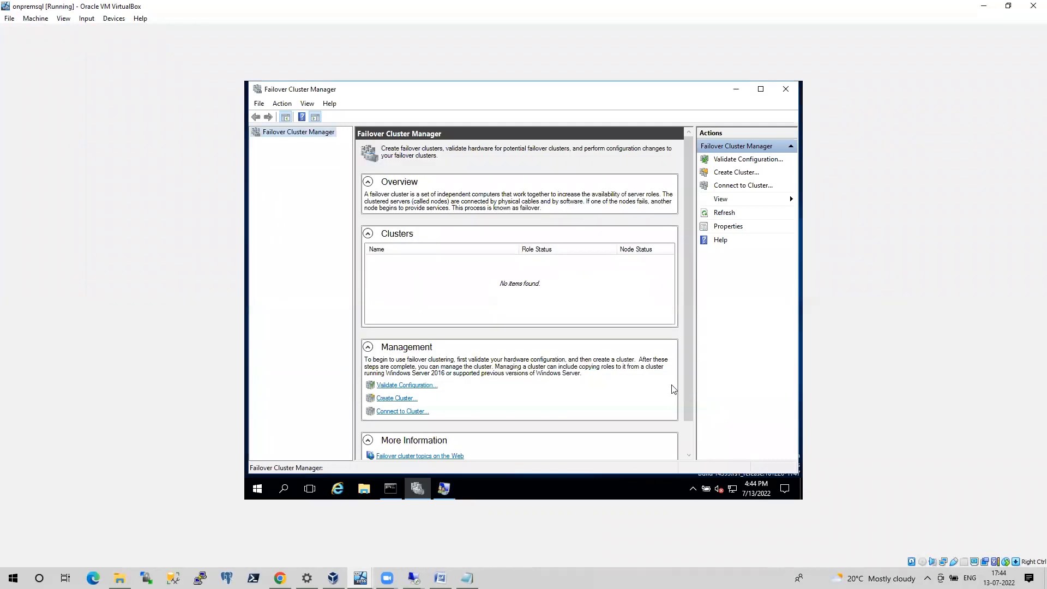
{"action": "left_click", "coordinate": [792, 92]}
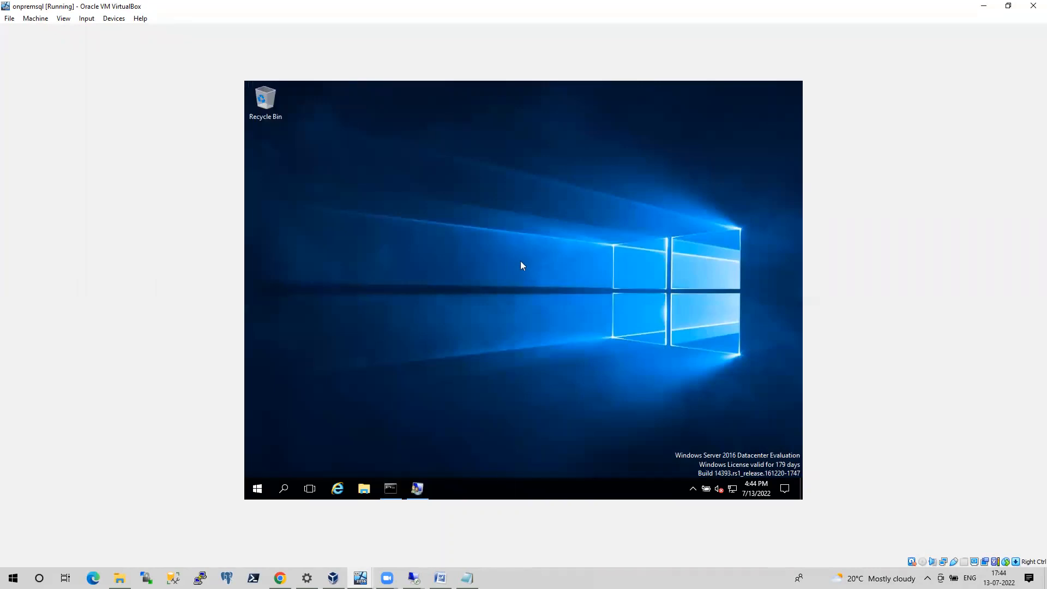
{"action": "right_click", "coordinate": [257, 489]}
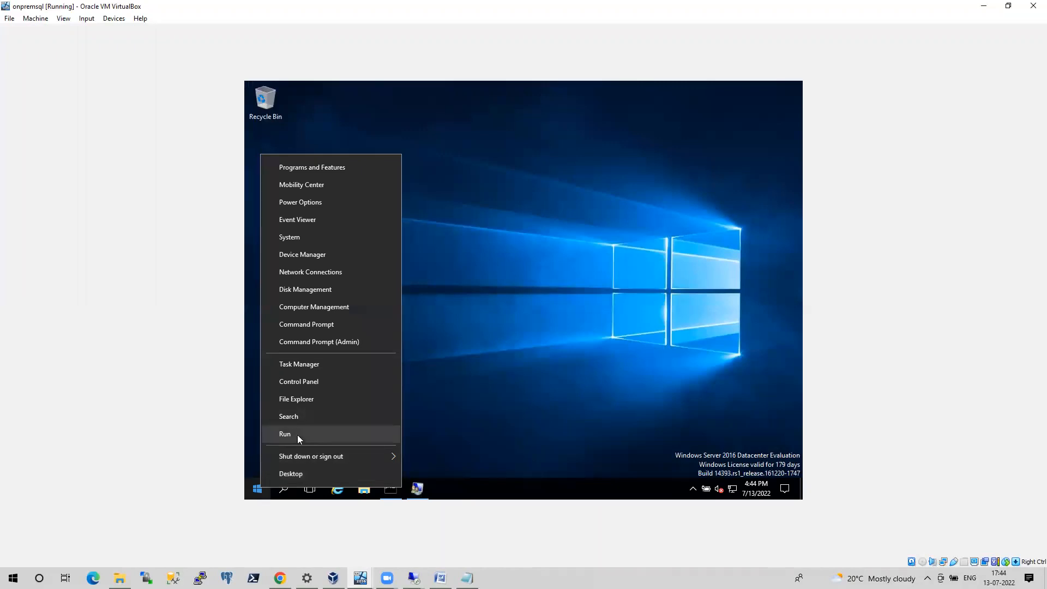
{"action": "left_click", "coordinate": [296, 434]}
{"action": "type", "text": "sql"}
{"action": "key", "text": "Down"}
{"action": "key", "text": "Return"}
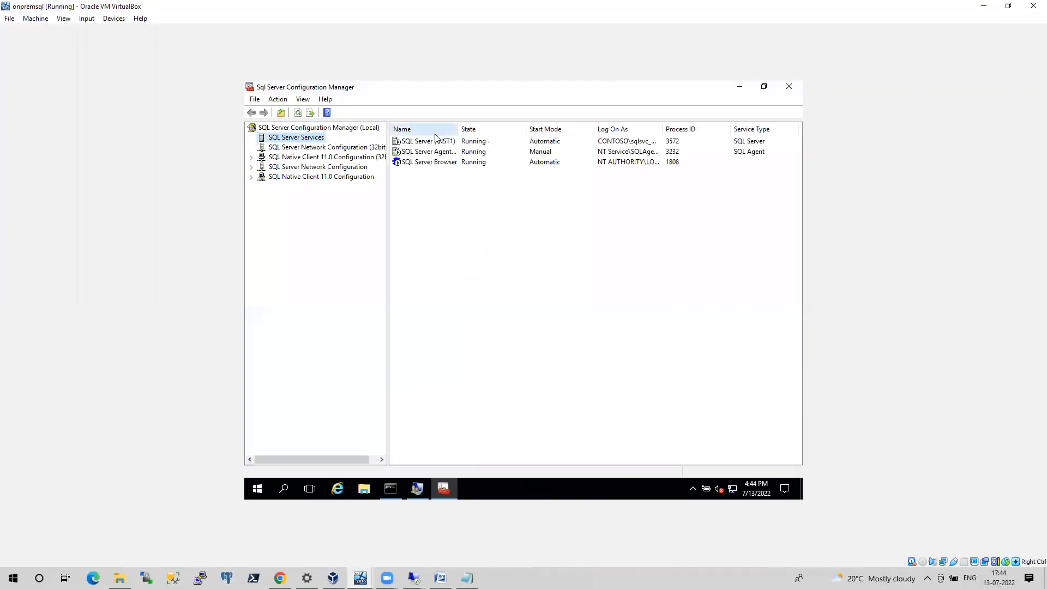
Open the SQL Server (INST1) service's properties and close the Command Prompt and Local Users and Groups windows
{"action": "right_click", "coordinate": [436, 145]}
{"action": "left_click", "coordinate": [480, 213]}
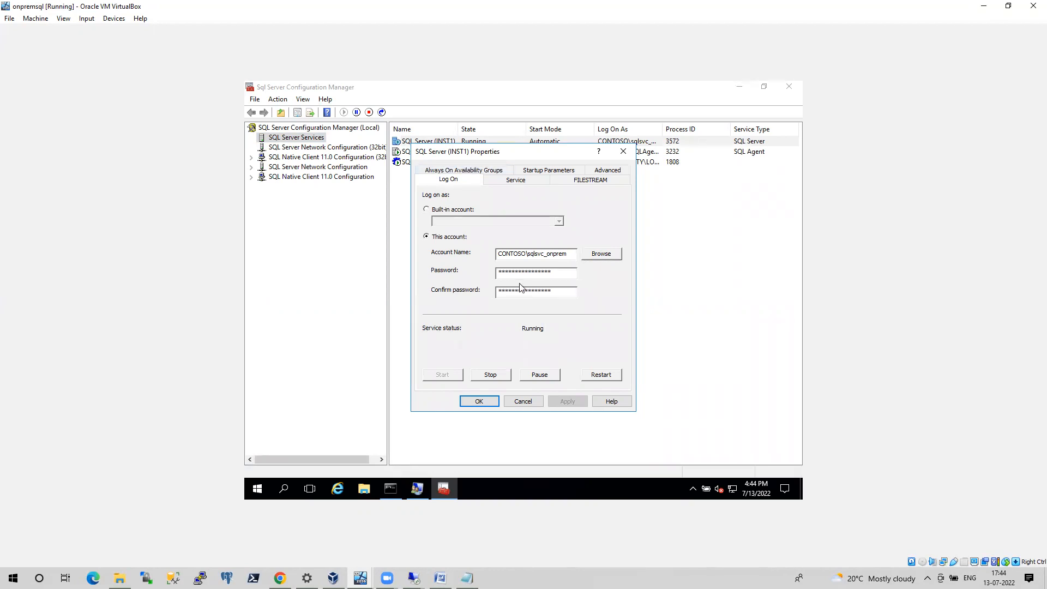
{"action": "left_click", "coordinate": [392, 489]}
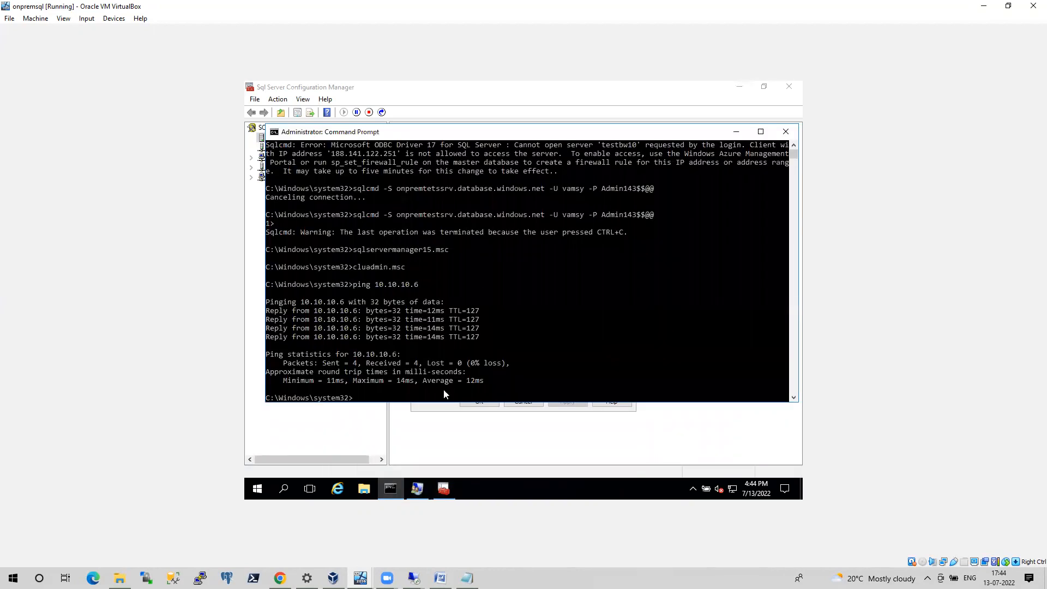
{"action": "left_click", "coordinate": [785, 132]}
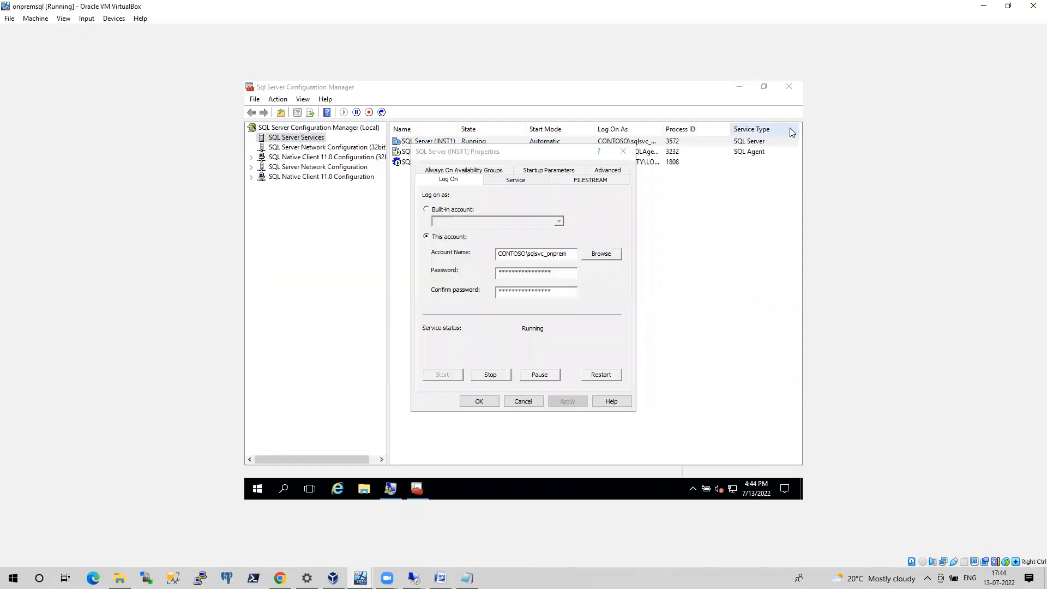
{"action": "left_click", "coordinate": [397, 484]}
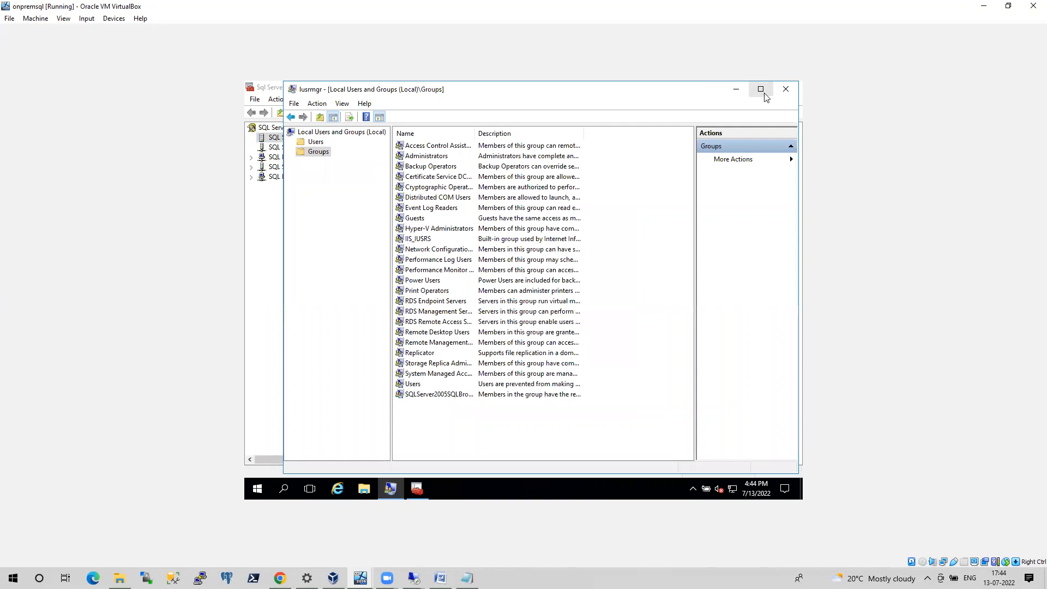
{"action": "left_click", "coordinate": [785, 89]}
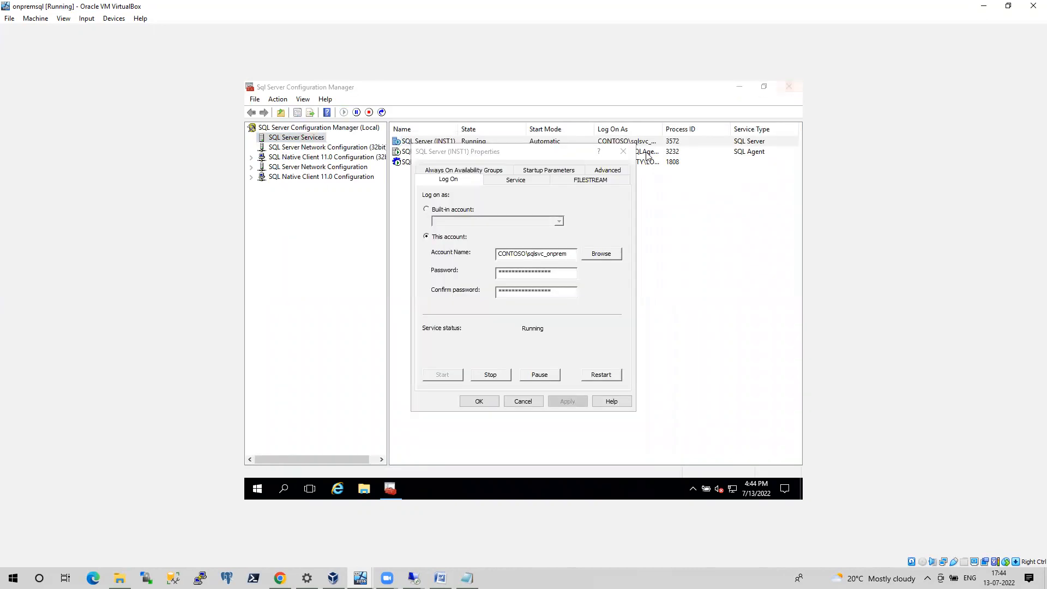
Enable Always On Availability Groups for the SQL Server (INST1) service, apply the change and close its properties
{"action": "left_click", "coordinate": [460, 171]}
{"action": "left_click", "coordinate": [428, 231]}
{"action": "left_click", "coordinate": [582, 406]}
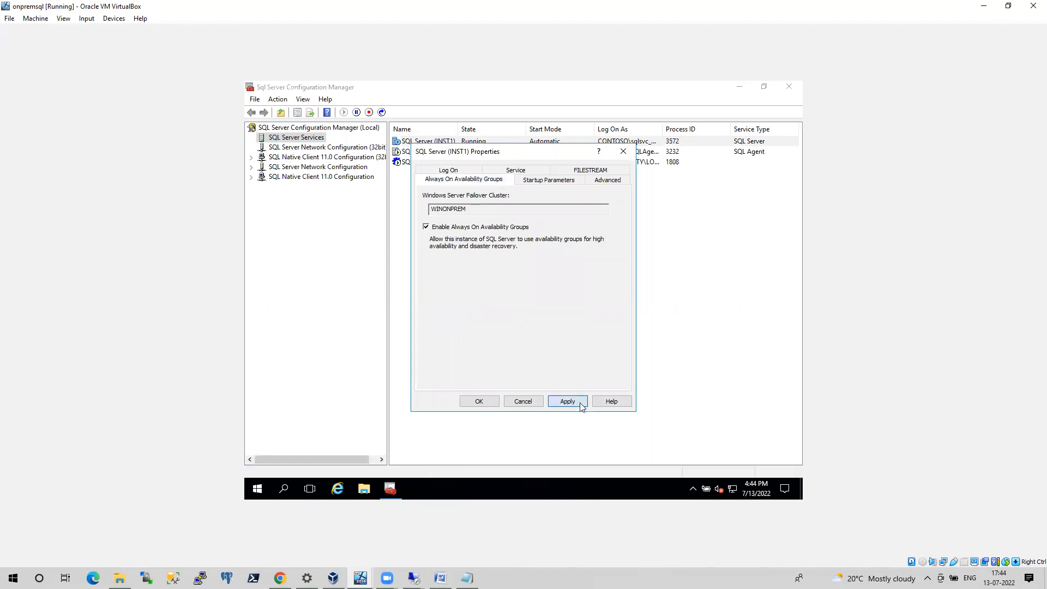
{"action": "left_click", "coordinate": [490, 403]}
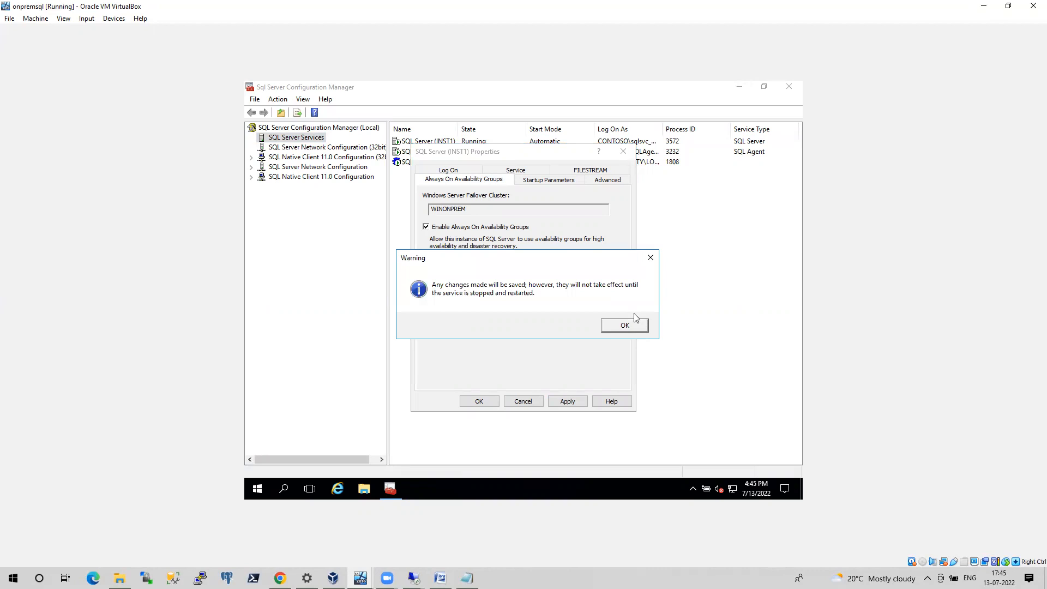
{"action": "left_click", "coordinate": [625, 325]}
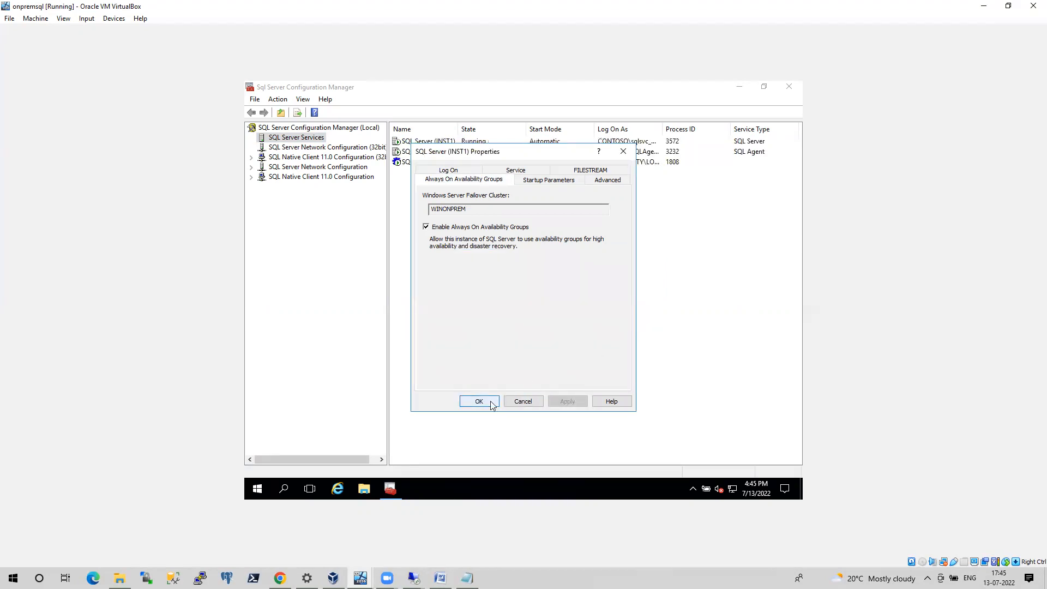
{"action": "left_click", "coordinate": [478, 402]}
Try to restart the SQL Server (INST1) service
{"action": "left_click", "coordinate": [424, 144]}
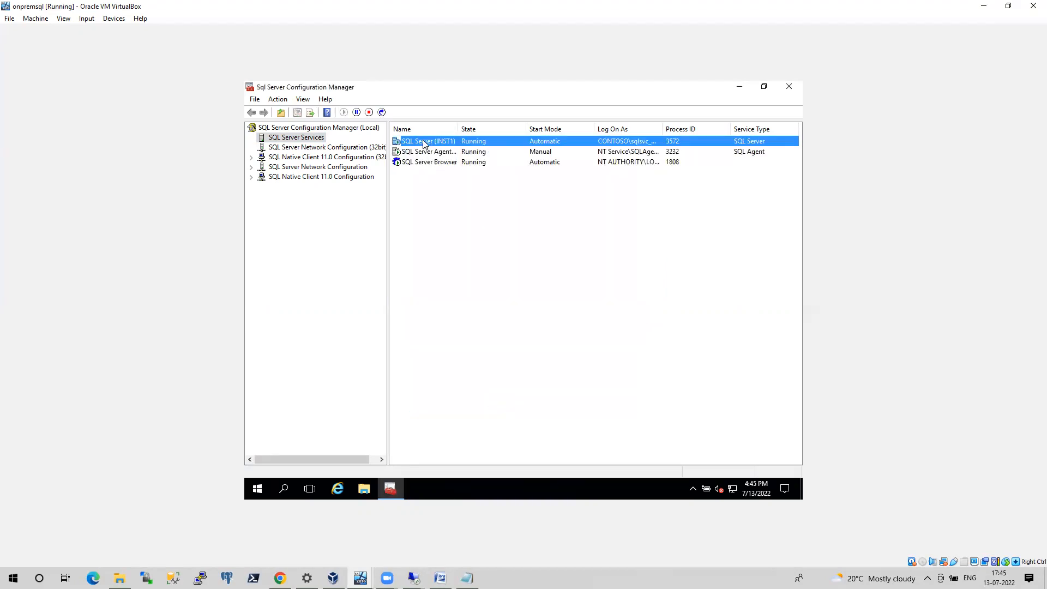
{"action": "right_click", "coordinate": [424, 143]}
{"action": "left_click", "coordinate": [465, 196]}
Switch to SQL Server Management Studio in the 10.10.10.6 session and choose AG1NODE1\inst1 as the server to connect to
{"action": "left_click", "coordinate": [413, 578]}
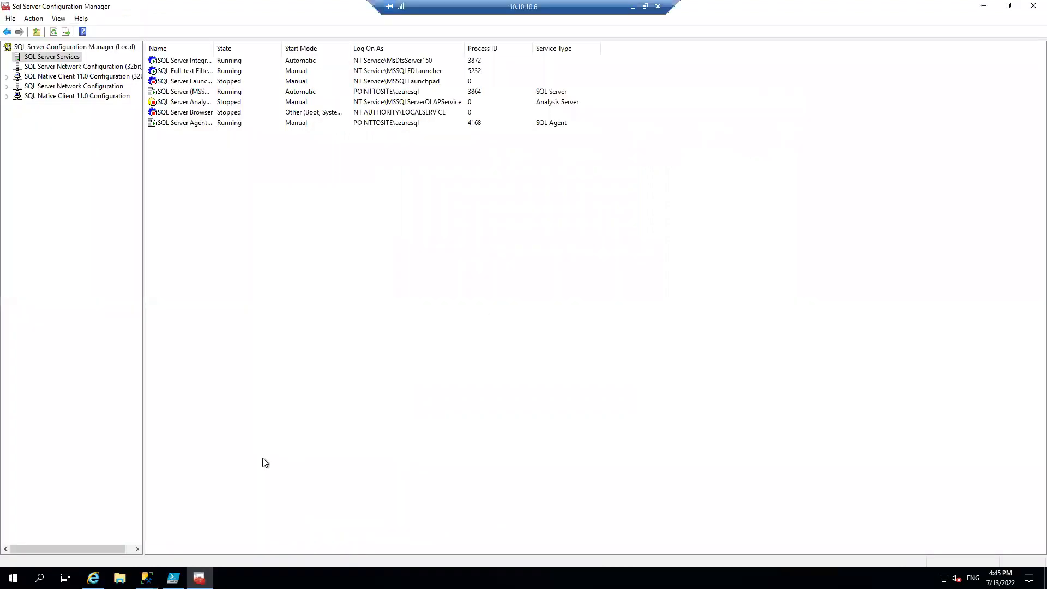
{"action": "mouse_move", "coordinate": [146, 578]}
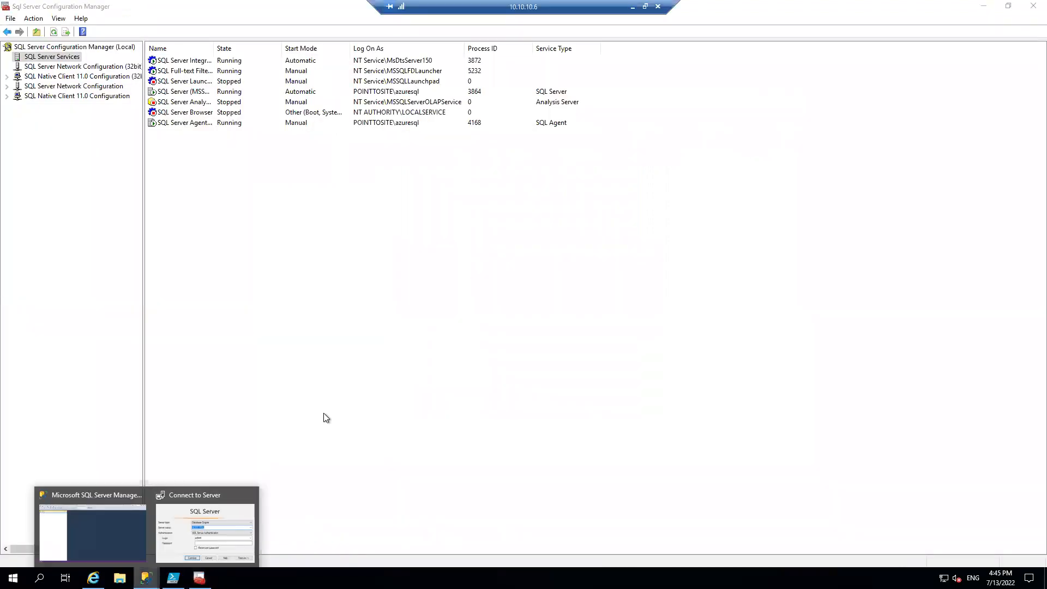
{"action": "left_click", "coordinate": [205, 528]}
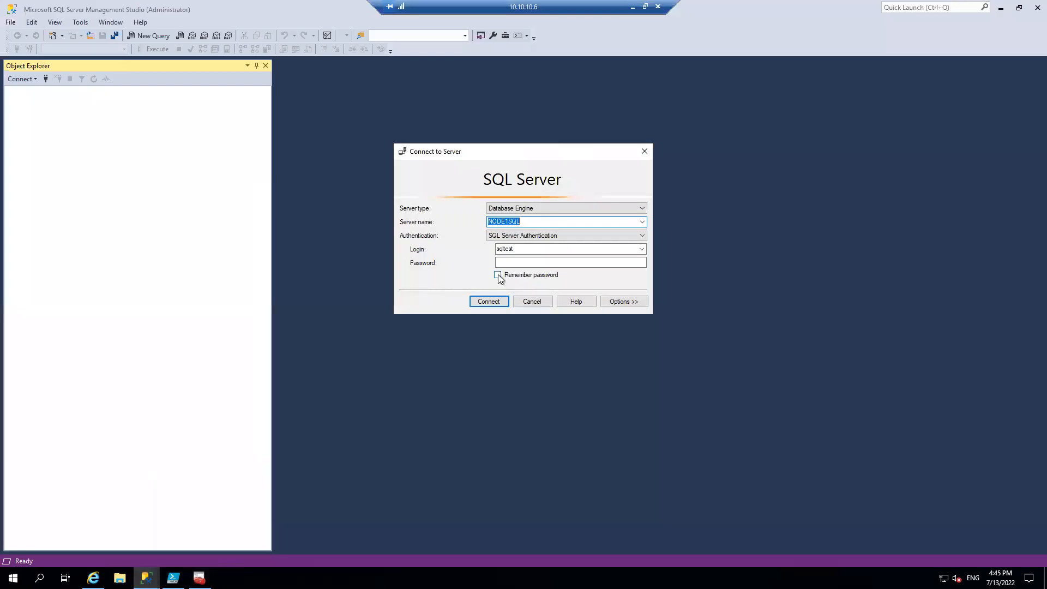
{"action": "left_click", "coordinate": [642, 222]}
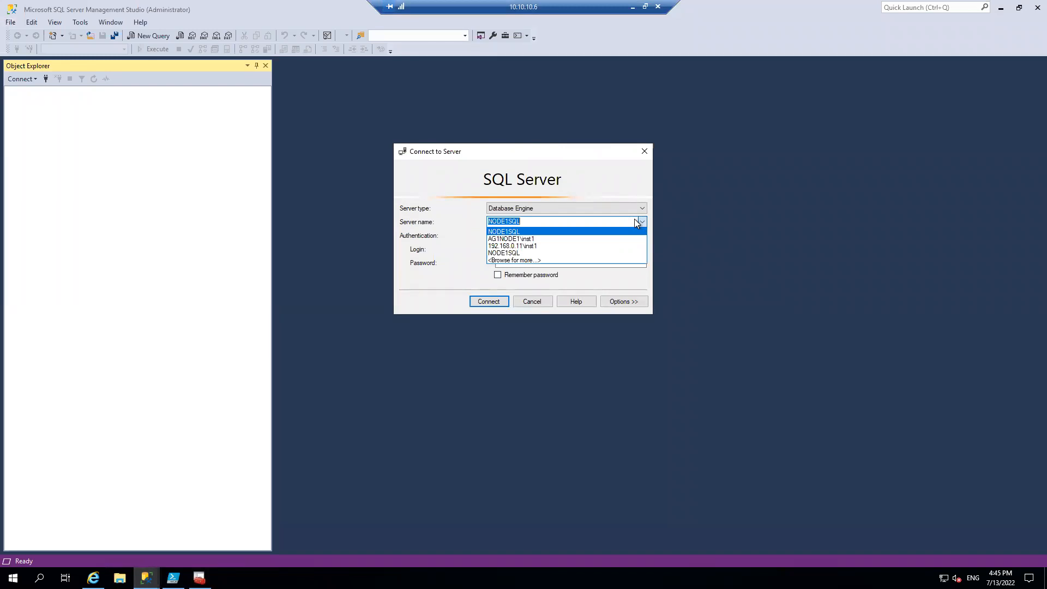
{"action": "key", "text": "Down"}
{"action": "type", "text": "\\"}
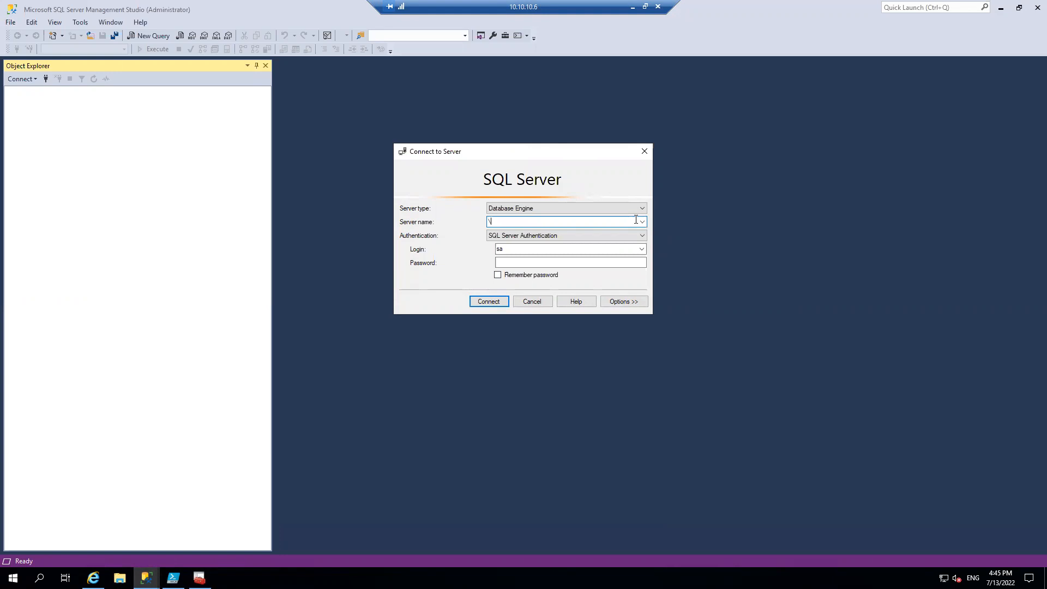
{"action": "left_click", "coordinate": [642, 221]}
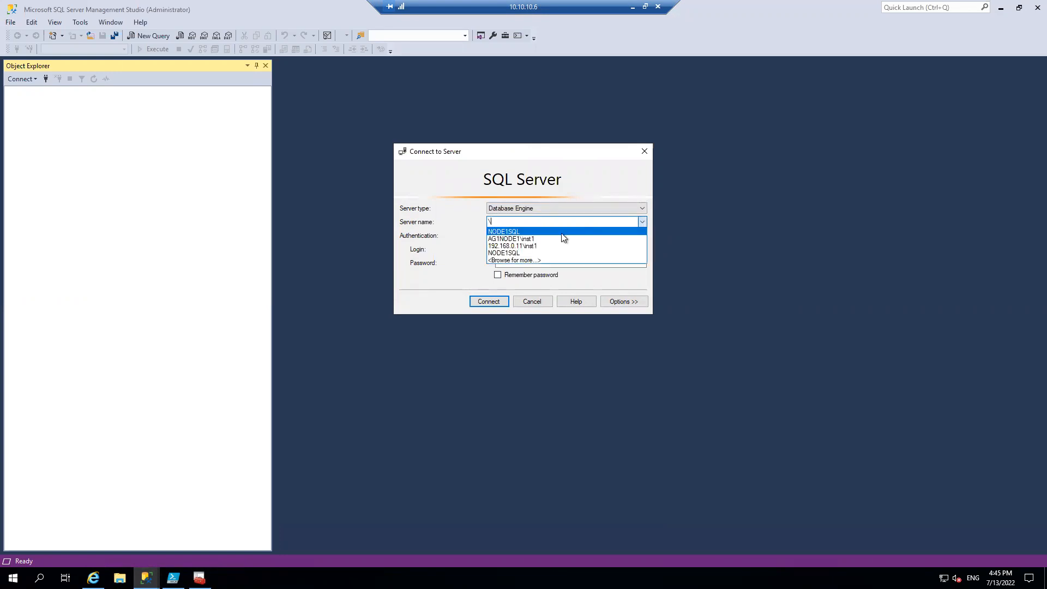
{"action": "left_click", "coordinate": [541, 239]}
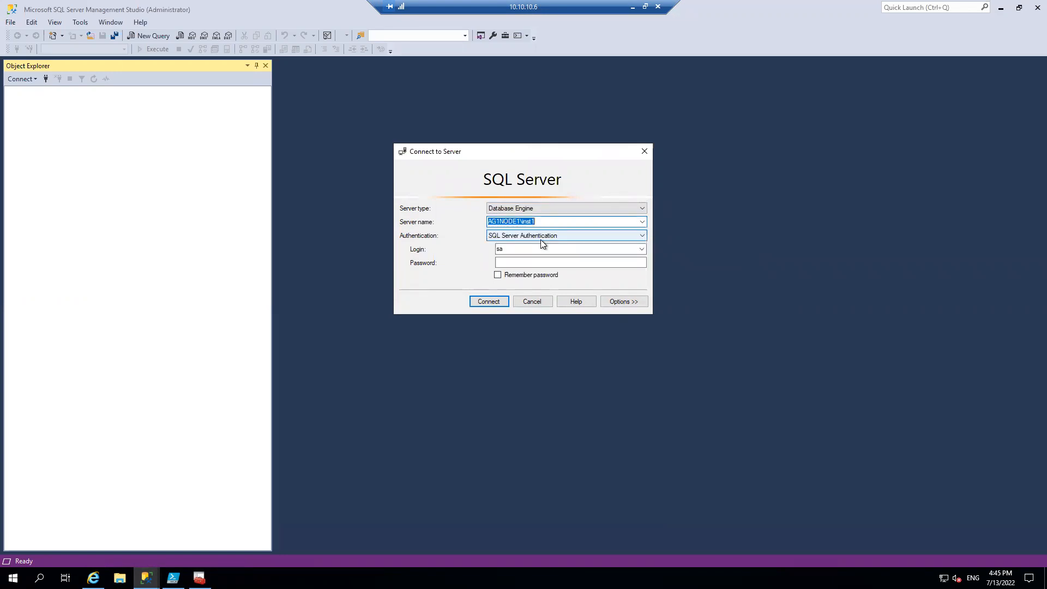
Enter the sa login's password and submit the connection to AG1NODE1\inst1
{"action": "left_click", "coordinate": [522, 261]}
{"action": "type", "text": "******"}
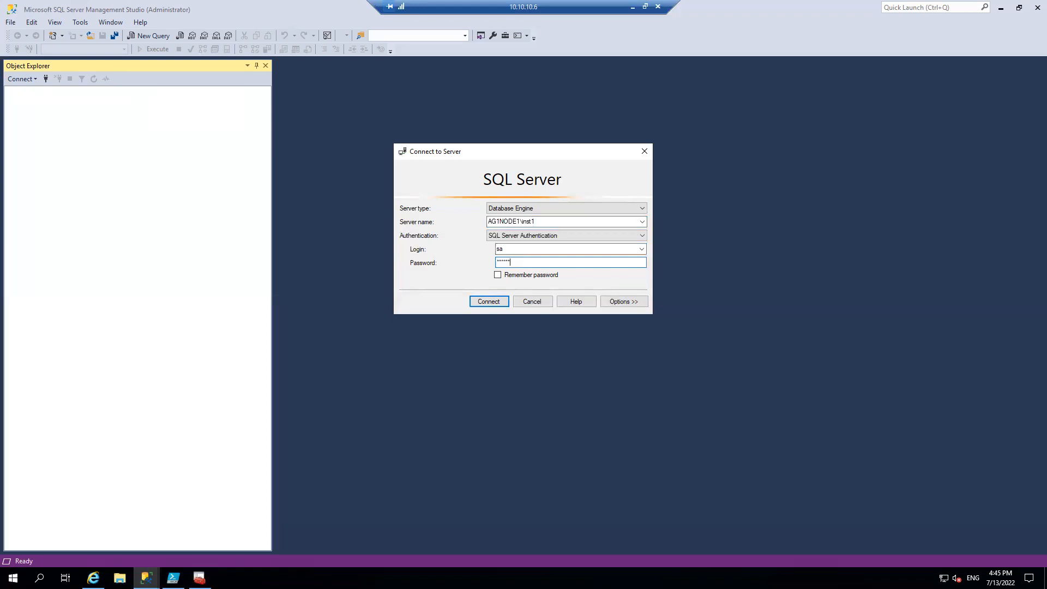
{"action": "key", "text": "BackSpace"}
{"action": "key", "text": "BackSpace"}
{"action": "key", "text": "BackSpace"}
{"action": "key", "text": "BackSpace"}
{"action": "key", "text": "BackSpace"}
{"action": "key", "text": "BackSpace"}
{"action": "type", "text": "*********"}
{"action": "key", "text": "Return"}
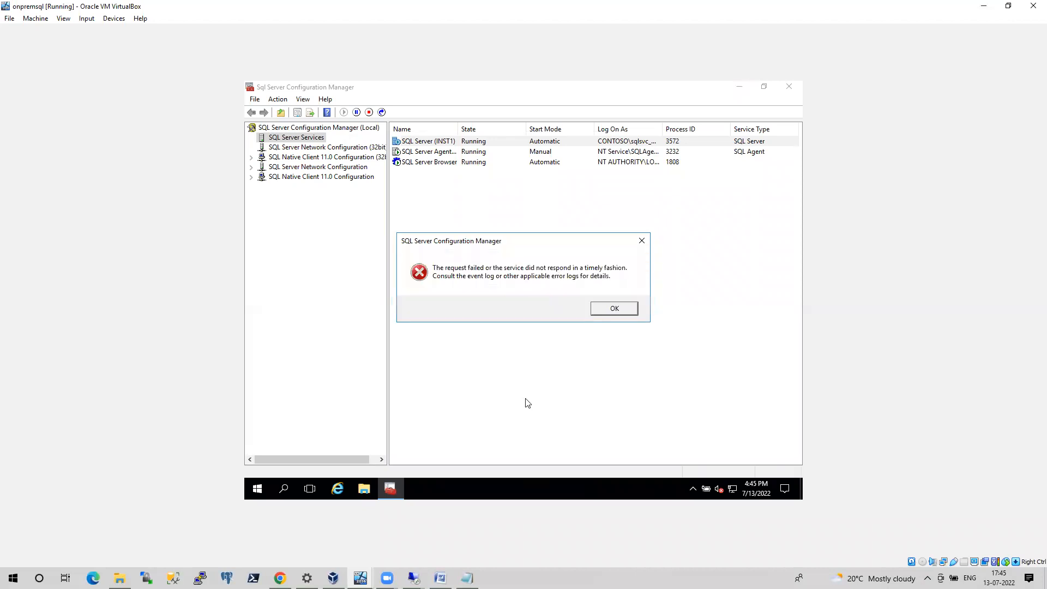
Dismiss the service restart error on the onpremsql machine and open Event Viewer
{"action": "left_click", "coordinate": [606, 308]}
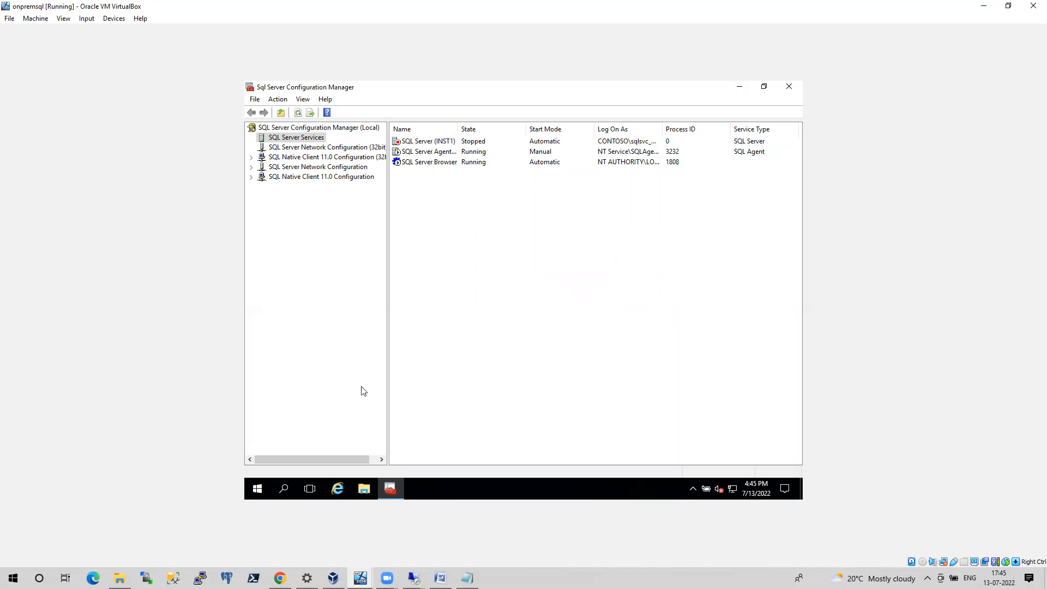
{"action": "right_click", "coordinate": [258, 488]}
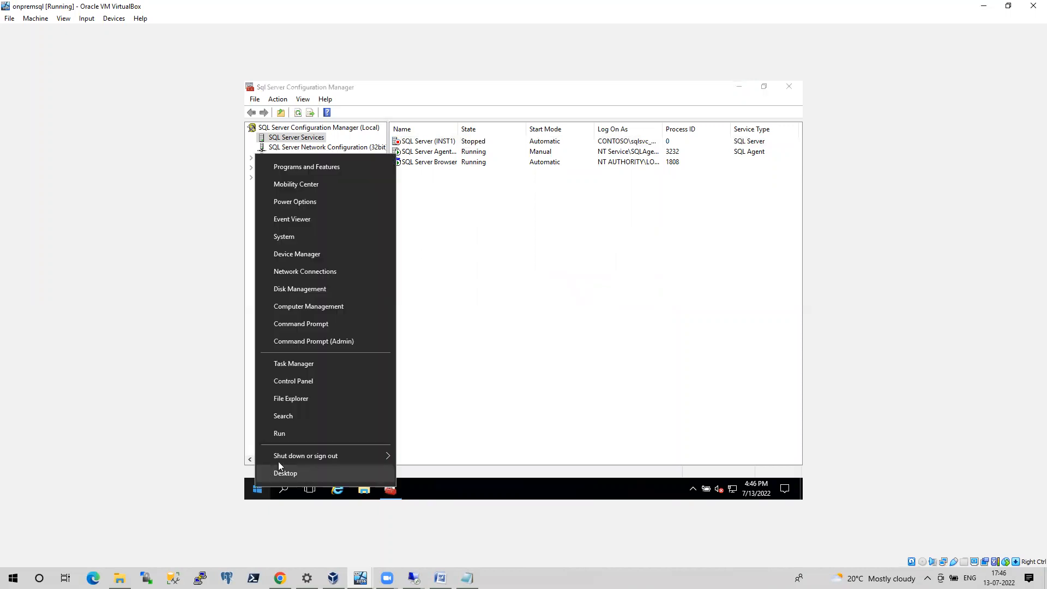
{"action": "left_click", "coordinate": [283, 434]}
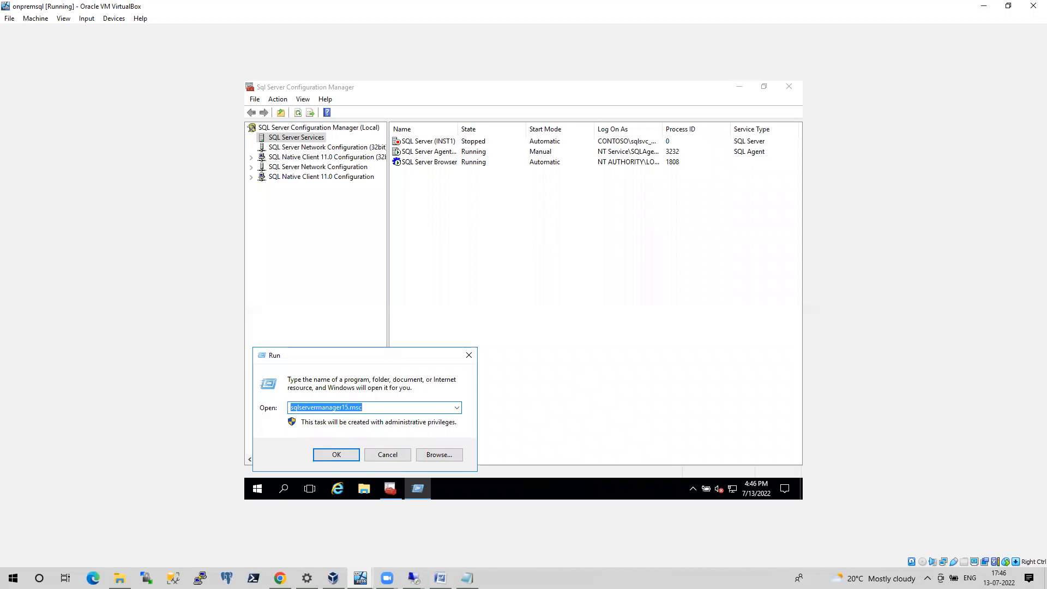
{"action": "type", "text": "eve"}
{"action": "key", "text": "Down"}
{"action": "key", "text": "Return"}
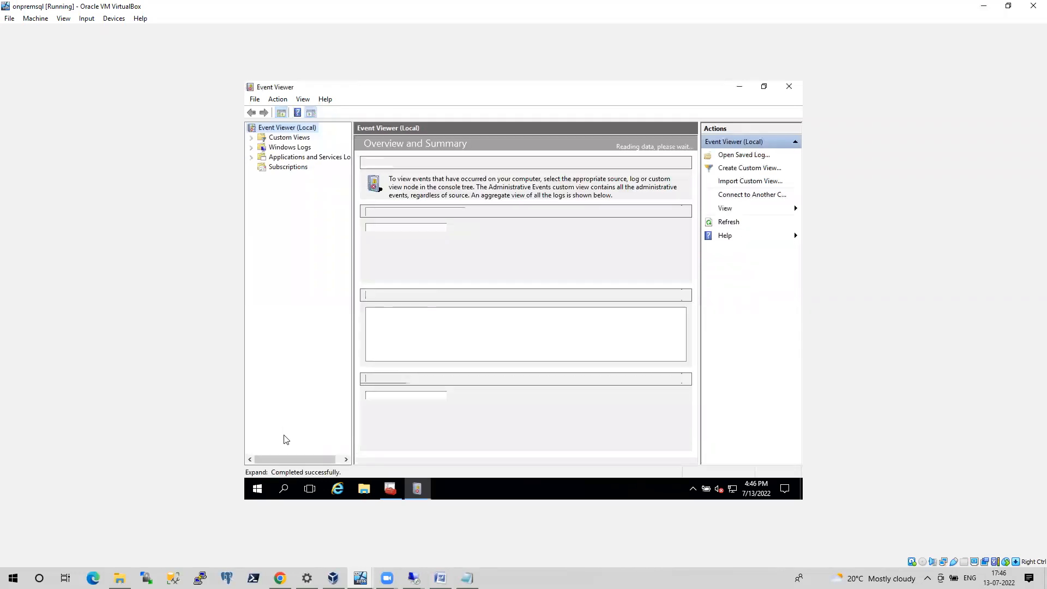
Open the Windows System log and examine the latest Service Control Manager errors 7001, 7000 and 7034
{"action": "double_click", "coordinate": [293, 150]}
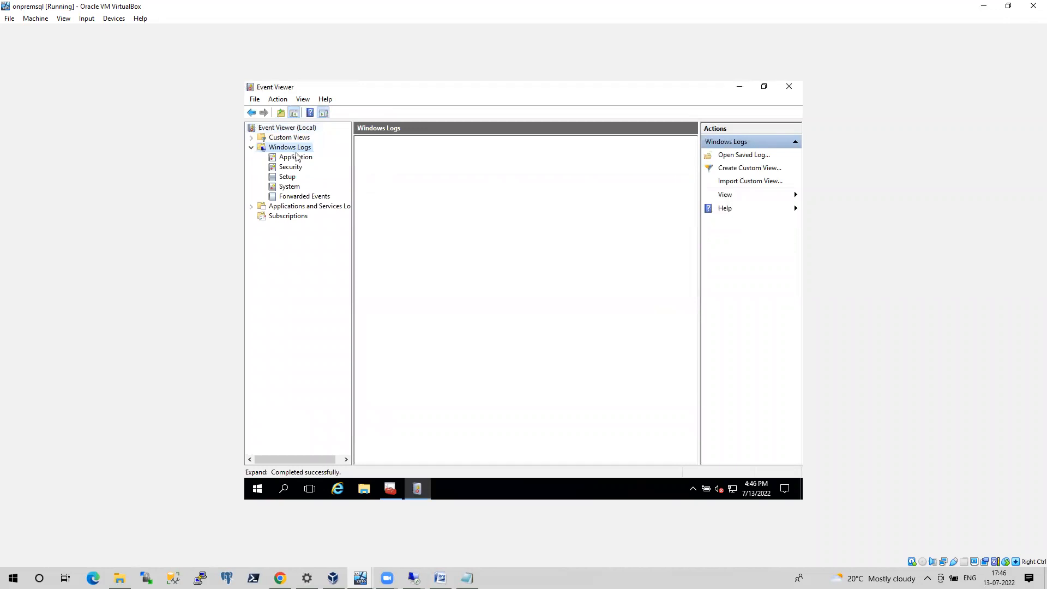
{"action": "left_click", "coordinate": [288, 187]}
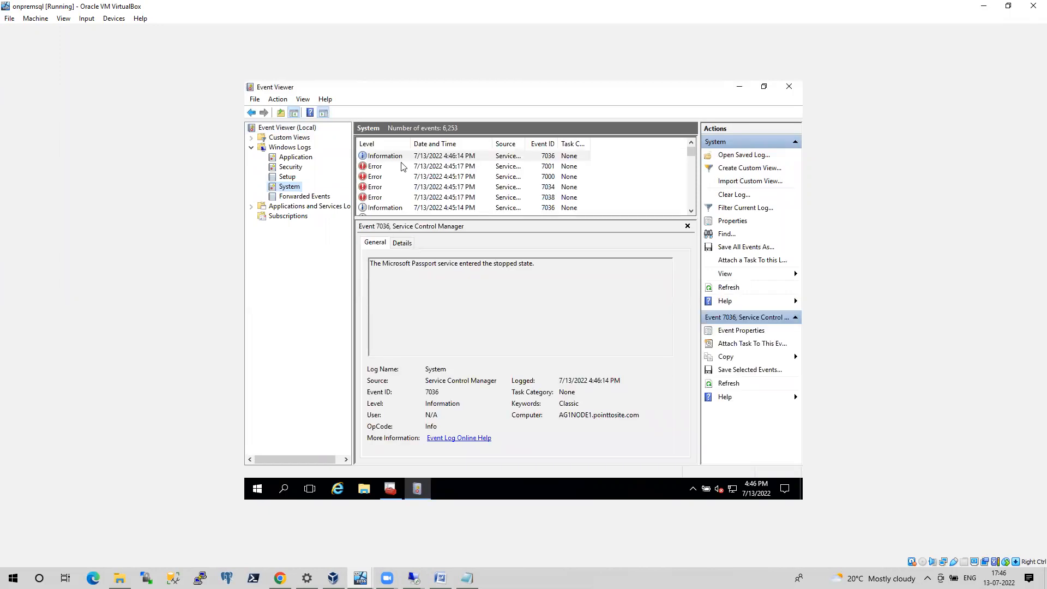
{"action": "left_click", "coordinate": [379, 168]}
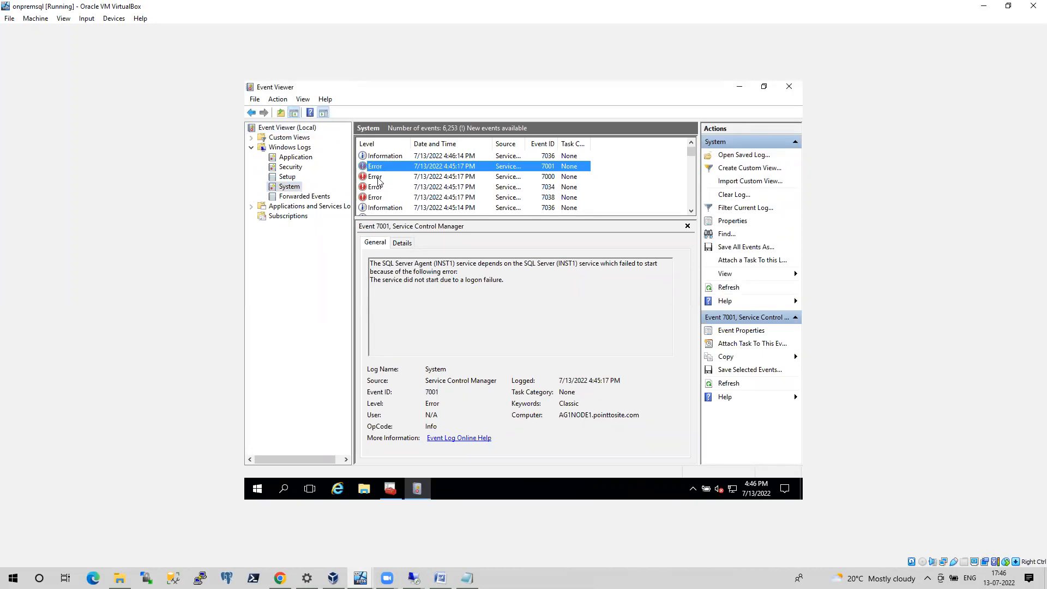
{"action": "left_click", "coordinate": [379, 182]}
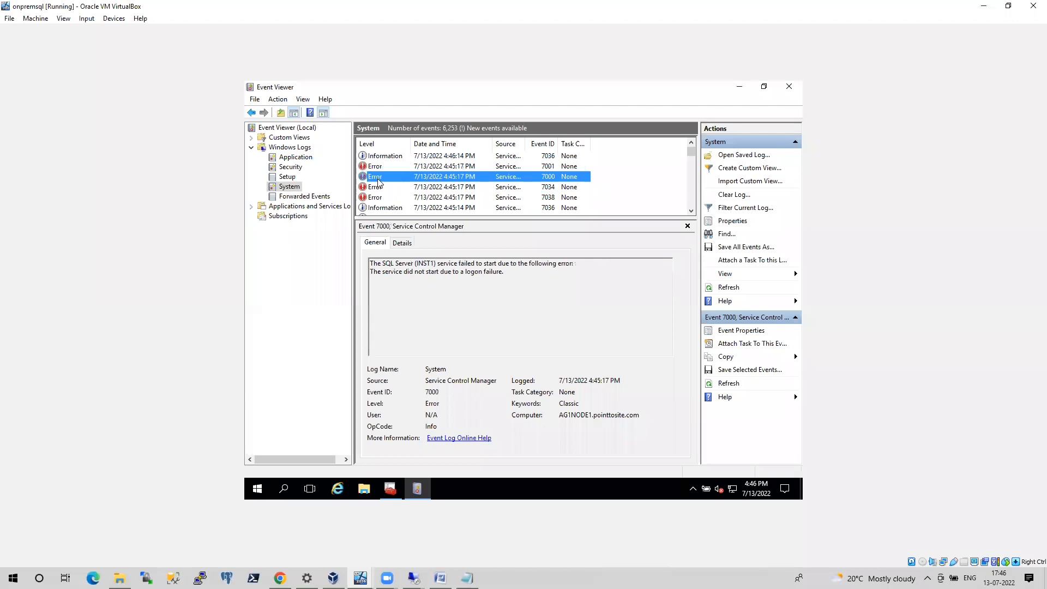
{"action": "left_click", "coordinate": [376, 189]}
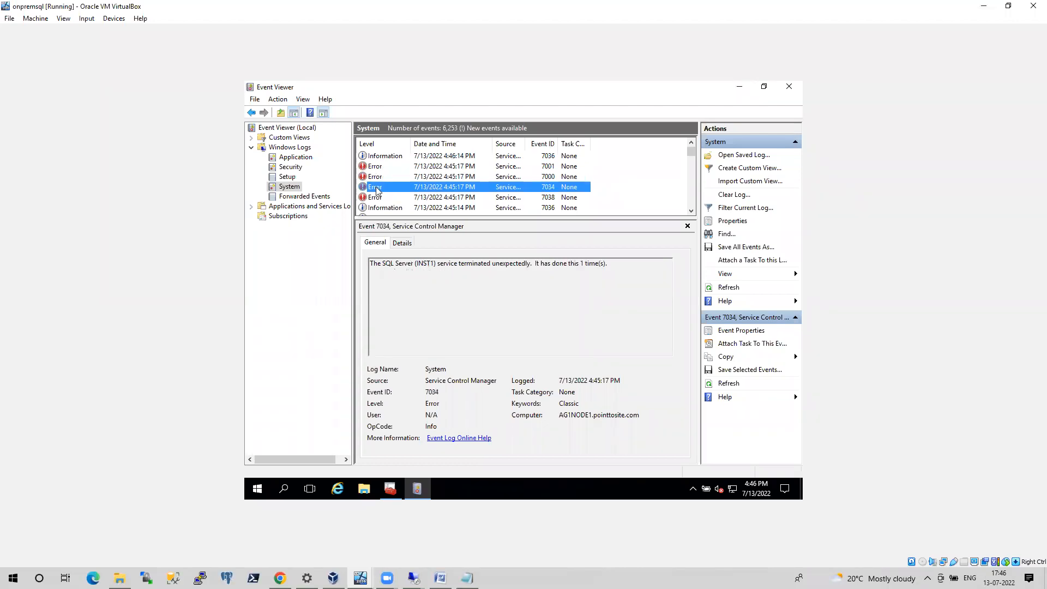
Return to SQL Server Configuration Manager, fit the Log On As column to its contents and open the SQL Server (INST1) service's properties
{"action": "left_click", "coordinate": [390, 490]}
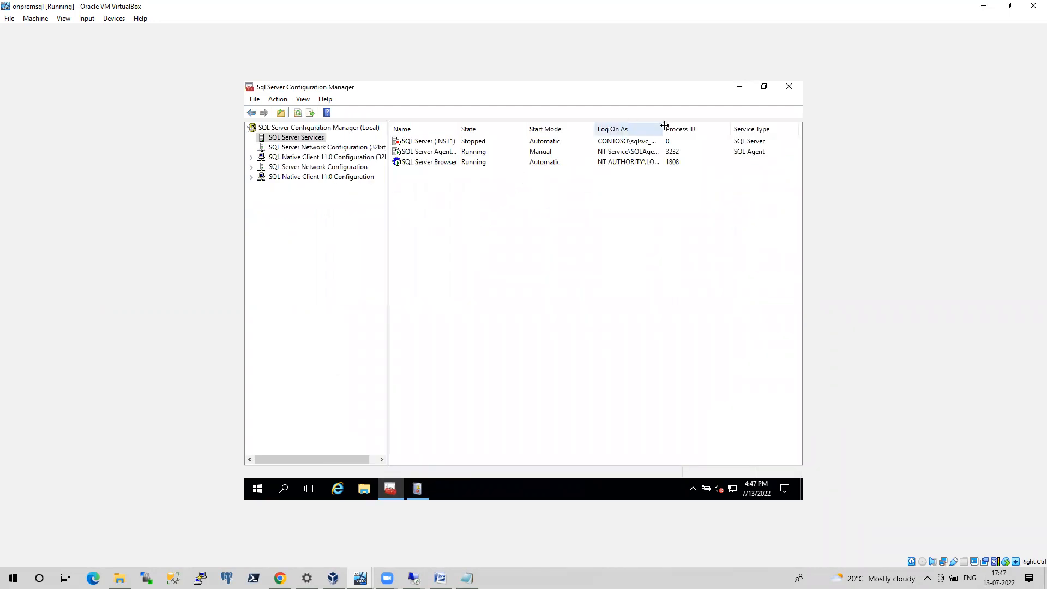
{"action": "double_click", "coordinate": [664, 126]}
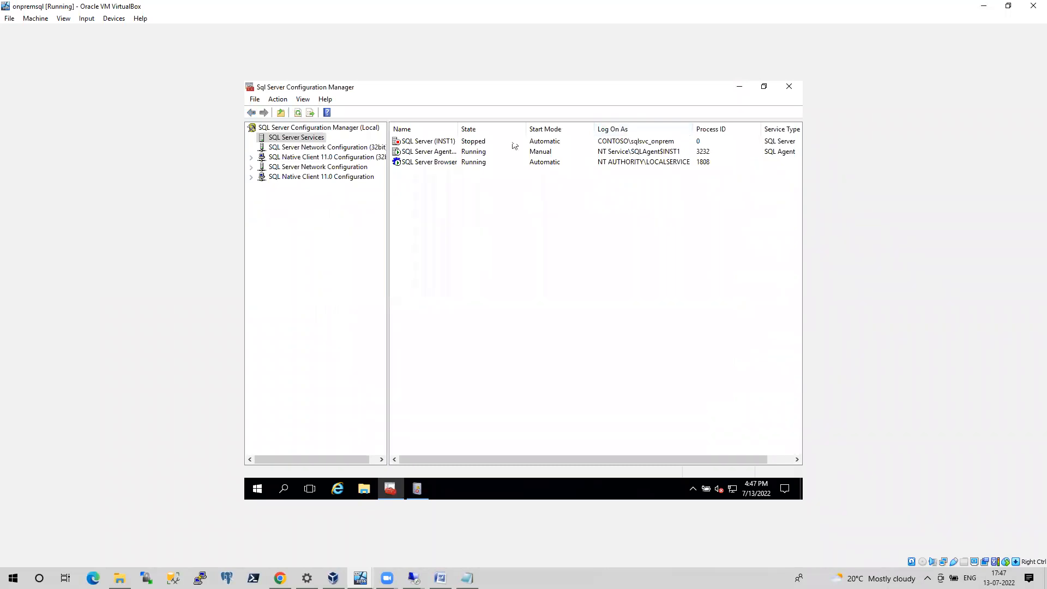
{"action": "left_click", "coordinate": [450, 143]}
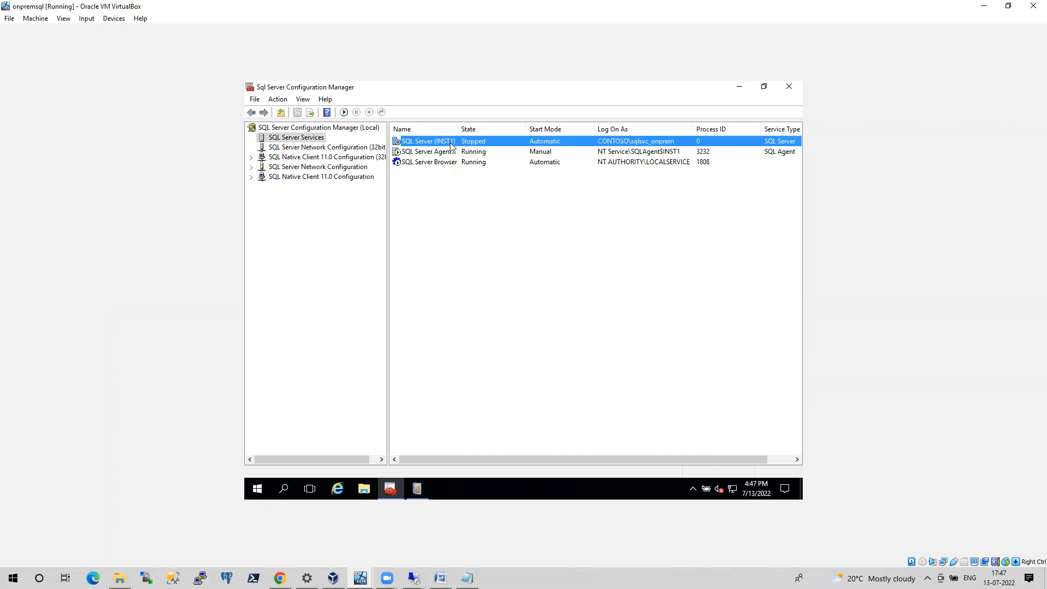
{"action": "right_click", "coordinate": [451, 145]}
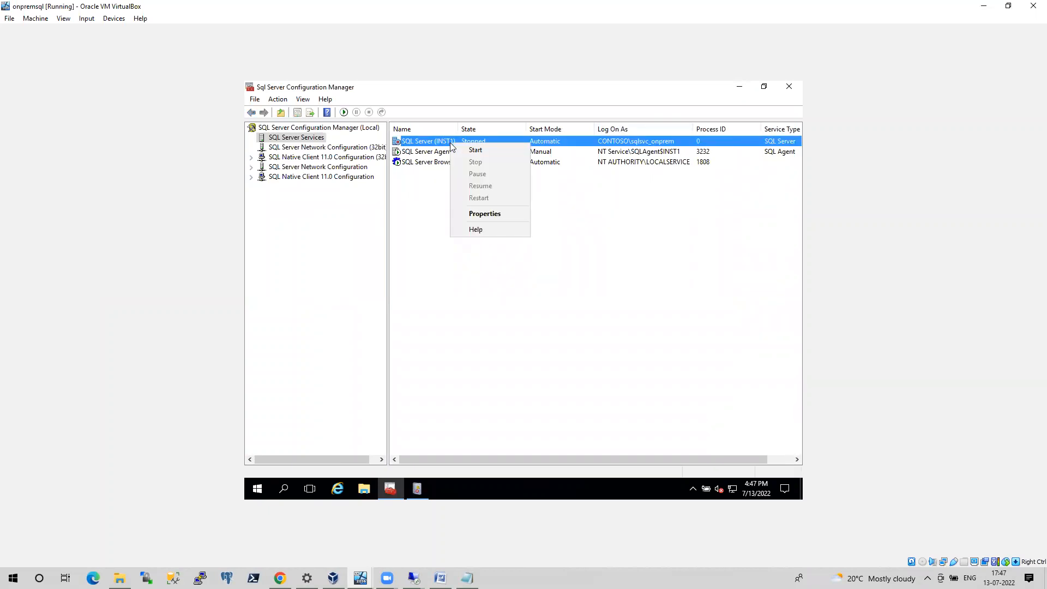
{"action": "left_click", "coordinate": [501, 218]}
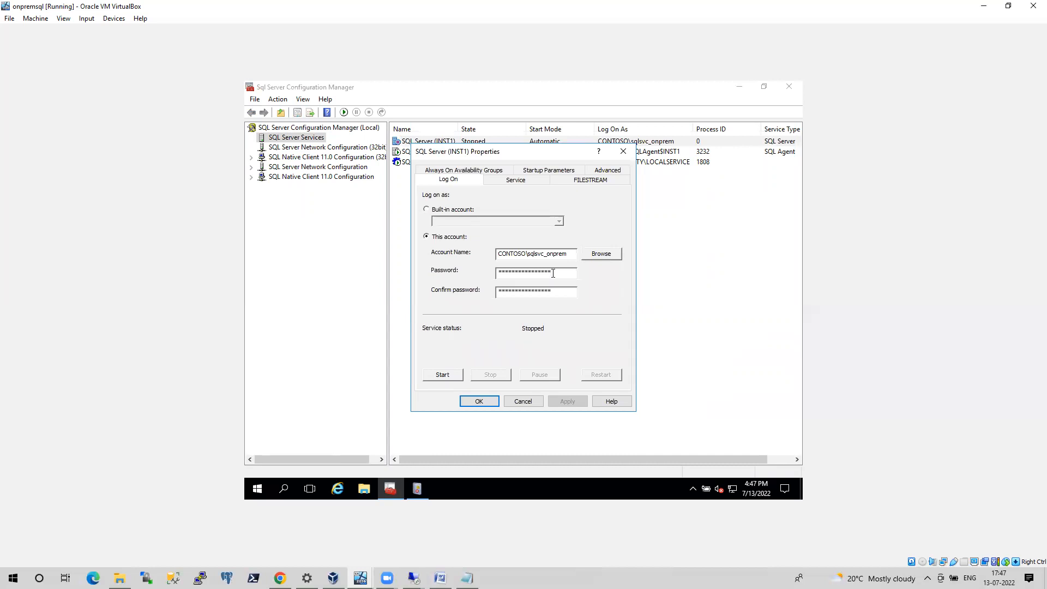
Re-enter and confirm the service account password for CONTOSO\sqlsvc_onprem, apply it and start the SQL Server (INST1) service
{"action": "double_click", "coordinate": [552, 273]}
{"action": "type", "text": "**"}
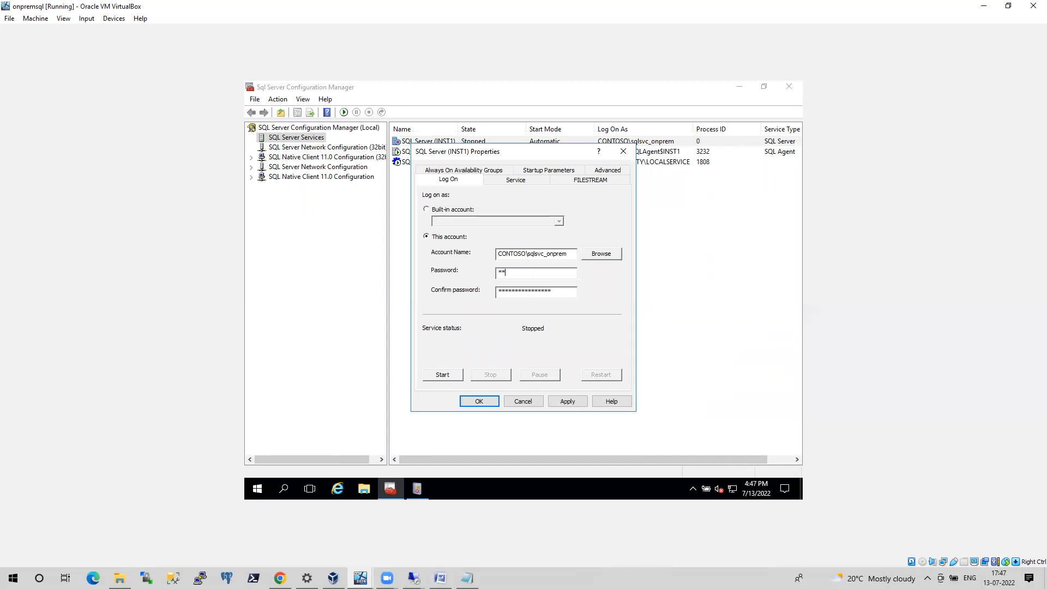
{"action": "type", "text": "********"}
{"action": "key", "text": "Tab"}
{"action": "type", "text": "**********"}
{"action": "key", "text": "Return"}
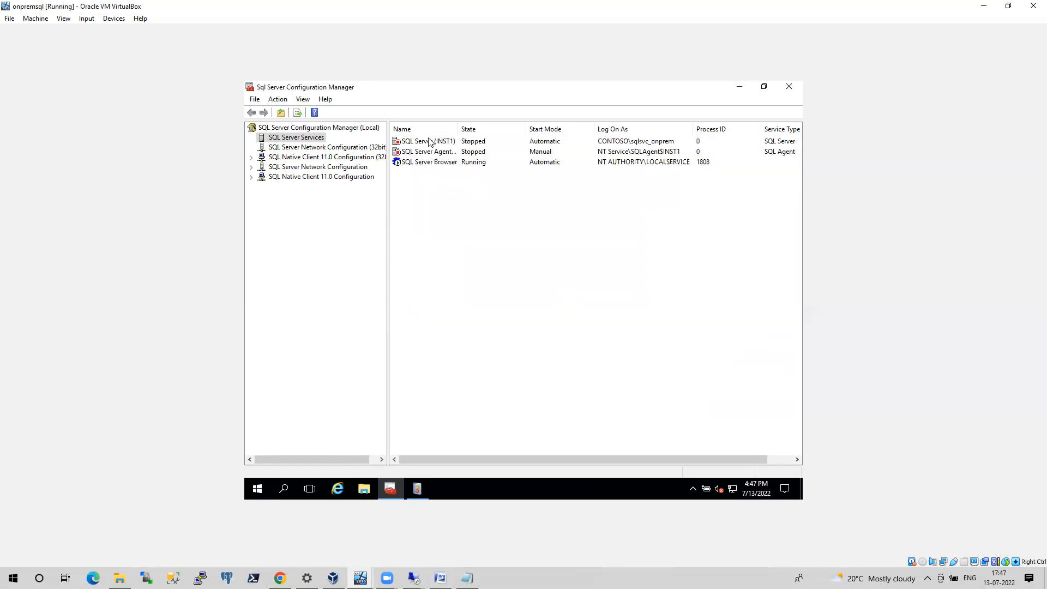
{"action": "right_click", "coordinate": [429, 140]}
{"action": "left_click", "coordinate": [453, 146]}
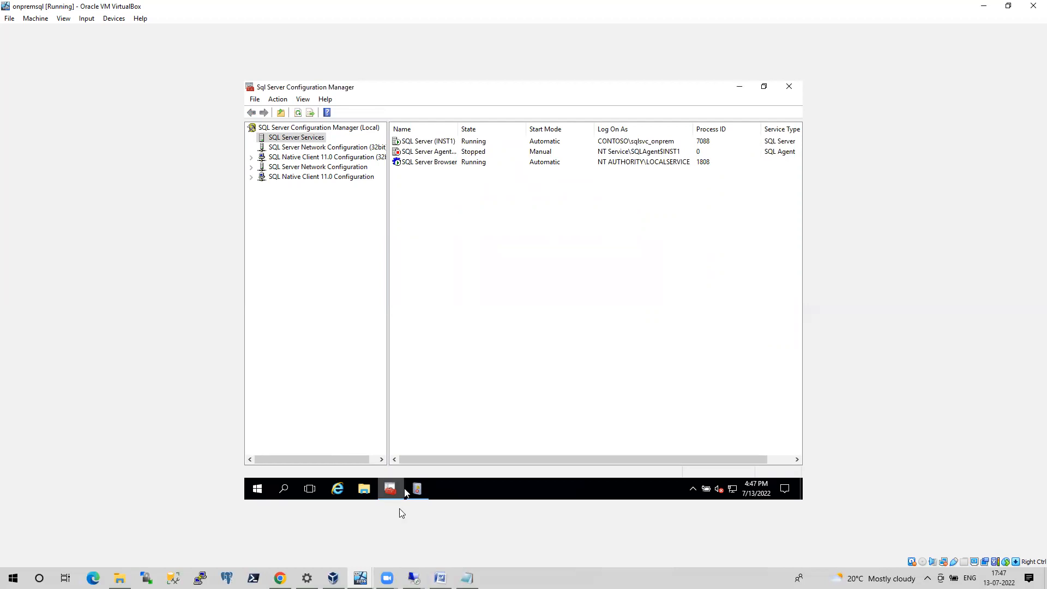
Switch to the 10.10.10.6 remote session, dismiss the connection error and connect to AG1NODE1\inst1 again as sa
{"action": "left_click", "coordinate": [413, 578]}
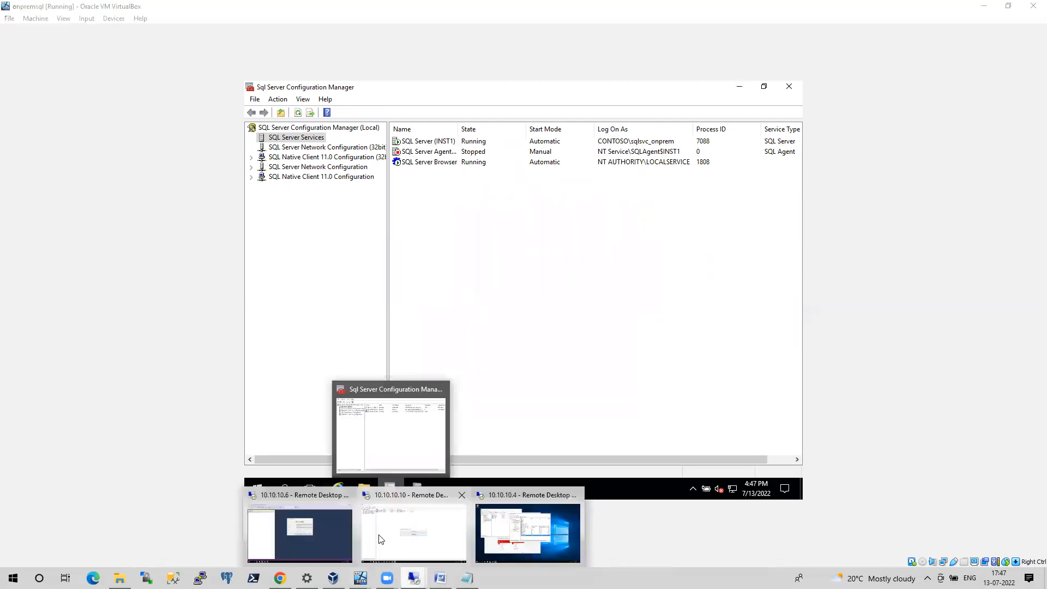
{"action": "left_click", "coordinate": [337, 522]}
{"action": "left_click", "coordinate": [653, 275]}
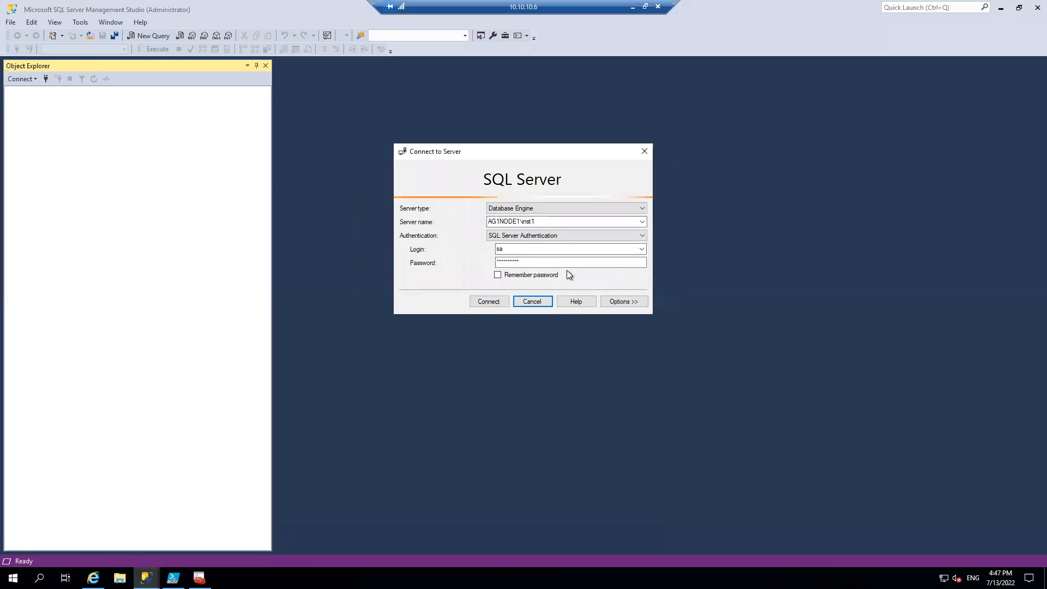
{"action": "left_click", "coordinate": [525, 262]}
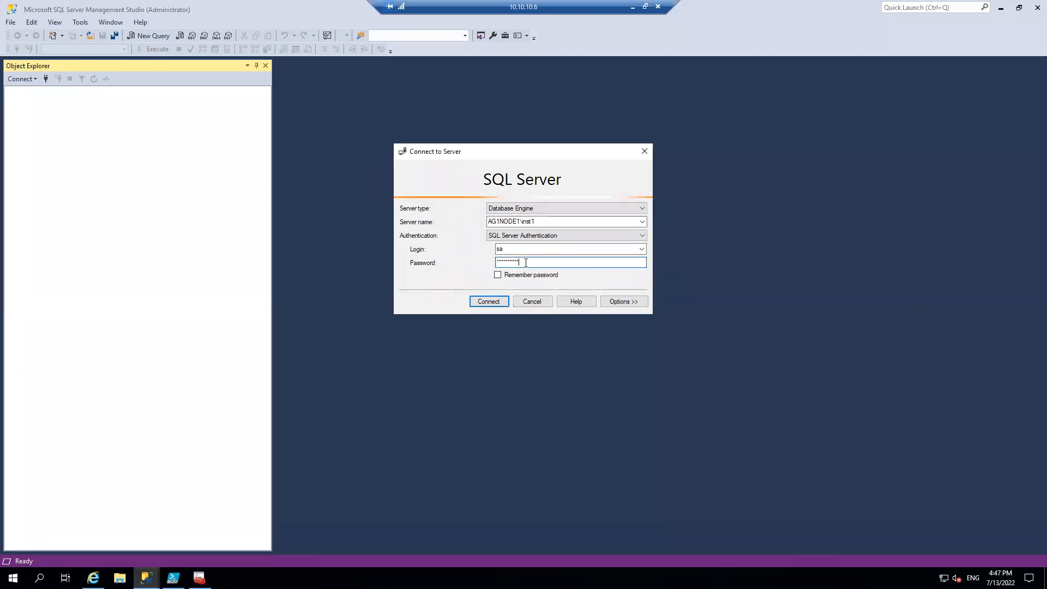
{"action": "left_click", "coordinate": [492, 303]}
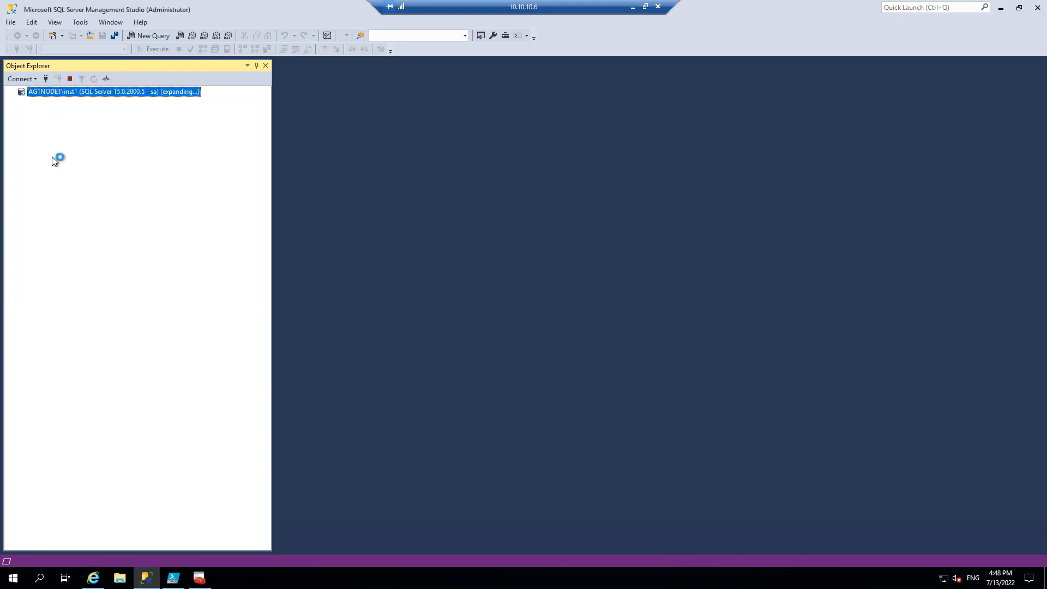
Begin another Database Engine connection, look up the Azure SQL virtual machine's name in the Azure portal and return to the 10.10.10.6 session
{"action": "left_click", "coordinate": [31, 80]}
{"action": "left_click", "coordinate": [34, 91]}
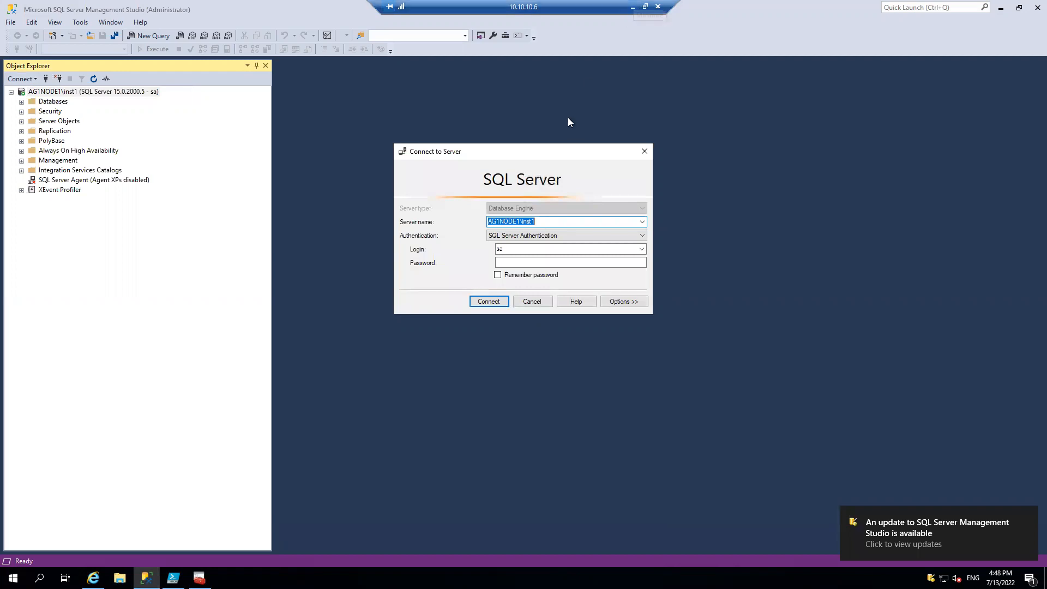
{"action": "left_click", "coordinate": [638, 4]}
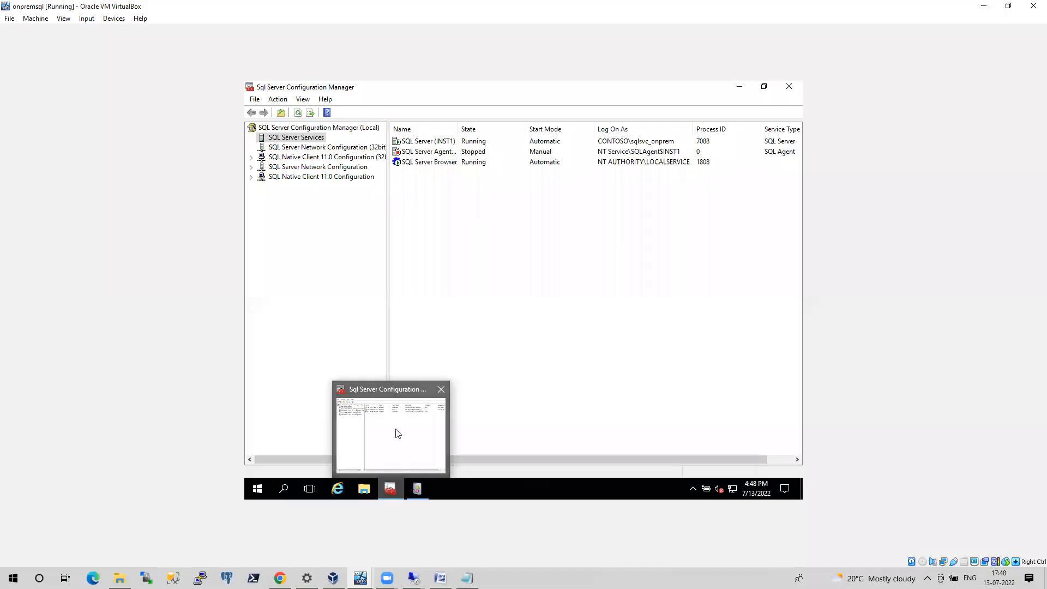
{"action": "left_click", "coordinate": [280, 578]}
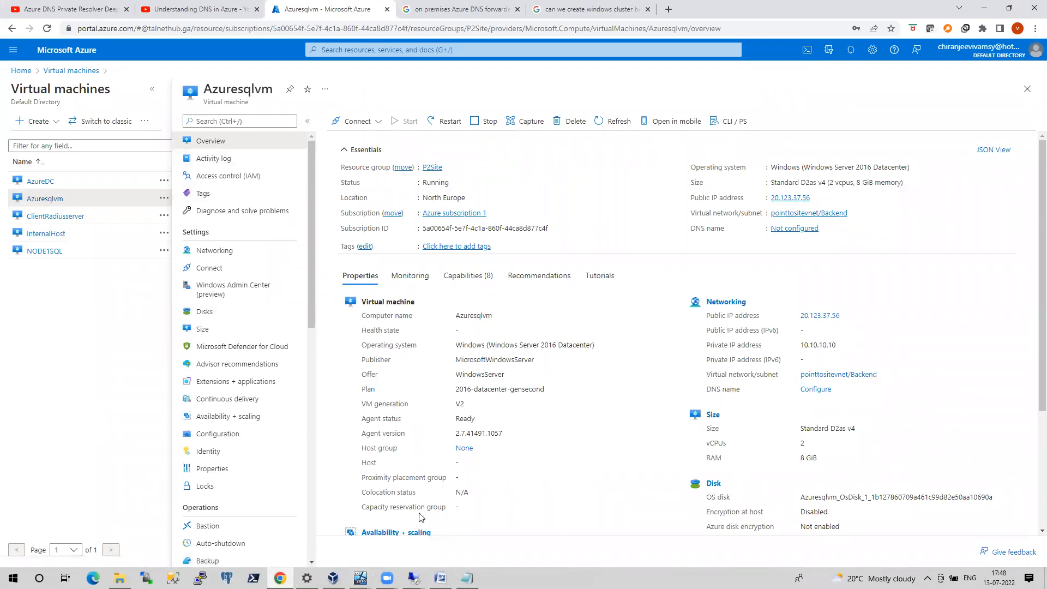
{"action": "left_click", "coordinate": [414, 578]}
{"action": "left_click", "coordinate": [329, 528]}
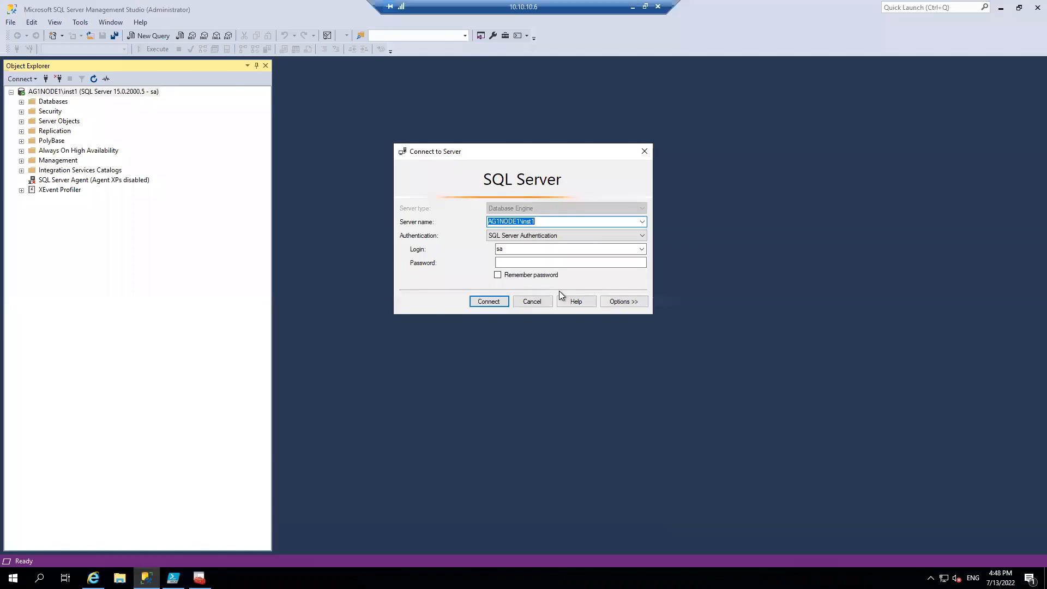
Set the server name to Azuresqlvm, enter the sa login's password and submit the connection
{"action": "type", "text": "Azuresqlvm"}
{"action": "key", "text": "Tab"}
{"action": "key", "text": "Tab"}
{"action": "key", "text": "Tab"}
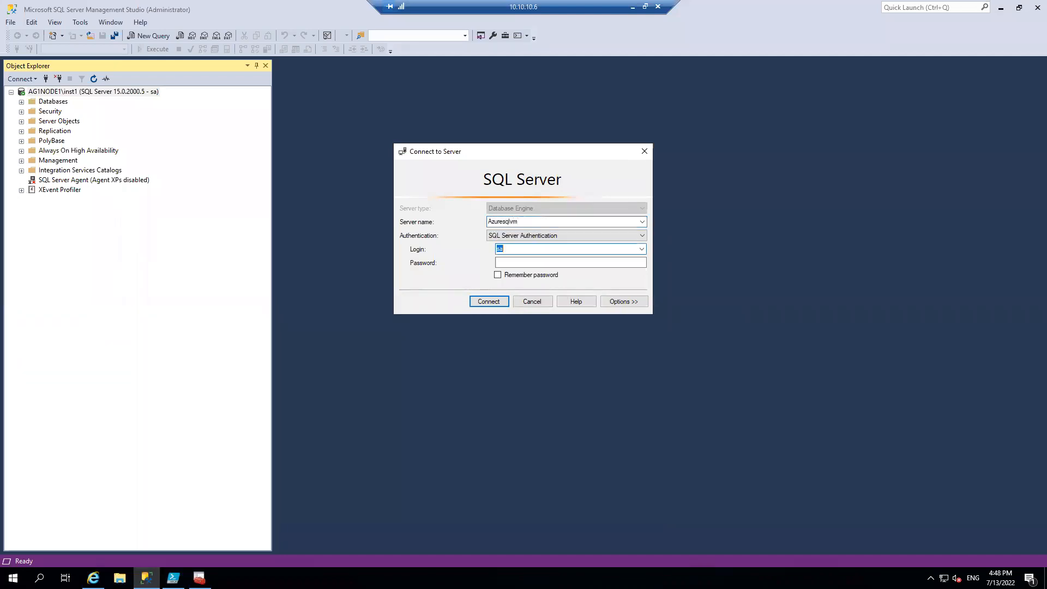
{"action": "type", "text": "*******"}
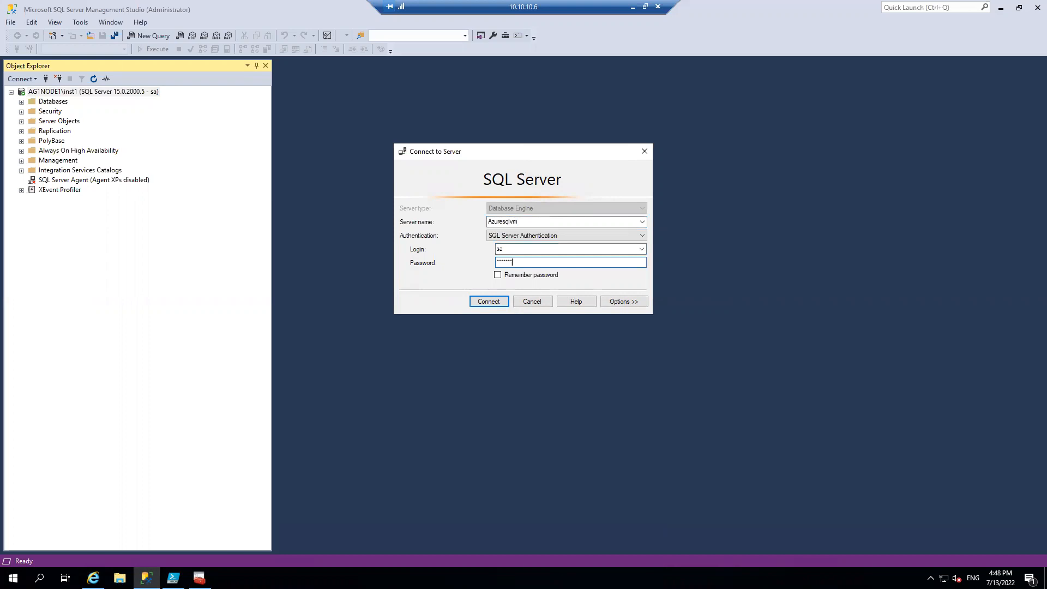
{"action": "type", "text": "*"}
{"action": "key", "text": "Return"}
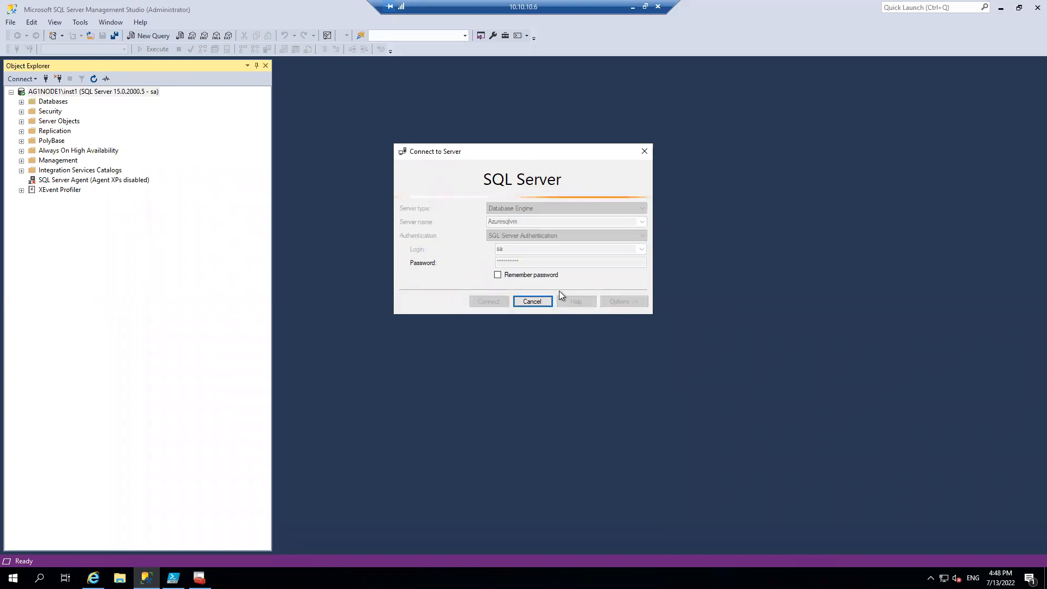
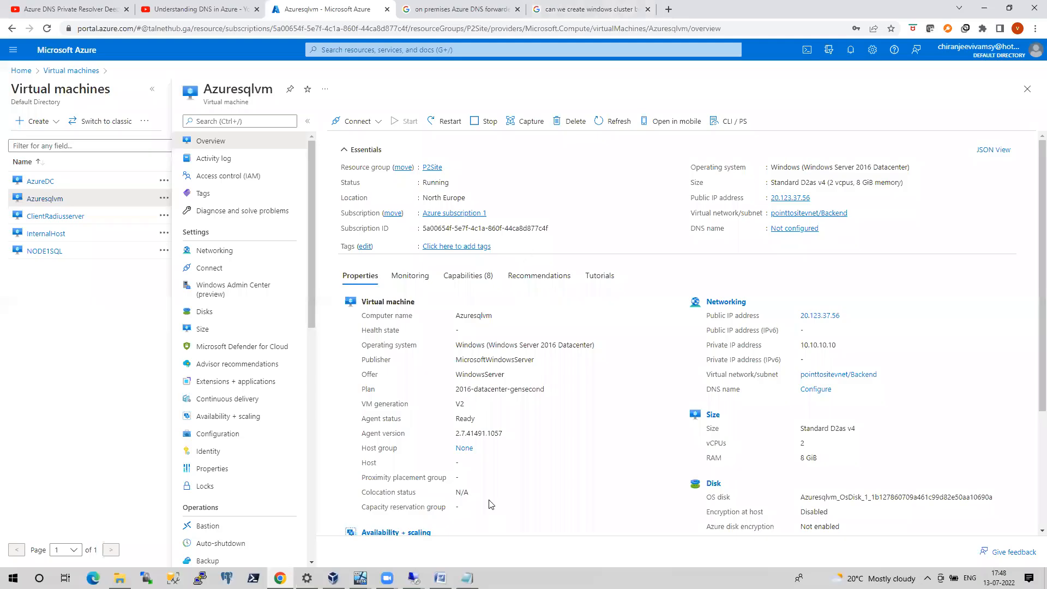
Switch to the 10.10.10.10 remote session and enable the TCP/IP protocol for MSSQLSERVER, acknowledging the restart warning
{"action": "mouse_move", "coordinate": [413, 578]}
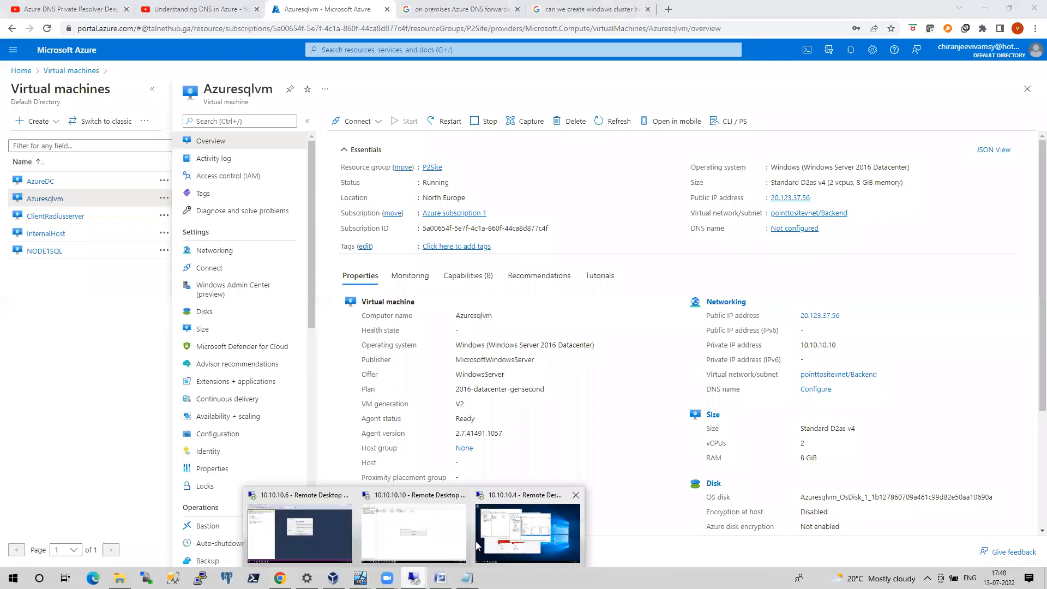
{"action": "left_click", "coordinate": [364, 550]}
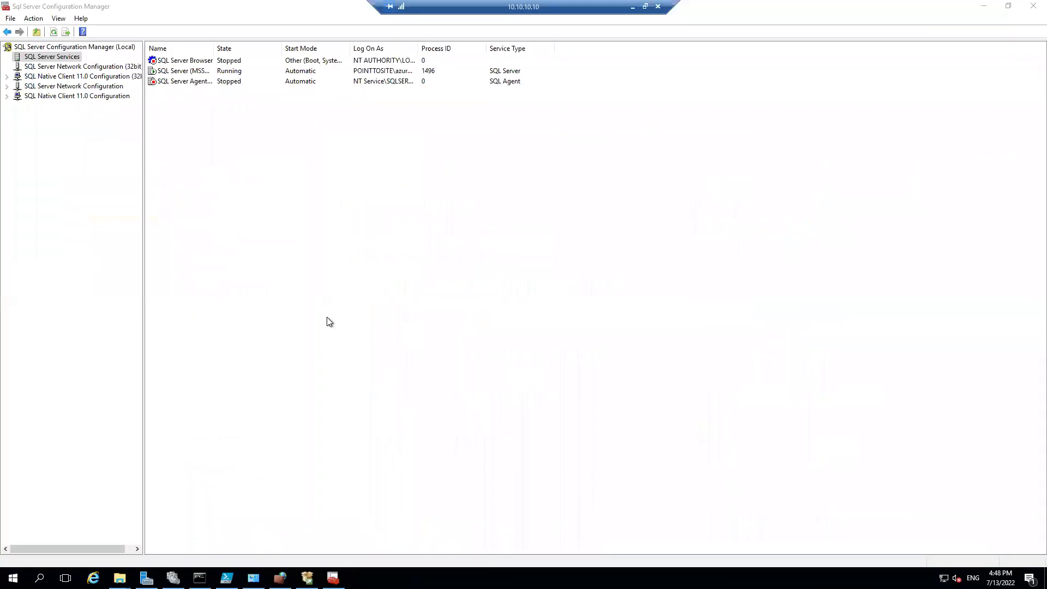
{"action": "double_click", "coordinate": [109, 88]}
{"action": "left_click", "coordinate": [109, 95]}
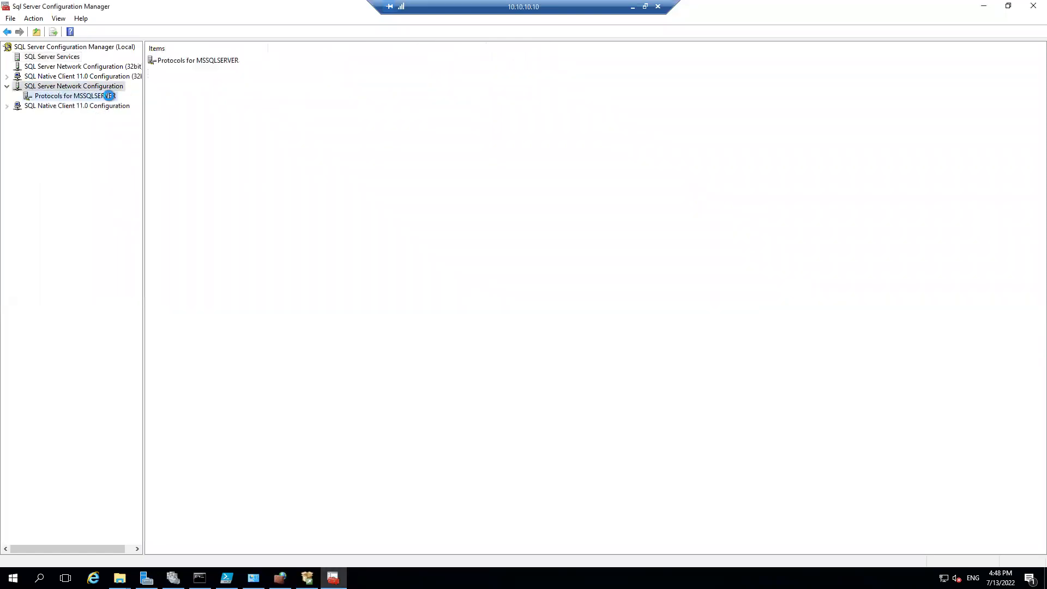
{"action": "left_click", "coordinate": [170, 82]}
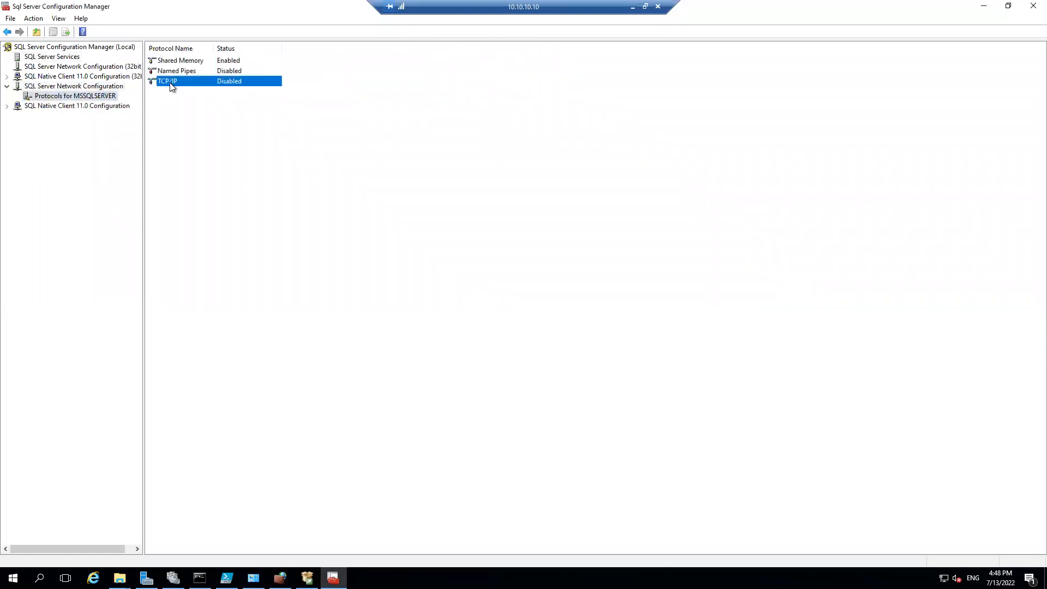
{"action": "right_click", "coordinate": [170, 82]}
{"action": "left_click", "coordinate": [186, 90]}
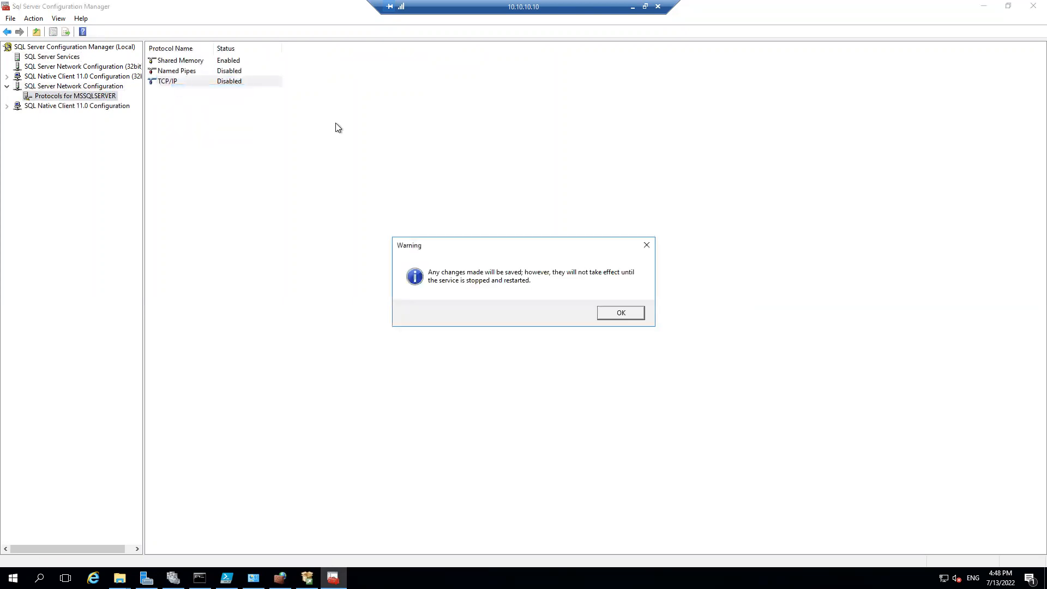
{"action": "left_click", "coordinate": [637, 316]}
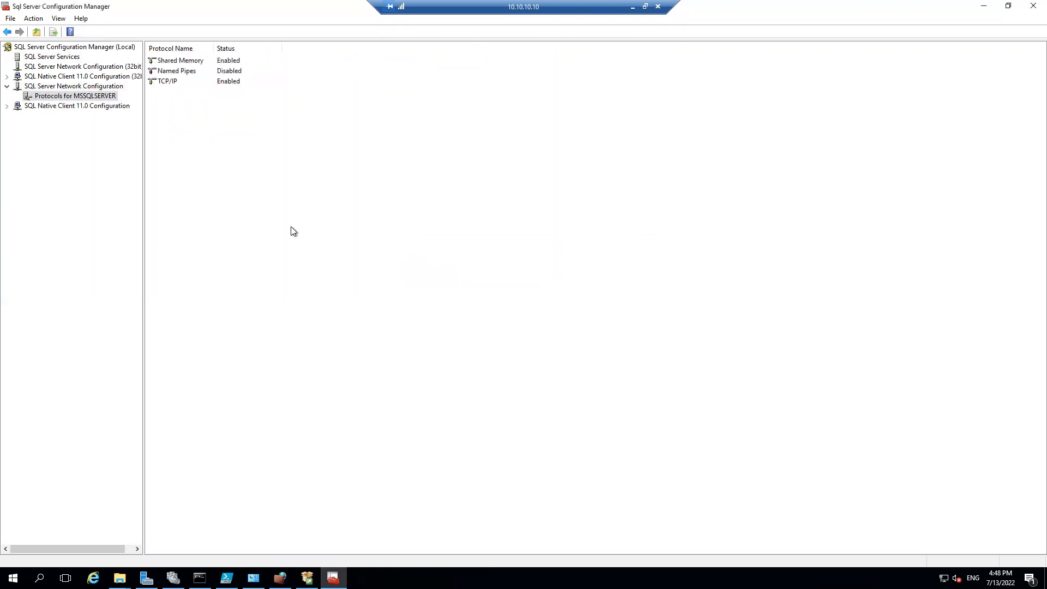
Restart the SQL Server (MSSQLSERVER) service on the Azure virtual machine
{"action": "left_click", "coordinate": [74, 66]}
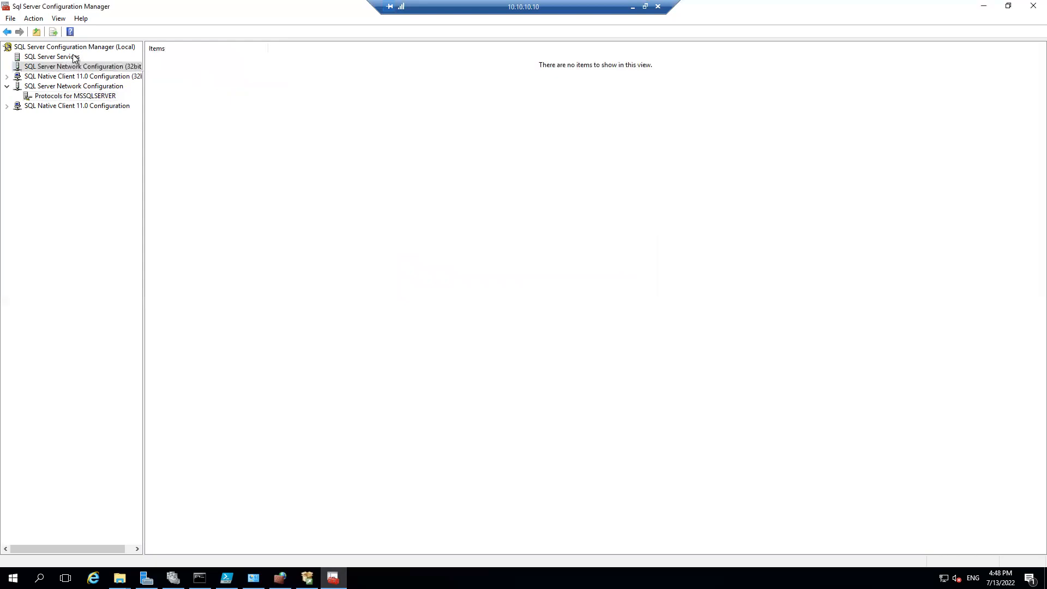
{"action": "left_click", "coordinate": [71, 56]}
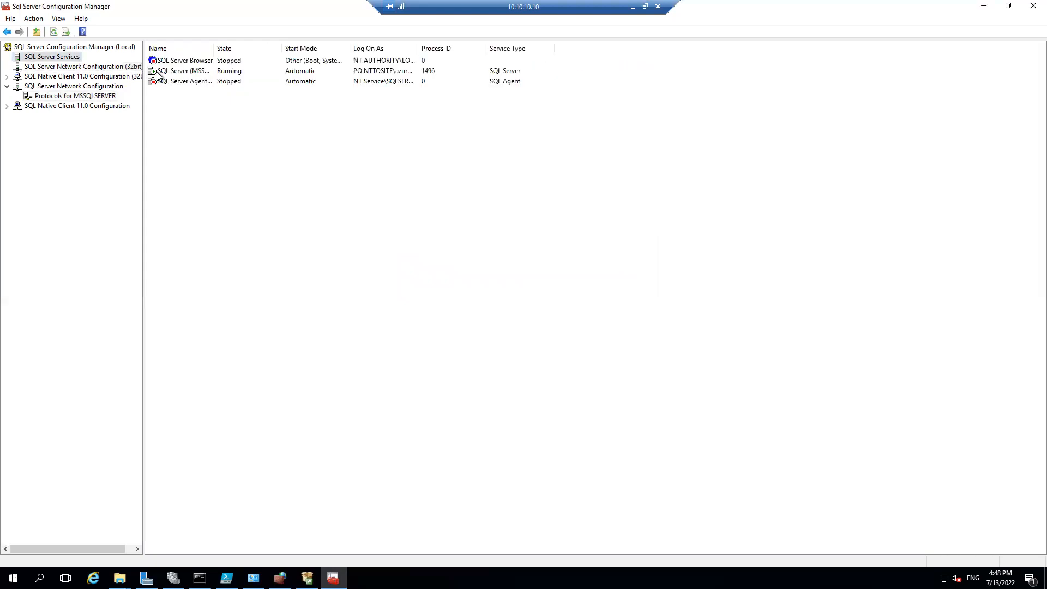
{"action": "right_click", "coordinate": [184, 71]}
{"action": "left_click", "coordinate": [219, 124]}
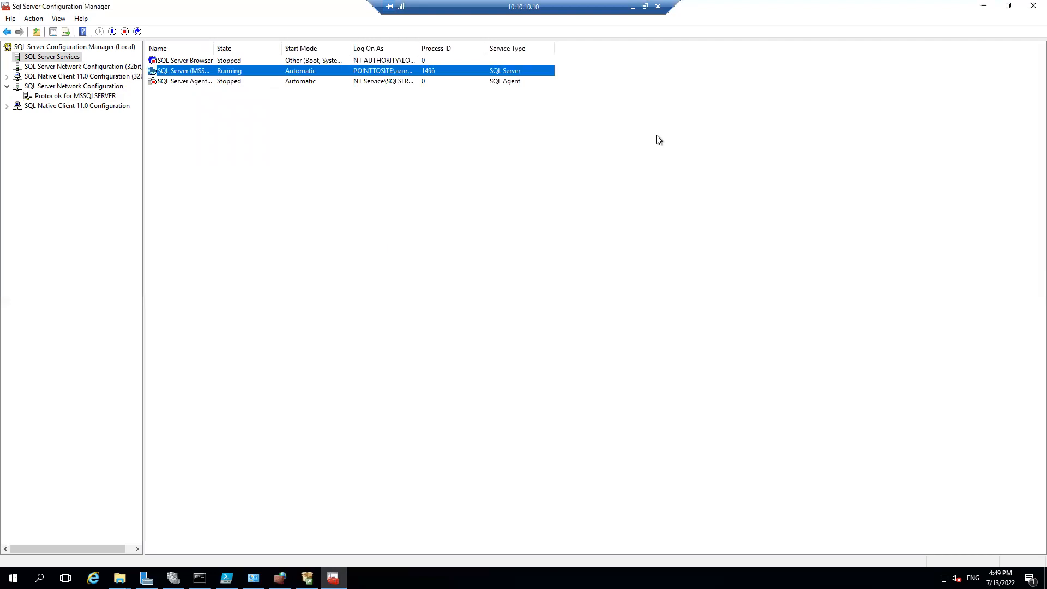
Return to the 10.10.10.6 remote session, dismiss the connection error and connect to Azuresqlvm again
{"action": "left_click", "coordinate": [631, 6]}
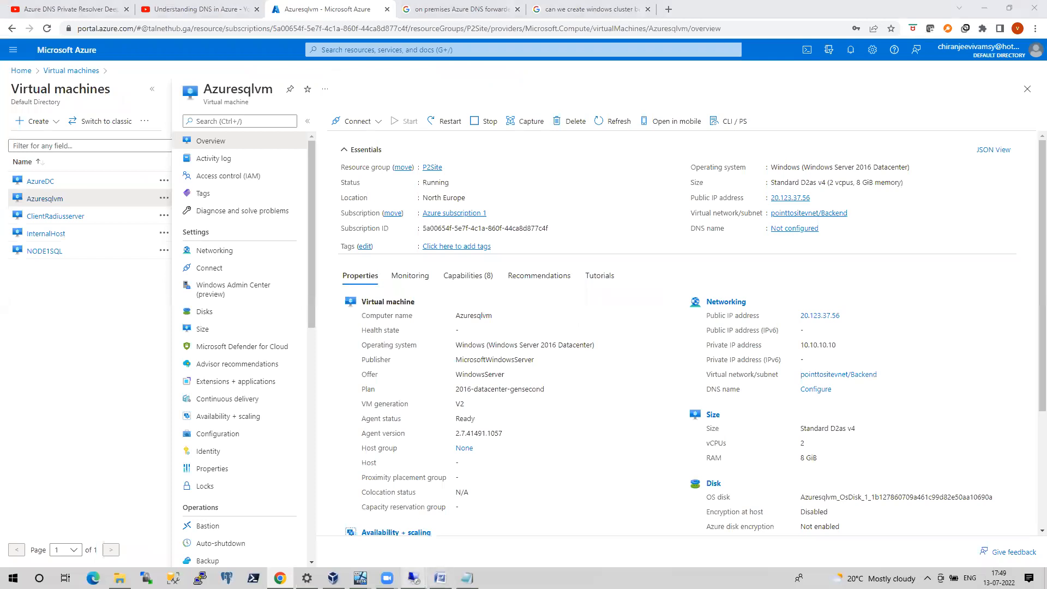
{"action": "mouse_move", "coordinate": [414, 578]}
{"action": "left_click", "coordinate": [337, 540]}
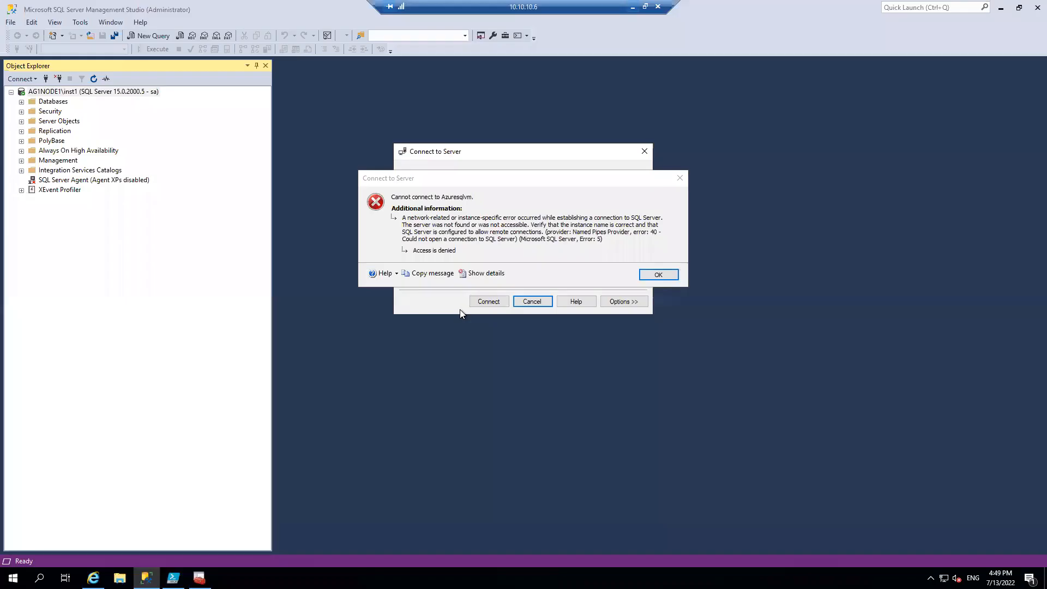
{"action": "left_click", "coordinate": [659, 275]}
{"action": "left_click", "coordinate": [503, 302]}
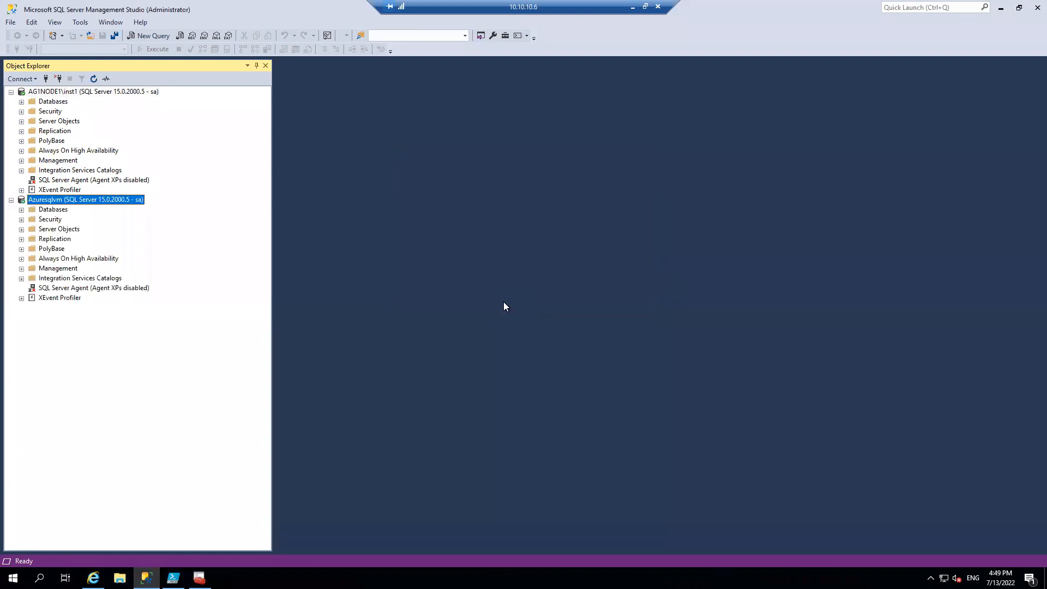
Create a new database named alwaysondb on the AG1NODE1\inst1 instance with the default owner and file settings
{"action": "left_click", "coordinate": [22, 102]}
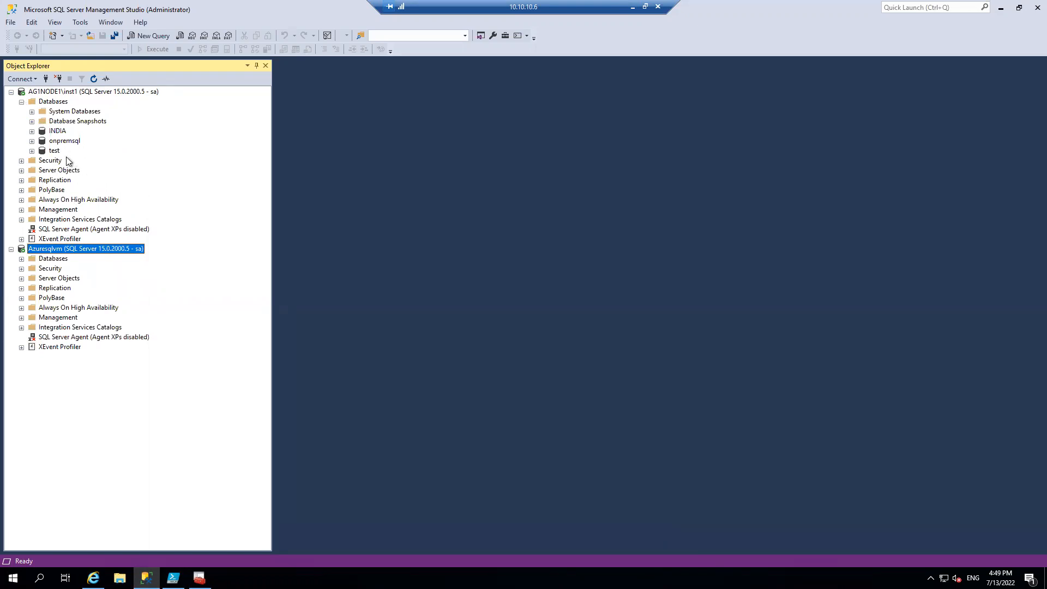
{"action": "right_click", "coordinate": [56, 104]}
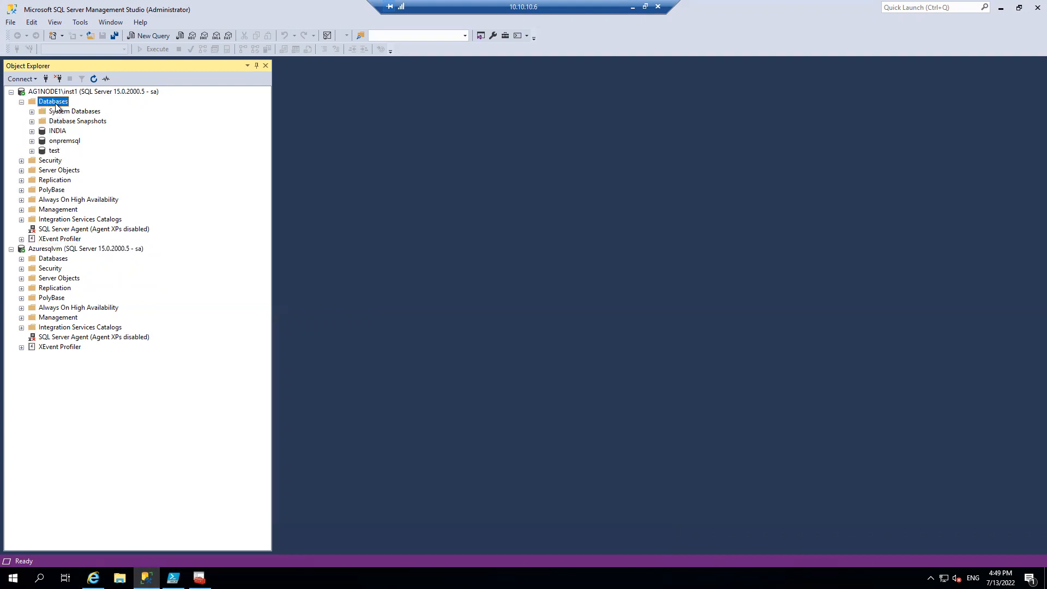
{"action": "left_click", "coordinate": [78, 111]}
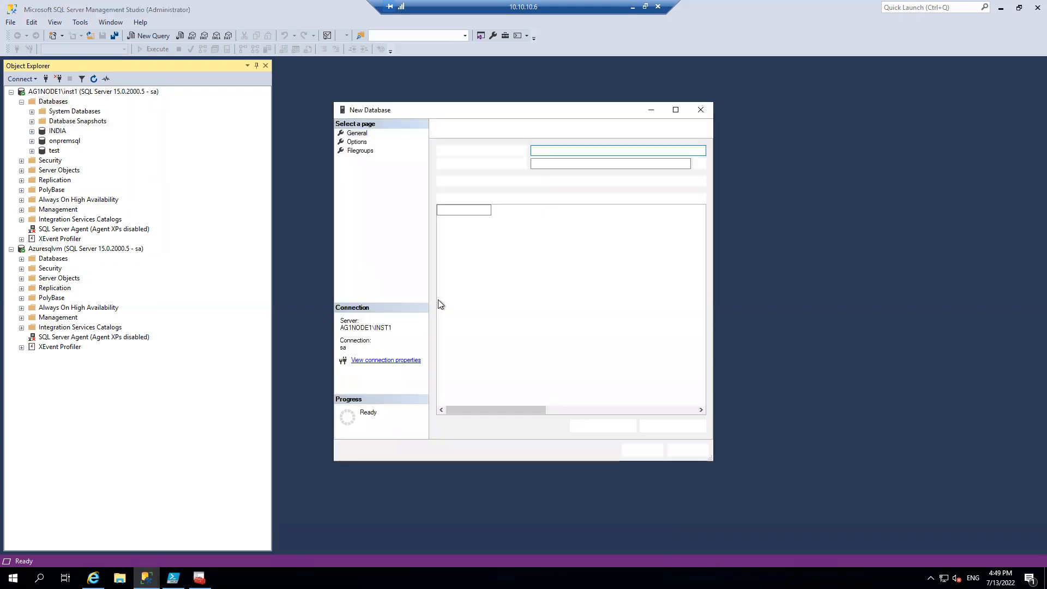
{"action": "type", "text": "alwaysondb"}
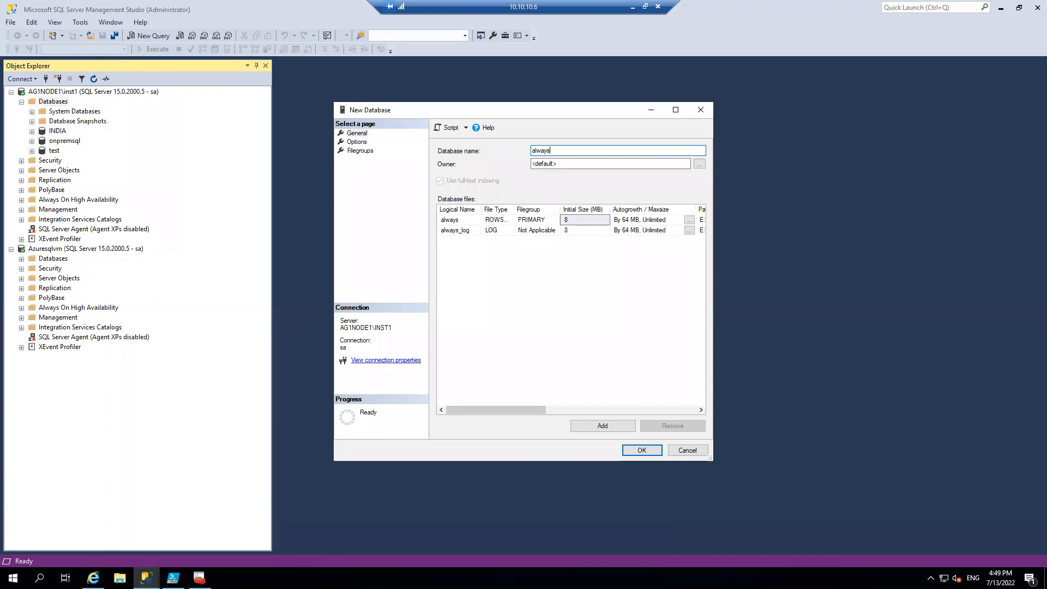
{"action": "left_click", "coordinate": [649, 453]}
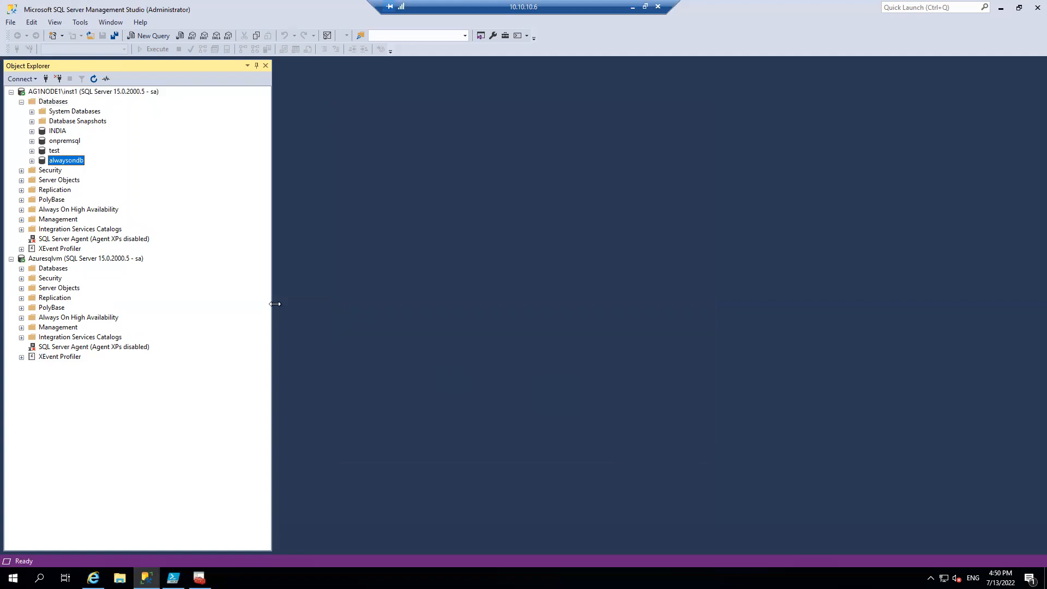
Grant the sysadmin server role to the NT AUTHORITY\SYSTEM login on the Azuresqlvm instance
{"action": "left_click", "coordinate": [21, 278]}
{"action": "left_click", "coordinate": [31, 288]}
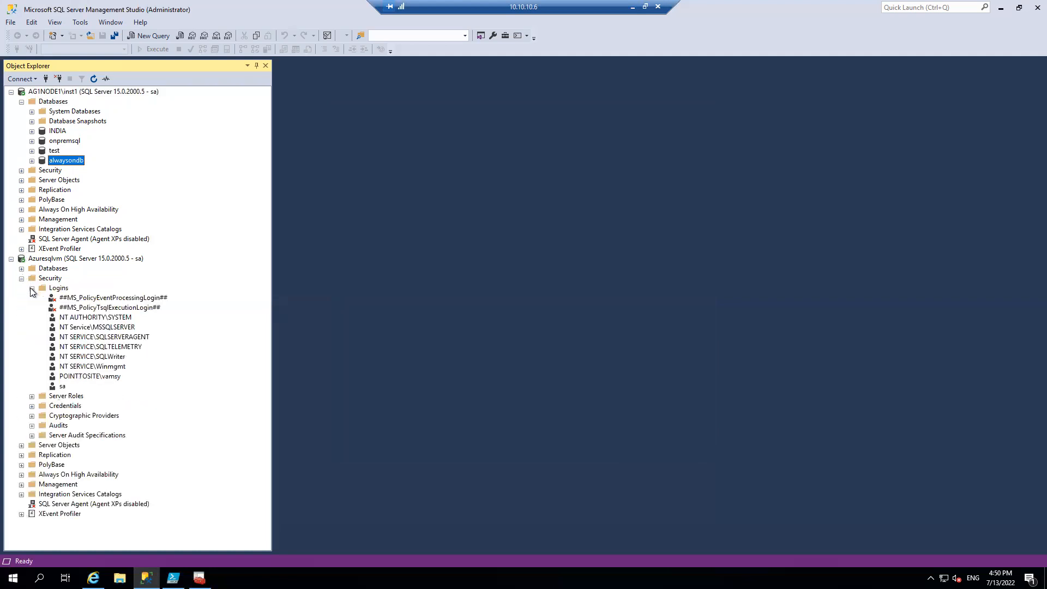
{"action": "left_click", "coordinate": [99, 318]}
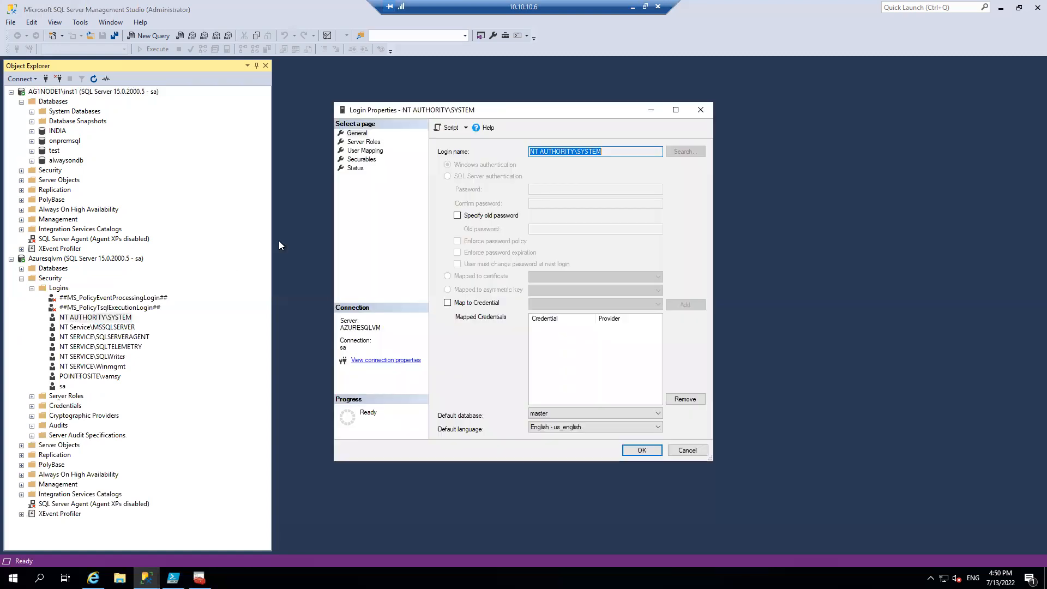
{"action": "left_click", "coordinate": [364, 142]}
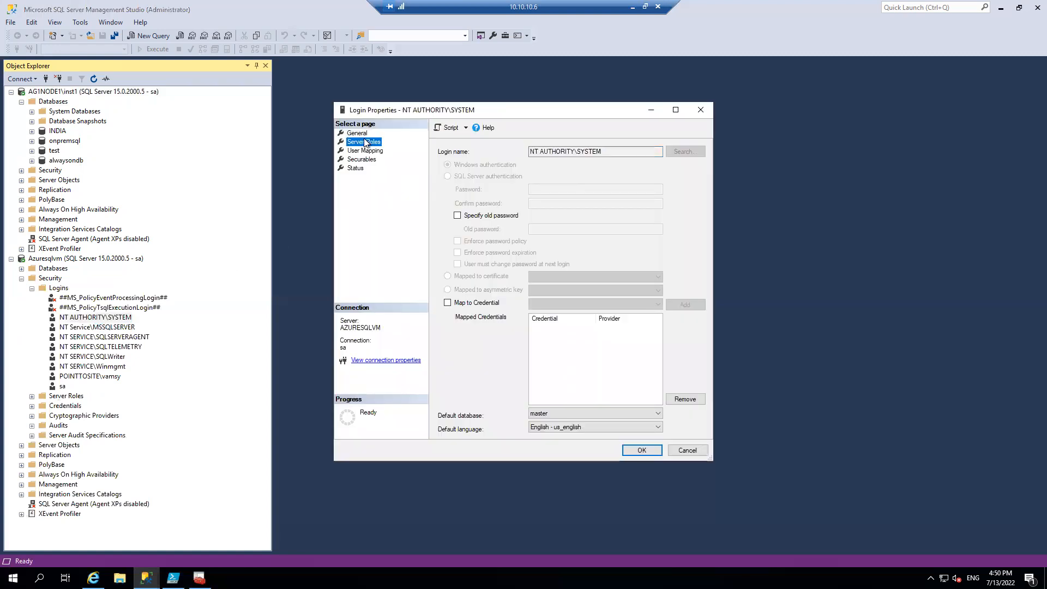
{"action": "left_click", "coordinate": [444, 252]}
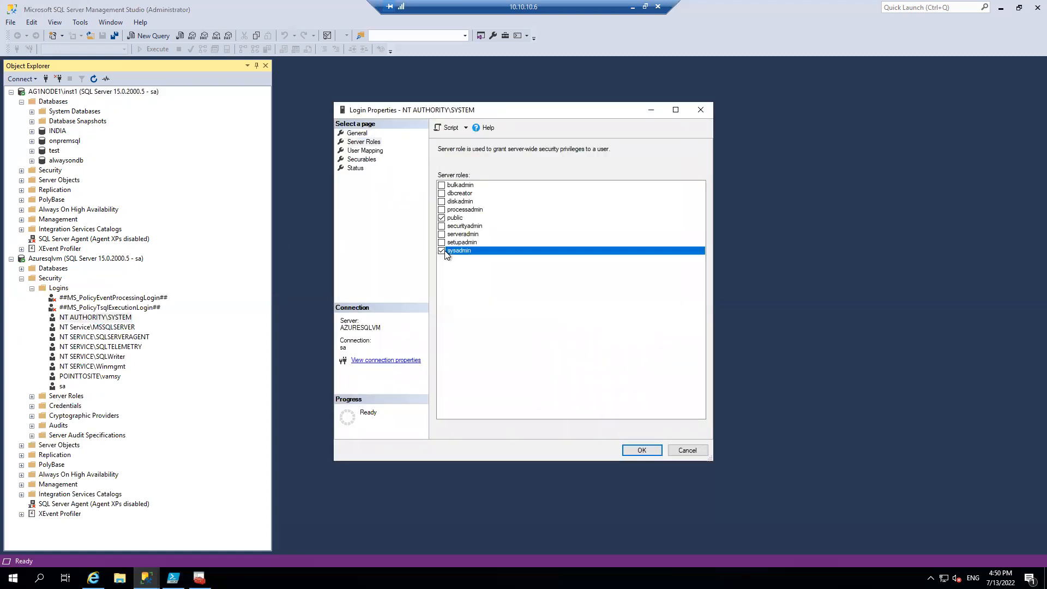
{"action": "left_click", "coordinate": [635, 450]}
Grant the sysadmin server role to NT AUTHORITY\SYSTEM on AG1NODE1\inst1, and collapse the Security folders of both instances
{"action": "left_click", "coordinate": [21, 170]}
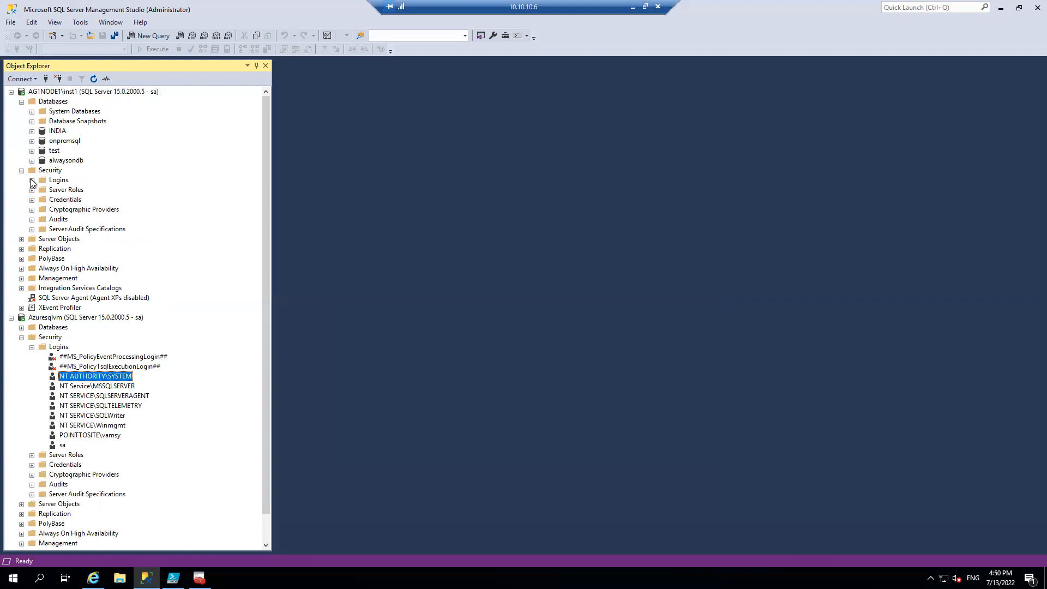
{"action": "left_click", "coordinate": [31, 180]}
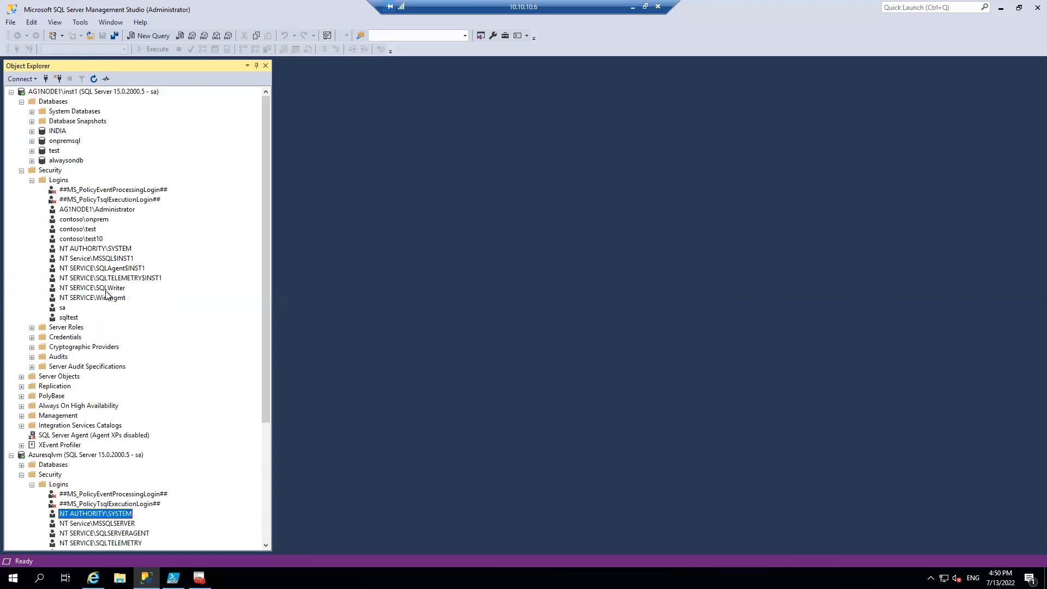
{"action": "double_click", "coordinate": [118, 249]}
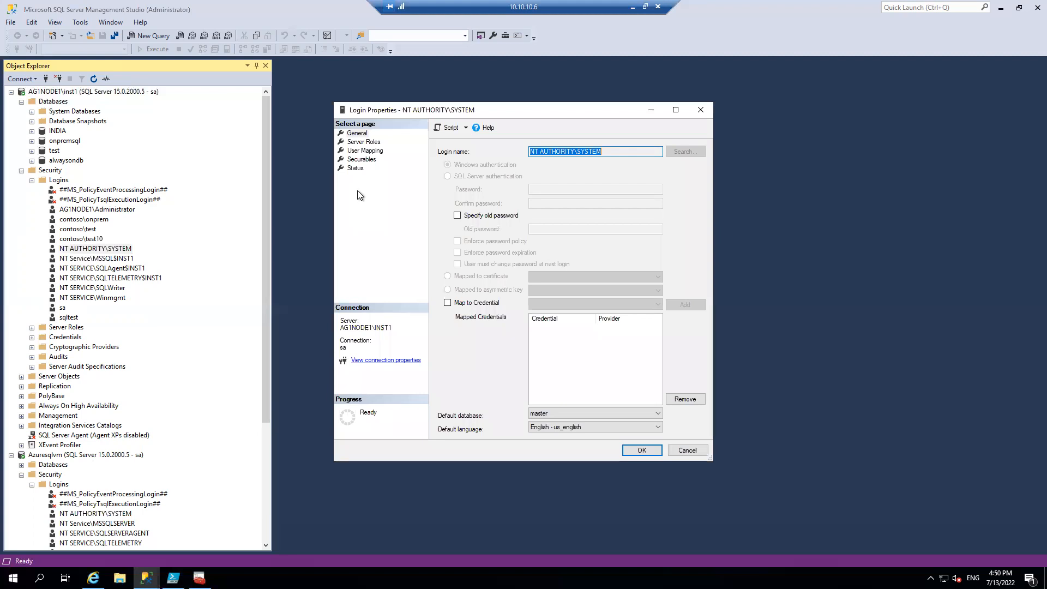
{"action": "left_click", "coordinate": [362, 143]}
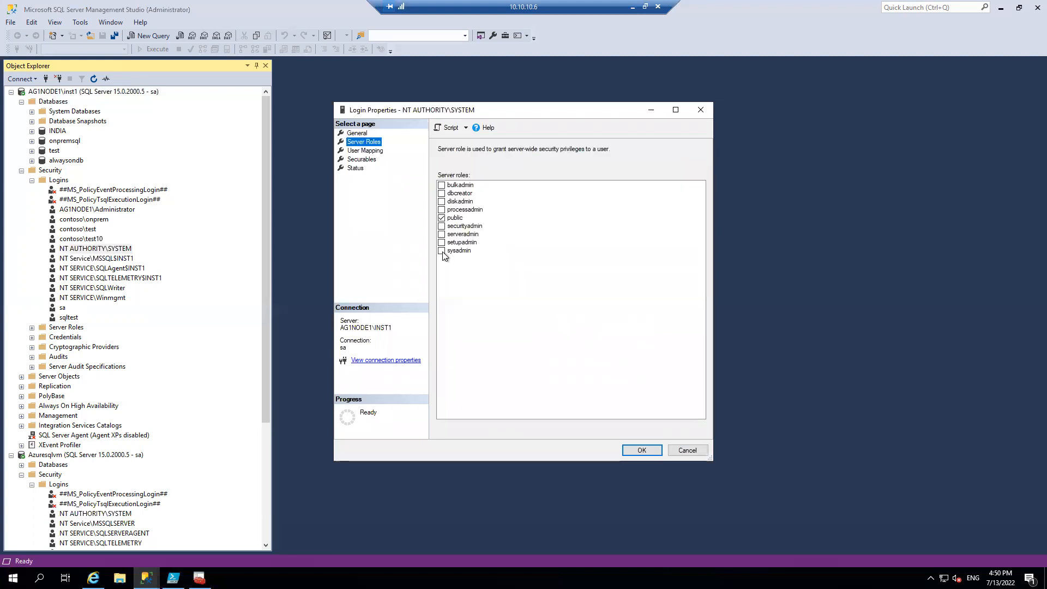
{"action": "left_click", "coordinate": [441, 251]}
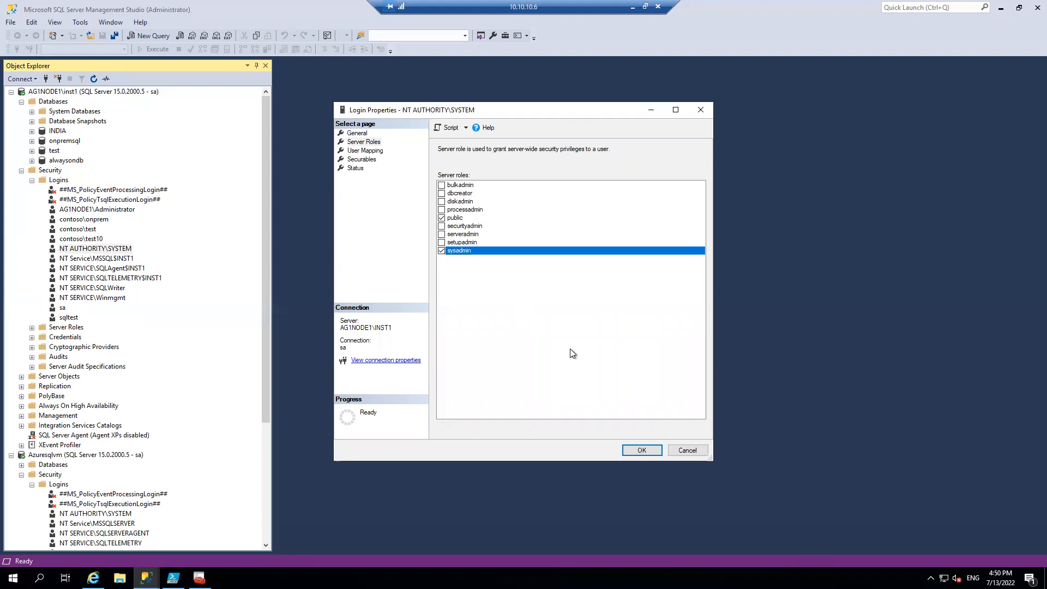
{"action": "left_click", "coordinate": [641, 449]}
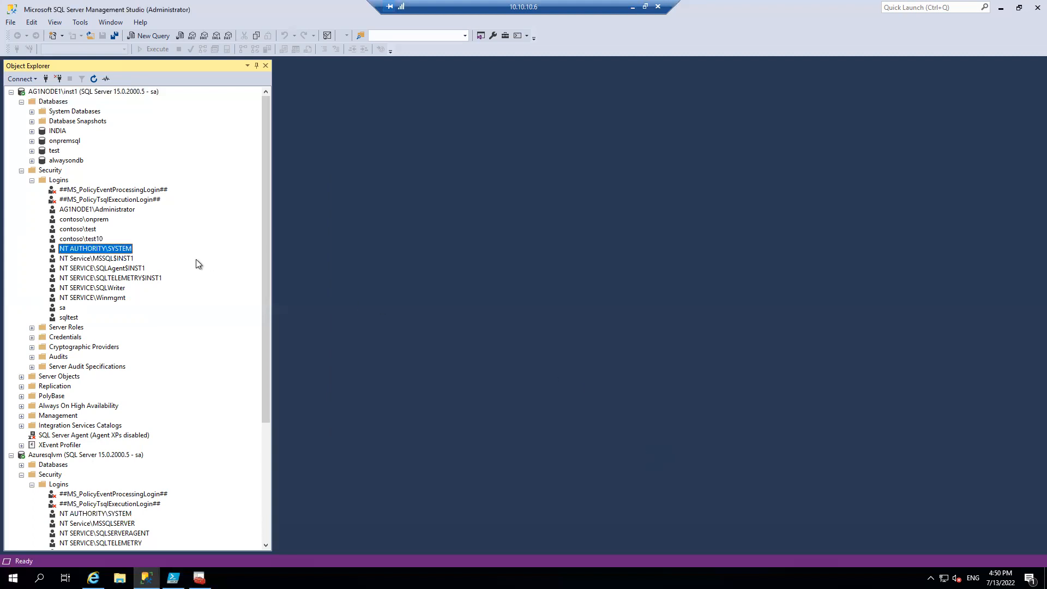
{"action": "left_click", "coordinate": [22, 170]}
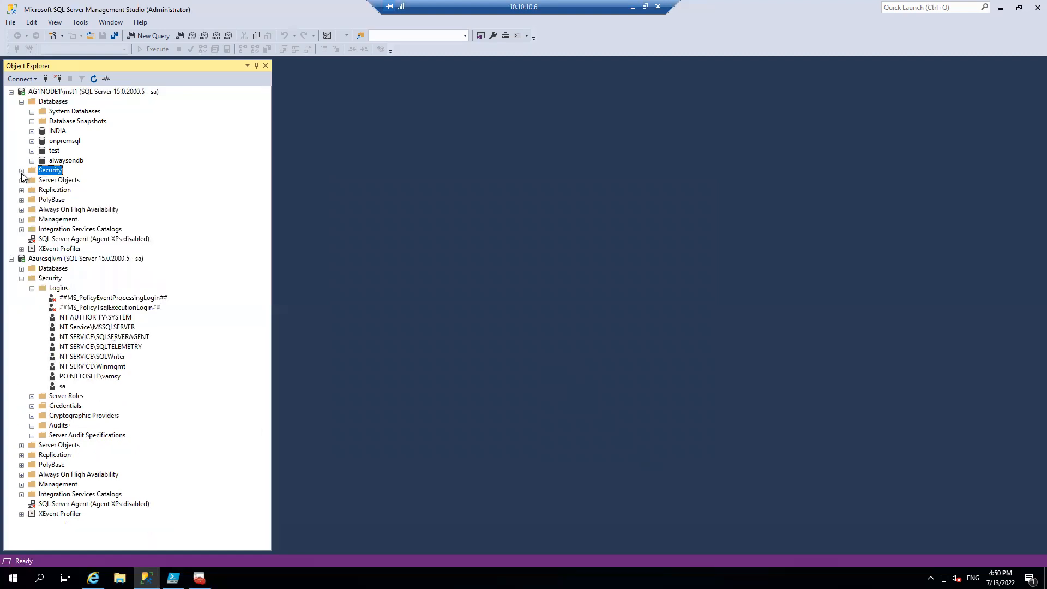
{"action": "left_click", "coordinate": [23, 279]}
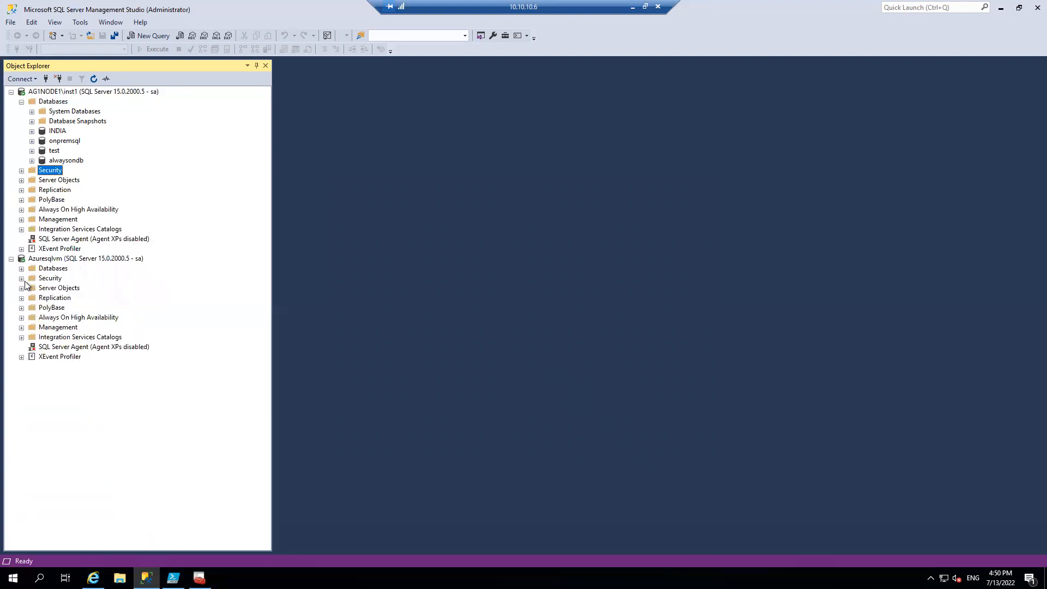
Run a full backup of the alwaysondb database to disk, keeping the default alwaysondb.bak destination
{"action": "left_click", "coordinate": [69, 161]}
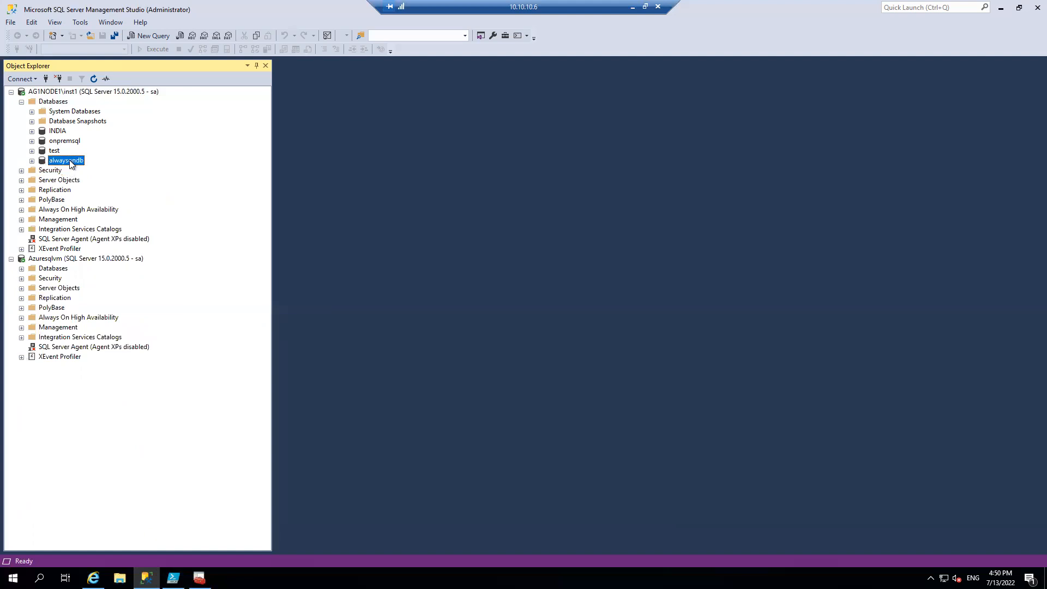
{"action": "left_click", "coordinate": [70, 161]}
{"action": "left_click", "coordinate": [210, 205]}
{"action": "right_click", "coordinate": [80, 160]}
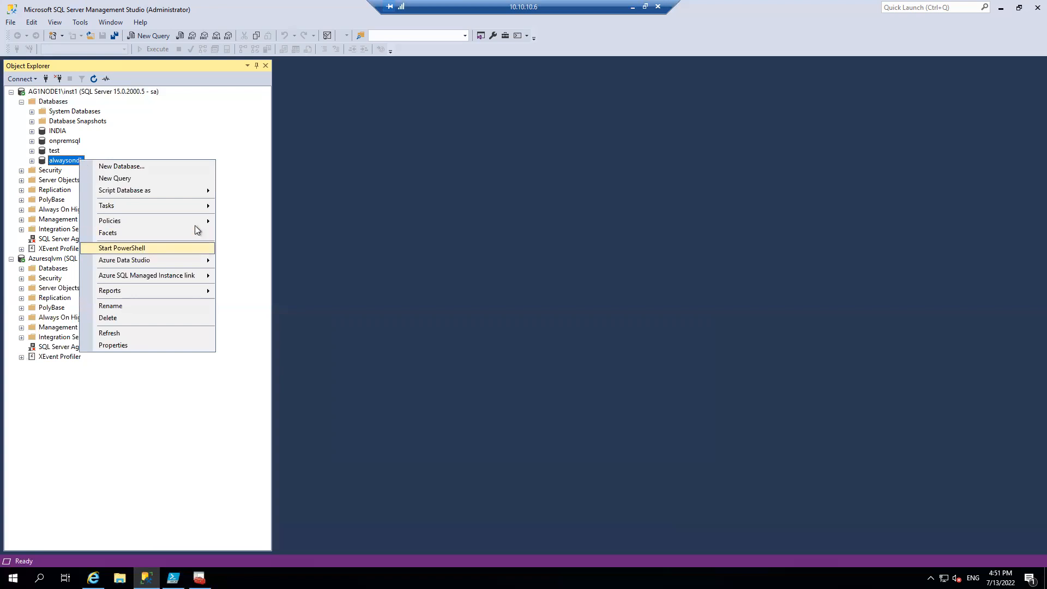
{"action": "mouse_move", "coordinate": [200, 207]}
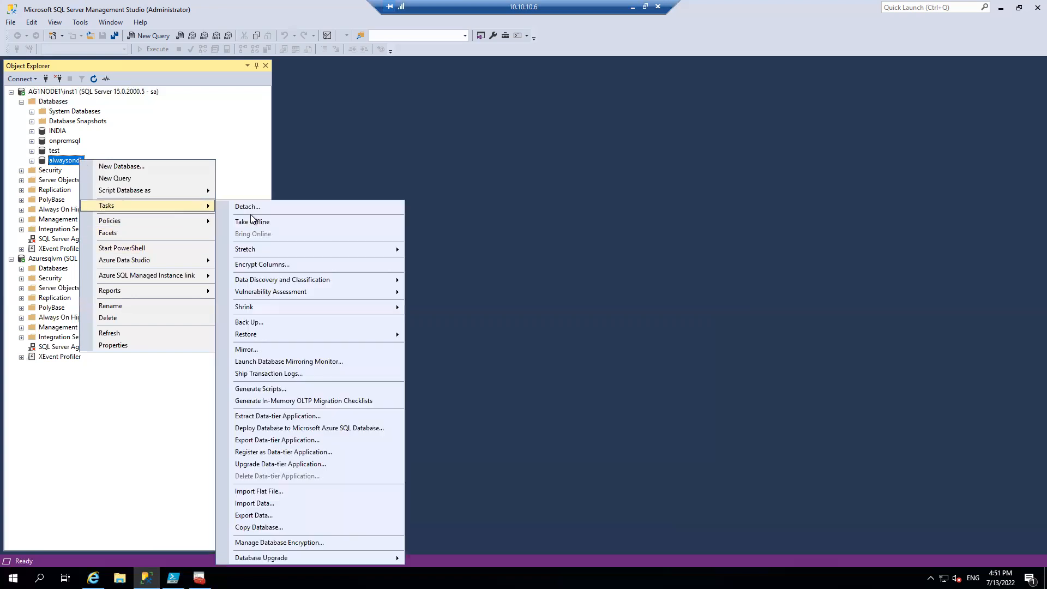
{"action": "left_click", "coordinate": [260, 320]}
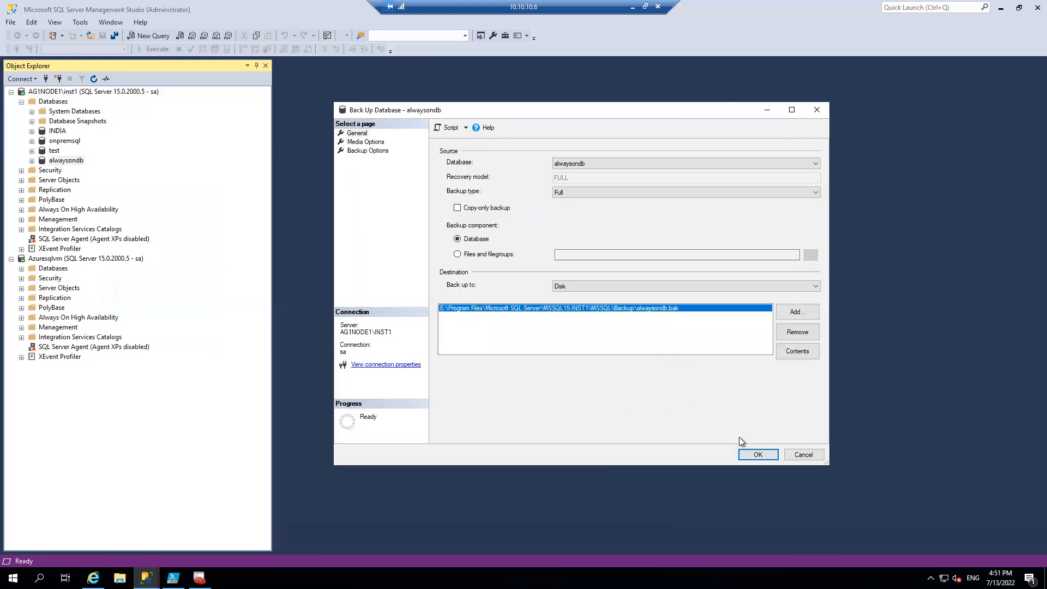
{"action": "left_click", "coordinate": [754, 453]}
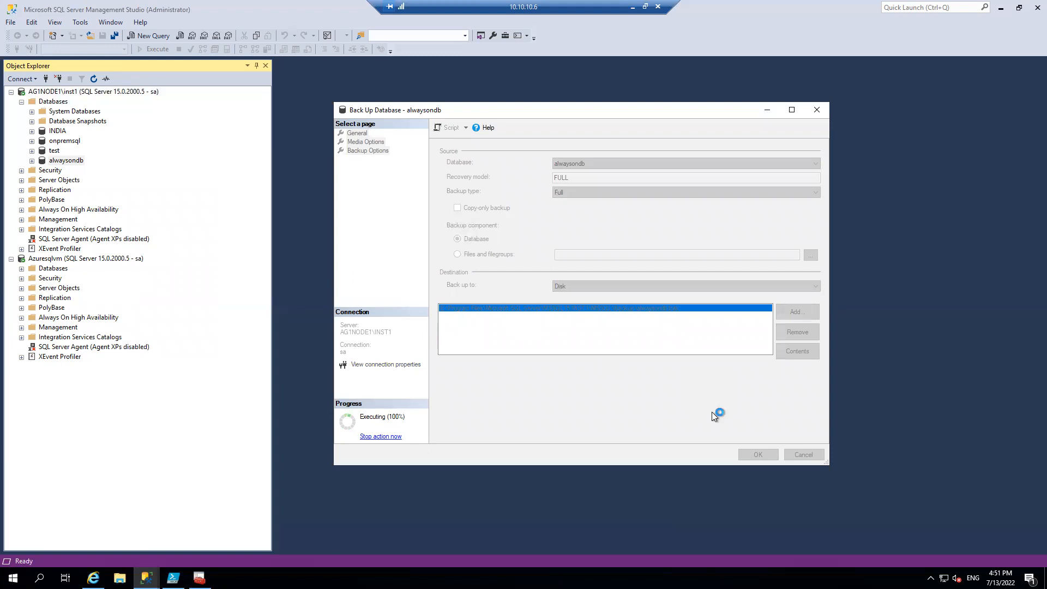
Start a new availability group named AGonprem with the wizard on AG1NODE1\inst1, and include the alwaysondb database
{"action": "left_click", "coordinate": [717, 307]}
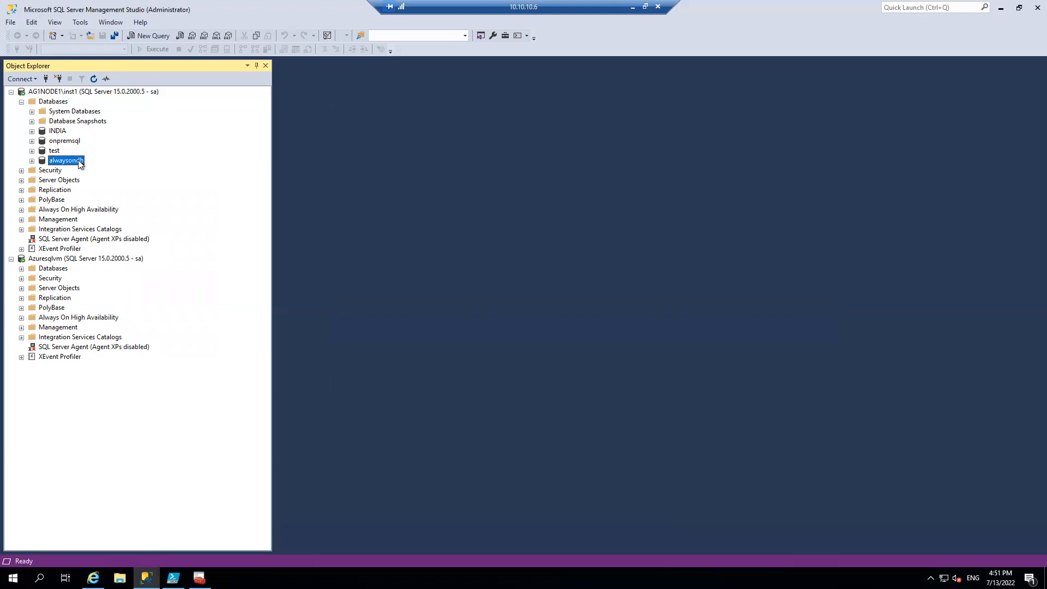
{"action": "right_click", "coordinate": [80, 164]}
{"action": "left_click", "coordinate": [22, 211]}
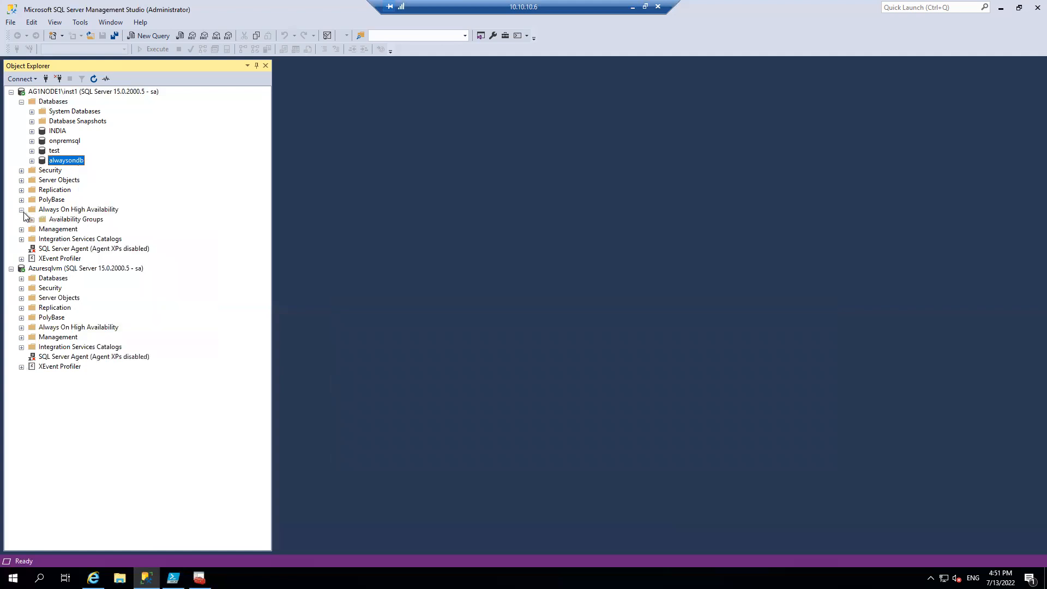
{"action": "right_click", "coordinate": [60, 219]}
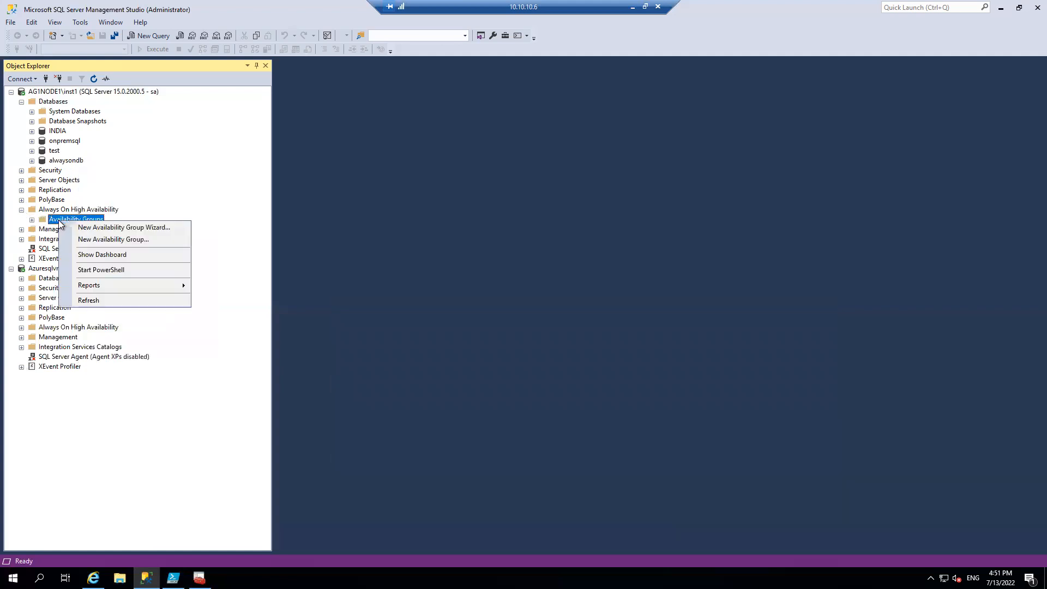
{"action": "left_click", "coordinate": [124, 226]}
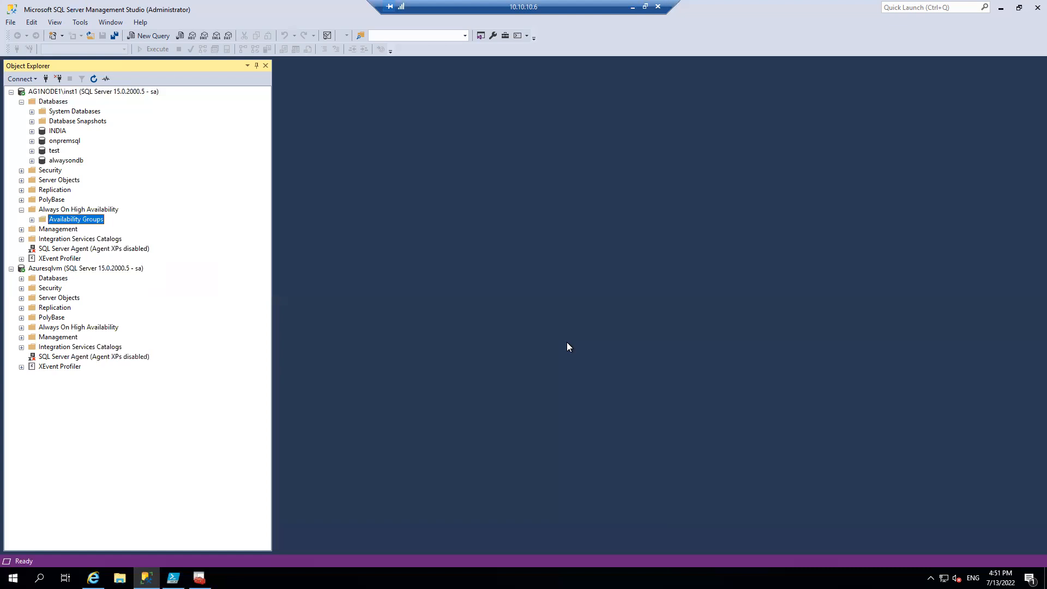
{"action": "left_click", "coordinate": [656, 470]}
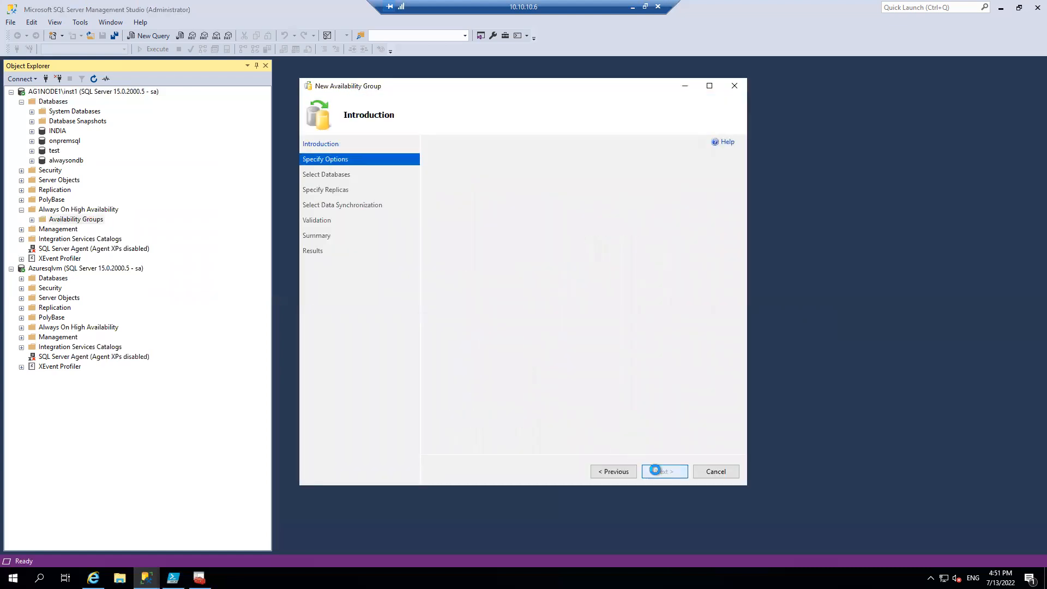
{"action": "type", "text": "AG"}
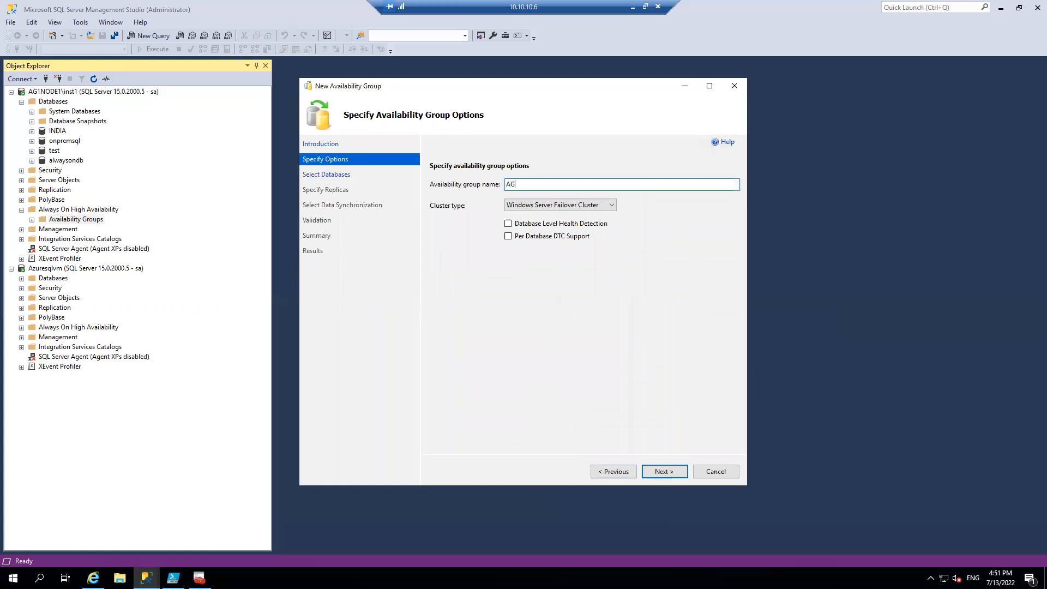
{"action": "type", "text": "onprem"}
{"action": "left_click", "coordinate": [658, 467]}
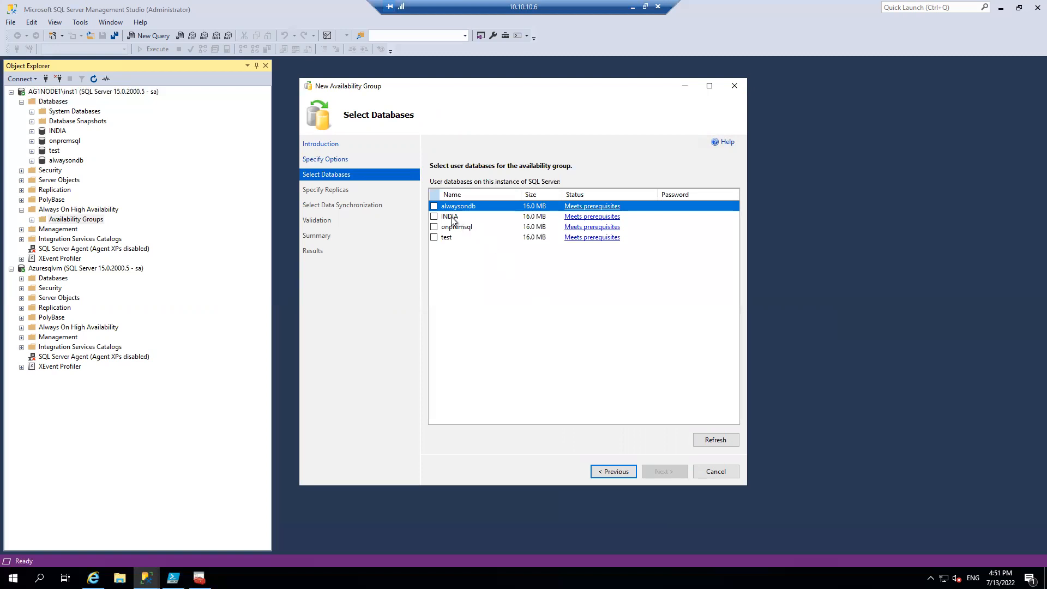
{"action": "left_click", "coordinate": [435, 207]}
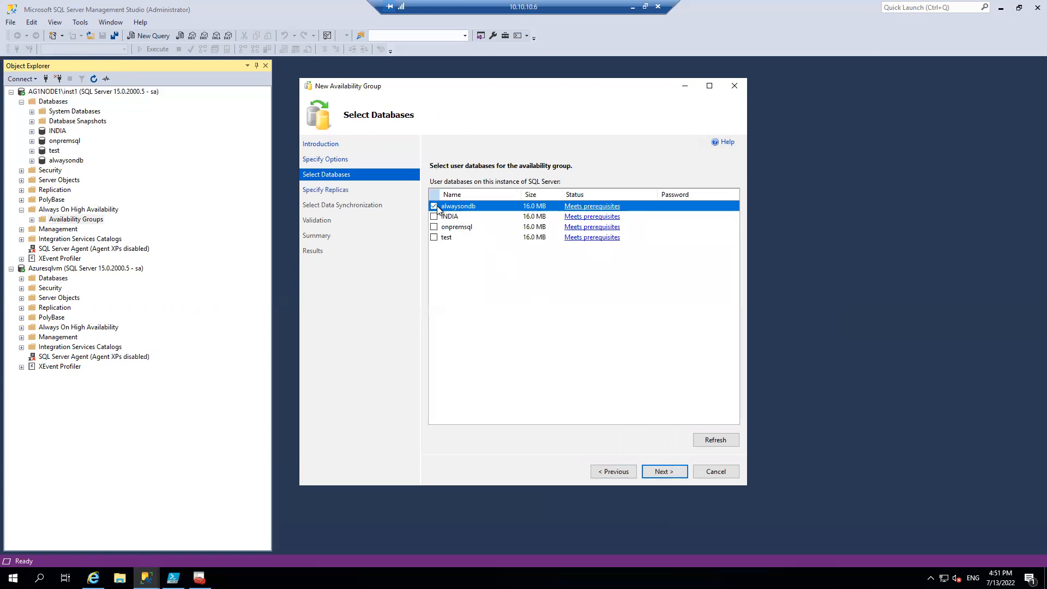
{"action": "left_click", "coordinate": [665, 472]}
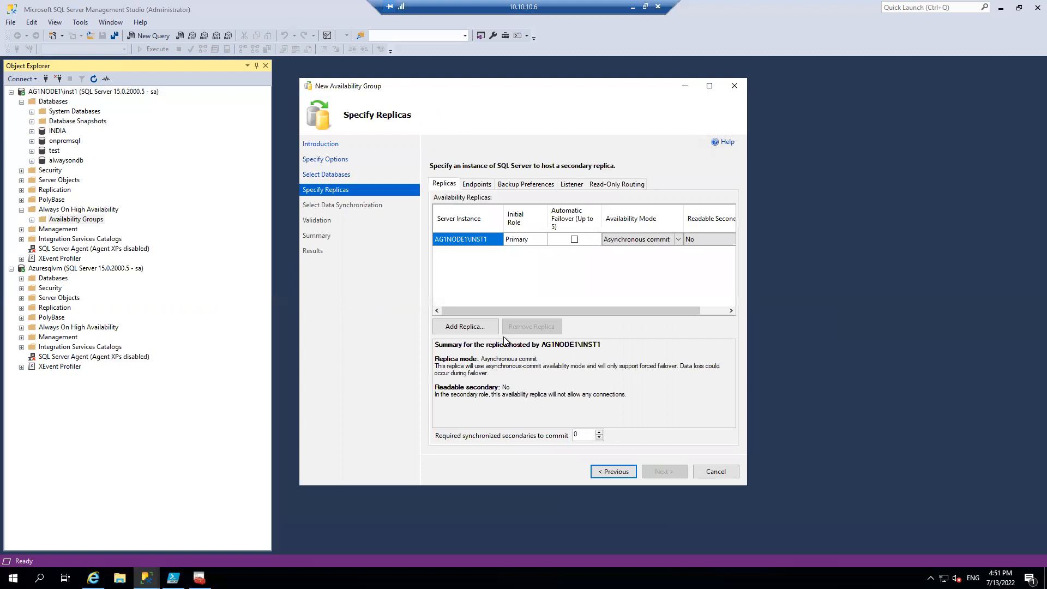
Add Azuresqlvm as a replica using the sa login and its password, remembering the password, and enable automatic failover on both replicas
{"action": "left_click", "coordinate": [477, 327]}
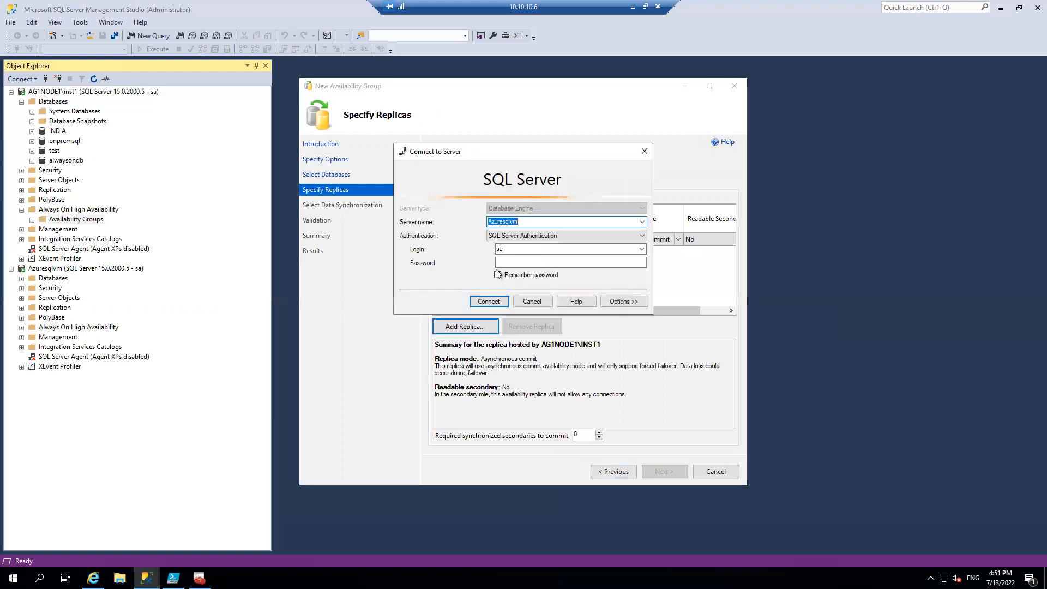
{"action": "left_click", "coordinate": [516, 264]}
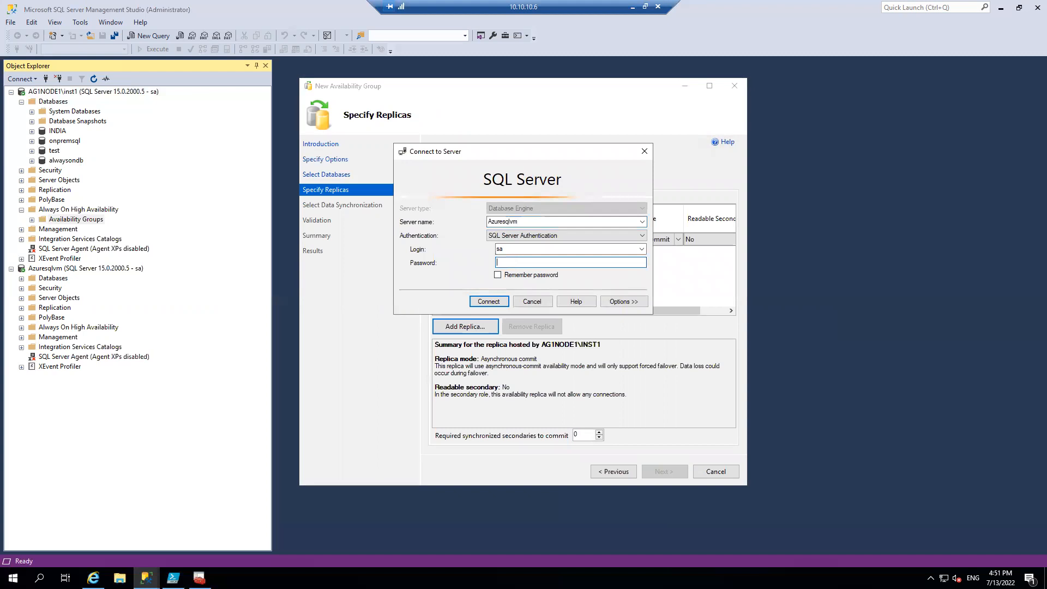
{"action": "type", "text": "**"}
{"action": "left_click", "coordinate": [497, 275]}
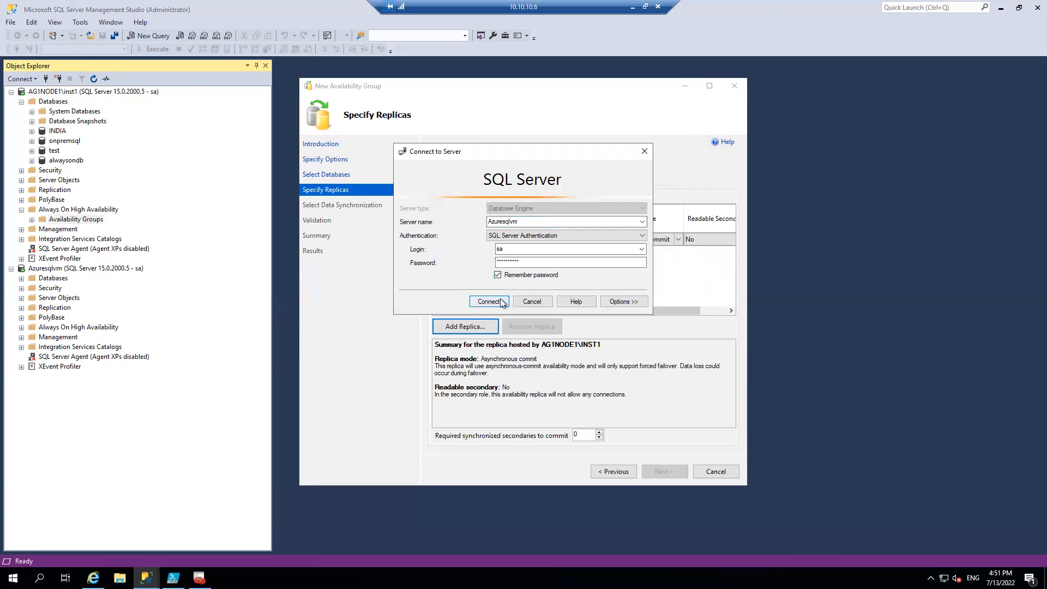
{"action": "left_click", "coordinate": [500, 300]}
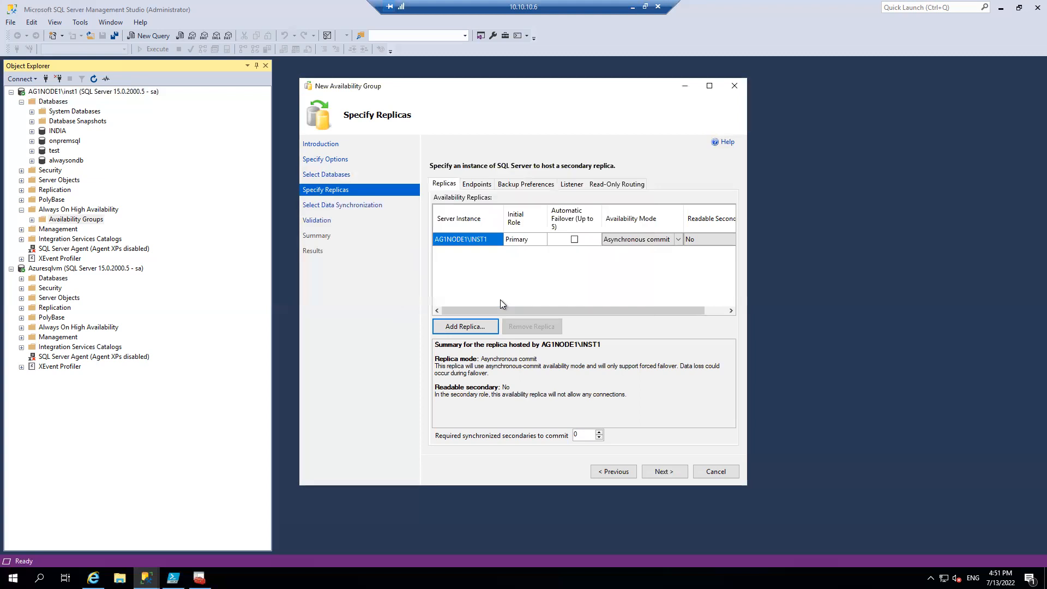
{"action": "left_click", "coordinate": [569, 239]}
{"action": "left_click", "coordinate": [570, 252]}
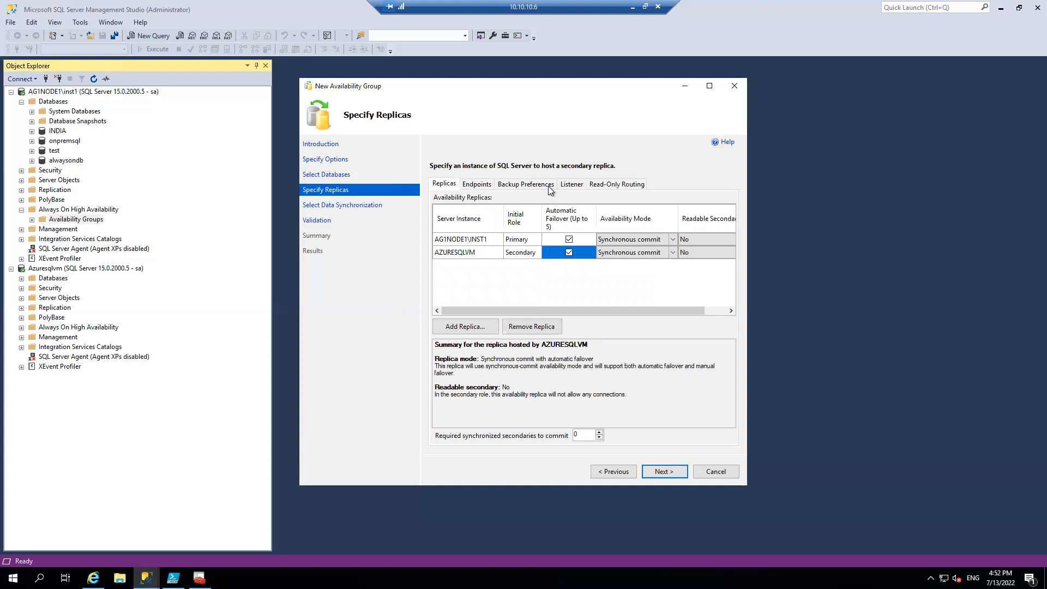
Set up an availability group listener with the DNS name LSNRONPREM and port 1433
{"action": "left_click", "coordinate": [571, 184]}
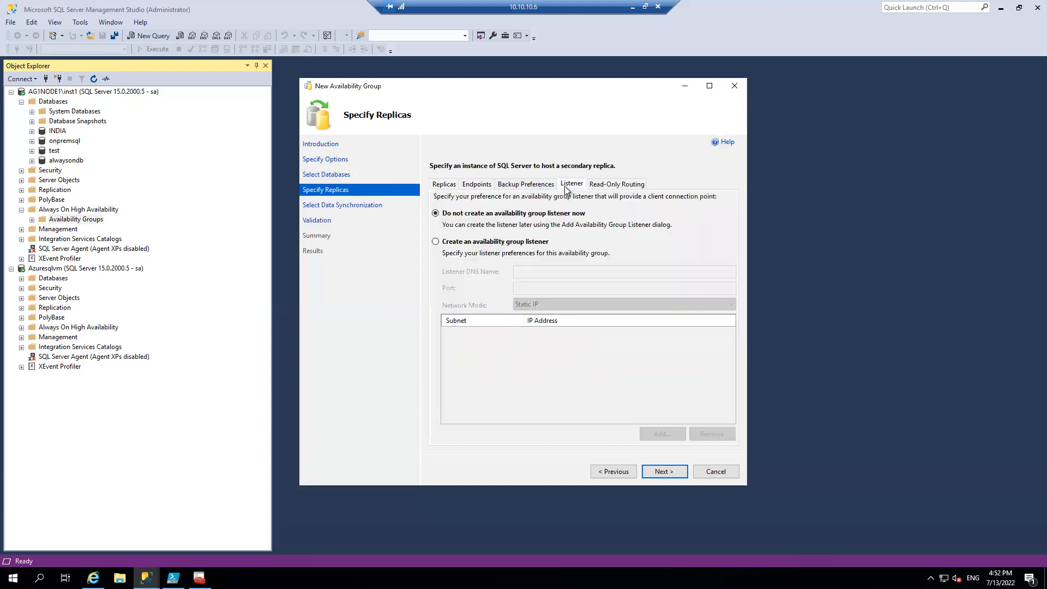
{"action": "left_click", "coordinate": [491, 241]}
{"action": "left_click", "coordinate": [553, 271]}
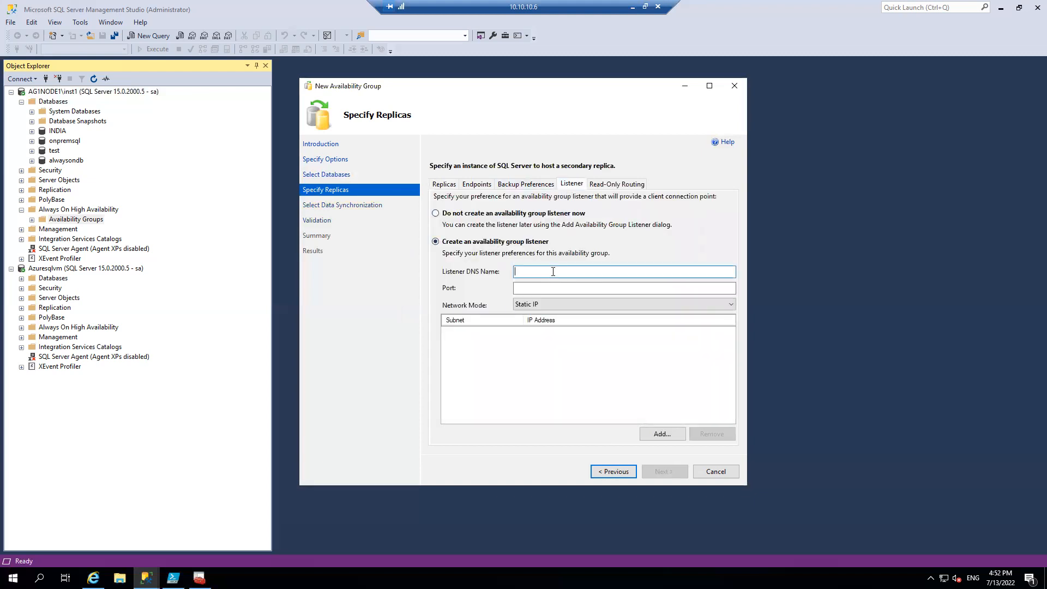
{"action": "type", "text": "LSNRONPREM"}
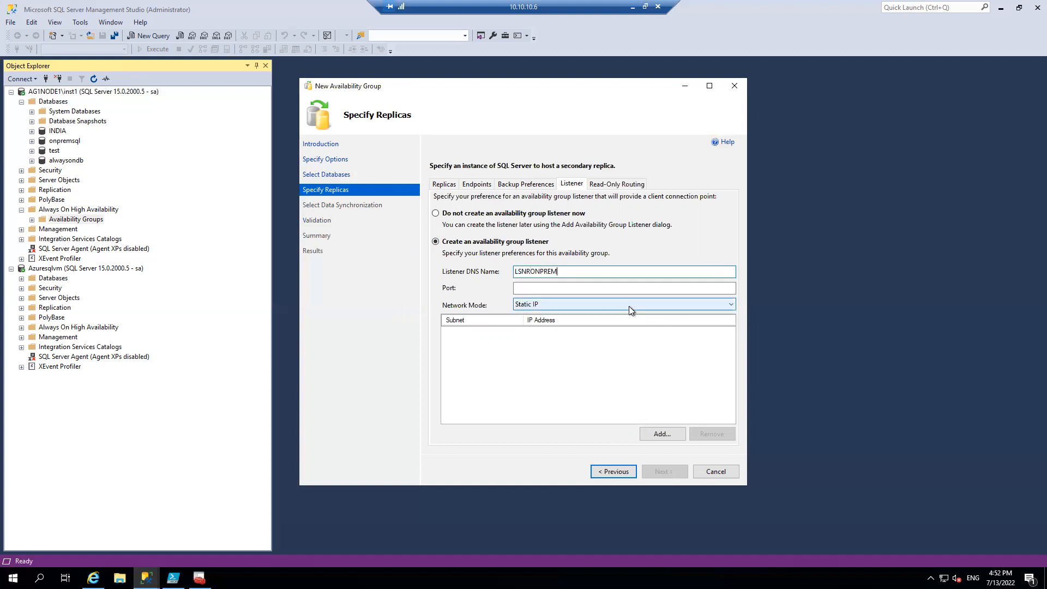
{"action": "left_click", "coordinate": [614, 289]}
{"action": "type", "text": "1433"}
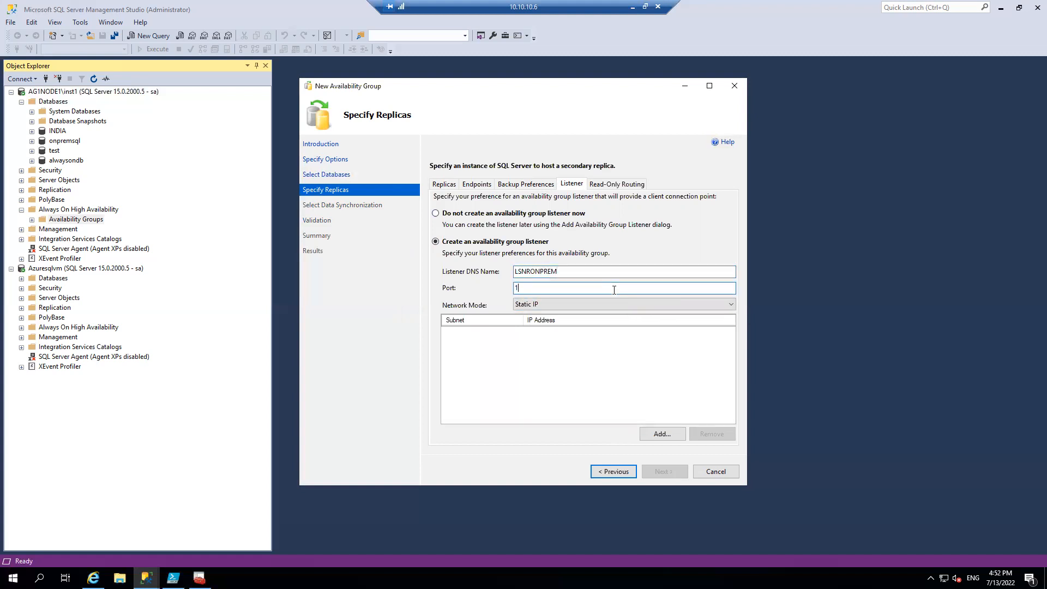
Add the listener's static IP addresses 192.168.0.40 on subnet 192.168.0.0/24 and 10.10.10.40 on subnet 10.10.10.0/24
{"action": "left_click", "coordinate": [662, 433]}
{"action": "left_click", "coordinate": [487, 254]}
{"action": "type", "text": "192.1"}
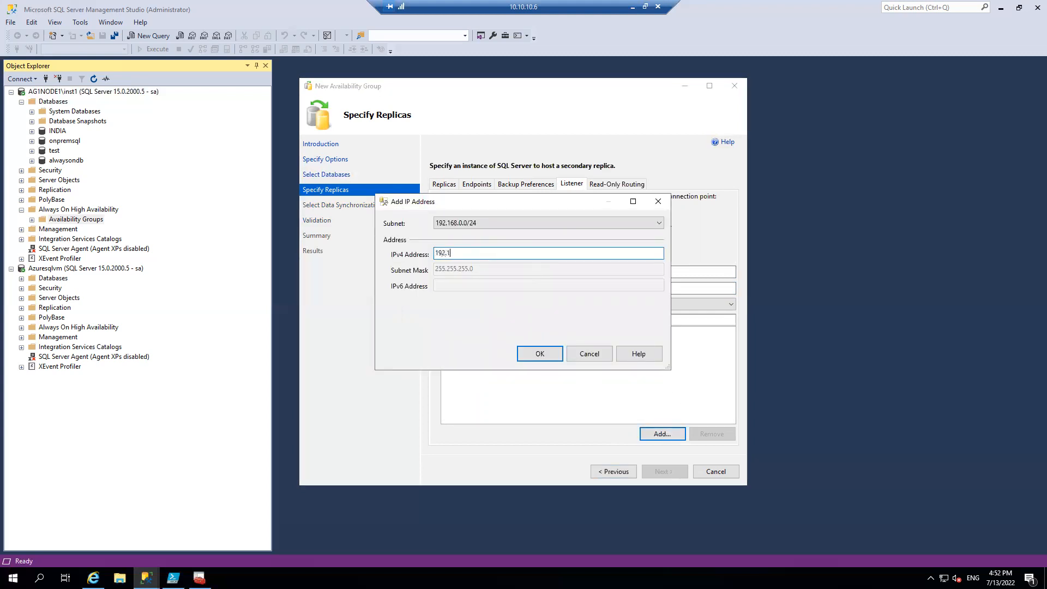
{"action": "type", "text": "68.0.40"}
{"action": "left_click", "coordinate": [540, 353]}
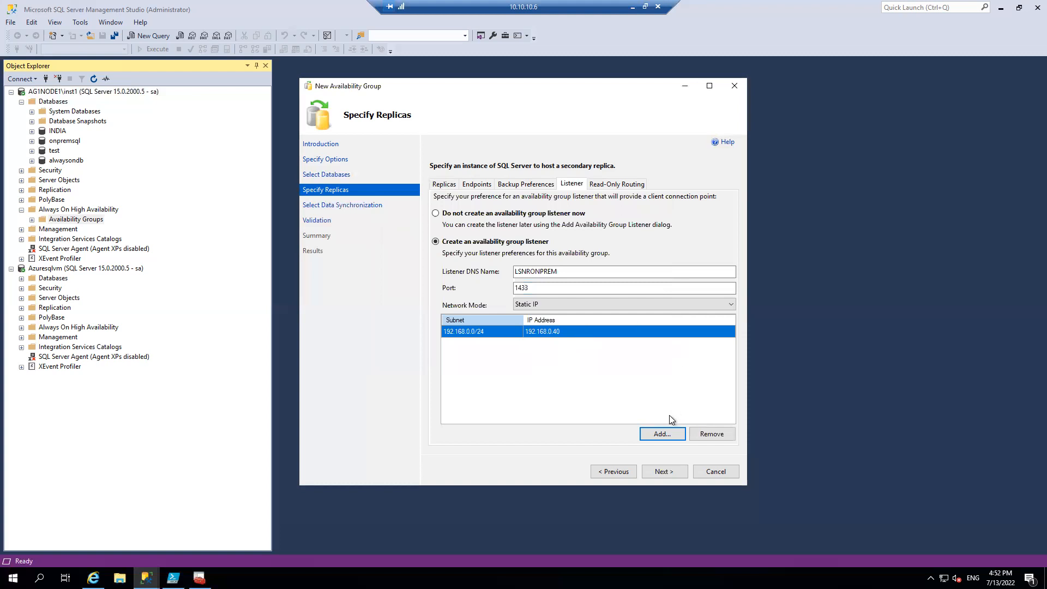
{"action": "left_click", "coordinate": [666, 431]}
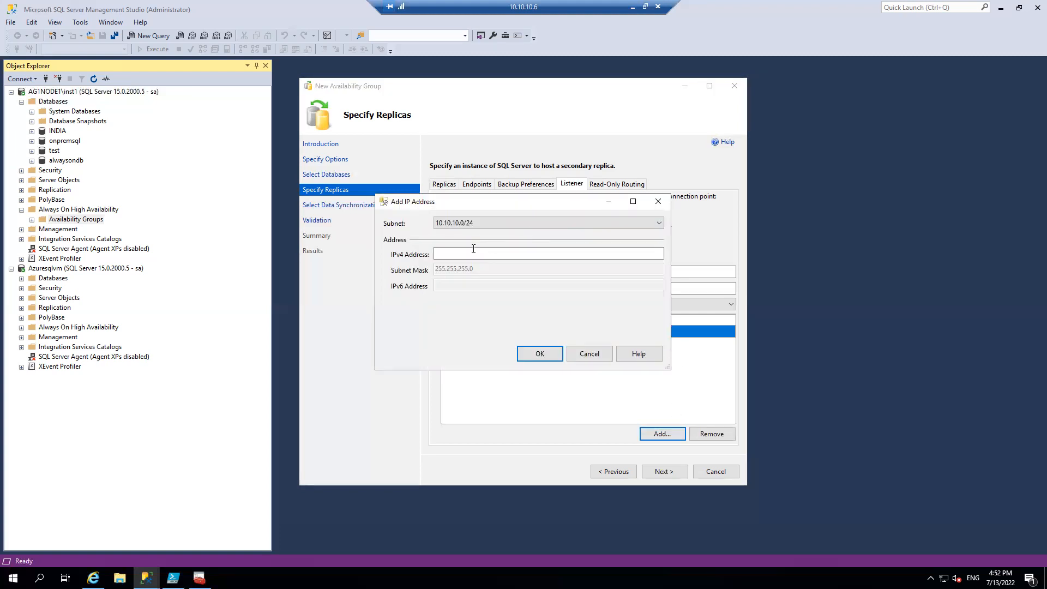
{"action": "type", "text": "10.10.10.40"}
{"action": "left_click", "coordinate": [543, 353]}
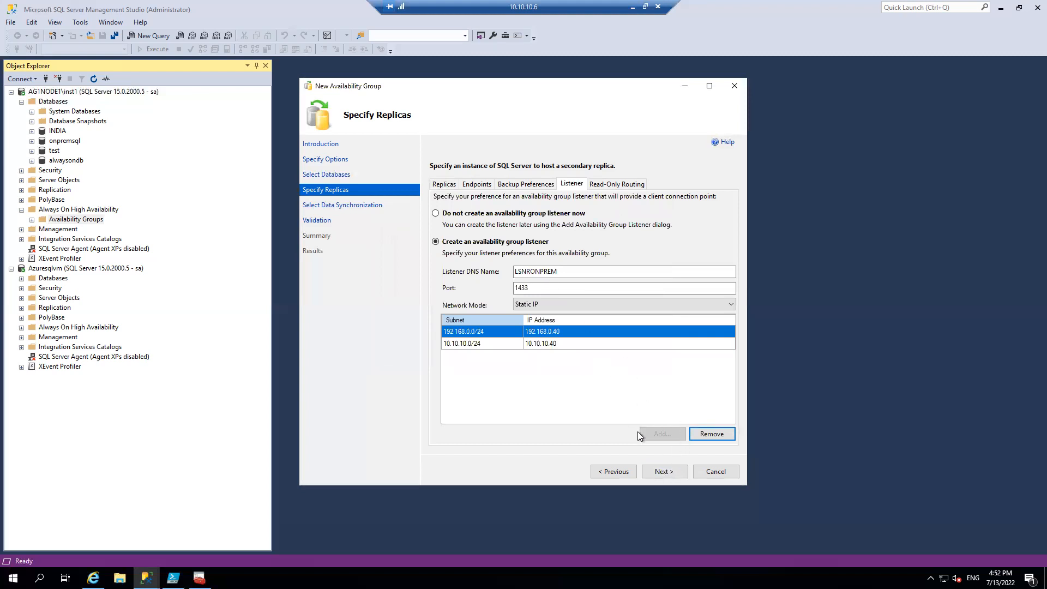
Keep automatic seeding, validate the configuration, and create the availability group, closing the wizard when it finishes
{"action": "left_click", "coordinate": [664, 471]}
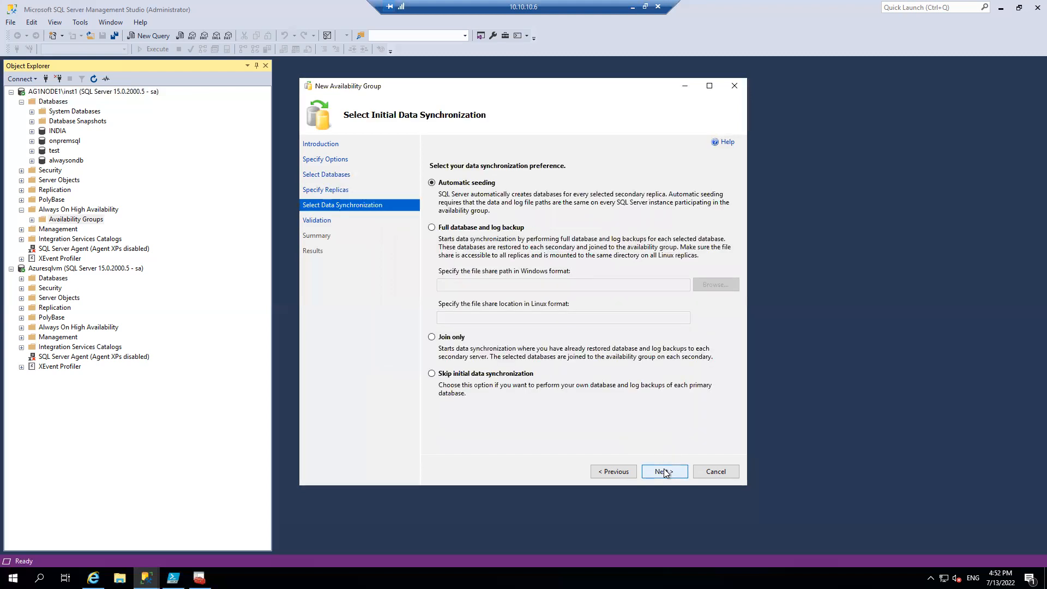
{"action": "left_click", "coordinate": [664, 471]}
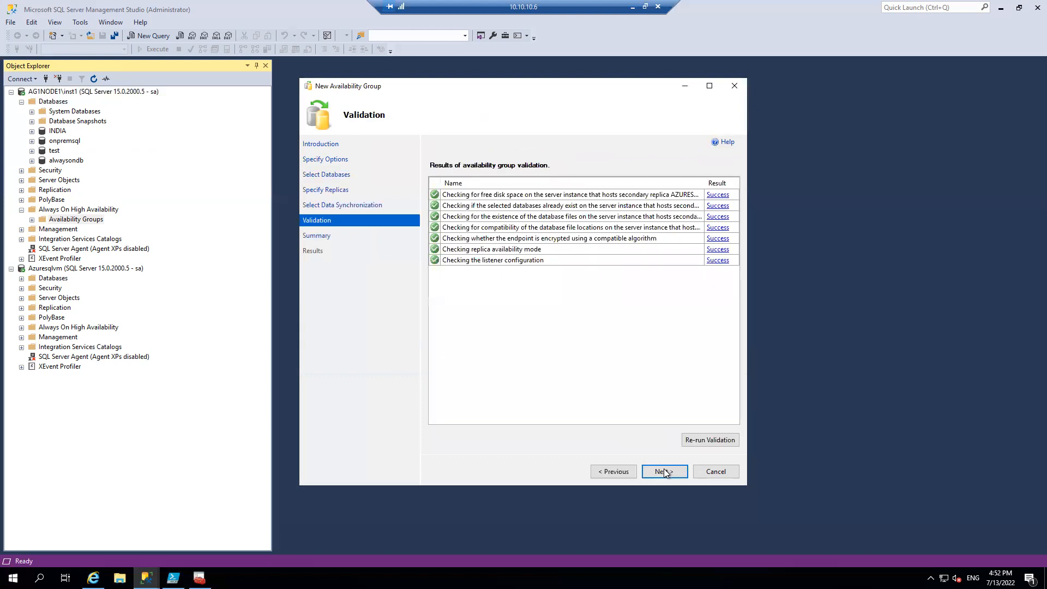
{"action": "left_click", "coordinate": [664, 471]}
{"action": "left_click", "coordinate": [665, 472]}
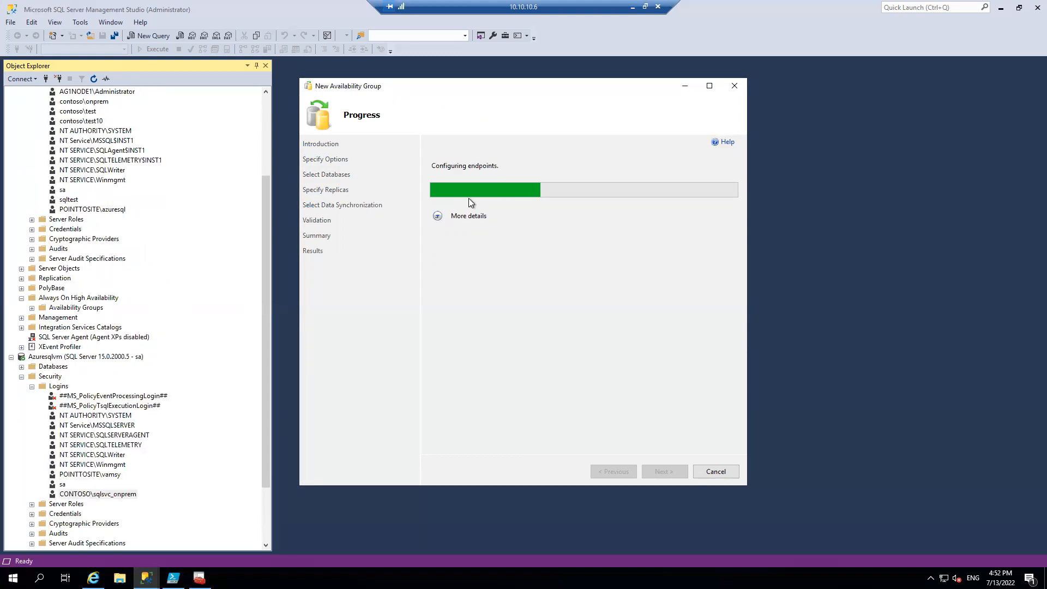
{"action": "left_click", "coordinate": [438, 216]}
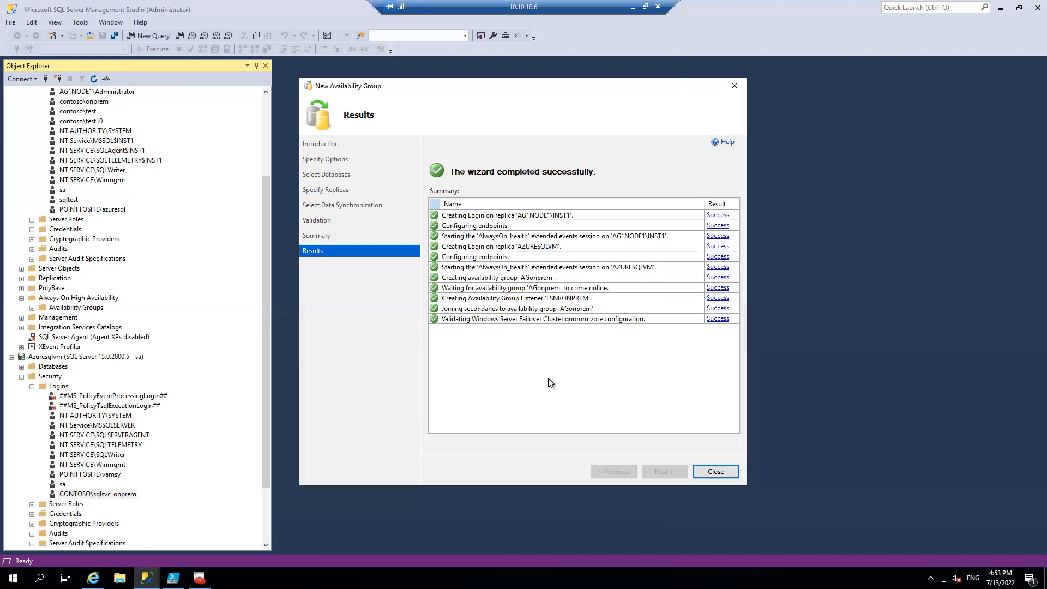
{"action": "left_click", "coordinate": [716, 472]}
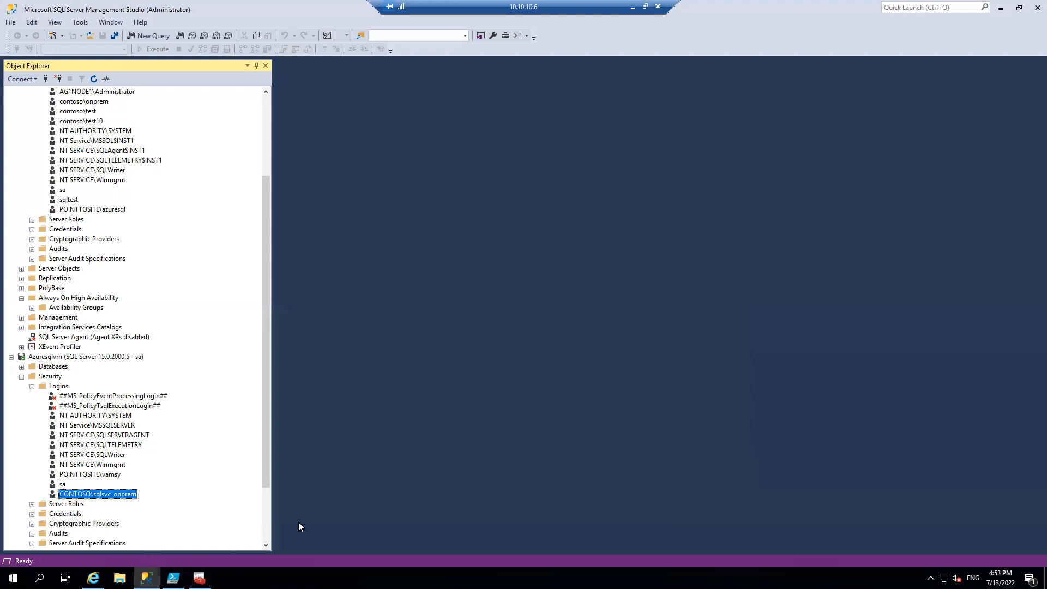
Minimize the 10.10.10.6 remote session and switch to the 10.10.10.10 Remote Desktop session
{"action": "left_click", "coordinate": [634, 6]}
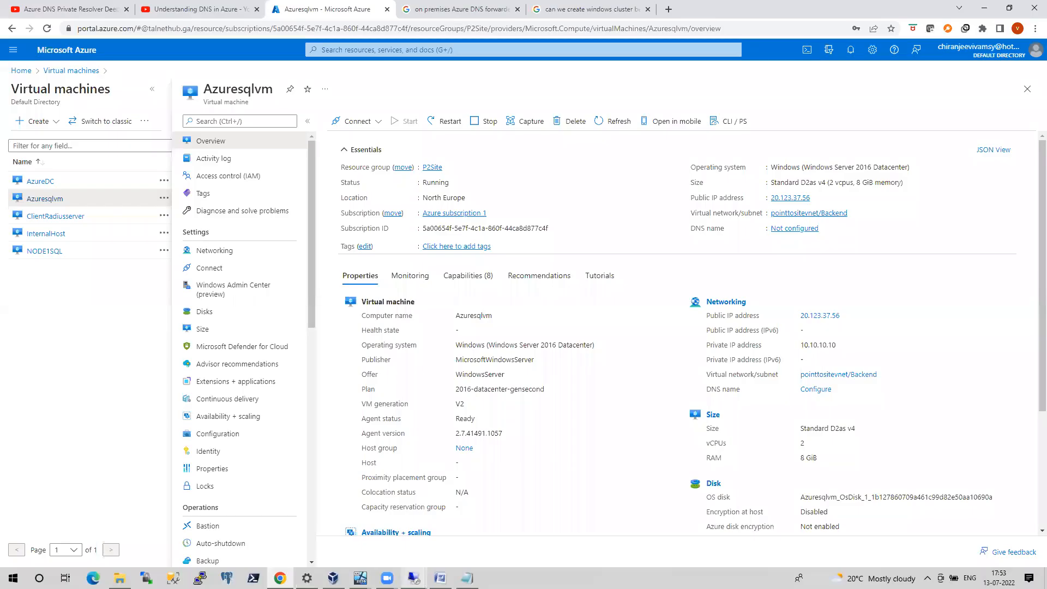
{"action": "mouse_move", "coordinate": [413, 577]}
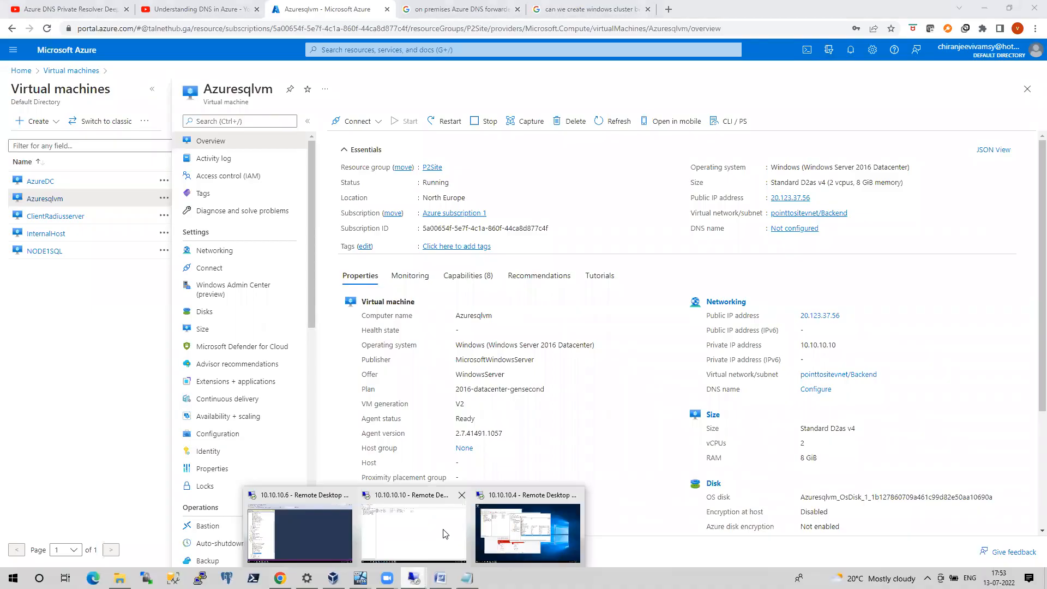
{"action": "left_click", "coordinate": [443, 533]}
{"action": "key", "text": "super+r"}
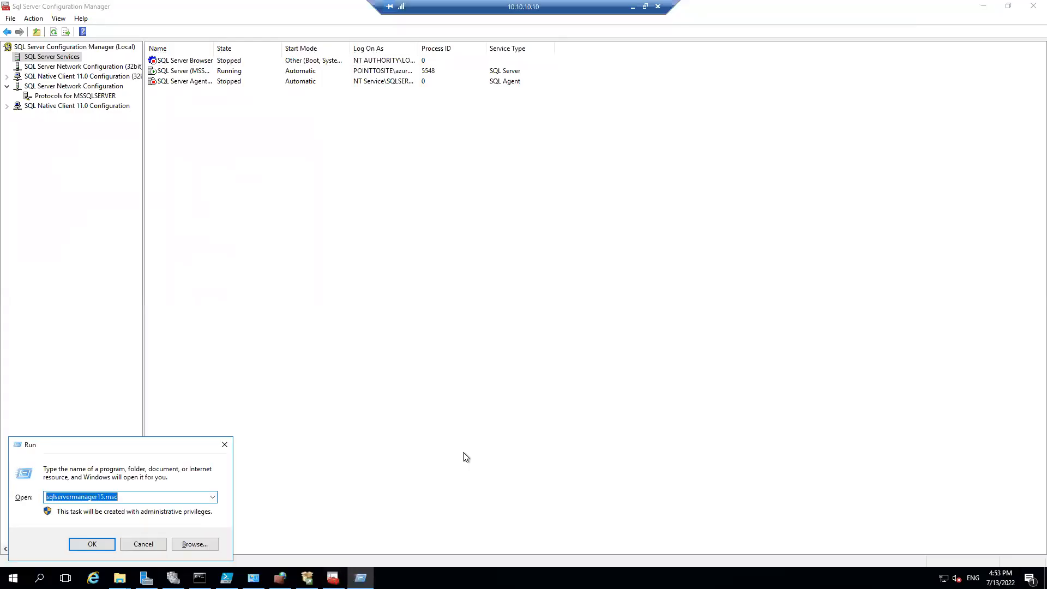
{"action": "type", "text": "c"}
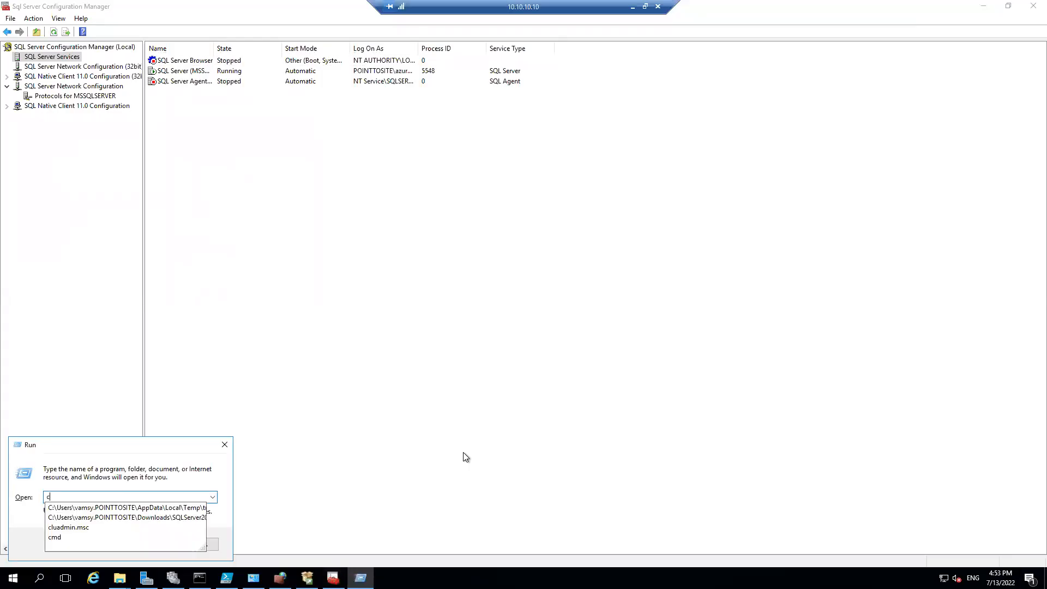
{"action": "key", "text": "Escape"}
Switch to Failover Cluster Manager and examine the AGonprem role's summary and resources in the WINONPREM cluster, including the listener's IP addresses
{"action": "left_click", "coordinate": [173, 578]}
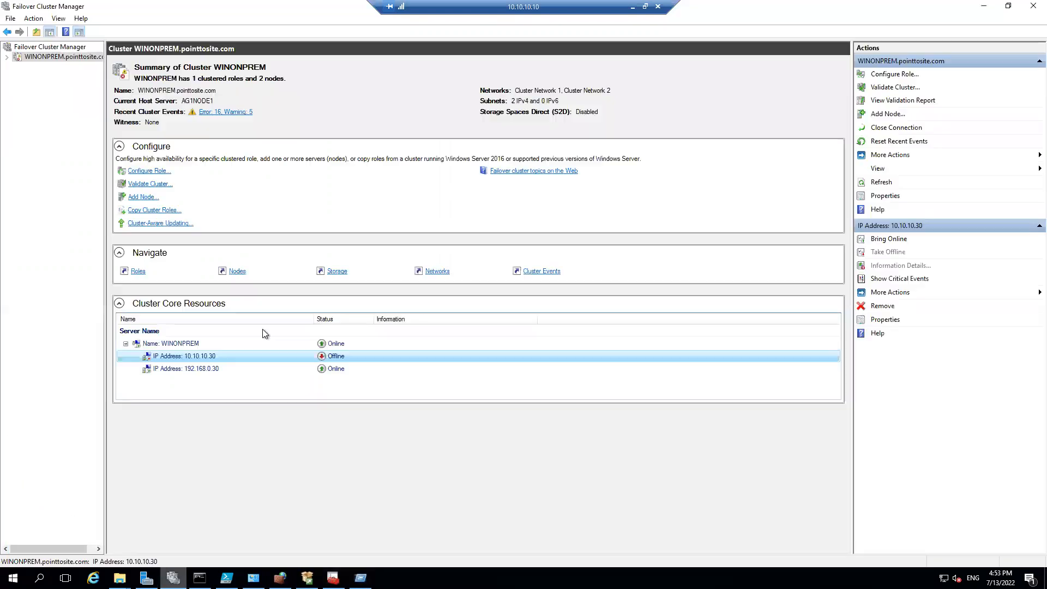
{"action": "left_click", "coordinate": [7, 57]}
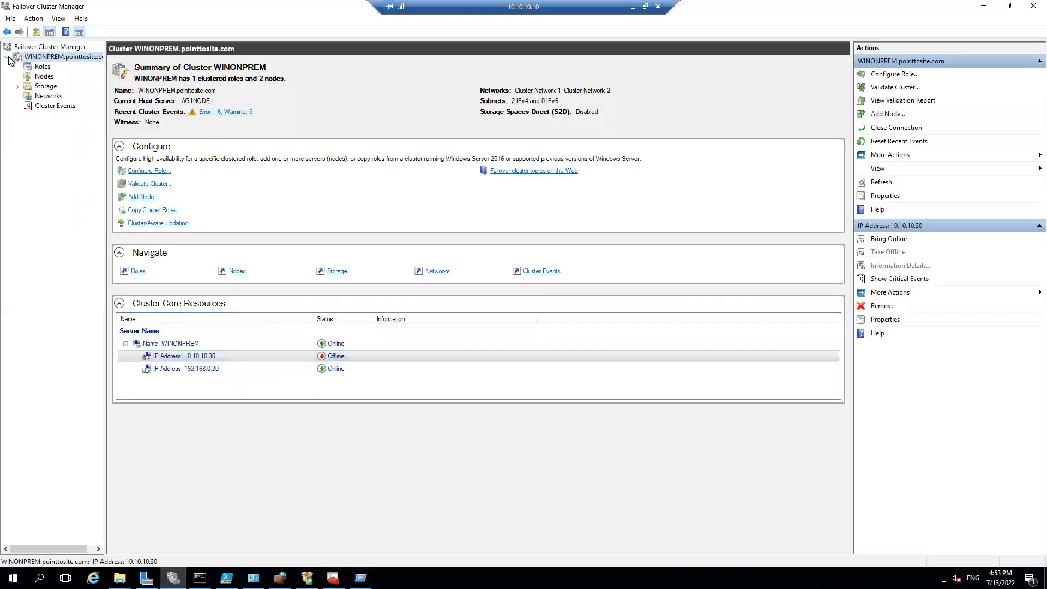
{"action": "left_click", "coordinate": [42, 67]}
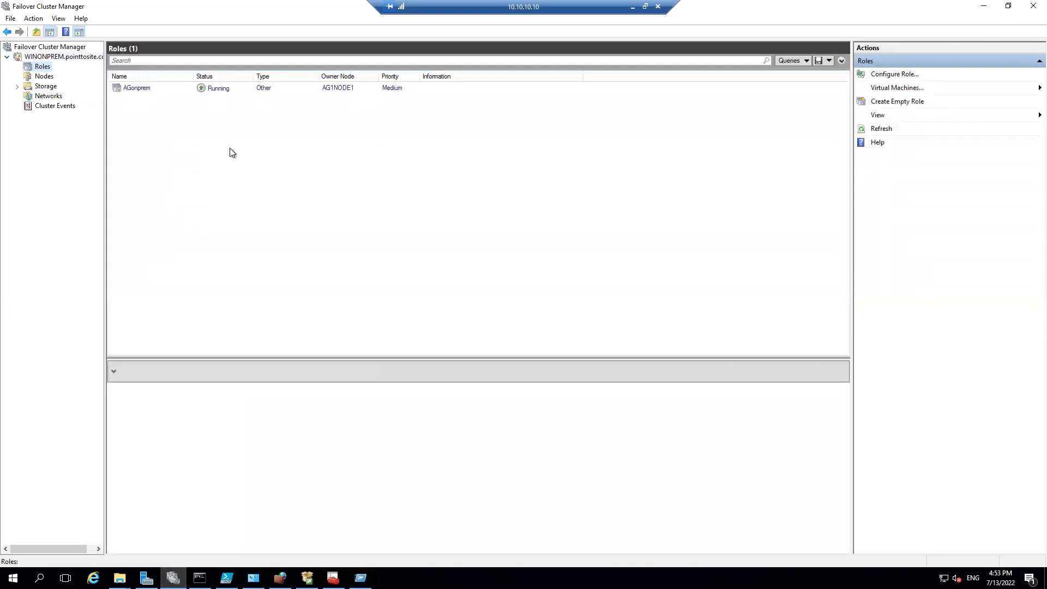
{"action": "left_click", "coordinate": [147, 89]}
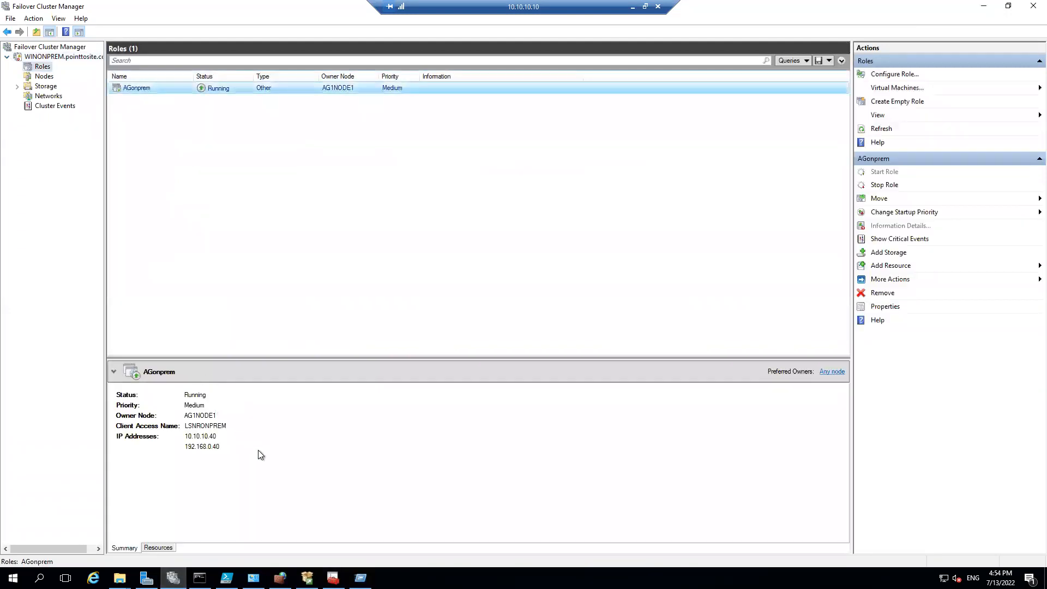
{"action": "left_click", "coordinate": [159, 548]}
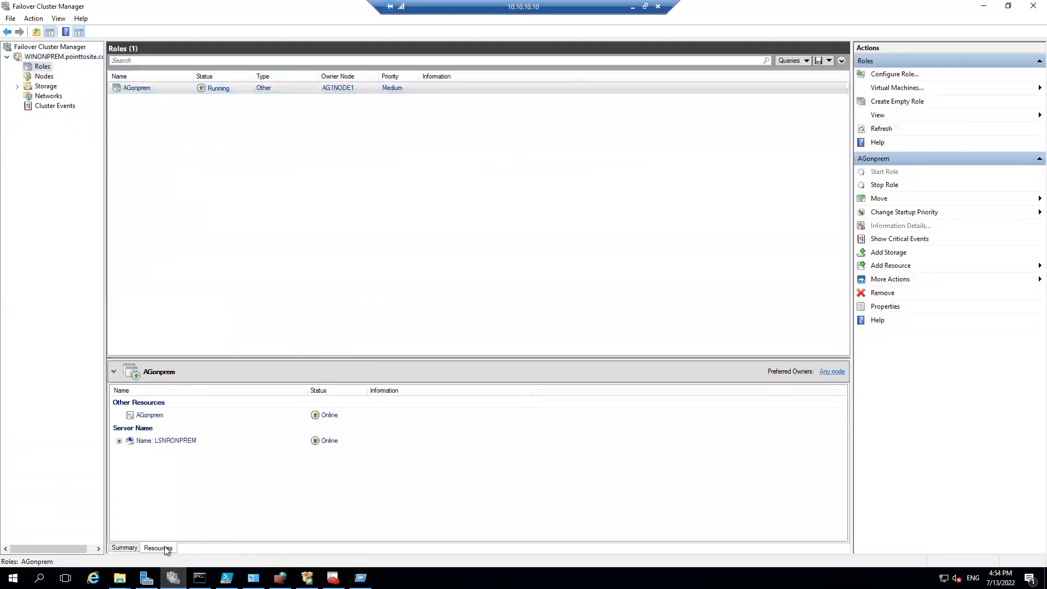
{"action": "left_click", "coordinate": [119, 441]}
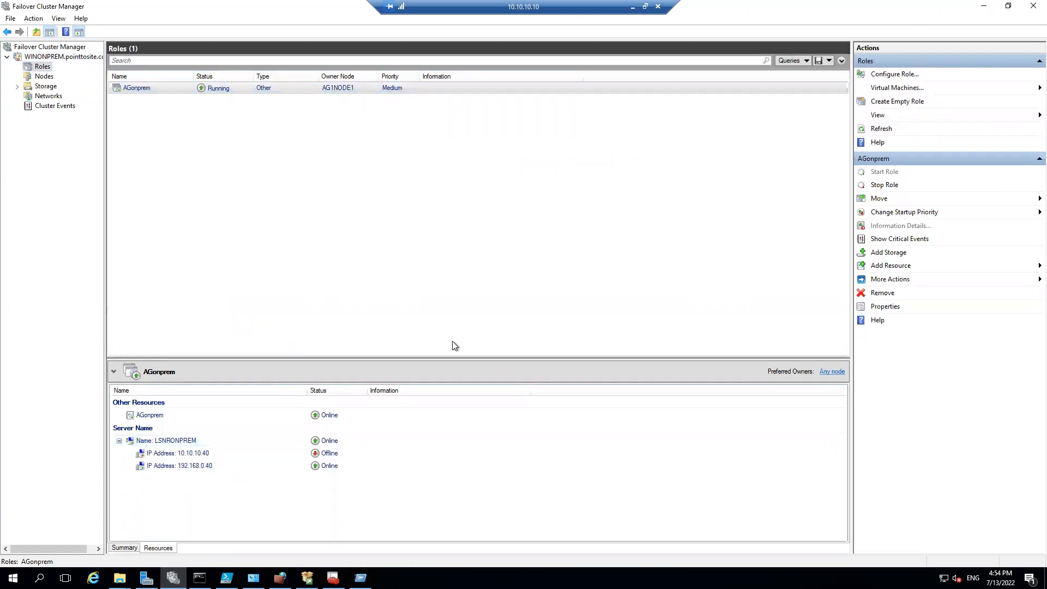
Minimize the 10.10.10.10 remote session and switch to the 10.10.10.6 Remote Desktop session
{"action": "left_click", "coordinate": [632, 5]}
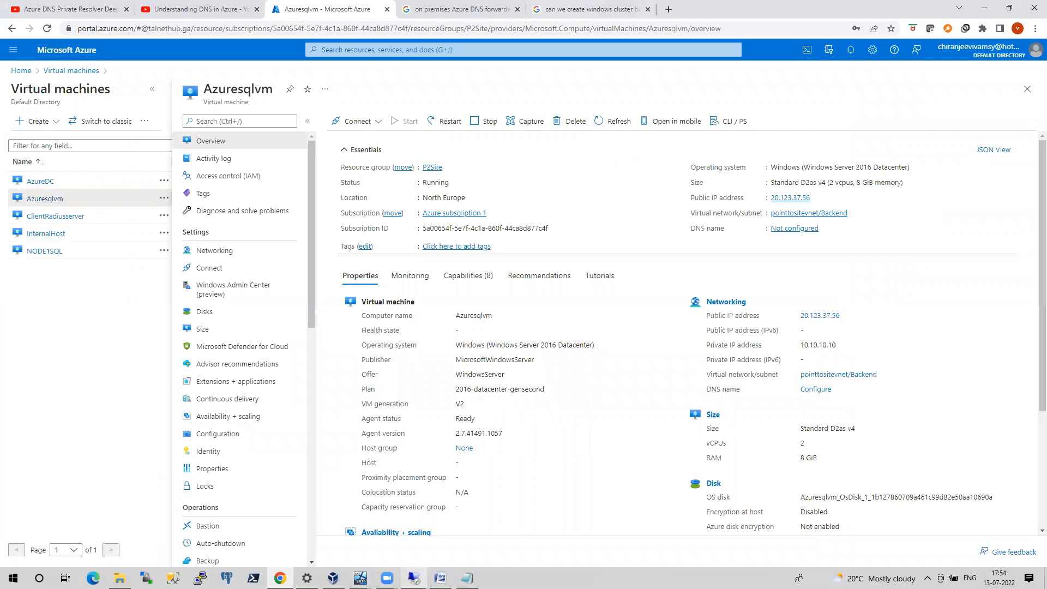
{"action": "mouse_move", "coordinate": [413, 577]}
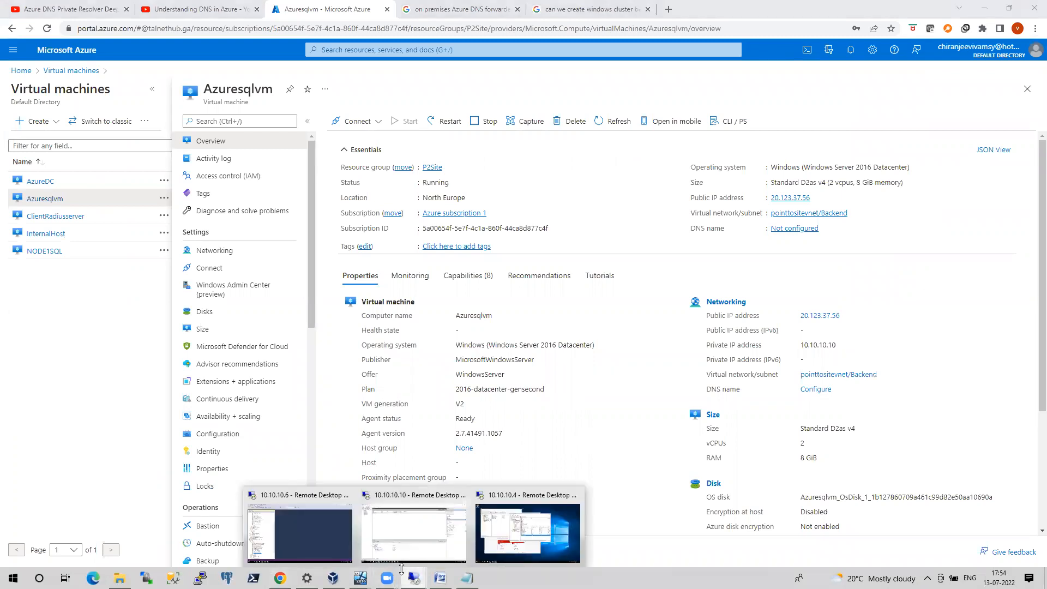
{"action": "left_click", "coordinate": [323, 543]}
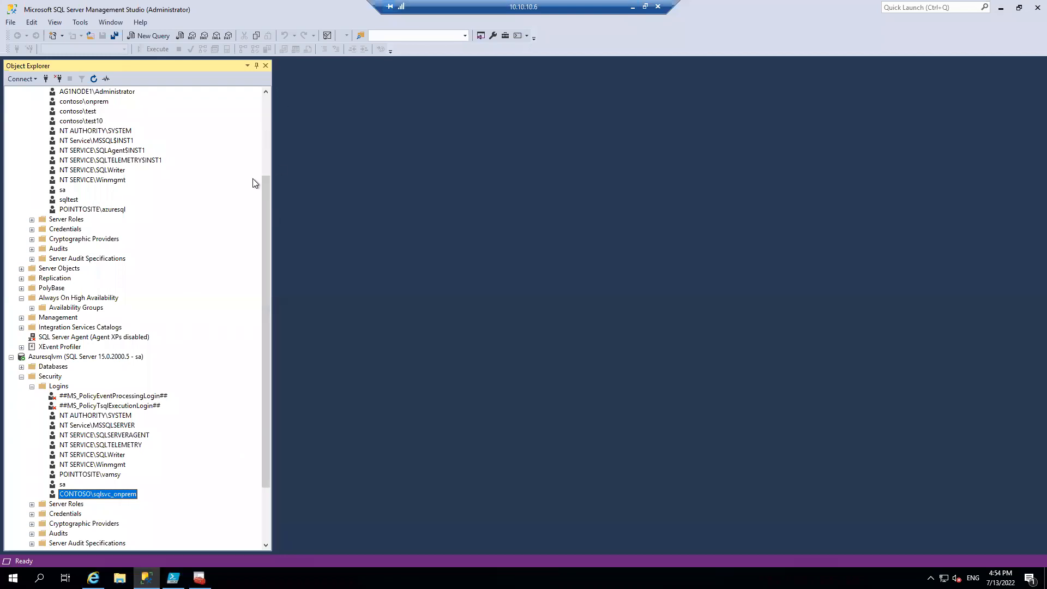
Refresh the AG1NODE1\inst1 server in Object Explorer and expand its databases to check the state of alwaysondb
{"action": "left_click_drag", "start_coordinate": [266, 190], "coordinate": [269, 93]}
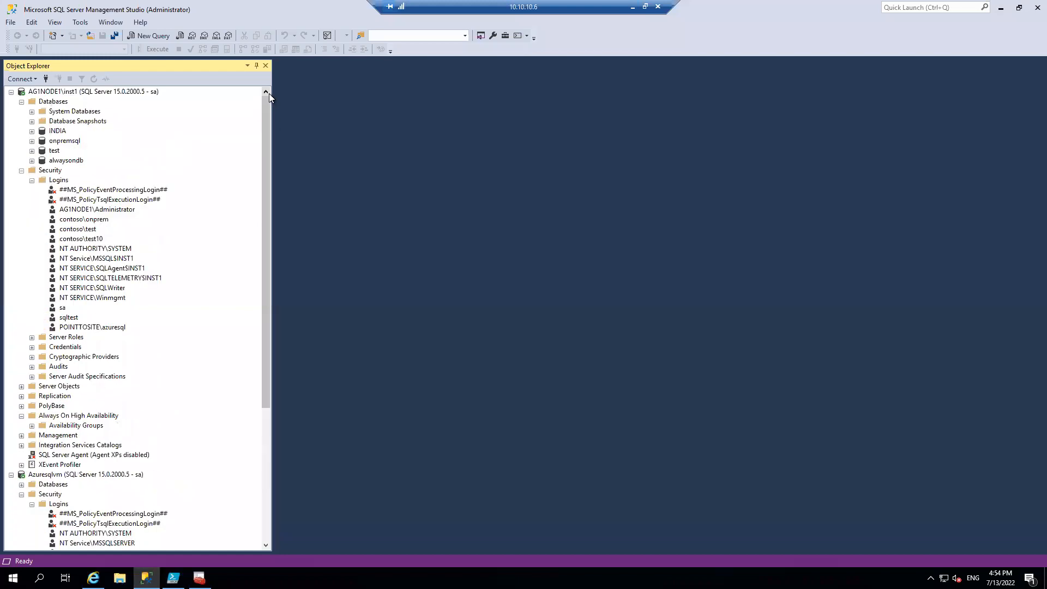
{"action": "right_click", "coordinate": [23, 170]}
{"action": "right_click", "coordinate": [91, 92]}
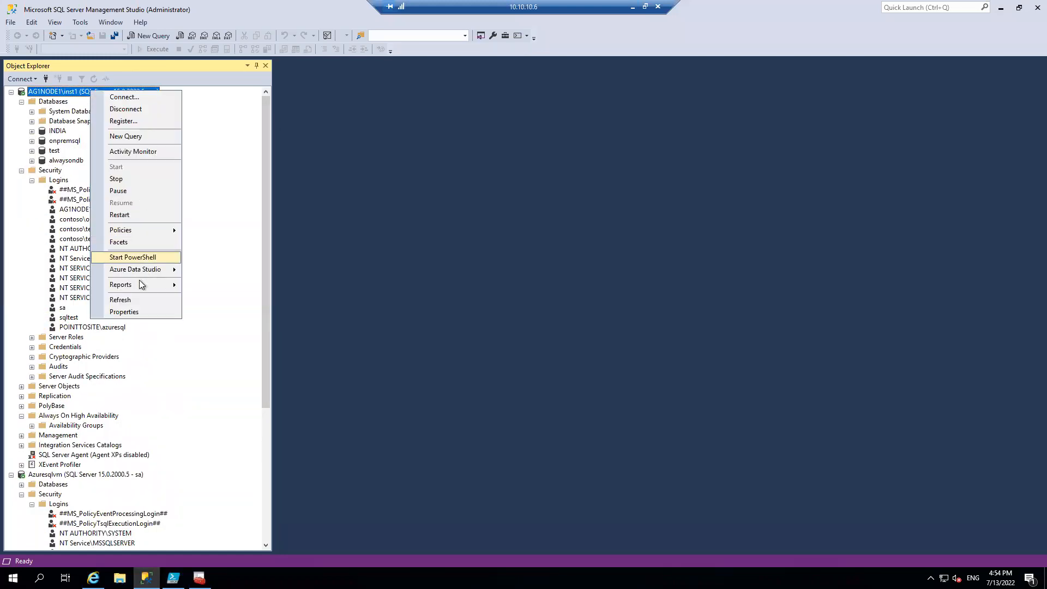
{"action": "left_click", "coordinate": [120, 300]}
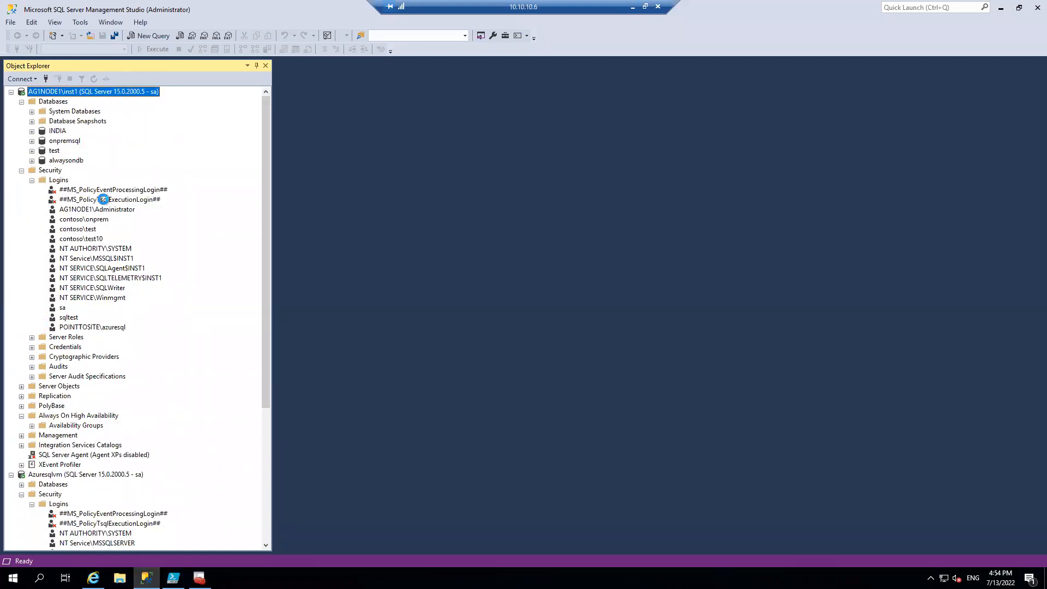
{"action": "left_click", "coordinate": [23, 101]}
Refresh the Azuresqlvm server in Object Explorer and expand its databases to check the state of alwaysondb
{"action": "left_click", "coordinate": [11, 260]}
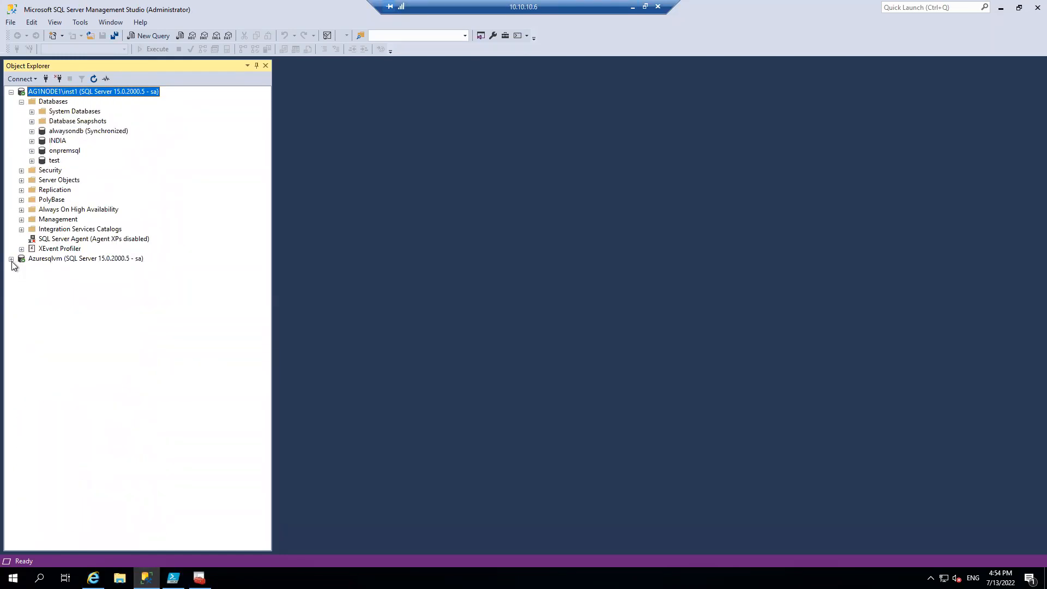
{"action": "left_click", "coordinate": [11, 259]}
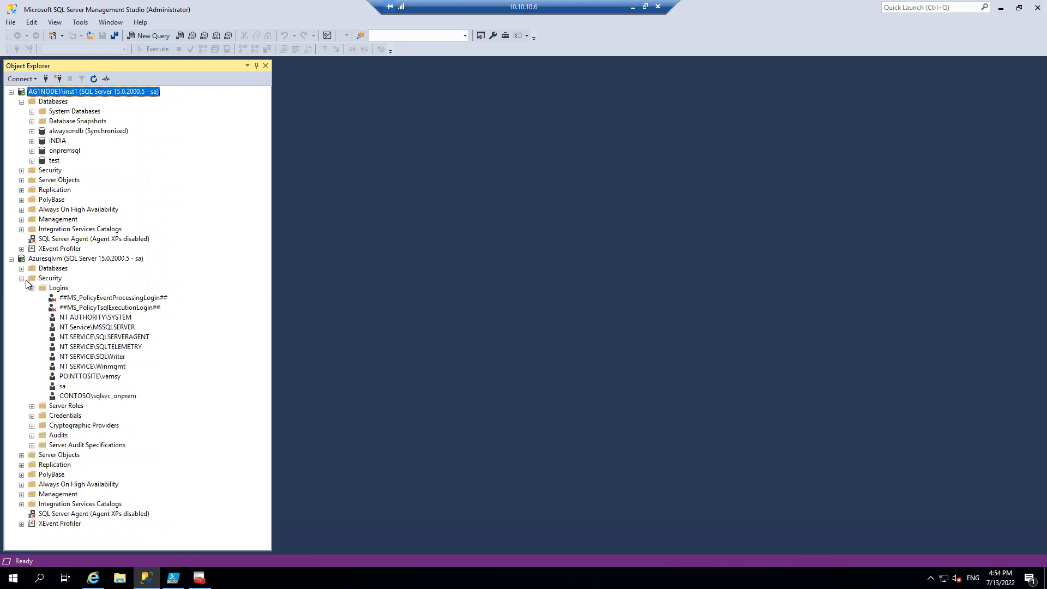
{"action": "left_click", "coordinate": [22, 278]}
{"action": "right_click", "coordinate": [63, 261]}
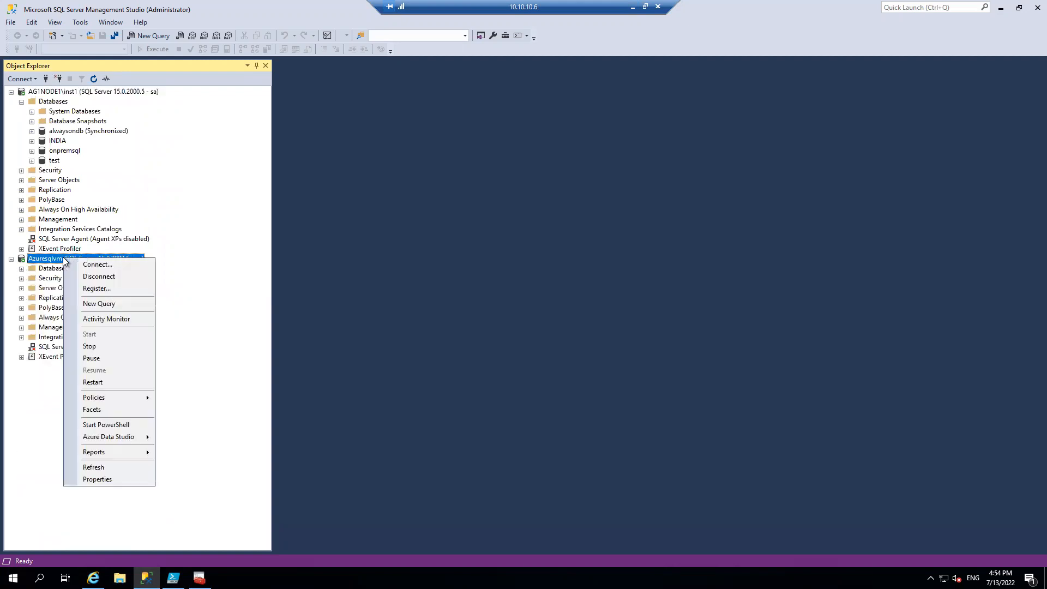
{"action": "left_click", "coordinate": [103, 466]}
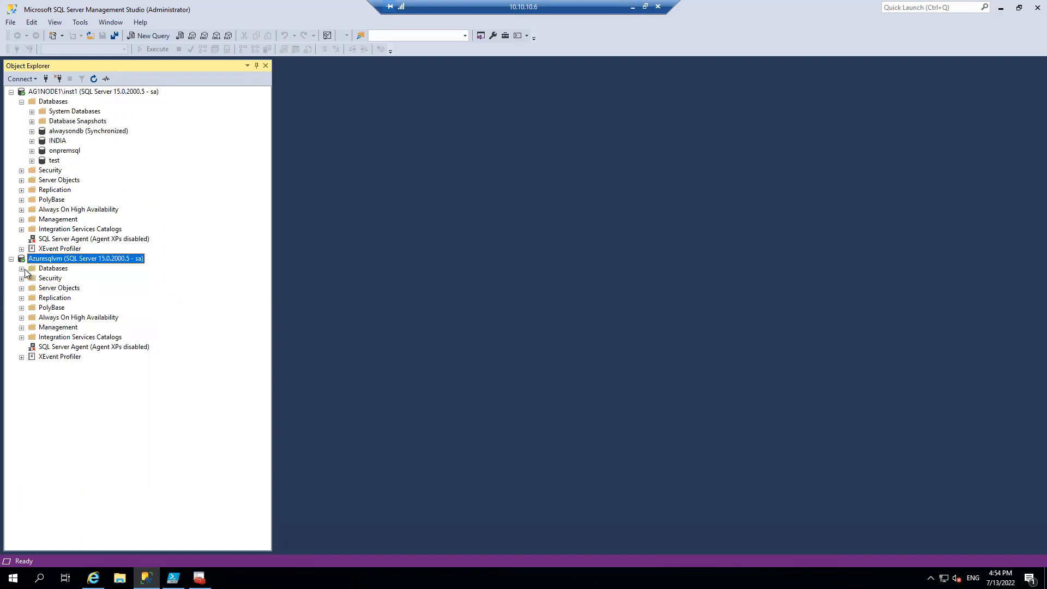
{"action": "left_click", "coordinate": [24, 269]}
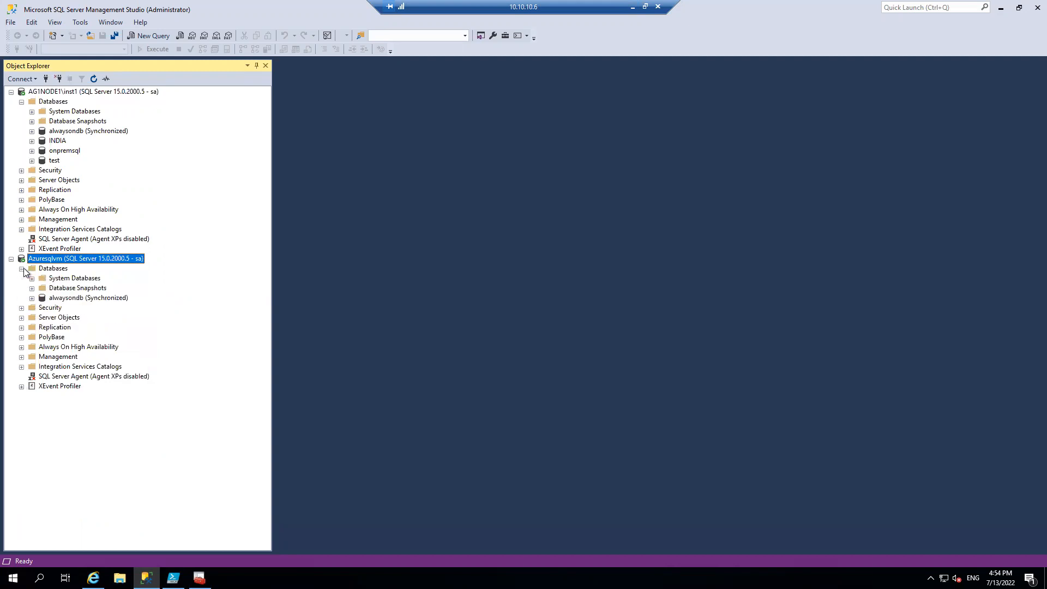
Expand Always On High Availability on both servers and open the AGonprem availability group under Azuresqlvm
{"action": "left_click", "coordinate": [21, 209]}
{"action": "left_click", "coordinate": [21, 357]}
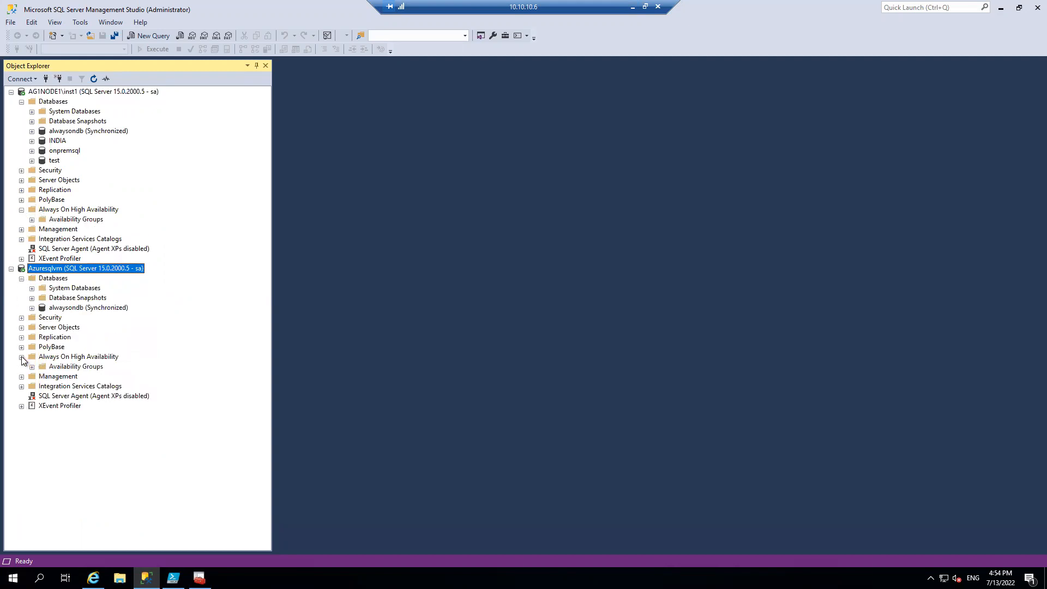
{"action": "left_click", "coordinate": [32, 366]}
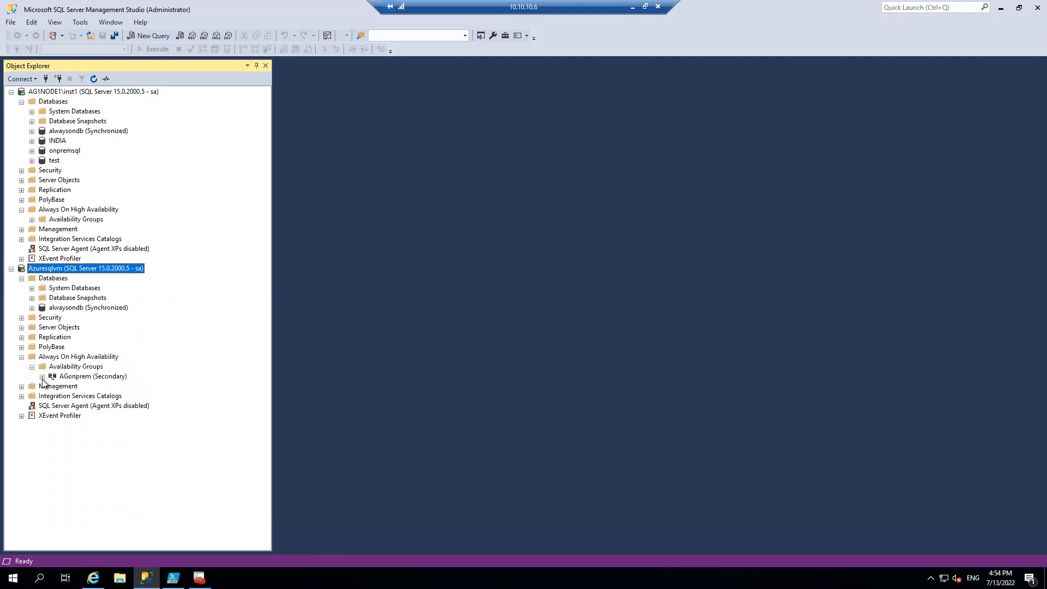
{"action": "left_click", "coordinate": [42, 377]}
Fail over the AGonprem availability group, with AZURESQLVM as the new primary replica
{"action": "right_click", "coordinate": [72, 377]}
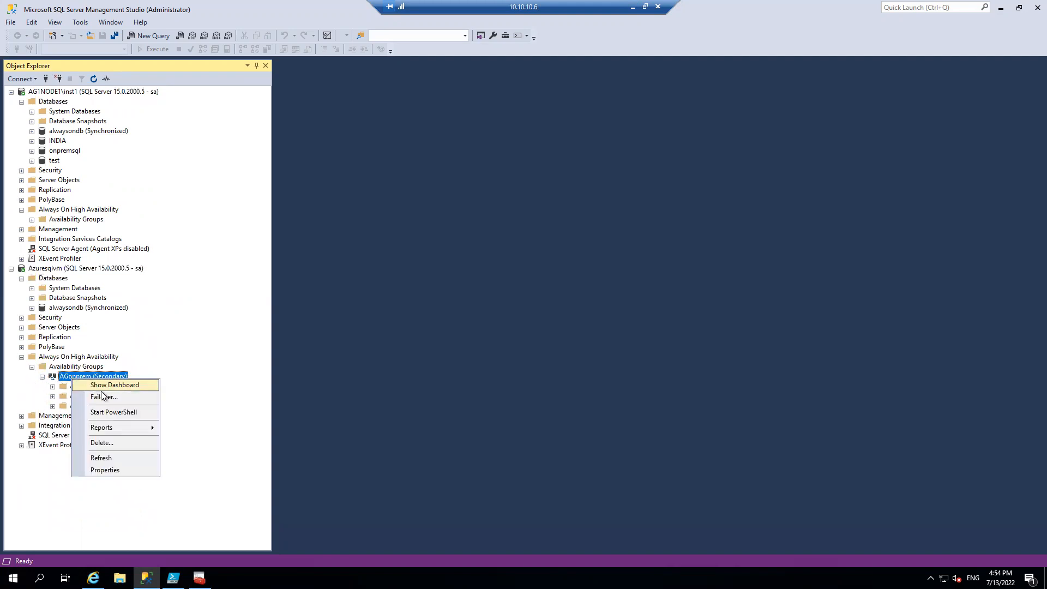
{"action": "left_click", "coordinate": [104, 397]}
{"action": "left_click", "coordinate": [660, 470]}
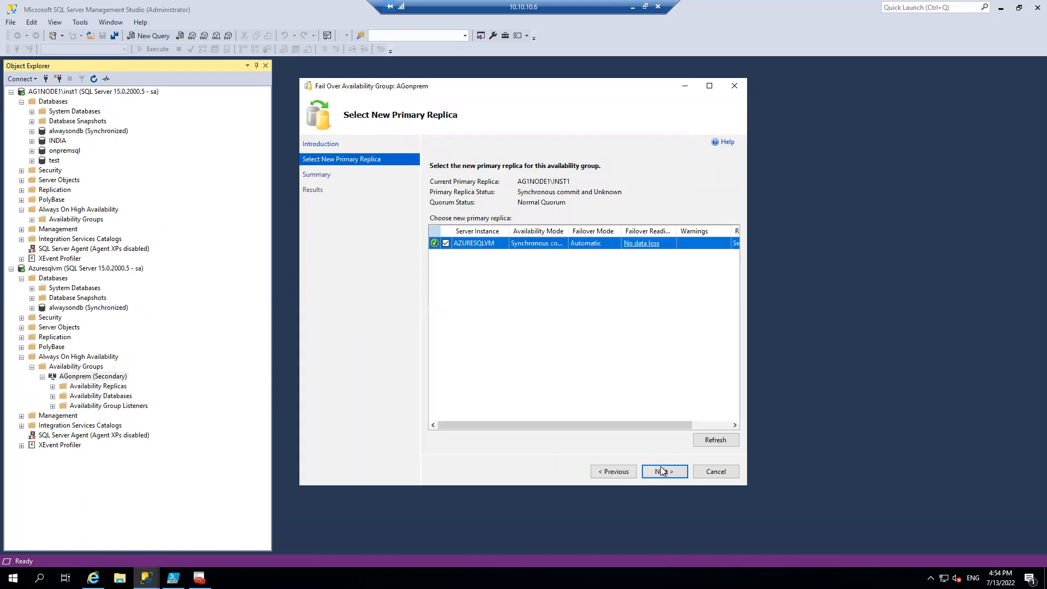
{"action": "left_click", "coordinate": [663, 471]}
{"action": "left_click", "coordinate": [662, 470]}
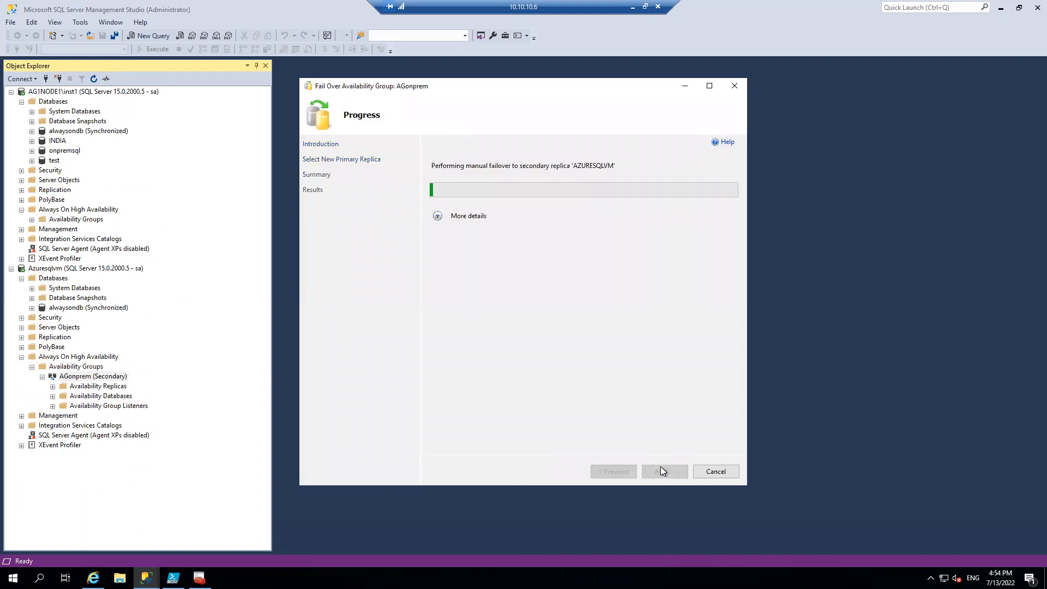
{"action": "left_click", "coordinate": [437, 216]}
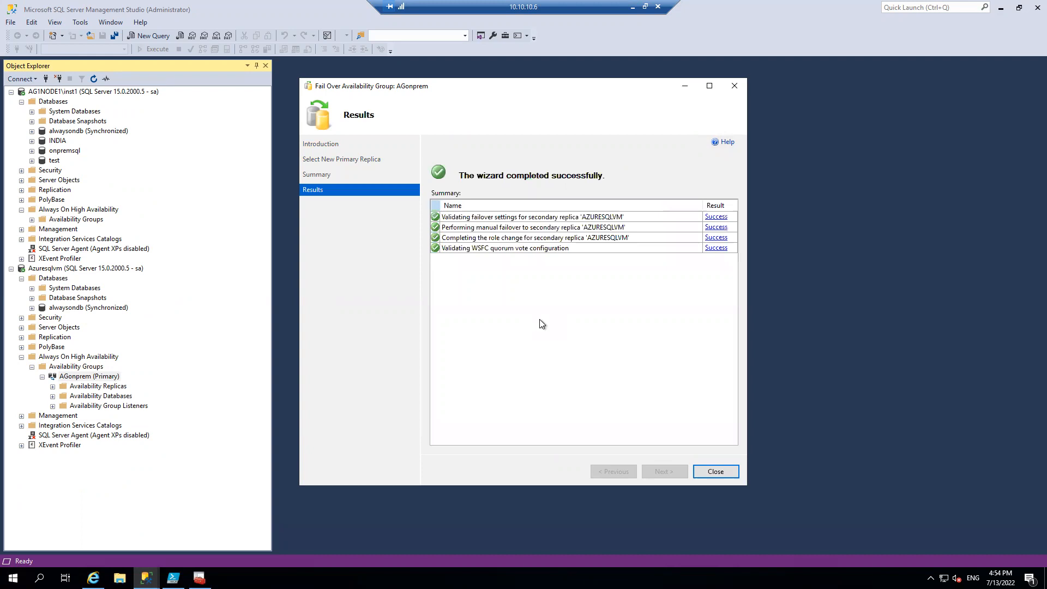
Minimize the 10.10.10.6 remote session and switch to the 10.10.10.4 Remote Desktop session
{"action": "left_click", "coordinate": [632, 7]}
{"action": "mouse_move", "coordinate": [413, 578]}
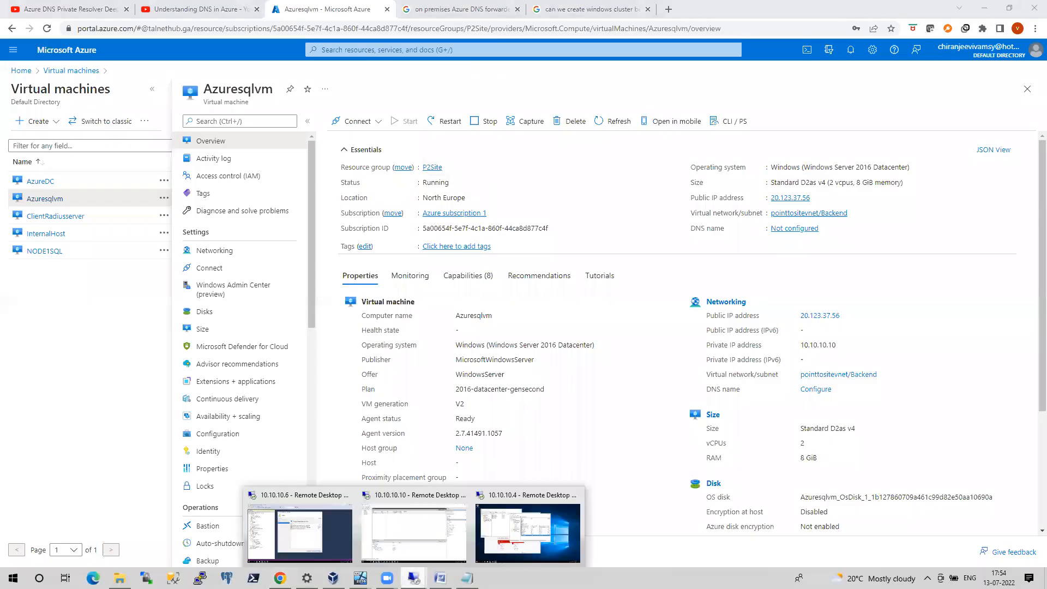
{"action": "left_click", "coordinate": [497, 535]}
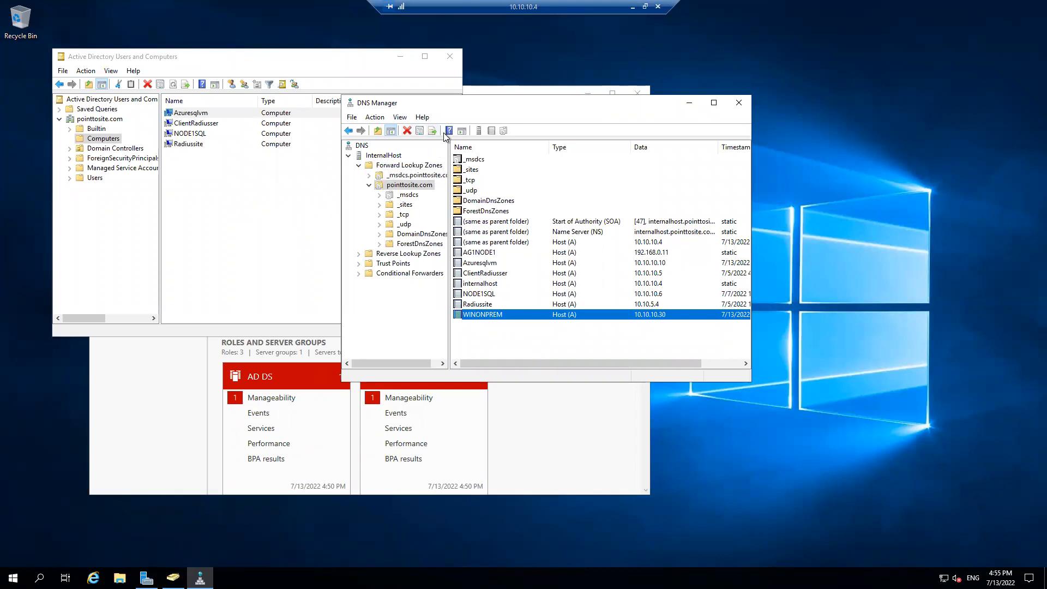
Refresh the pointtosite.com forward lookup zone in DNS Manager and examine the LSNRONPREM host records and their IP addresses
{"action": "left_click", "coordinate": [423, 306]}
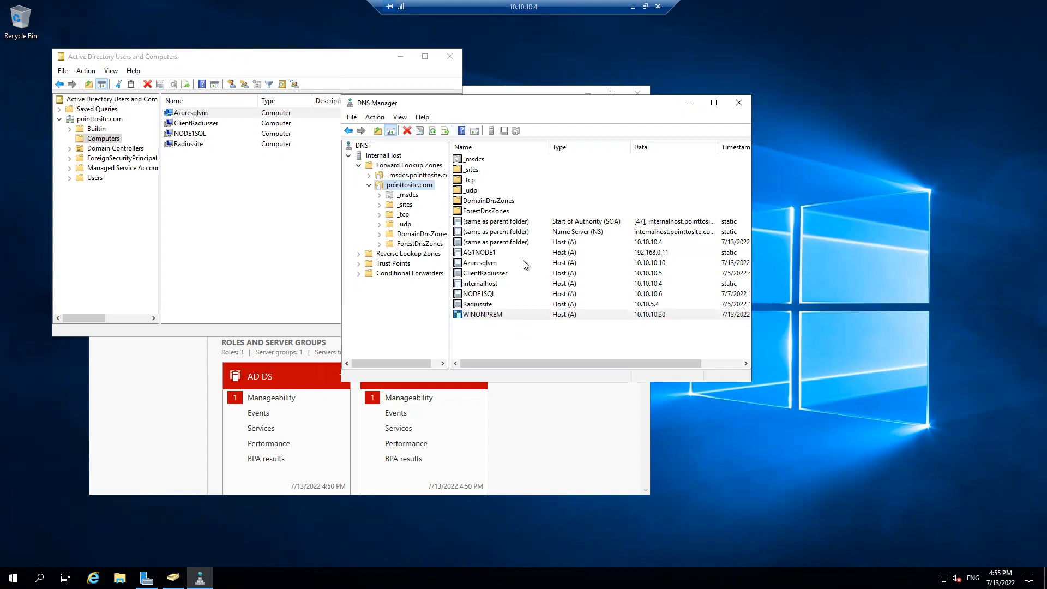
{"action": "right_click", "coordinate": [561, 181]}
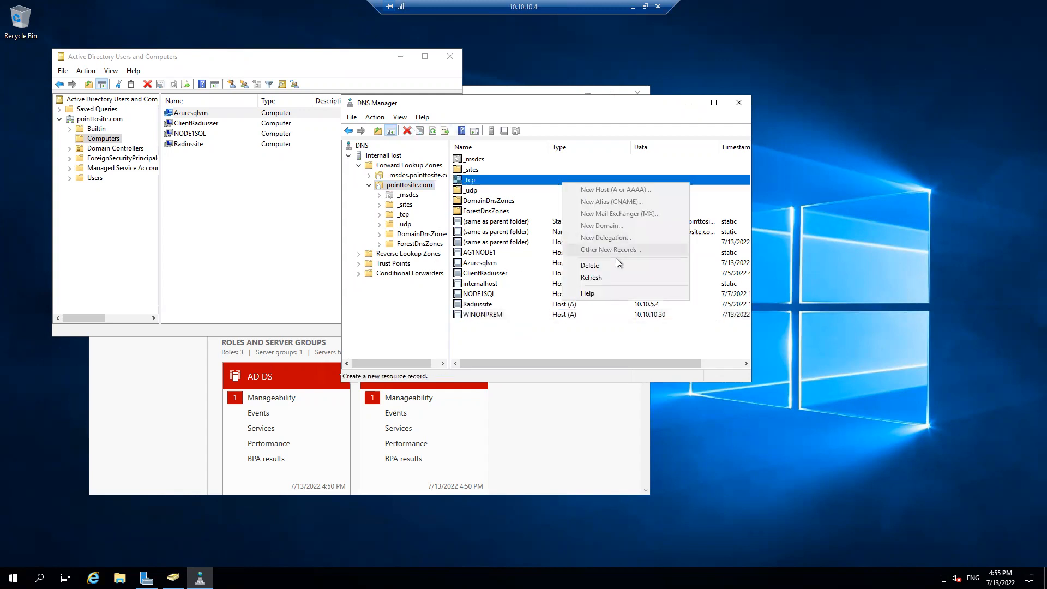
{"action": "left_click", "coordinate": [608, 329]}
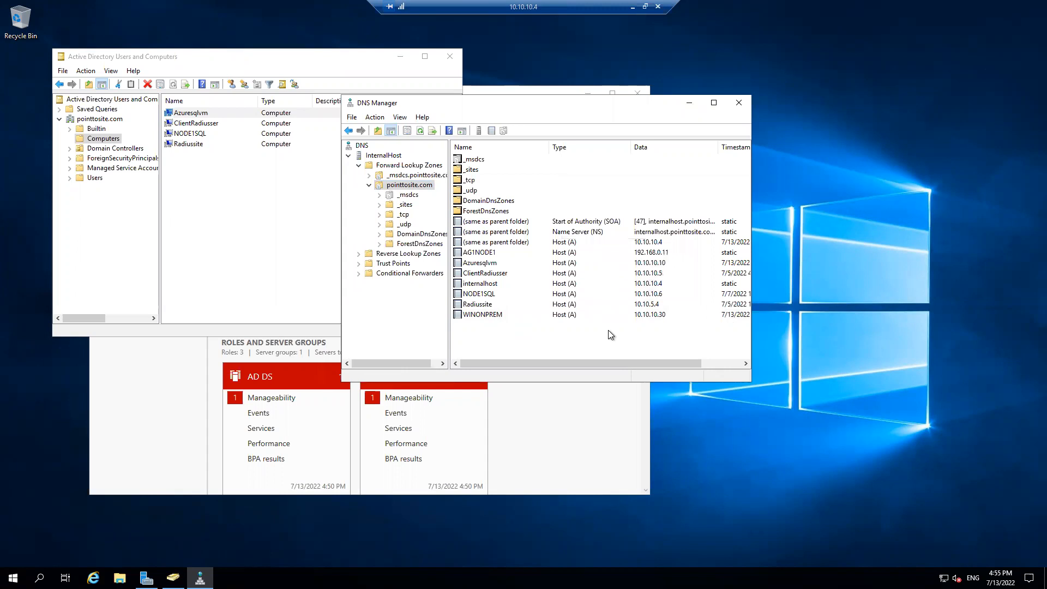
{"action": "right_click", "coordinate": [608, 330]}
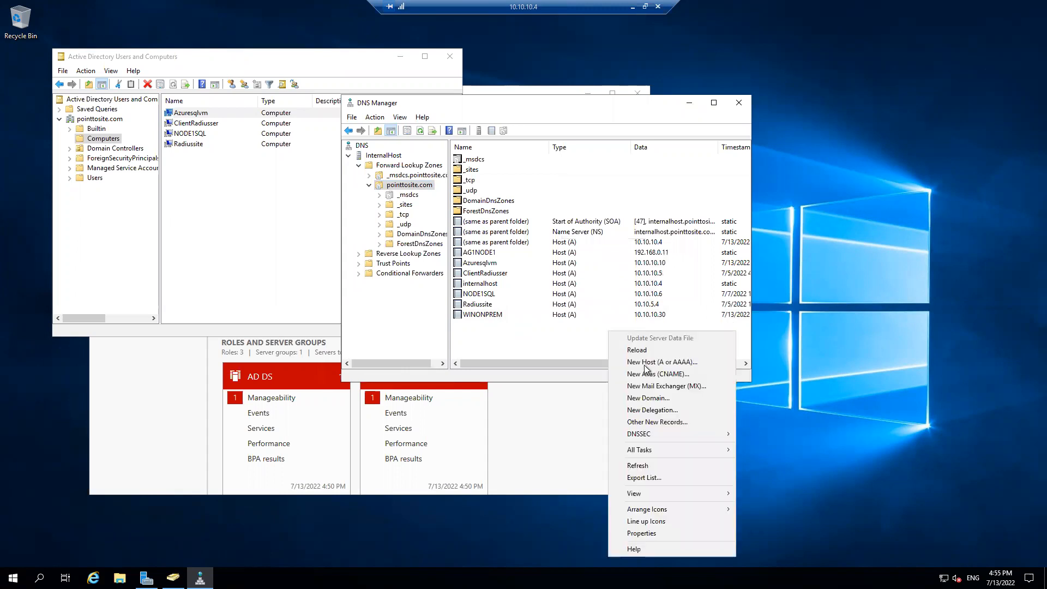
{"action": "left_click", "coordinate": [652, 465]}
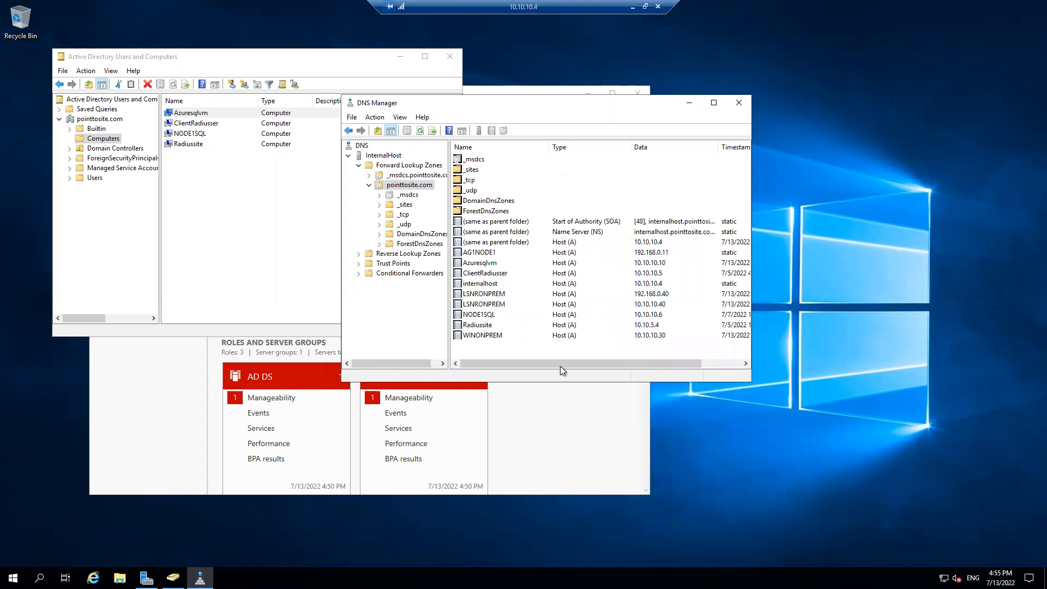
{"action": "left_click", "coordinate": [490, 294]}
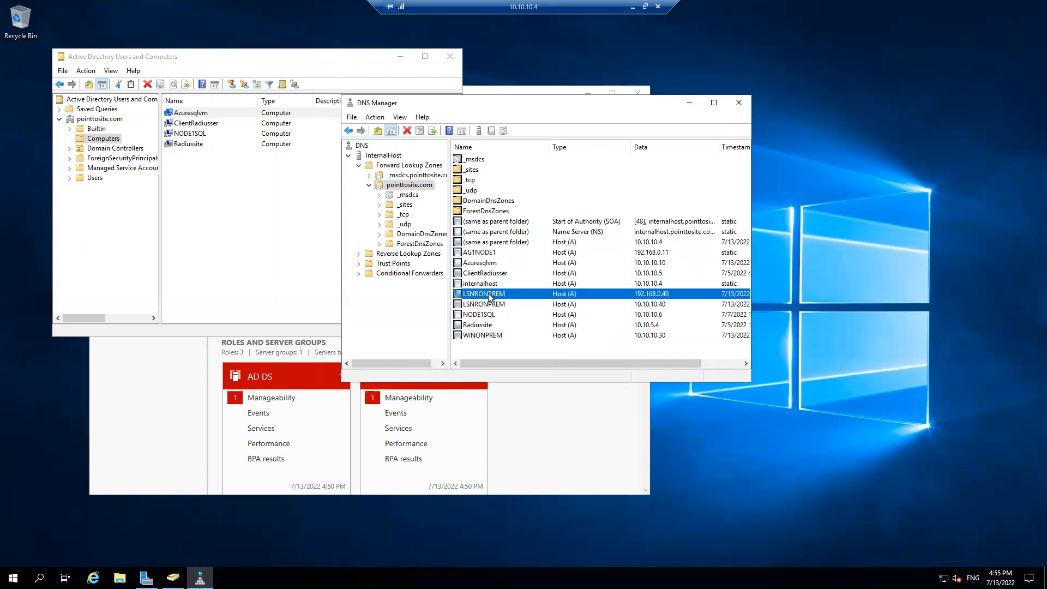
{"action": "left_click", "coordinate": [667, 305]}
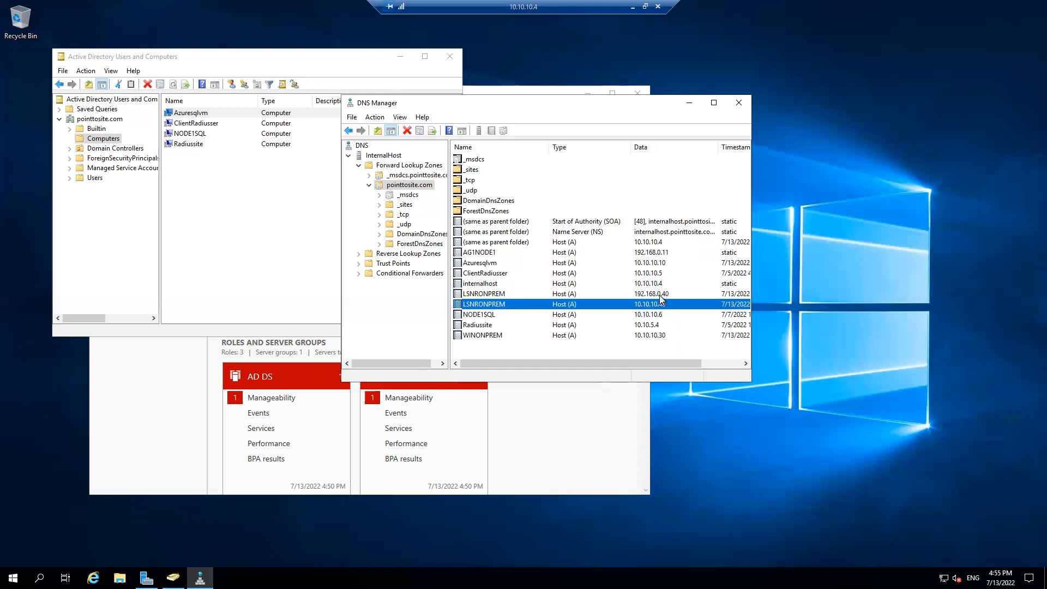
{"action": "left_click", "coordinate": [659, 295]}
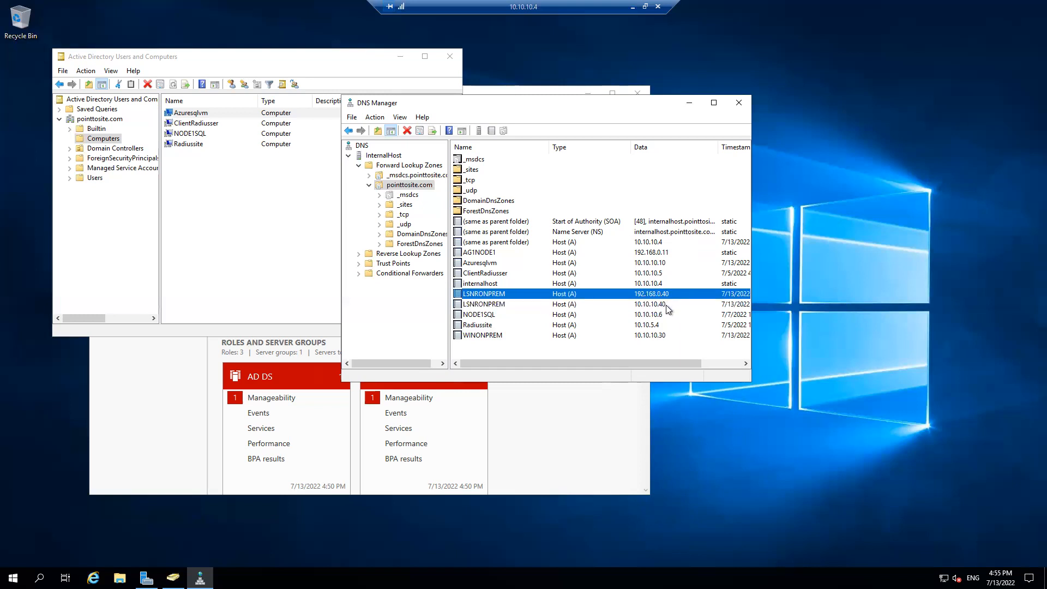
{"action": "left_click", "coordinate": [666, 306]}
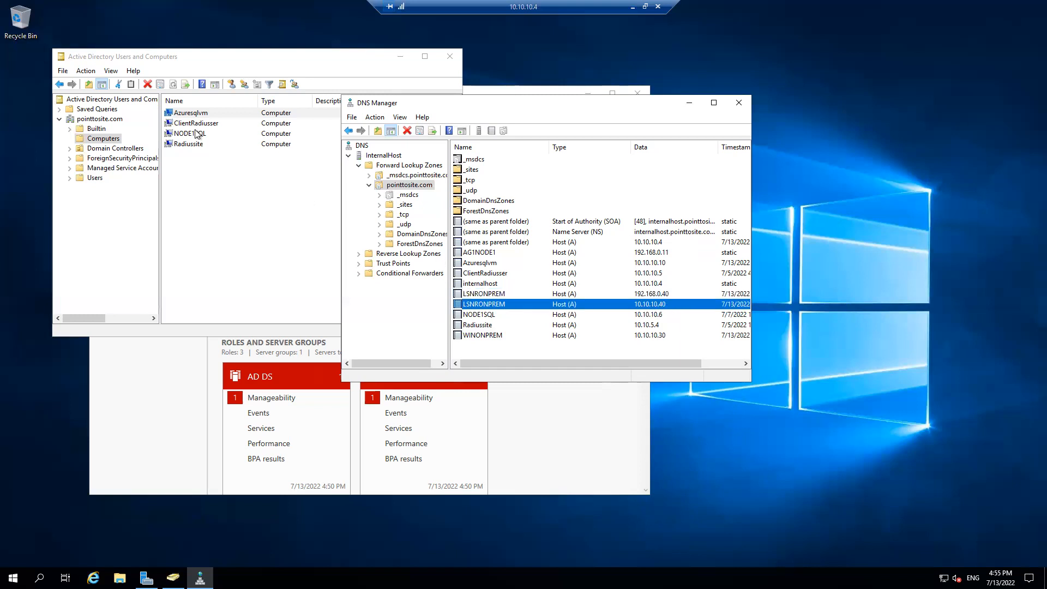
Refresh the Computers container of pointtosite.com in Active Directory Users and Computers and check its computer objects
{"action": "left_click", "coordinate": [172, 89]}
{"action": "right_click", "coordinate": [254, 193]}
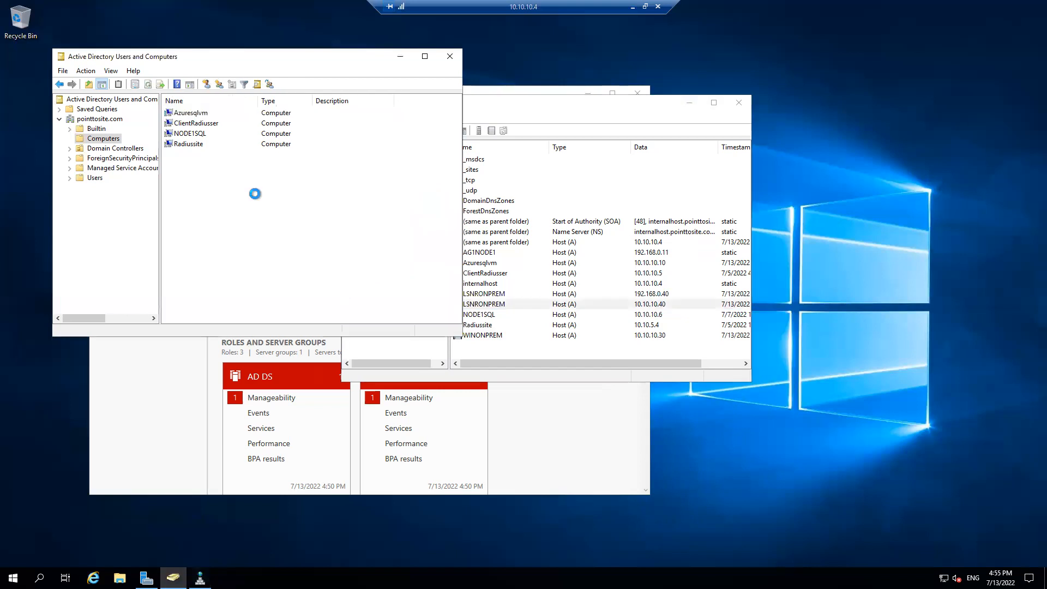
{"action": "left_click", "coordinate": [287, 214]}
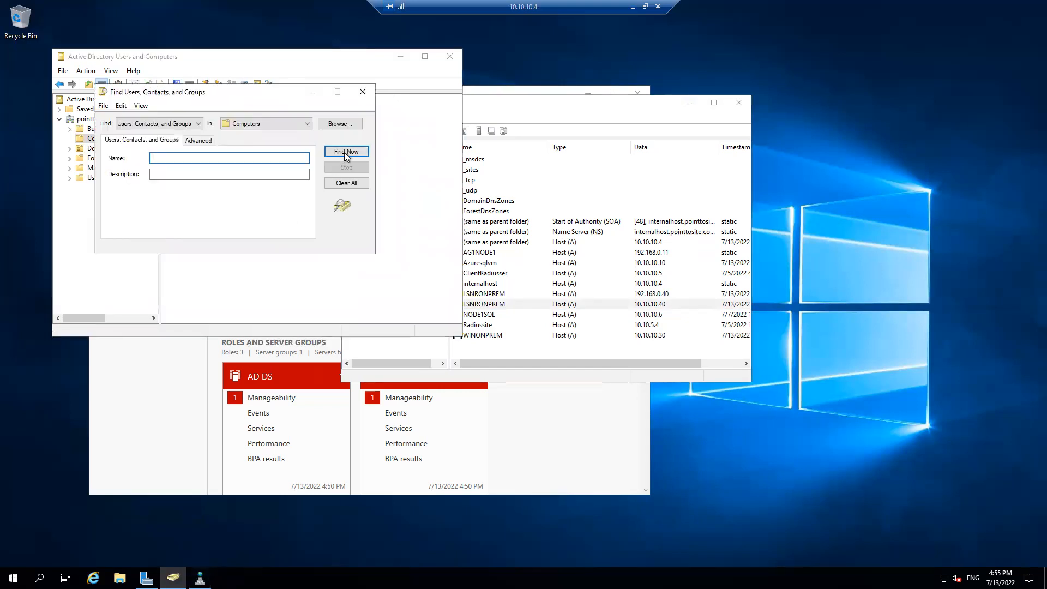
{"action": "left_click", "coordinate": [362, 91]}
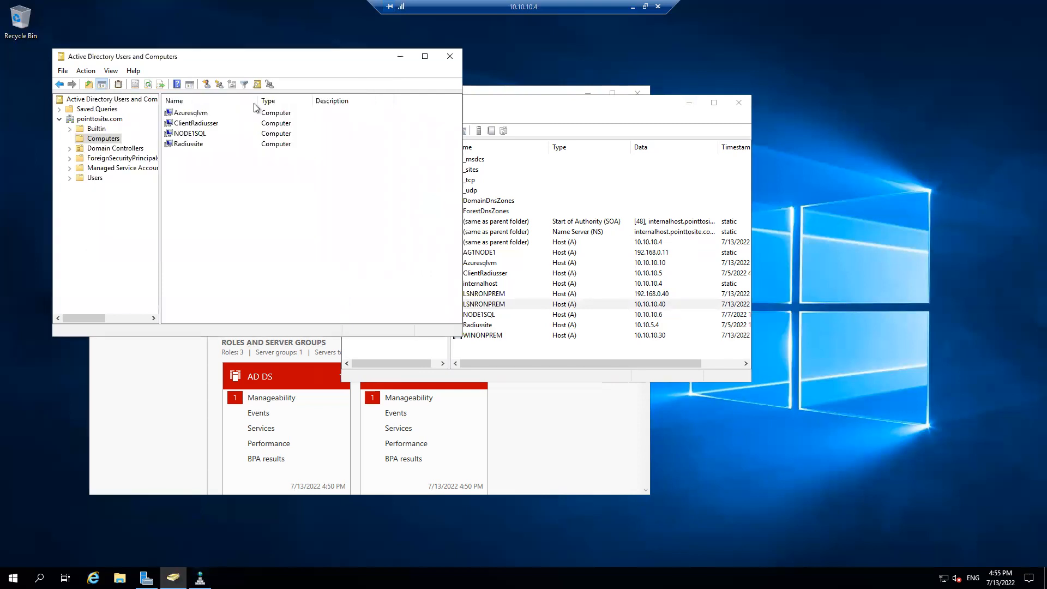
{"action": "left_click", "coordinate": [149, 85]}
Open Active Directory Domains and Trusts from Windows Administrative Tools and select the pointtosite.com domain
{"action": "left_click", "coordinate": [13, 577]}
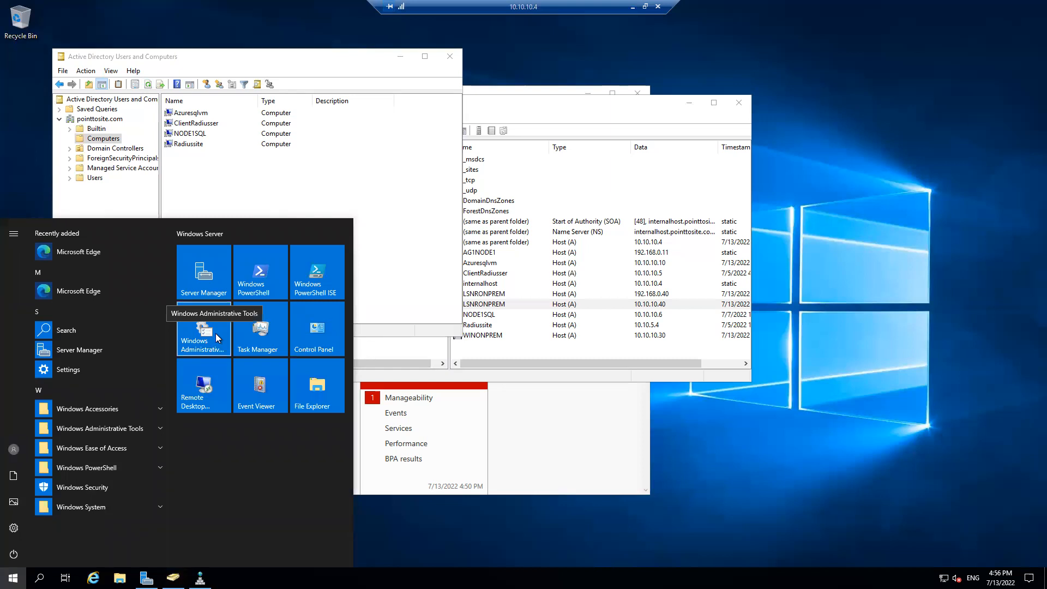
{"action": "left_click", "coordinate": [216, 337]}
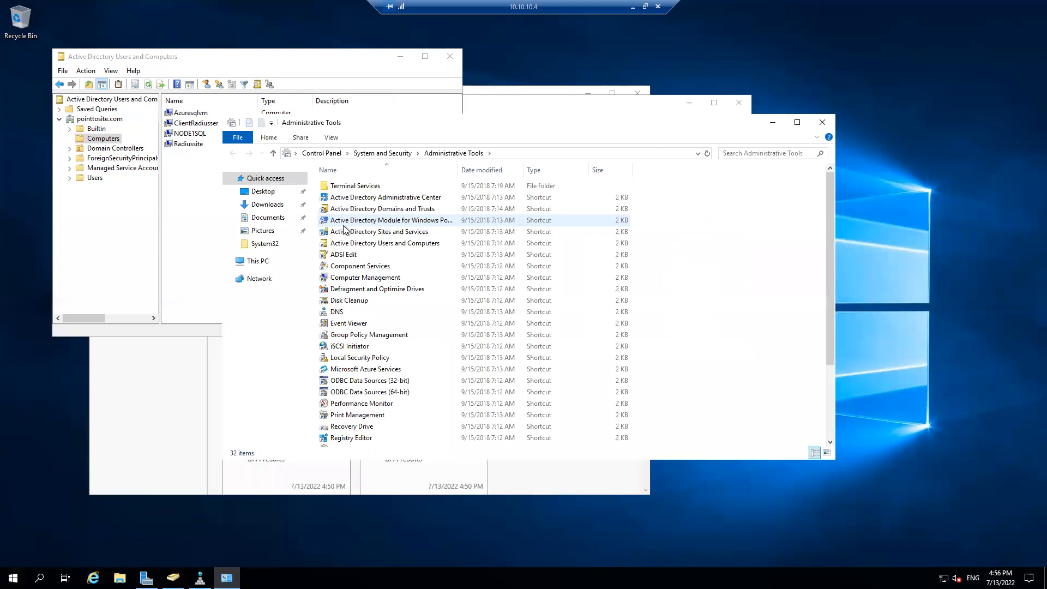
{"action": "double_click", "coordinate": [385, 211]}
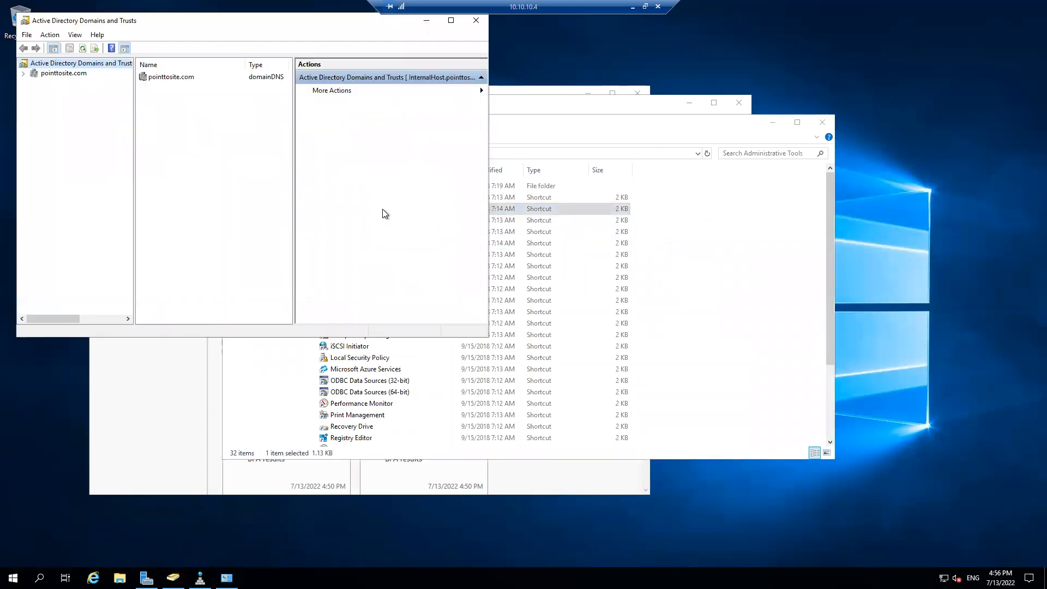
{"action": "left_click", "coordinate": [64, 74]}
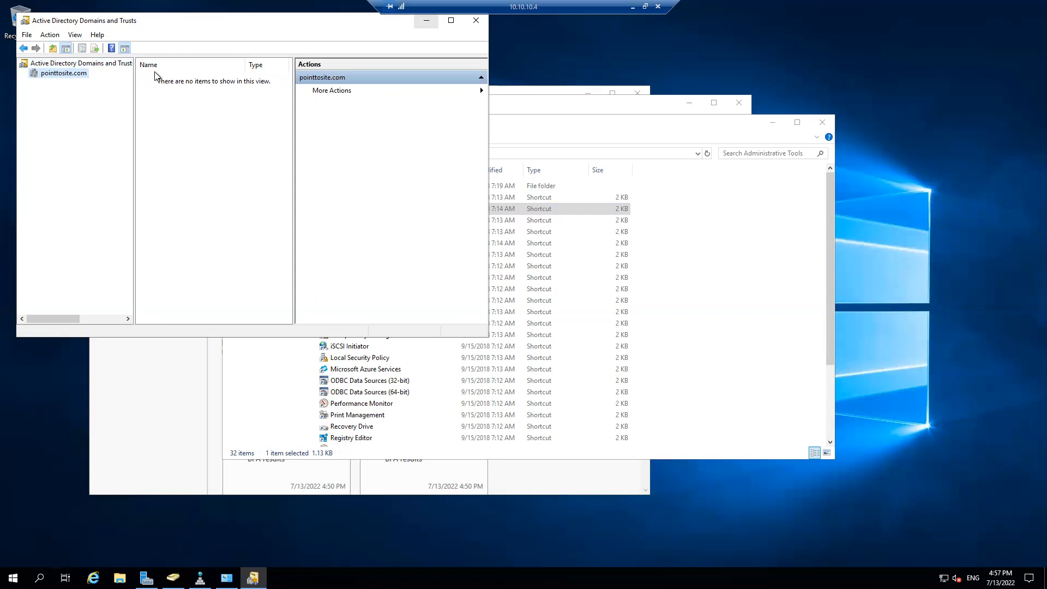
Minimize the 10.10.10.4 session, switch to the AZDC virtual machine and unlock it by entering the CONTOSO\Administrator account password
{"action": "left_click", "coordinate": [631, 7]}
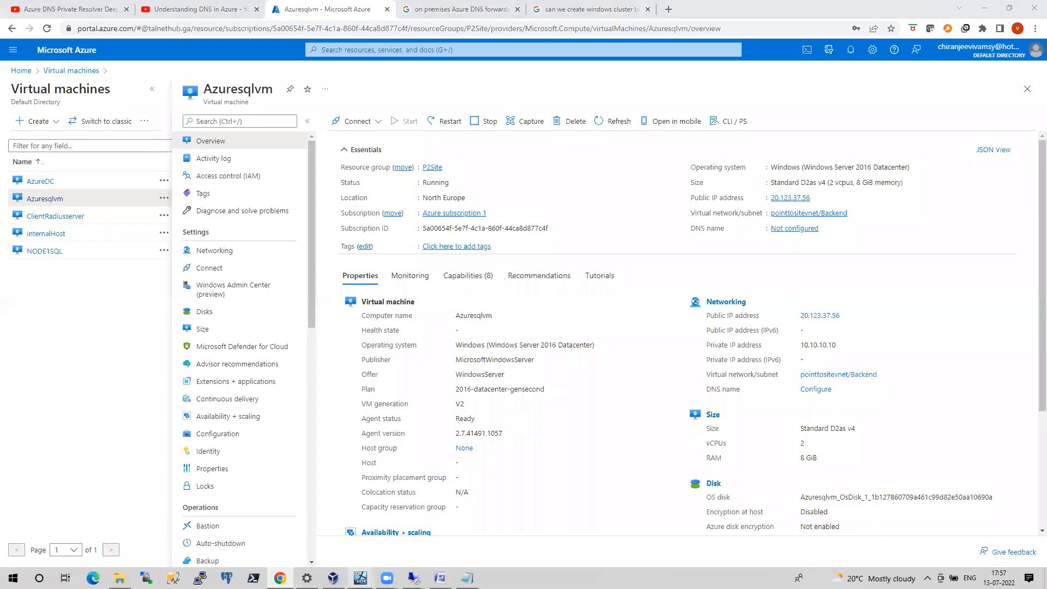
{"action": "mouse_move", "coordinate": [333, 578]}
{"action": "left_click", "coordinate": [311, 544]}
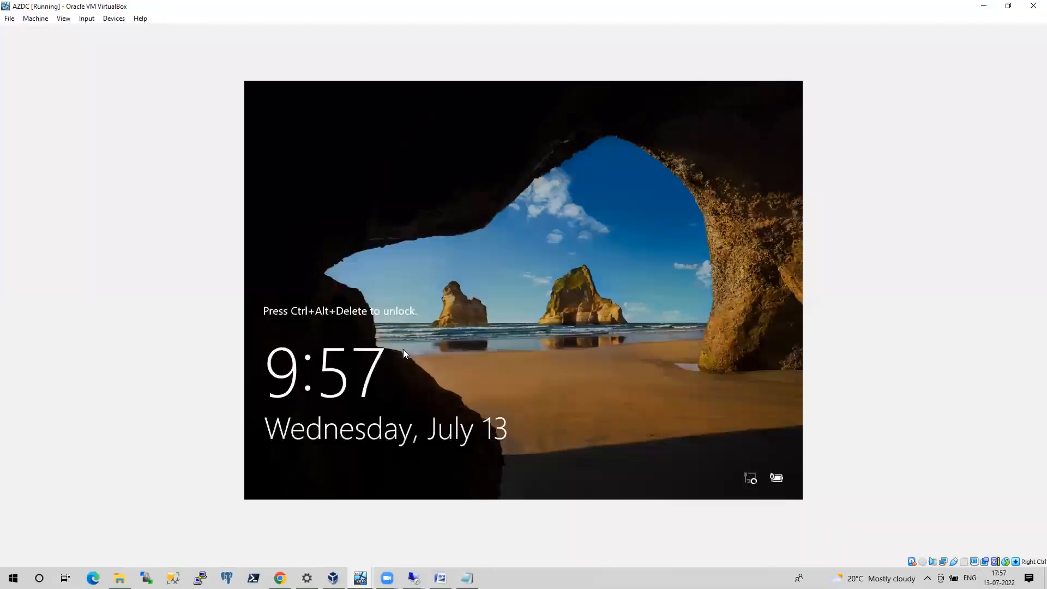
{"action": "key", "text": "ctrl+alt+Delete"}
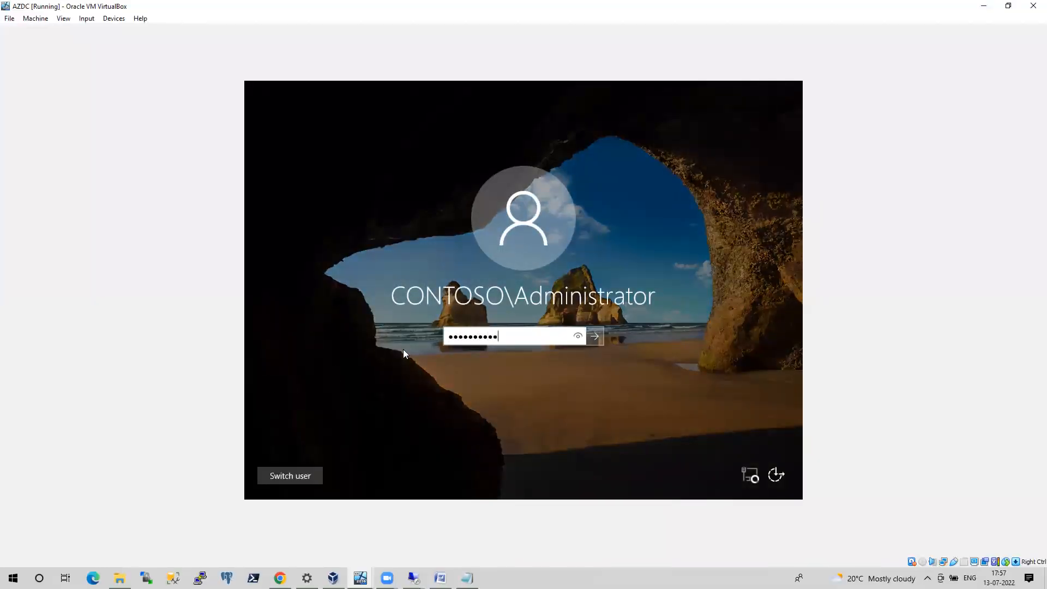
{"action": "key", "text": "Return"}
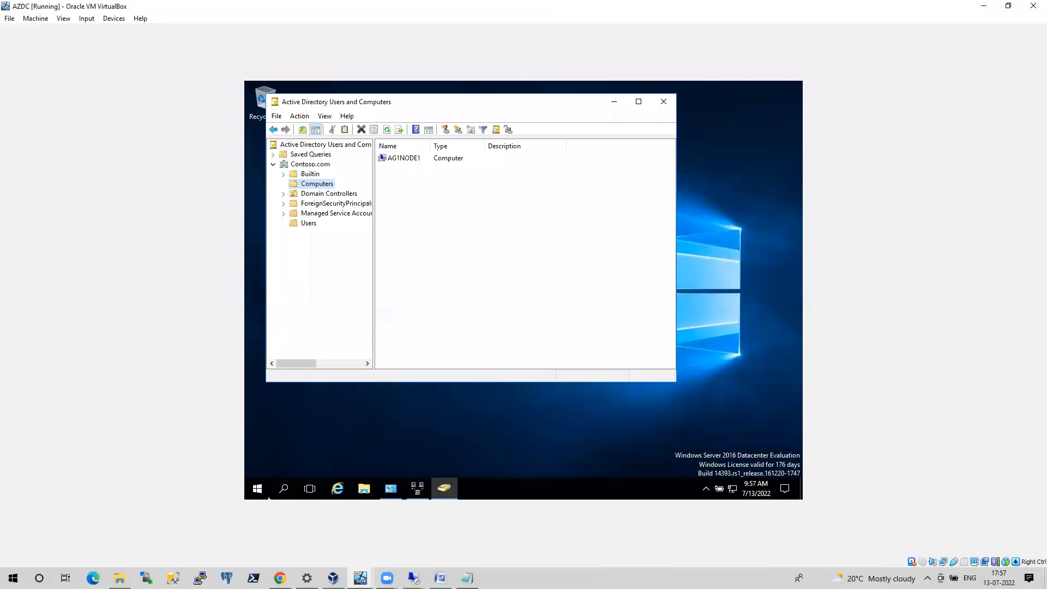
Close Active Directory Users and Computers and open Active Directory Domains and Trusts from Windows Administrative Tools on AZDC
{"action": "left_click", "coordinate": [258, 489]}
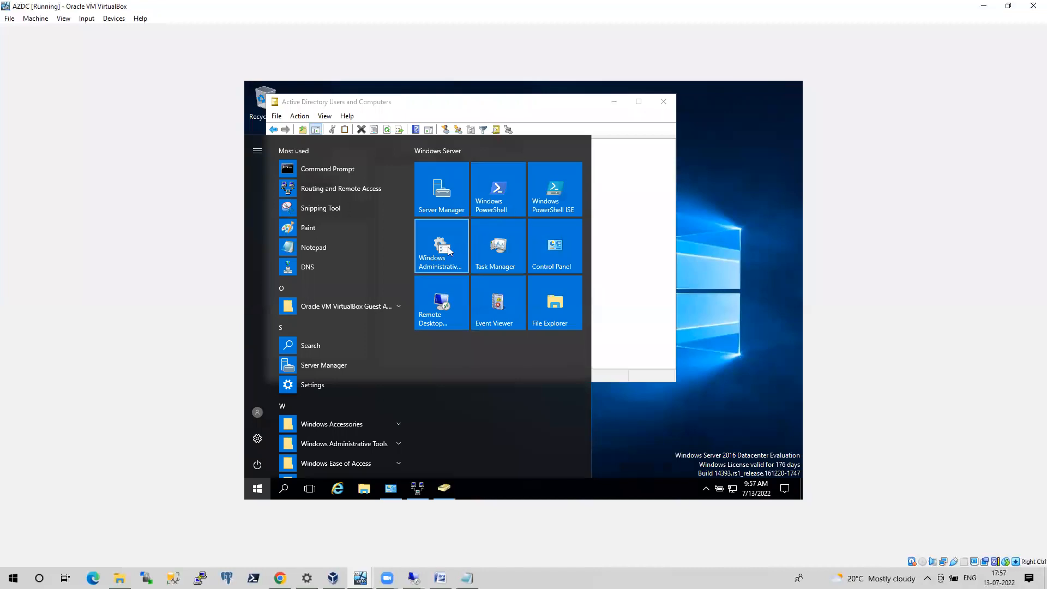
{"action": "left_click", "coordinate": [447, 251]}
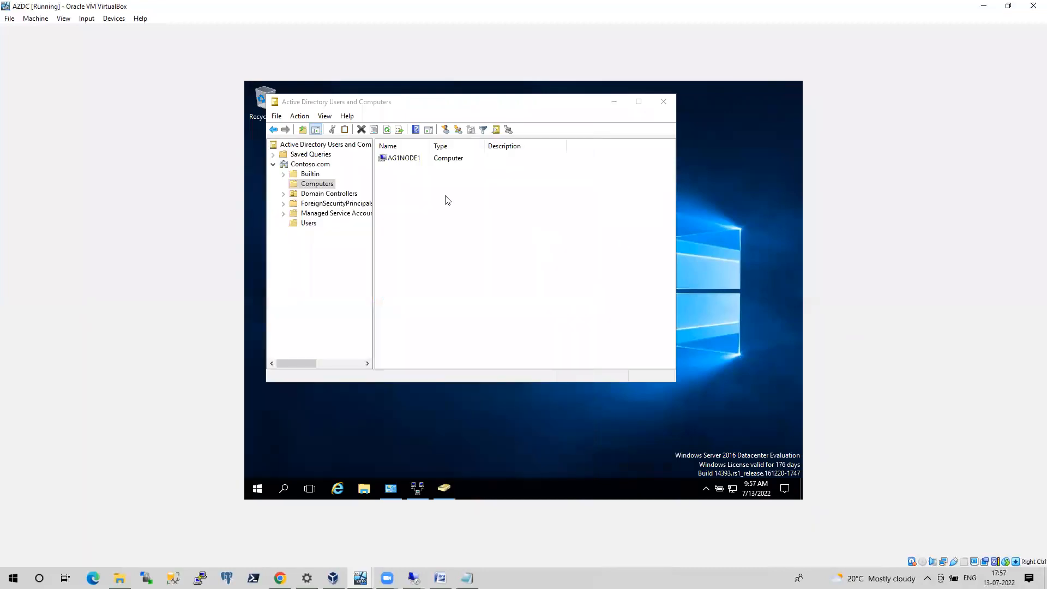
{"action": "left_click", "coordinate": [658, 103]}
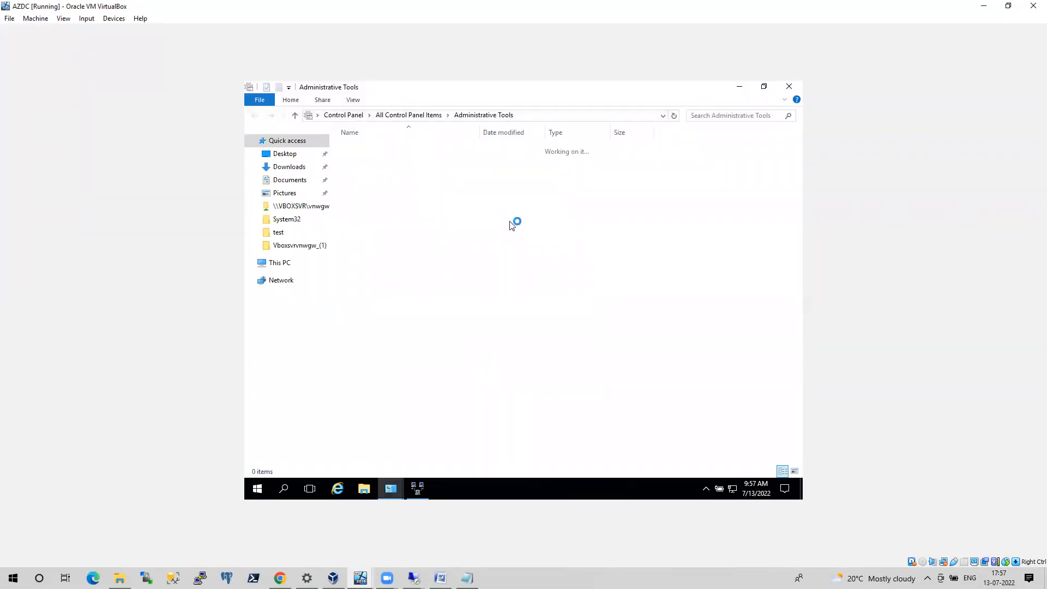
{"action": "left_click", "coordinate": [411, 172]}
{"action": "double_click", "coordinate": [412, 172]}
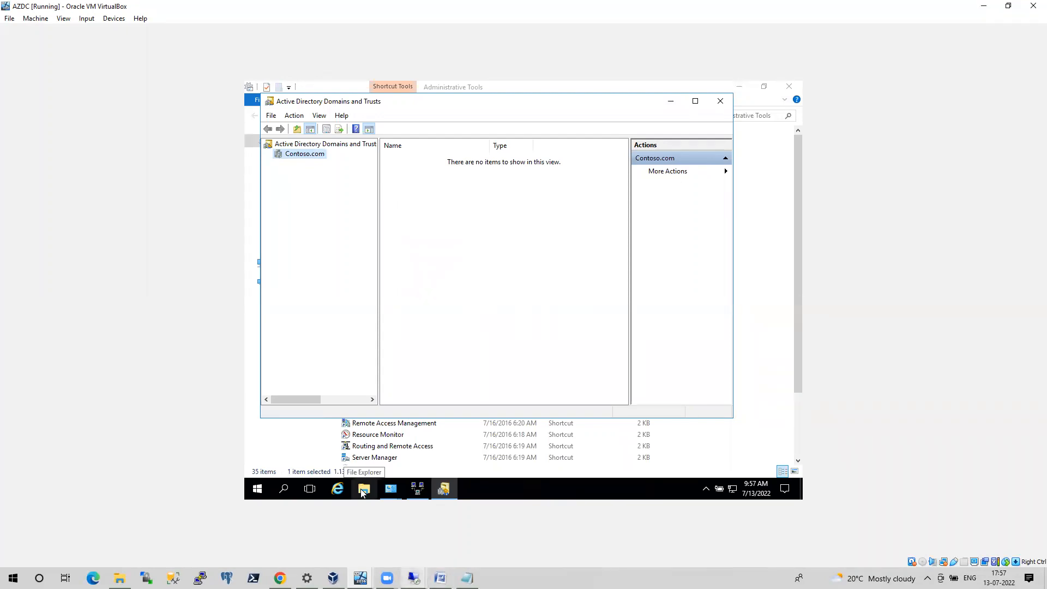
Switch to the 10.10.10.4 session and examine the outgoing and incoming trusts in the pointtosite.com domain properties
{"action": "mouse_move", "coordinate": [413, 577]}
{"action": "left_click", "coordinate": [511, 545]}
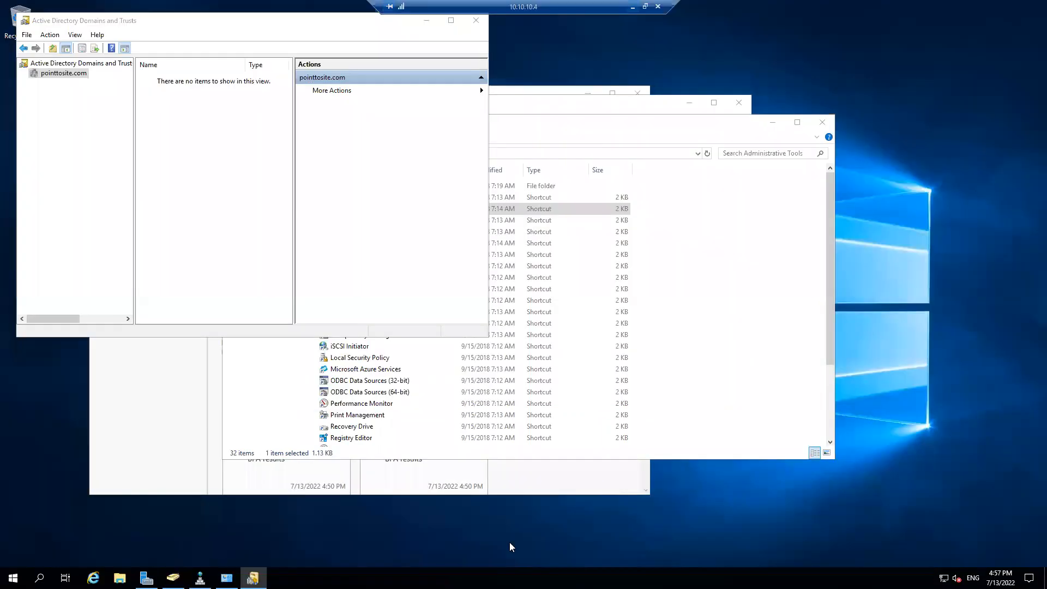
{"action": "right_click", "coordinate": [64, 77]}
{"action": "left_click", "coordinate": [88, 140]}
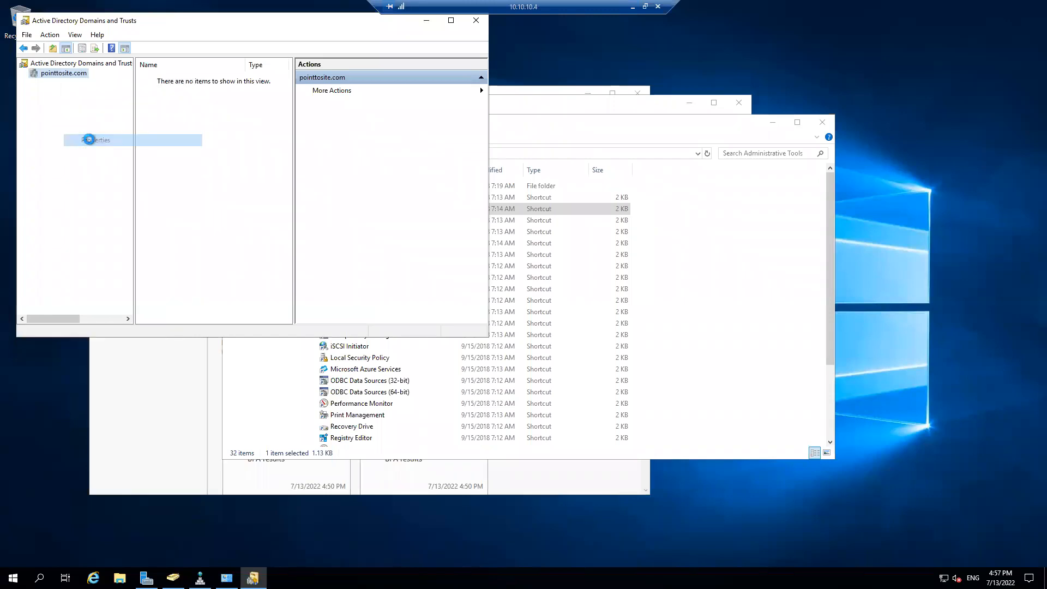
{"action": "left_click", "coordinate": [185, 78]}
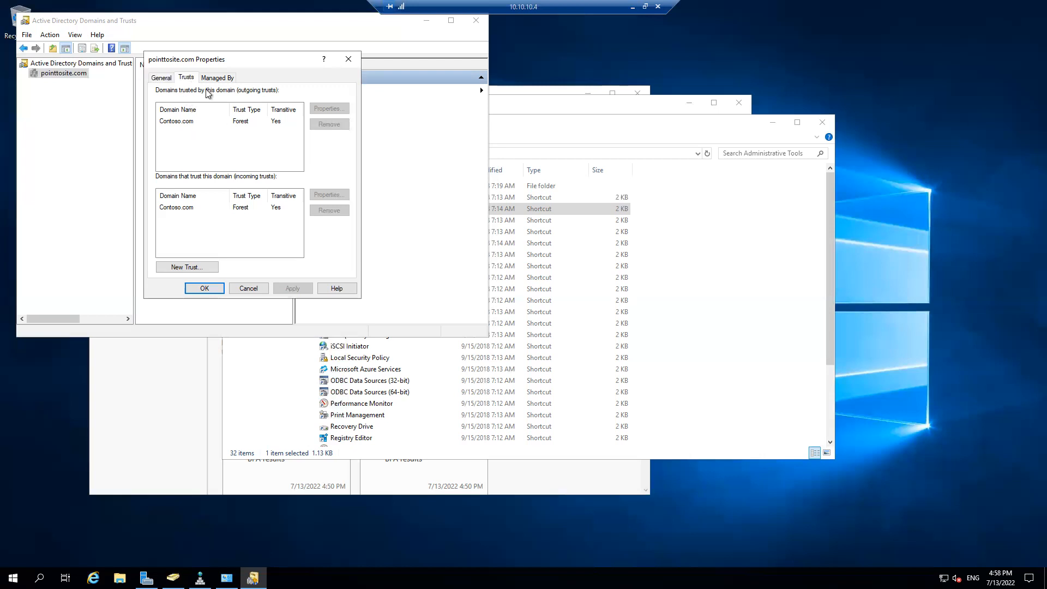
Return to AZDC and examine the MCTS.COM and pointtosite.com trusts in the Contoso.com domain properties
{"action": "left_click", "coordinate": [633, 7]}
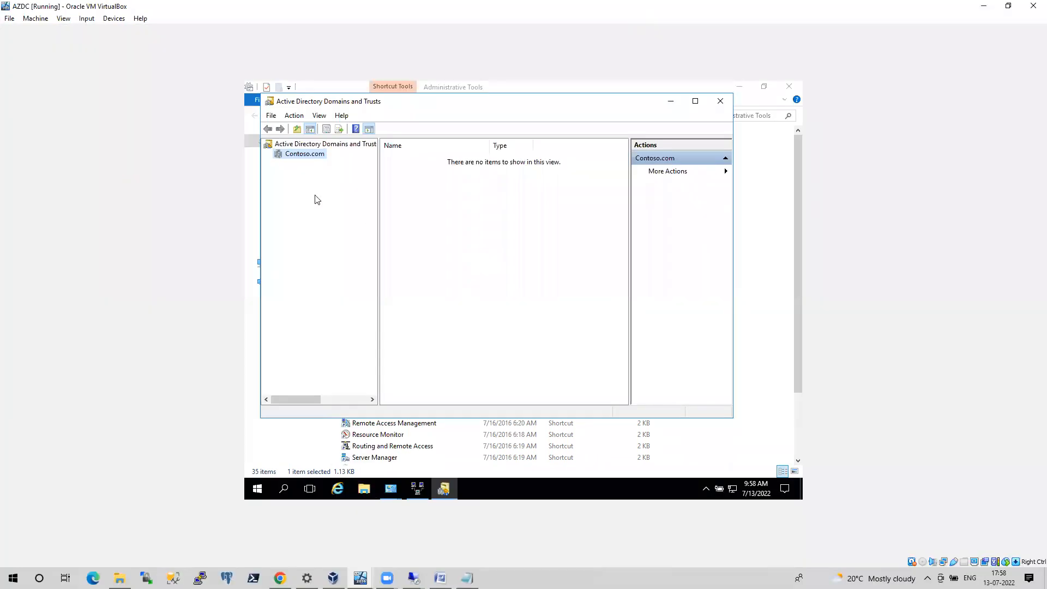
{"action": "right_click", "coordinate": [293, 157]}
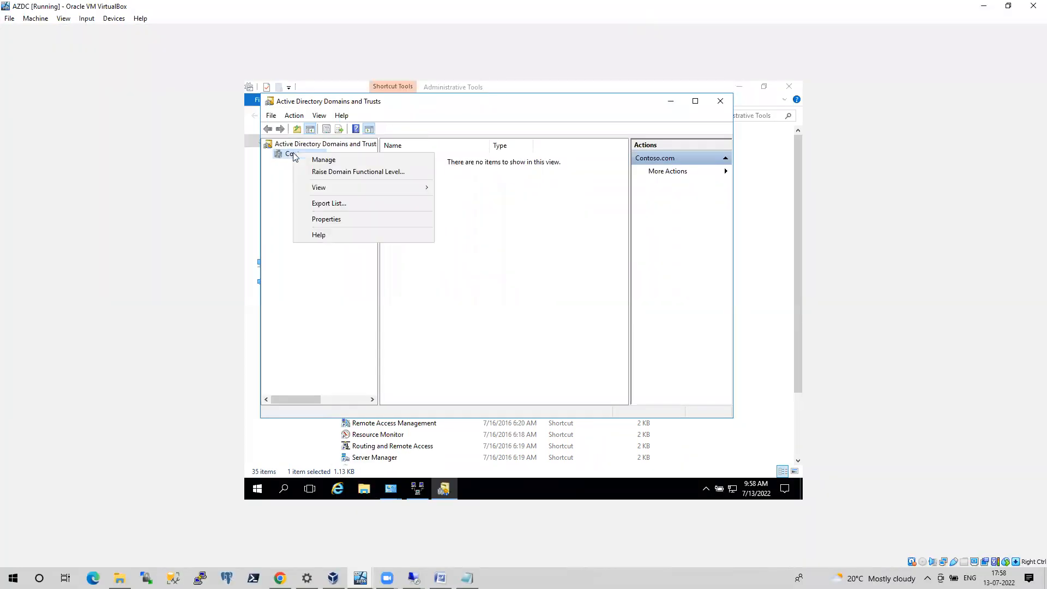
{"action": "left_click", "coordinate": [334, 221]}
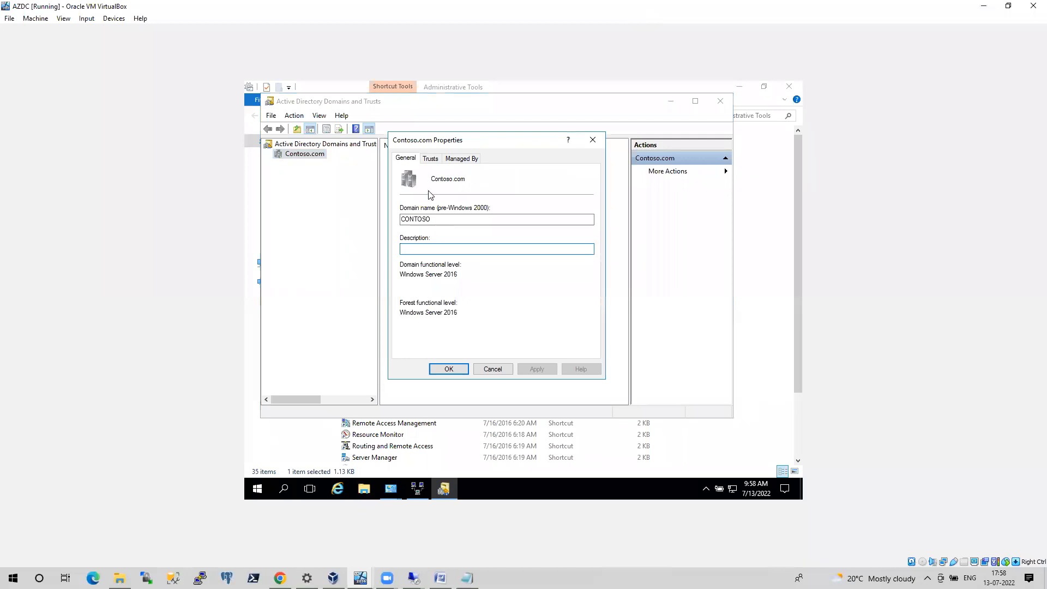
{"action": "left_click", "coordinate": [434, 162]}
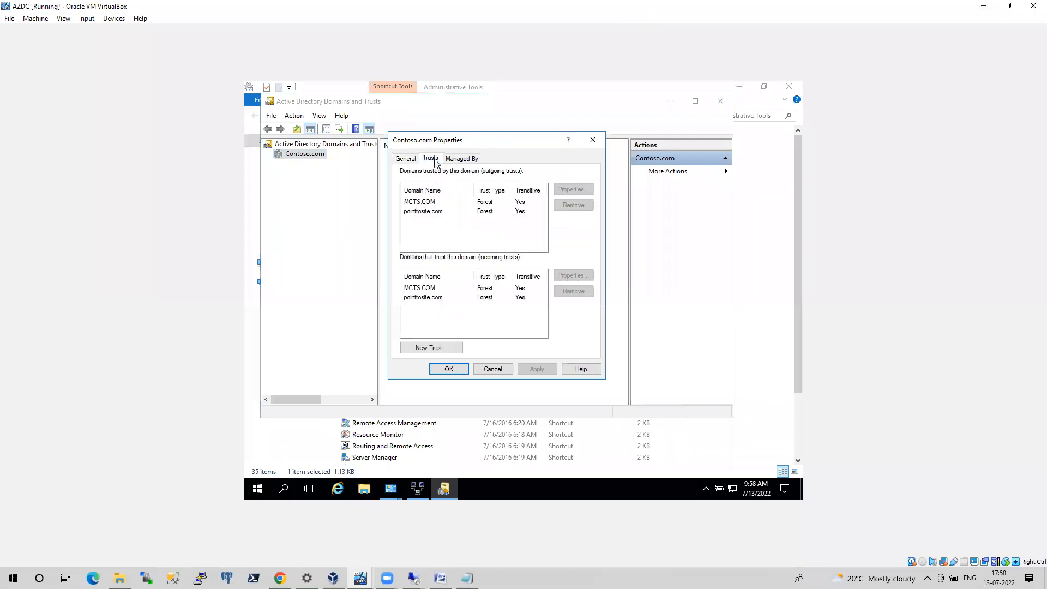
{"action": "left_click", "coordinate": [435, 203]}
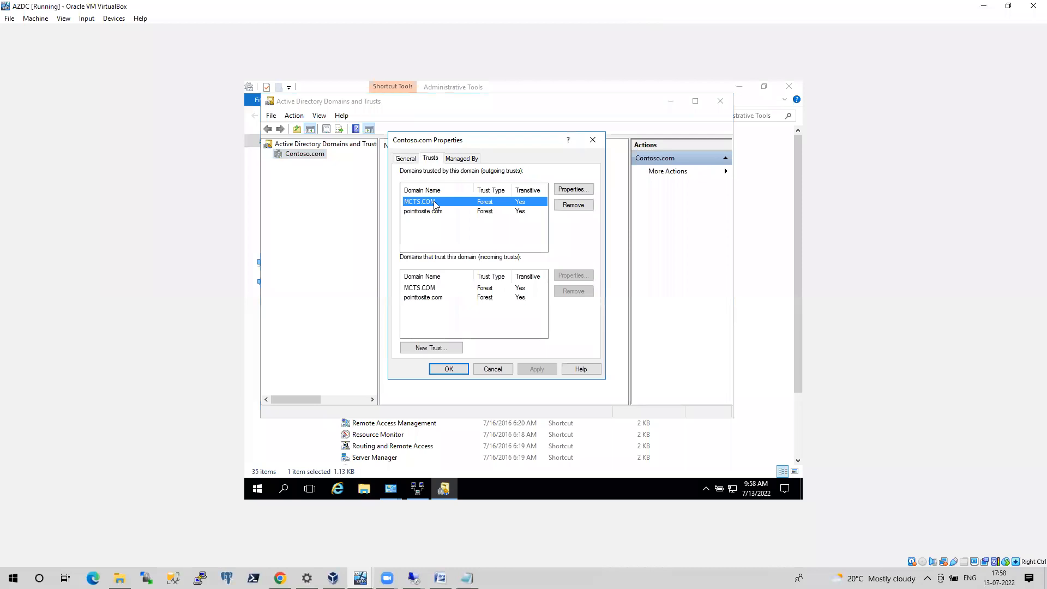
{"action": "left_click", "coordinate": [432, 212]}
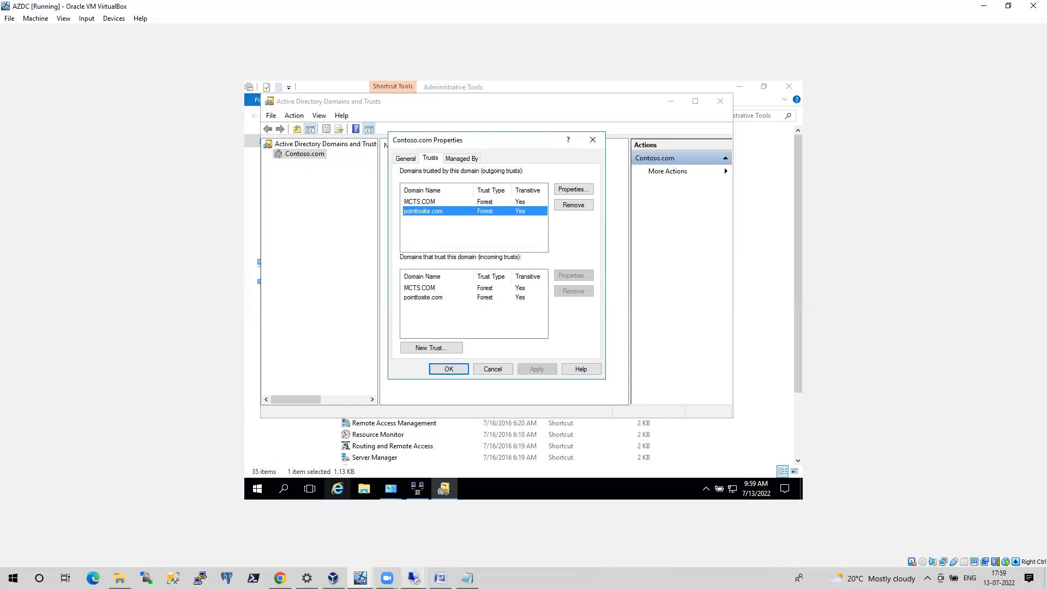
In the 10.10.10.6 session, close the failover wizard results and refresh and expand the Availability Groups folder of AG1NODE1\inst1
{"action": "mouse_move", "coordinate": [413, 578]}
{"action": "left_click", "coordinate": [316, 537]}
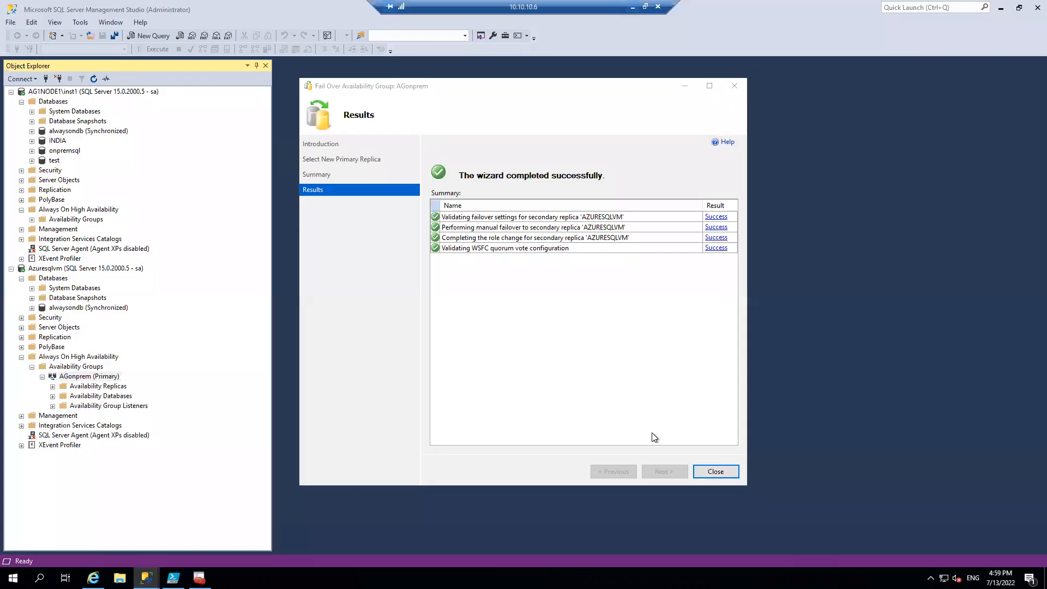
{"action": "left_click", "coordinate": [715, 471]}
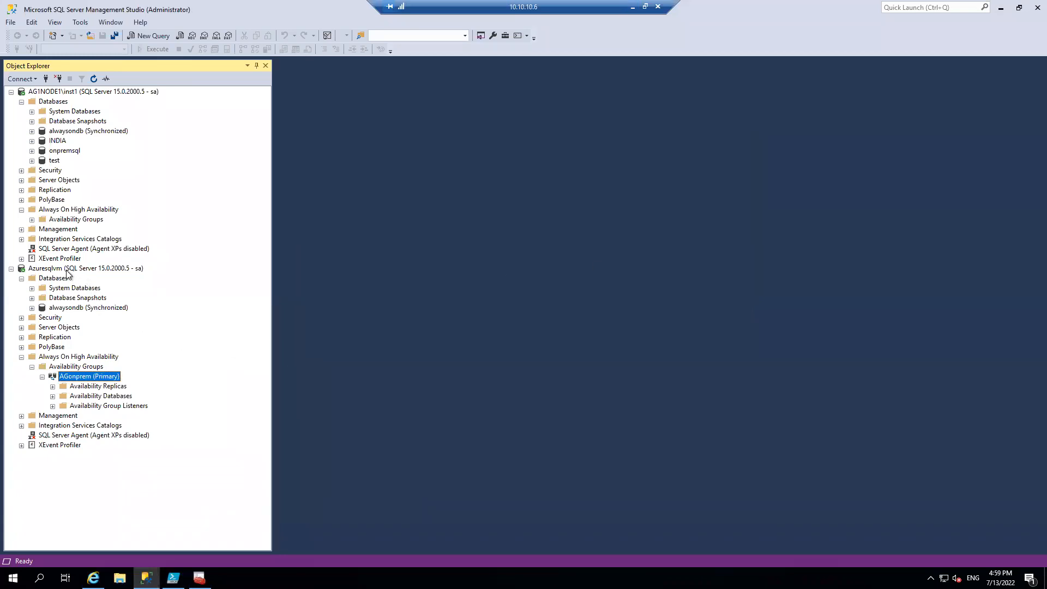
{"action": "right_click", "coordinate": [51, 219]}
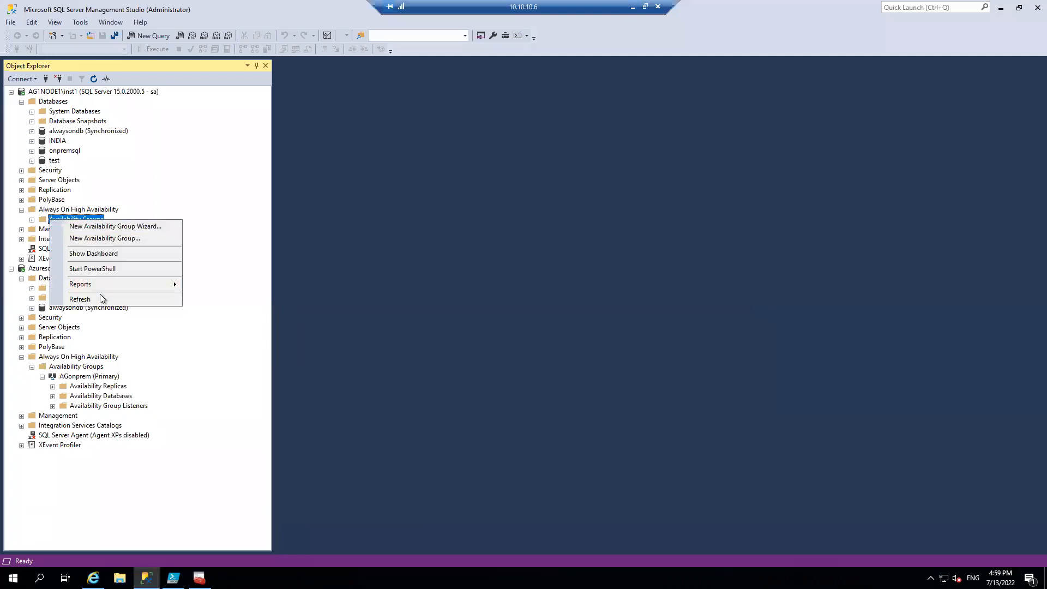
{"action": "left_click", "coordinate": [100, 296]}
{"action": "left_click", "coordinate": [31, 219]}
Fail over the AGonprem availability group to the AG1NODE1\INST1 replica, expand the progress details and close the wizard
{"action": "right_click", "coordinate": [86, 229]}
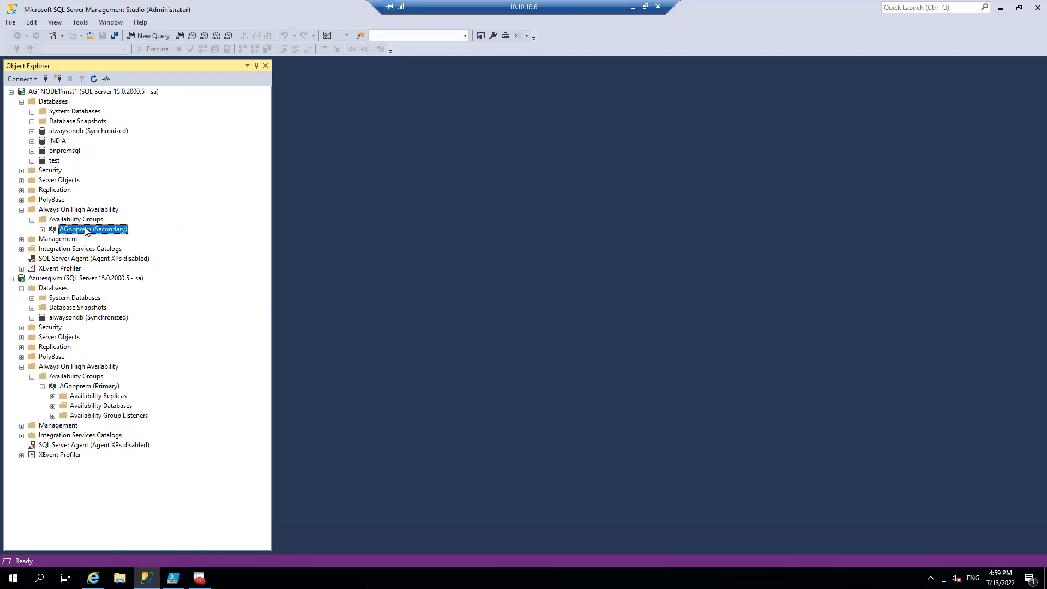
{"action": "left_click", "coordinate": [120, 246]}
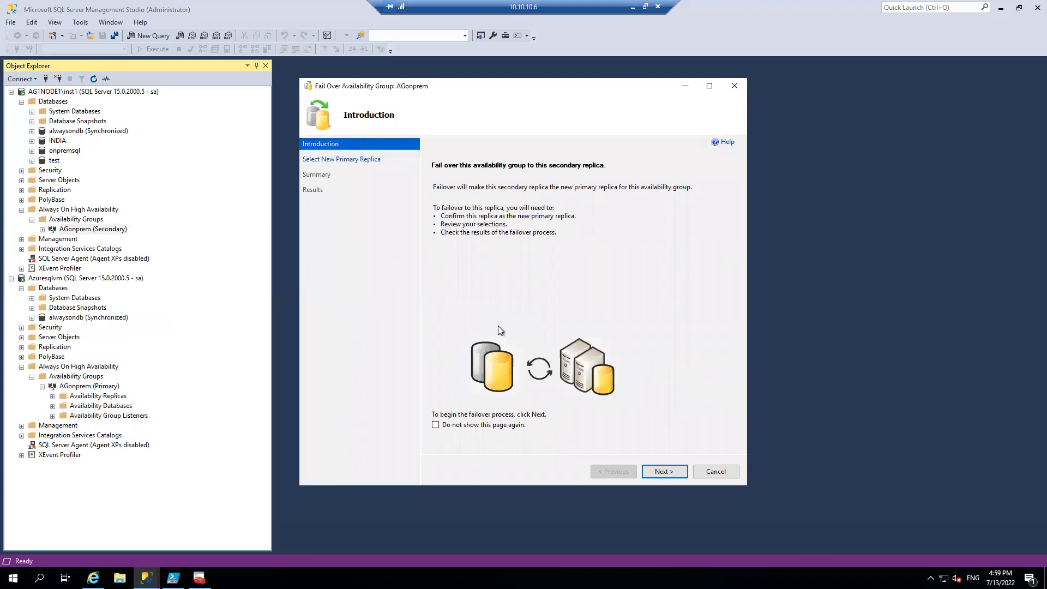
{"action": "left_click", "coordinate": [662, 471]}
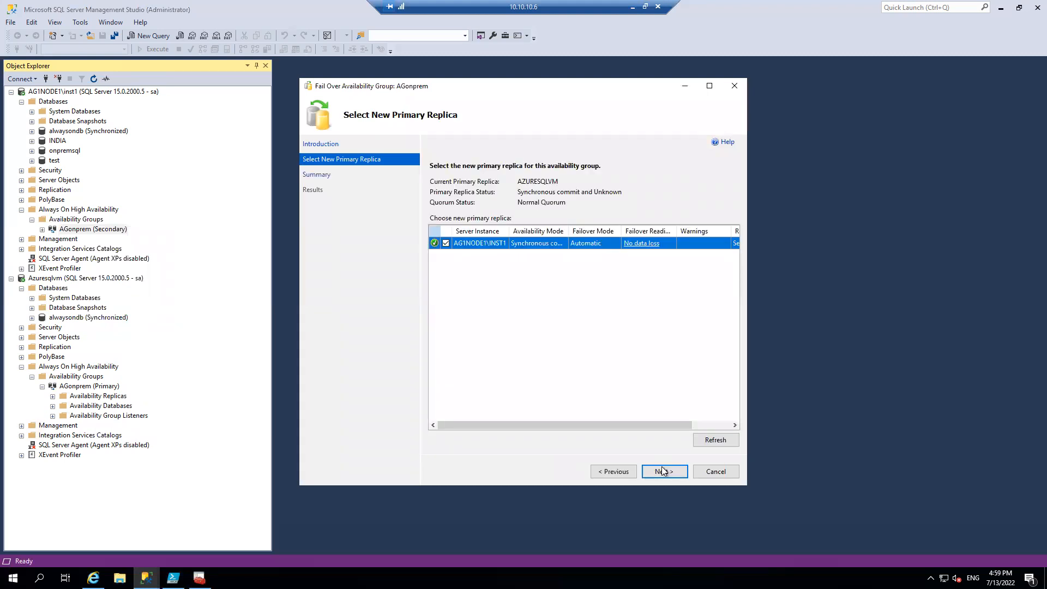
{"action": "left_click", "coordinate": [662, 471]}
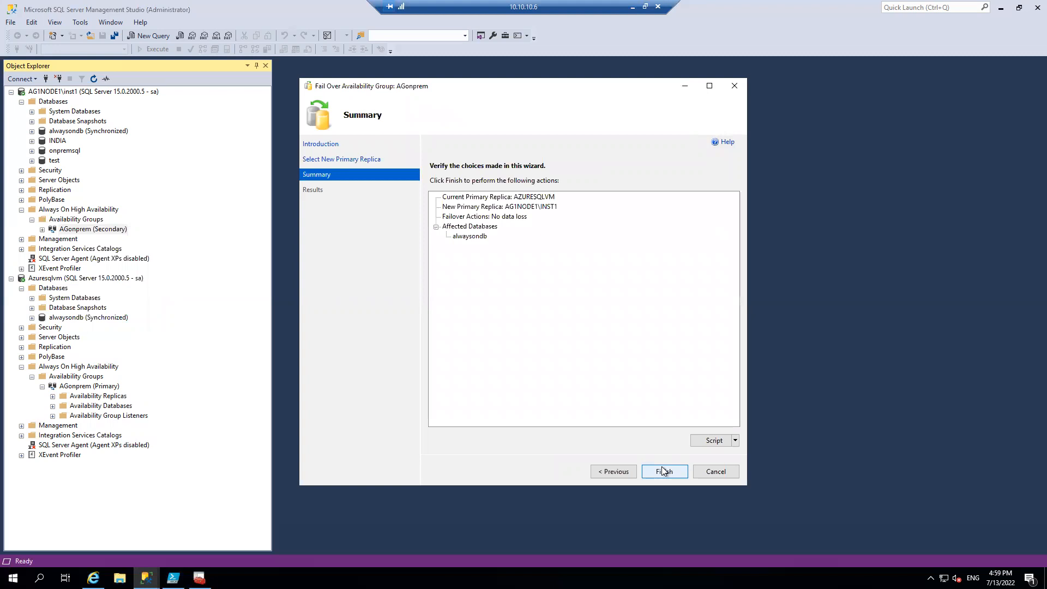
{"action": "left_click", "coordinate": [663, 471]}
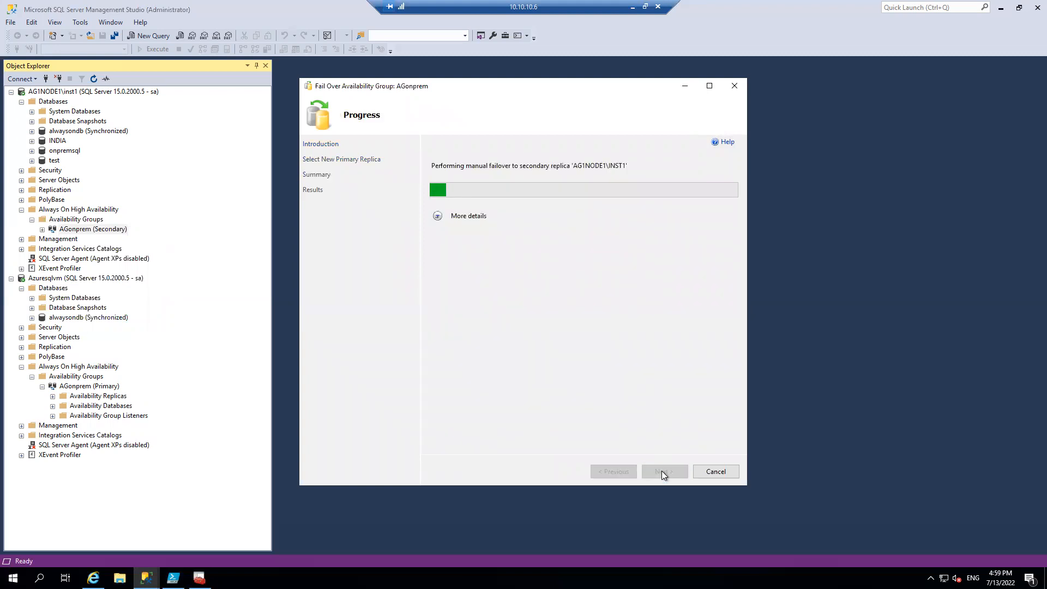
{"action": "left_click", "coordinate": [438, 217]}
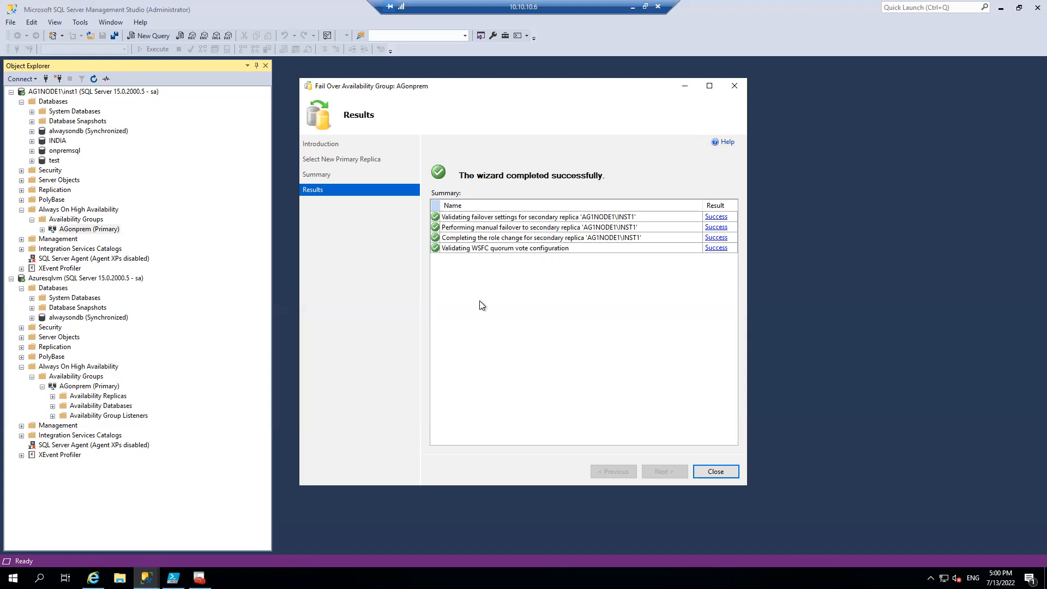
{"action": "left_click", "coordinate": [716, 472]}
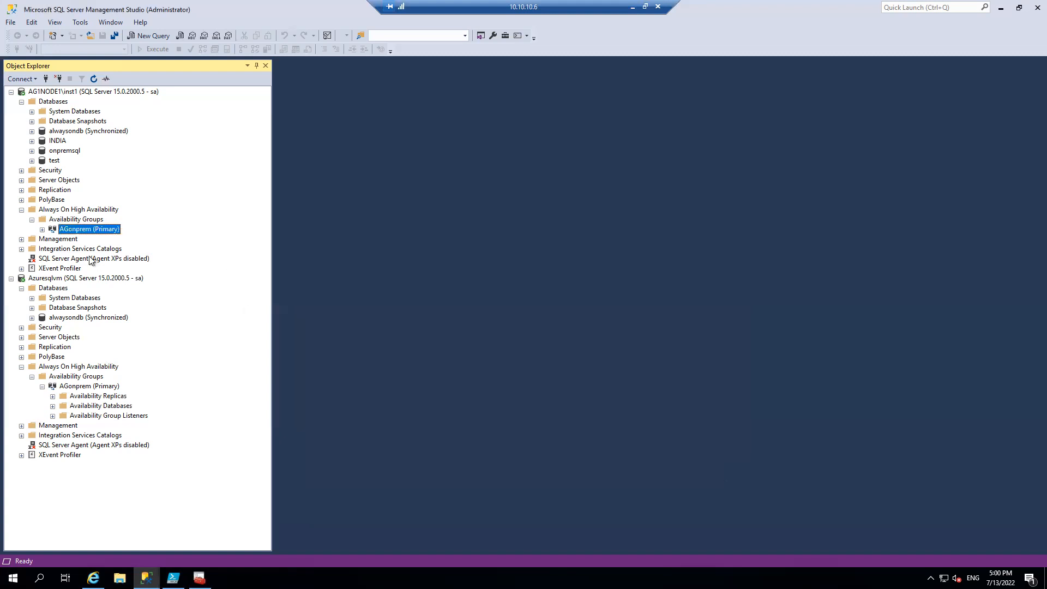
Examine the logins under Security on AG1NODE1\inst1, then collapse the Security folder
{"action": "left_click", "coordinate": [22, 170]}
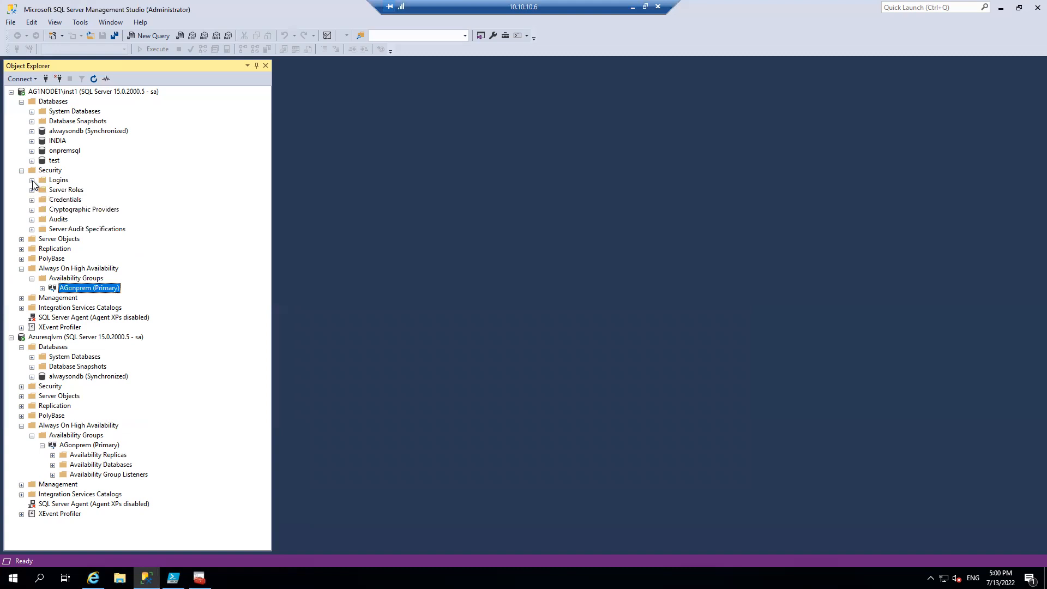
{"action": "left_click", "coordinate": [32, 180]}
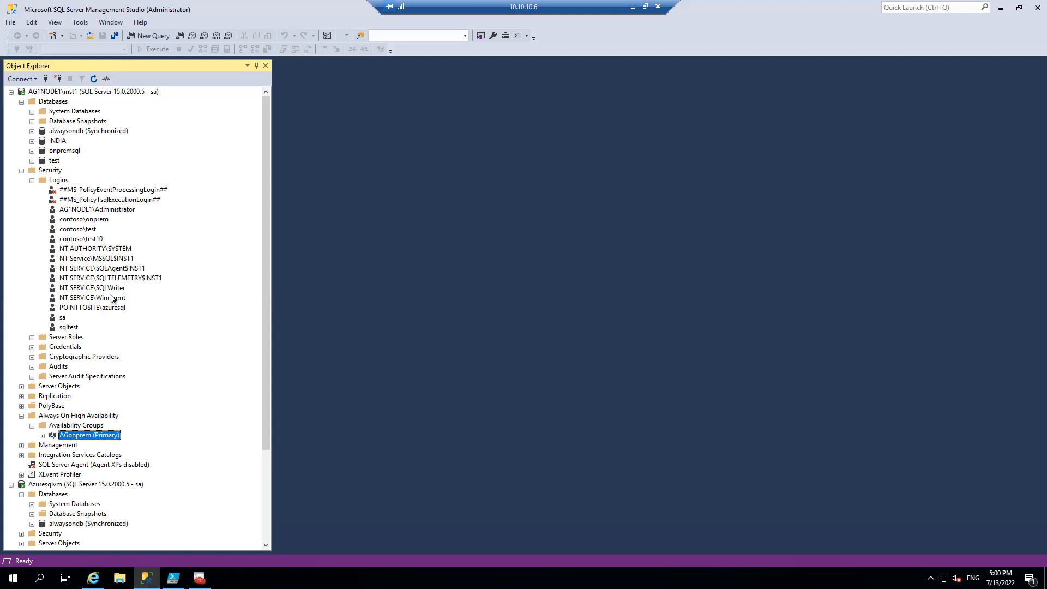
{"action": "left_click", "coordinate": [20, 171]}
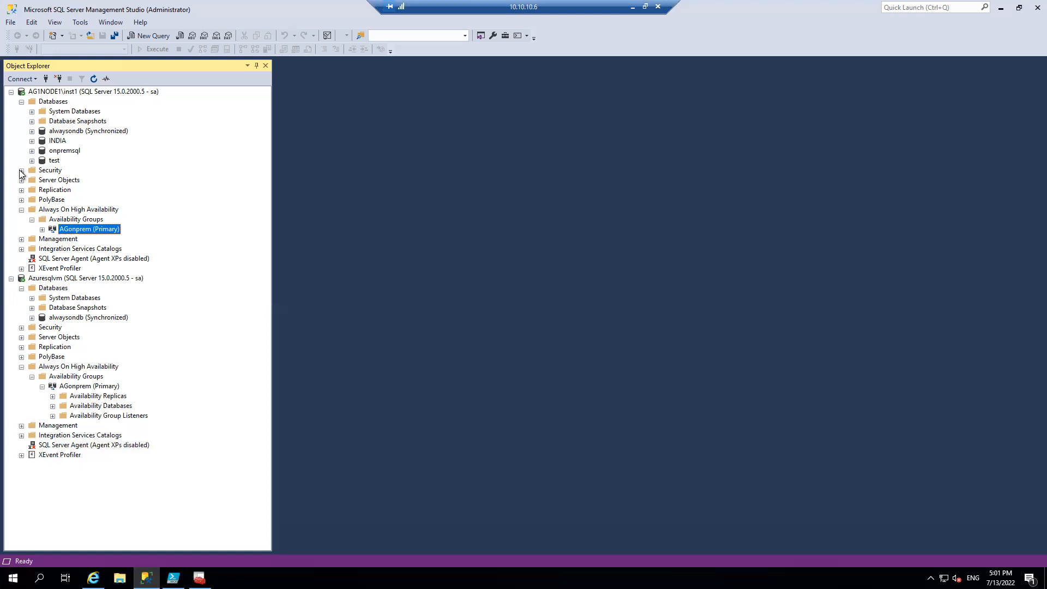
Launch a Command Prompt with cmd on the 10.10.10.6 machine
{"action": "key", "text": "super+r"}
{"action": "type", "text": "cms"}
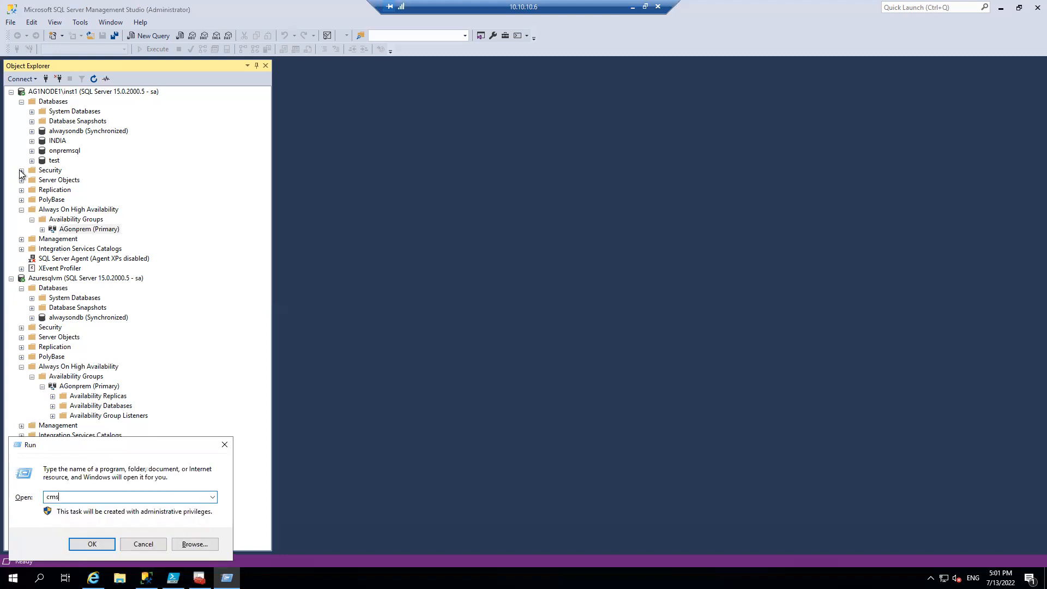
{"action": "key", "text": "Return"}
{"action": "key", "text": "Return"}
{"action": "type", "text": "cmd"}
{"action": "key", "text": "Return"}
Begin a sqlcmd -S command, and expand the Availability Group Listeners of AGonprem on AG1NODE1\inst1 to look up the listener name
{"action": "type", "text": "sqlcmmd"}
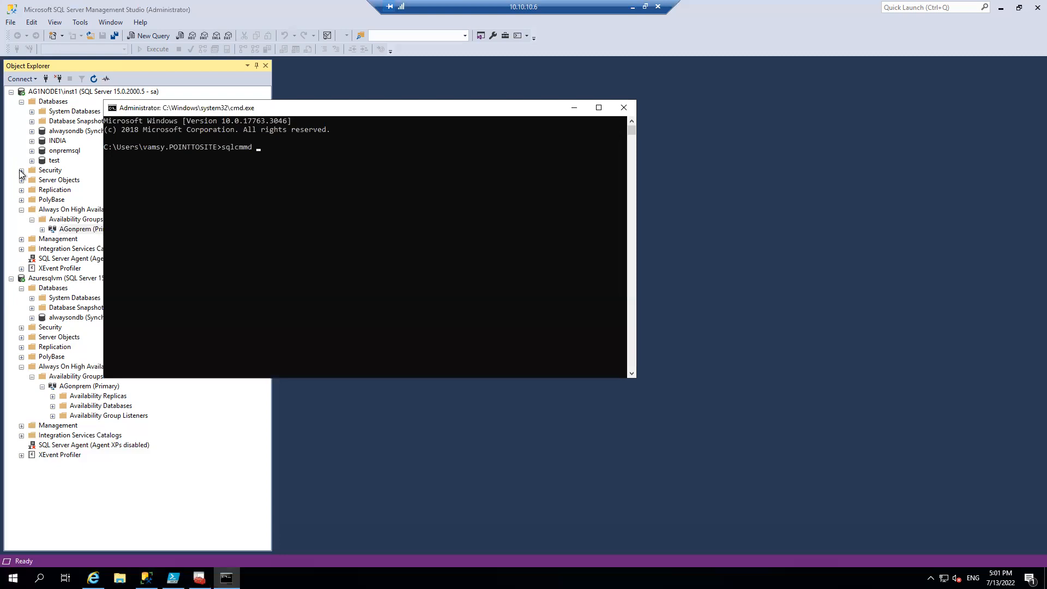
{"action": "key", "text": "BackSpace"}
{"action": "key", "text": "BackSpace"}
{"action": "type", "text": "d -S"}
{"action": "left_click", "coordinate": [42, 230]}
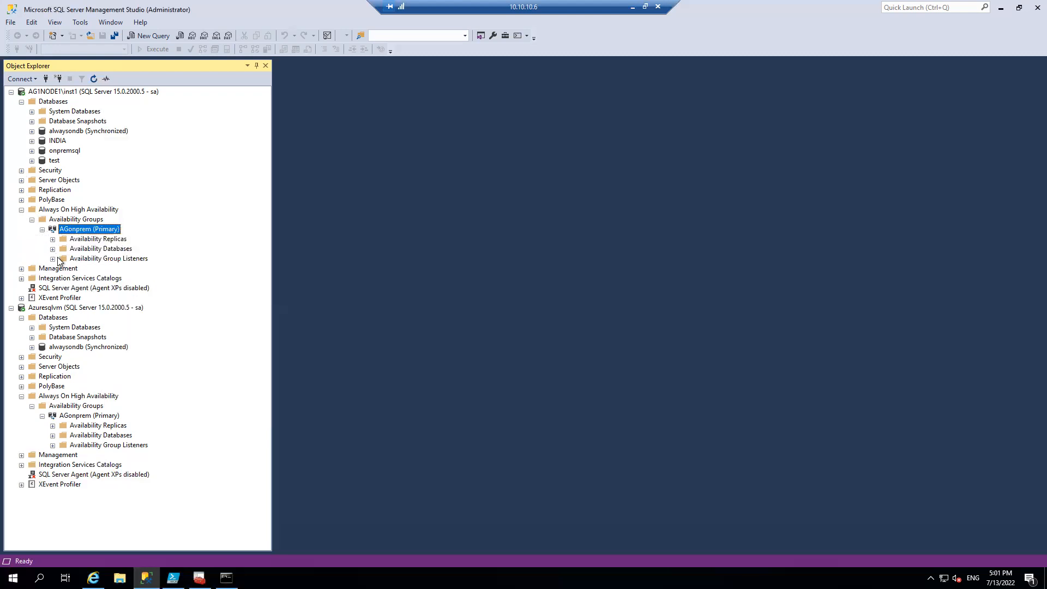
{"action": "left_click", "coordinate": [53, 259]}
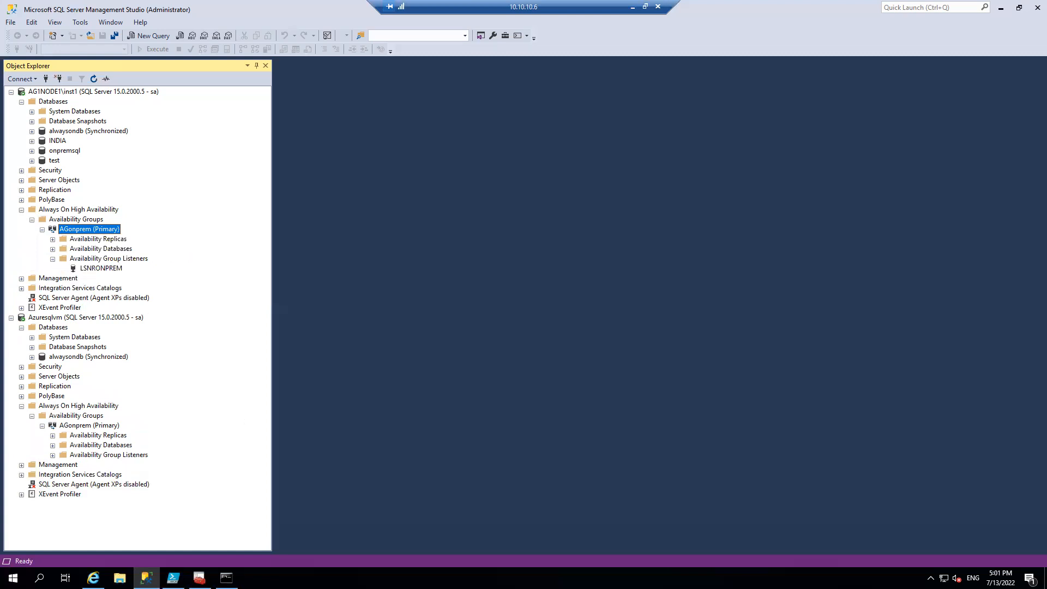
Try to connect to listener LSNRONPREM with sqlcmd as user sa, supplying the account password with -P
{"action": "left_click", "coordinate": [226, 578]}
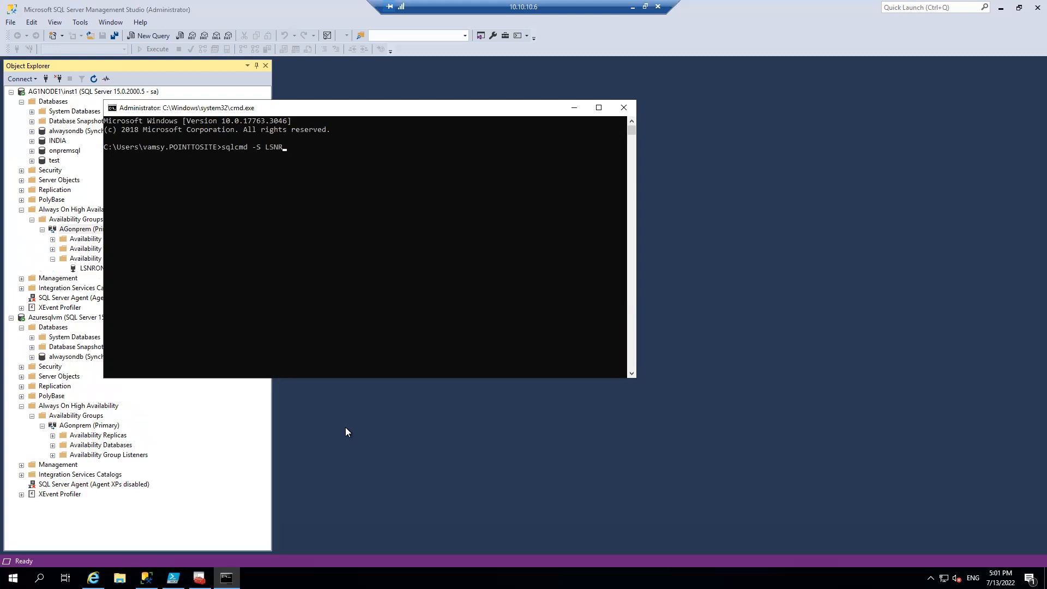
{"action": "key", "text": "Return"}
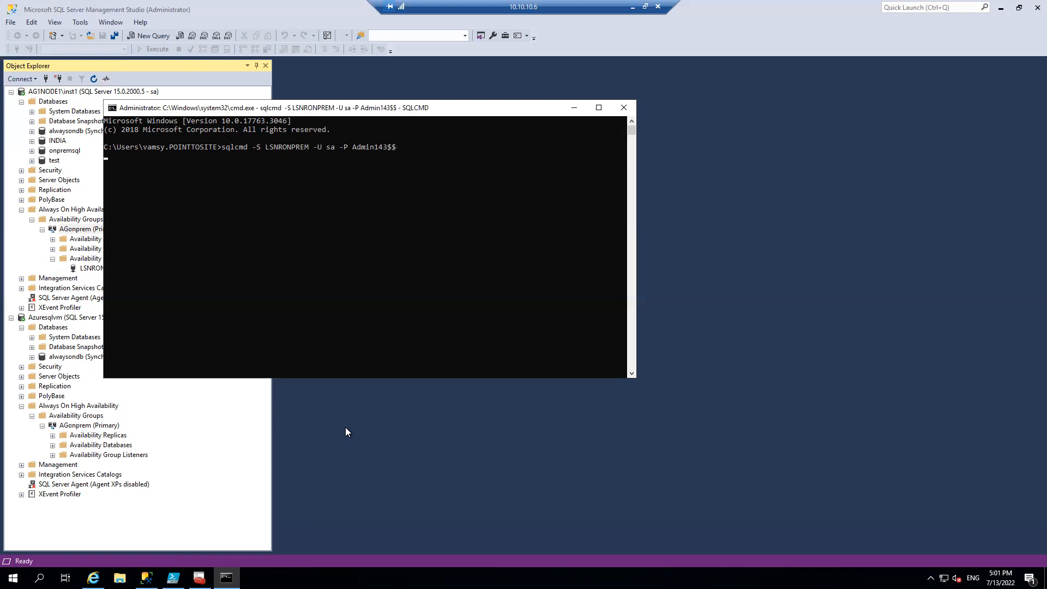
Cancel the pending connection and rerun the same sqlcmd command for LSNRONPREM with the -M option
{"action": "key", "text": "ctrl+c"}
{"action": "key", "text": "Up"}
{"action": "type", "text": "-M"}
{"action": "key", "text": "Return"}
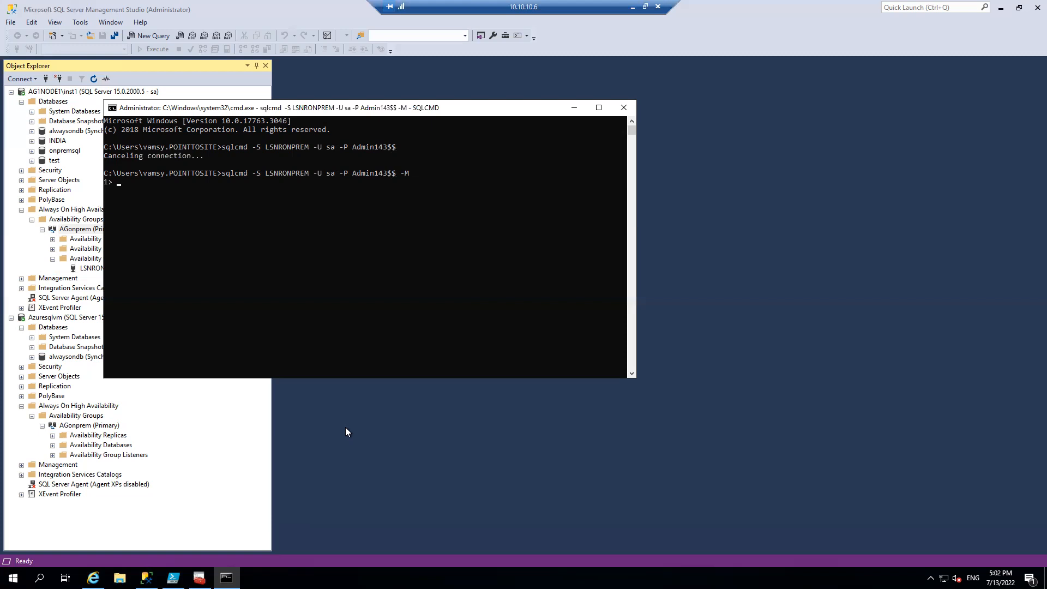
{"action": "type", "text": "select @@servername"}
{"action": "key", "text": "Return"}
{"action": "type", "text": "go"}
{"action": "key", "text": "Return"}
{"action": "type", "text": "exit"}
{"action": "key", "text": "Return"}
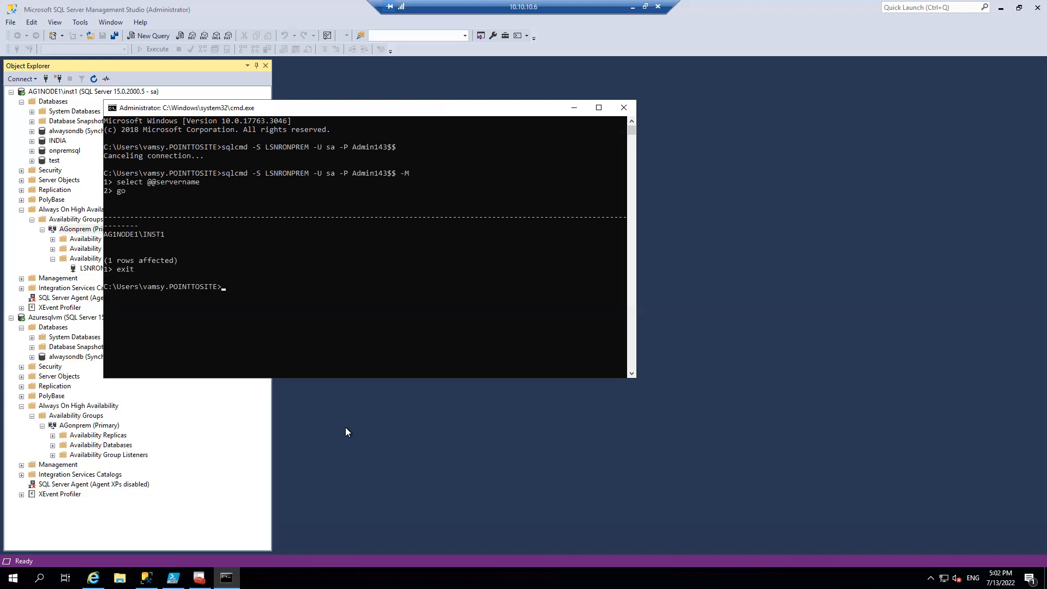
Fail over the AGonprem availability group to the AZURESQLVM replica and view the wizard results
{"action": "right_click", "coordinate": [94, 426]}
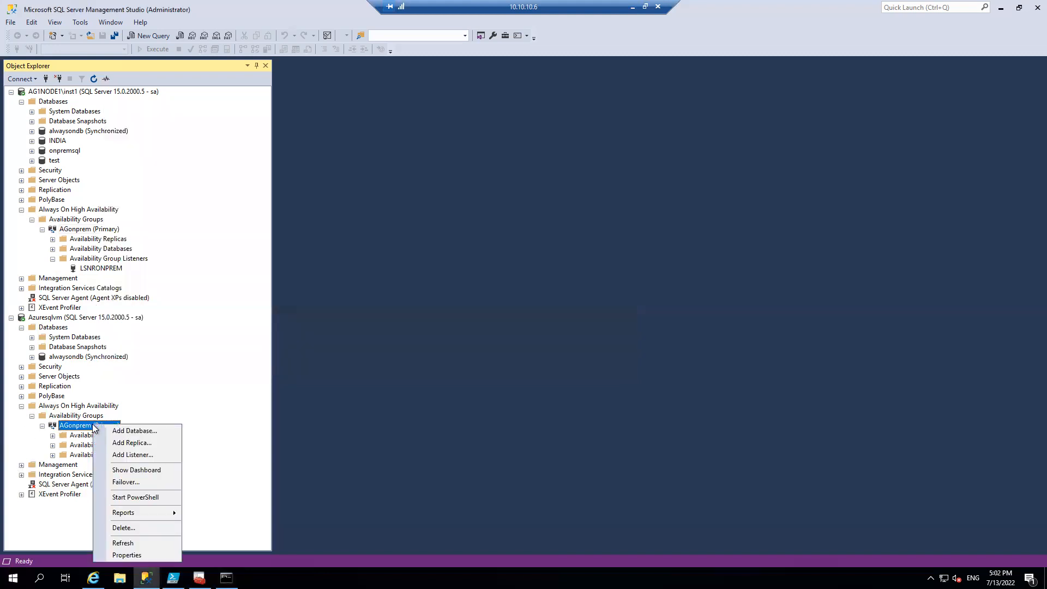
{"action": "left_click", "coordinate": [139, 483]}
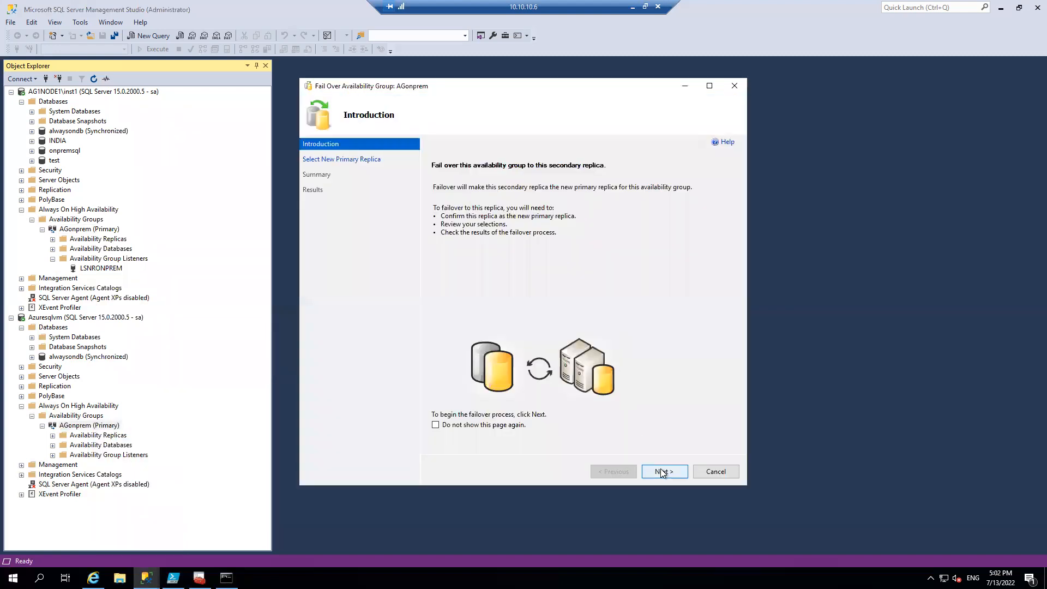
{"action": "left_click", "coordinate": [662, 472]}
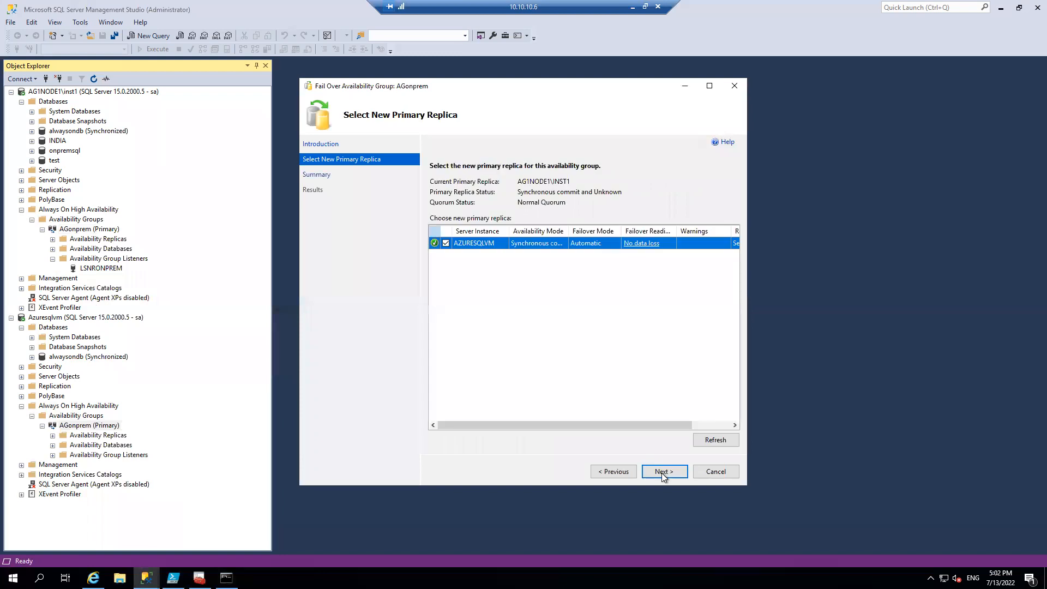
{"action": "left_click", "coordinate": [662, 472]}
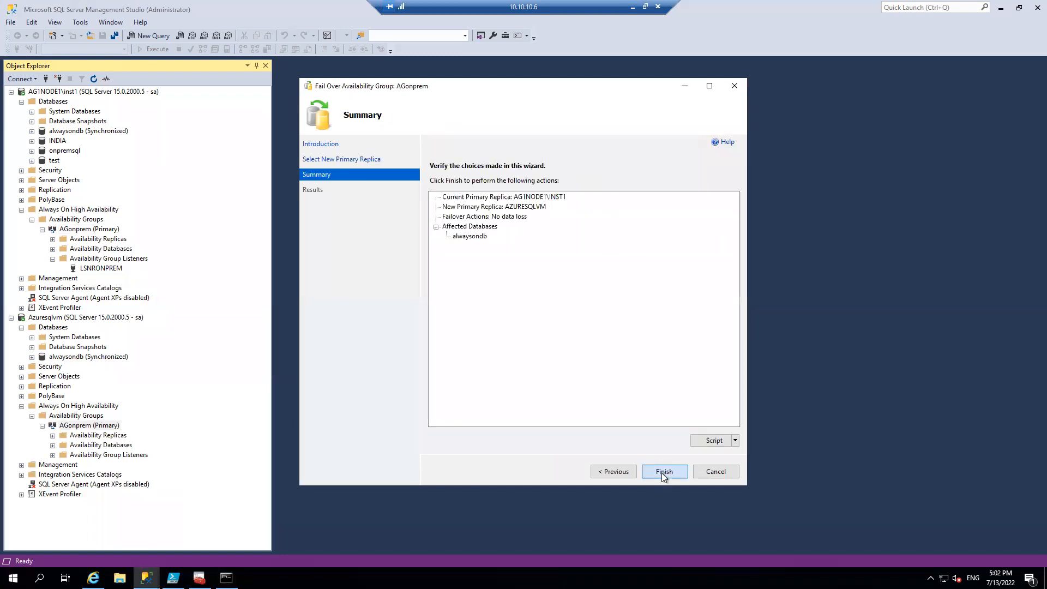
{"action": "left_click", "coordinate": [662, 472]}
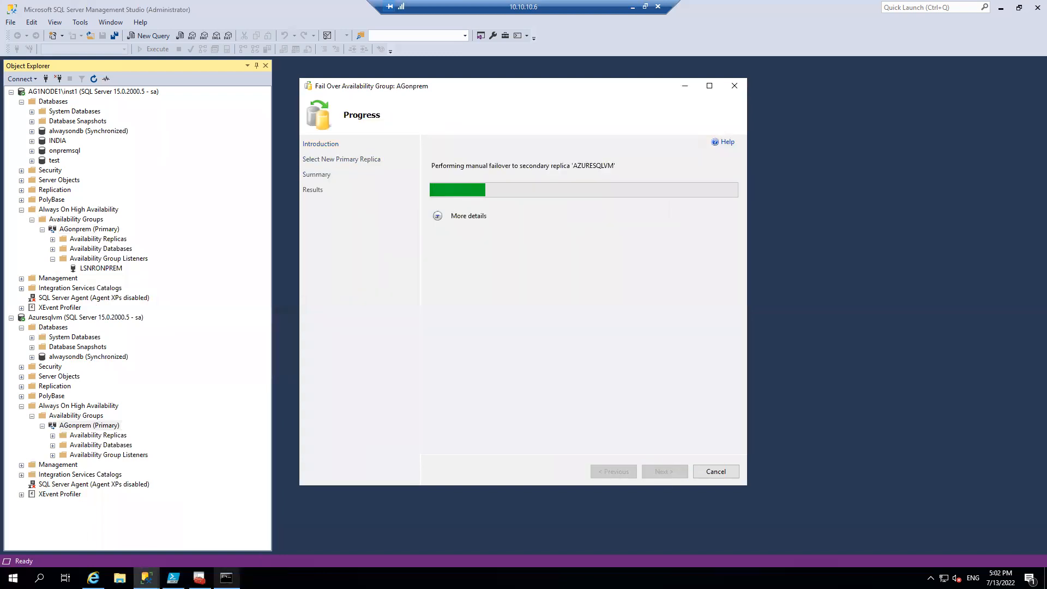
{"action": "left_click", "coordinate": [226, 577]}
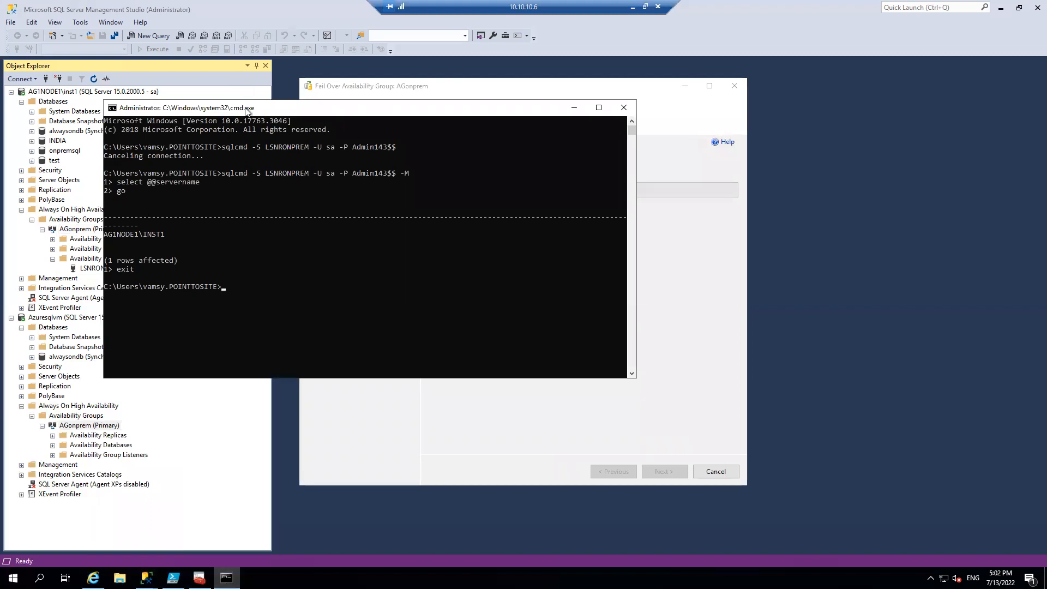
{"action": "left_click", "coordinate": [378, 208]}
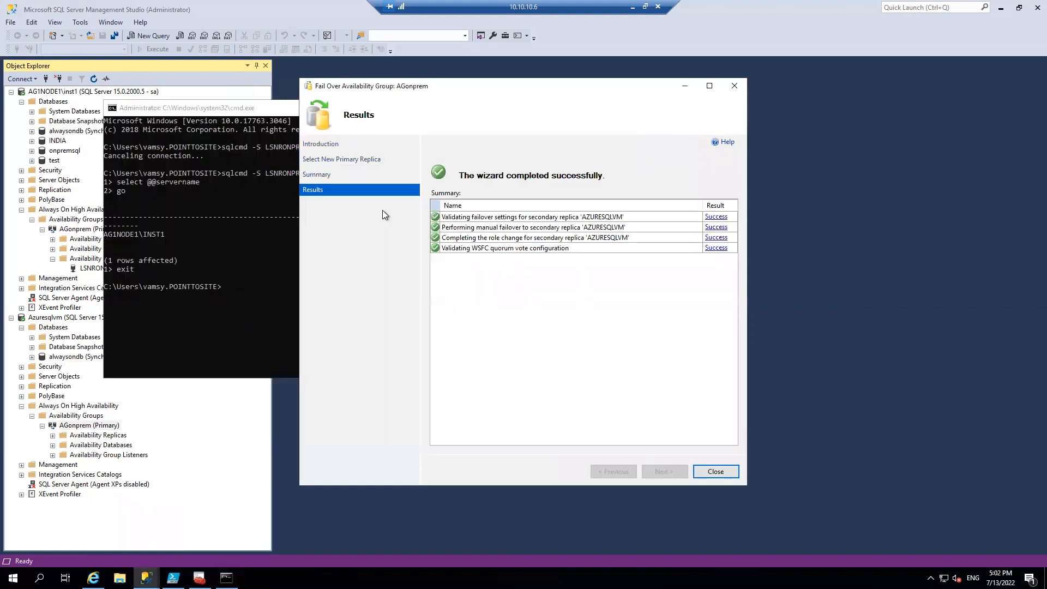
Retry the sqlcmd connection to LSNRONPREM with the -M option three times after the failover
{"action": "left_click", "coordinate": [243, 245]}
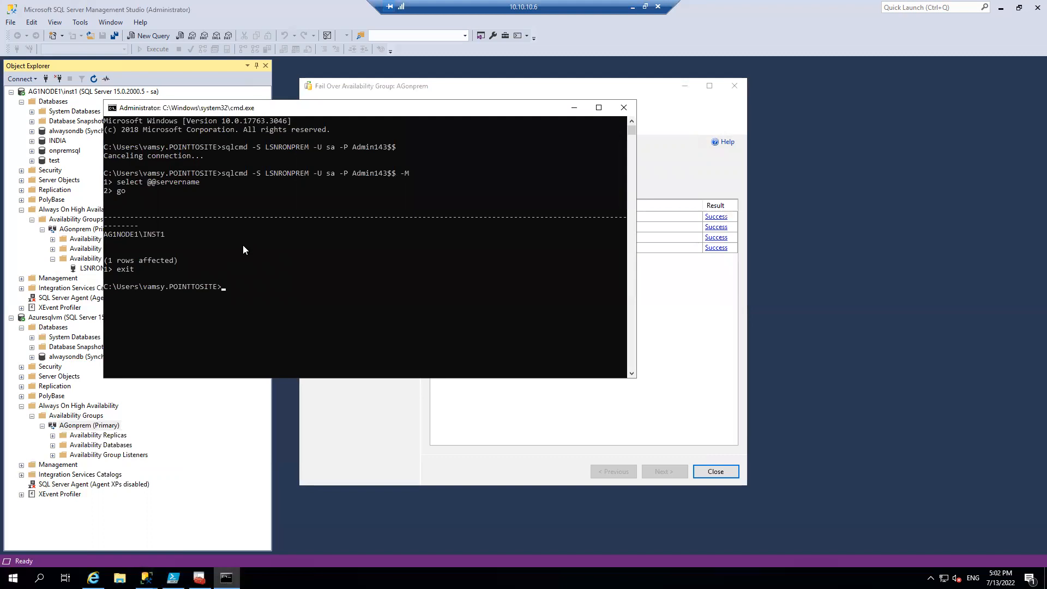
{"action": "left_click", "coordinate": [287, 293]}
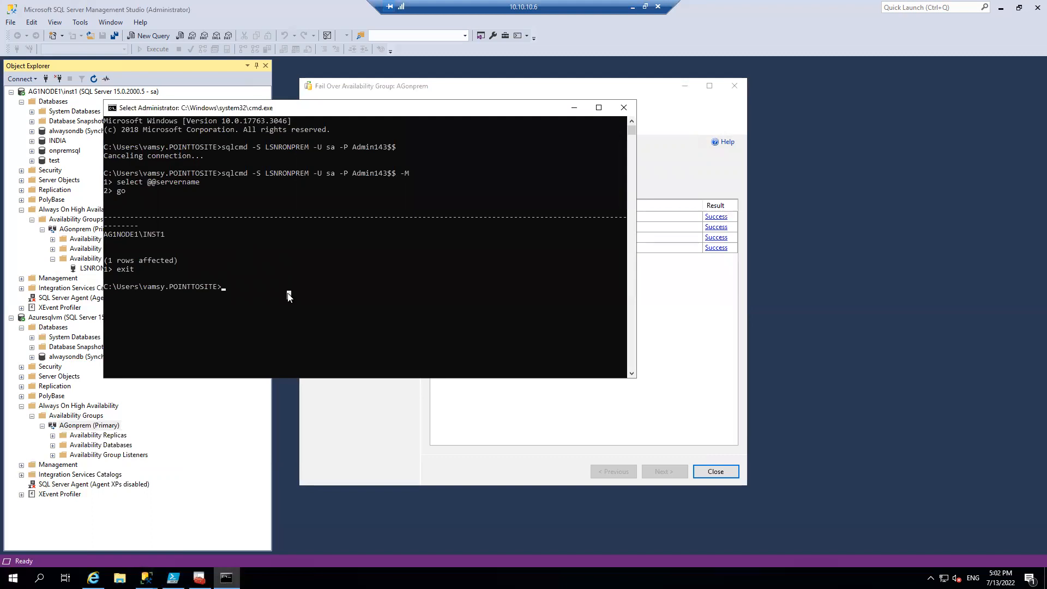
{"action": "key", "text": "Up"}
{"action": "key", "text": "Return"}
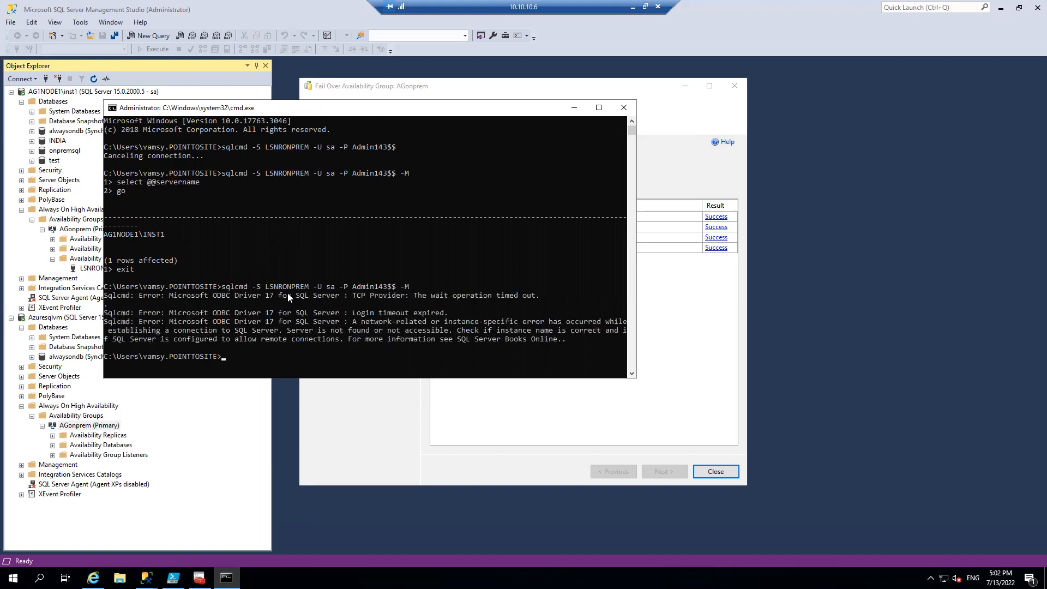
{"action": "key", "text": "Up"}
{"action": "key", "text": "Return"}
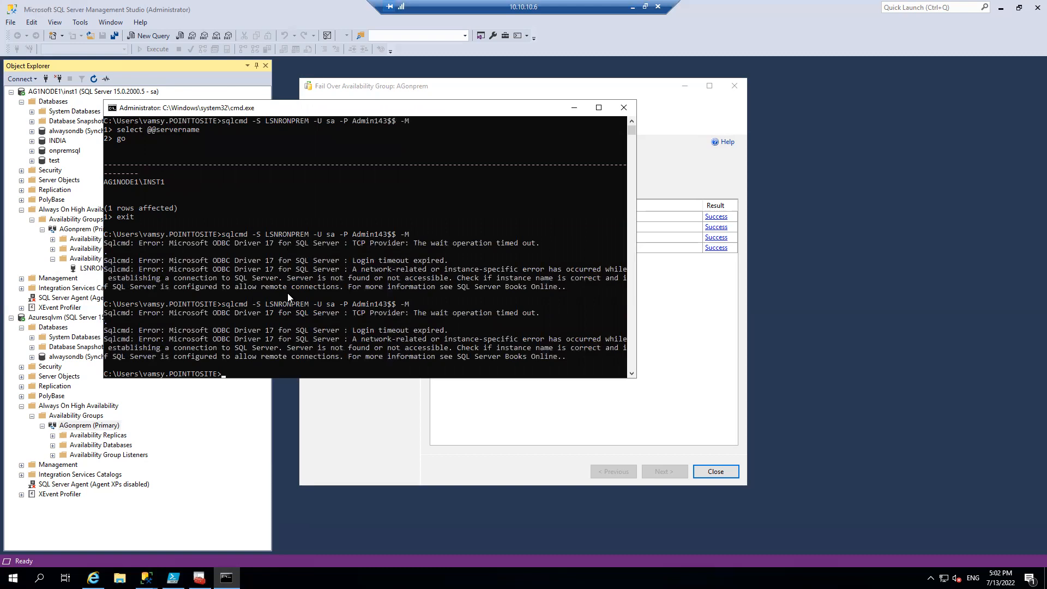
{"action": "key", "text": "Up"}
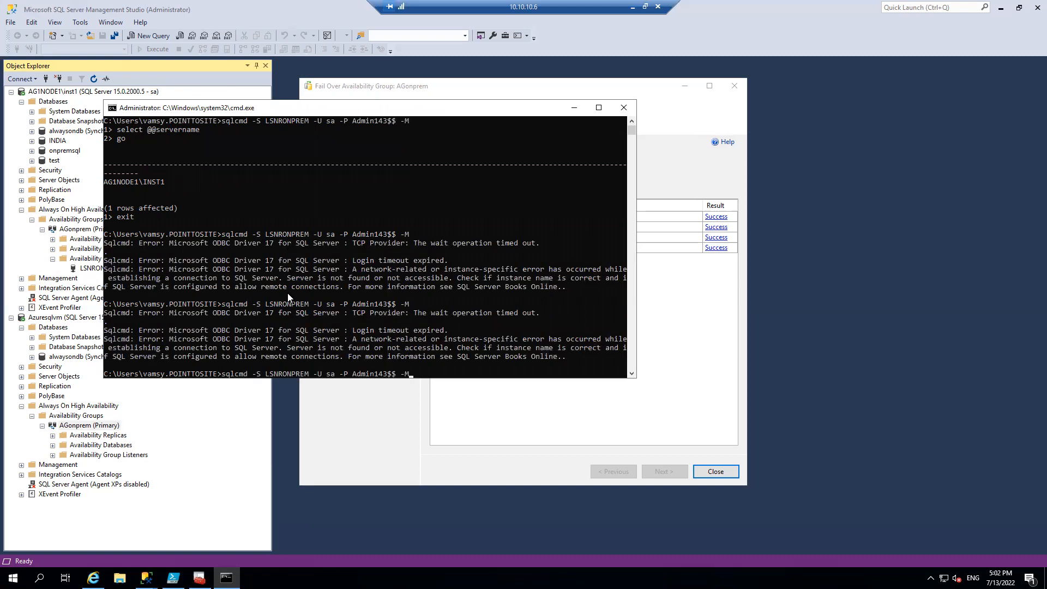
{"action": "key", "text": "Return"}
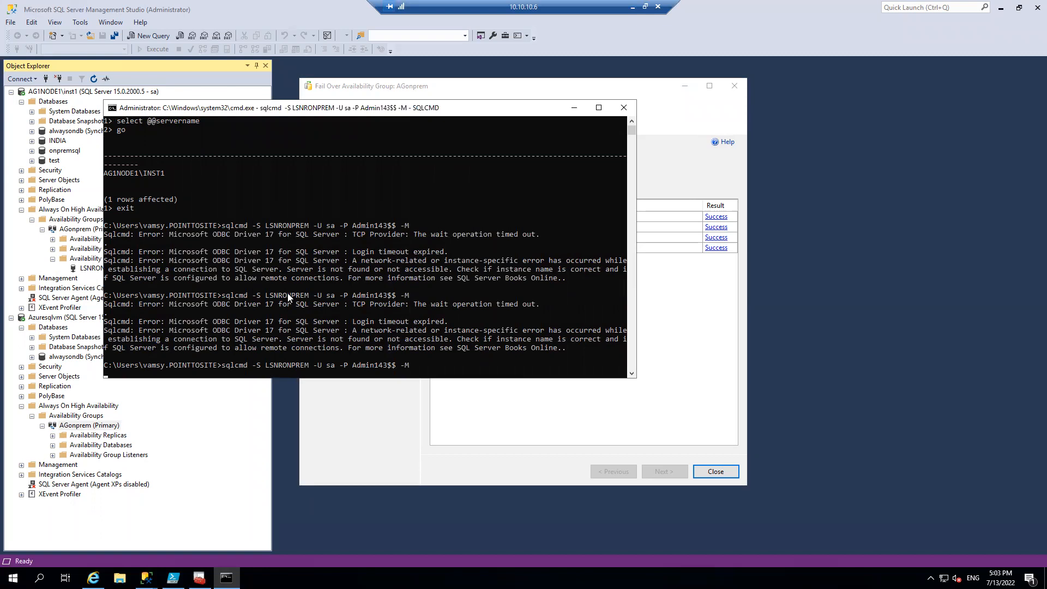
Launch a second Command Prompt with cmd and ping LSNRONPREM.pointtoiste.com
{"action": "key", "text": "super+r"}
{"action": "type", "text": "cmd"}
{"action": "key", "text": "Return"}
{"action": "type", "text": "ping LSNR"}
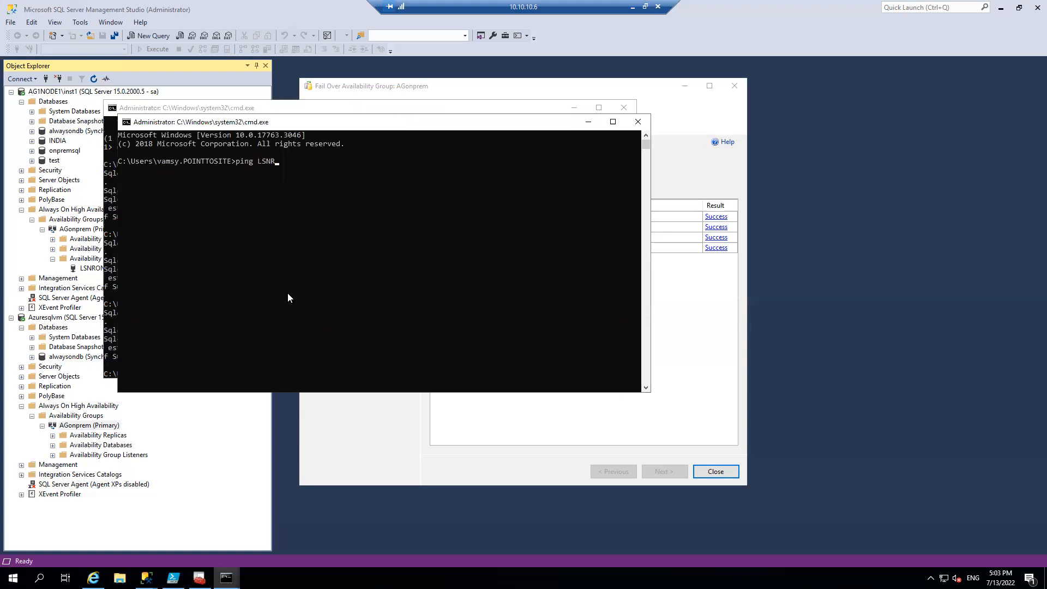
{"action": "type", "text": "ONPREM.pointtoiste.com"}
{"action": "key", "text": "Return"}
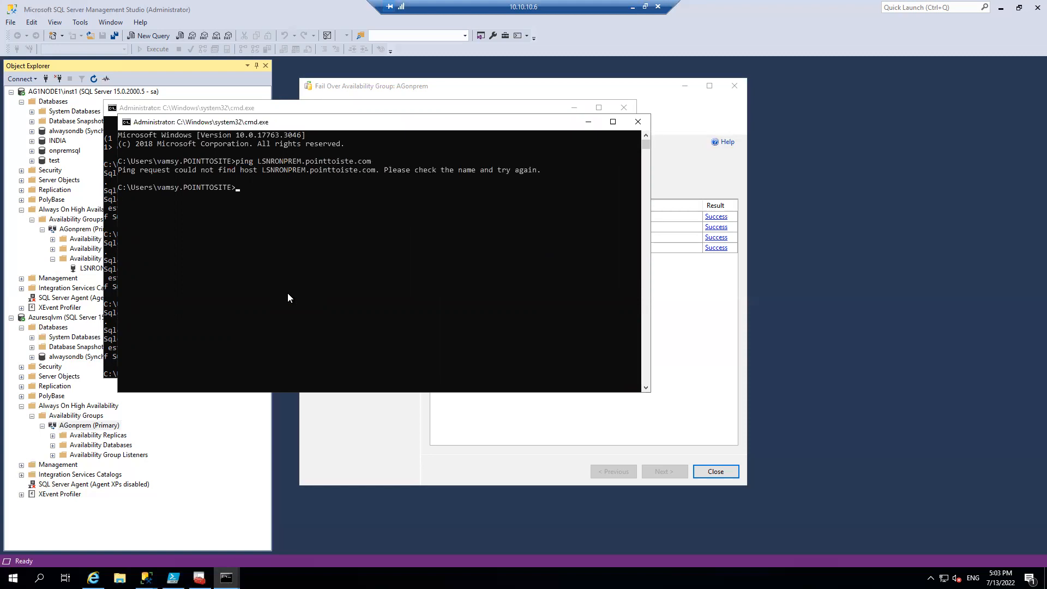
Look up the DNS name of the listener address 10.10.10.40 with nslookup
{"action": "type", "text": "nslookup 10.10.10.40"}
{"action": "key", "text": "Return"}
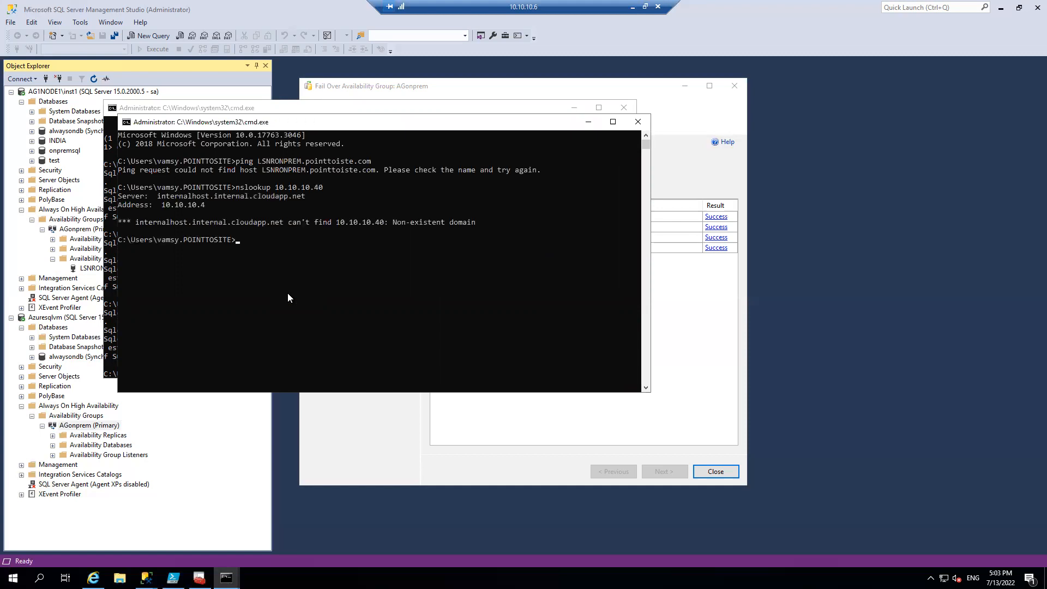
Switch to the Azure portal and open the IP configurations of Azuresqlvm's network interface azuresqlvm244
{"action": "left_click", "coordinate": [632, 5]}
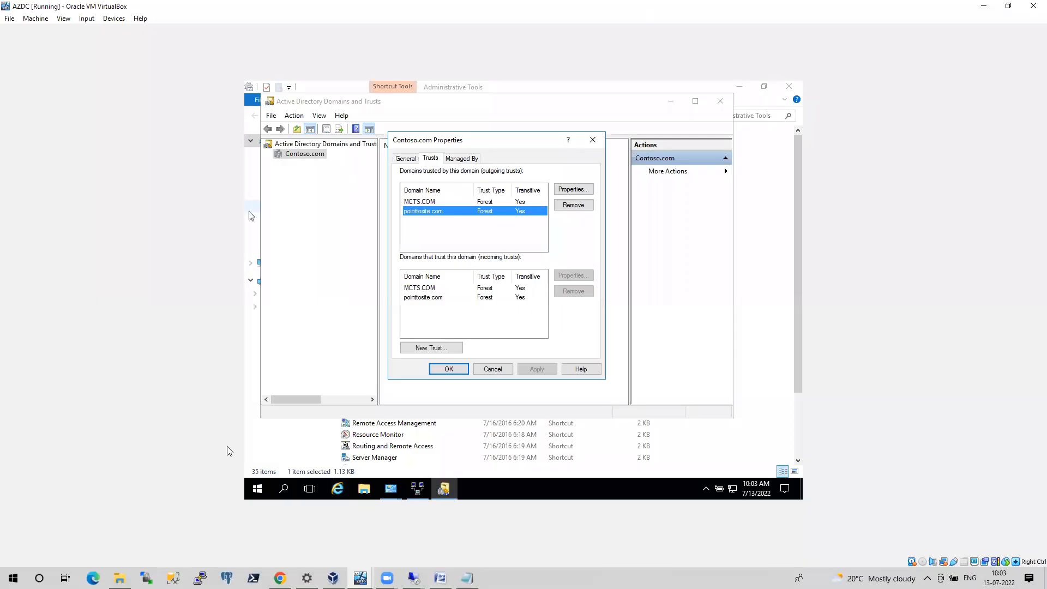
{"action": "key", "text": "alt+Tab"}
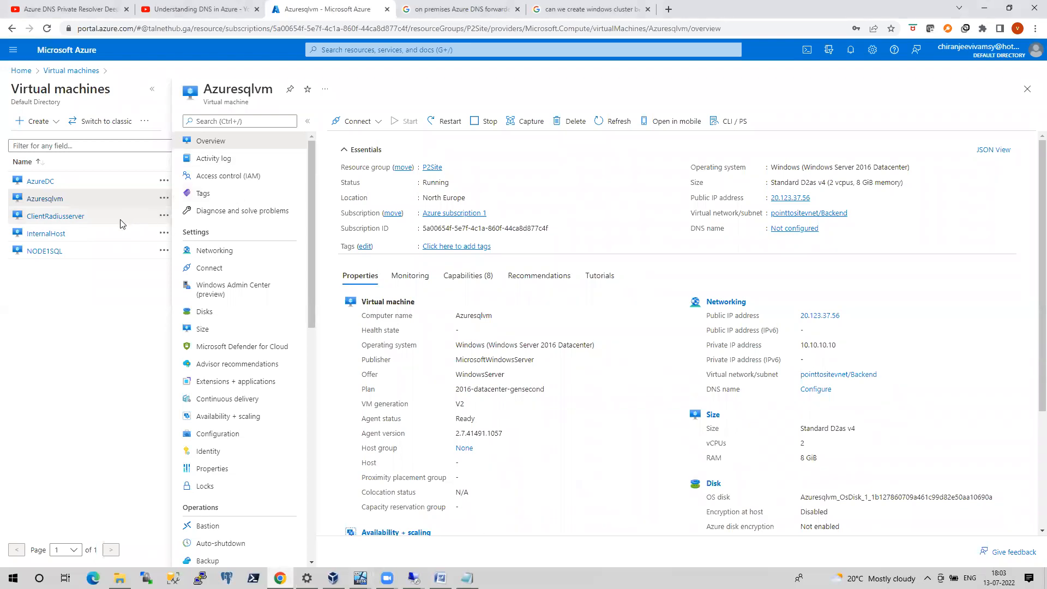
{"action": "left_click", "coordinate": [225, 252]}
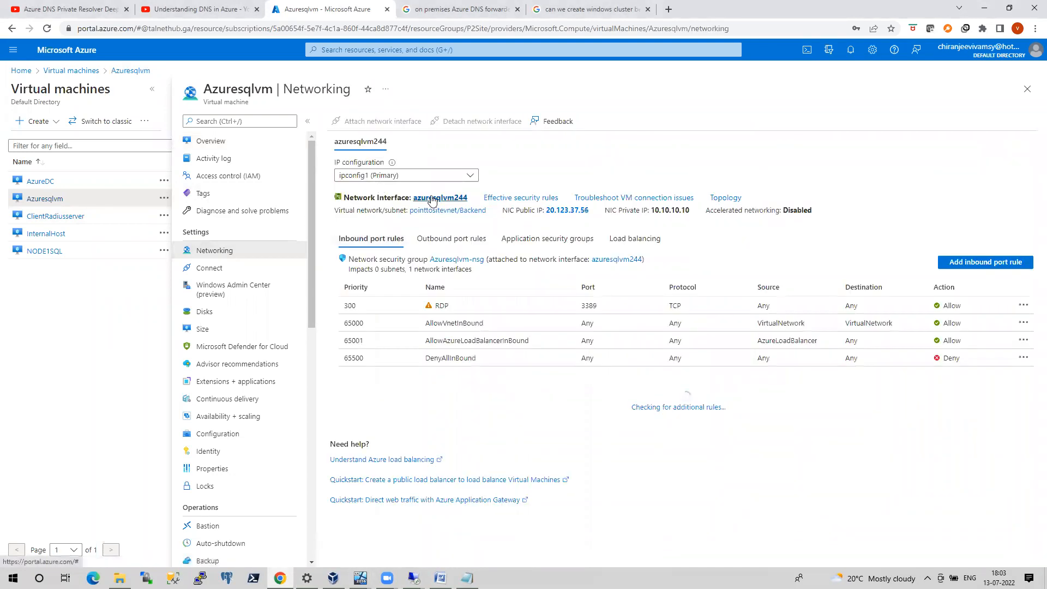
{"action": "left_click", "coordinate": [432, 200]}
{"action": "left_click", "coordinate": [80, 239]}
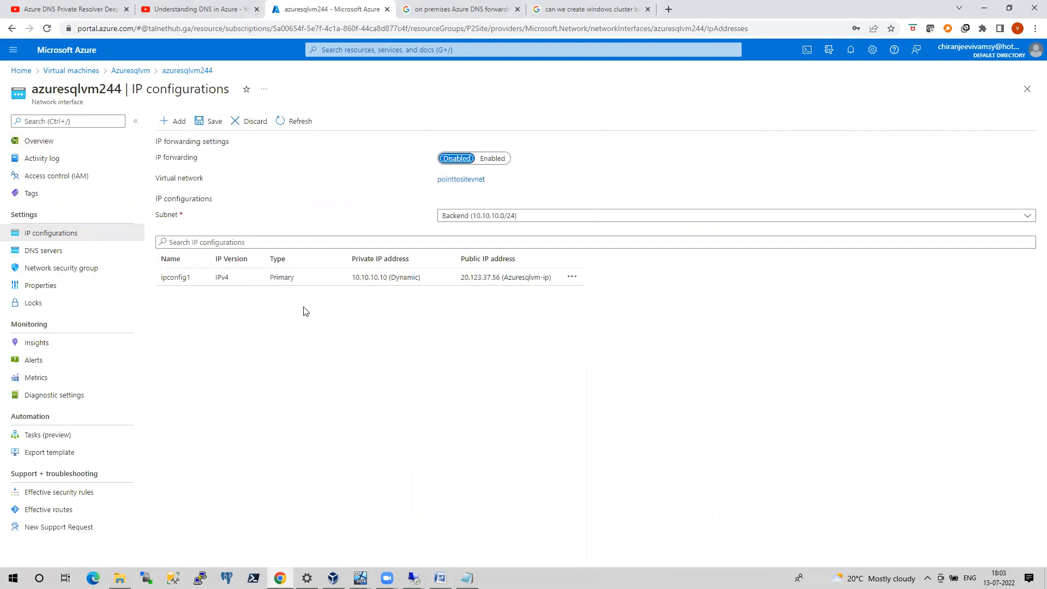
{"action": "left_click", "coordinate": [194, 278]}
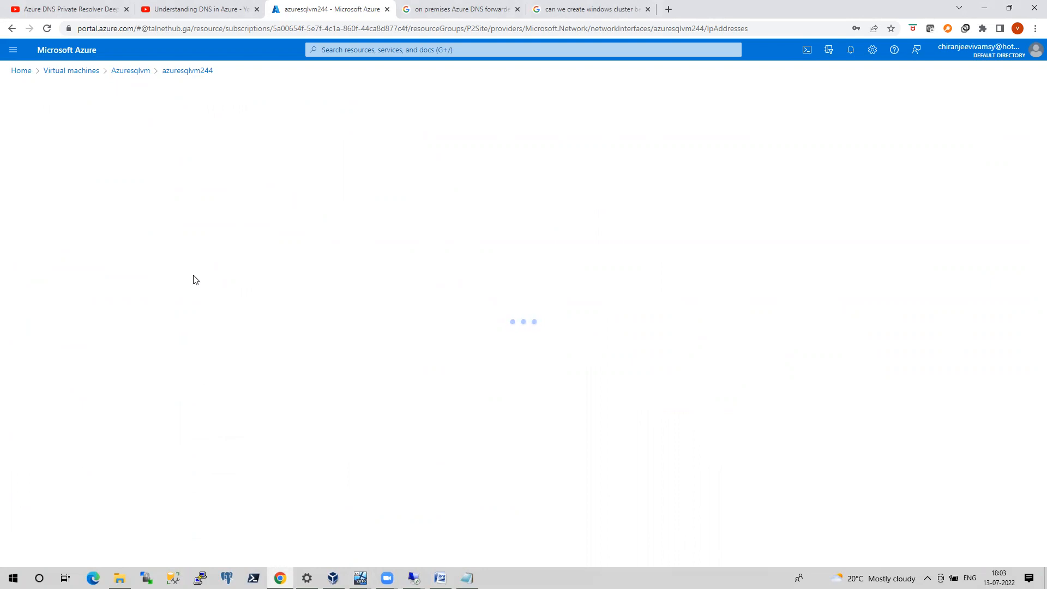
{"action": "left_click", "coordinate": [140, 72]}
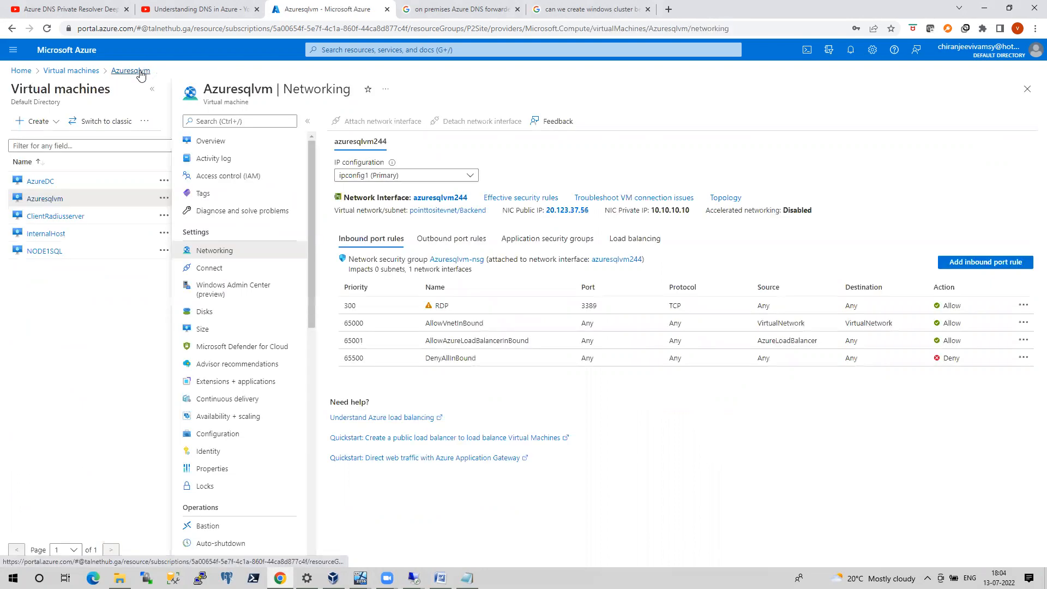
{"action": "left_click", "coordinate": [448, 198]}
{"action": "left_click", "coordinate": [97, 234]}
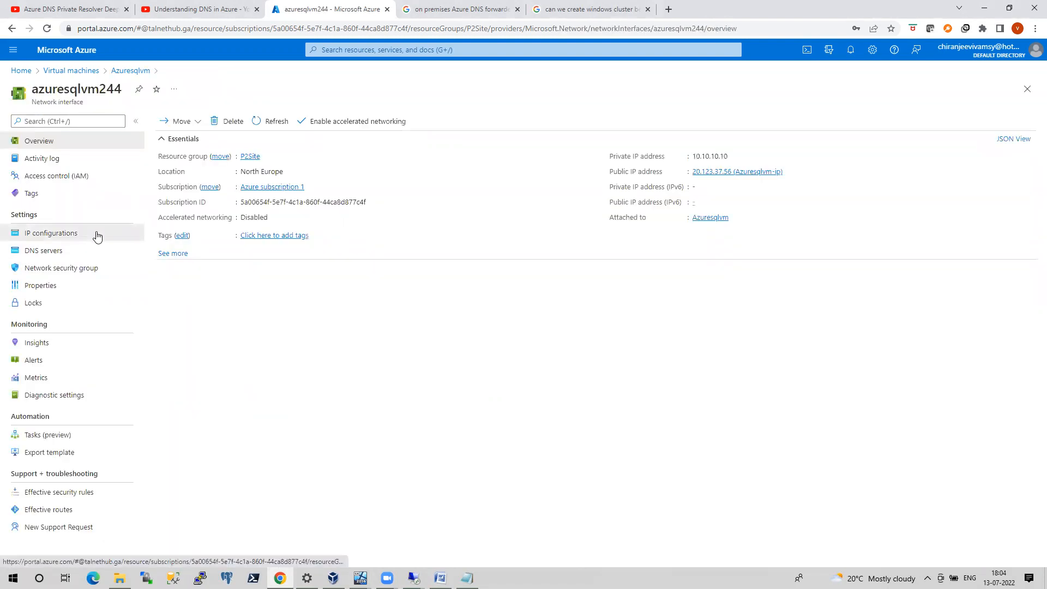
Add a secondary IP configuration named LSNRTEST with the static private address 10.10.10.40 to azuresqlvm244
{"action": "left_click", "coordinate": [177, 122]}
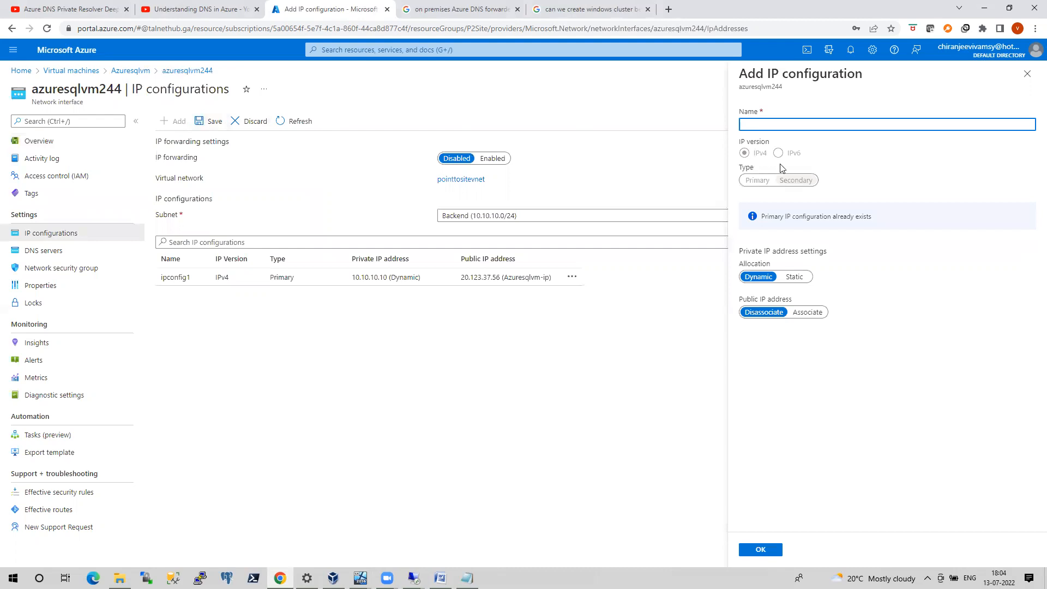
{"action": "type", "text": "LSNRTEST"}
{"action": "left_click", "coordinate": [797, 278]}
{"action": "left_click", "coordinate": [783, 308]}
{"action": "type", "text": "10.10"}
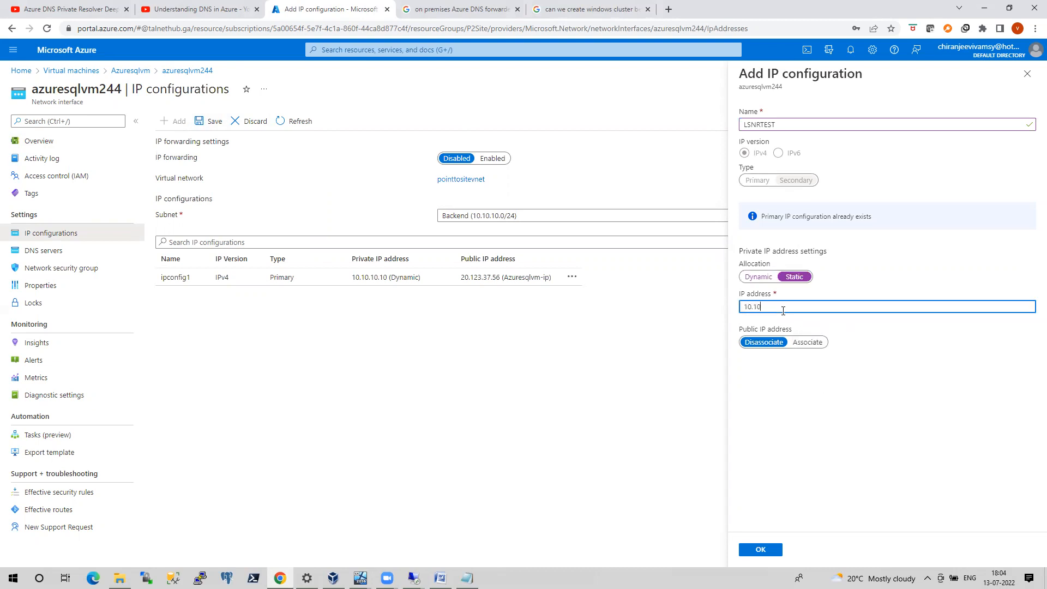
{"action": "type", "text": ".10.40"}
{"action": "left_click", "coordinate": [766, 554]}
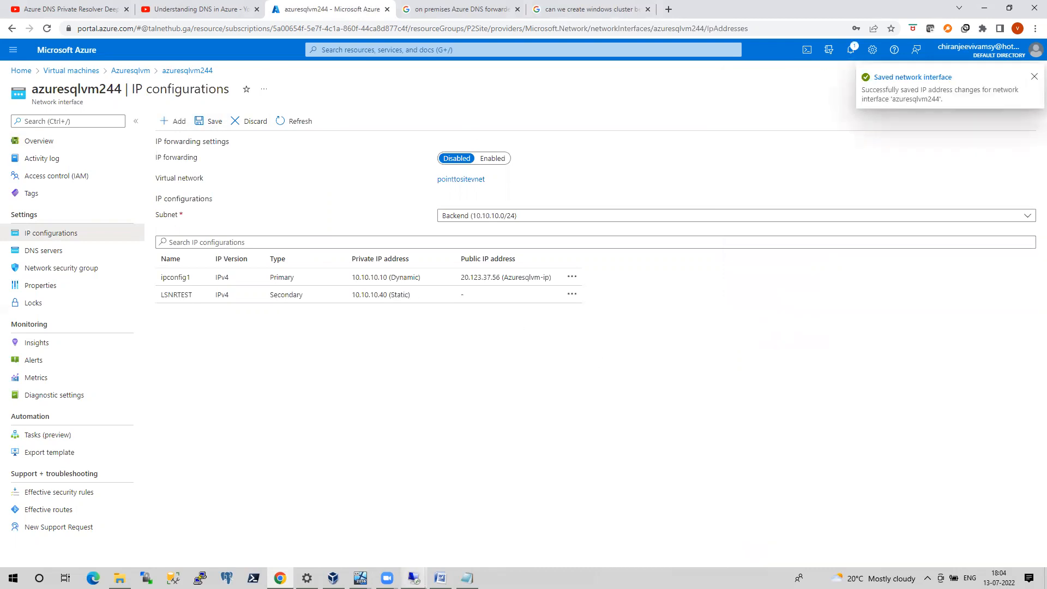
Return to the 10.10.10.6 remote session and minimize the nslookup Command Prompt to reveal the sqlcmd one
{"action": "mouse_move", "coordinate": [413, 578]}
{"action": "left_click", "coordinate": [308, 526]}
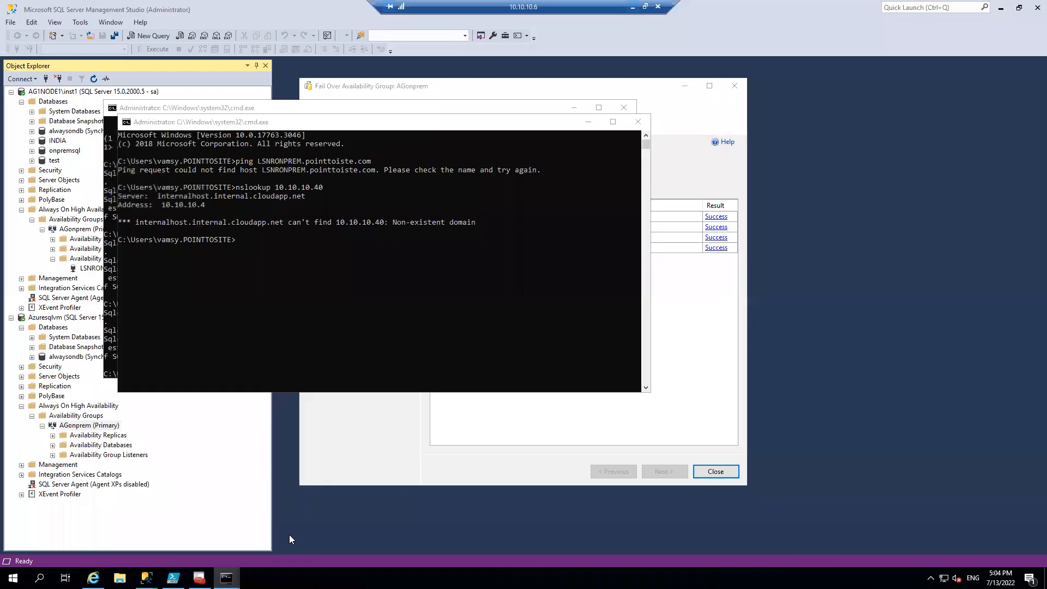
{"action": "left_click", "coordinate": [587, 123]}
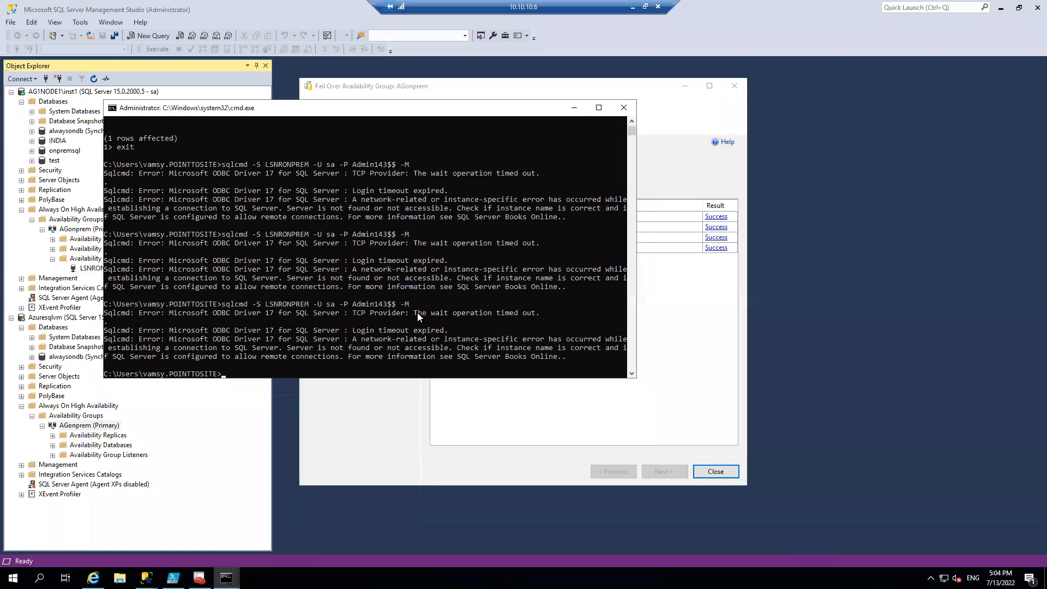
Clear the console and try to connect to listener LSNRONPREM through sqlcmd as sa with the account password, without the -M option
{"action": "type", "text": "cls"}
{"action": "key", "text": "Return"}
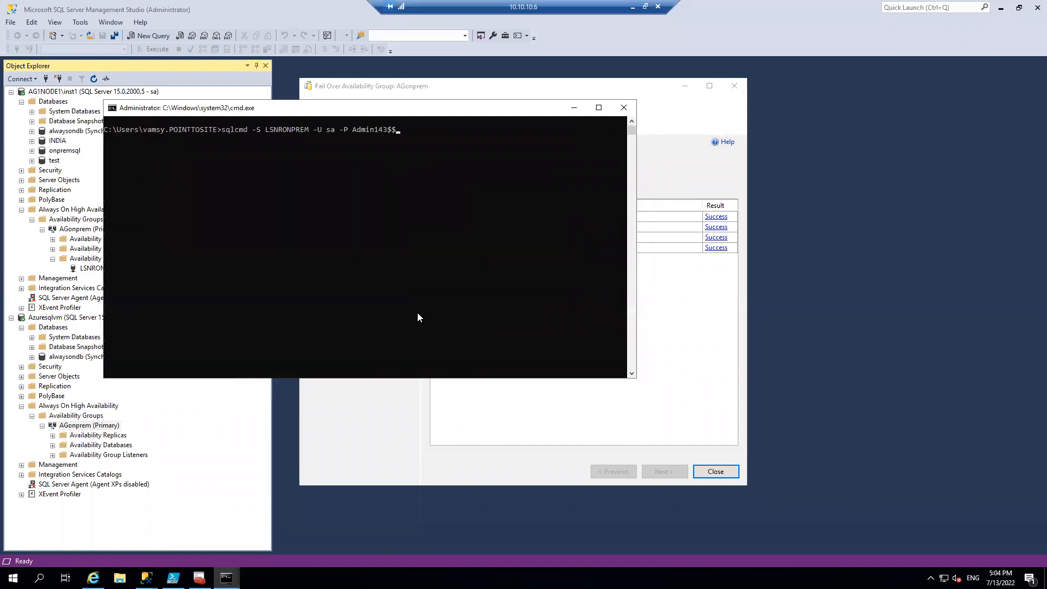
{"action": "key", "text": "Return"}
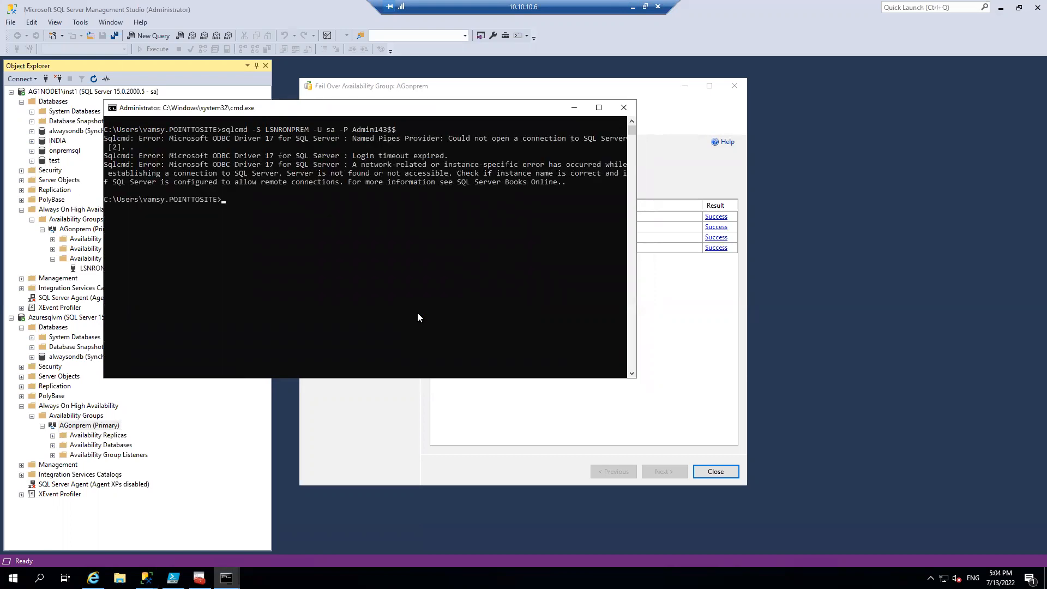
Rerun the sqlcmd connection as sa with the server changed to the listener address 10.10.10.40
{"action": "key", "text": "Up"}
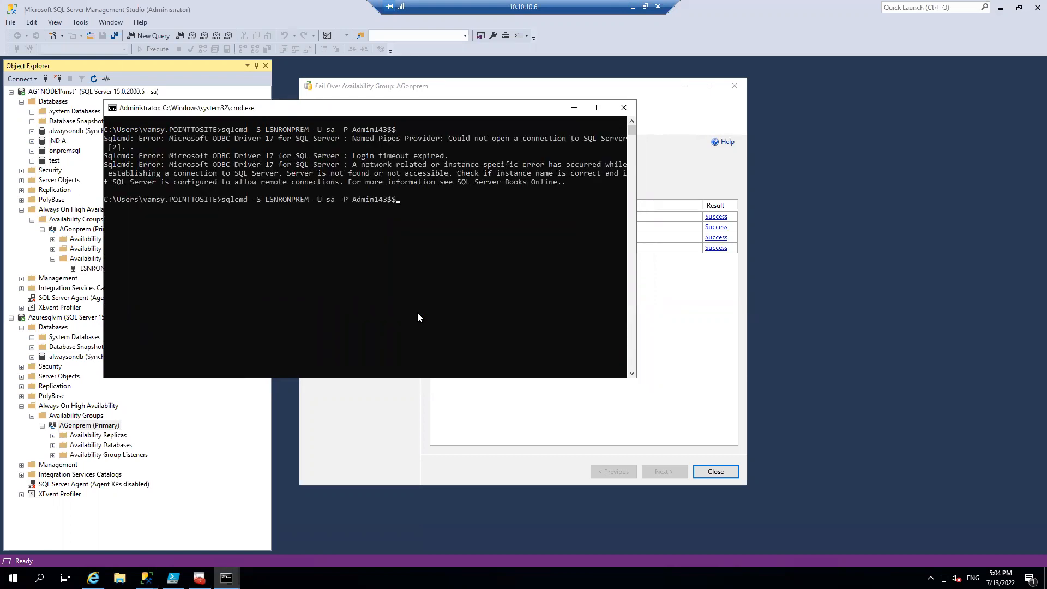
{"action": "key", "text": "Left"}
{"action": "key", "text": "Left"}
{"action": "key", "text": "Left"}
{"action": "key", "text": "Left"}
{"action": "key", "text": "Left"}
{"action": "key", "text": "Left"}
{"action": "key", "text": "Left"}
{"action": "key", "text": "BackSpace"}
{"action": "key", "text": "BackSpace"}
{"action": "key", "text": "BackSpace"}
{"action": "key", "text": "BackSpace"}
{"action": "key", "text": "BackSpace"}
{"action": "key", "text": "BackSpace"}
{"action": "key", "text": "BackSpace"}
{"action": "key", "text": "BackSpace"}
{"action": "key", "text": "BackSpace"}
{"action": "key", "text": "BackSpace"}
{"action": "type", "text": "10.1"}
{"action": "type", "text": "0.10"}
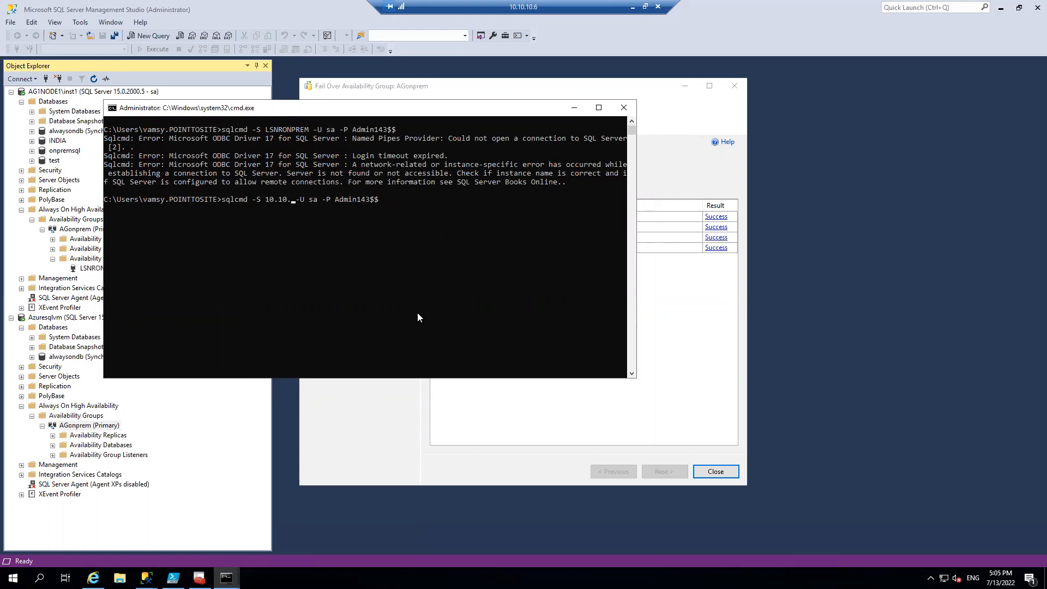
{"action": "type", "text": ".40"}
{"action": "key", "text": "Return"}
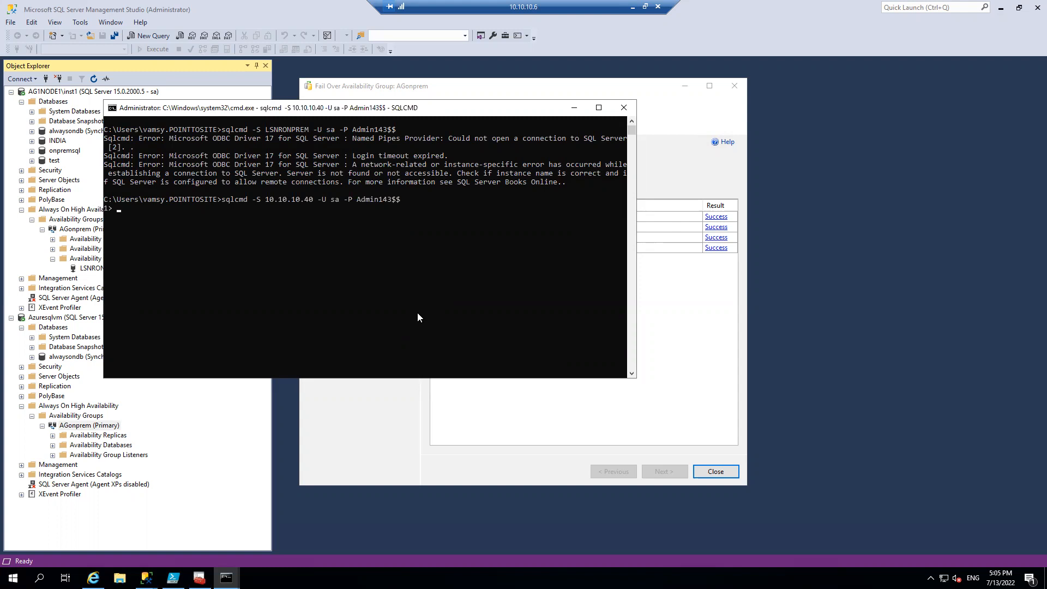
{"action": "type", "text": "select @@servername"}
{"action": "key", "text": "Return"}
{"action": "type", "text": "go"}
{"action": "key", "text": "Return"}
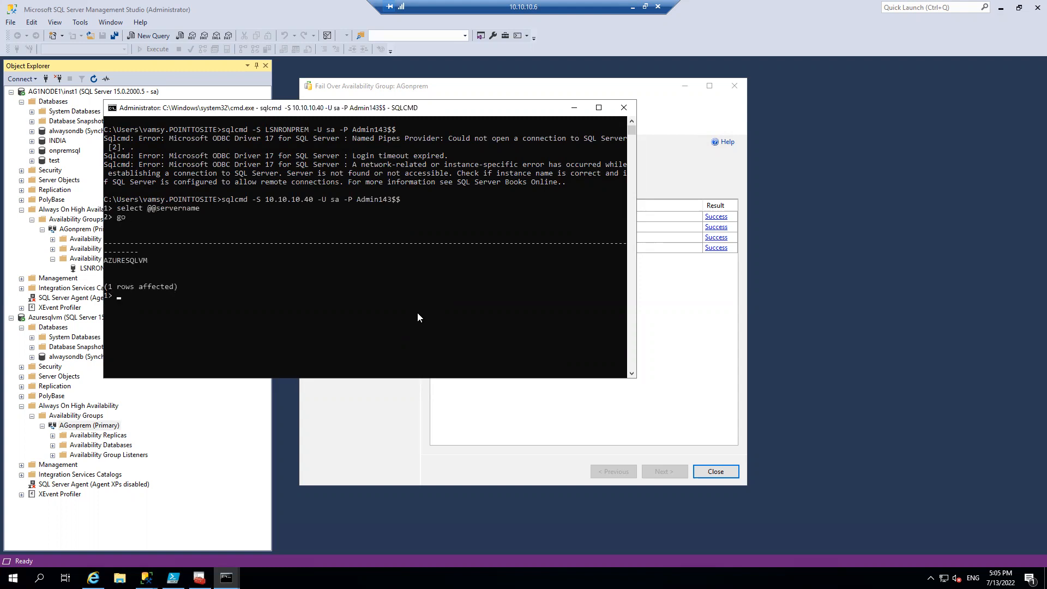
{"action": "type", "text": "exit"}
{"action": "key", "text": "Return"}
{"action": "key", "text": "Up"}
{"action": "key", "text": "Up"}
{"action": "key", "text": "Return"}
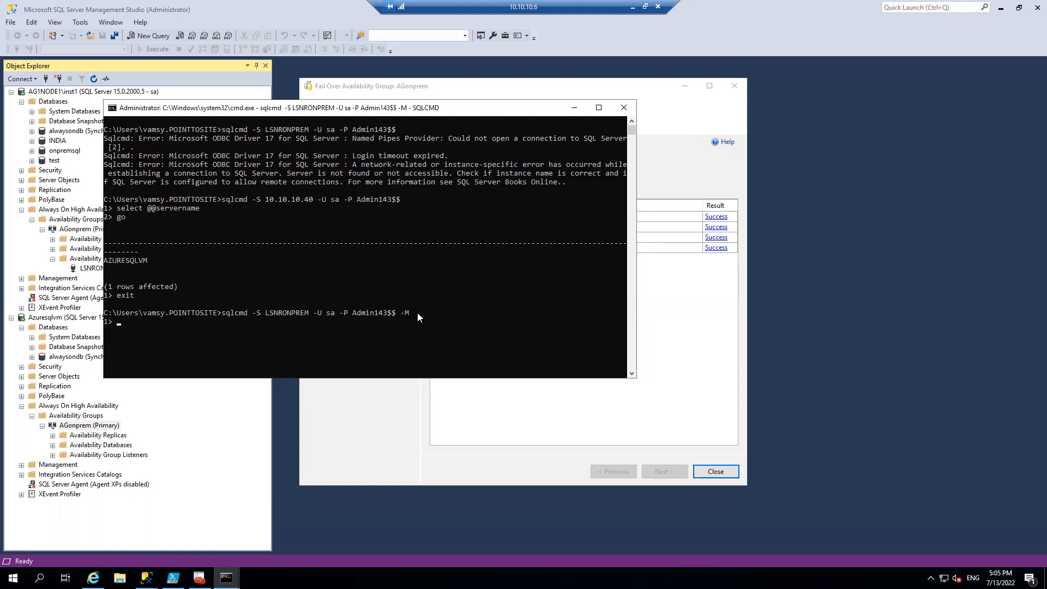
{"action": "type", "text": "select @@servername"}
{"action": "key", "text": "Return"}
{"action": "type", "text": "go"}
{"action": "key", "text": "Return"}
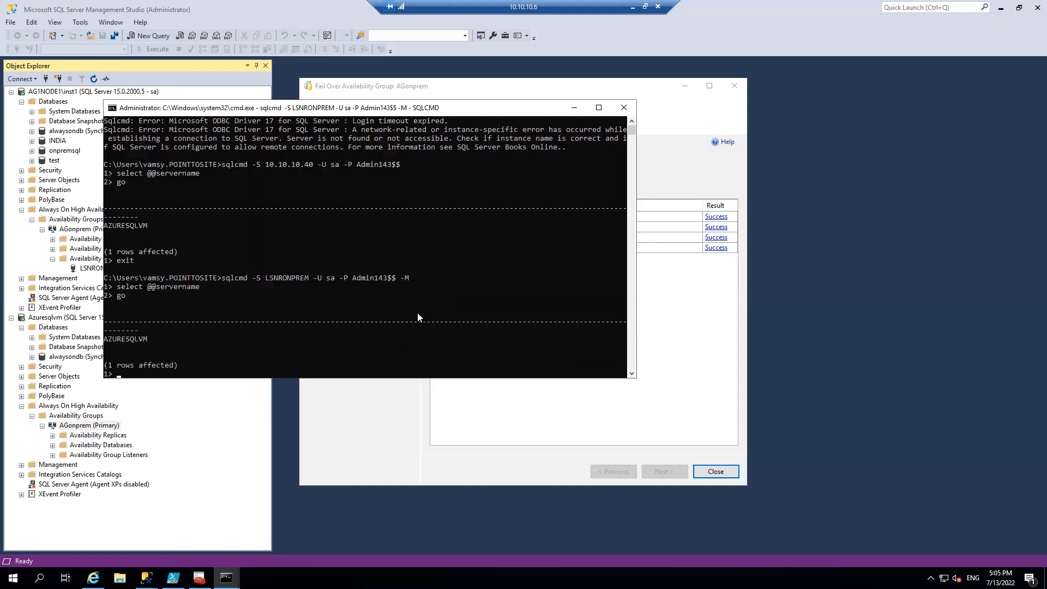
{"action": "type", "text": "exit"}
{"action": "key", "text": "Return"}
{"action": "key", "text": "Up"}
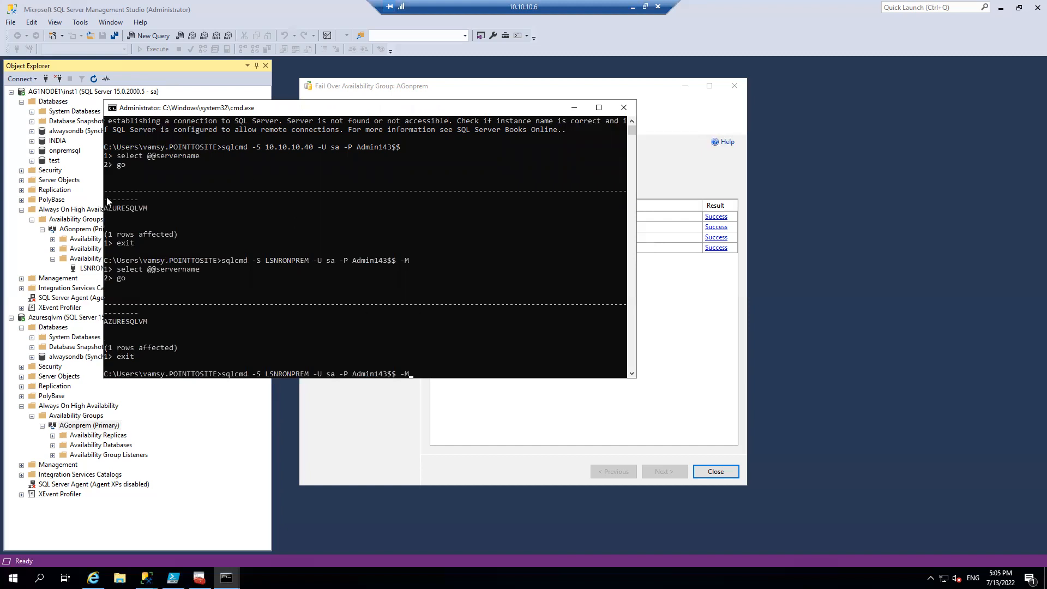
Refresh the AGonprem availability group under AG1NODE1\inst1 in Object Explorer
{"action": "left_click", "coordinate": [92, 229]}
{"action": "right_click", "coordinate": [93, 232]}
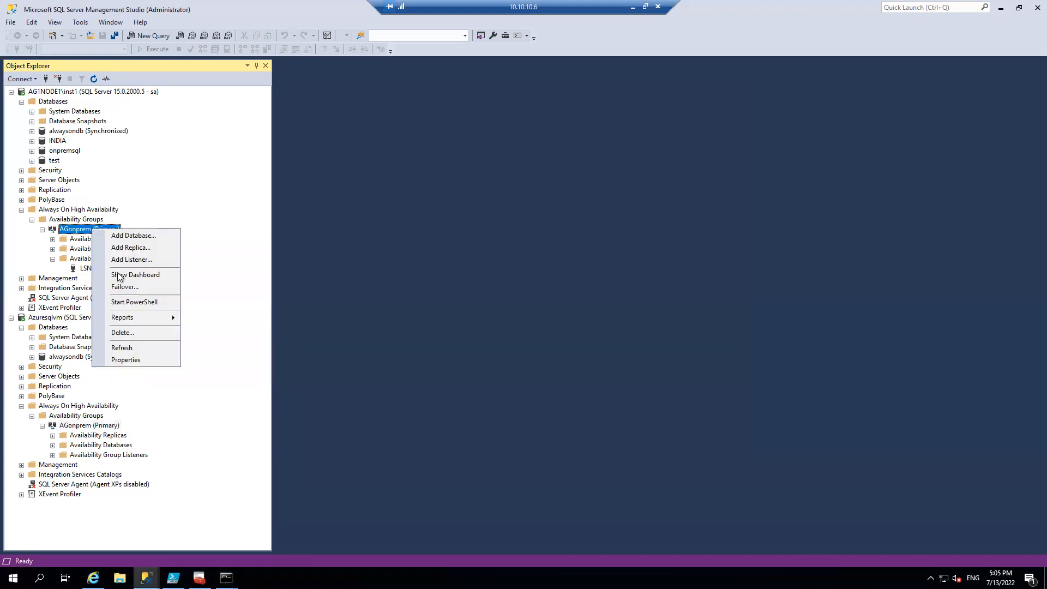
{"action": "left_click", "coordinate": [138, 346]}
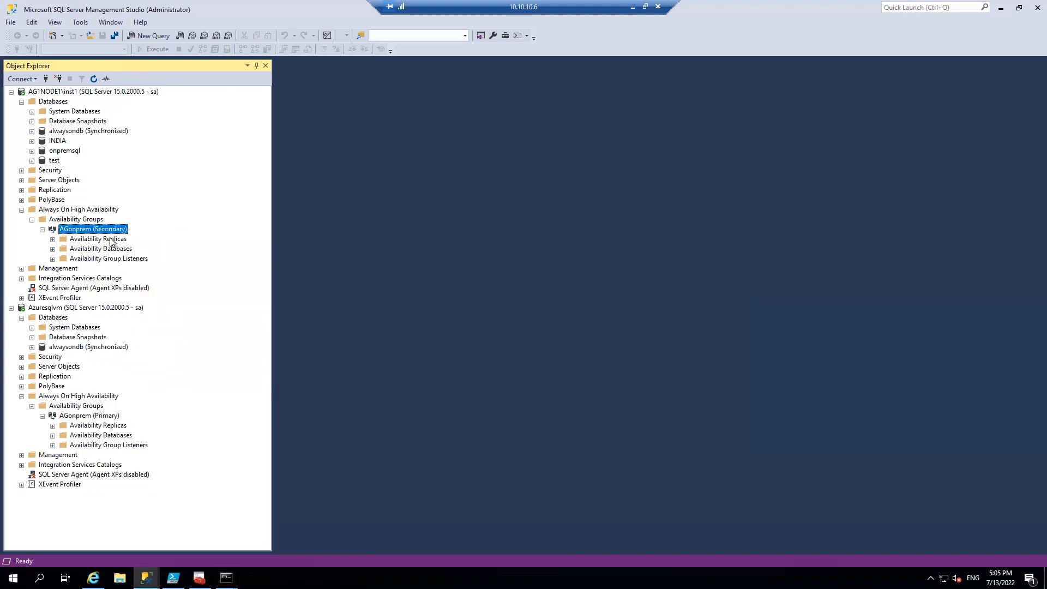
Fail over AGonprem to AG1NODE1\INST1, bring up the sqlcmd Command Prompt meanwhile, and close the finished wizard
{"action": "right_click", "coordinate": [111, 229]}
{"action": "left_click", "coordinate": [142, 248]}
{"action": "left_click", "coordinate": [659, 473]}
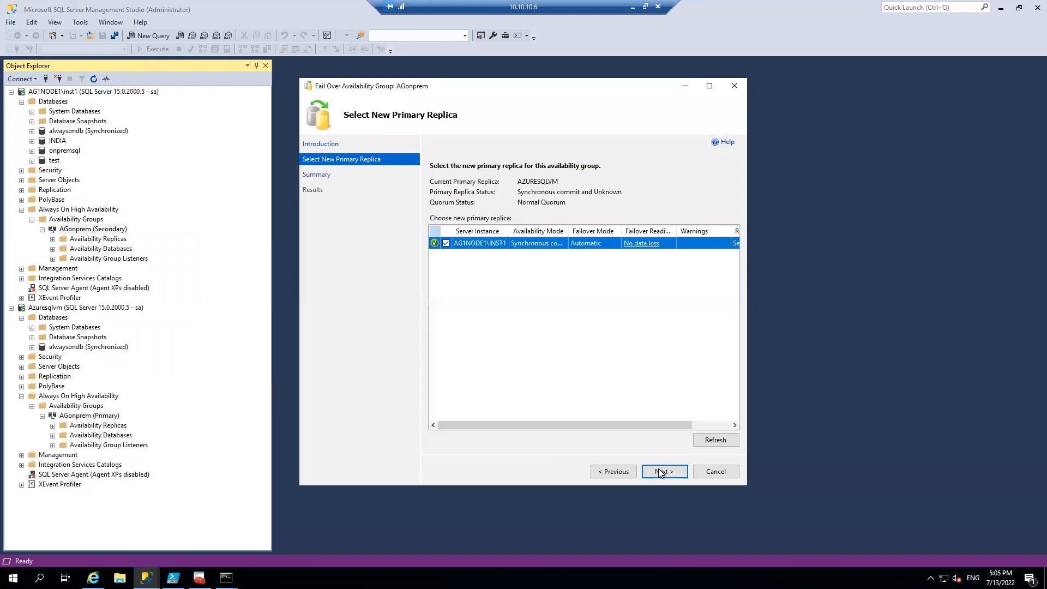
{"action": "left_click", "coordinate": [659, 471]}
{"action": "left_click", "coordinate": [661, 472]}
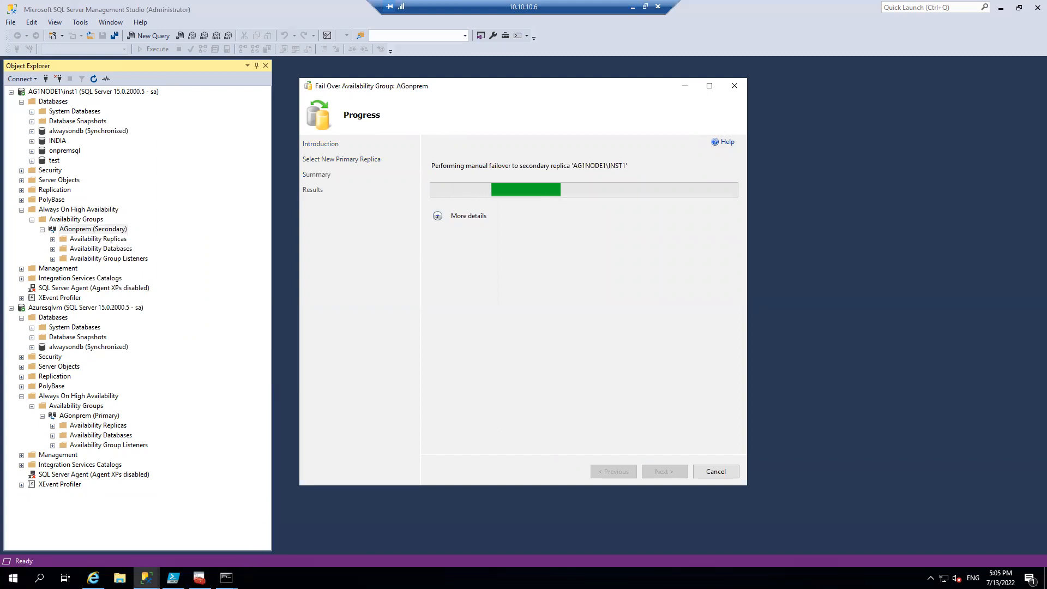
{"action": "left_click", "coordinate": [226, 578]}
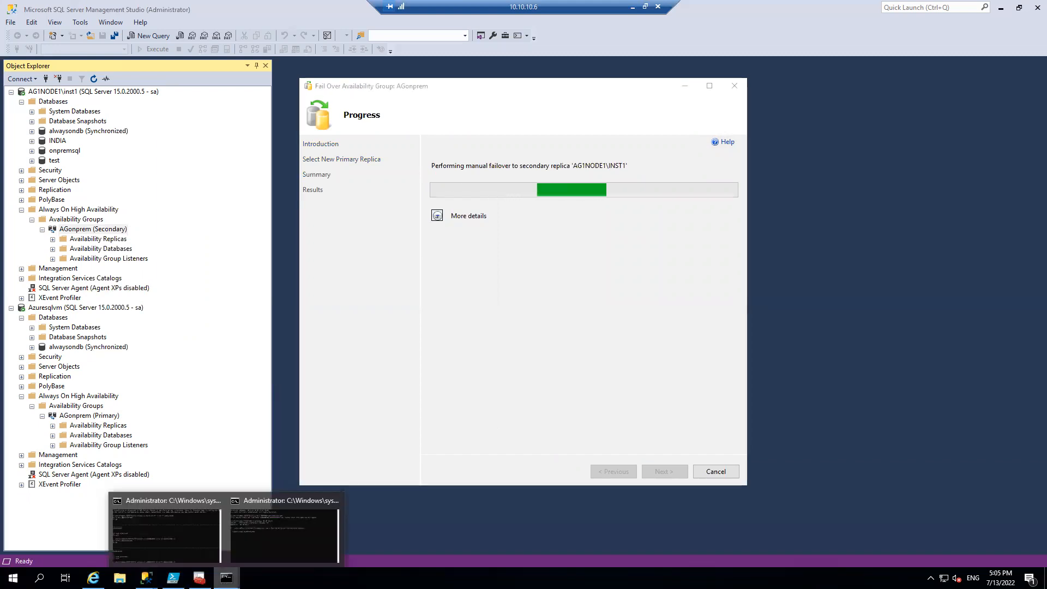
{"action": "left_click", "coordinate": [212, 555]}
{"action": "left_click", "coordinate": [397, 393]}
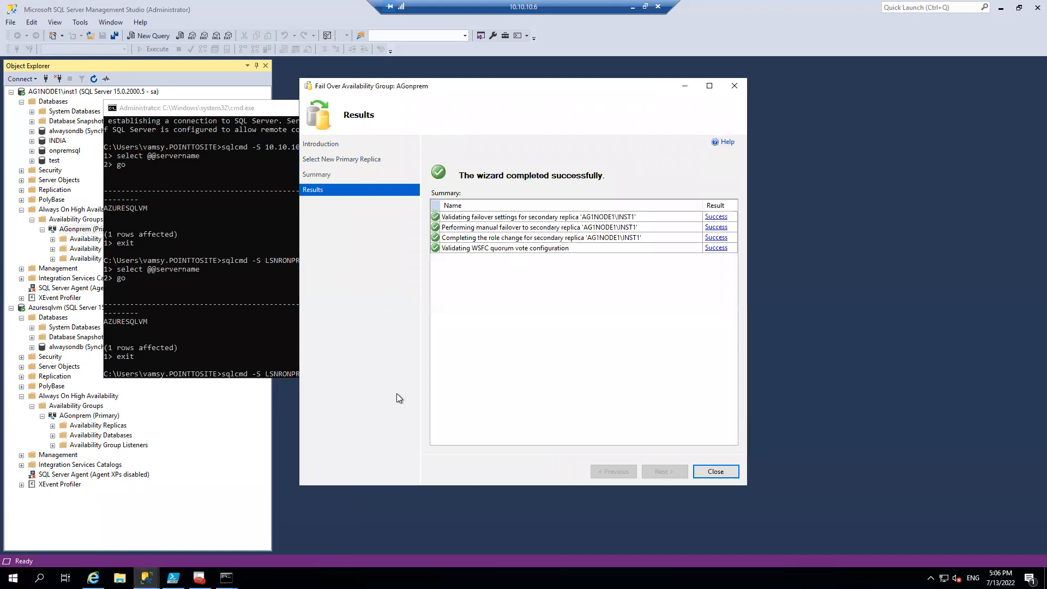
{"action": "left_click", "coordinate": [704, 470]}
{"action": "left_click", "coordinate": [568, 347]}
{"action": "key", "text": "Return"}
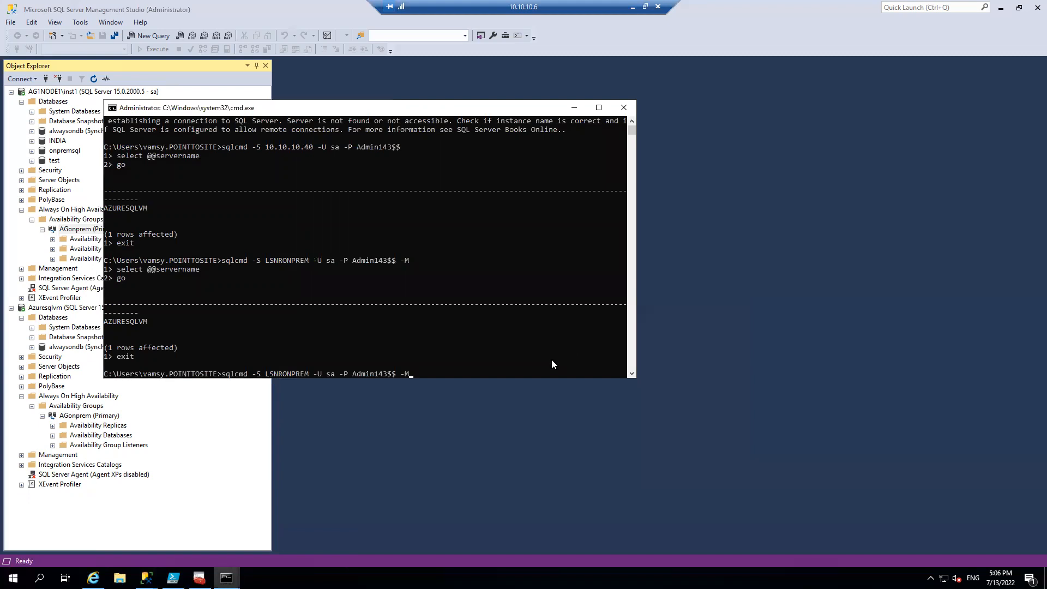
{"action": "key", "text": "Return"}
{"action": "type", "text": "select @@servername"}
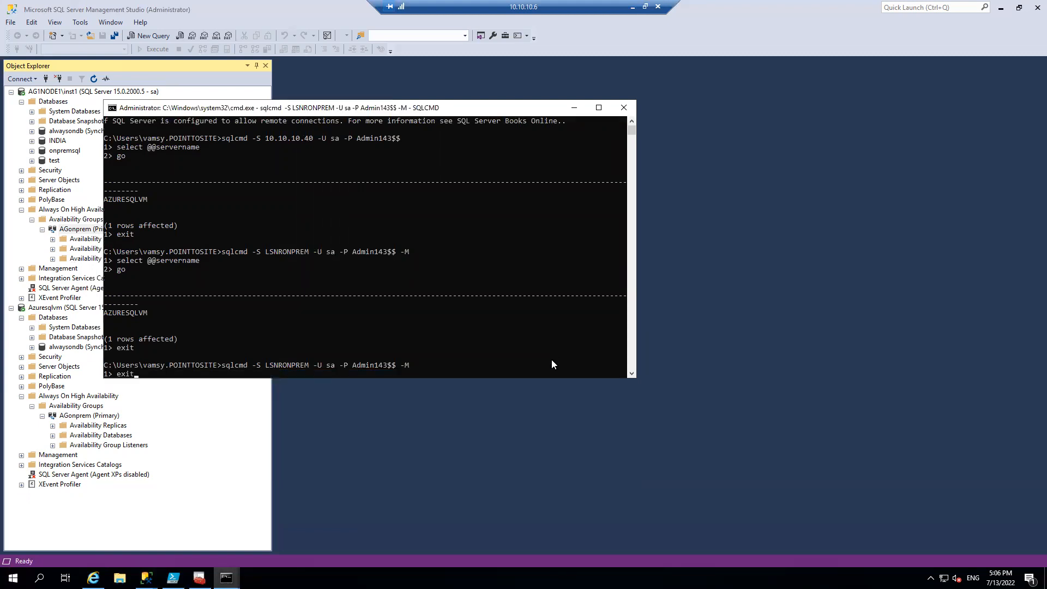
{"action": "key", "text": "Return"}
{"action": "type", "text": "go"}
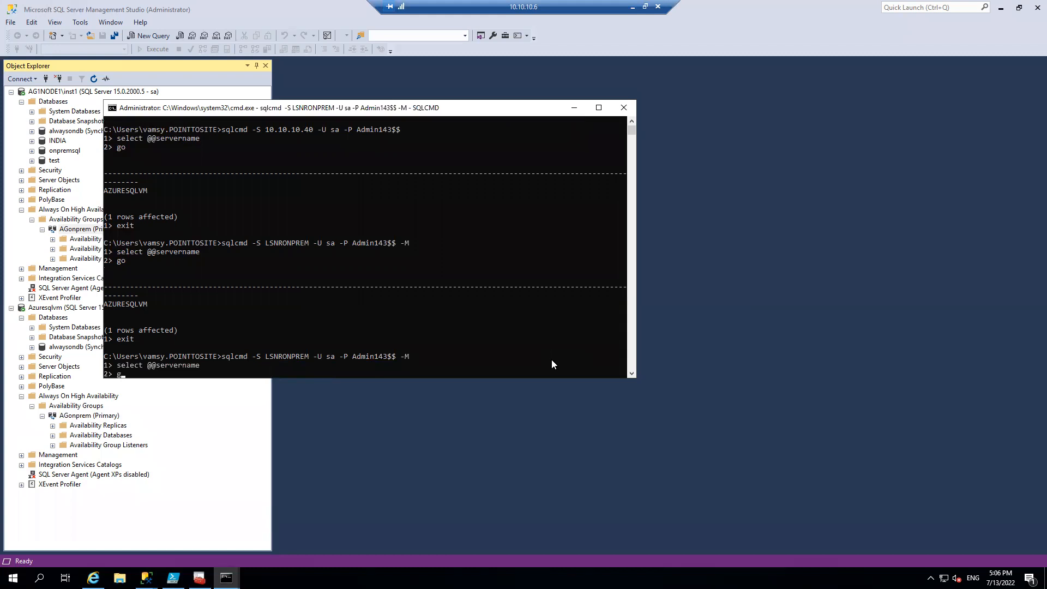
{"action": "key", "text": "Return"}
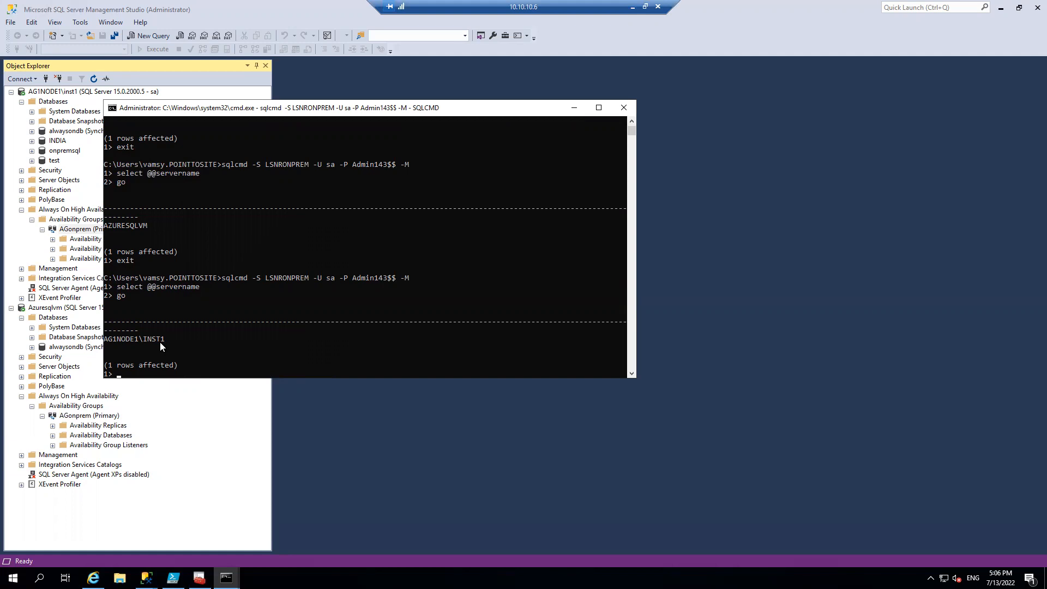
Exit sqlcmd and minimize the 10.10.10.6 remote session to return to the Azure portal
{"action": "type", "text": "exit"}
{"action": "key", "text": "Return"}
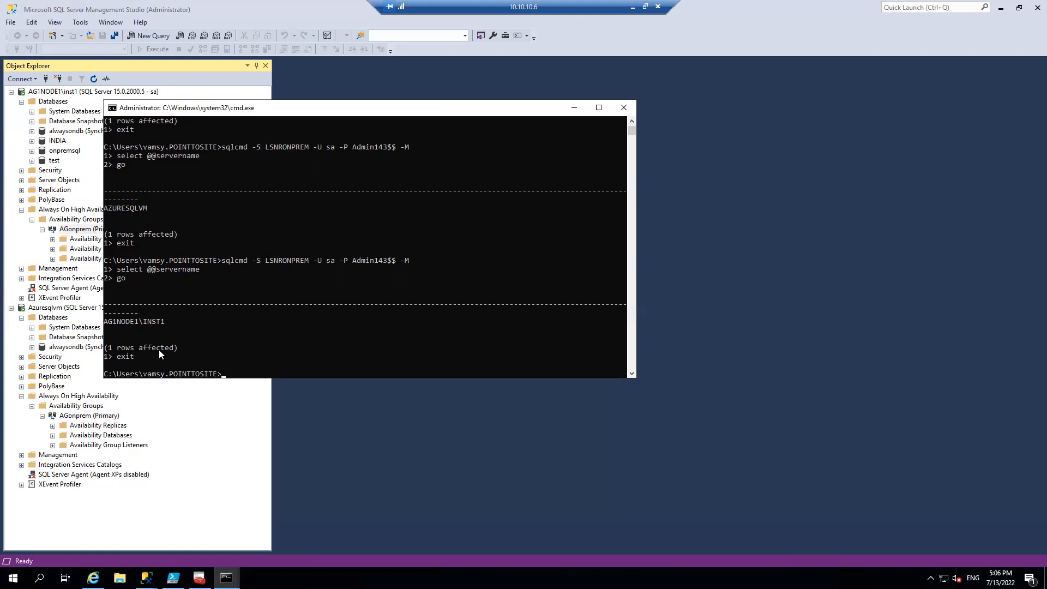
{"action": "left_click", "coordinate": [632, 8]}
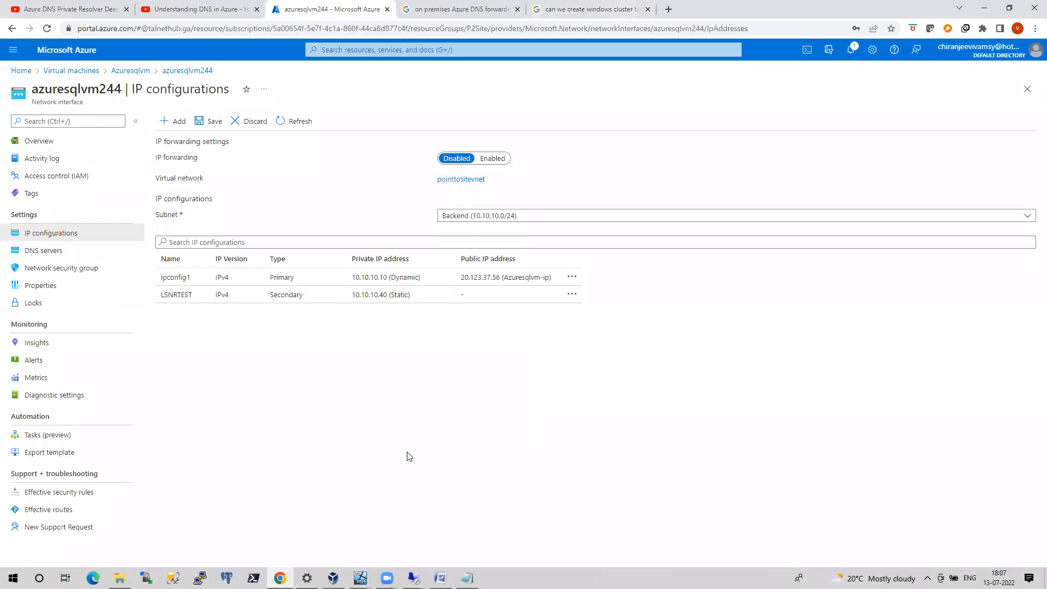